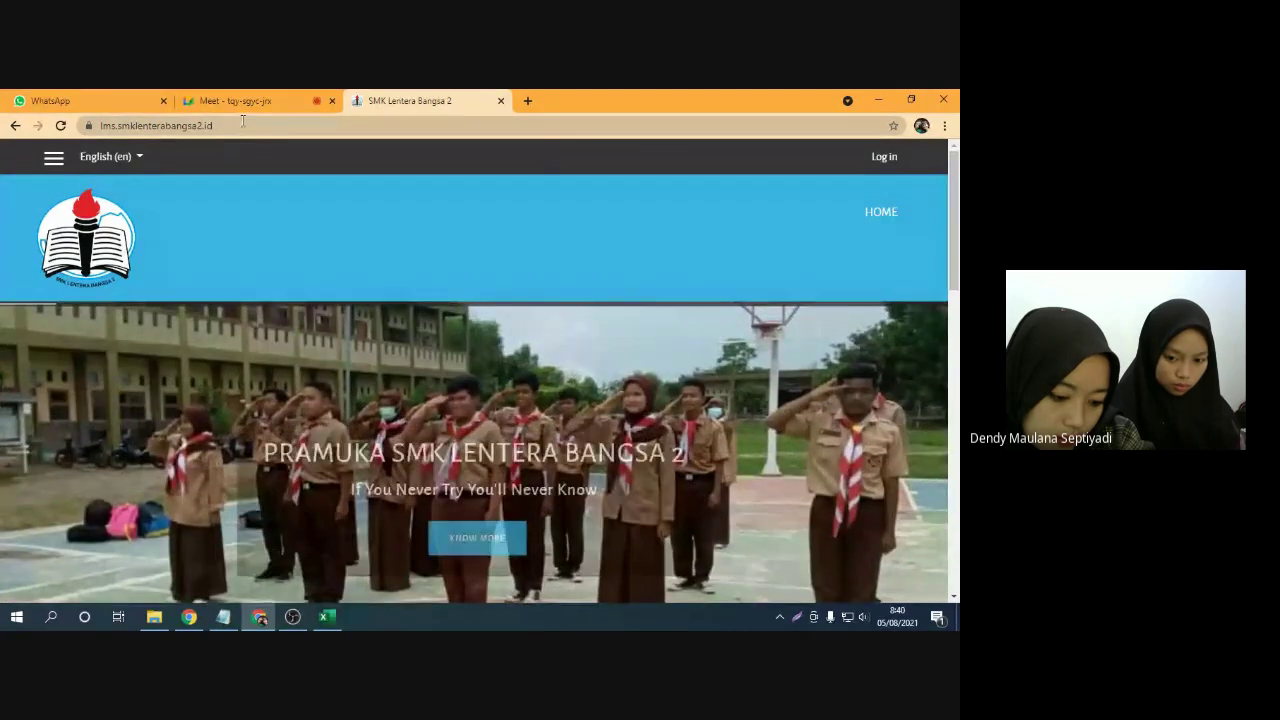
Admit the two people waiting to join the Google Meet call
{"action": "left_click", "coordinate": [240, 101]}
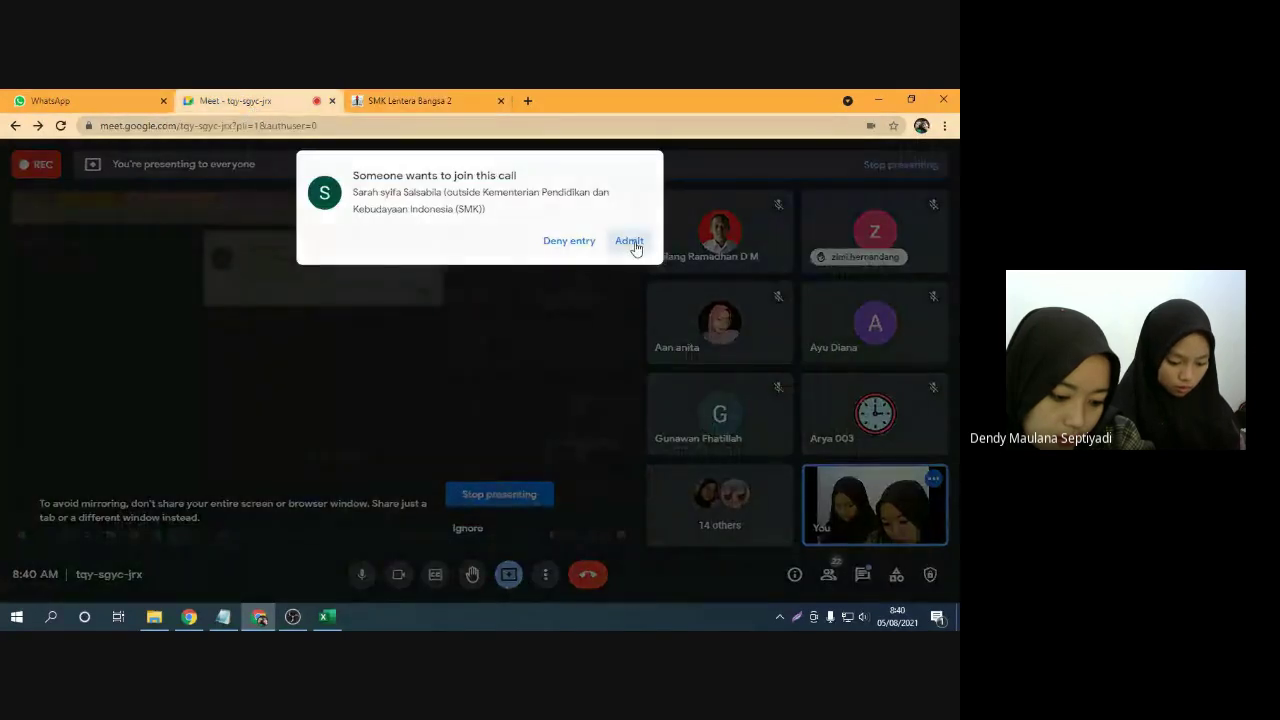
{"action": "left_click", "coordinate": [631, 241]}
{"action": "left_click", "coordinate": [410, 101]}
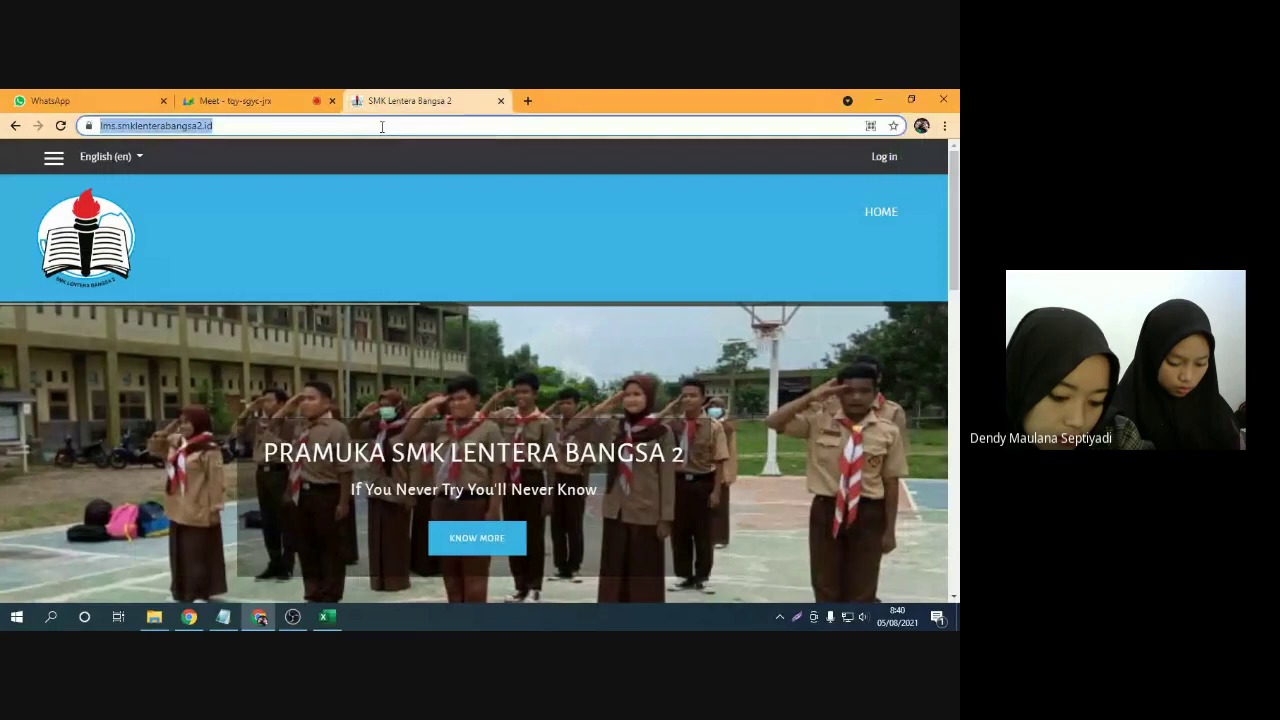
{"action": "left_click", "coordinate": [283, 97]}
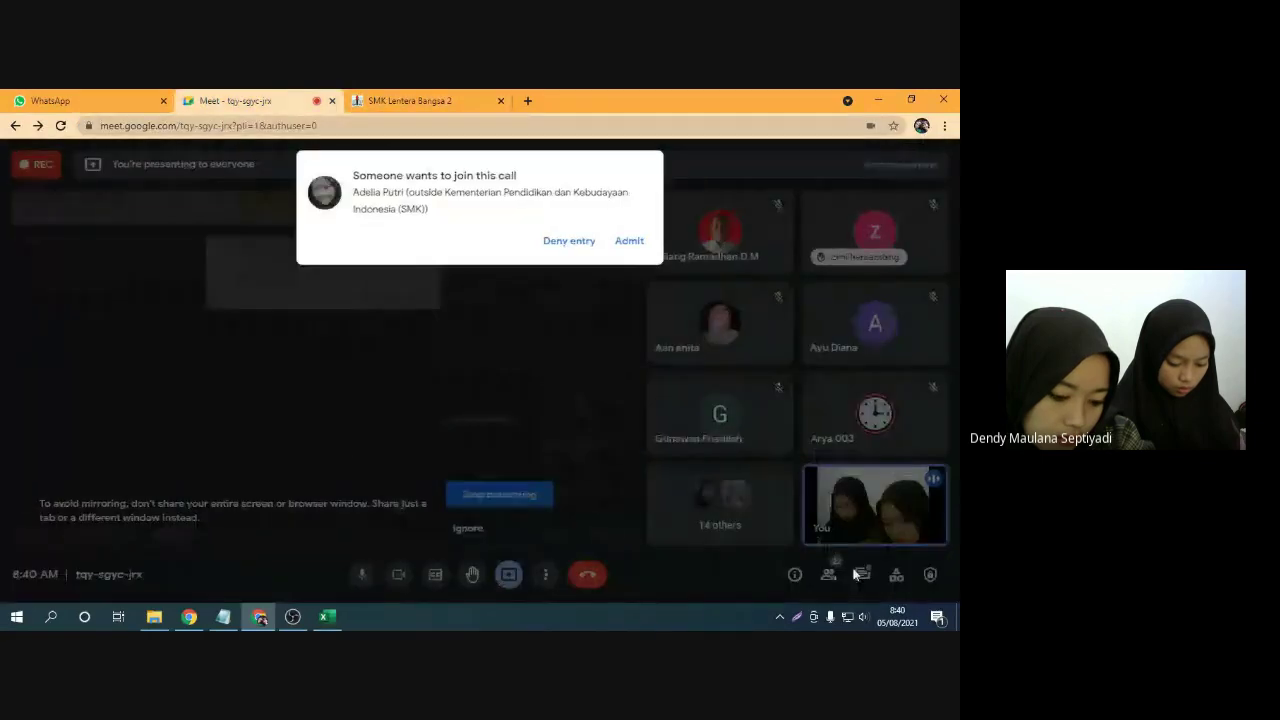
{"action": "left_click", "coordinate": [630, 243]}
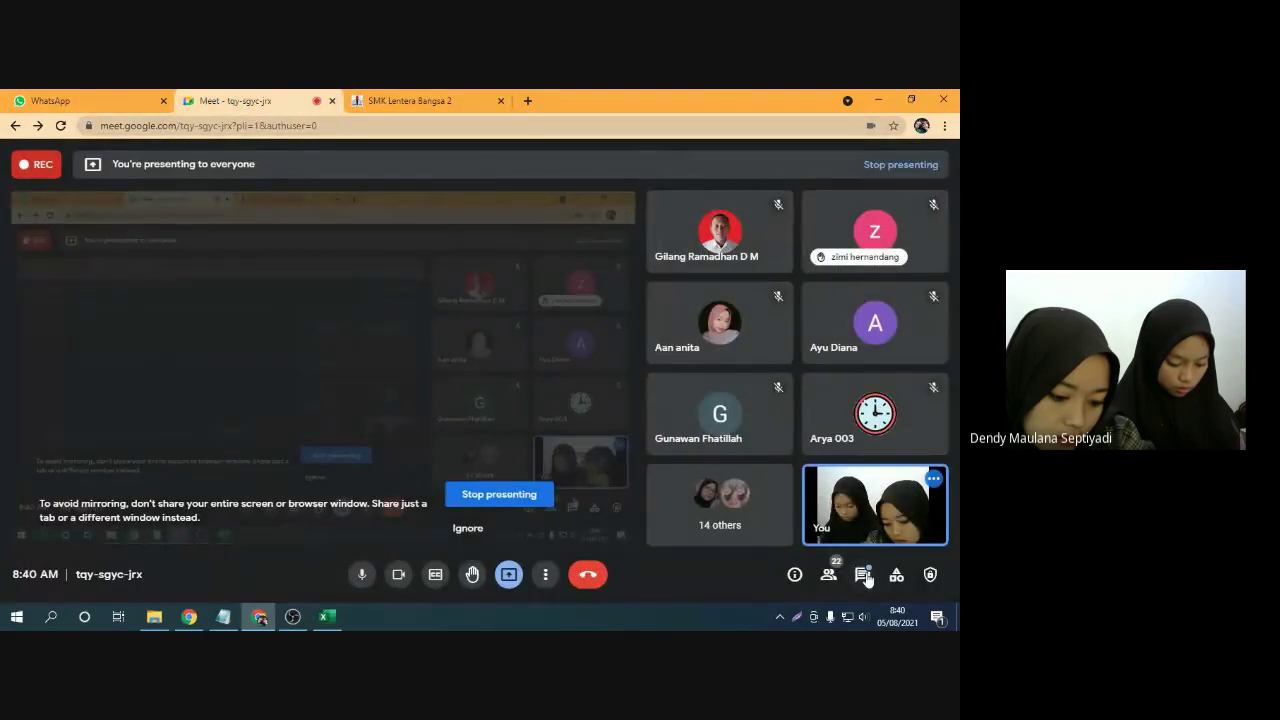
Paste the LMS link into the call chat, send it, and close the chat
{"action": "left_click", "coordinate": [862, 574]}
{"action": "left_click", "coordinate": [817, 519]}
{"action": "type", "text": "https://lms.smklenterabangsa2.id/"}
{"action": "key", "text": "Return"}
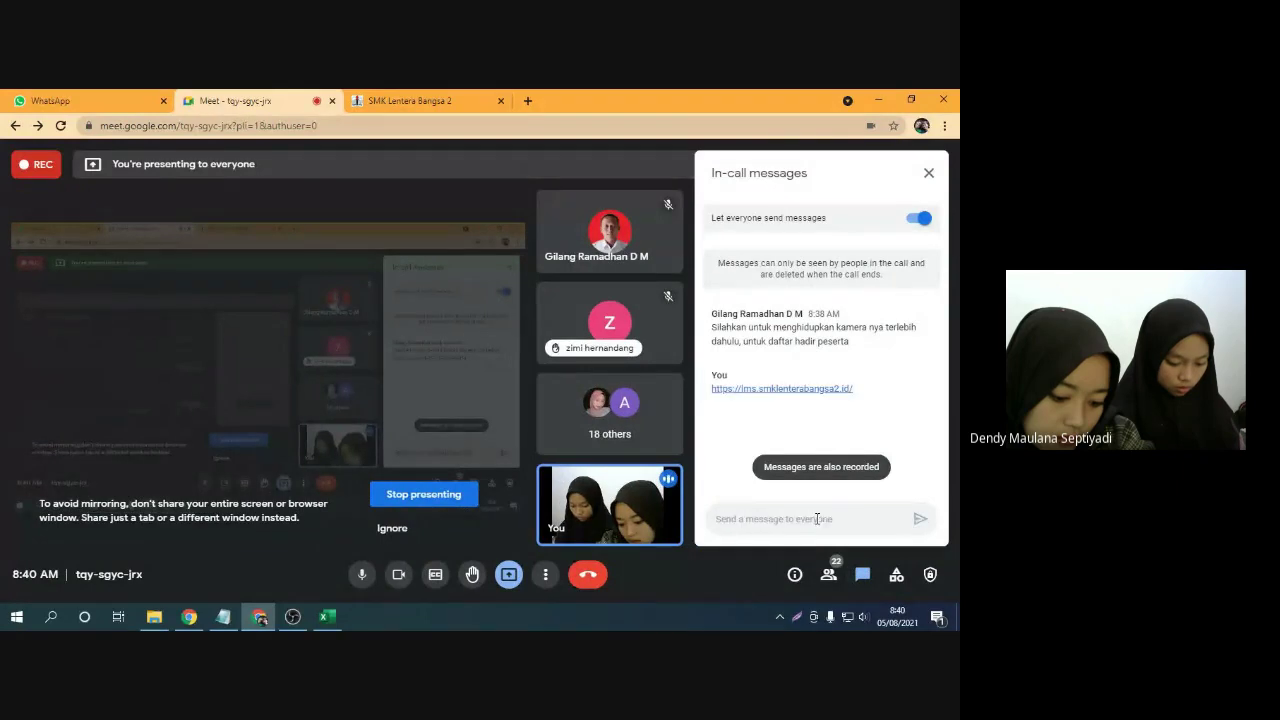
{"action": "left_click", "coordinate": [929, 176]}
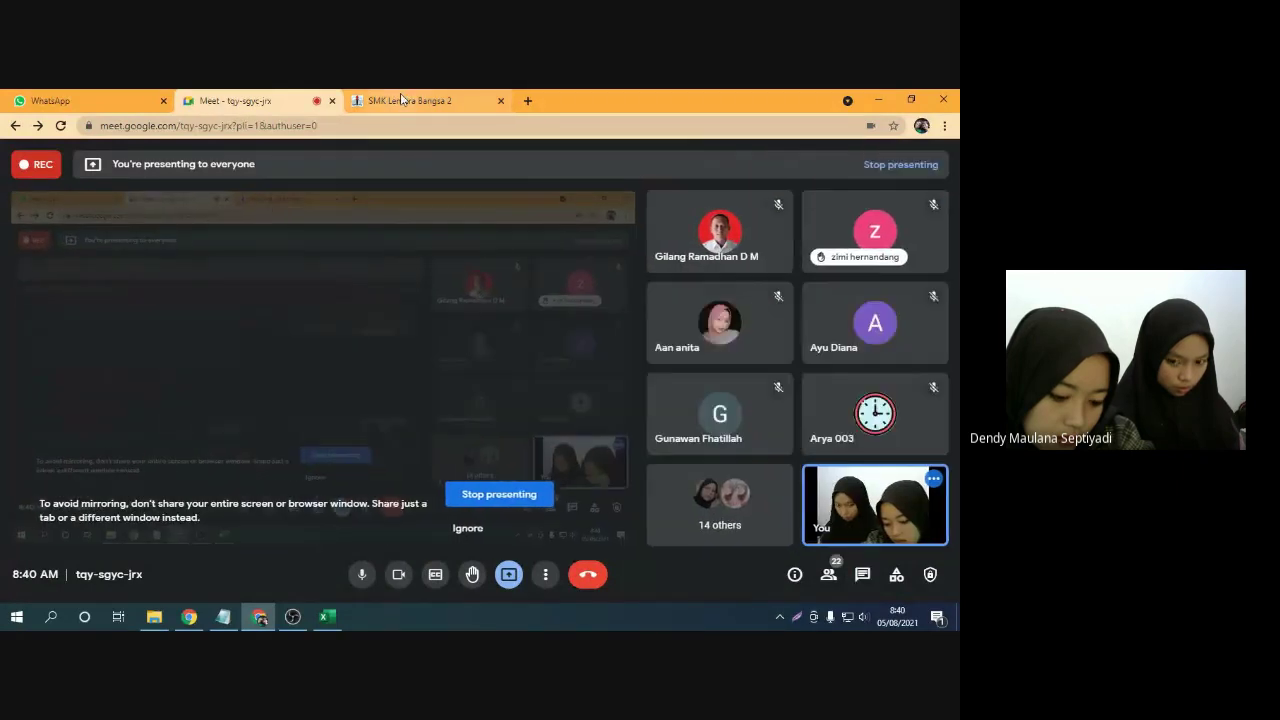
Mute the Meet microphone, then deselect the school website's address
{"action": "left_click", "coordinate": [401, 99]}
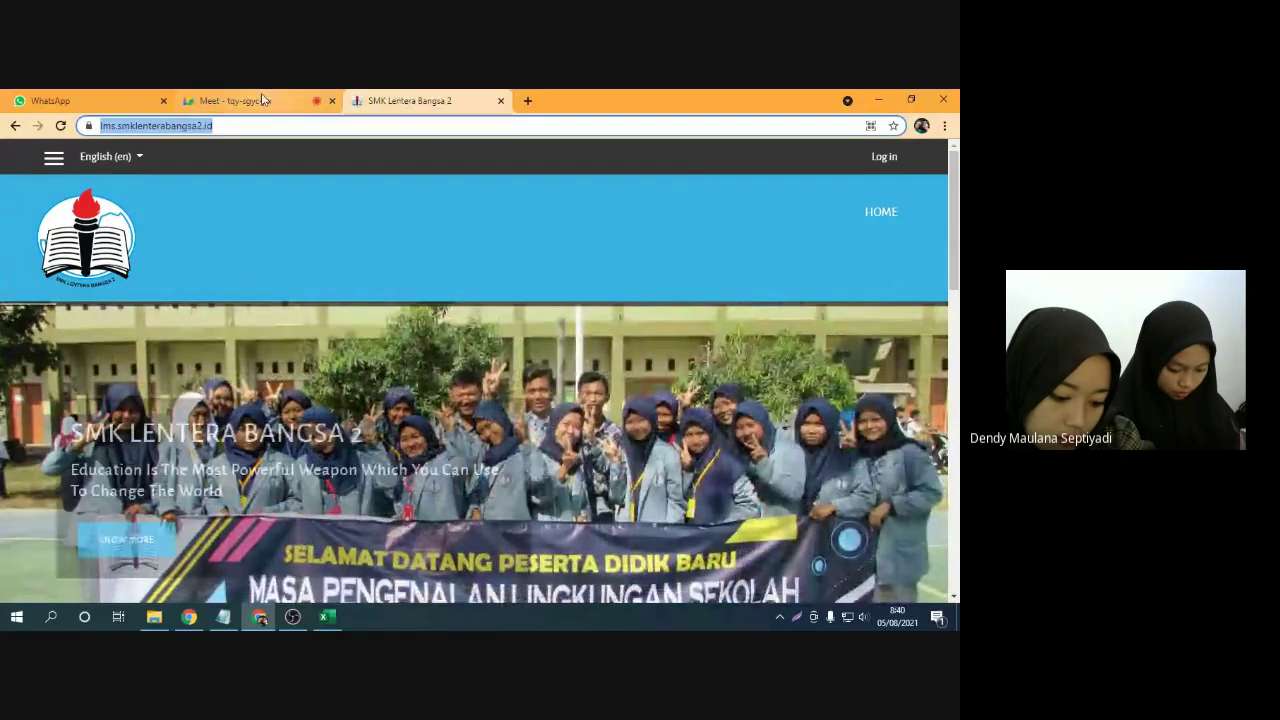
{"action": "left_click", "coordinate": [257, 100]}
{"action": "left_click", "coordinate": [362, 576]}
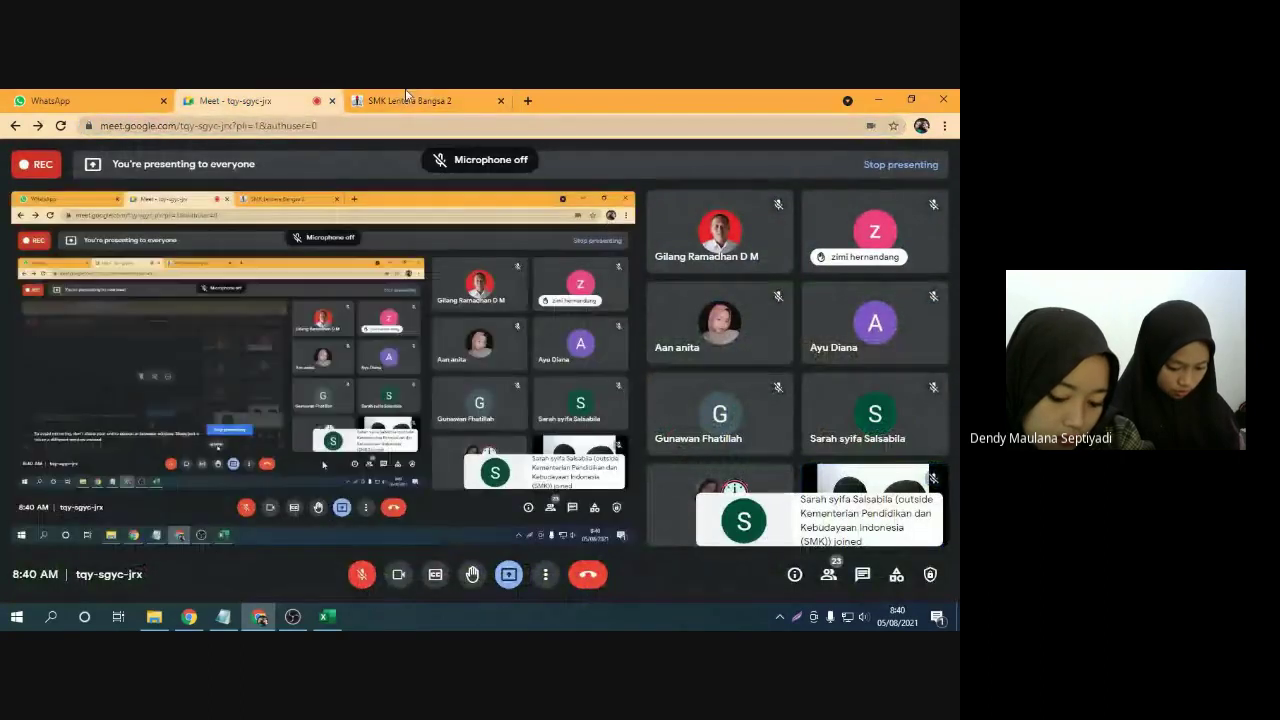
{"action": "left_click", "coordinate": [407, 99]}
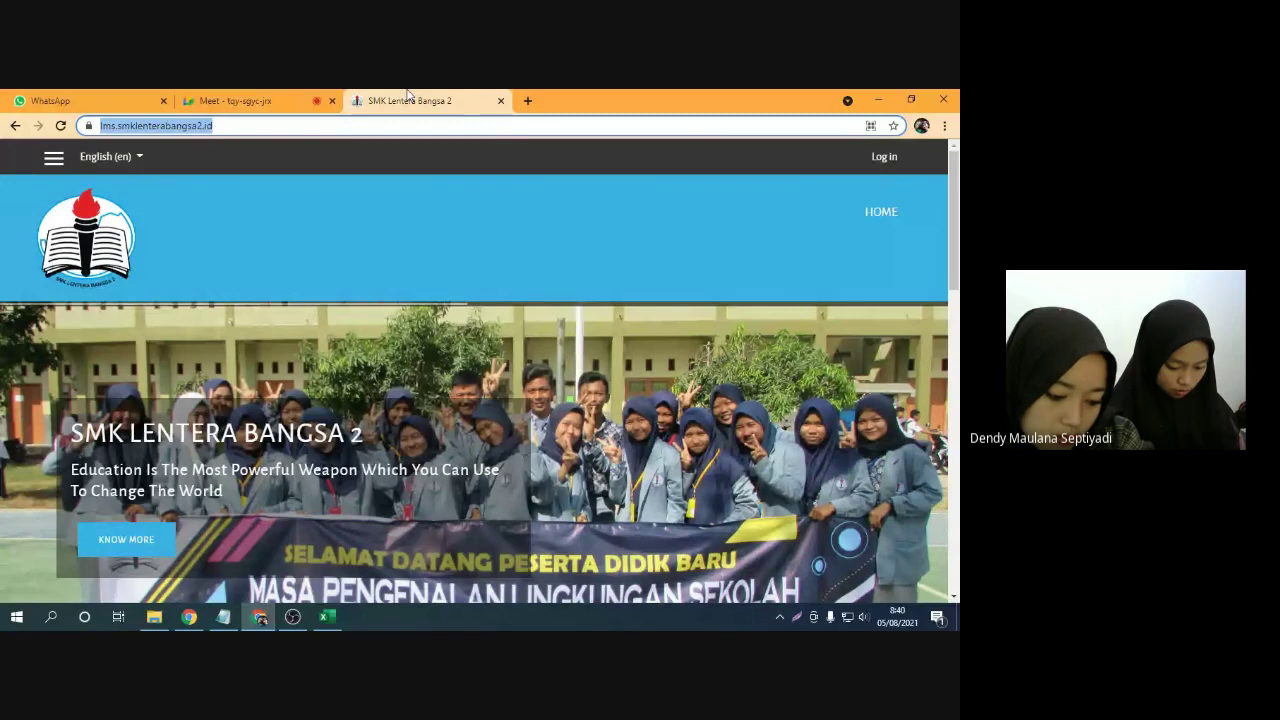
{"action": "left_click", "coordinate": [372, 224]}
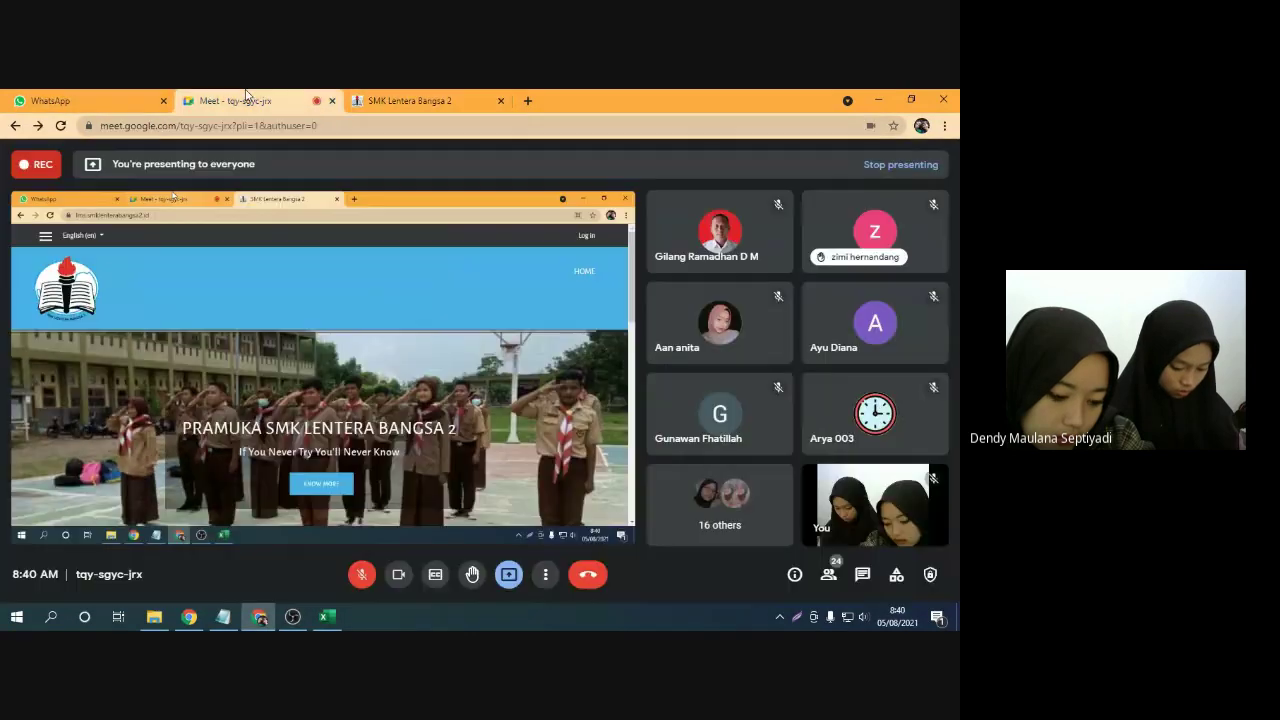
{"action": "left_click", "coordinate": [248, 100]}
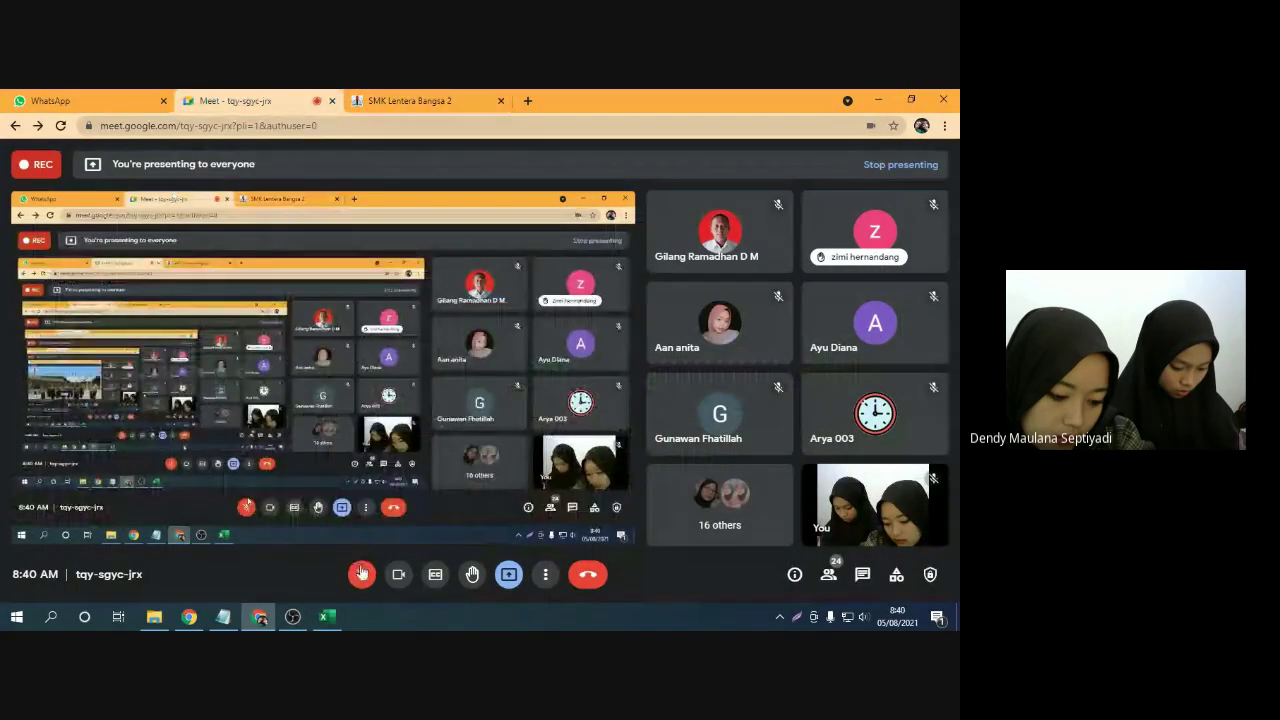
Bring the SMK Lentera Bangsa 2 website tab forward, glancing at the call with Ctrl+Shift+Tab
{"action": "left_click", "coordinate": [430, 100]}
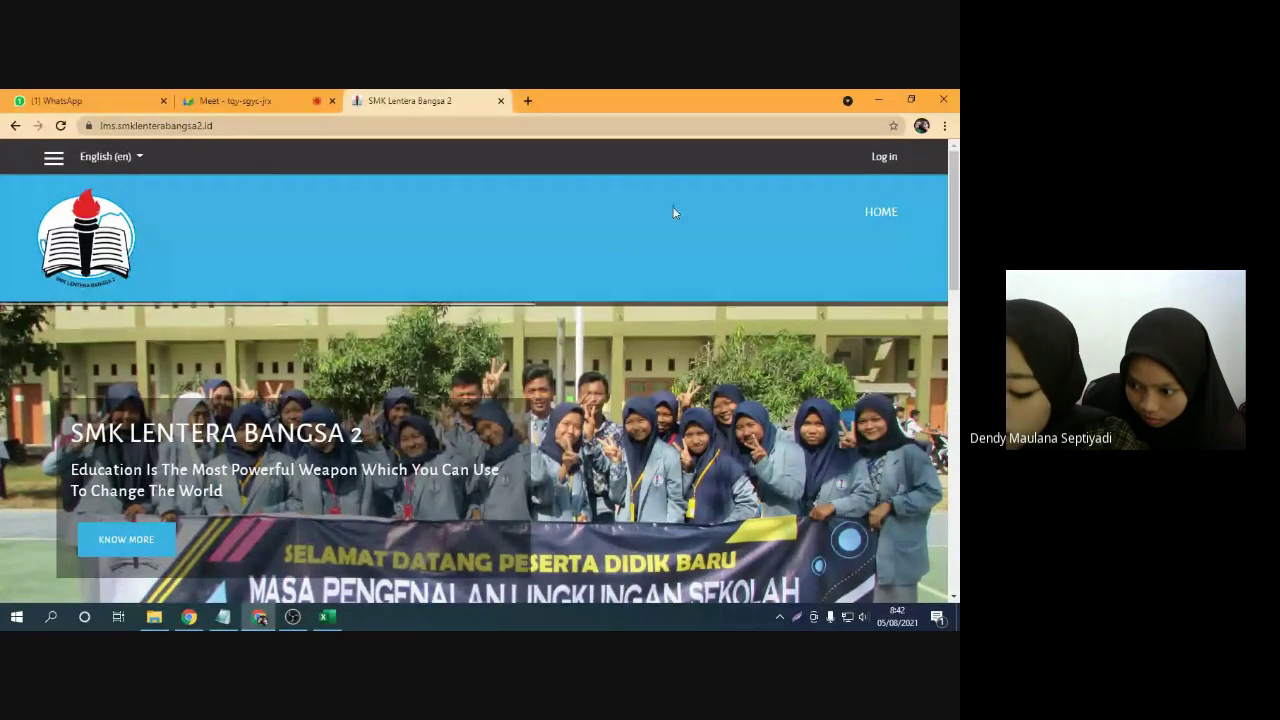
{"action": "key", "text": "ctrl+shift+Tab"}
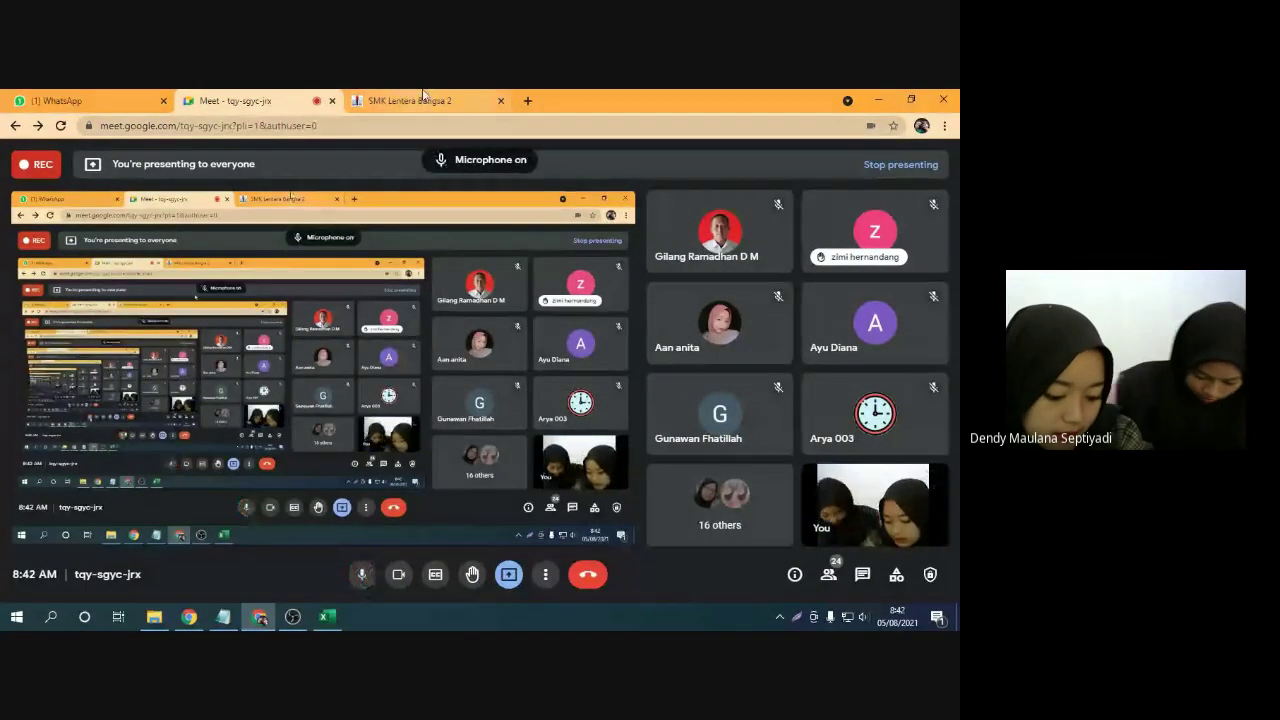
{"action": "key", "text": "ctrl+Tab"}
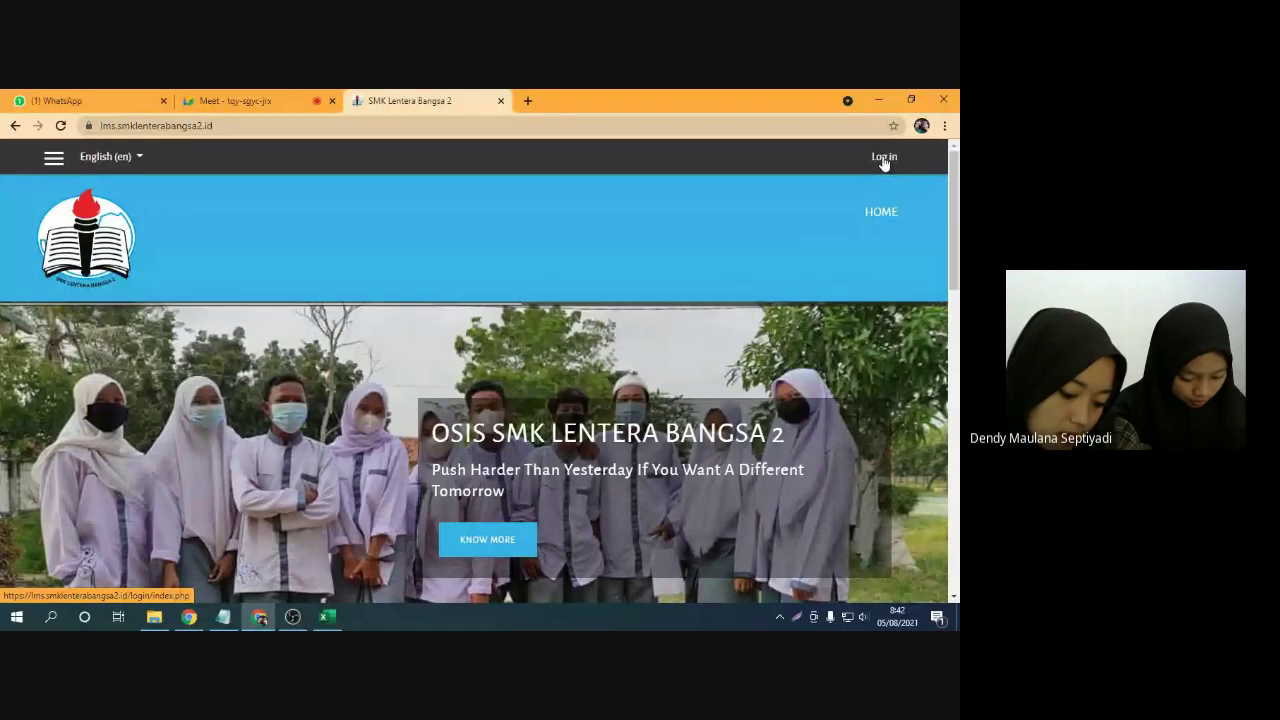
Open the site's Log in page, toggling the Meet microphone off and on in between
{"action": "left_click", "coordinate": [884, 157]}
{"action": "left_click", "coordinate": [240, 101]}
{"action": "left_click", "coordinate": [361, 575]}
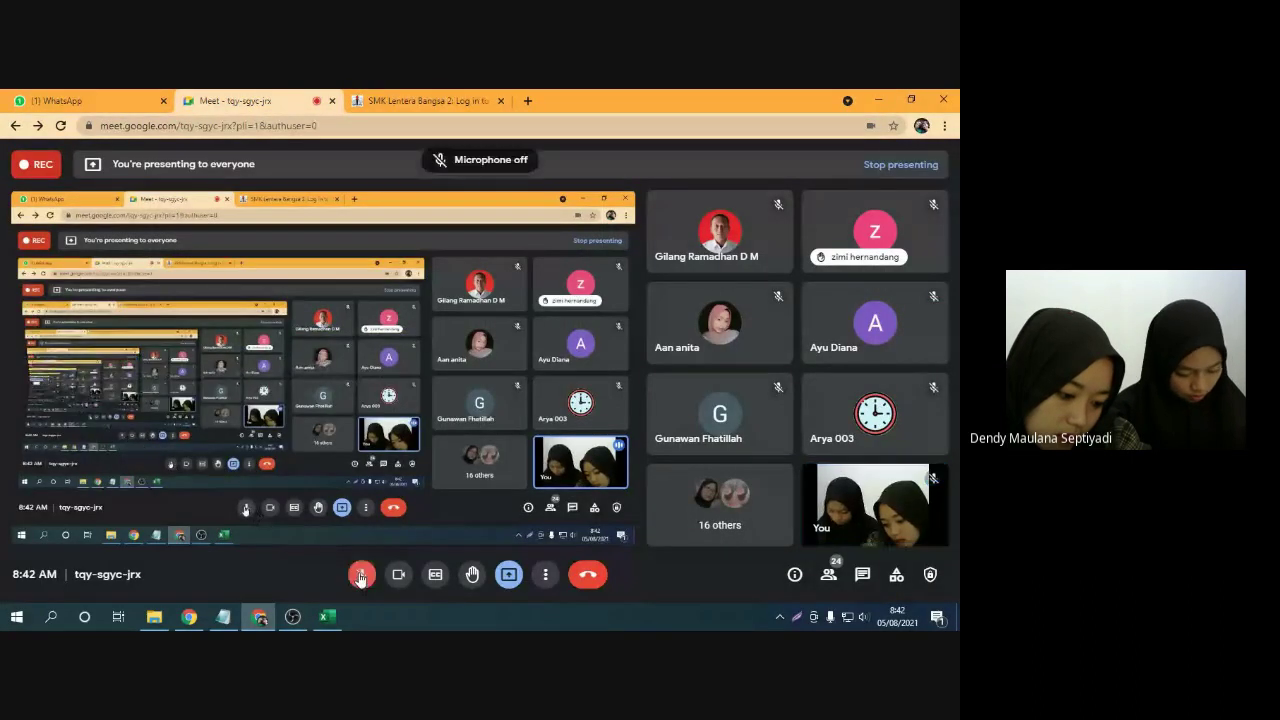
{"action": "left_click", "coordinate": [361, 576]}
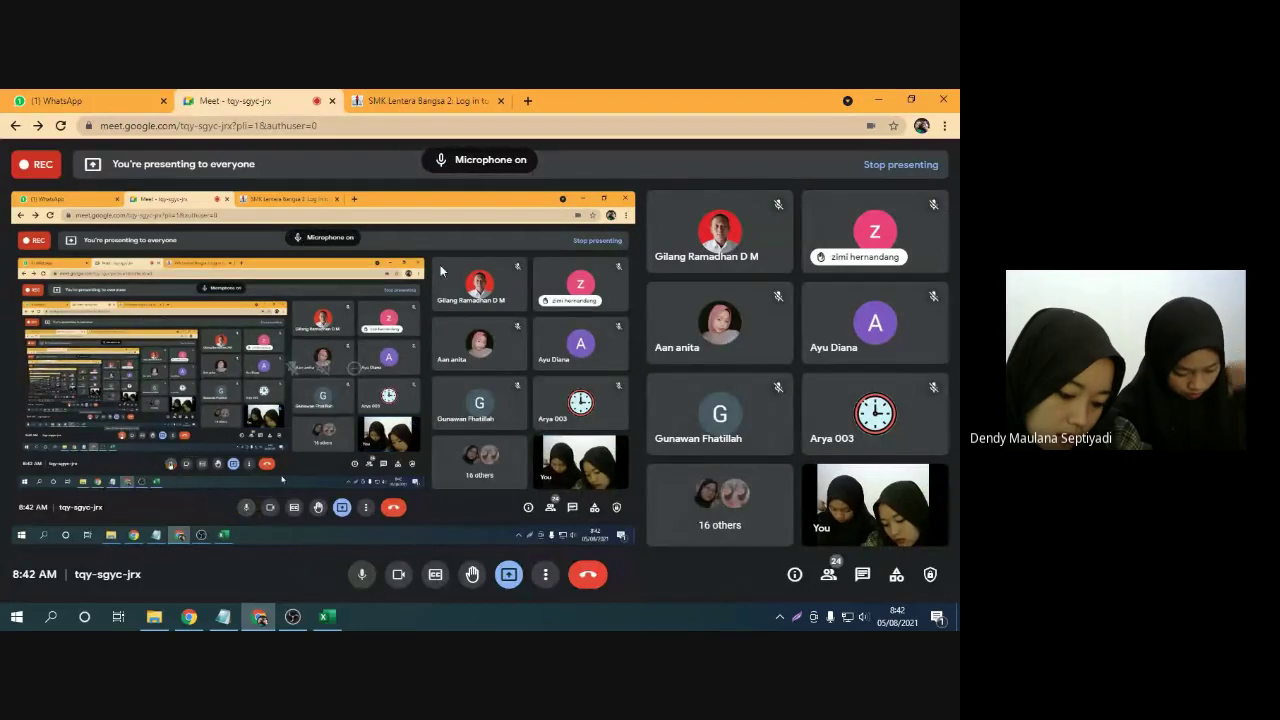
{"action": "left_click", "coordinate": [418, 103]}
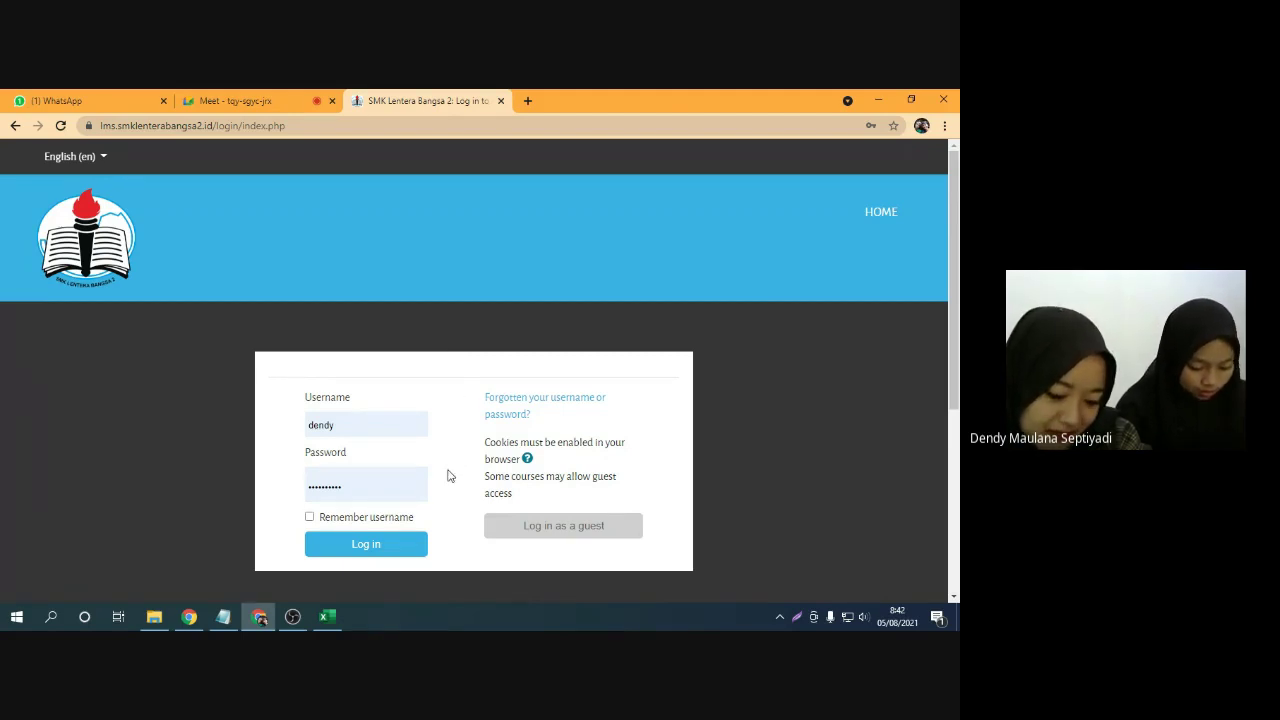
Copy the account number from the notes and paste it into the Username field
{"action": "left_click_drag", "start_coordinate": [223, 617], "coordinate": [340, 618]}
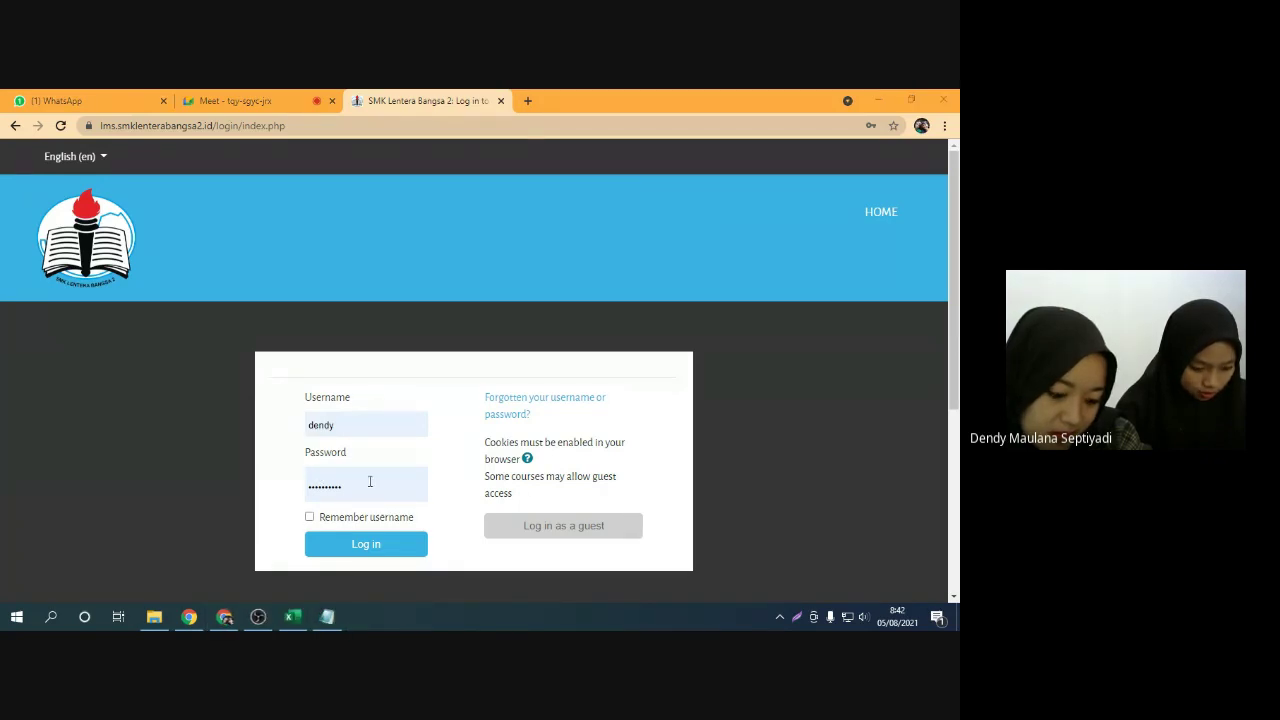
{"action": "scroll", "coordinate": [440, 476], "scroll_direction": "down", "scroll_amount": 2}
{"action": "scroll", "coordinate": [442, 476], "scroll_direction": "up", "scroll_amount": 1}
{"action": "scroll", "coordinate": [430, 480], "scroll_direction": "down", "scroll_amount": 1}
{"action": "left_click", "coordinate": [327, 616]}
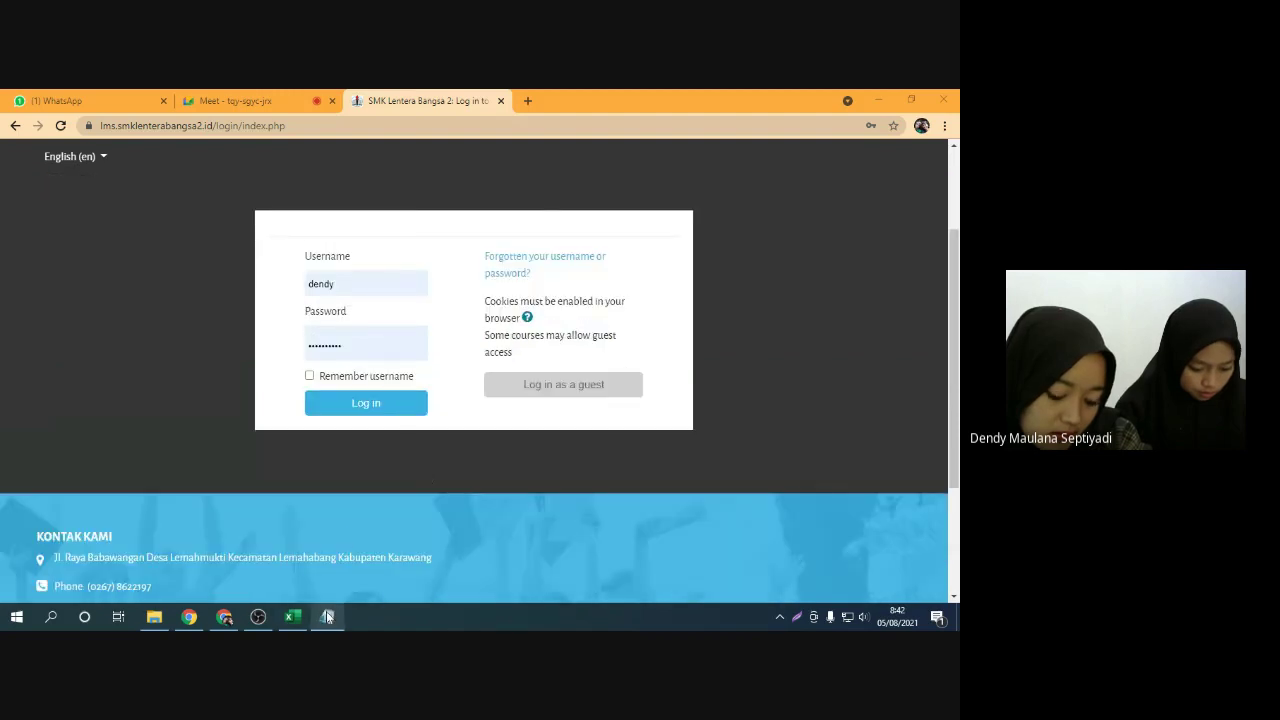
{"action": "left_click_drag", "start_coordinate": [502, 192], "coordinate": [425, 190]}
{"action": "key", "text": "ctrl+c"}
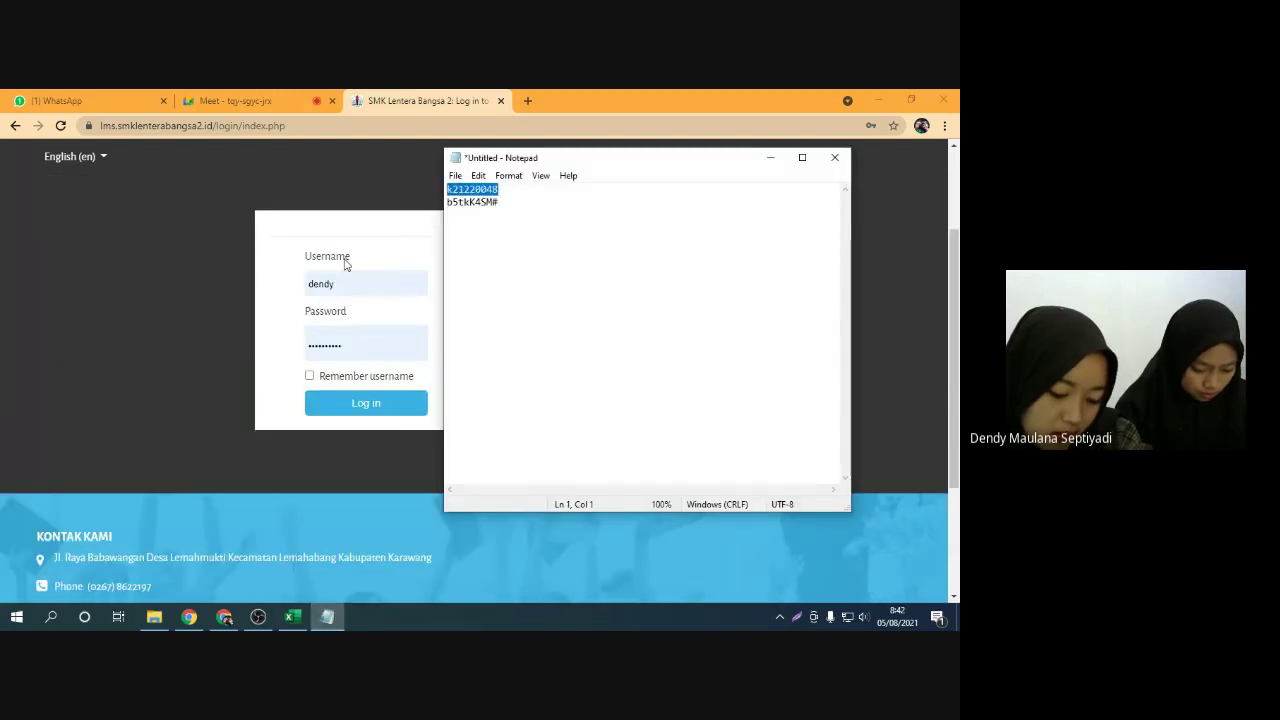
{"action": "left_click", "coordinate": [226, 272]}
{"action": "left_click", "coordinate": [366, 284]}
{"action": "key", "text": "ctrl+a"}
{"action": "key", "text": "ctrl+v"}
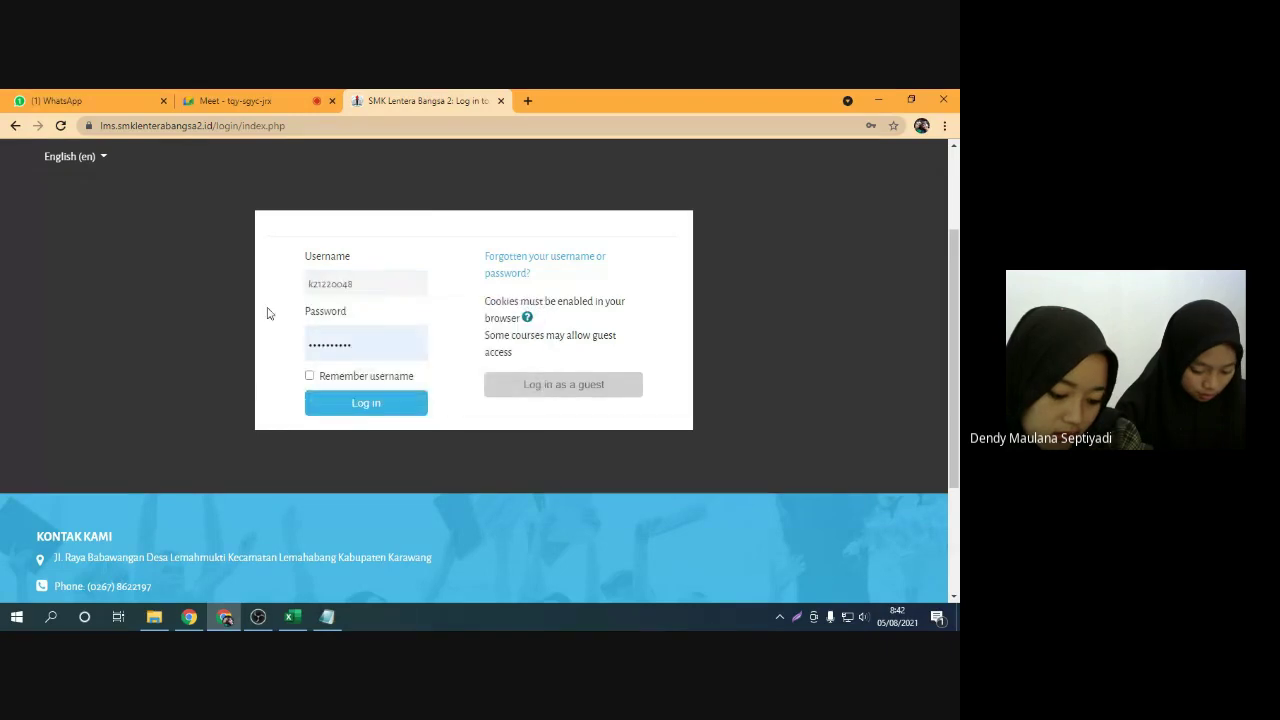
Copy the password from the notes and paste it into the Password field
{"action": "left_click", "coordinate": [327, 616]}
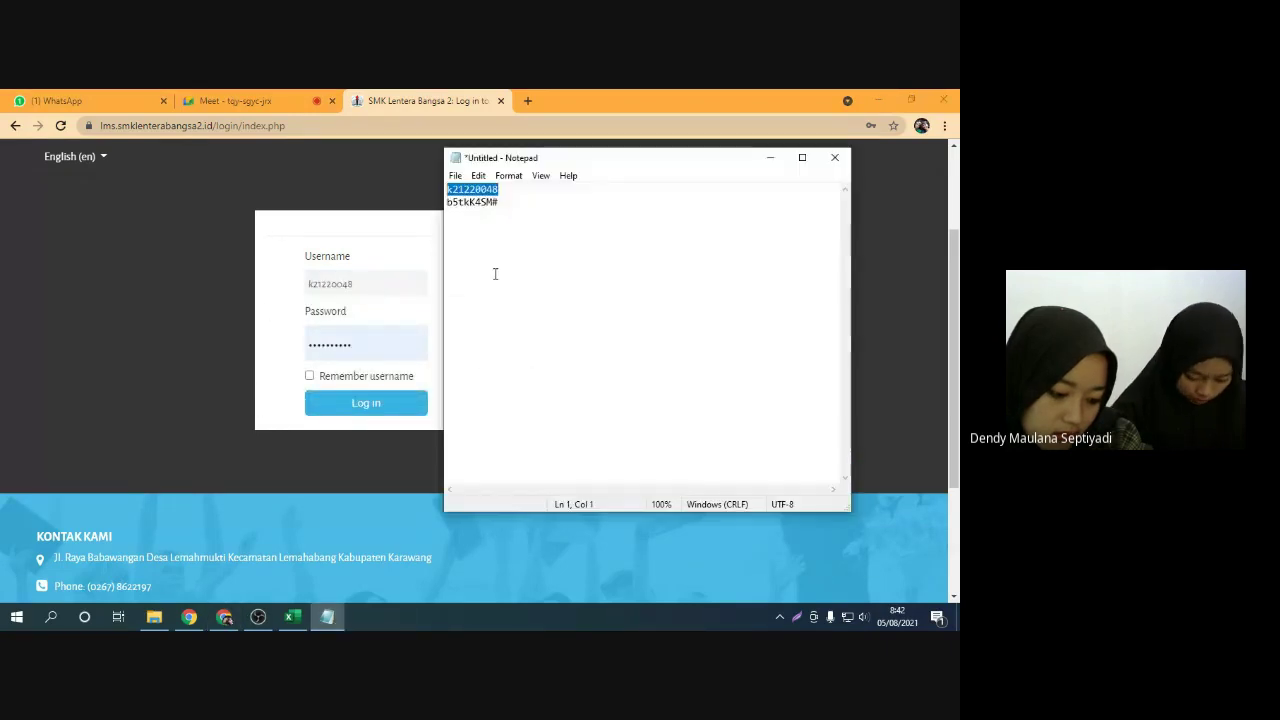
{"action": "left_click_drag", "start_coordinate": [506, 204], "coordinate": [414, 204]}
{"action": "left_click", "coordinate": [185, 311]}
{"action": "left_click", "coordinate": [380, 345]}
{"action": "key", "text": "ctrl+a"}
{"action": "key", "text": "ctrl+v"}
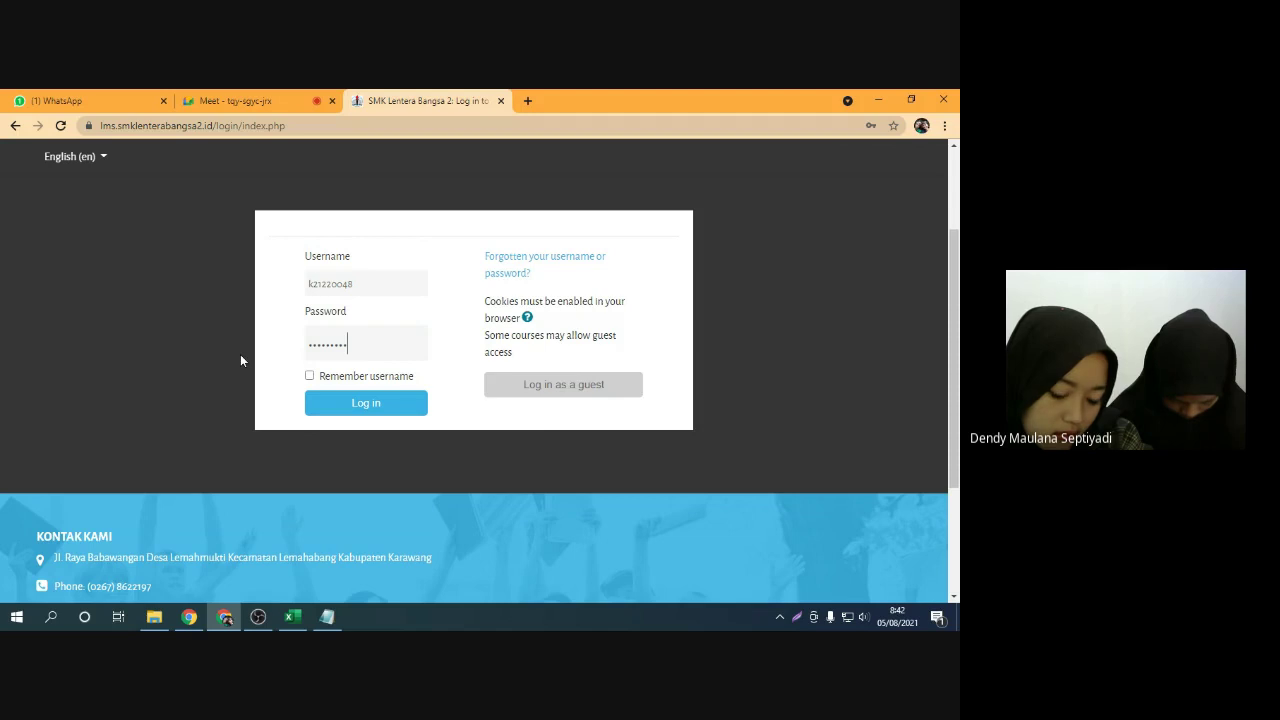
{"action": "left_click", "coordinate": [240, 100]}
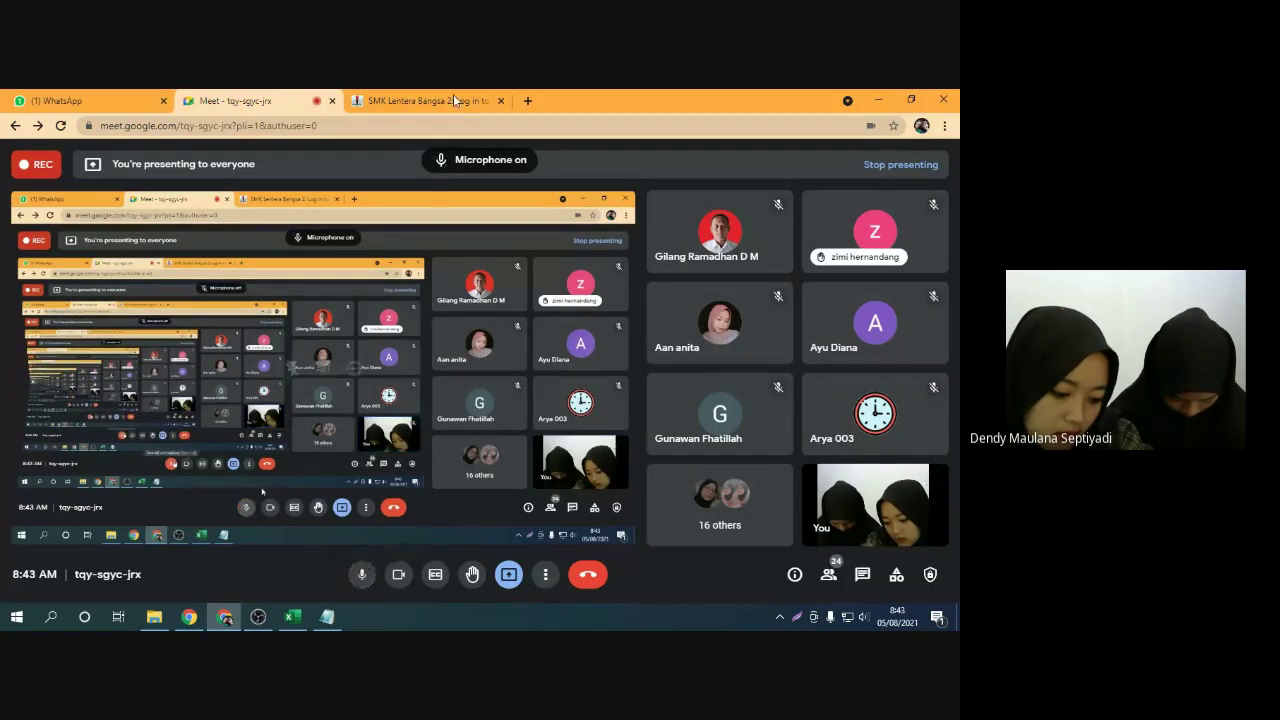
{"action": "left_click", "coordinate": [420, 100]}
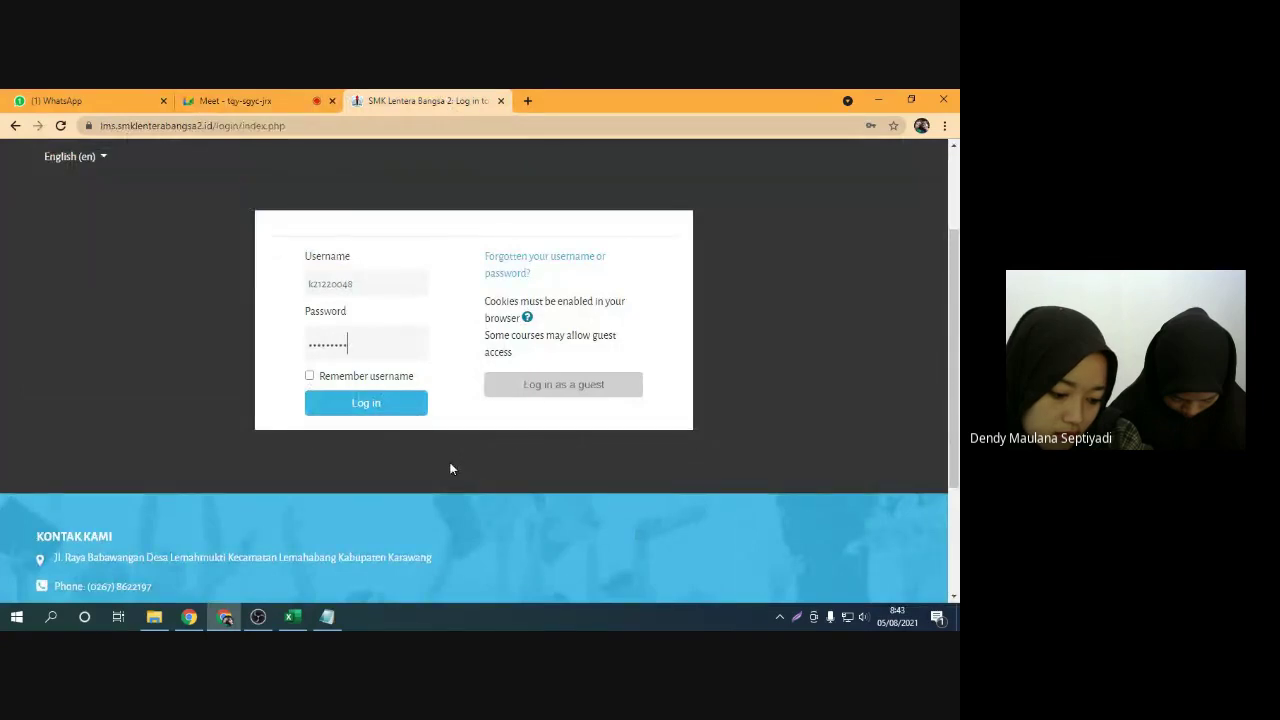
{"action": "scroll", "coordinate": [450, 469], "scroll_direction": "up", "scroll_amount": 3}
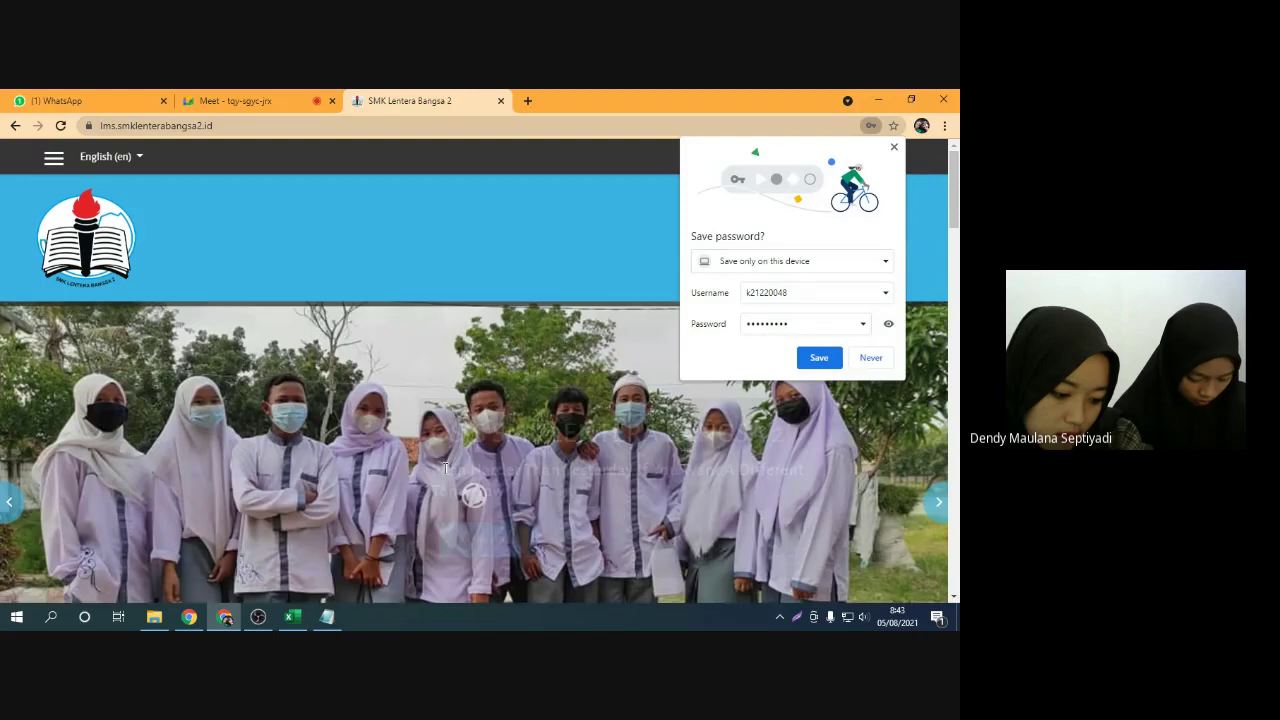
Dismiss the save-password offer and open the Notifications bell, which shows none
{"action": "left_click", "coordinate": [894, 149]}
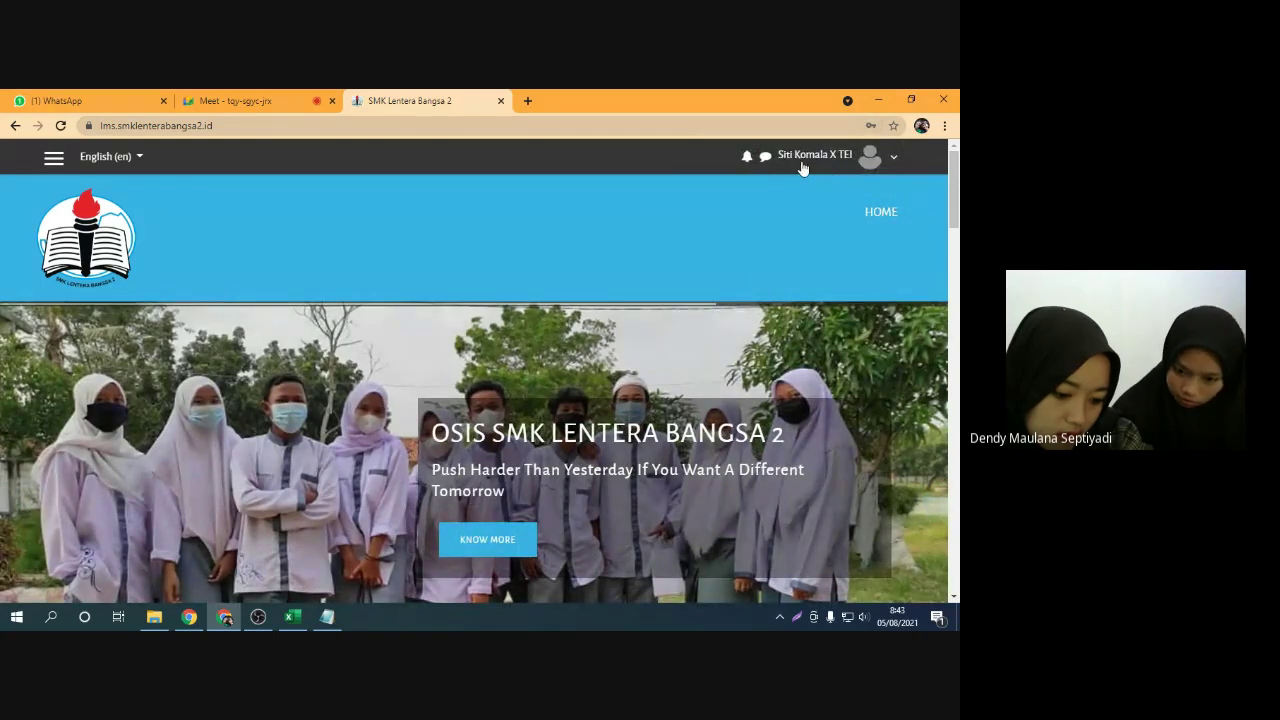
{"action": "left_click", "coordinate": [277, 95]}
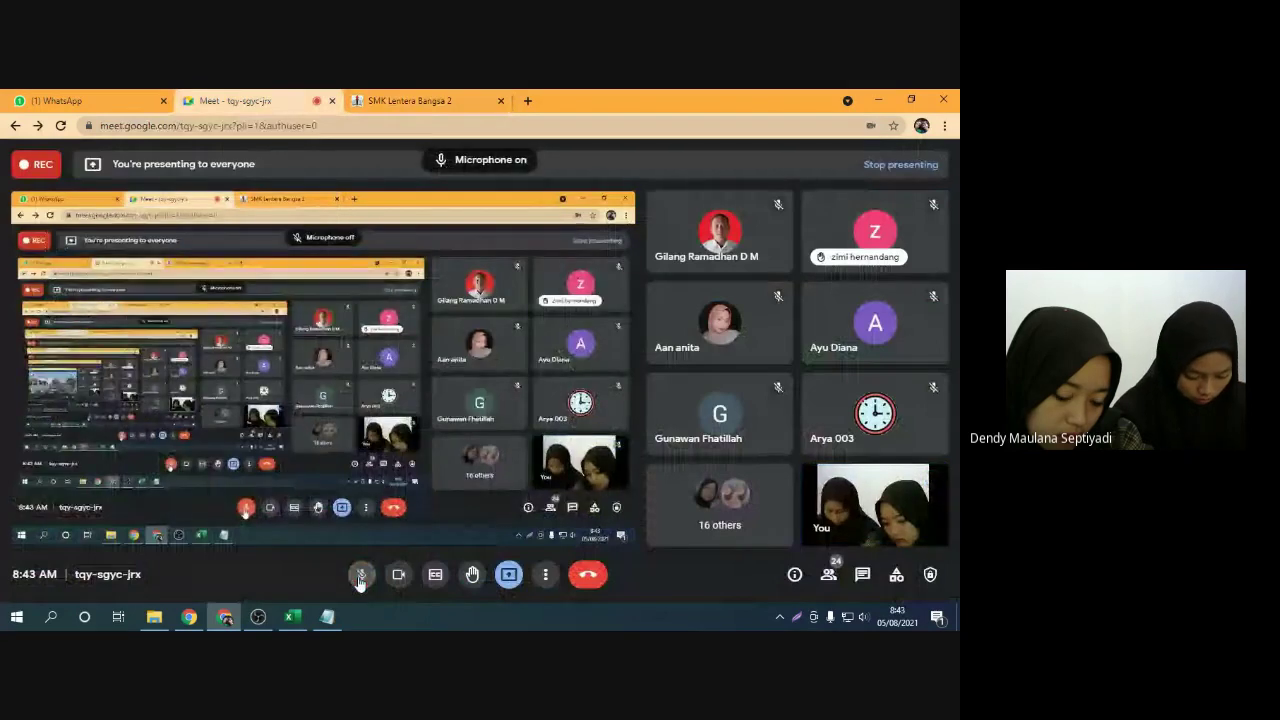
{"action": "left_click", "coordinate": [461, 95]}
{"action": "left_click", "coordinate": [235, 100]}
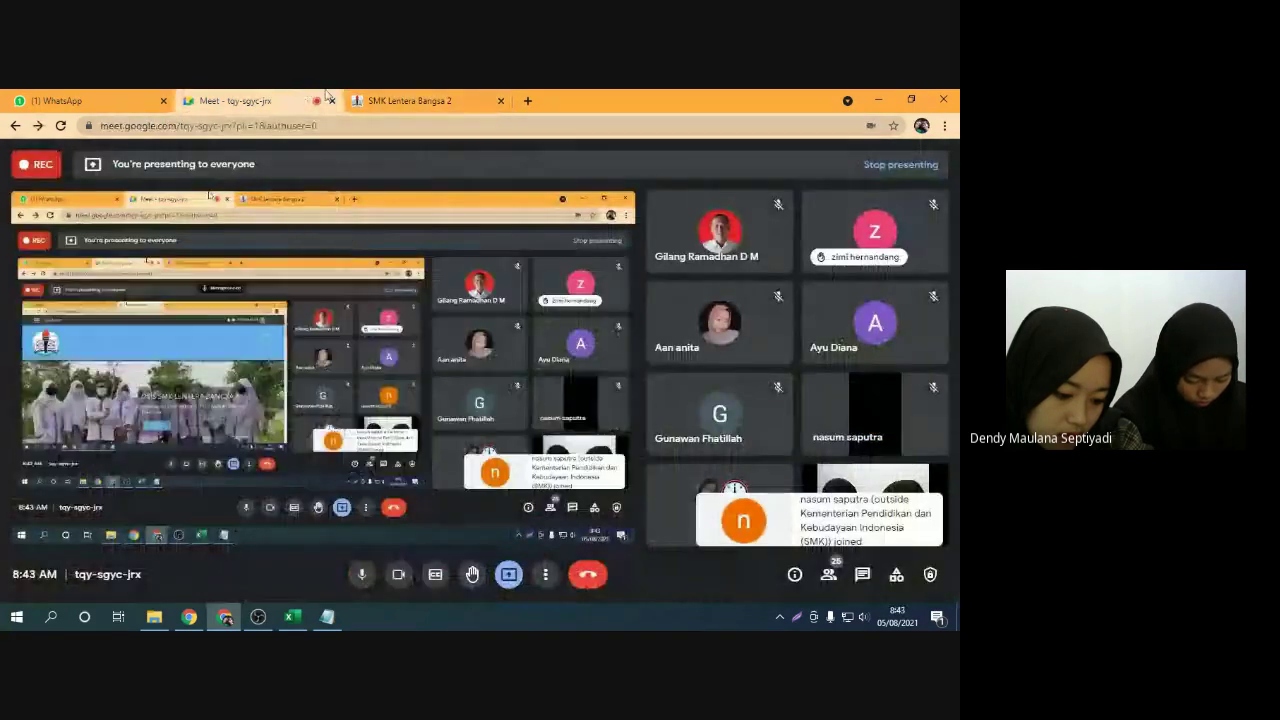
{"action": "left_click", "coordinate": [410, 100]}
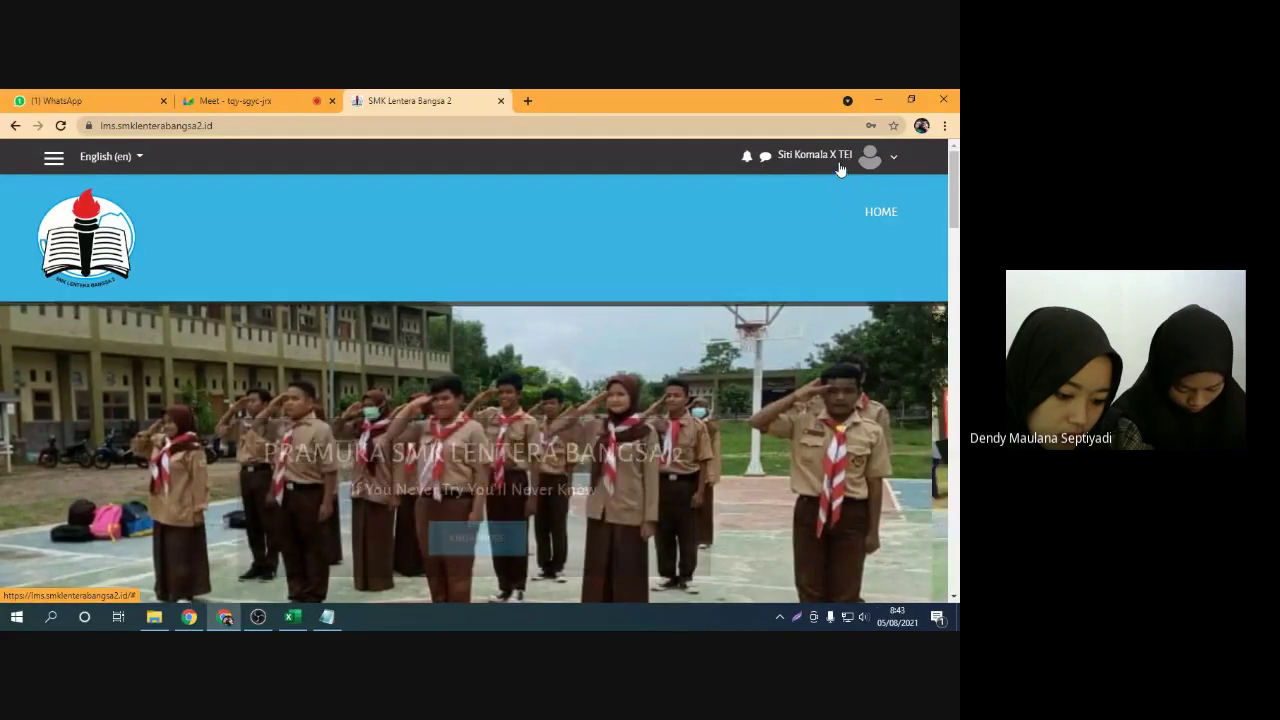
{"action": "left_click", "coordinate": [745, 162]}
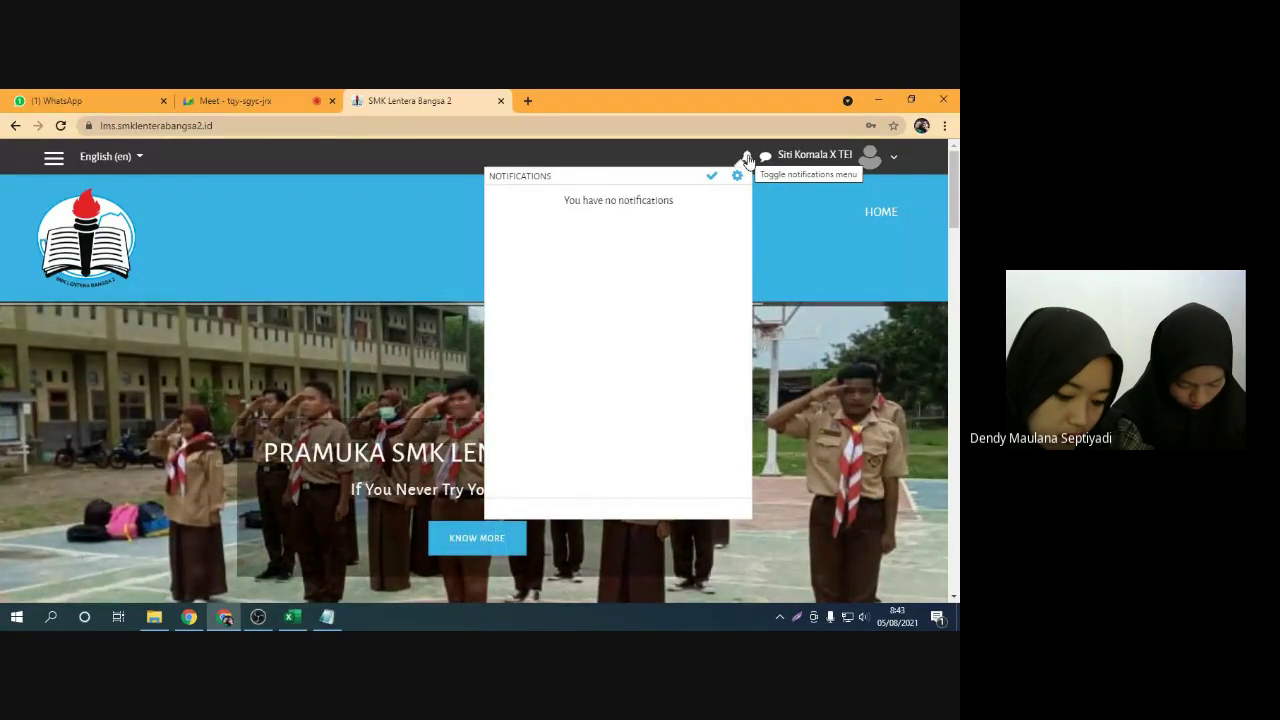
Close notifications and open the messaging panel, collapsing and re-expanding Starred contacts
{"action": "left_click", "coordinate": [747, 158]}
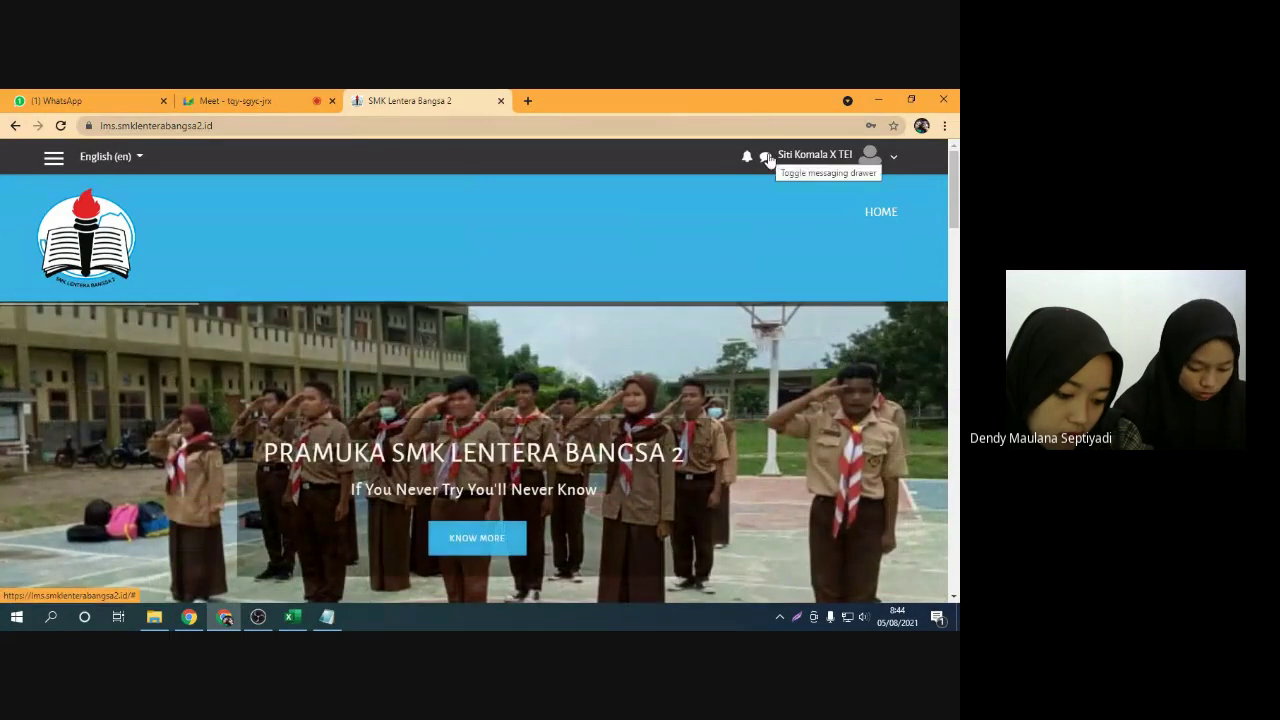
{"action": "left_click", "coordinate": [765, 157]}
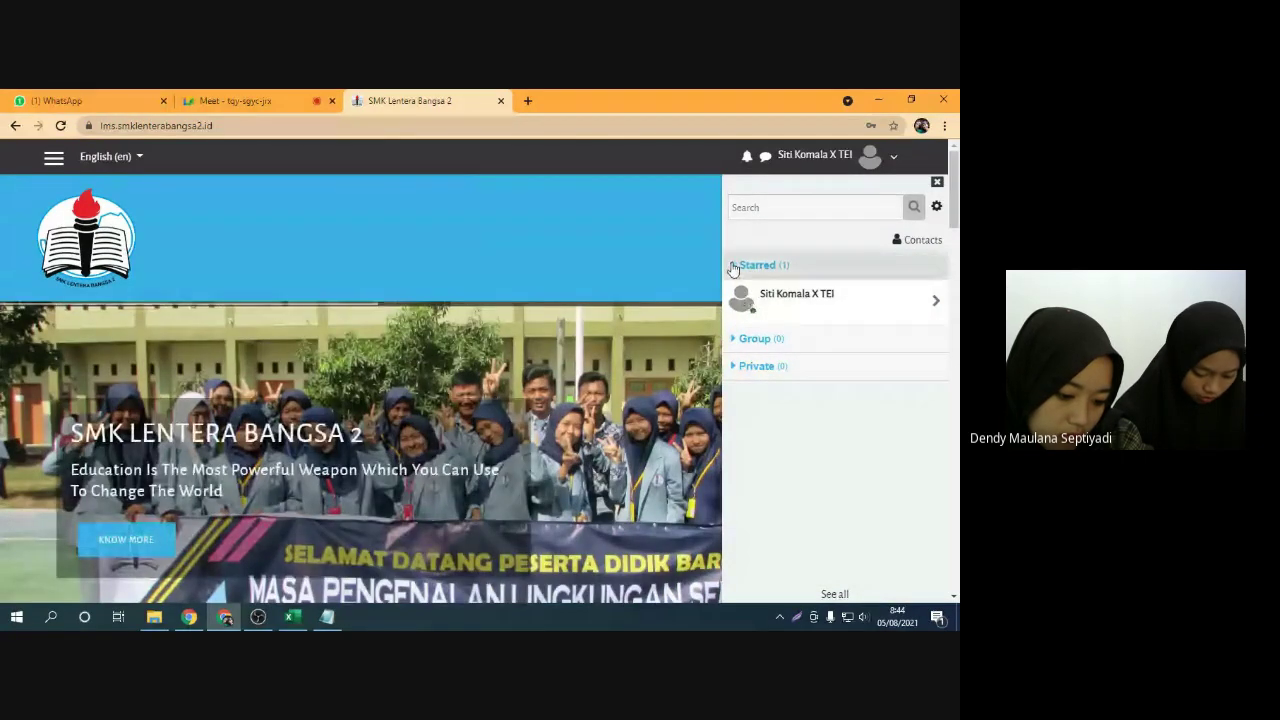
{"action": "left_click", "coordinate": [742, 266]}
{"action": "left_click", "coordinate": [742, 266]}
Admit the Meet join request, then open the user menu listing Dashboard through Log out
{"action": "left_click", "coordinate": [235, 100]}
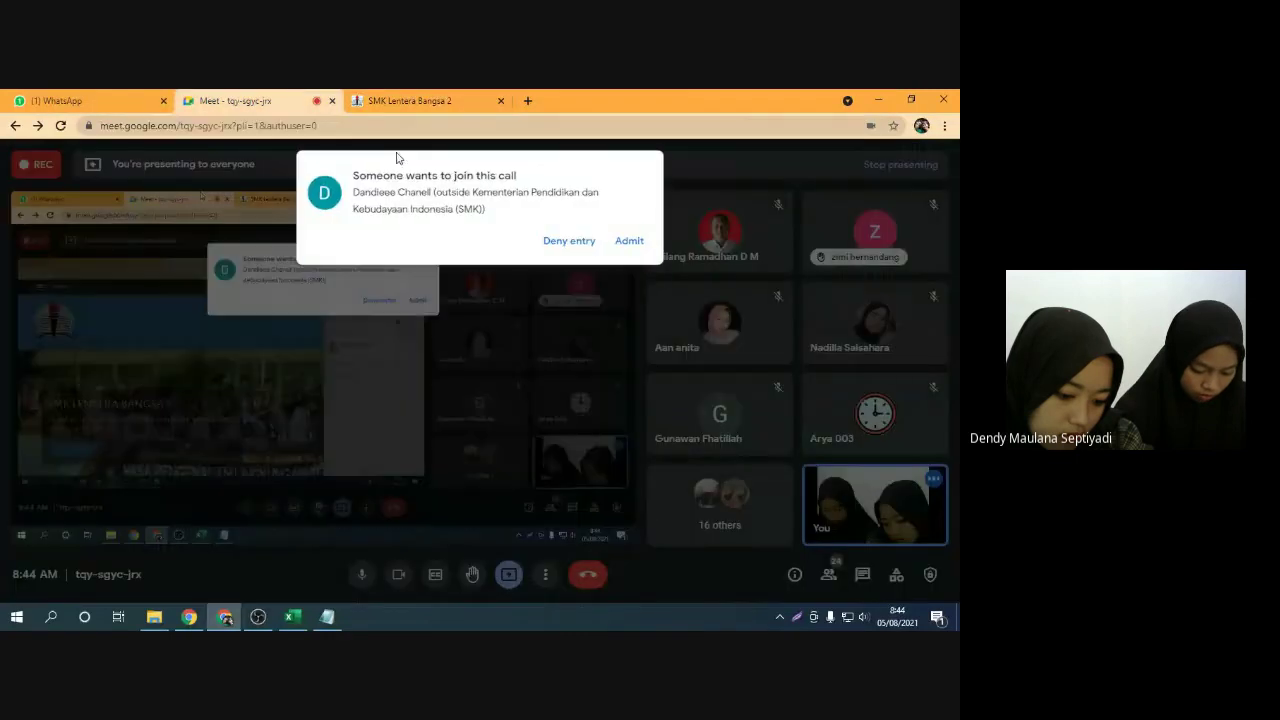
{"action": "left_click", "coordinate": [630, 241]}
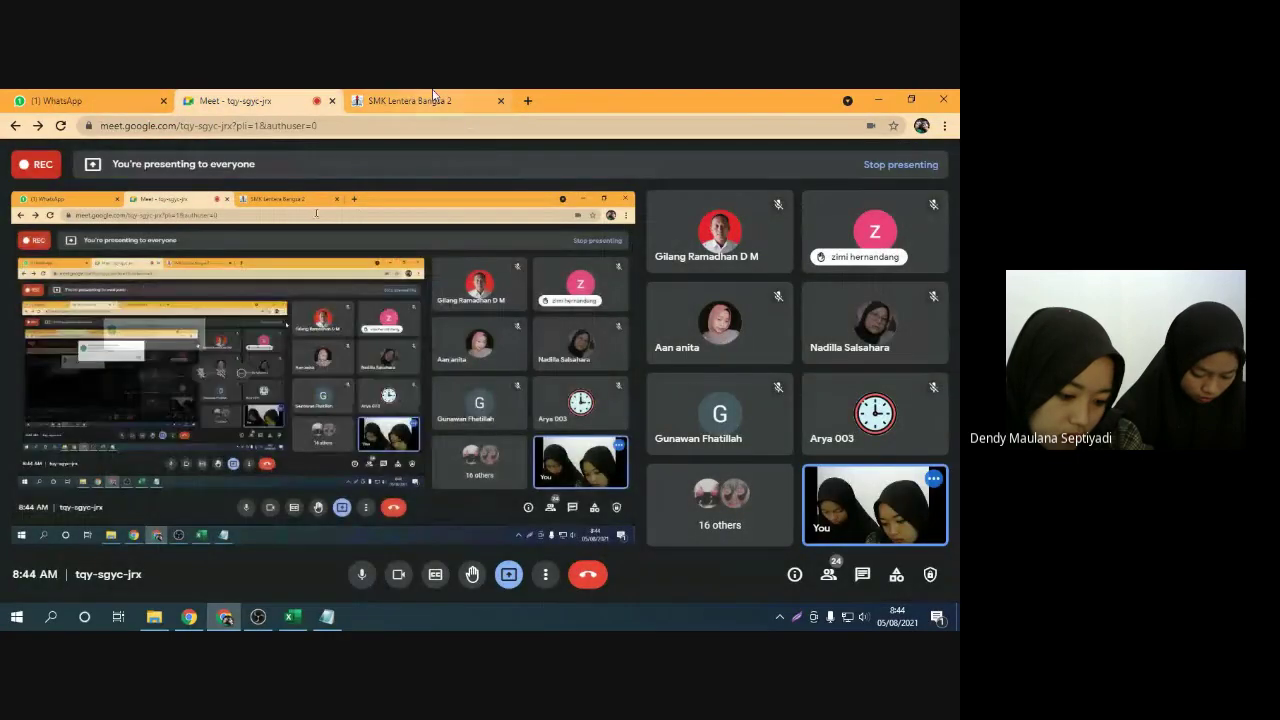
{"action": "left_click", "coordinate": [433, 97]}
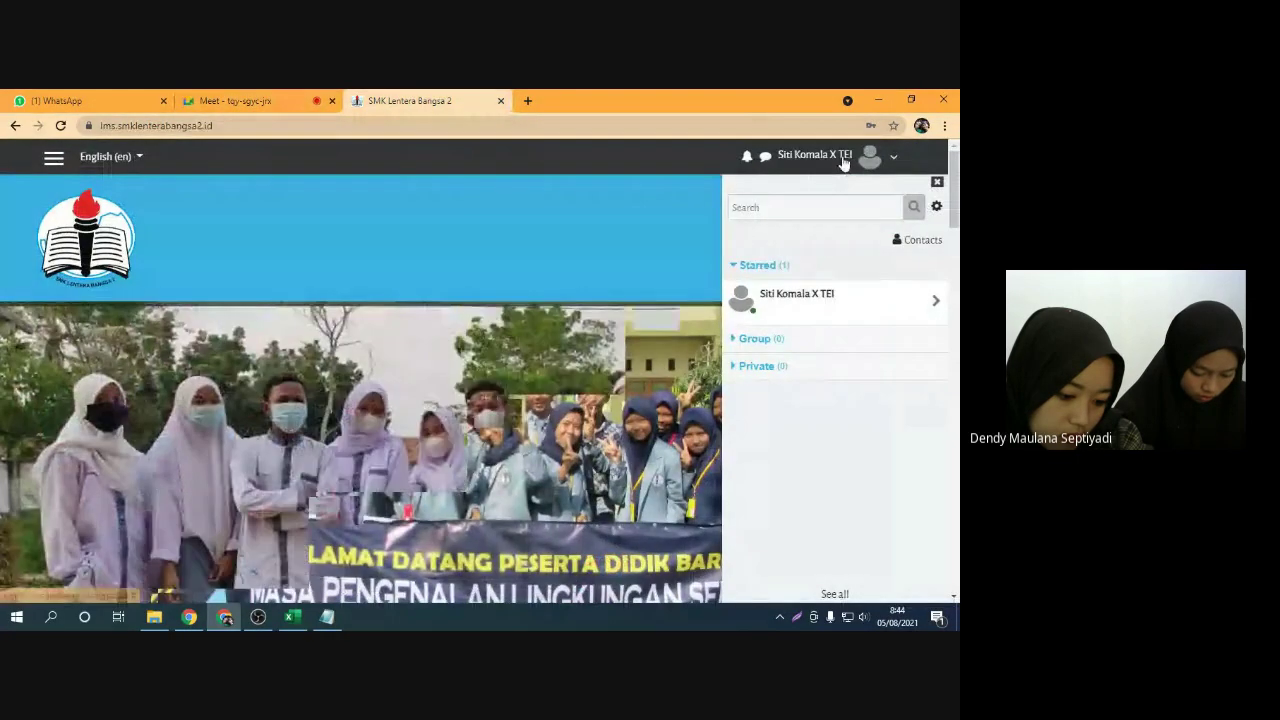
{"action": "left_click", "coordinate": [843, 160]}
{"action": "left_click", "coordinate": [937, 182]}
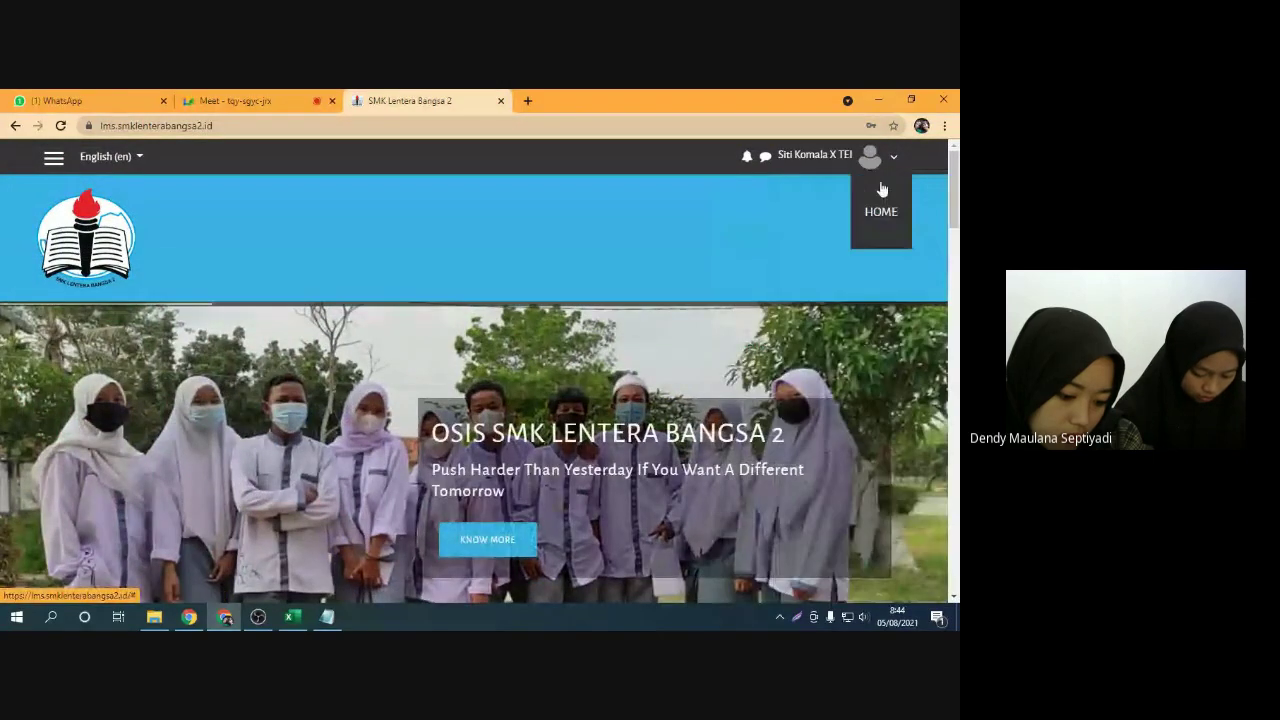
{"action": "left_click", "coordinate": [841, 162]}
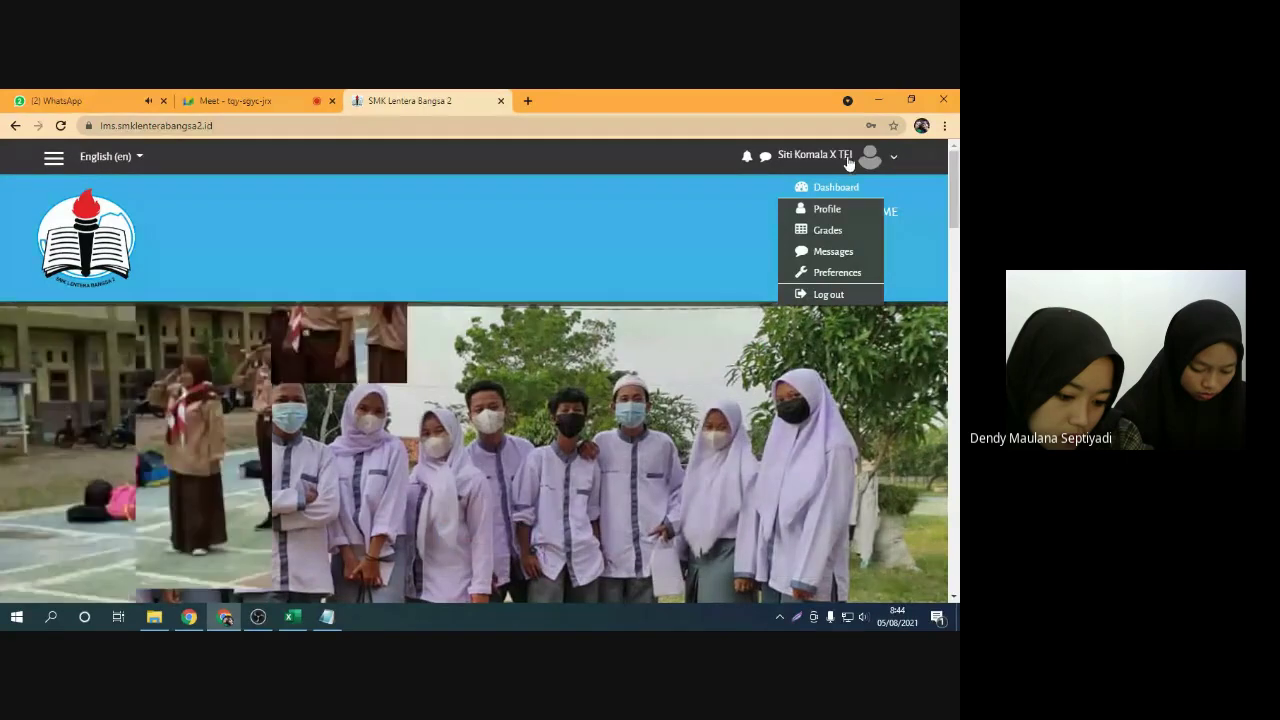
Toggle the user menu and view the Meet call's participant list
{"action": "left_click", "coordinate": [853, 168]}
{"action": "left_click", "coordinate": [870, 163]}
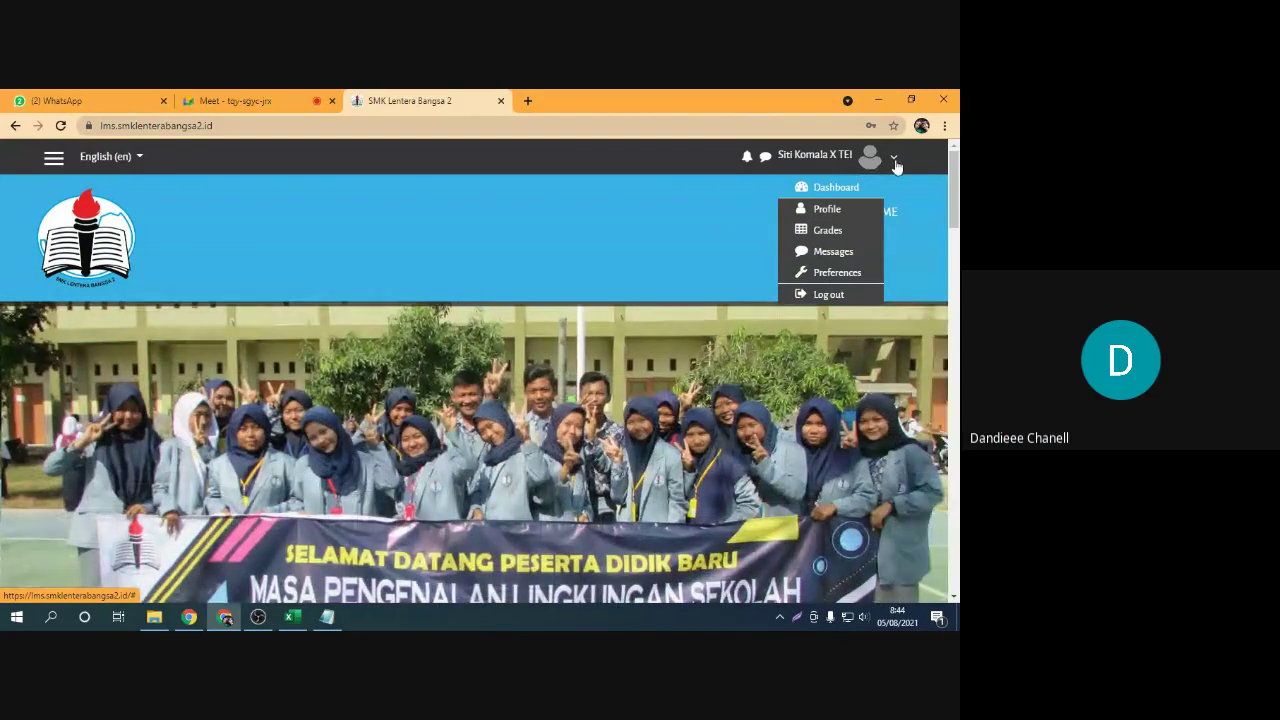
{"action": "left_click", "coordinate": [235, 100]}
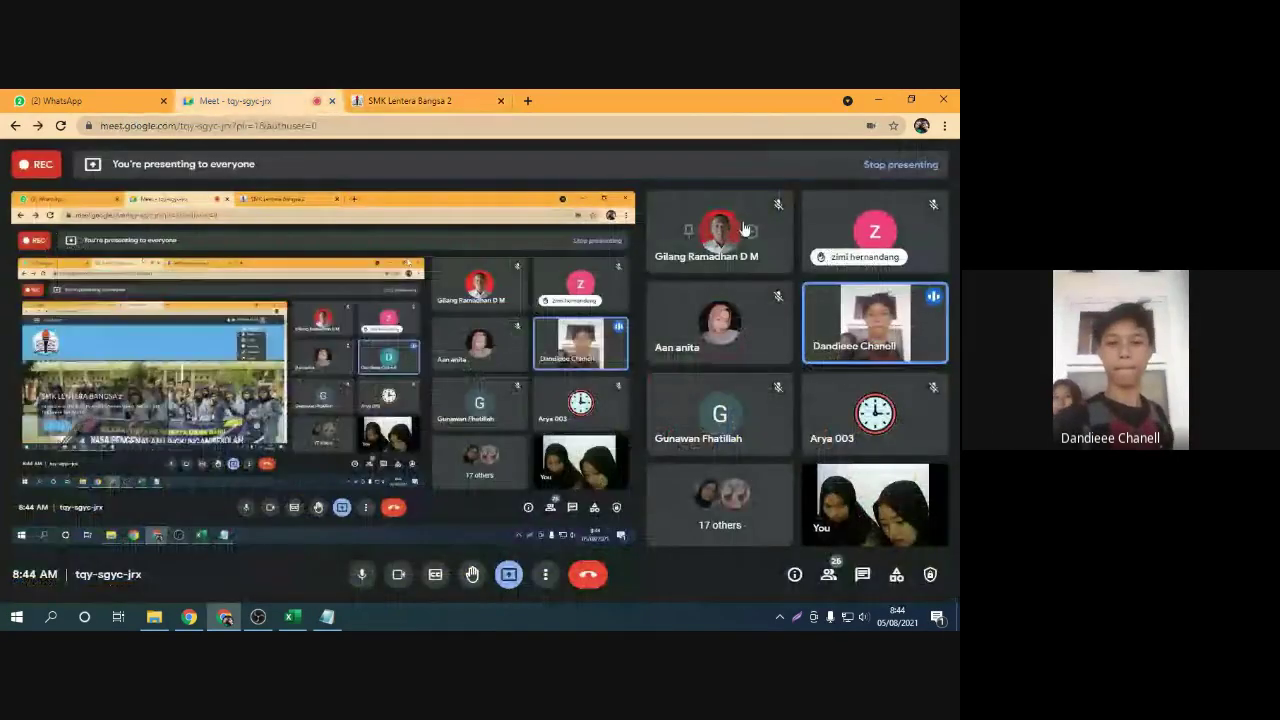
{"action": "left_click", "coordinate": [828, 574]}
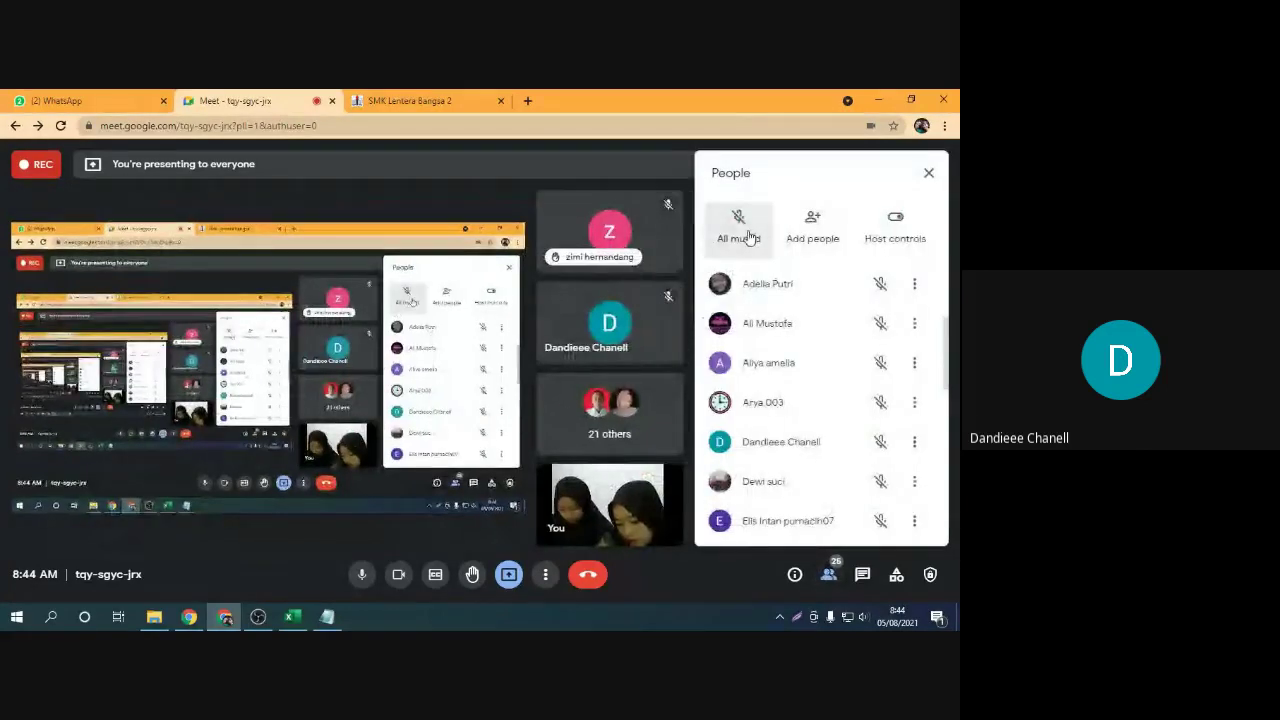
{"action": "left_click", "coordinate": [453, 102]}
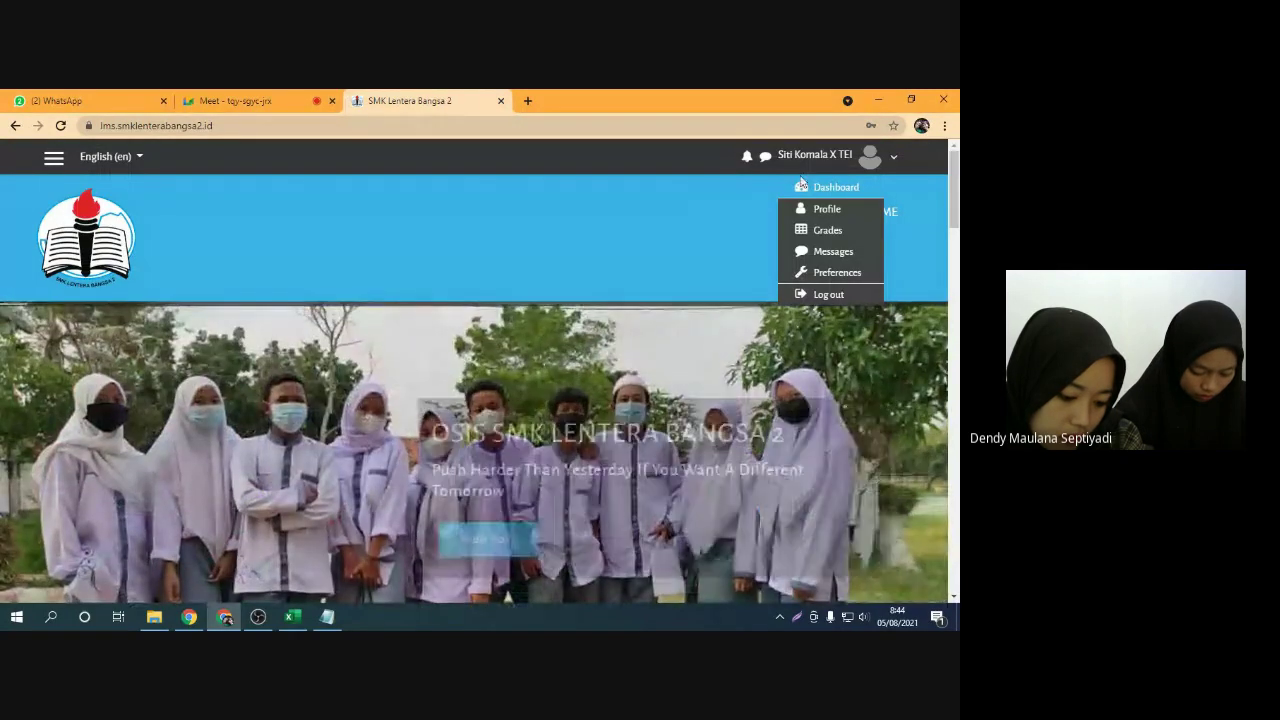
{"action": "left_click", "coordinate": [889, 167]}
{"action": "left_click", "coordinate": [893, 167]}
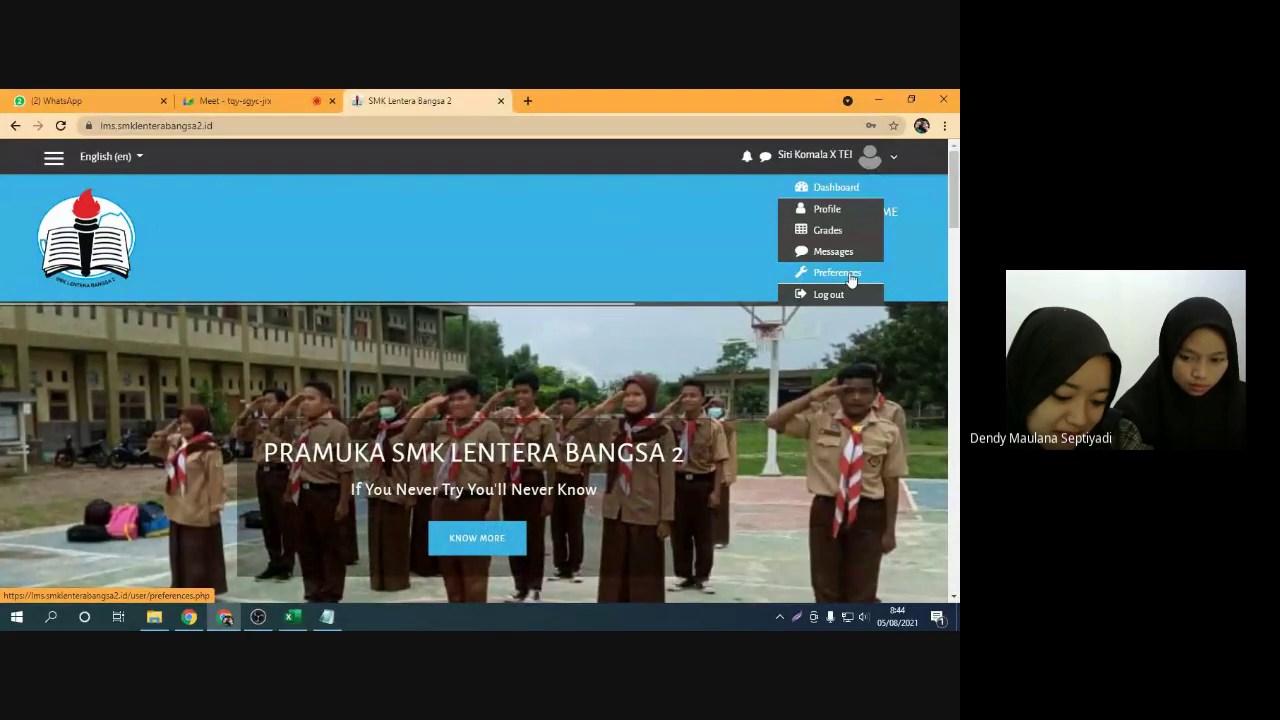
{"action": "left_click", "coordinate": [645, 178]}
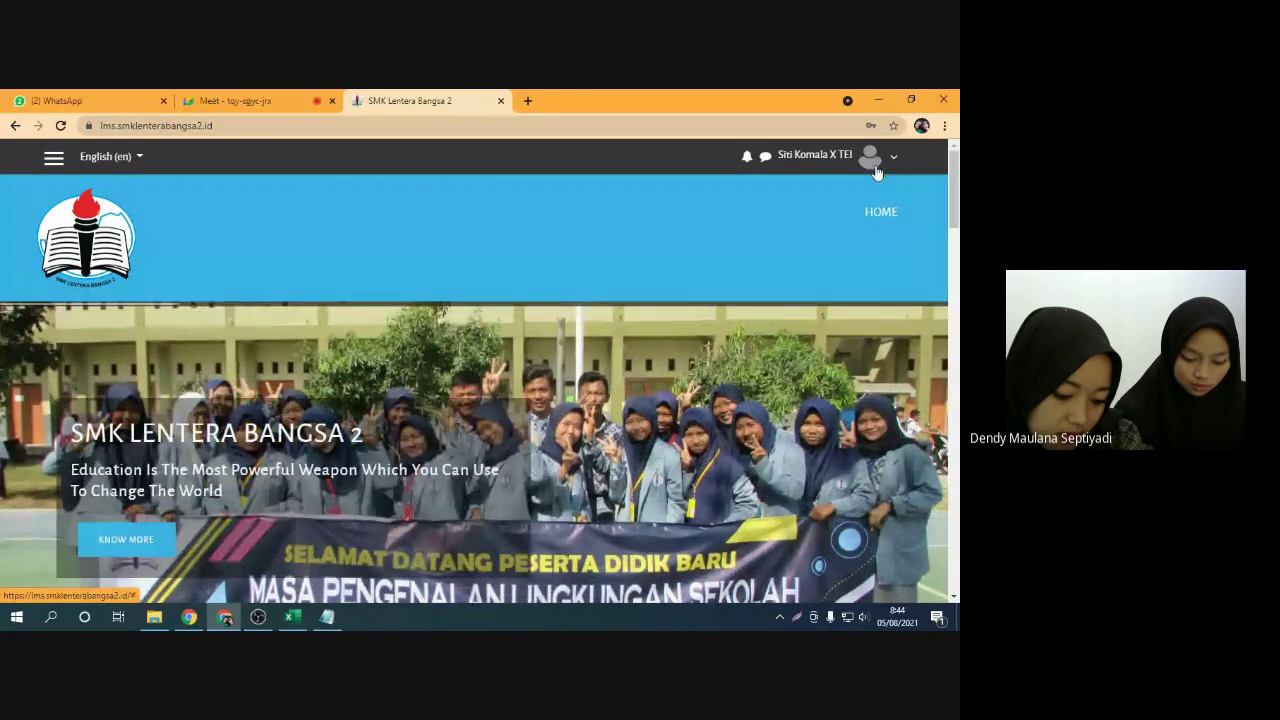
Switch the site language to Indonesian, back to English, then choose Preferences
{"action": "left_click", "coordinate": [138, 158]}
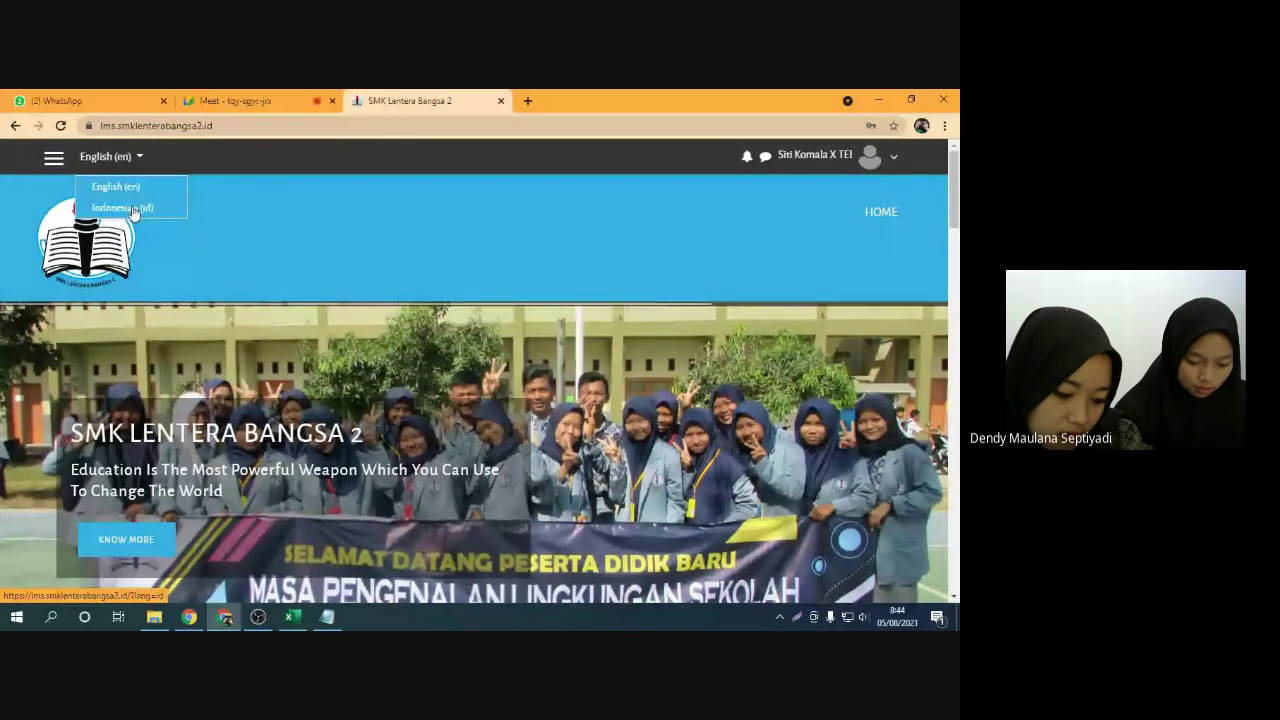
{"action": "left_click", "coordinate": [133, 210]}
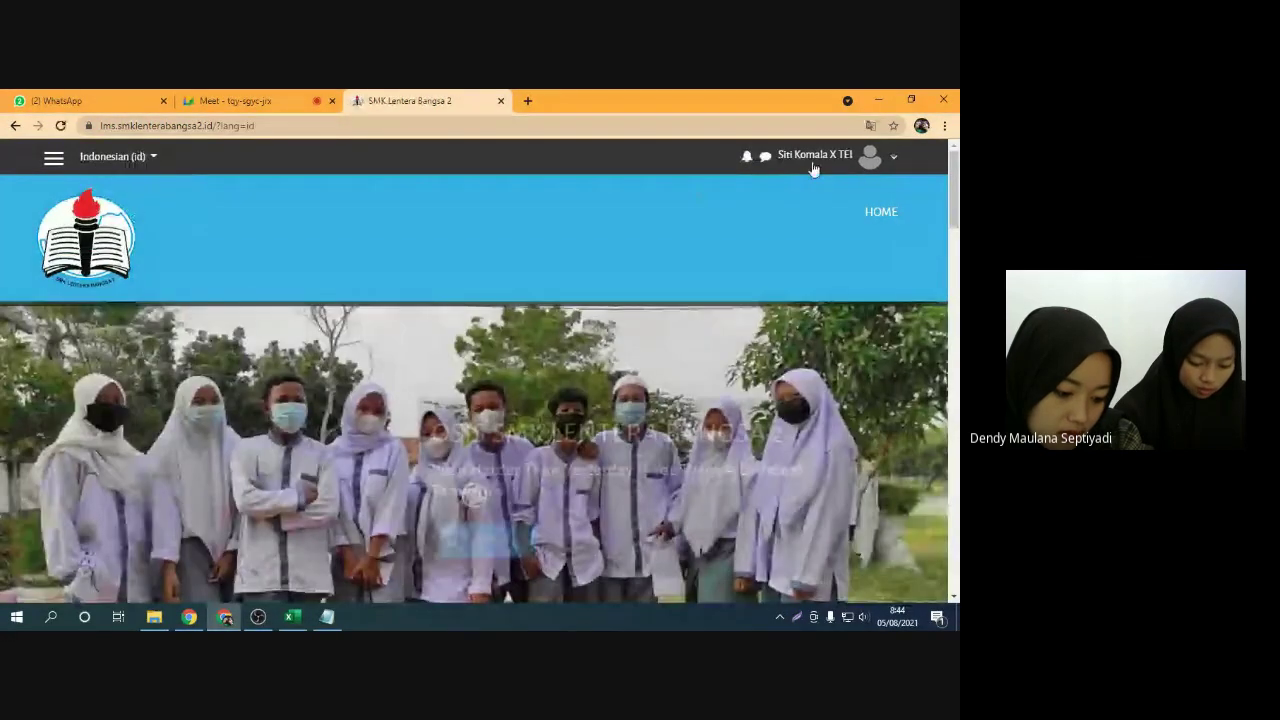
{"action": "left_click", "coordinate": [888, 157]}
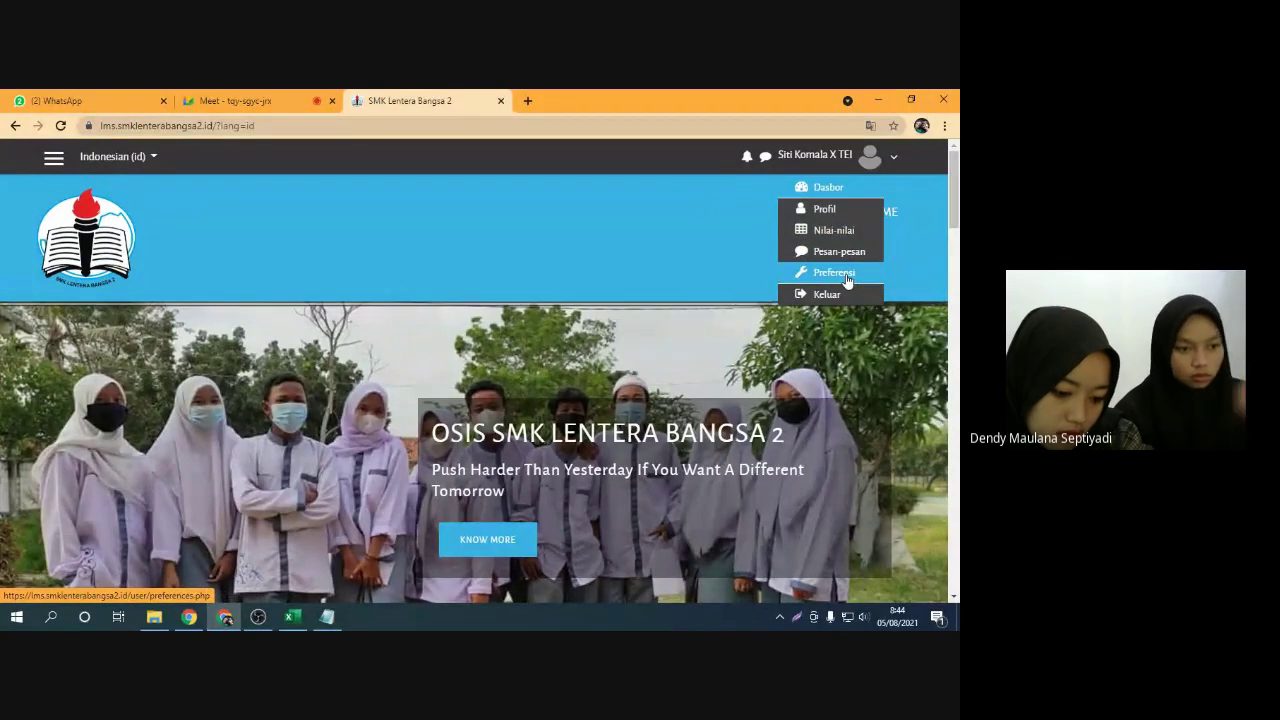
{"action": "left_click", "coordinate": [147, 166]}
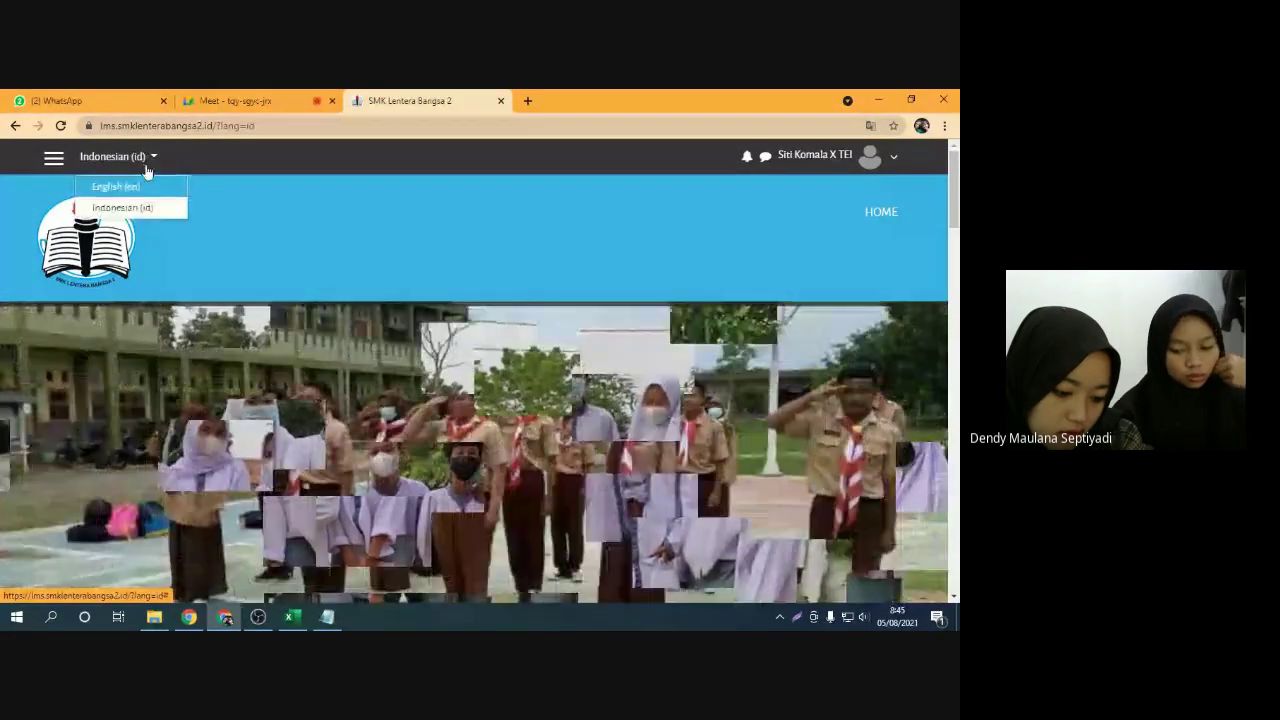
{"action": "left_click", "coordinate": [144, 187]}
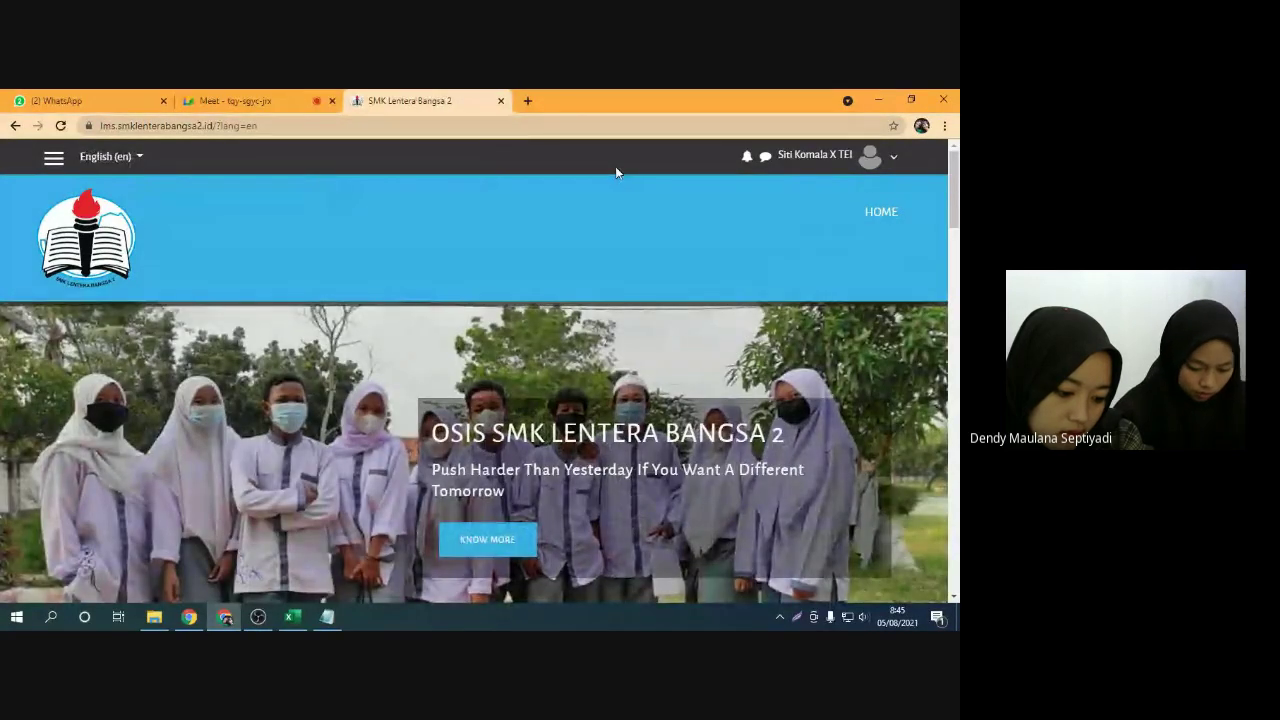
{"action": "left_click", "coordinate": [895, 160]}
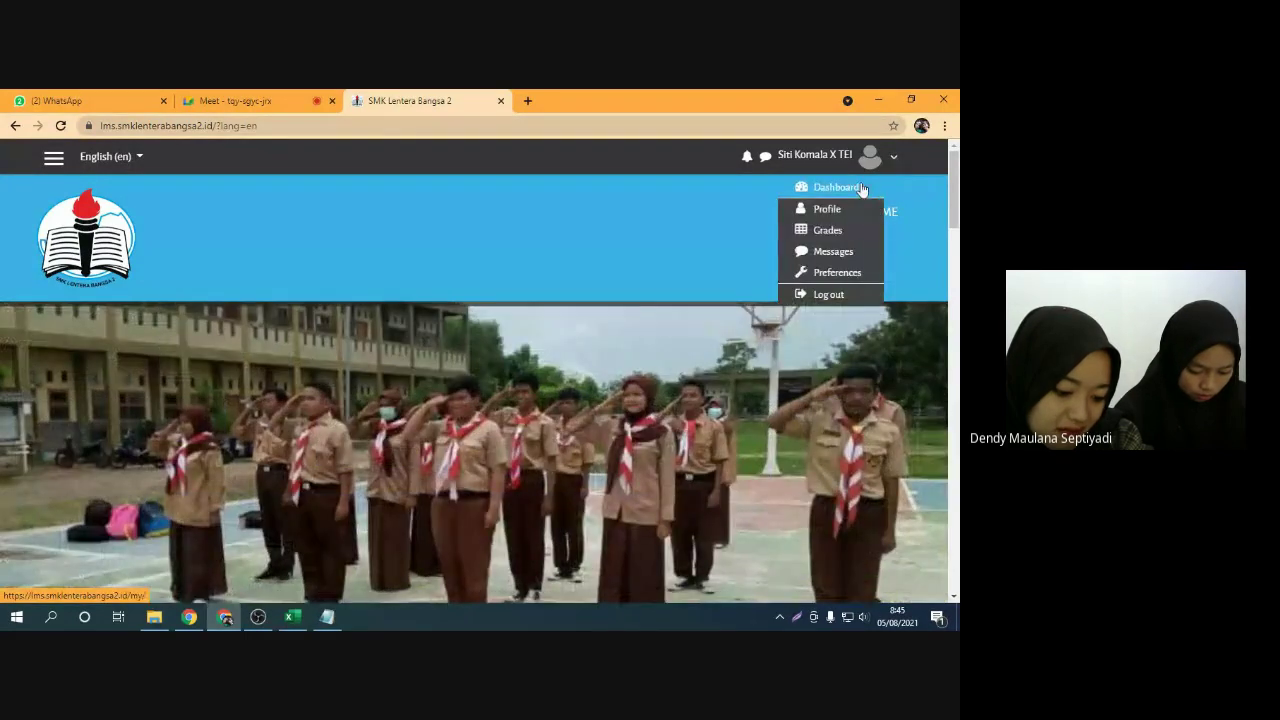
{"action": "left_click", "coordinate": [857, 274]}
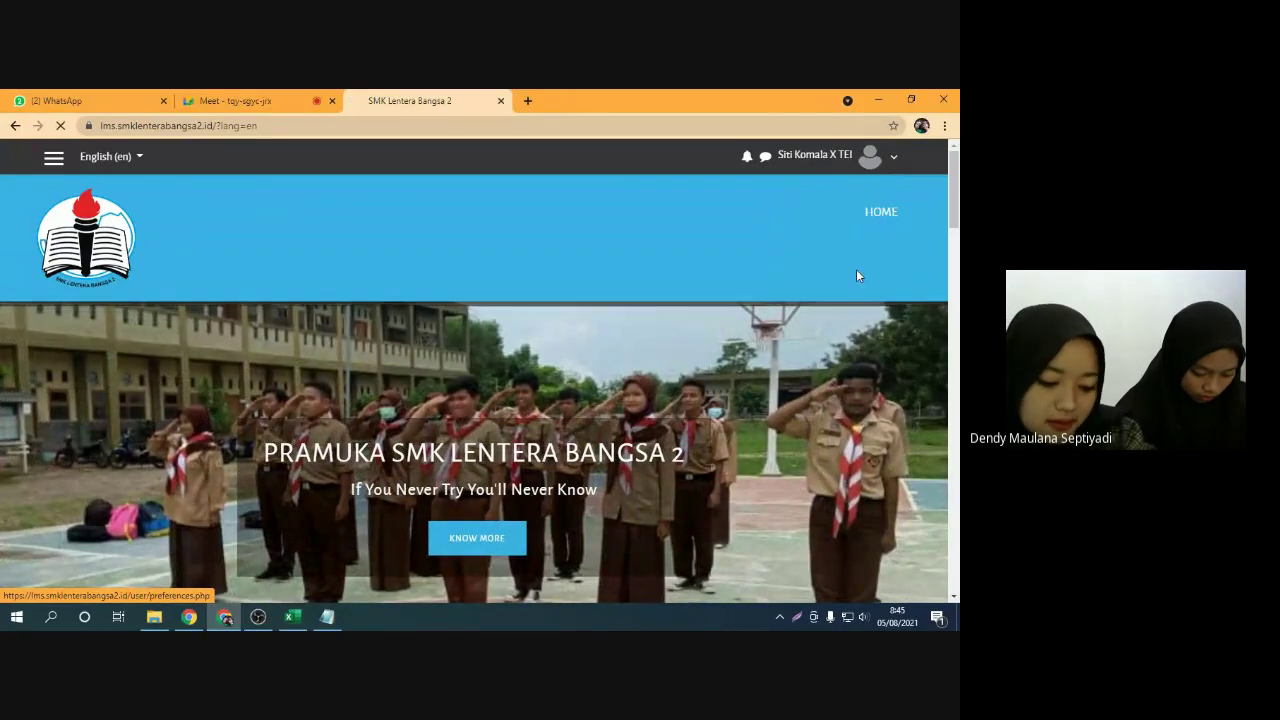
Start and cancel a screen capture of the Edit profile and Change password links
{"action": "scroll", "coordinate": [391, 377], "scroll_direction": "down", "scroll_amount": 2}
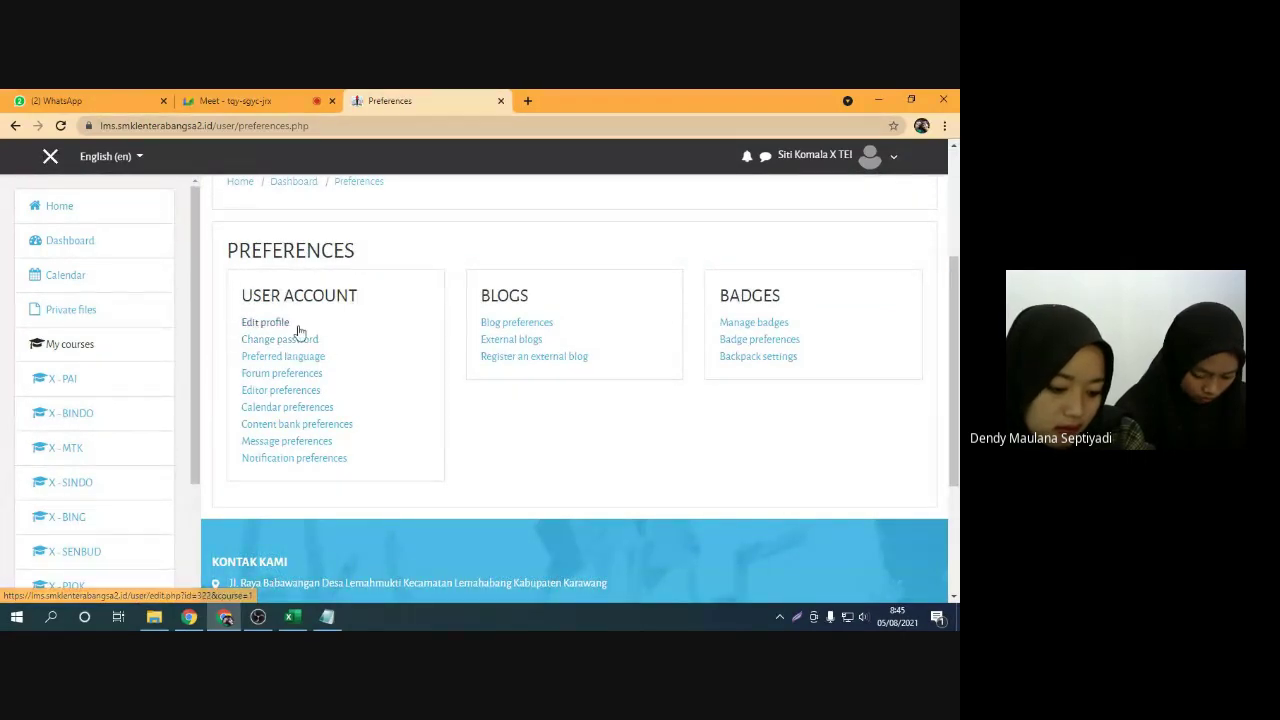
{"action": "key", "text": "Print"}
{"action": "left_click_drag", "start_coordinate": [223, 304], "coordinate": [369, 349]}
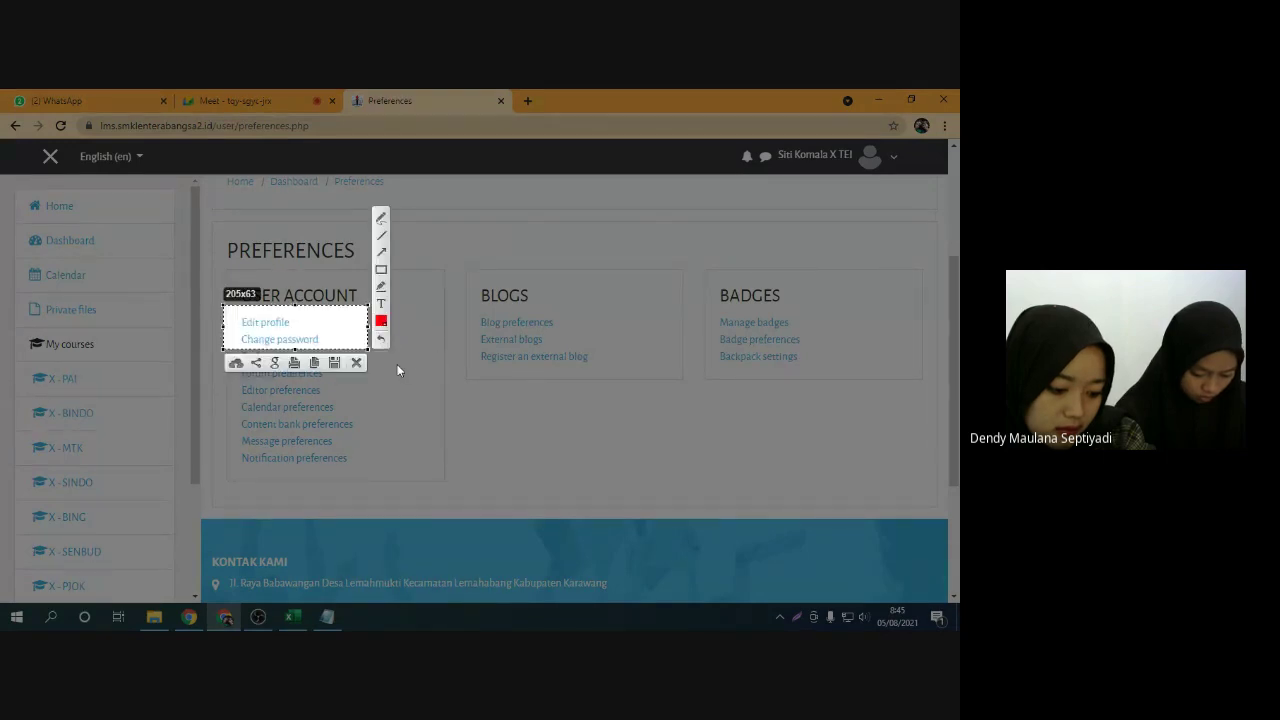
{"action": "left_click", "coordinate": [355, 364]}
Open the Edit profile page from Preferences
{"action": "left_click", "coordinate": [280, 328]}
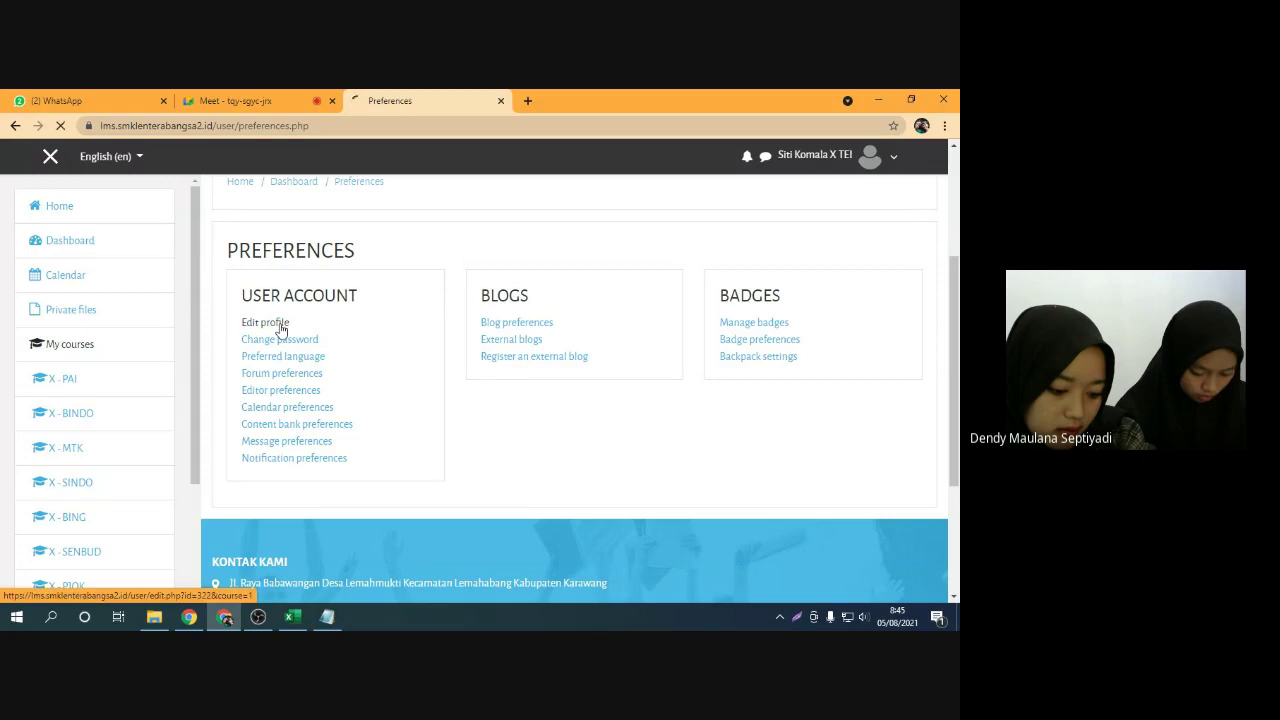
{"action": "scroll", "coordinate": [434, 400], "scroll_direction": "down", "scroll_amount": 2}
{"action": "scroll", "coordinate": [340, 422], "scroll_direction": "down", "scroll_amount": 7}
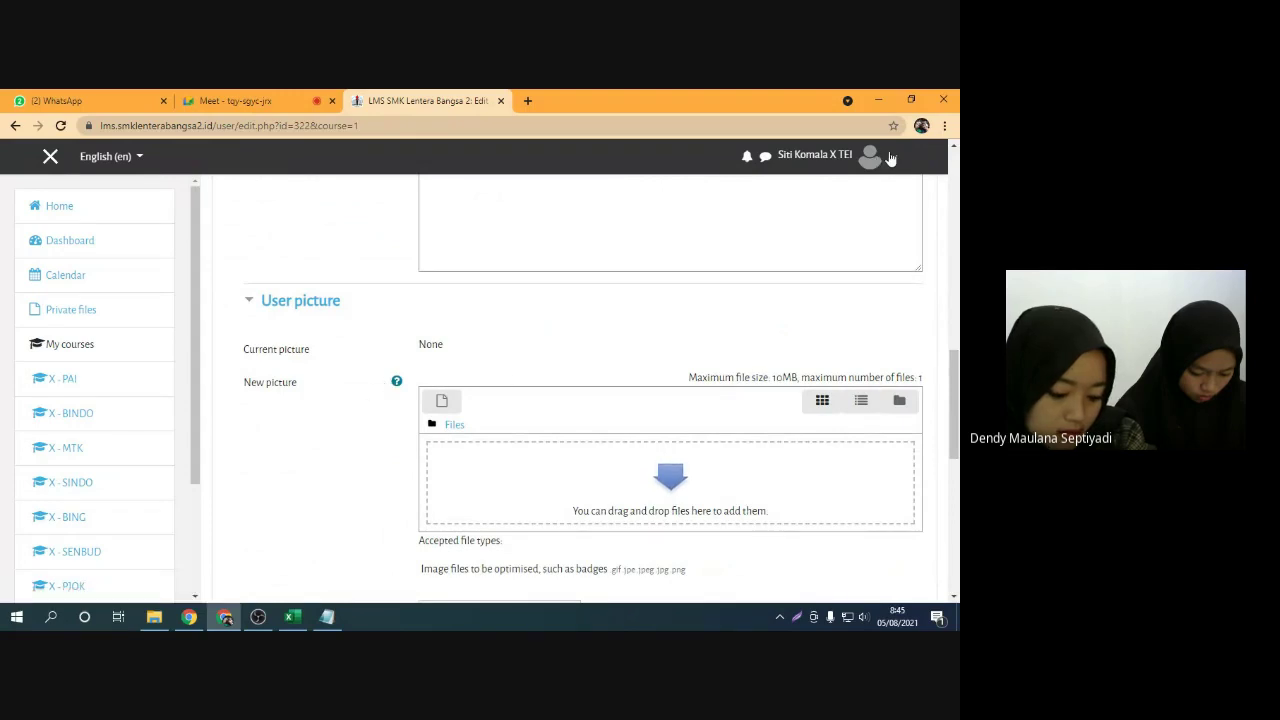
{"action": "scroll", "coordinate": [366, 362], "scroll_direction": "up", "scroll_amount": 9}
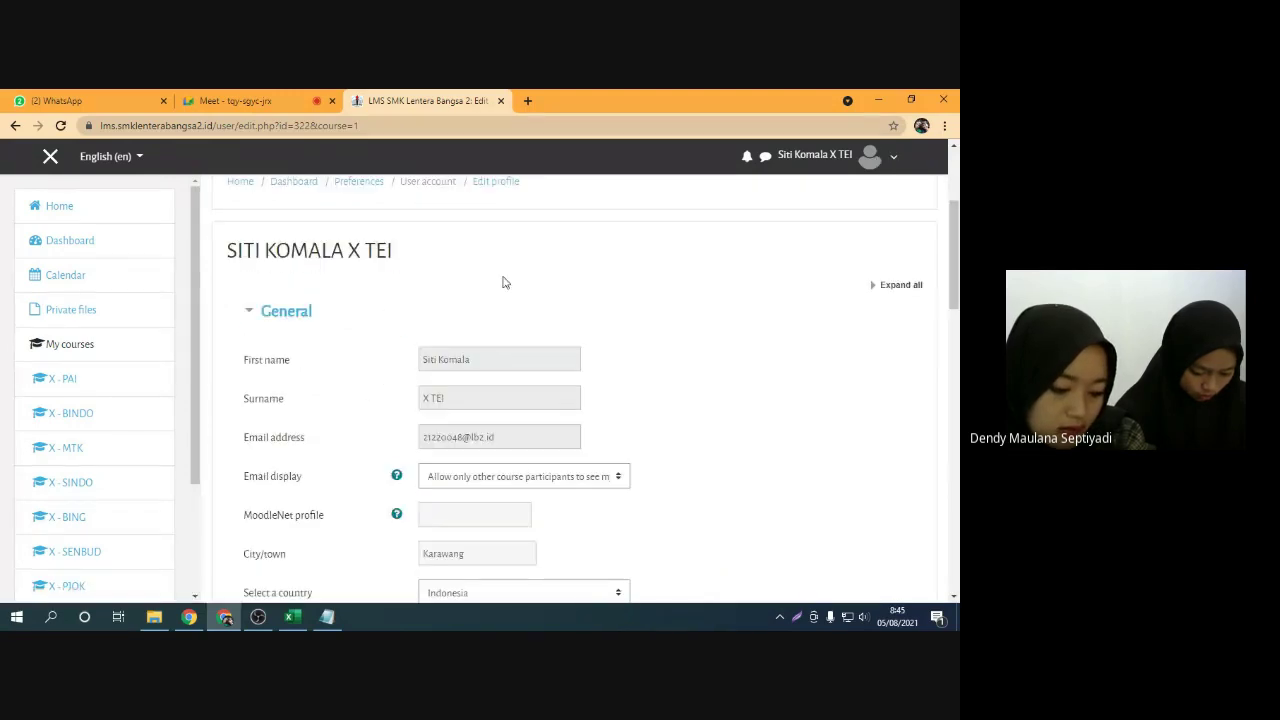
{"action": "left_click", "coordinate": [15, 128]}
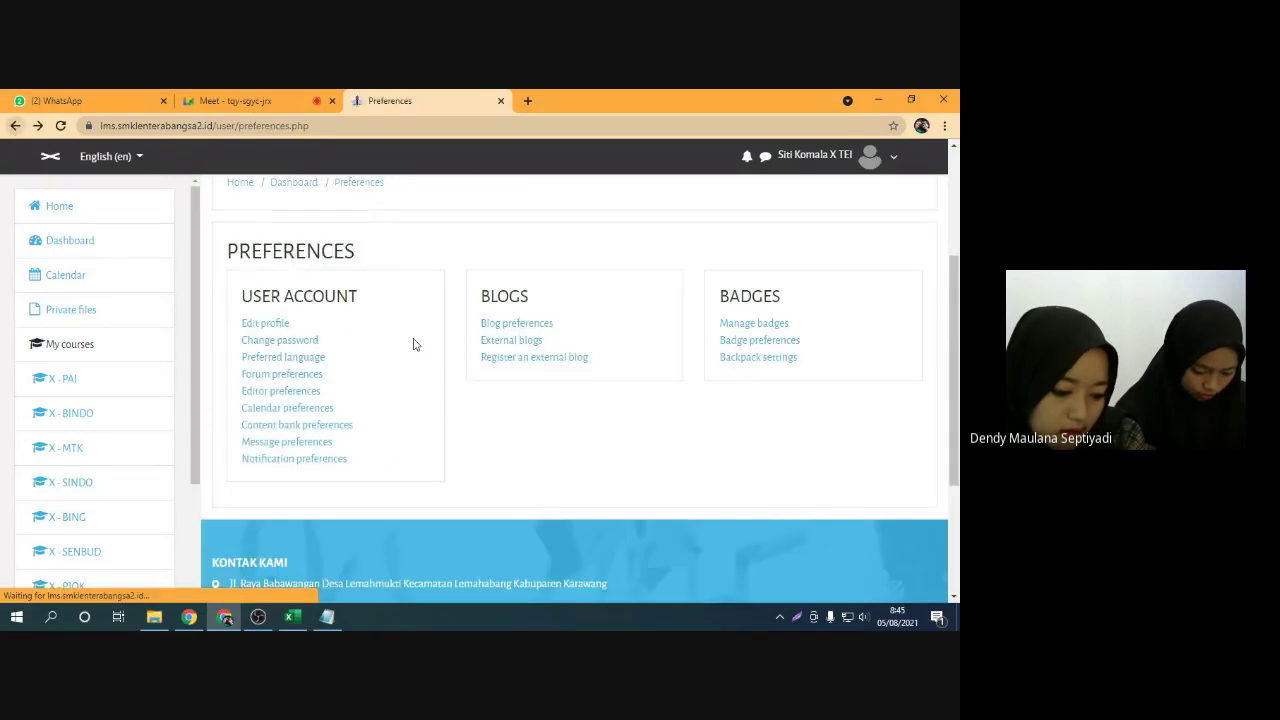
{"action": "left_click", "coordinate": [272, 324]}
Scroll to User picture and open its Add file picker, after toggling the Meet microphone
{"action": "left_click", "coordinate": [233, 100]}
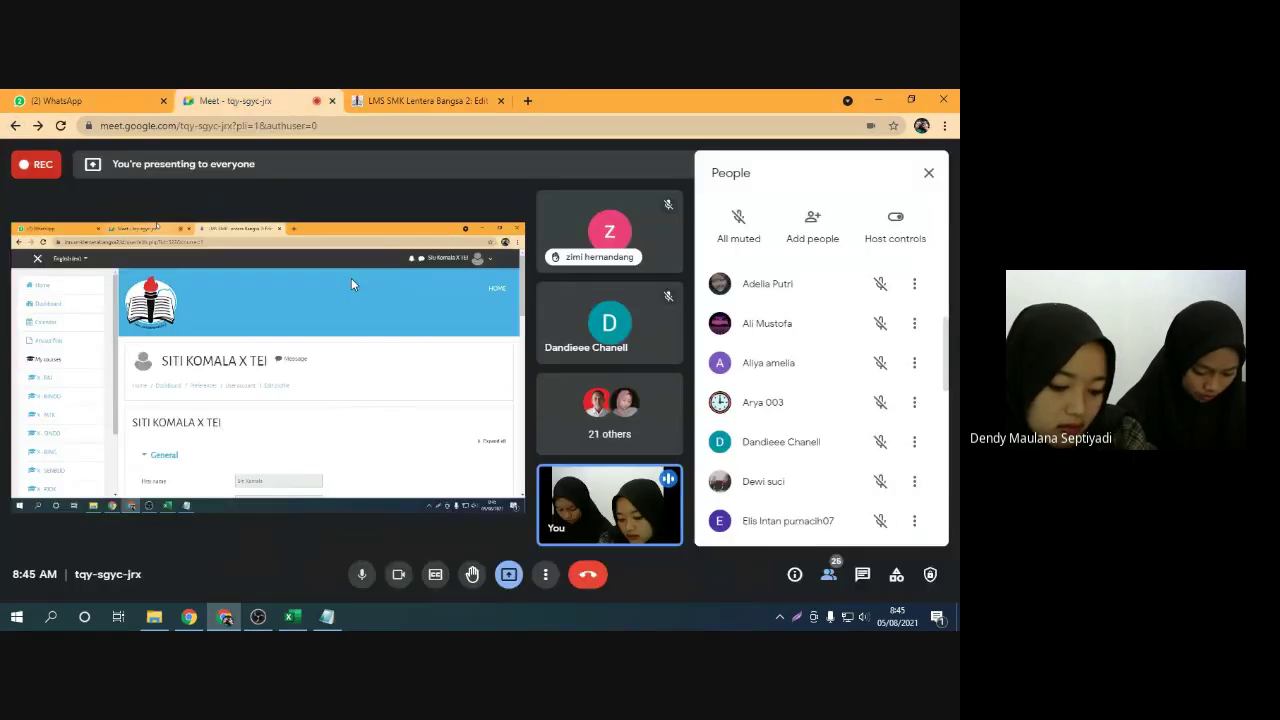
{"action": "left_click", "coordinate": [362, 574]}
{"action": "left_click", "coordinate": [362, 574]}
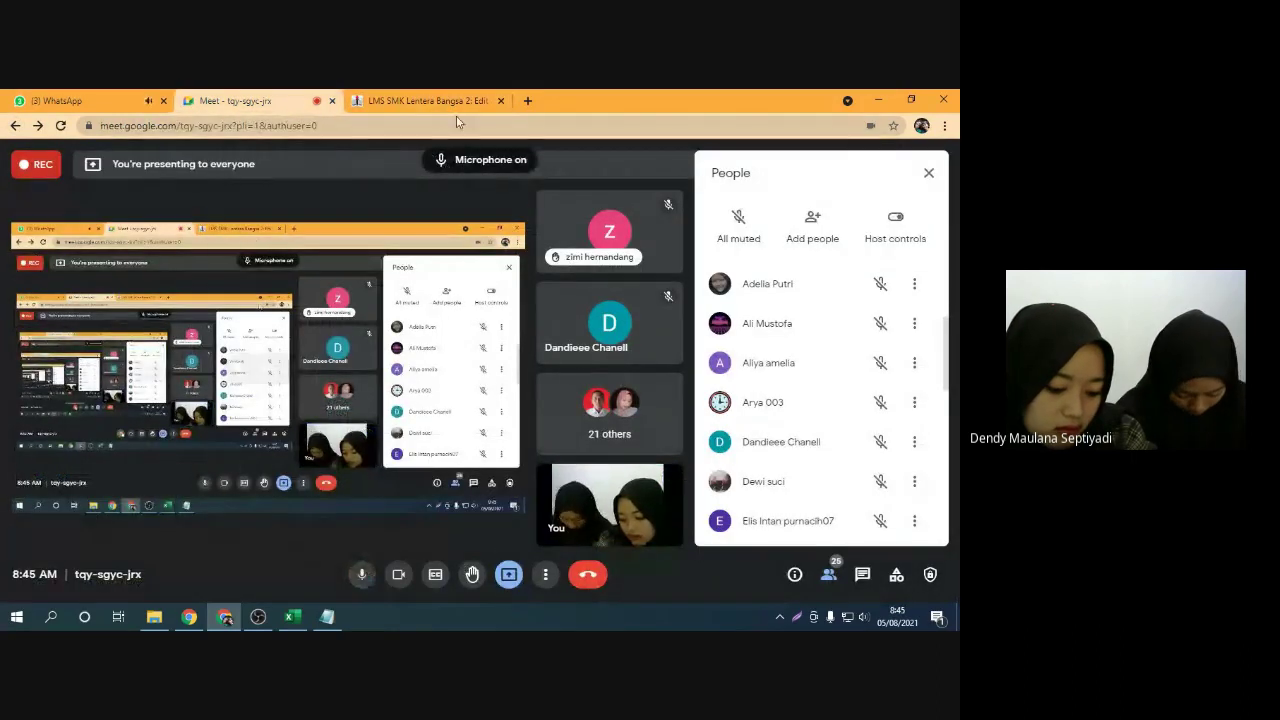
{"action": "left_click", "coordinate": [452, 101]}
{"action": "scroll", "coordinate": [383, 447], "scroll_direction": "down", "scroll_amount": 3}
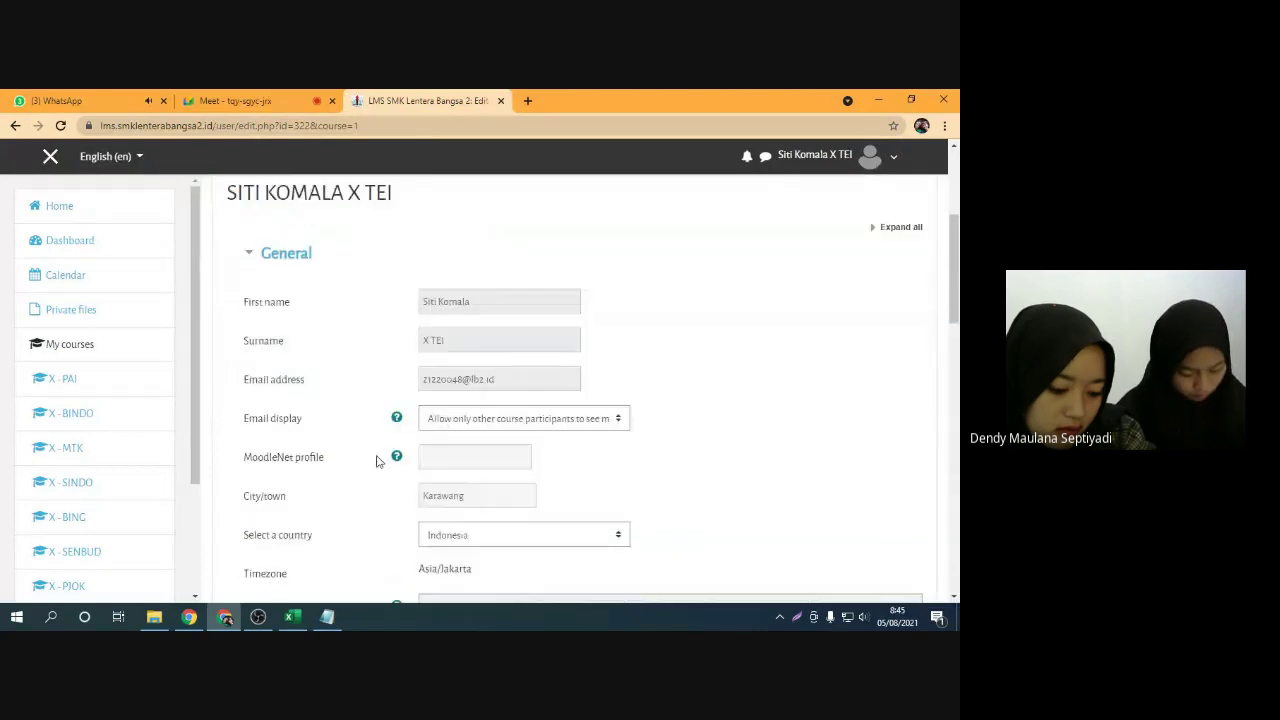
{"action": "scroll", "coordinate": [368, 375], "scroll_direction": "down", "scroll_amount": 6}
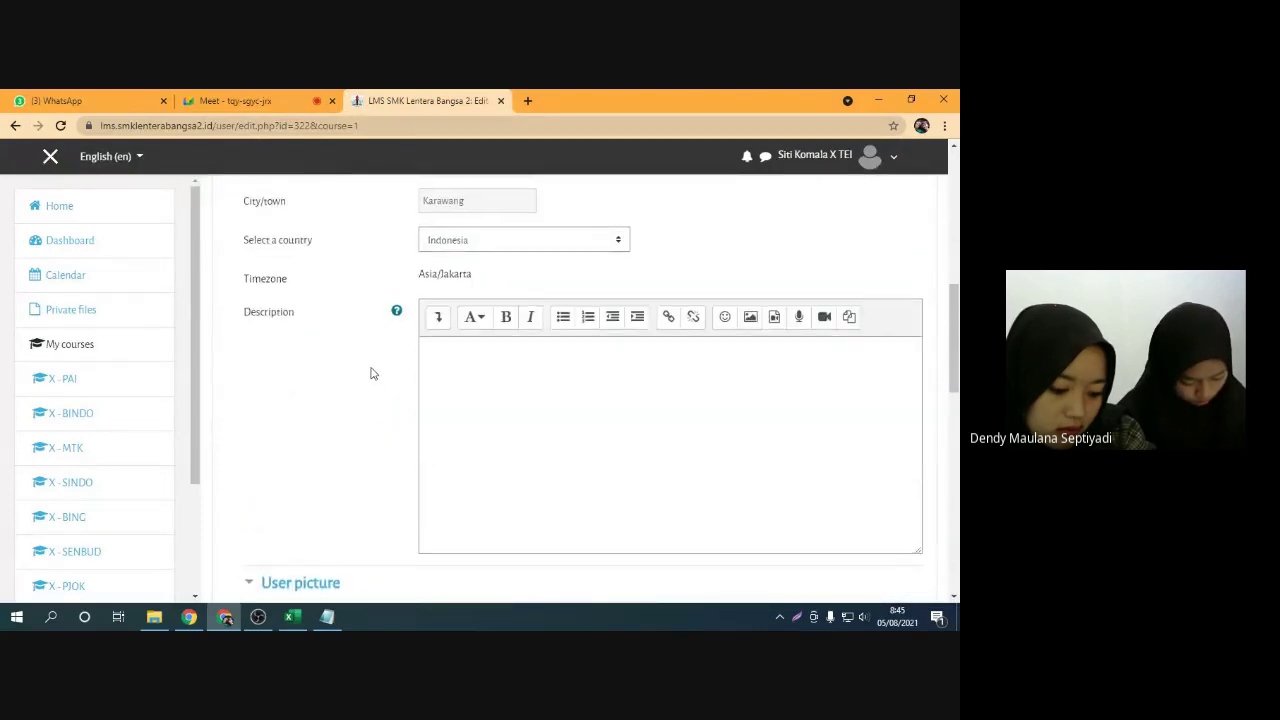
{"action": "scroll", "coordinate": [365, 365], "scroll_direction": "down", "scroll_amount": 1}
{"action": "scroll", "coordinate": [390, 355], "scroll_direction": "up", "scroll_amount": 1}
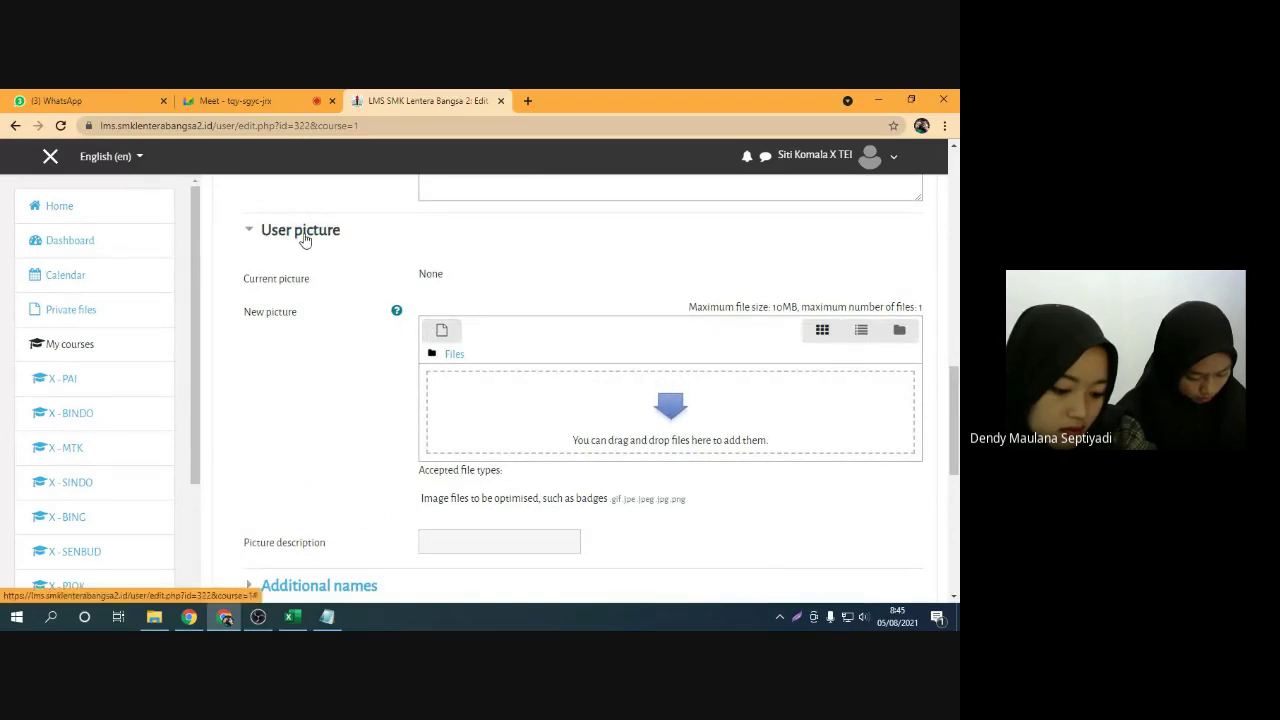
{"action": "left_click", "coordinate": [443, 330]}
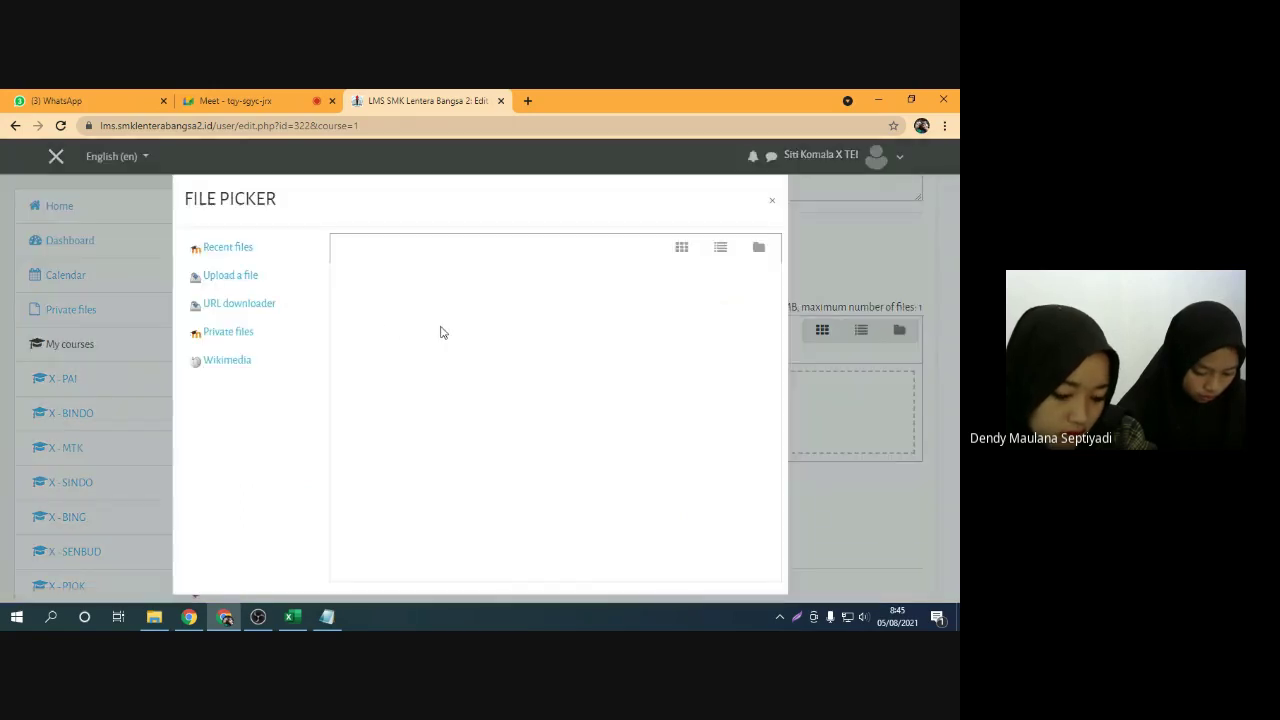
Choose Upload a file, cancel the Windows Open dialog, and close File Picker without a picture
{"action": "left_click", "coordinate": [230, 276]}
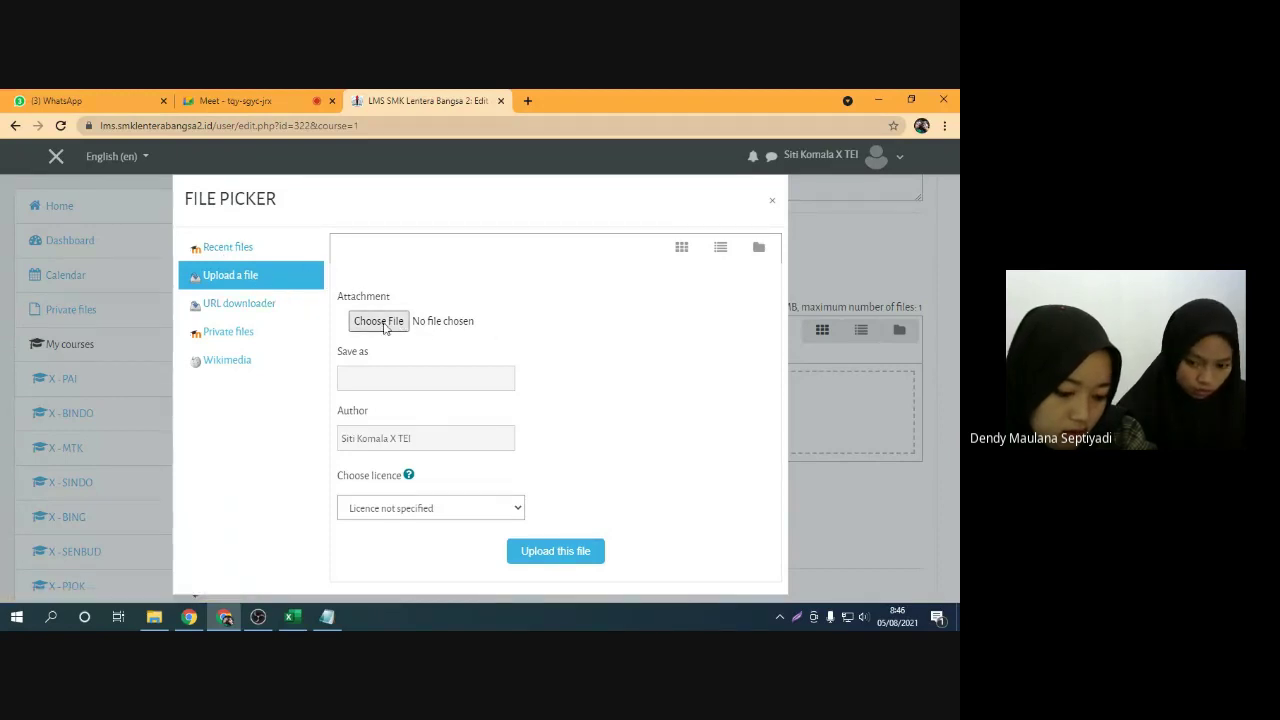
{"action": "left_click", "coordinate": [390, 322]}
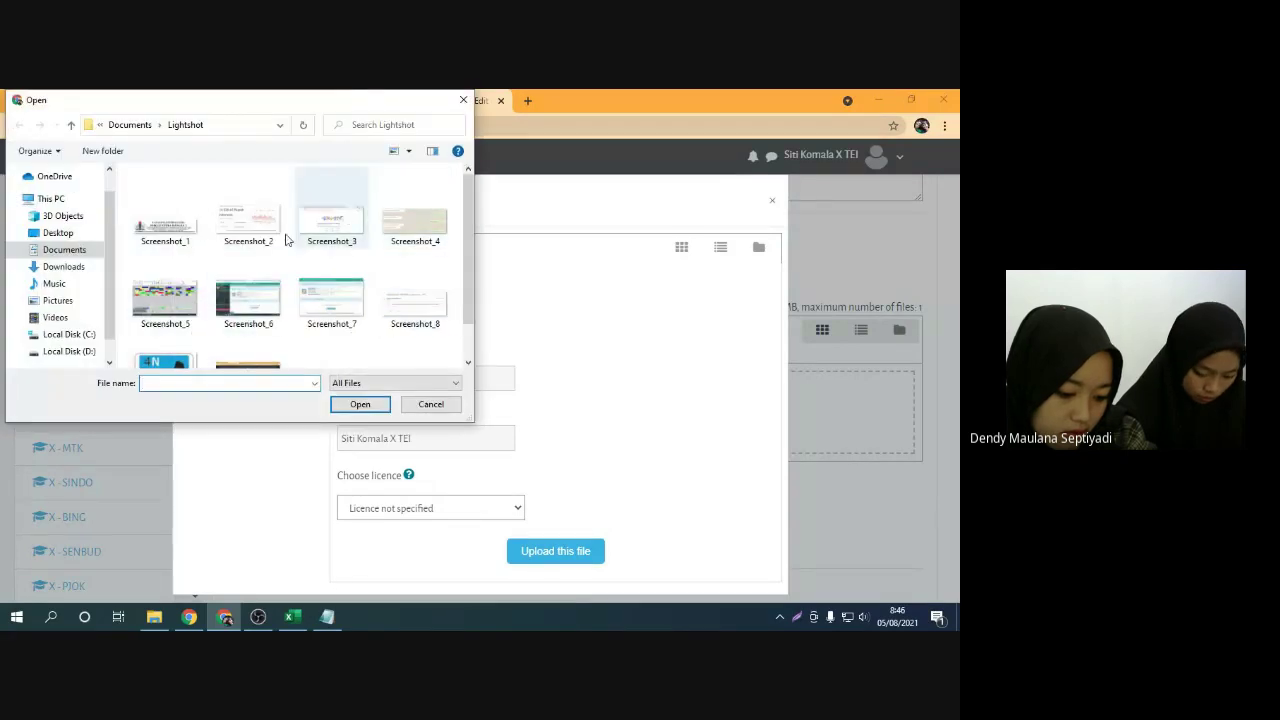
{"action": "scroll", "coordinate": [296, 307], "scroll_direction": "down", "scroll_amount": 1}
{"action": "scroll", "coordinate": [300, 308], "scroll_direction": "up", "scroll_amount": 1}
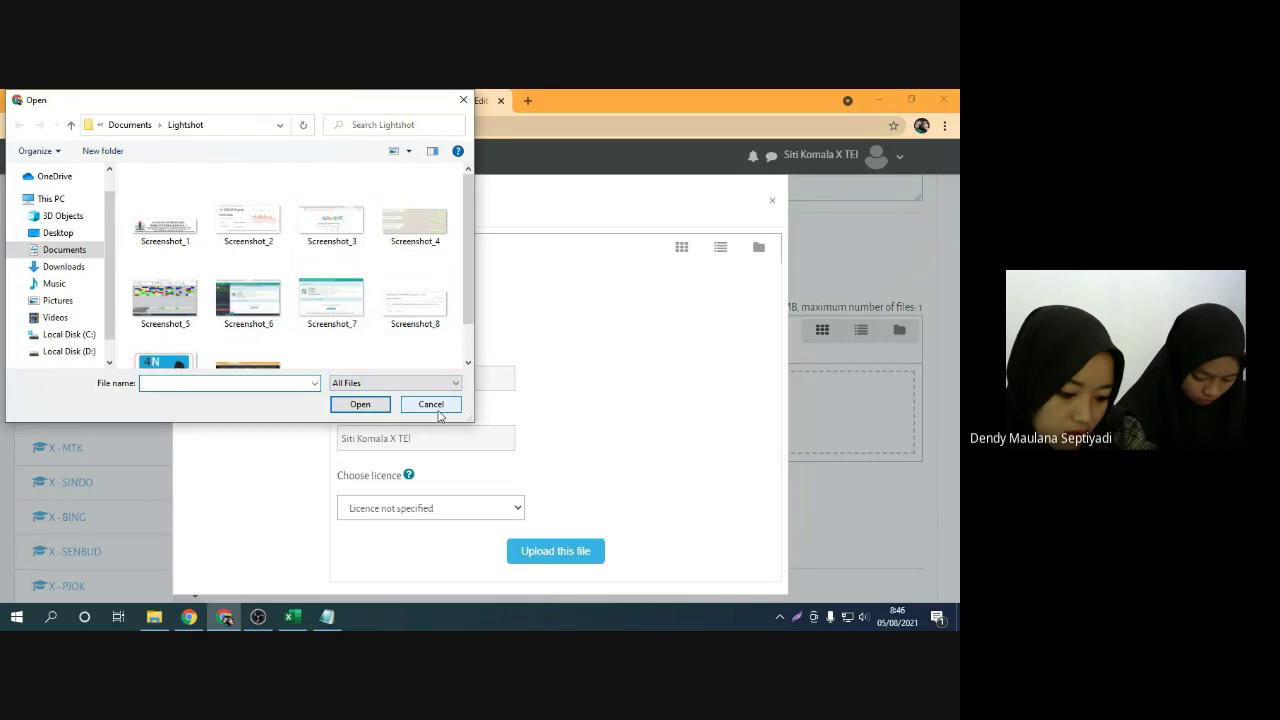
{"action": "left_click", "coordinate": [432, 405]}
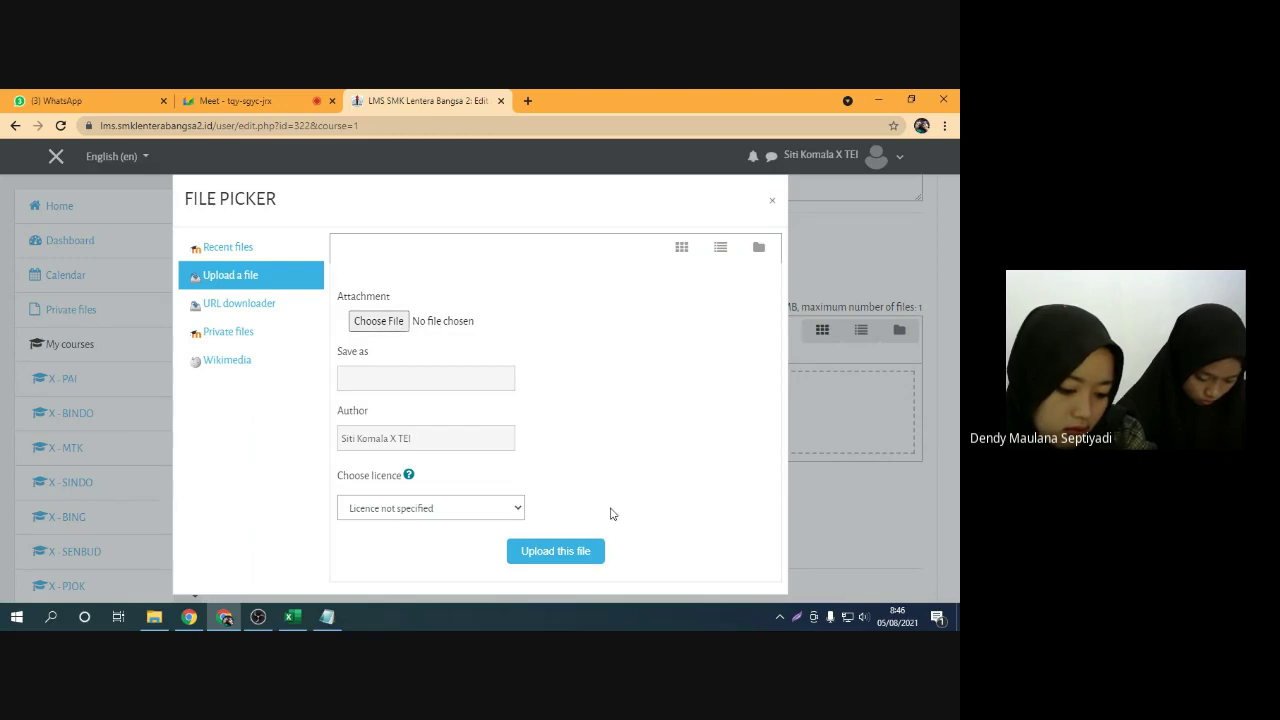
{"action": "left_click", "coordinate": [772, 202]}
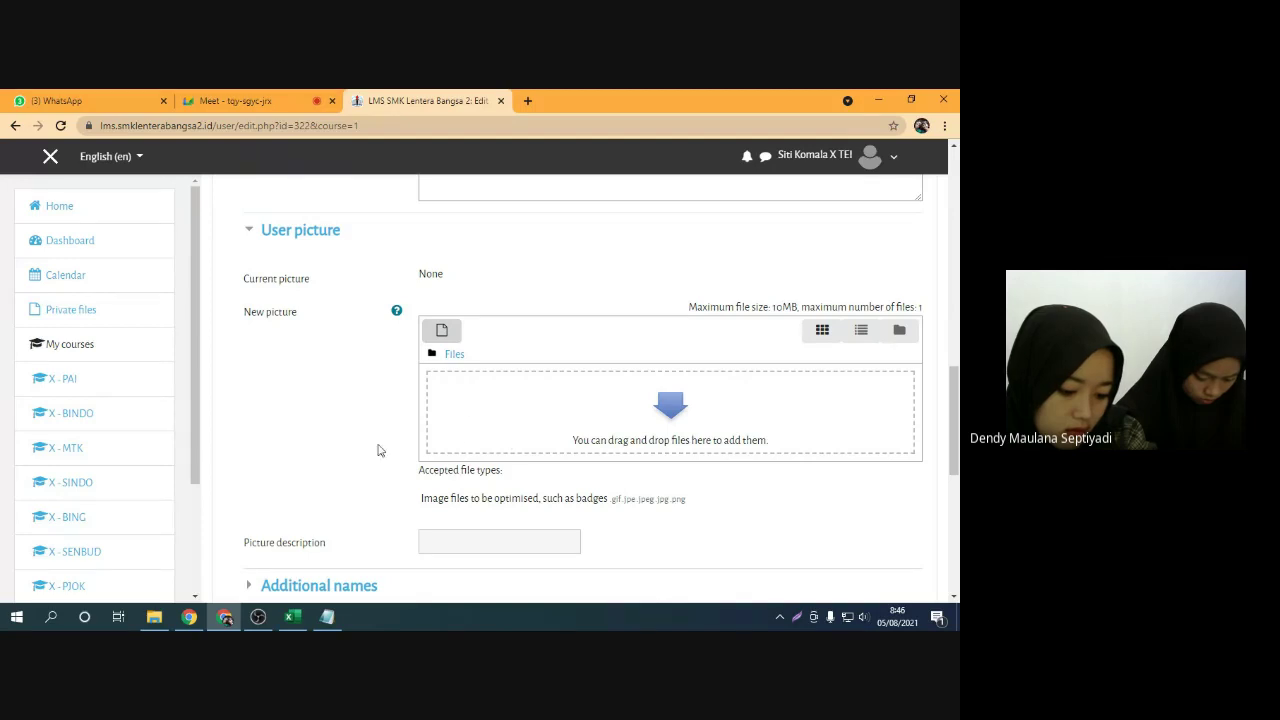
{"action": "scroll", "coordinate": [378, 450], "scroll_direction": "down", "scroll_amount": 3}
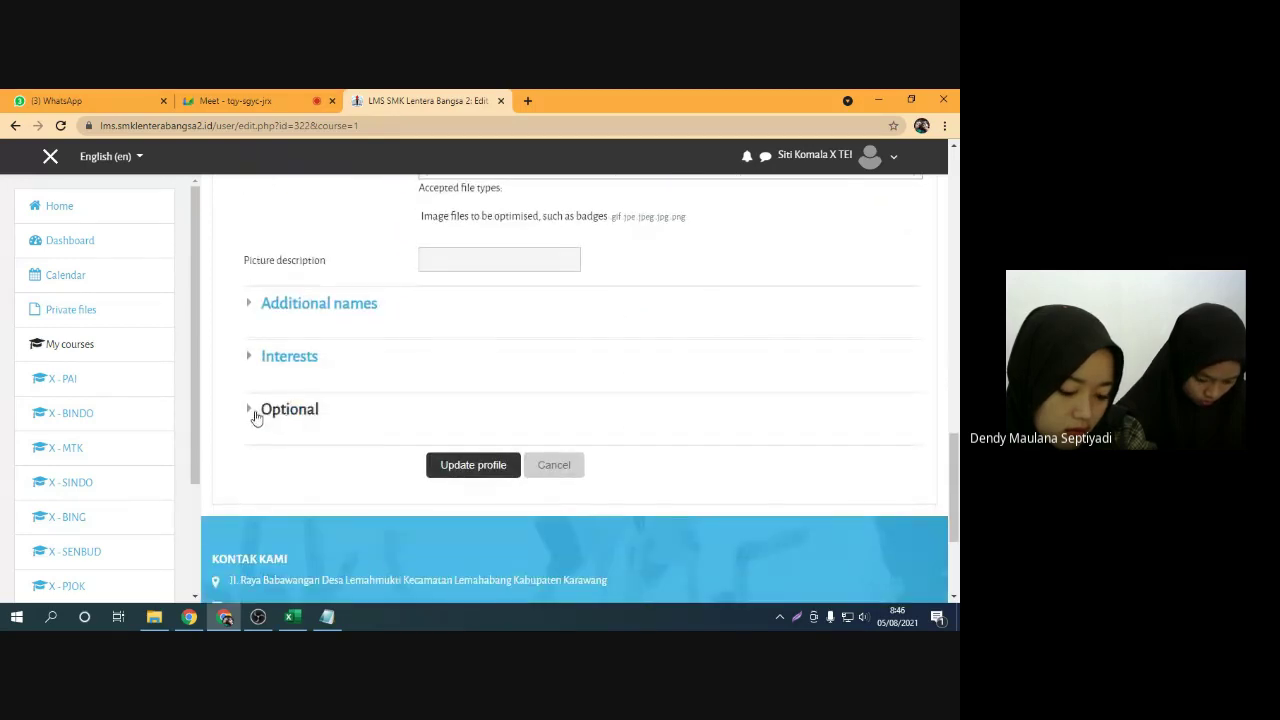
Expand Optional and enter a mobile phone number and a department
{"action": "left_click", "coordinate": [253, 412]}
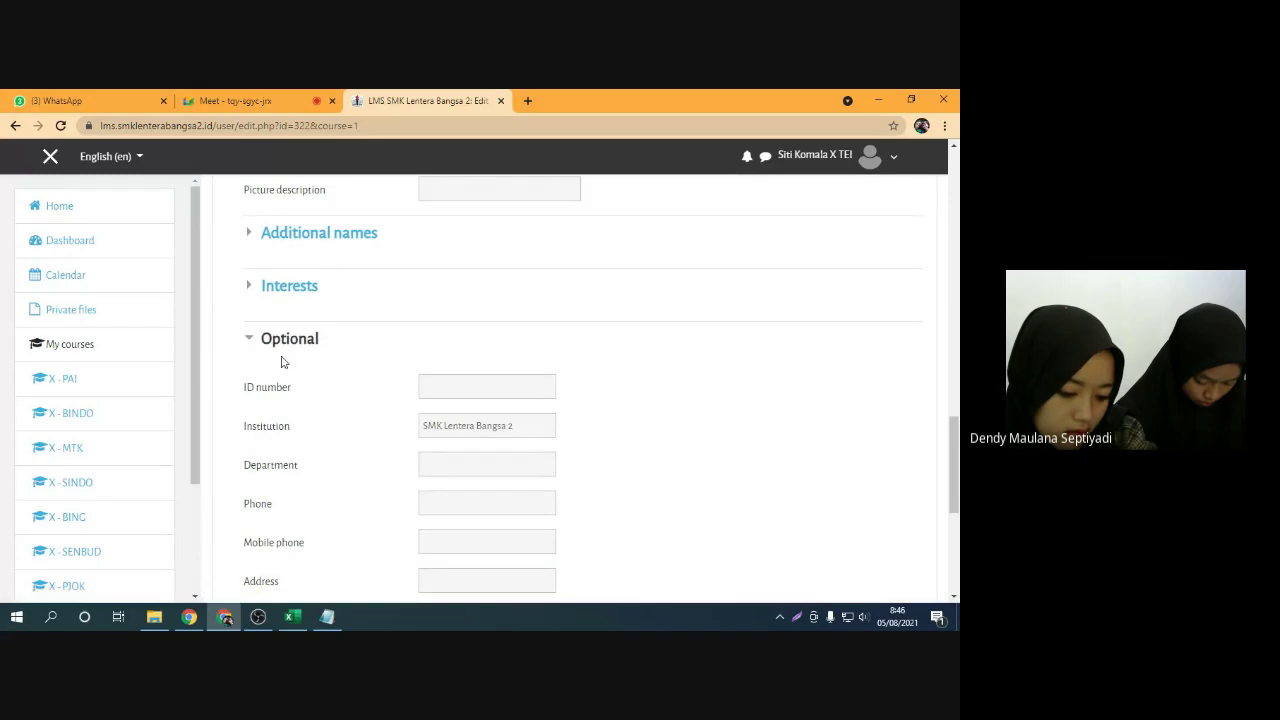
{"action": "scroll", "coordinate": [300, 352], "scroll_direction": "down", "scroll_amount": 2}
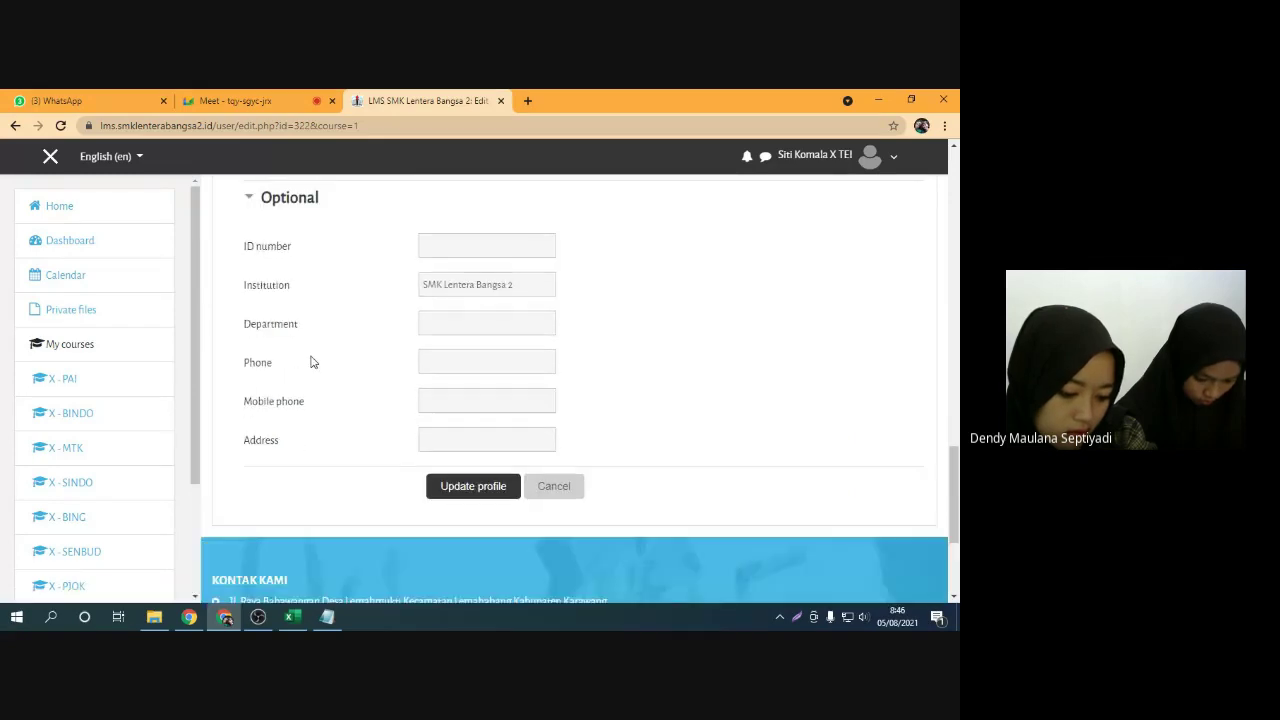
{"action": "left_click", "coordinate": [457, 406]}
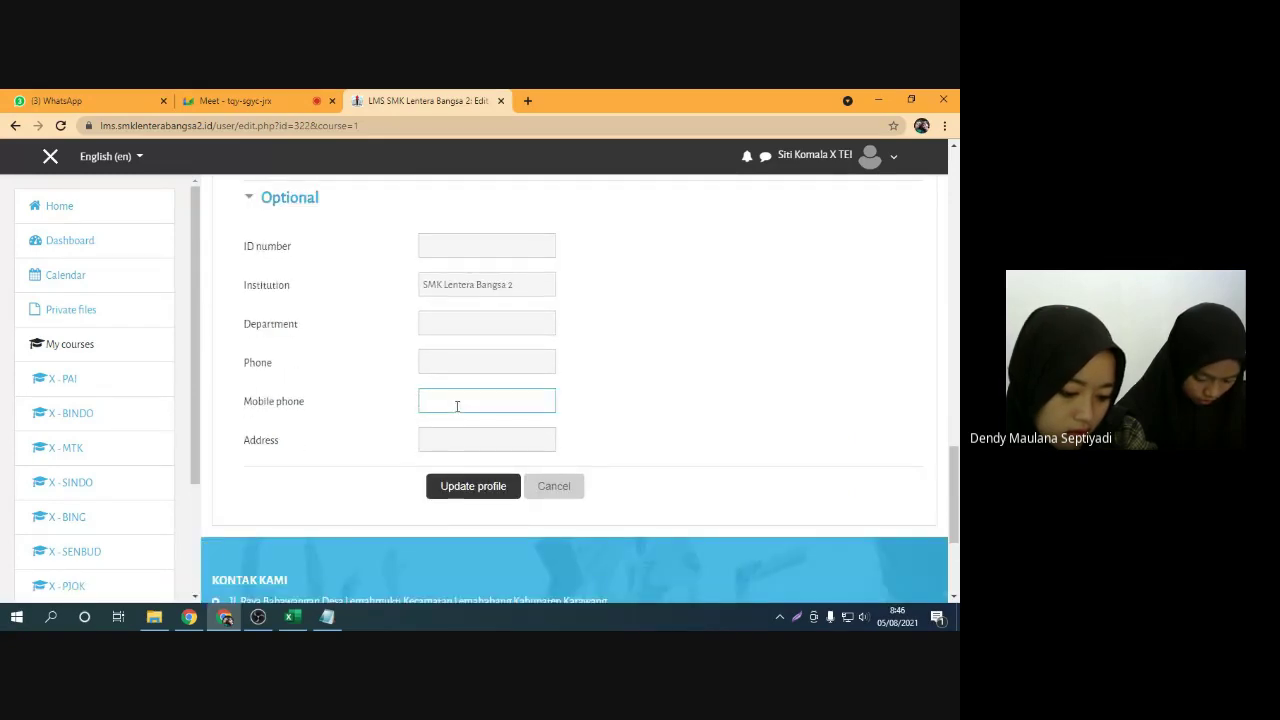
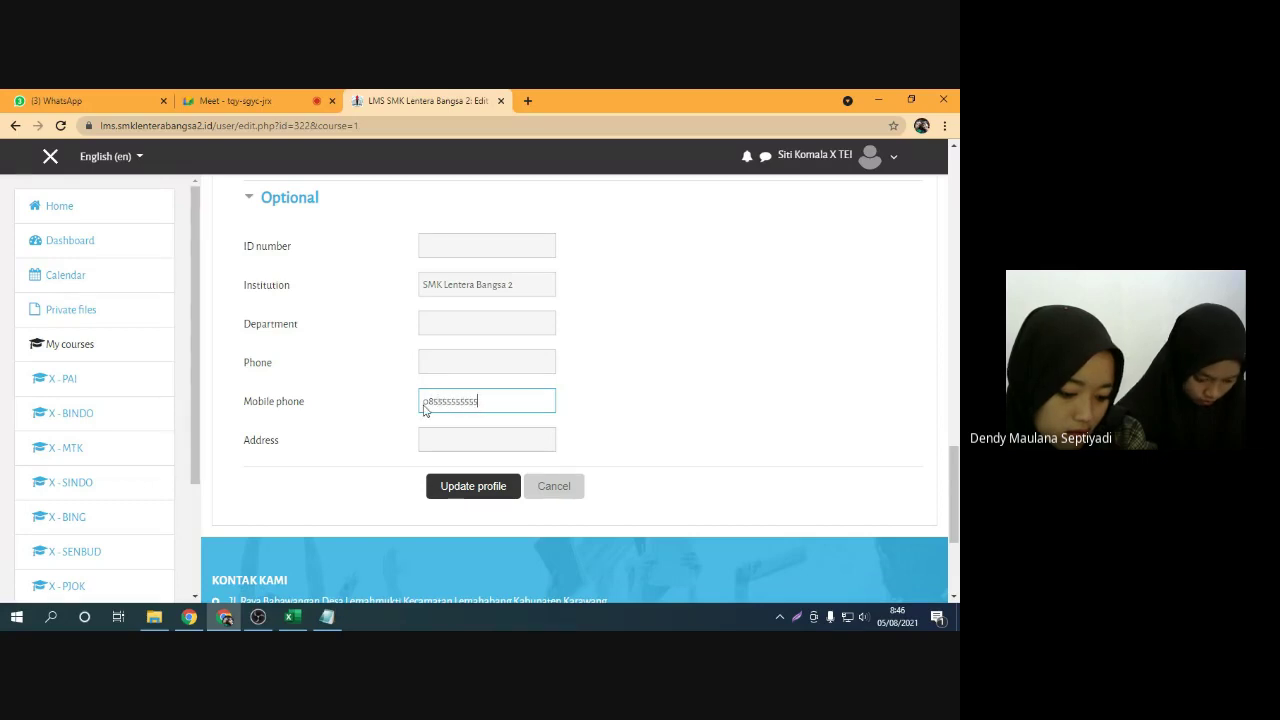
{"action": "left_click_drag", "start_coordinate": [246, 403], "coordinate": [317, 408]}
{"action": "left_click", "coordinate": [323, 408]}
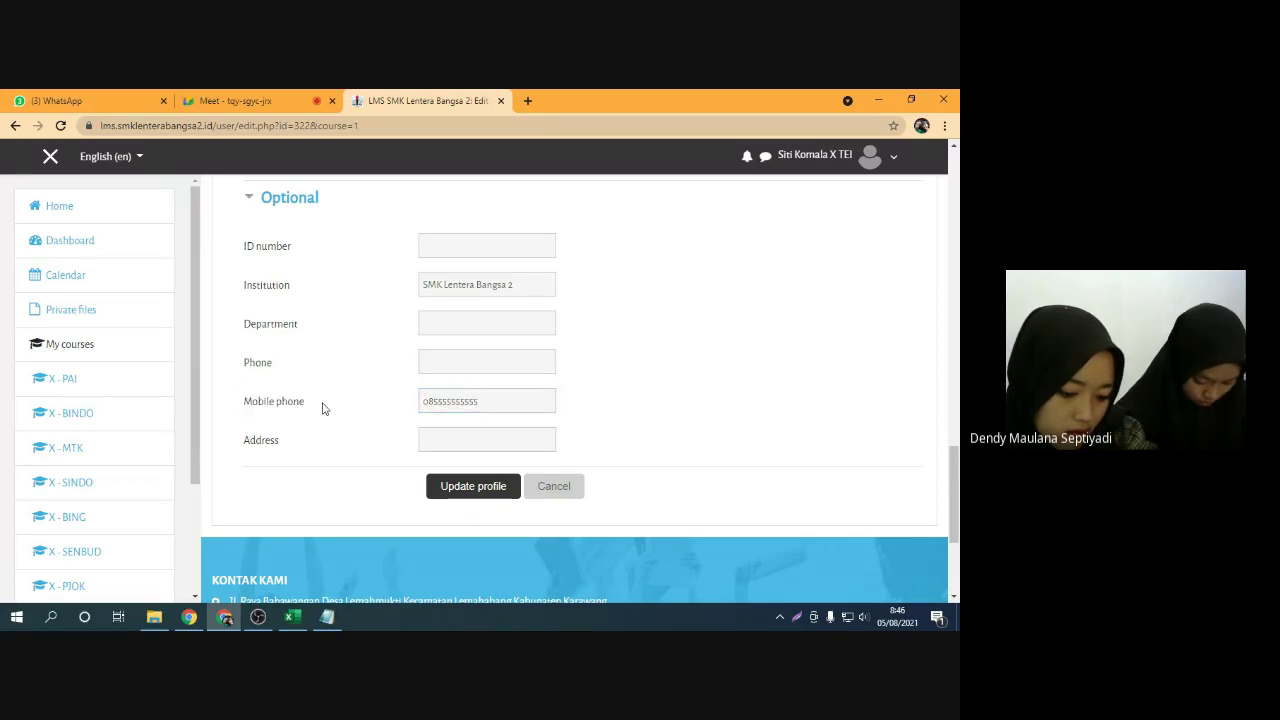
{"action": "left_click_drag", "start_coordinate": [241, 327], "coordinate": [316, 331]}
{"action": "left_click", "coordinate": [389, 332]}
{"action": "left_click", "coordinate": [429, 329]}
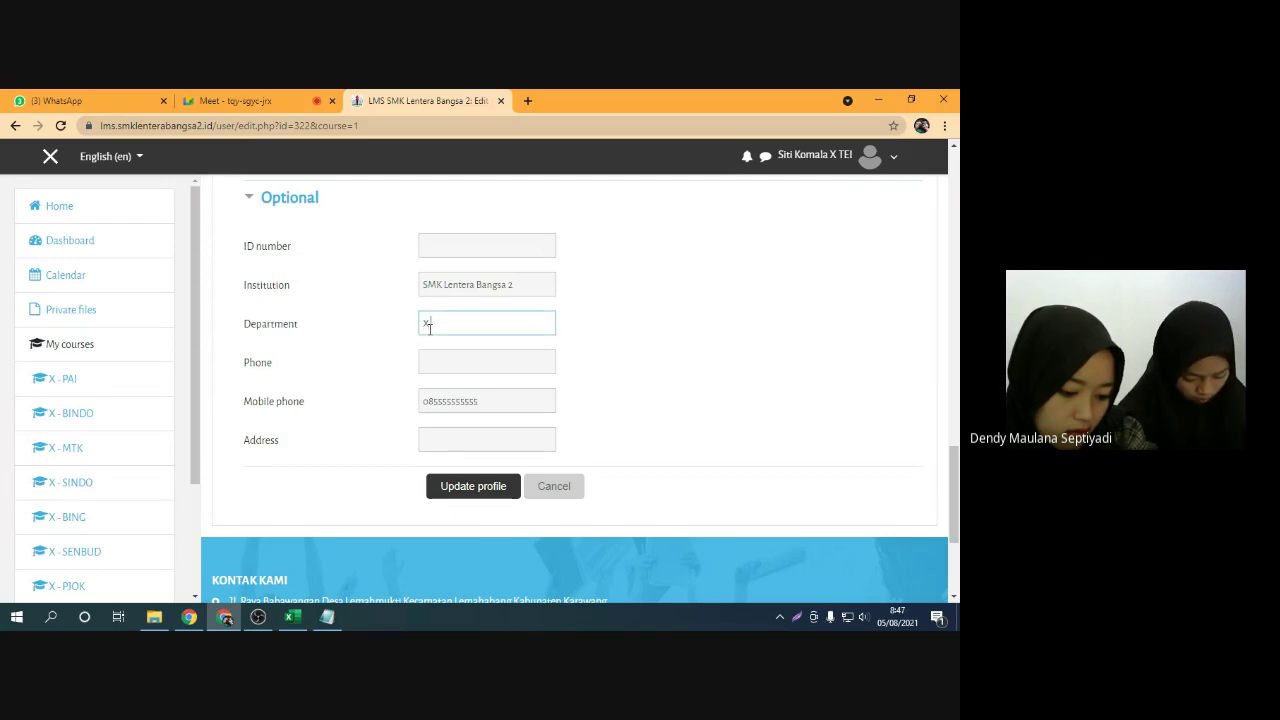
{"action": "left_click", "coordinate": [383, 338]}
Delete the mobile phone number and the department value X TEI, leaving both empty
{"action": "scroll", "coordinate": [363, 396], "scroll_direction": "up", "scroll_amount": 10}
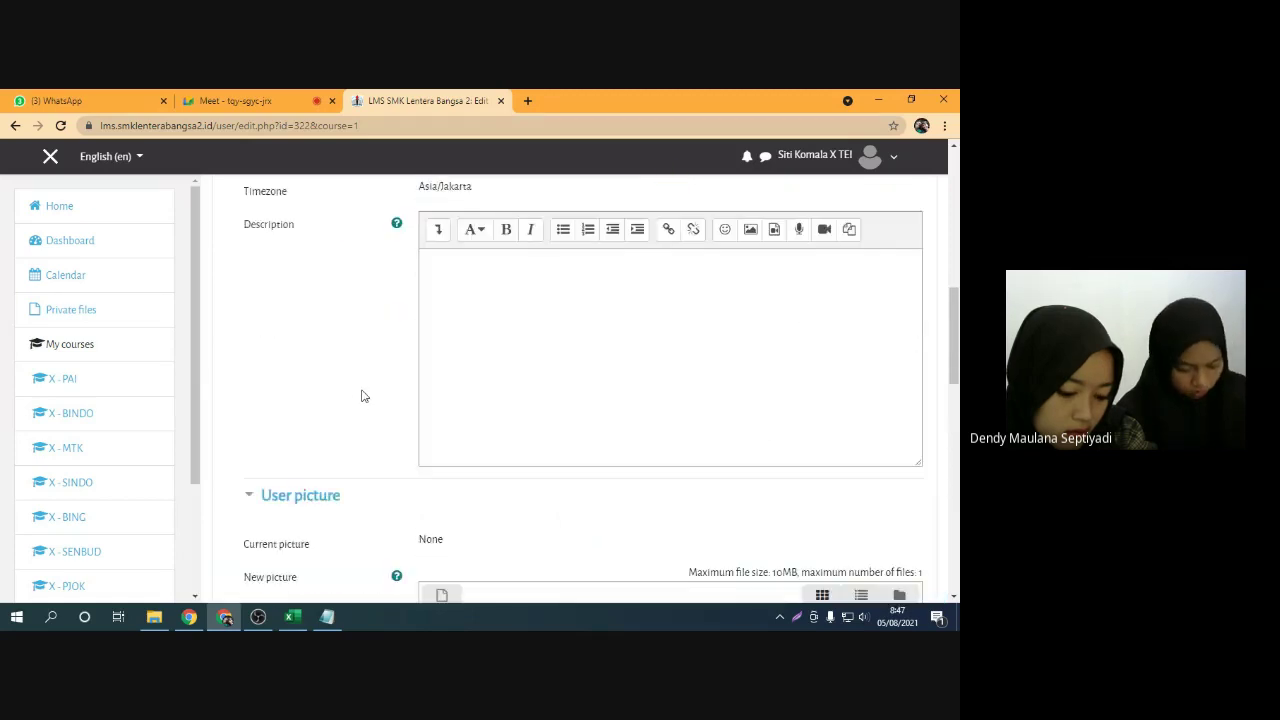
{"action": "scroll", "coordinate": [363, 396], "scroll_direction": "up", "scroll_amount": 1}
{"action": "scroll", "coordinate": [363, 396], "scroll_direction": "down", "scroll_amount": 2}
{"action": "scroll", "coordinate": [363, 396], "scroll_direction": "up", "scroll_amount": 1}
{"action": "scroll", "coordinate": [363, 396], "scroll_direction": "down", "scroll_amount": 3}
{"action": "scroll", "coordinate": [363, 396], "scroll_direction": "down", "scroll_amount": 4}
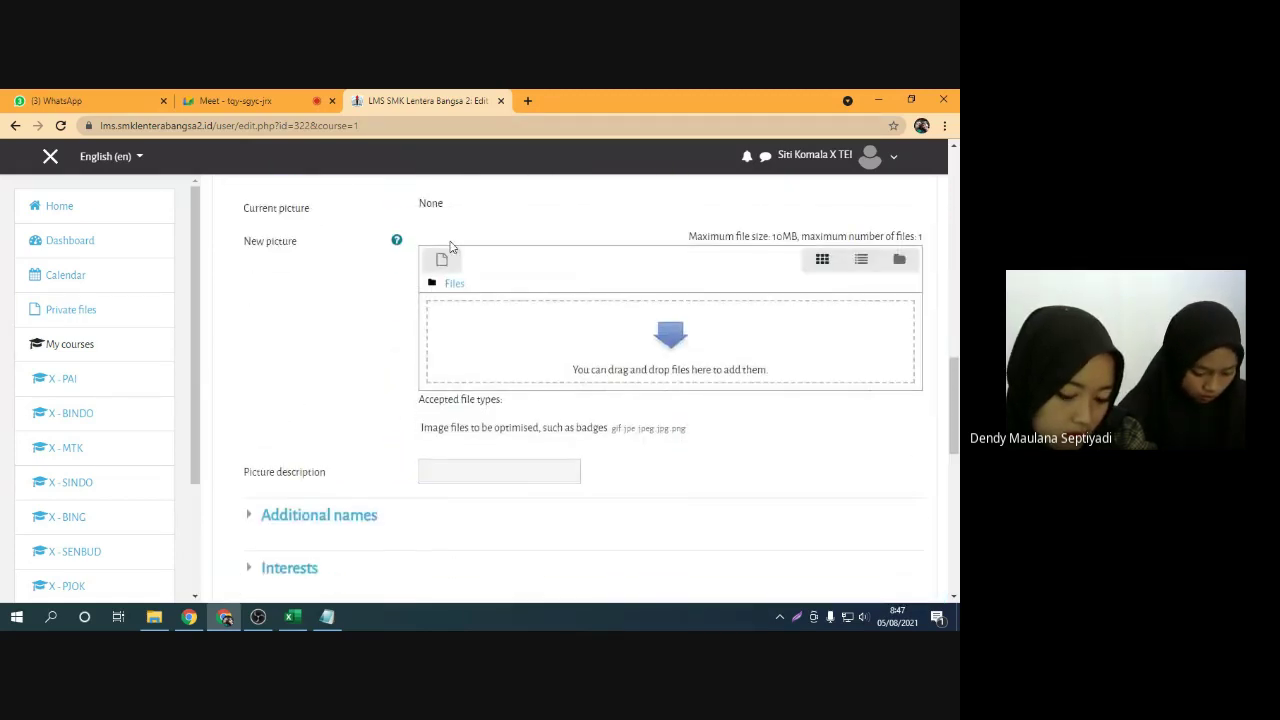
{"action": "scroll", "coordinate": [401, 292], "scroll_direction": "up", "scroll_amount": 1}
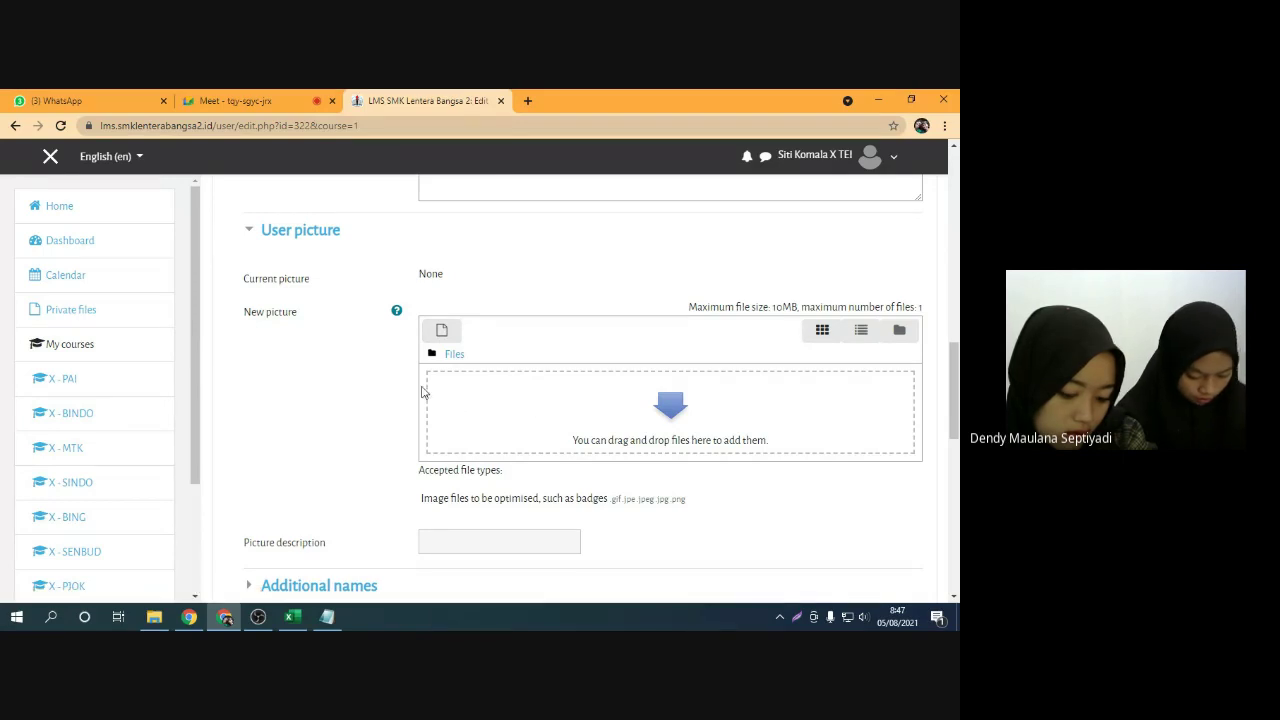
{"action": "scroll", "coordinate": [390, 407], "scroll_direction": "down", "scroll_amount": 3}
{"action": "scroll", "coordinate": [390, 407], "scroll_direction": "down", "scroll_amount": 1}
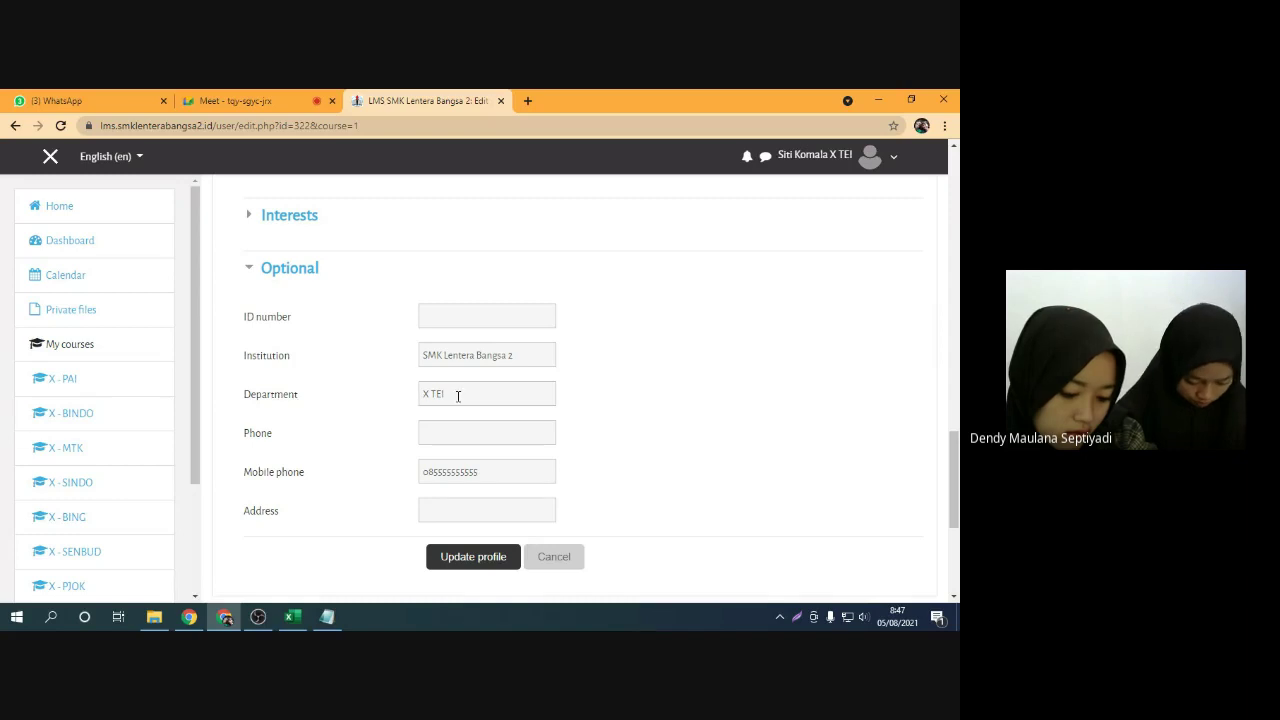
{"action": "left_click_drag", "start_coordinate": [258, 473], "coordinate": [314, 474]}
{"action": "left_click", "coordinate": [320, 474]}
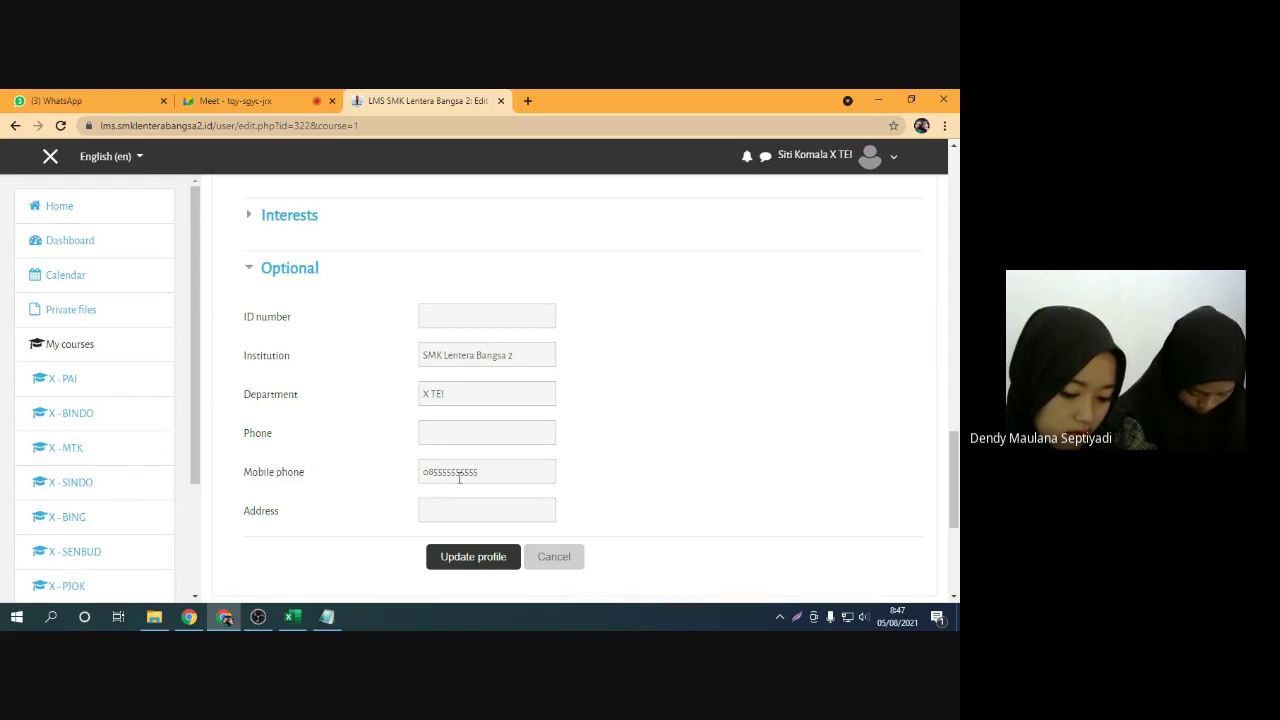
{"action": "left_click_drag", "start_coordinate": [490, 474], "coordinate": [397, 480]}
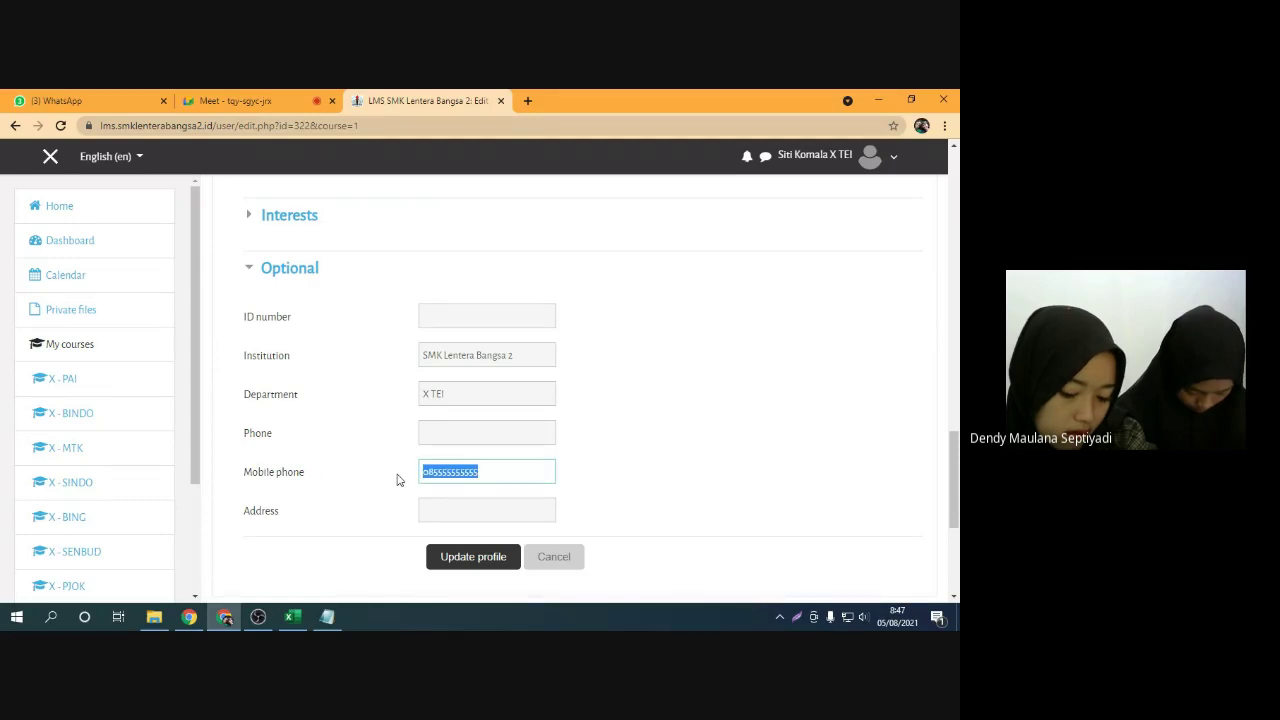
{"action": "key", "text": "BackSpace"}
{"action": "left_click_drag", "start_coordinate": [465, 400], "coordinate": [369, 414]}
{"action": "key", "text": "BackSpace"}
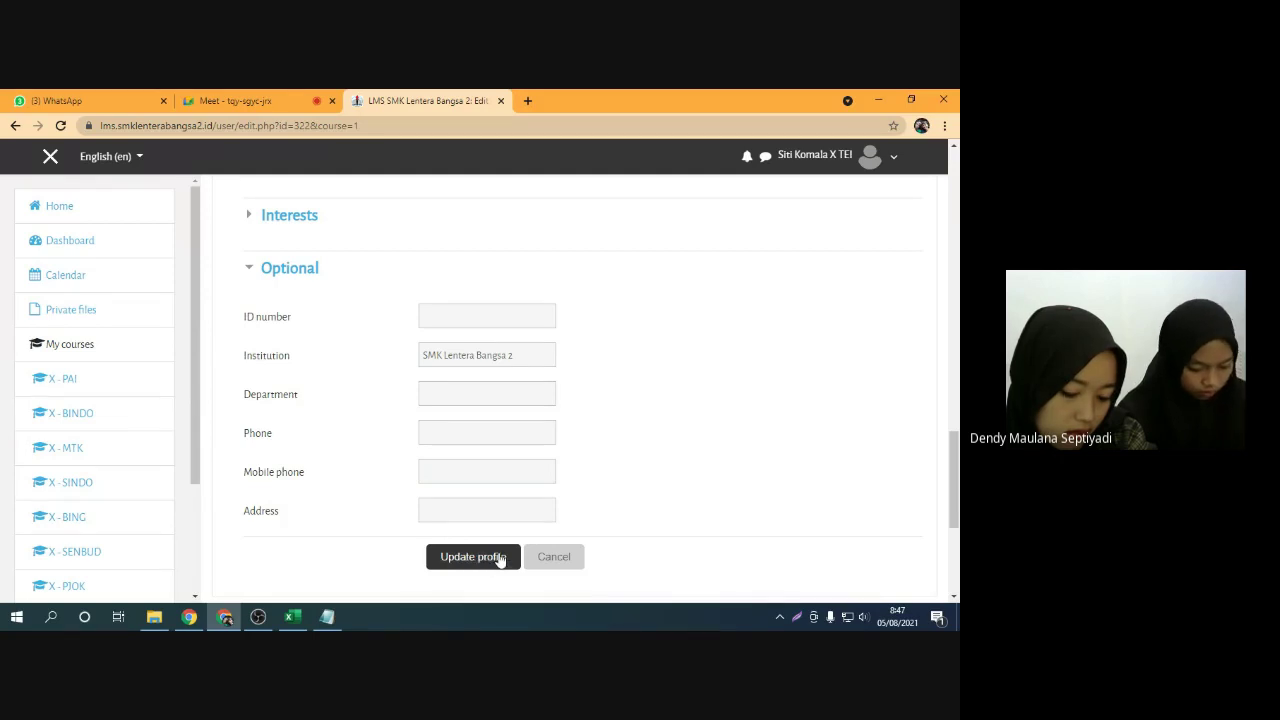
{"action": "scroll", "coordinate": [648, 453], "scroll_direction": "up", "scroll_amount": 10}
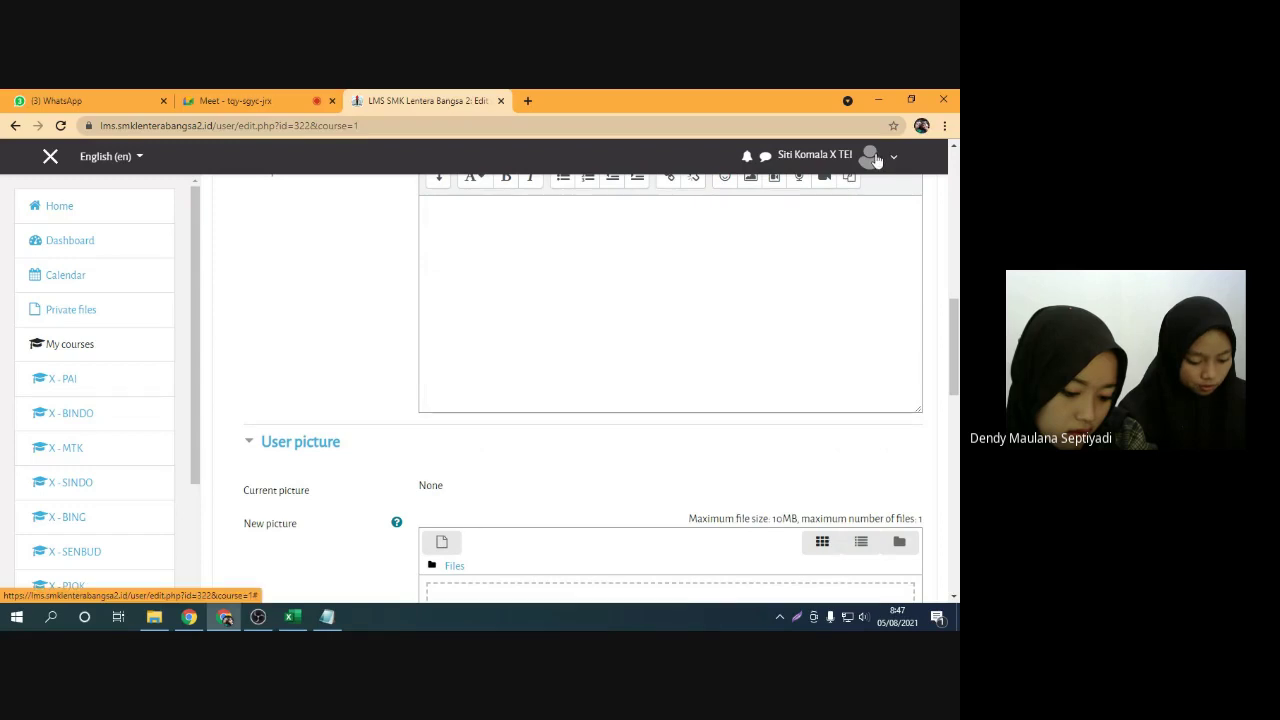
Leave the unsaved profile editor for Preferences and open Change password under User account
{"action": "scroll", "coordinate": [578, 343], "scroll_direction": "down", "scroll_amount": 1}
{"action": "scroll", "coordinate": [578, 343], "scroll_direction": "down", "scroll_amount": 2}
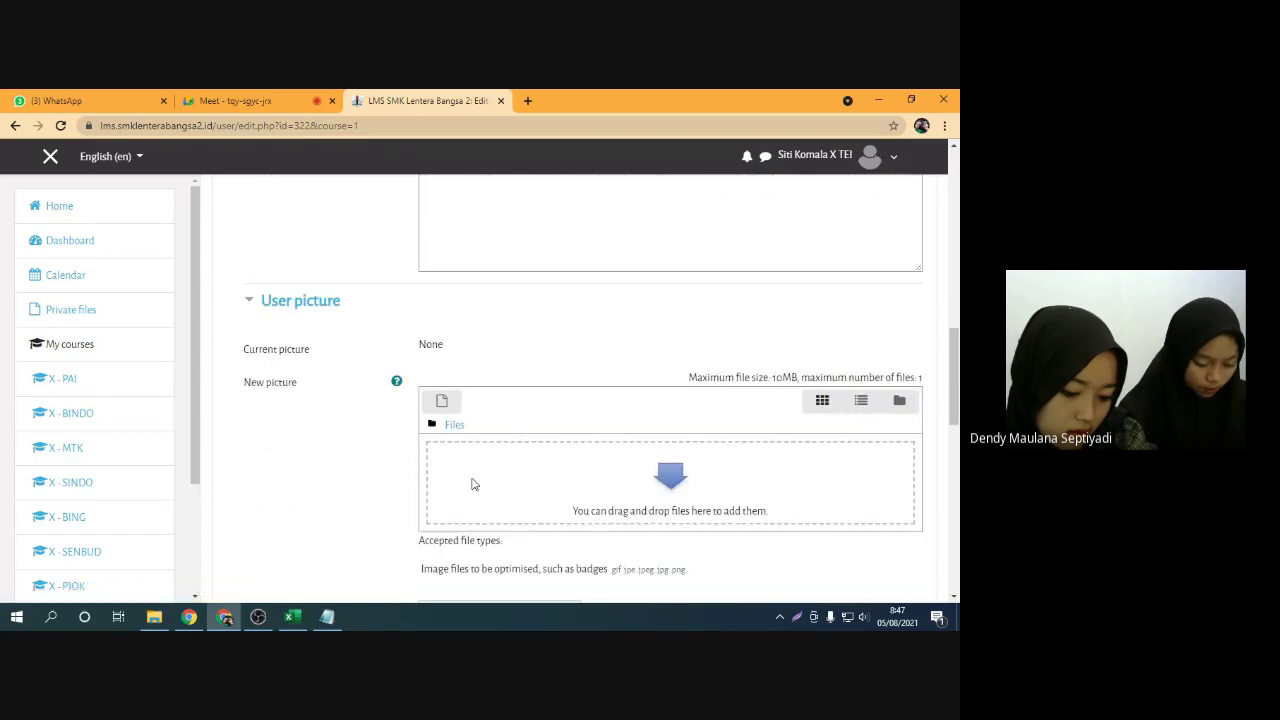
{"action": "scroll", "coordinate": [586, 457], "scroll_direction": "up", "scroll_amount": 10}
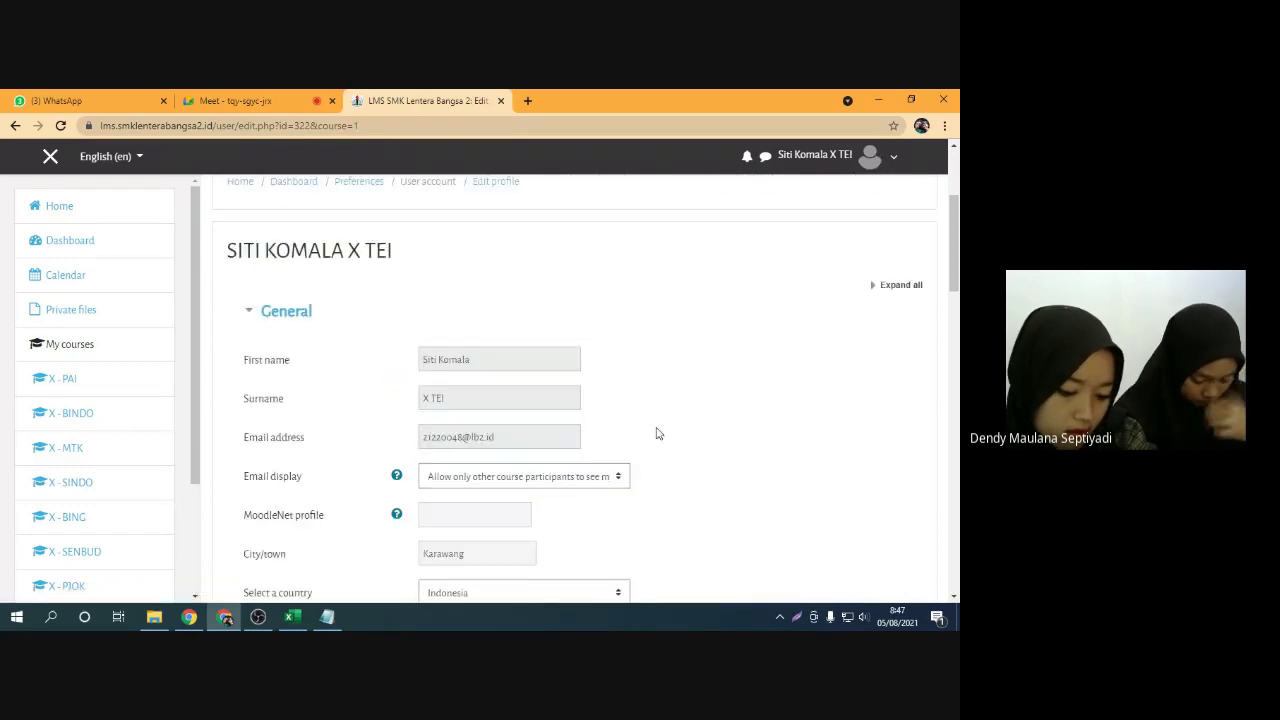
{"action": "left_click", "coordinate": [15, 125]}
{"action": "left_click", "coordinate": [562, 207]}
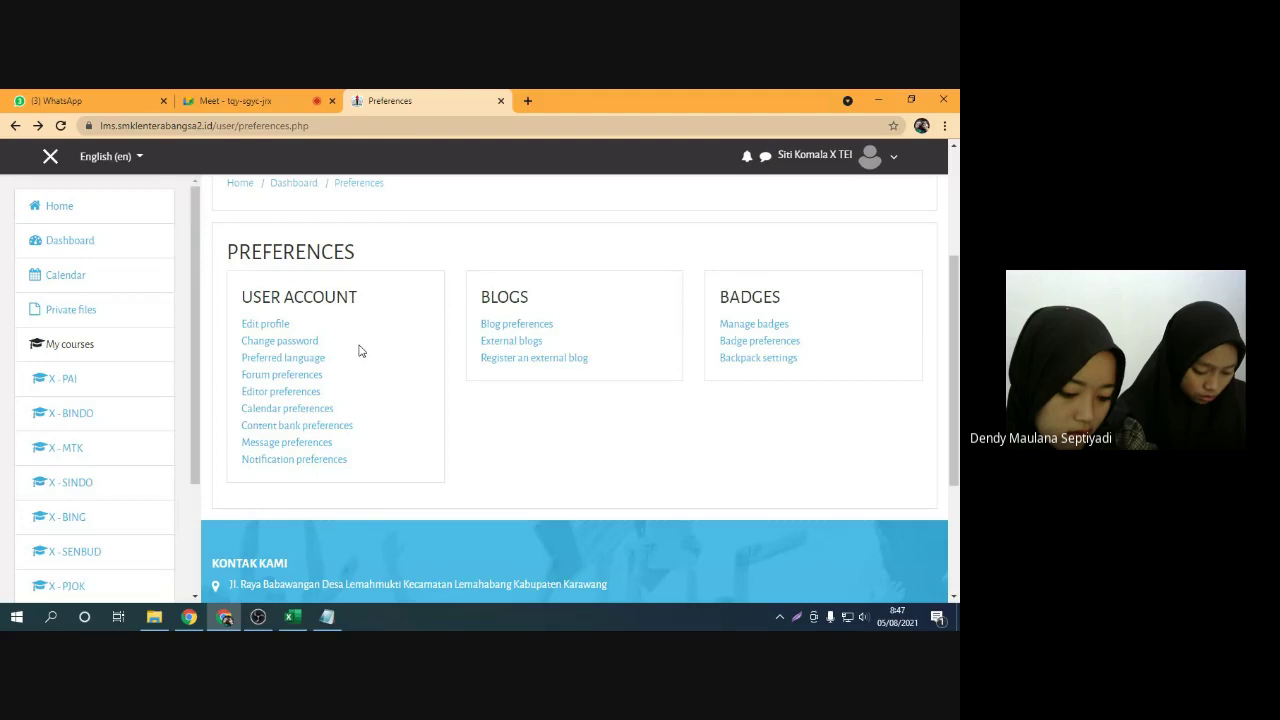
{"action": "left_click", "coordinate": [302, 342]}
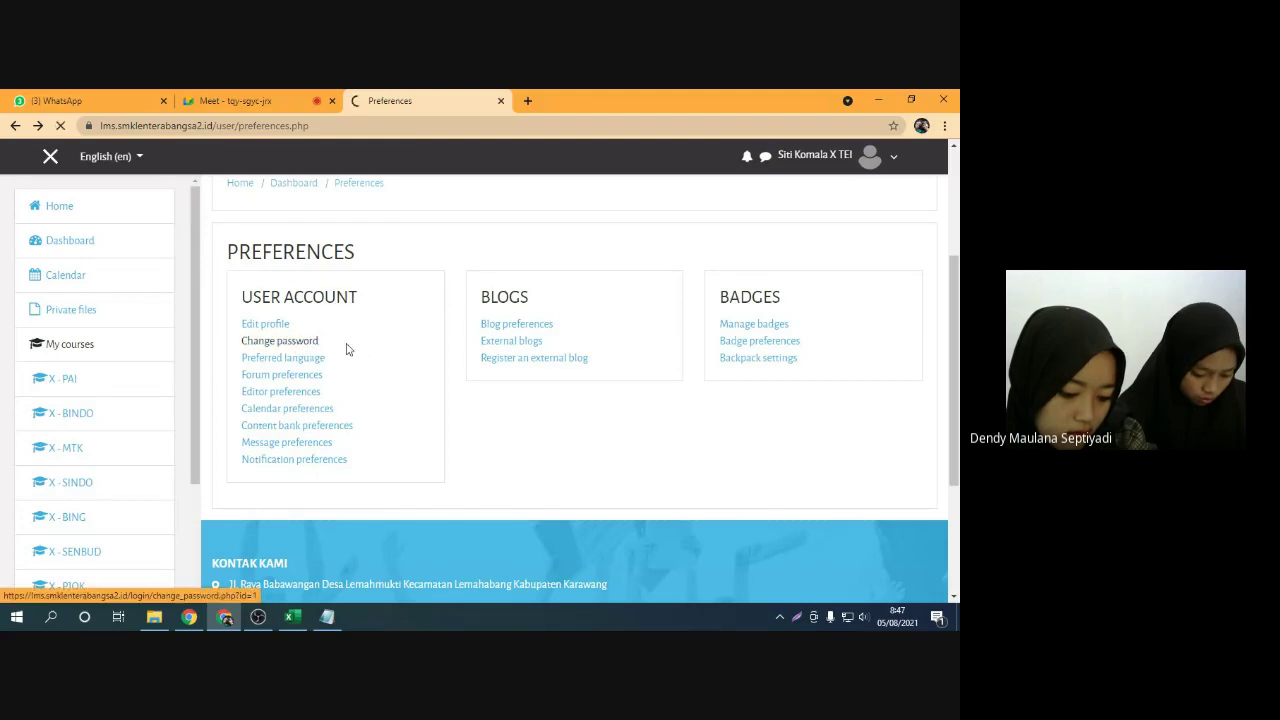
Review the Change password requirements text, briefly admitting a waiting guest into the Meet call
{"action": "scroll", "coordinate": [522, 402], "scroll_direction": "down", "scroll_amount": 3}
{"action": "scroll", "coordinate": [522, 400], "scroll_direction": "down", "scroll_amount": 2}
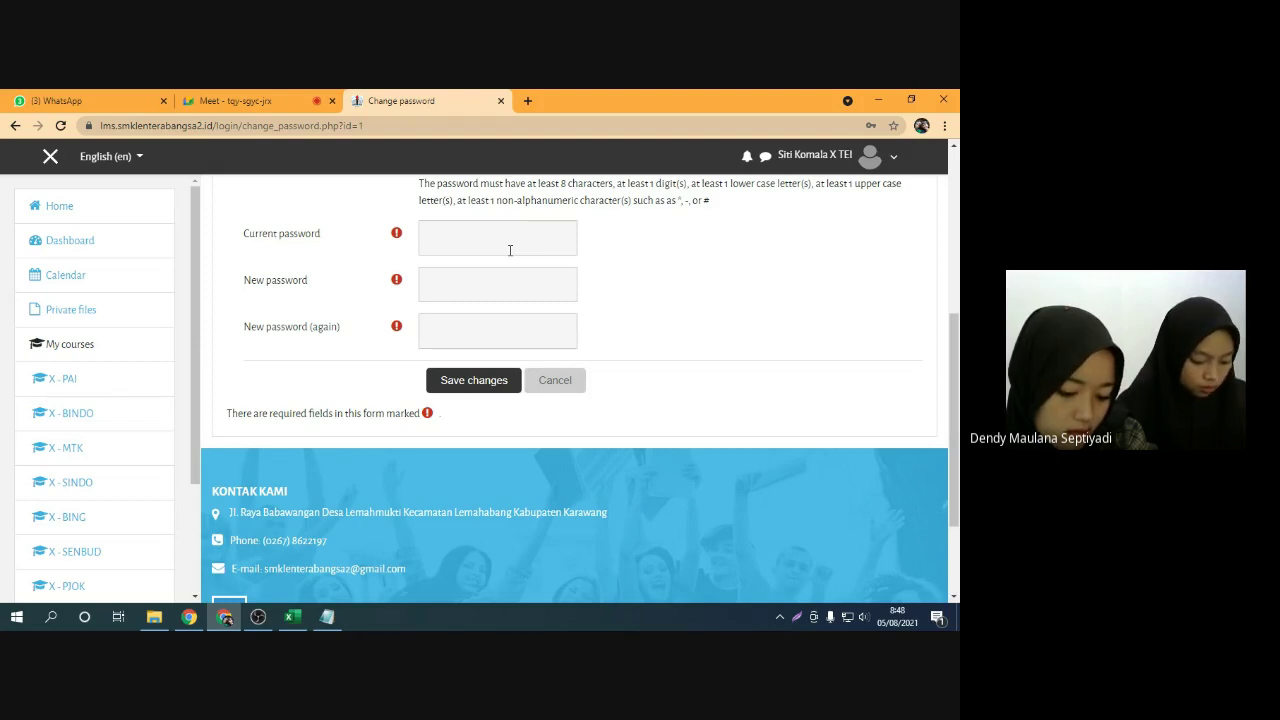
{"action": "scroll", "coordinate": [640, 282], "scroll_direction": "up", "scroll_amount": 1}
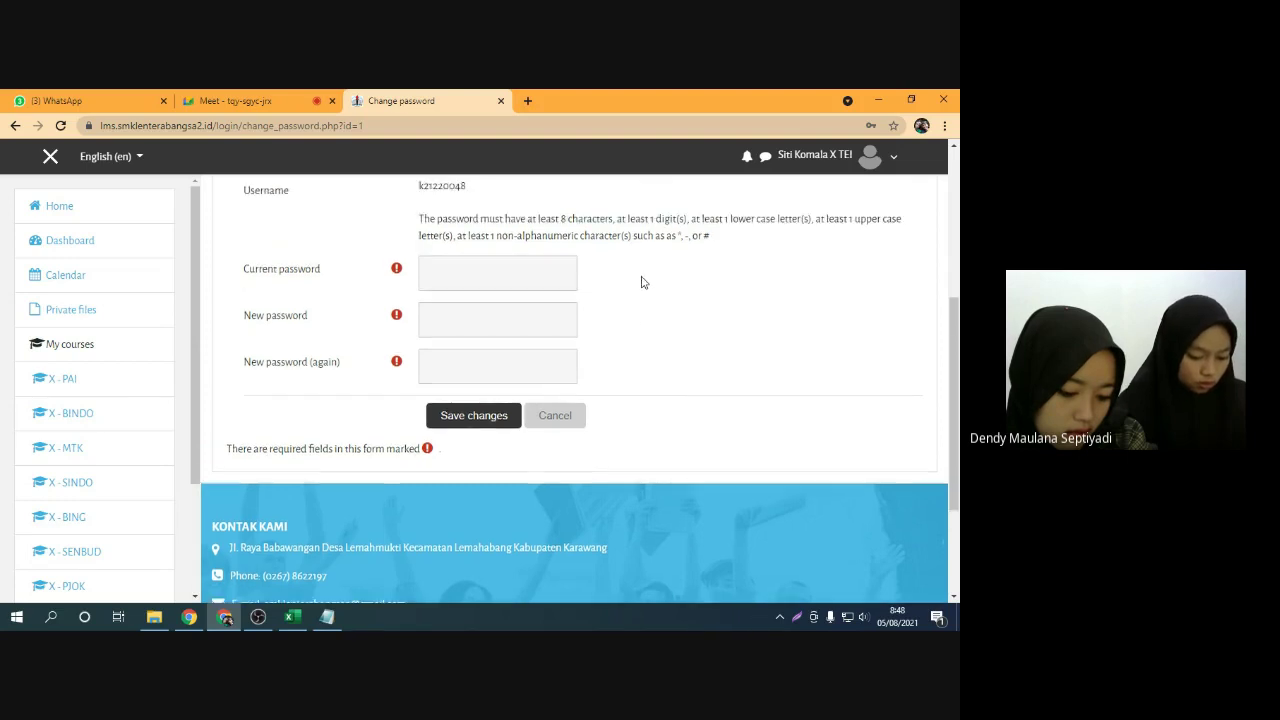
{"action": "scroll", "coordinate": [570, 273], "scroll_direction": "down", "scroll_amount": 1}
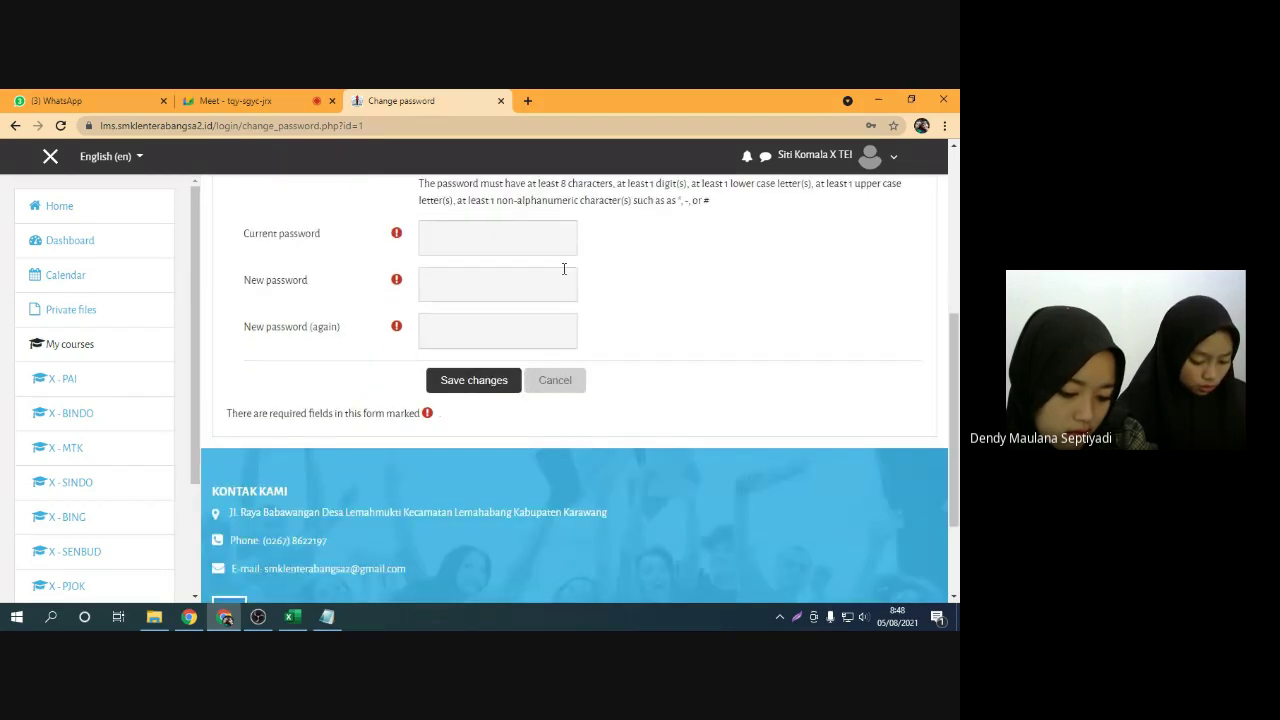
{"action": "left_click_drag", "start_coordinate": [562, 184], "coordinate": [594, 184]}
{"action": "left_click", "coordinate": [594, 185]}
{"action": "left_click", "coordinate": [293, 97]}
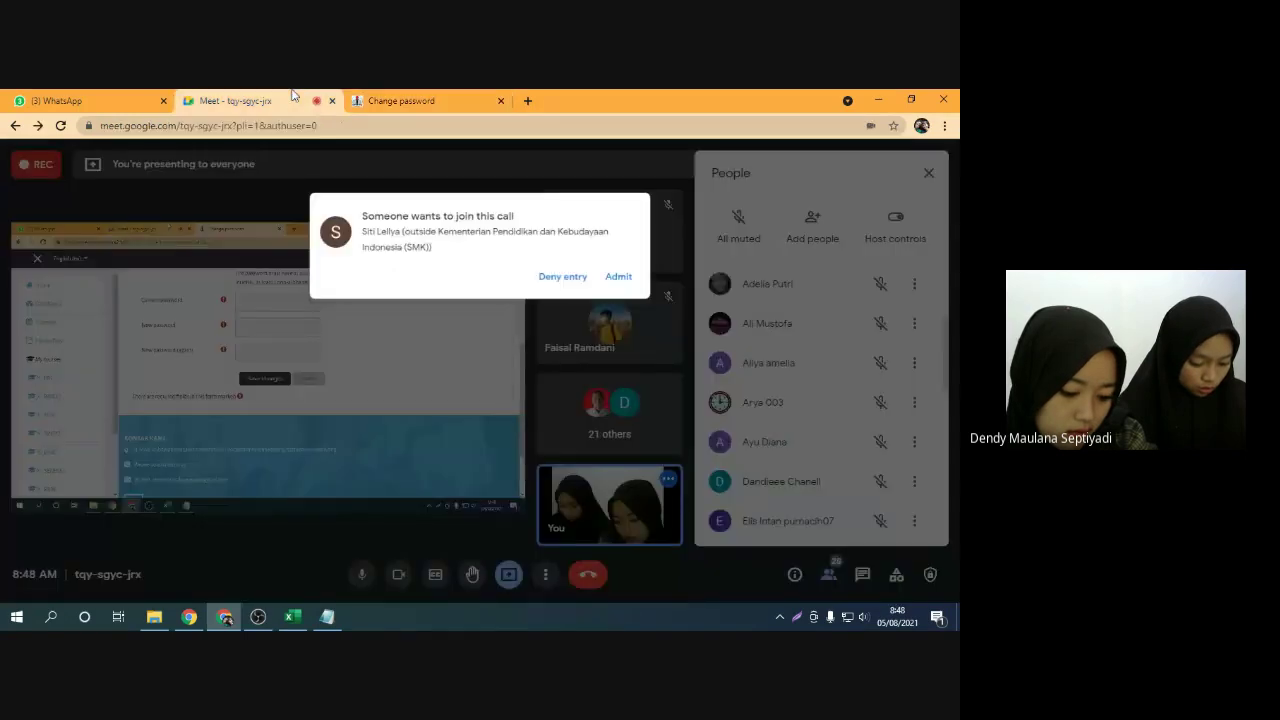
{"action": "left_click", "coordinate": [625, 242]}
{"action": "key", "text": "ctrl+Tab"}
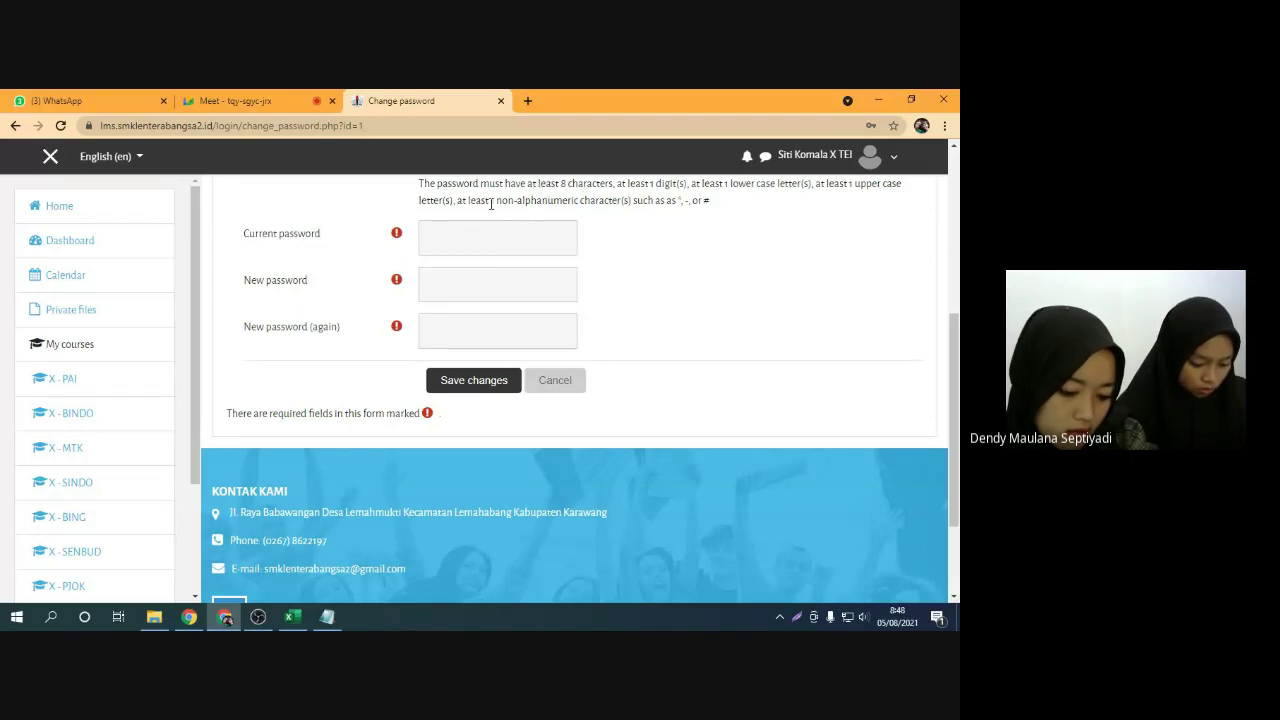
{"action": "left_click_drag", "start_coordinate": [486, 201], "coordinate": [537, 202]}
{"action": "left_click", "coordinate": [650, 204]}
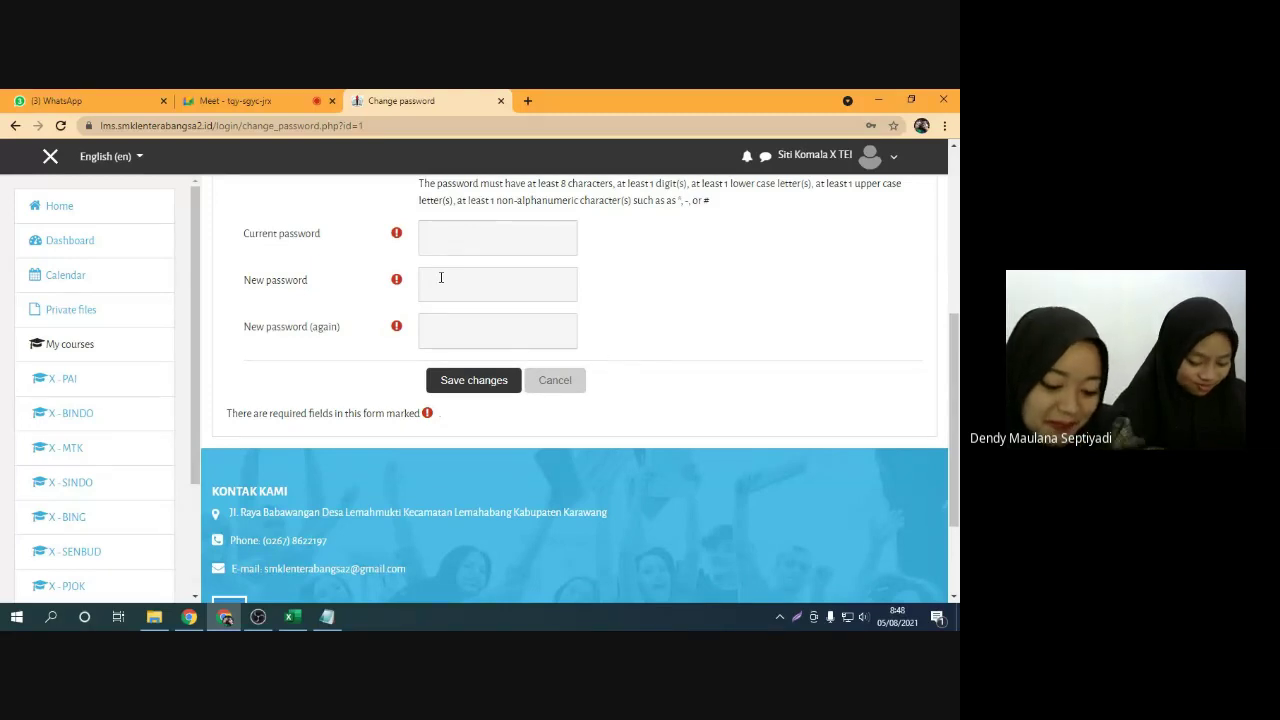
Leave the Current, New and New password (again) fields empty so each shows Required
{"action": "left_click", "coordinate": [432, 238]}
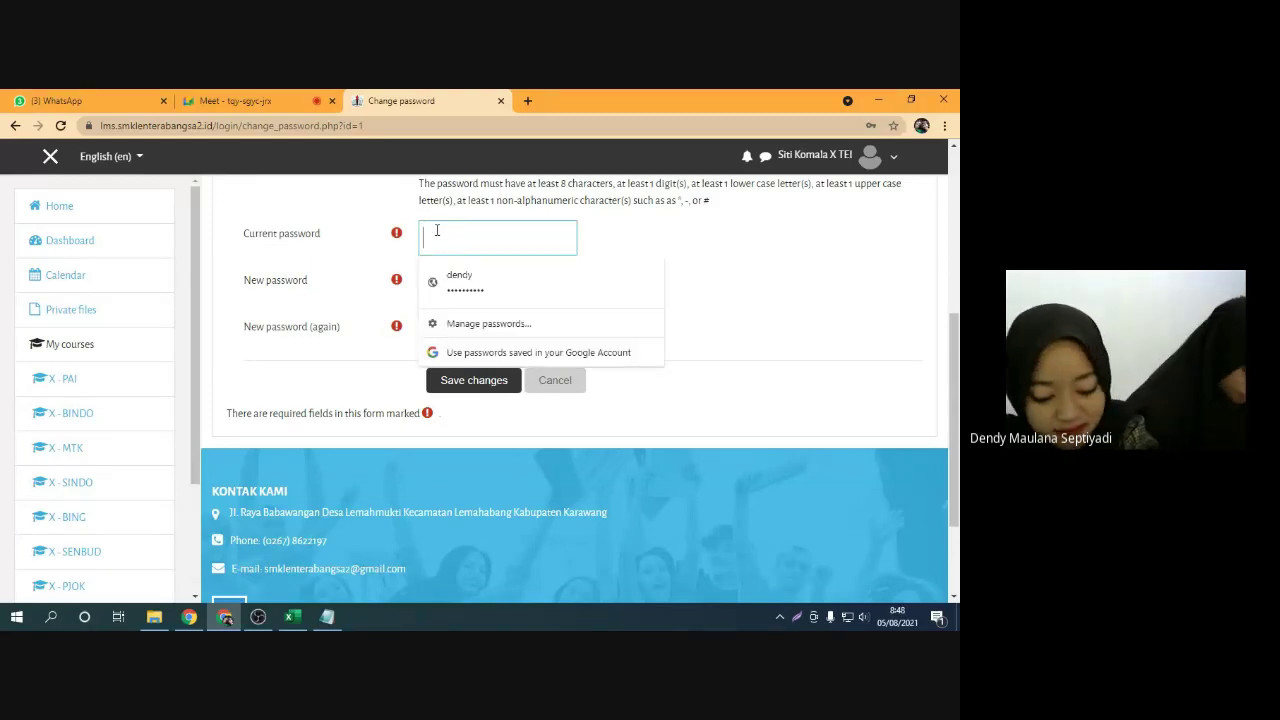
{"action": "left_click", "coordinate": [325, 254]}
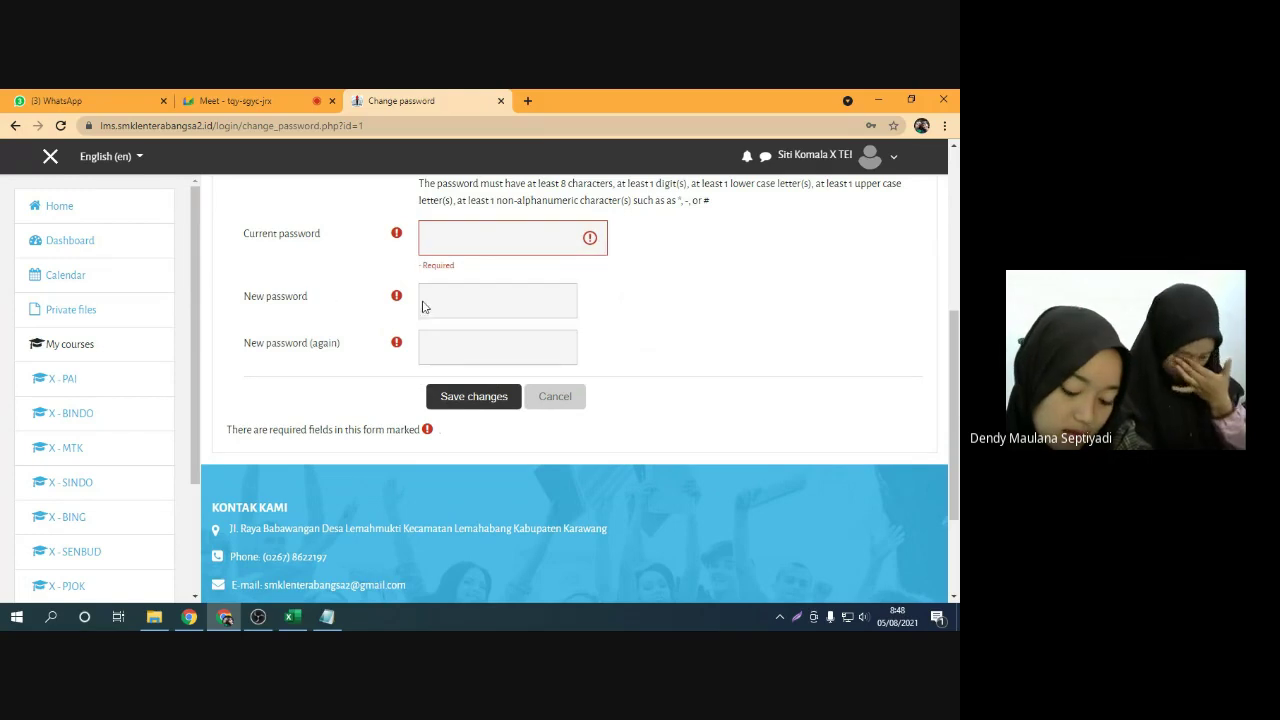
{"action": "left_click", "coordinate": [430, 304]}
{"action": "left_click", "coordinate": [328, 320]}
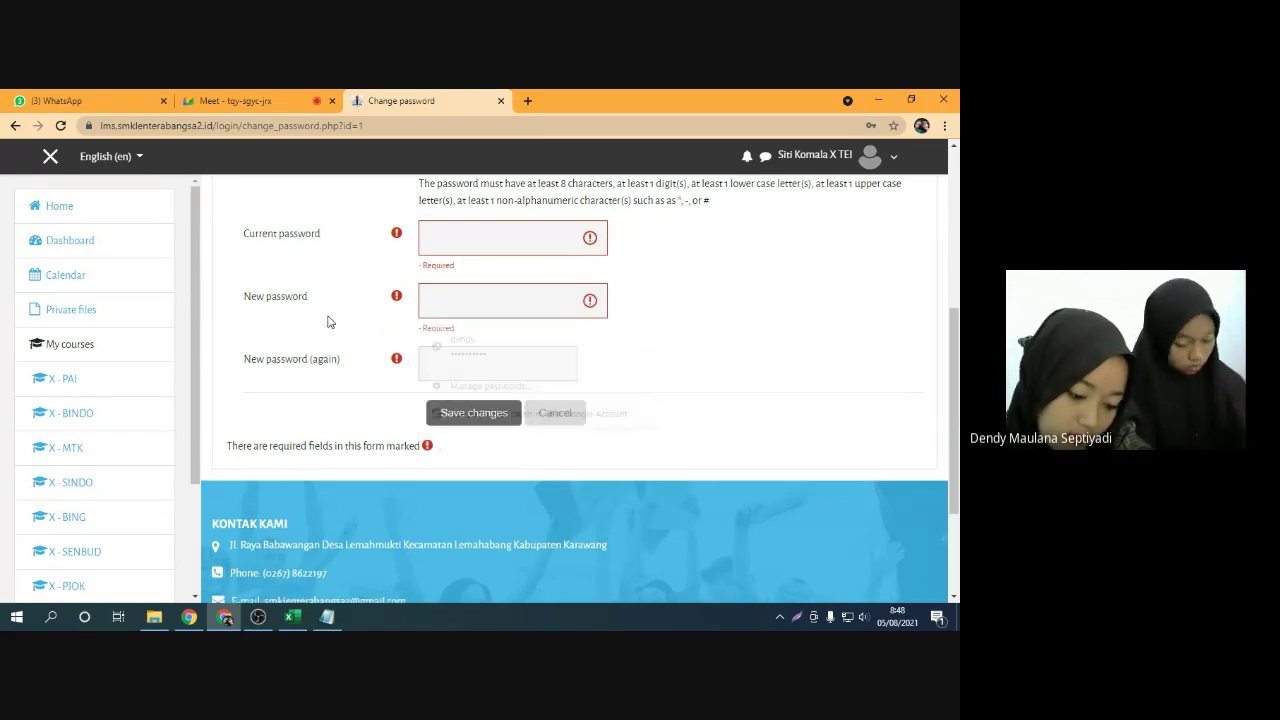
{"action": "left_click", "coordinate": [426, 363]}
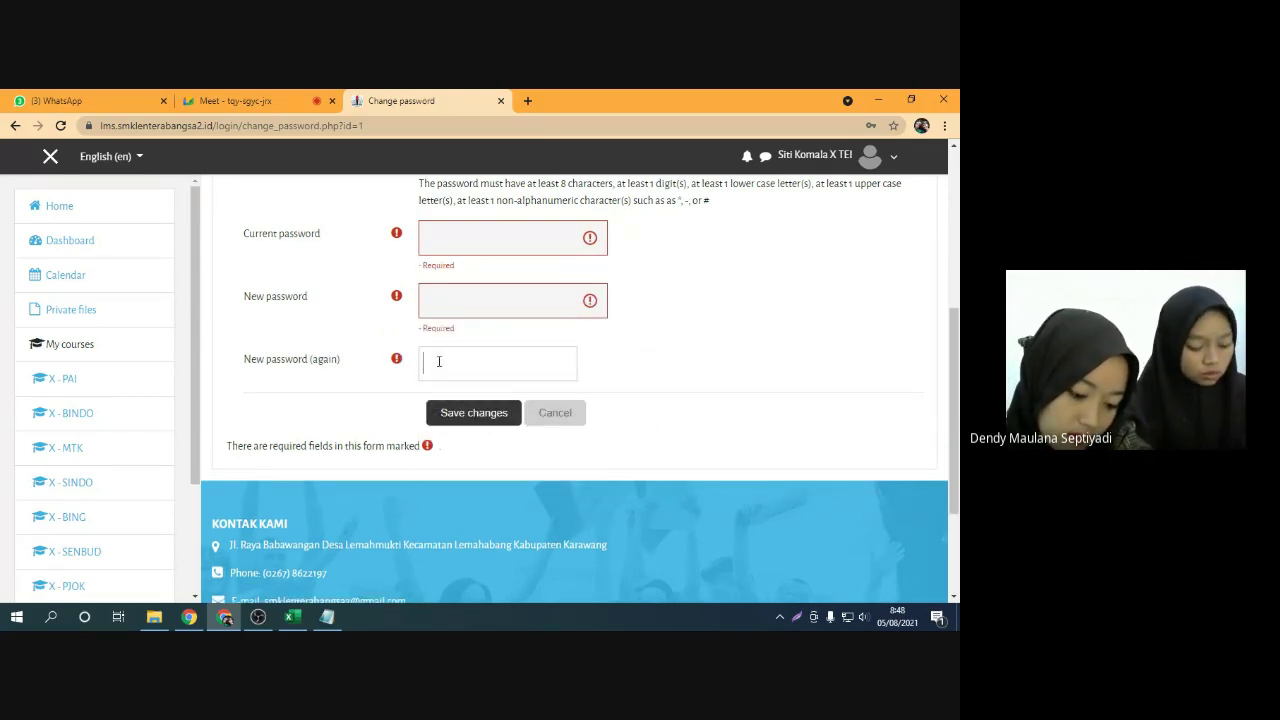
{"action": "left_click", "coordinate": [340, 370]}
{"action": "left_click", "coordinate": [447, 366]}
{"action": "left_click", "coordinate": [350, 388]}
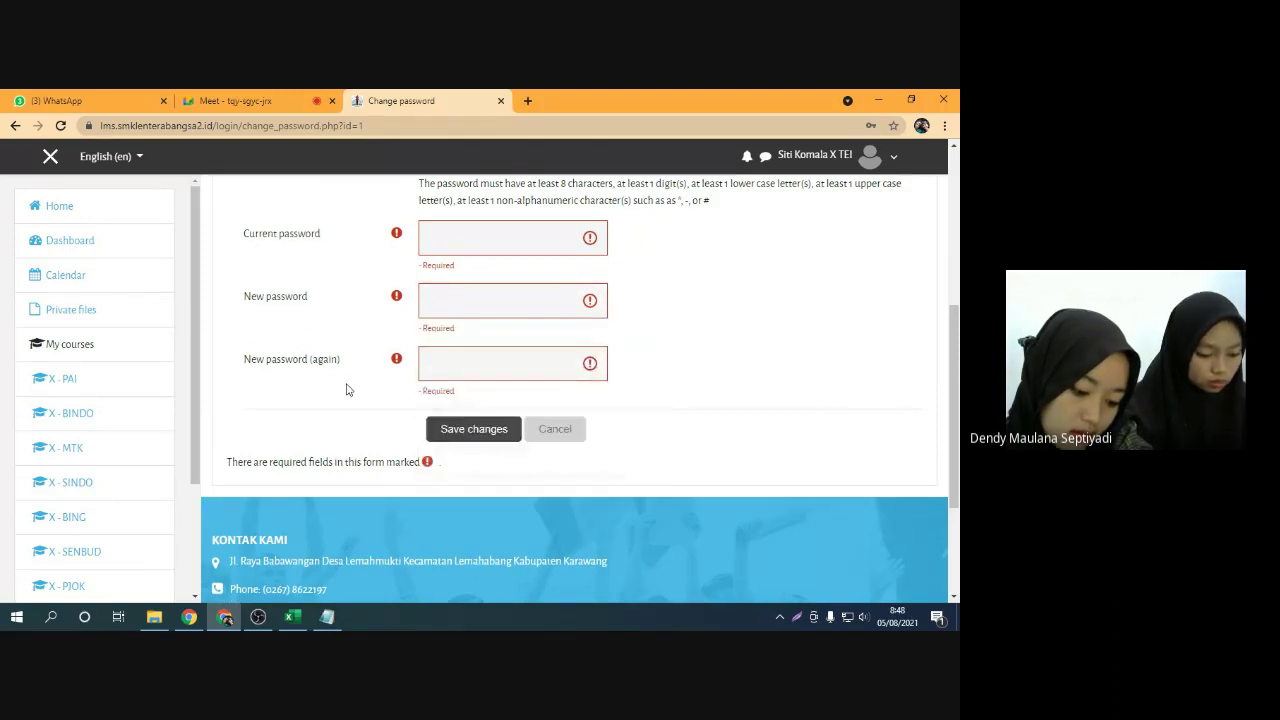
{"action": "left_click", "coordinate": [474, 429]}
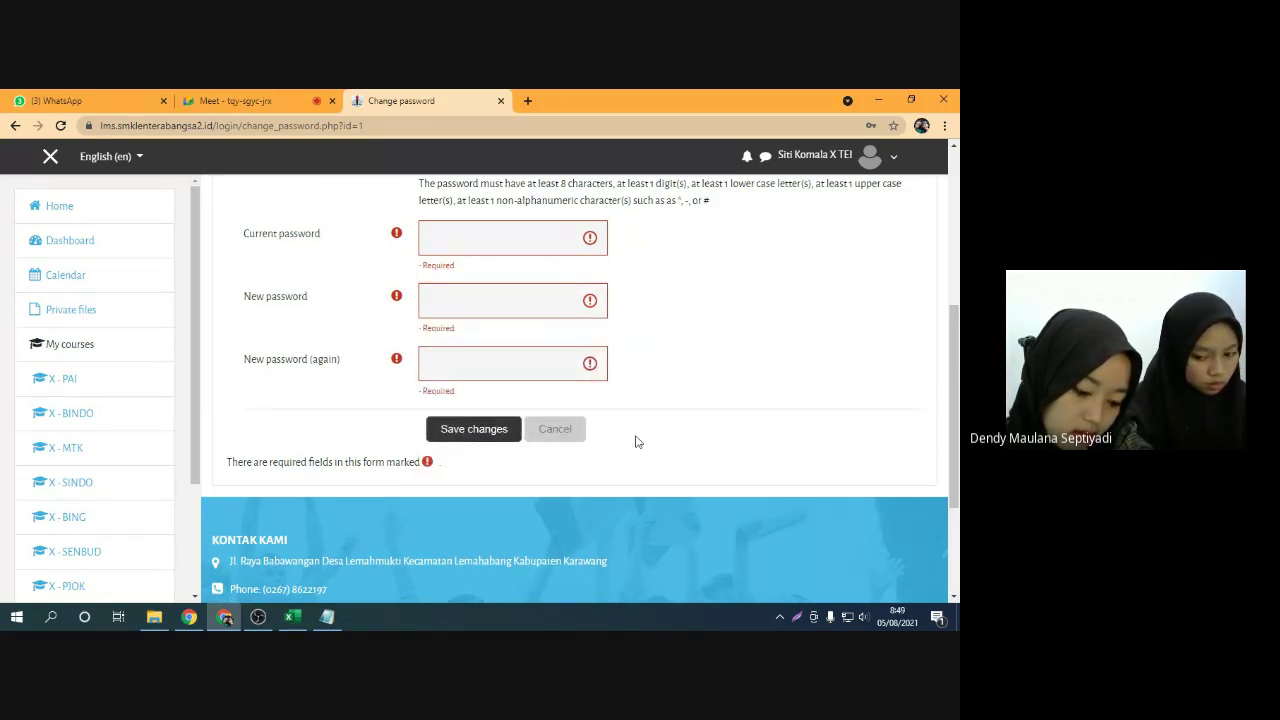
Admit another guest into the Meet call and return to the Change password form
{"action": "scroll", "coordinate": [672, 437], "scroll_direction": "up", "scroll_amount": 1}
{"action": "scroll", "coordinate": [689, 423], "scroll_direction": "up", "scroll_amount": 2}
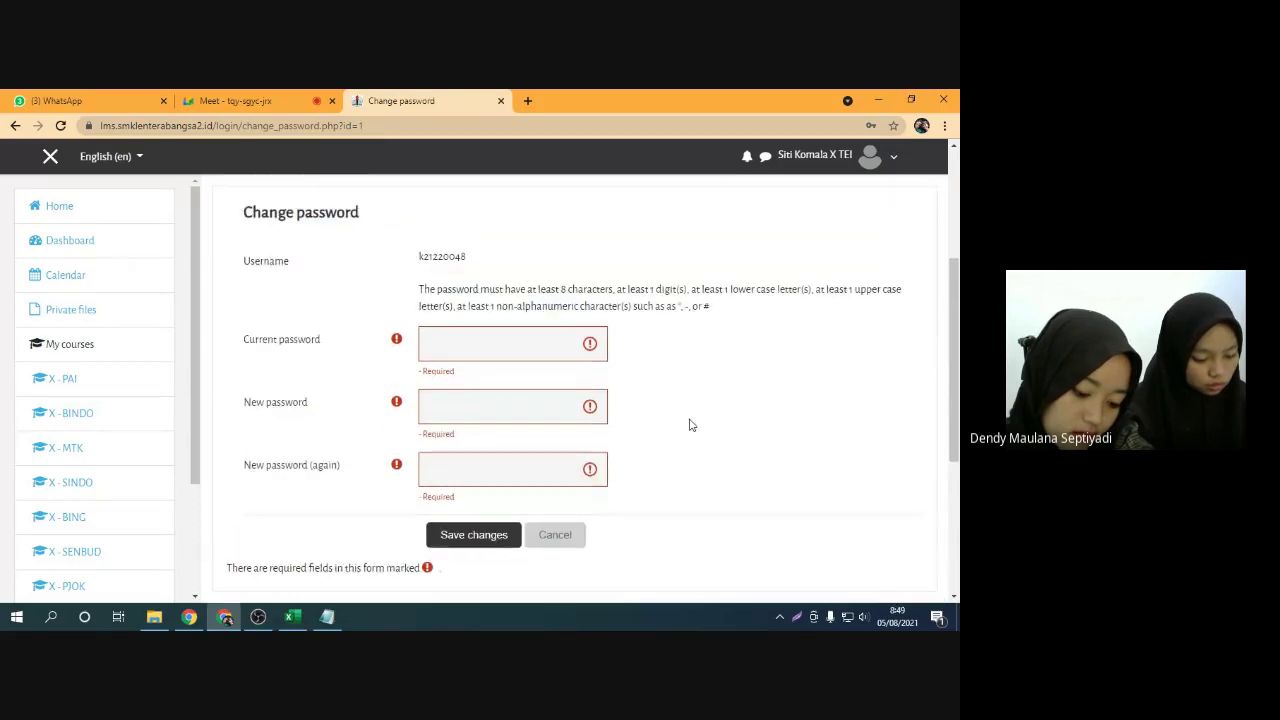
{"action": "left_click", "coordinate": [238, 100]}
{"action": "left_click", "coordinate": [629, 241]}
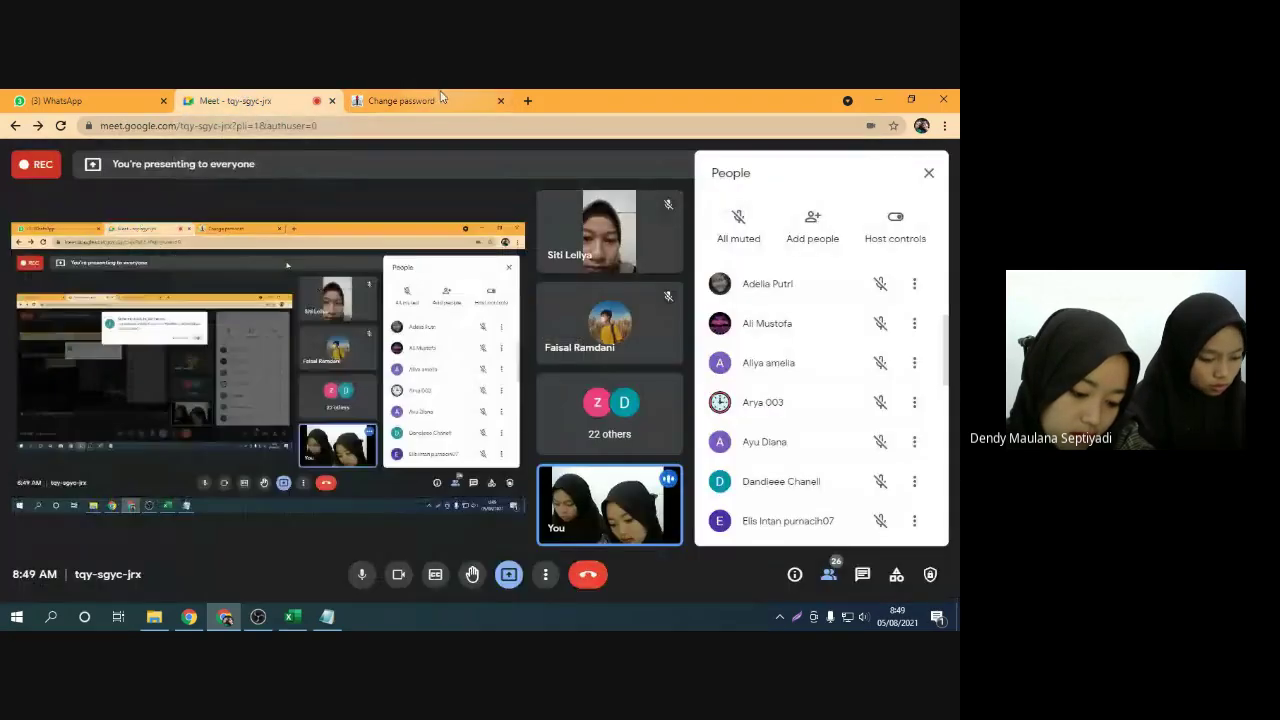
{"action": "left_click", "coordinate": [401, 100]}
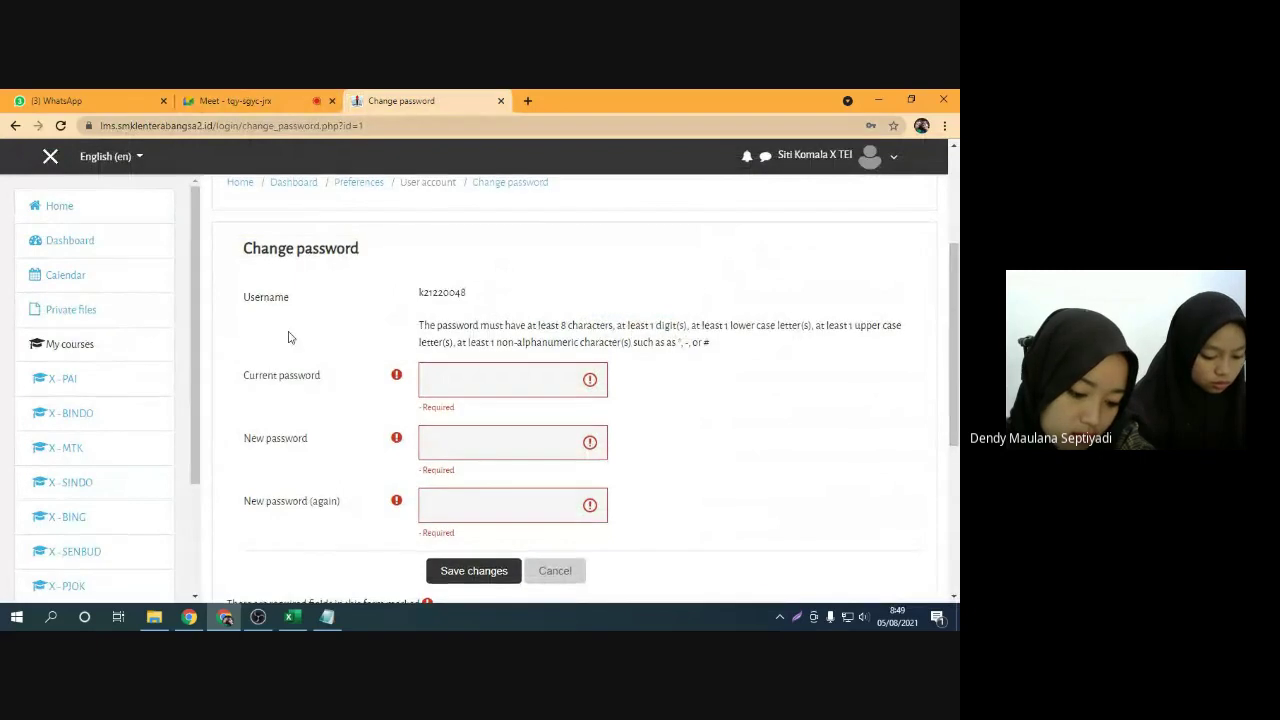
{"action": "scroll", "coordinate": [654, 246], "scroll_direction": "up", "scroll_amount": 2}
Go to the SMK Lentera Bangsa 2 home page and browse the navigation drawer's courses, like X - PAI
{"action": "left_click", "coordinate": [58, 207]}
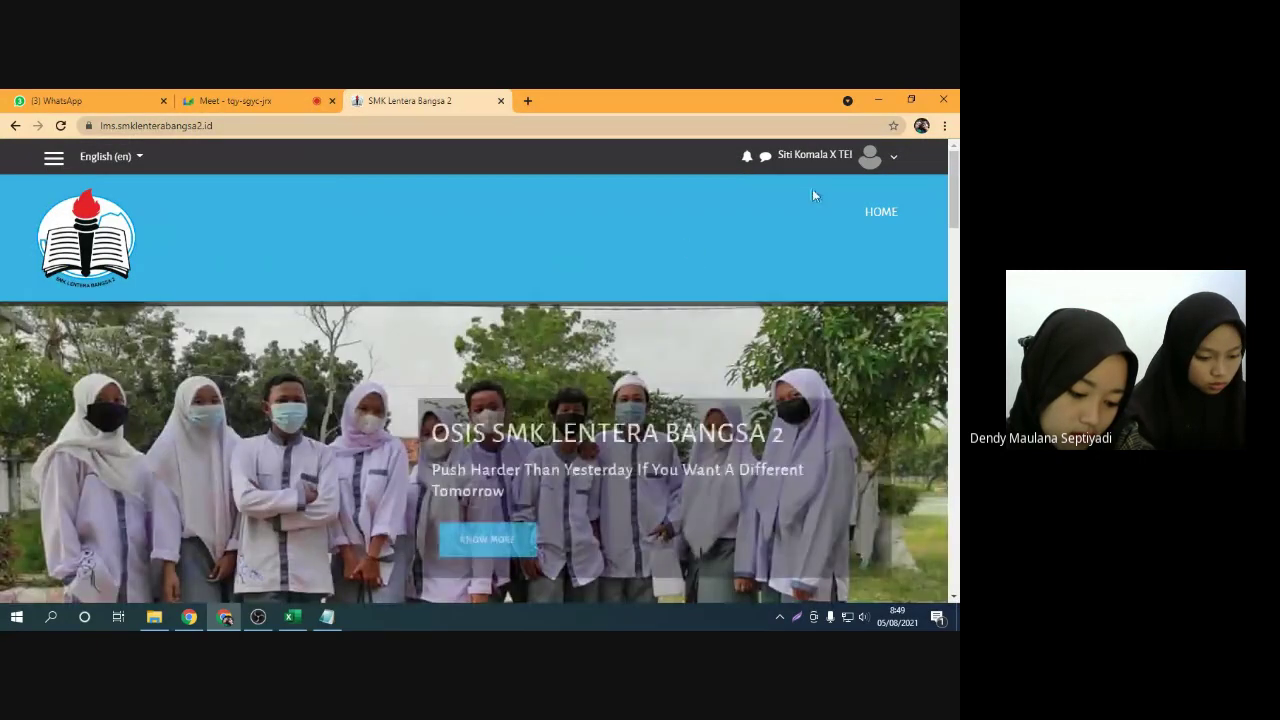
{"action": "left_click", "coordinate": [55, 160]}
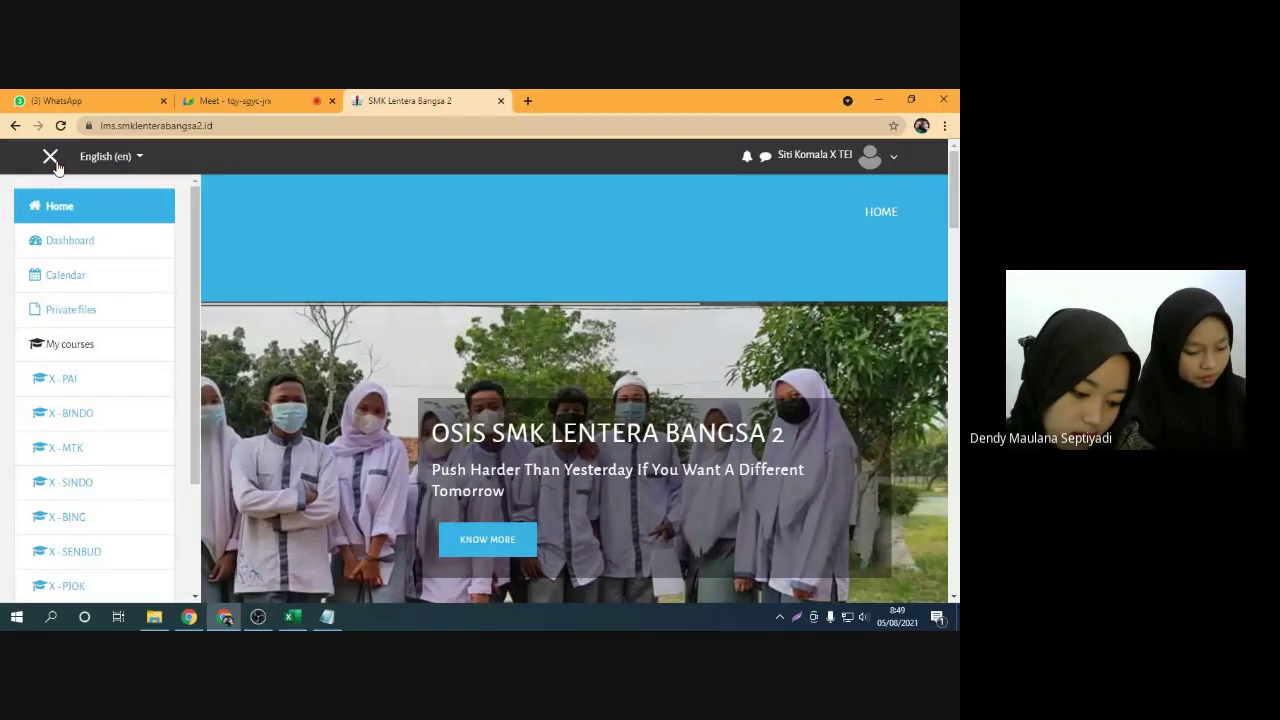
{"action": "scroll", "coordinate": [100, 362], "scroll_direction": "down", "scroll_amount": 1}
{"action": "scroll", "coordinate": [100, 362], "scroll_direction": "down", "scroll_amount": 3}
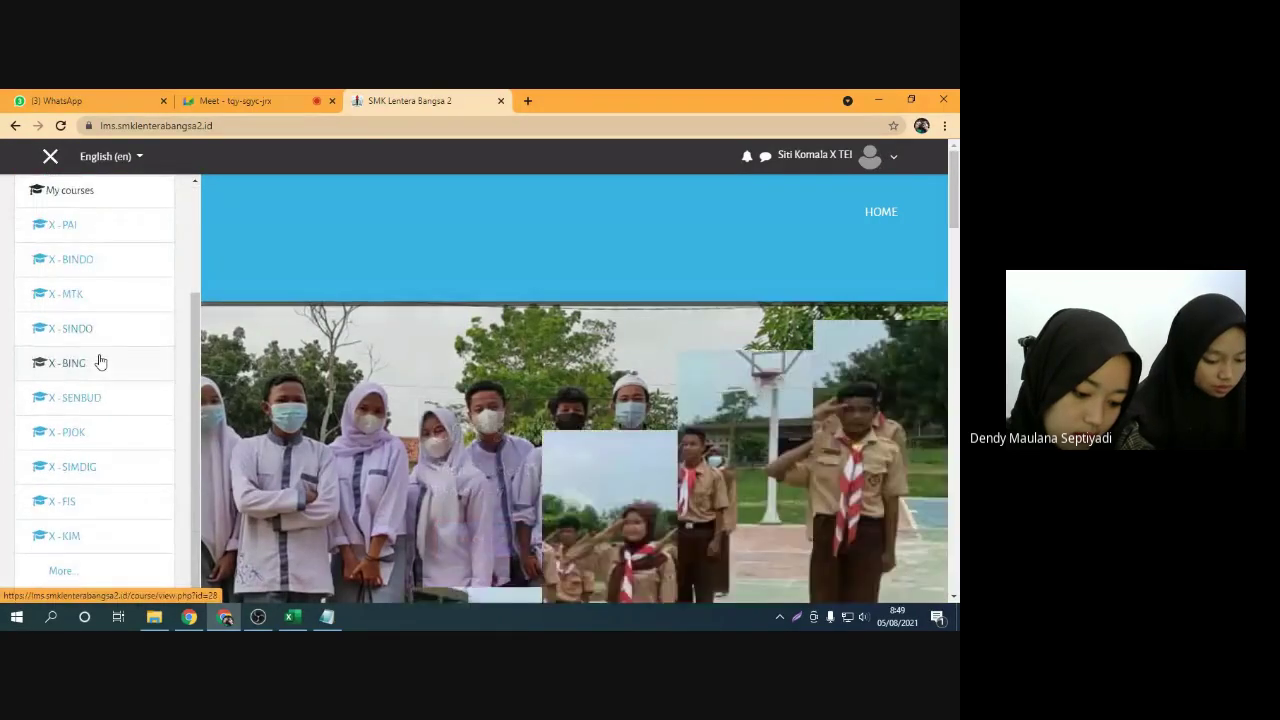
{"action": "scroll", "coordinate": [98, 362], "scroll_direction": "up", "scroll_amount": 4}
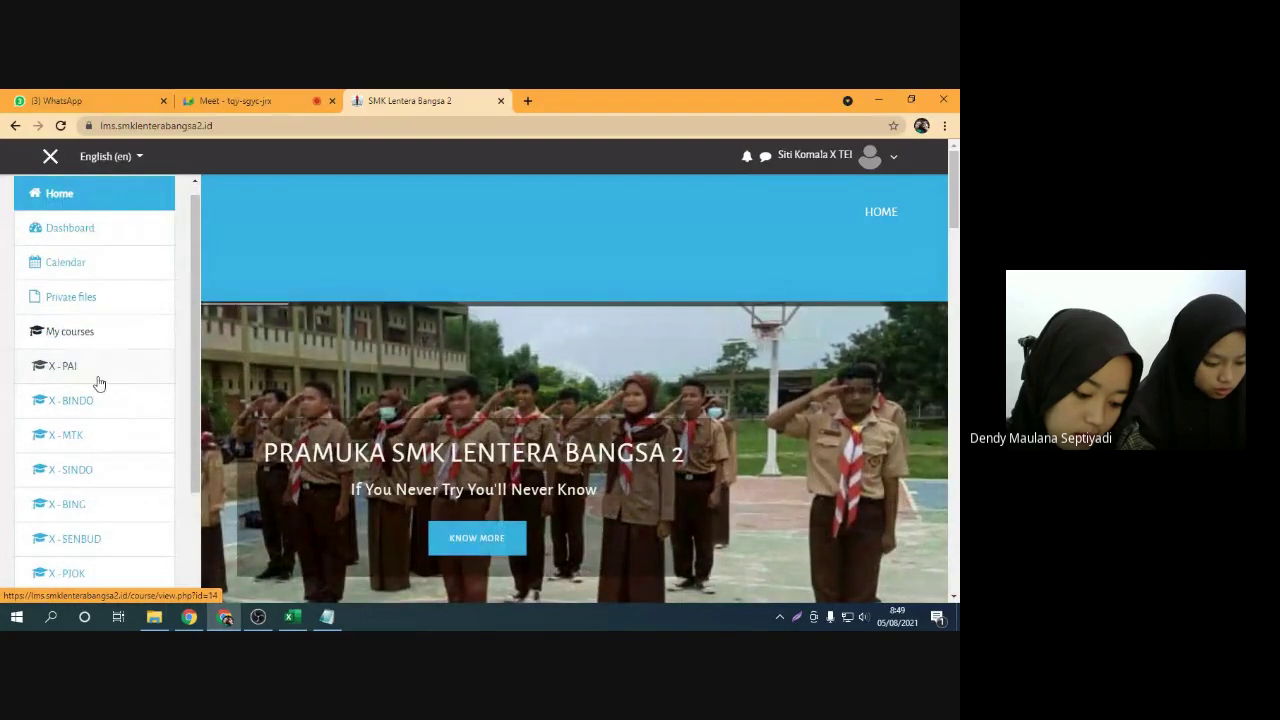
{"action": "scroll", "coordinate": [97, 375], "scroll_direction": "down", "scroll_amount": 3}
{"action": "scroll", "coordinate": [83, 360], "scroll_direction": "down", "scroll_amount": 1}
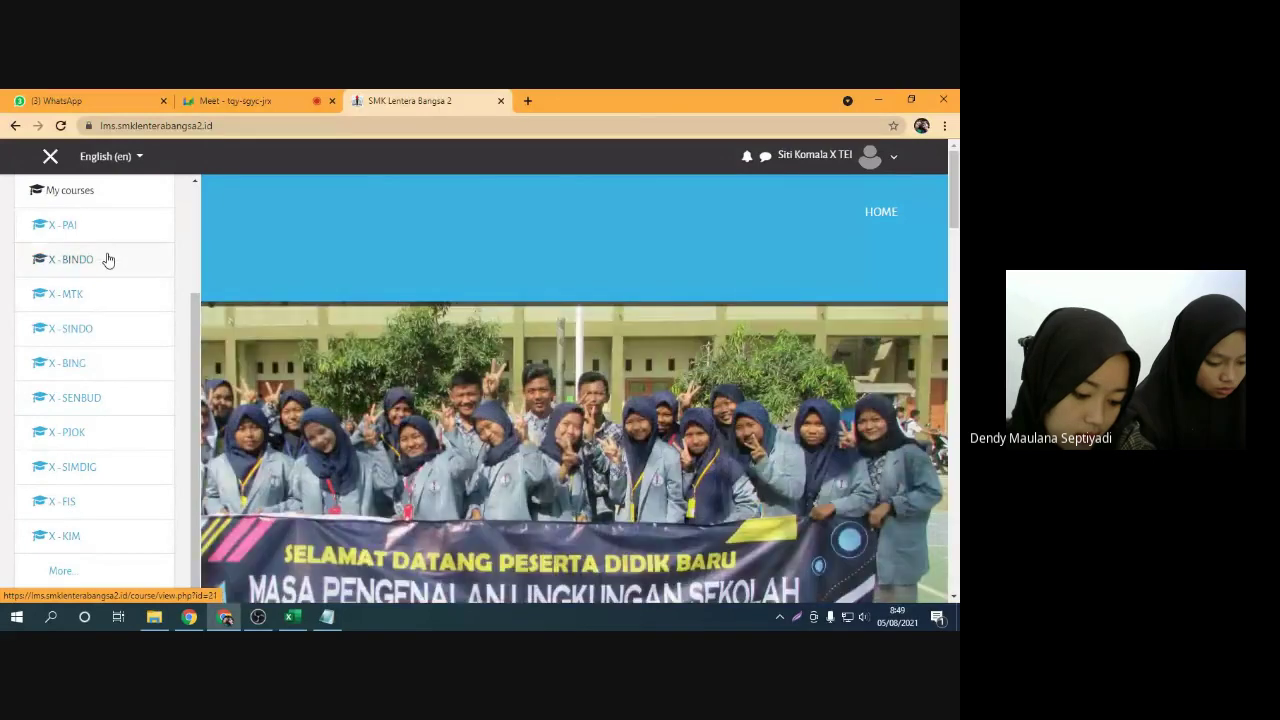
{"action": "scroll", "coordinate": [106, 486], "scroll_direction": "up", "scroll_amount": 4}
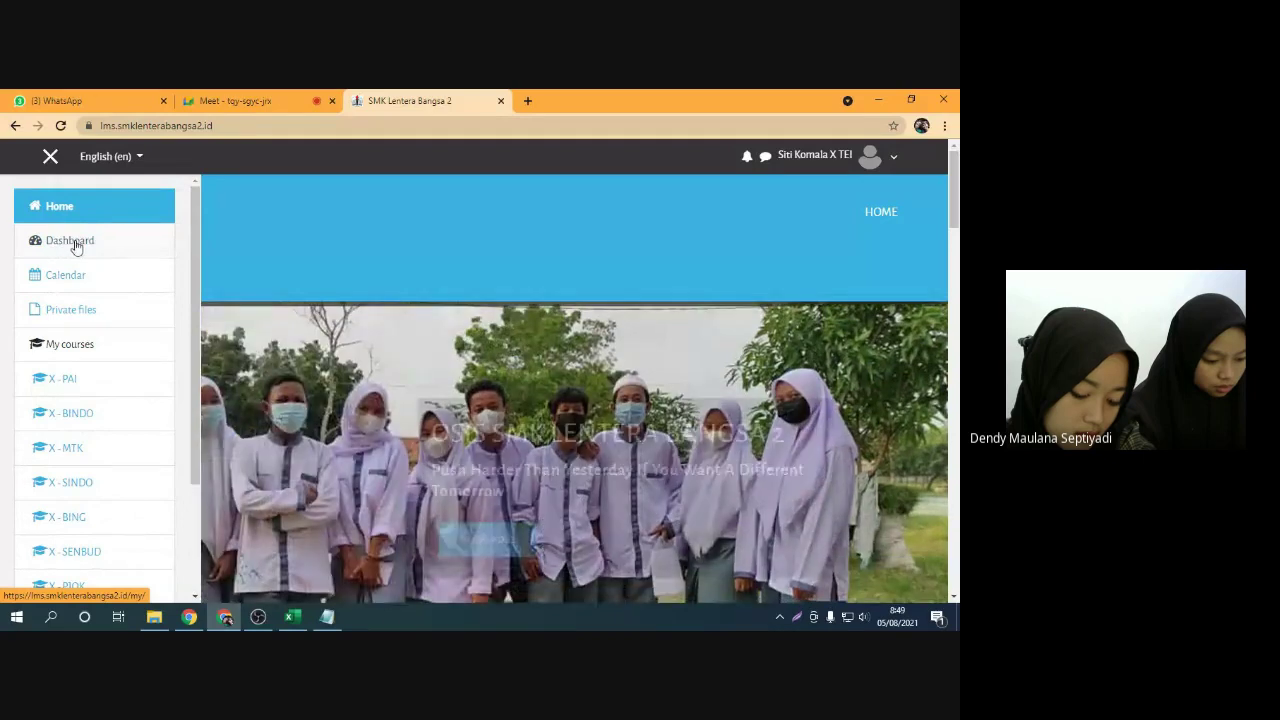
{"action": "left_click", "coordinate": [70, 244]}
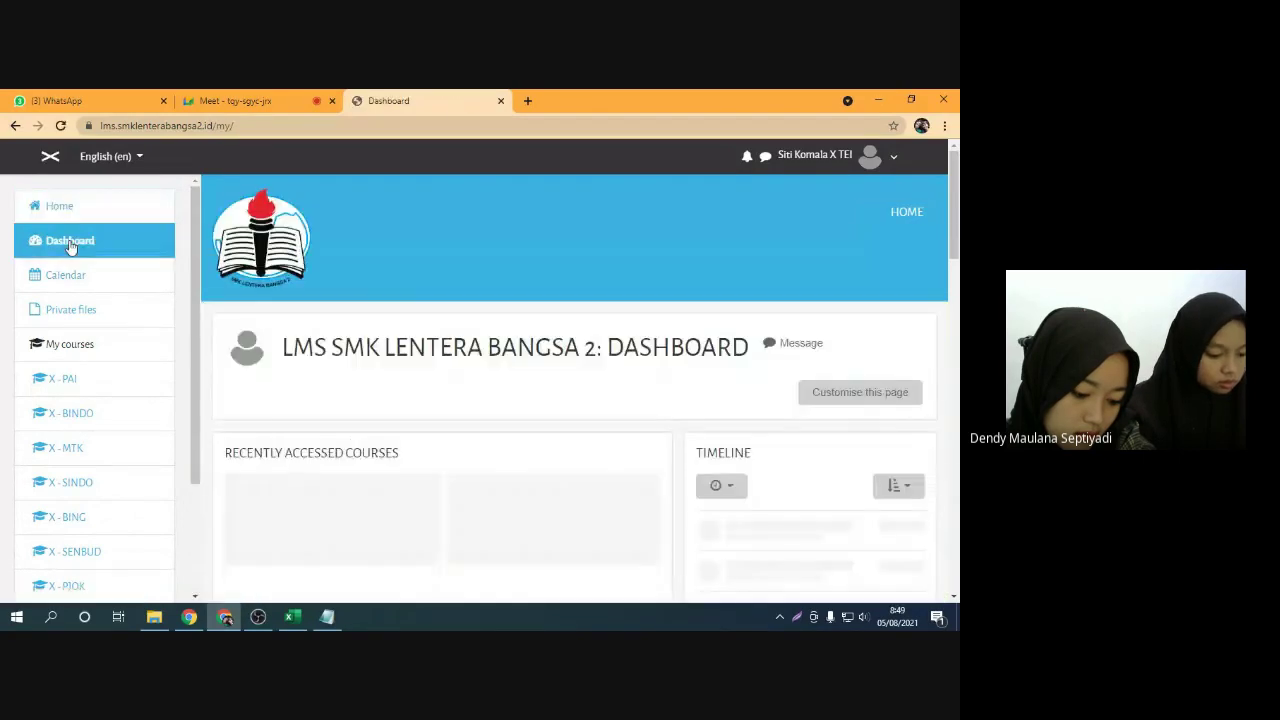
{"action": "left_click", "coordinate": [50, 158]}
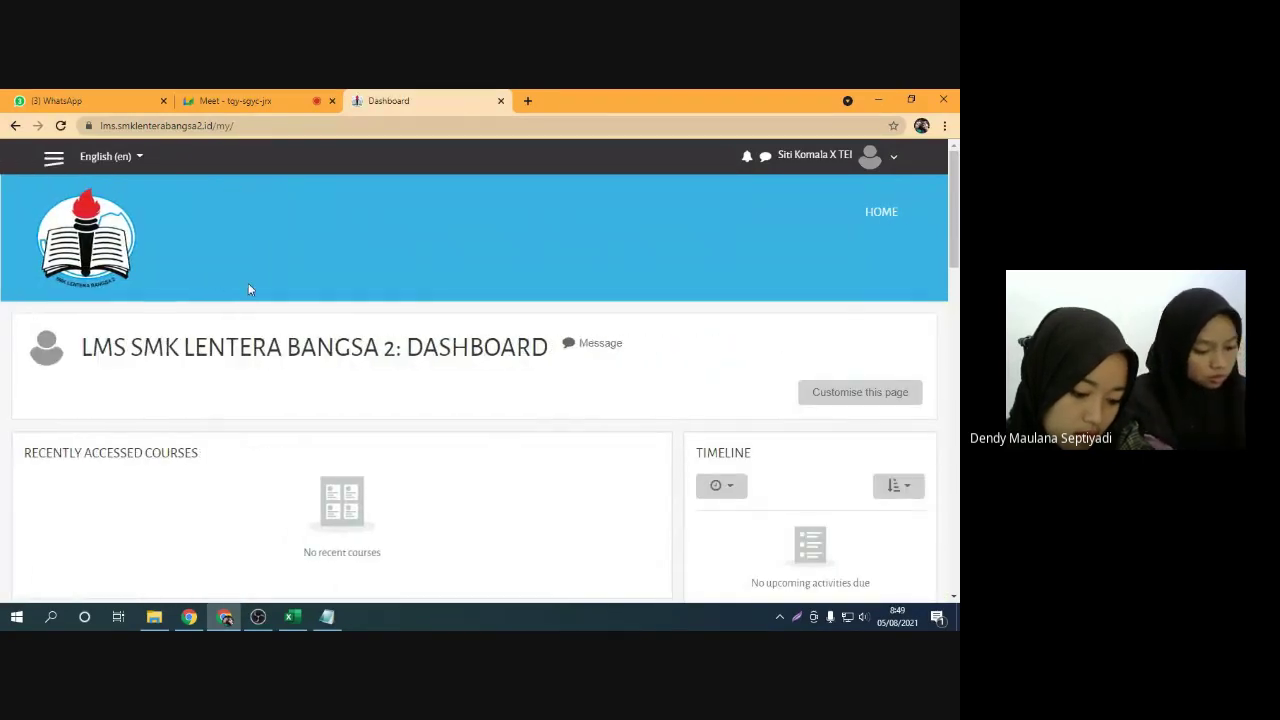
{"action": "scroll", "coordinate": [275, 333], "scroll_direction": "down", "scroll_amount": 3}
{"action": "scroll", "coordinate": [275, 333], "scroll_direction": "down", "scroll_amount": 5}
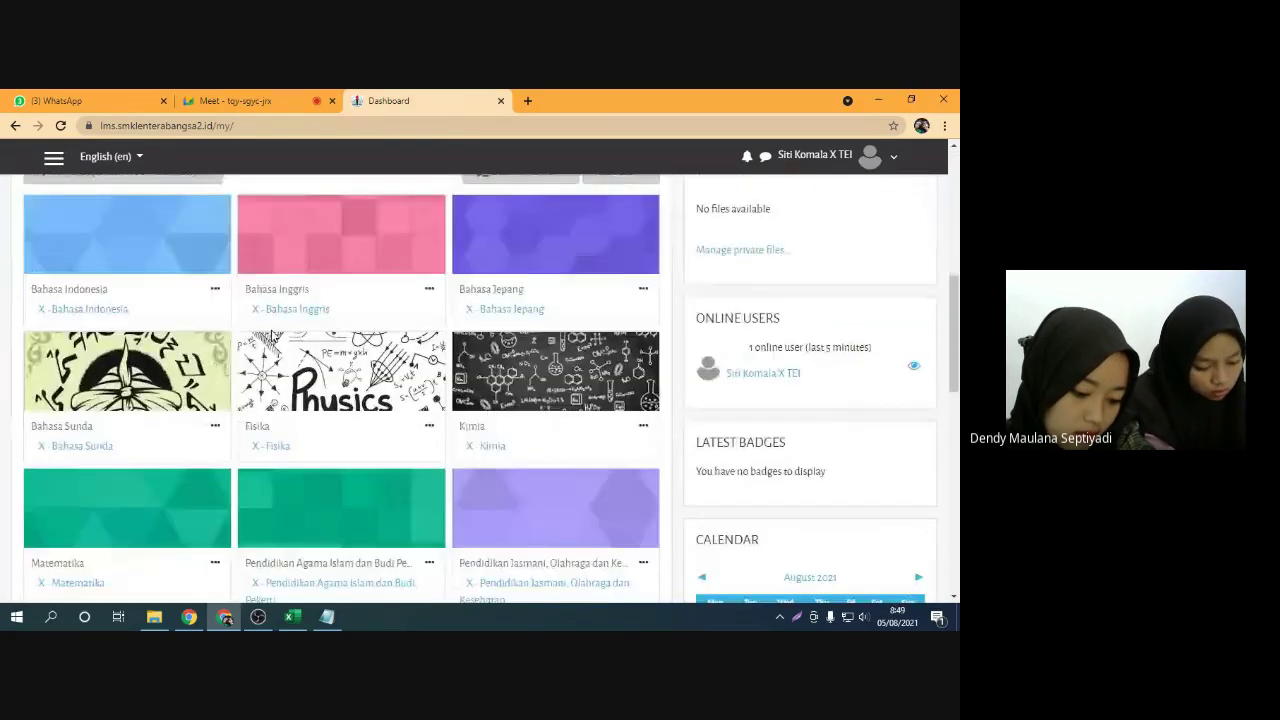
{"action": "scroll", "coordinate": [116, 259], "scroll_direction": "up", "scroll_amount": 1}
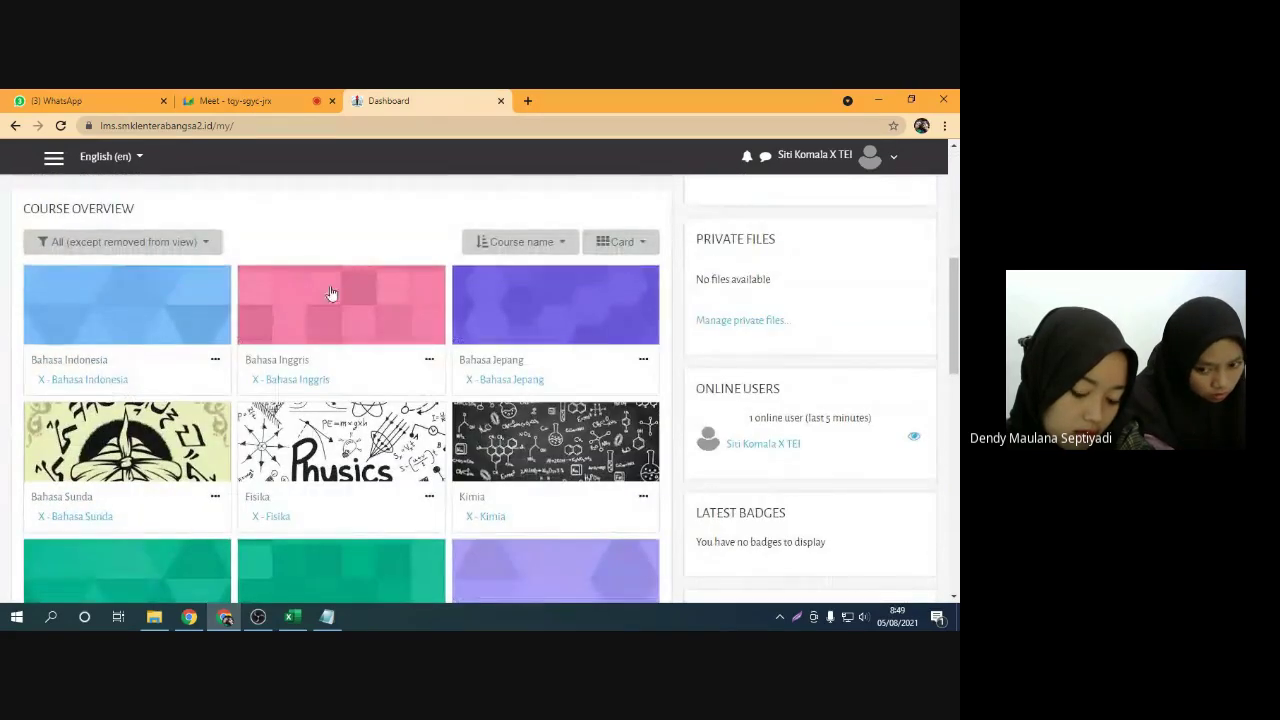
{"action": "left_click", "coordinate": [240, 101]}
{"action": "left_click", "coordinate": [634, 238]}
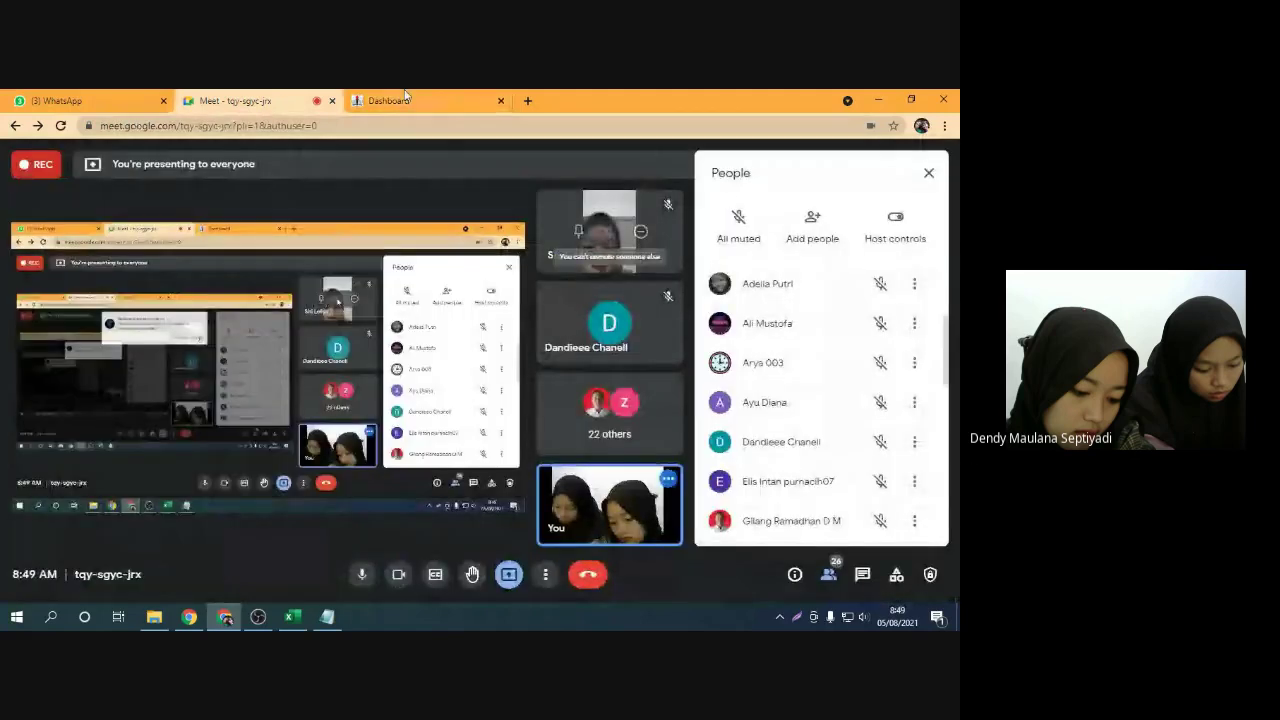
{"action": "left_click", "coordinate": [390, 101]}
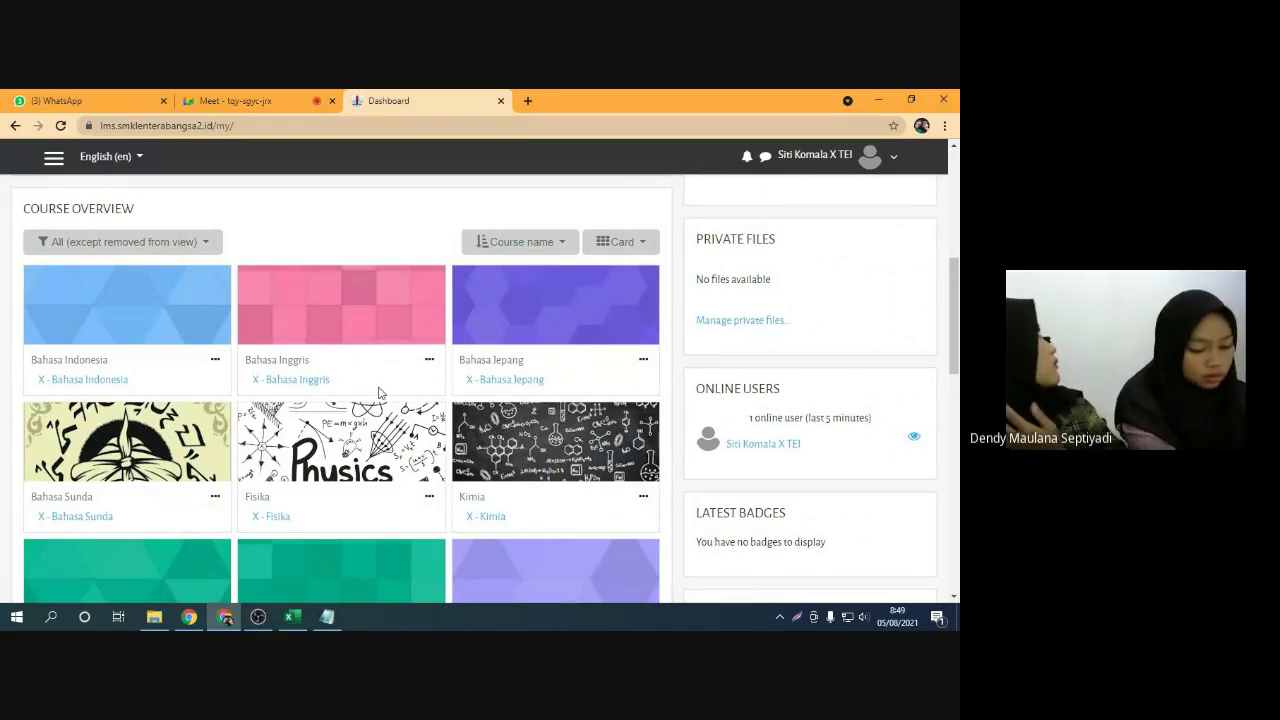
{"action": "scroll", "coordinate": [388, 393], "scroll_direction": "down", "scroll_amount": 1}
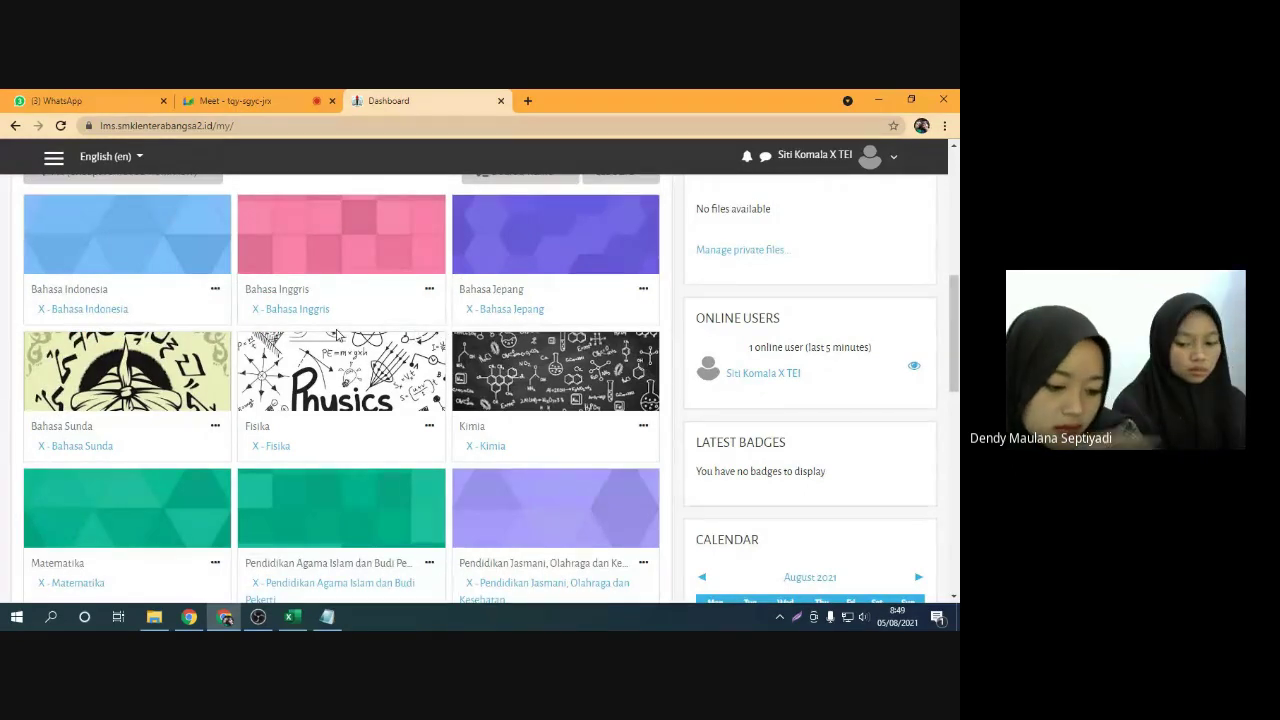
{"action": "scroll", "coordinate": [366, 340], "scroll_direction": "down", "scroll_amount": 4}
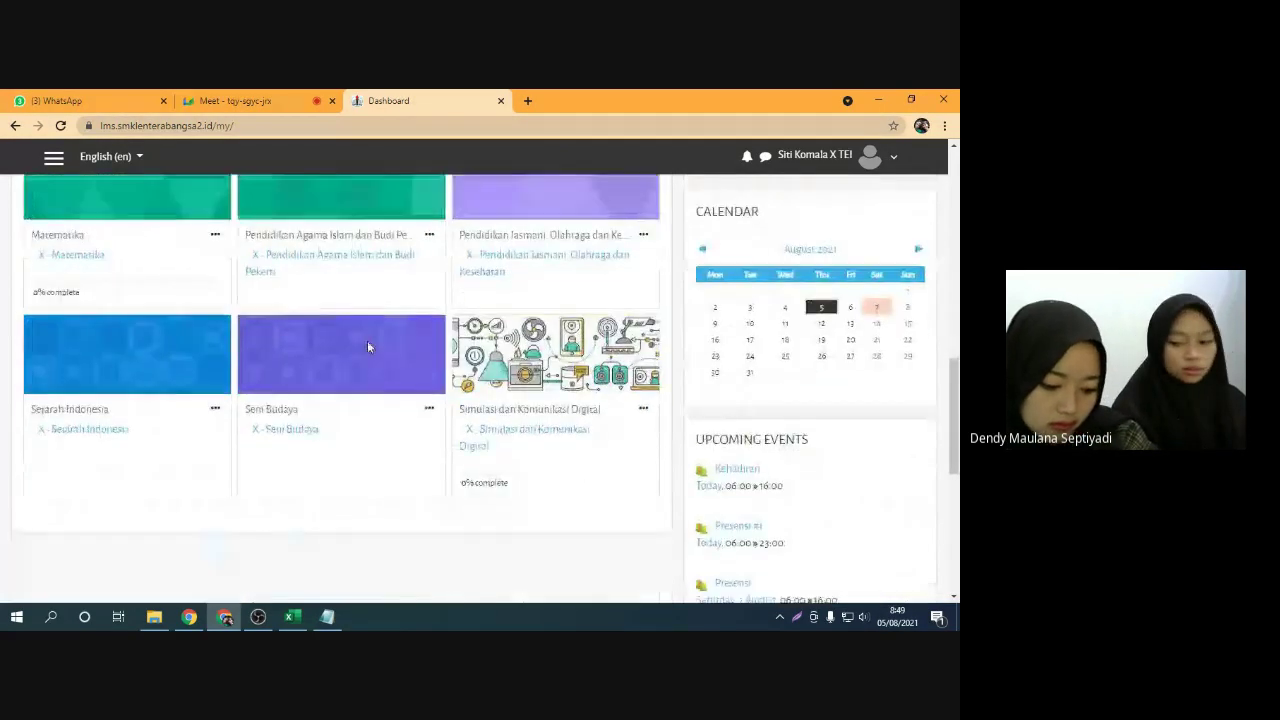
{"action": "scroll", "coordinate": [369, 348], "scroll_direction": "up", "scroll_amount": 4}
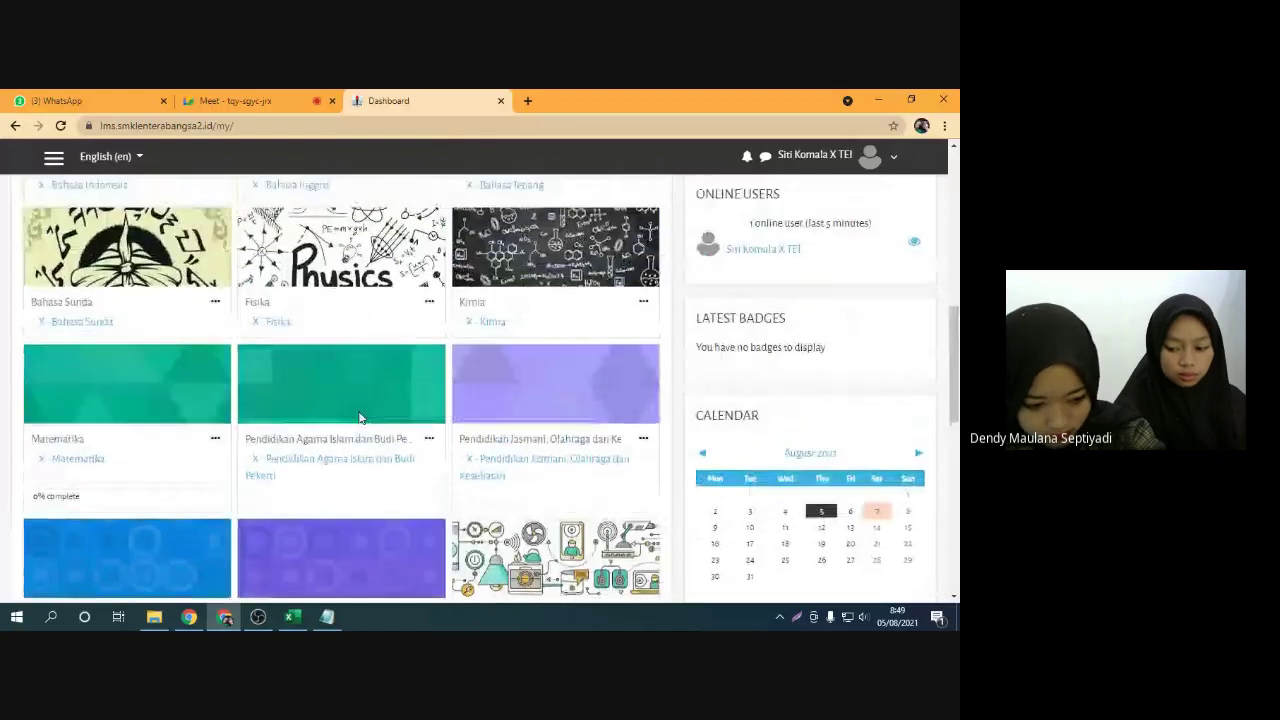
{"action": "scroll", "coordinate": [322, 318], "scroll_direction": "up", "scroll_amount": 2}
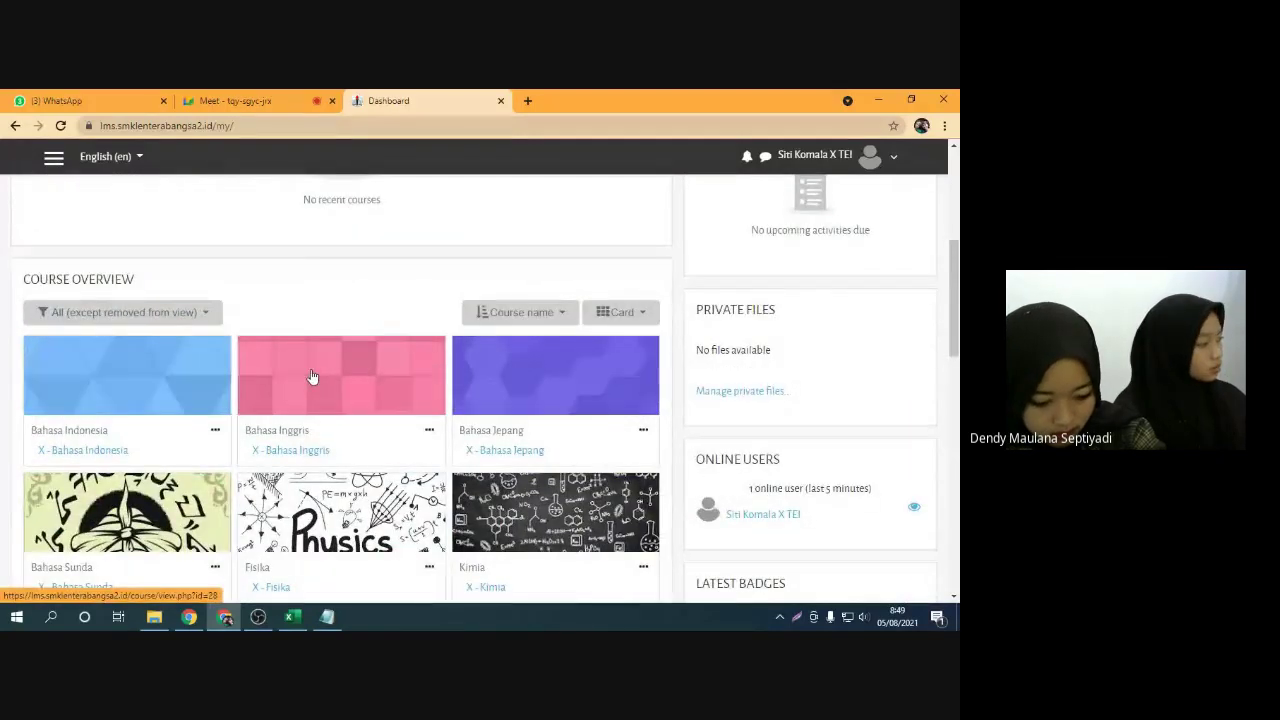
{"action": "scroll", "coordinate": [312, 376], "scroll_direction": "down", "scroll_amount": 2}
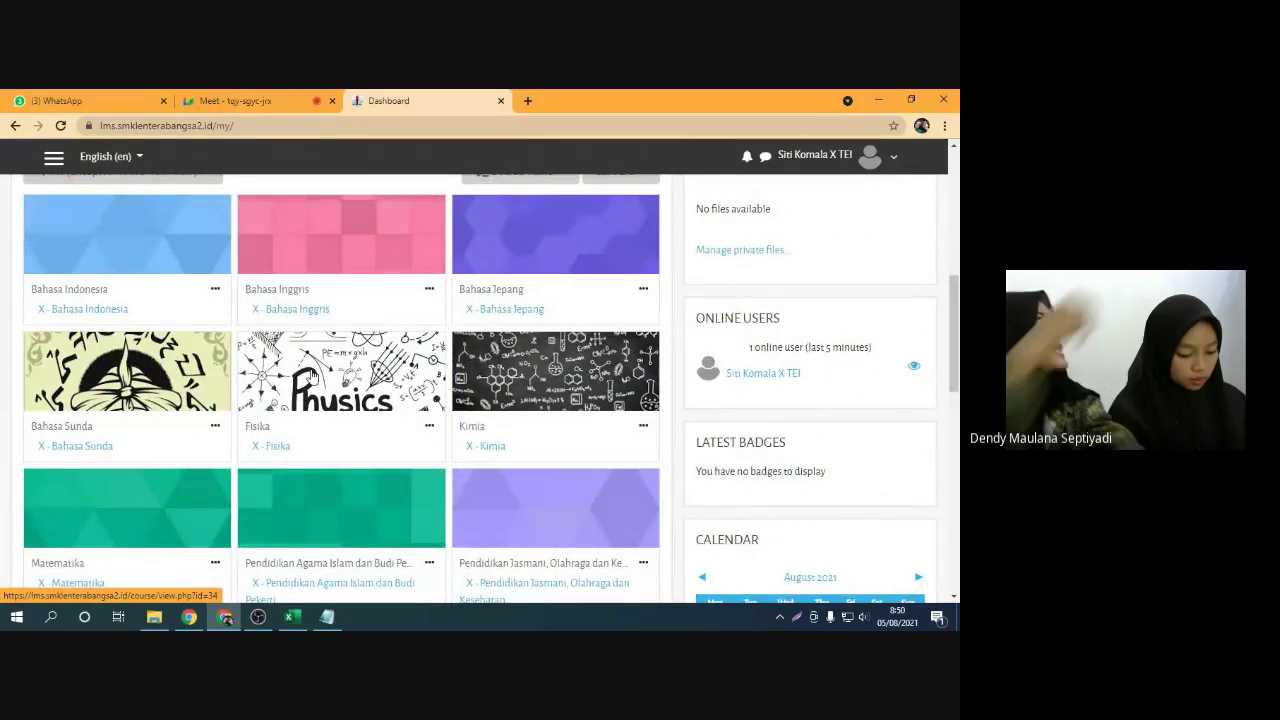
{"action": "scroll", "coordinate": [313, 374], "scroll_direction": "up", "scroll_amount": 3}
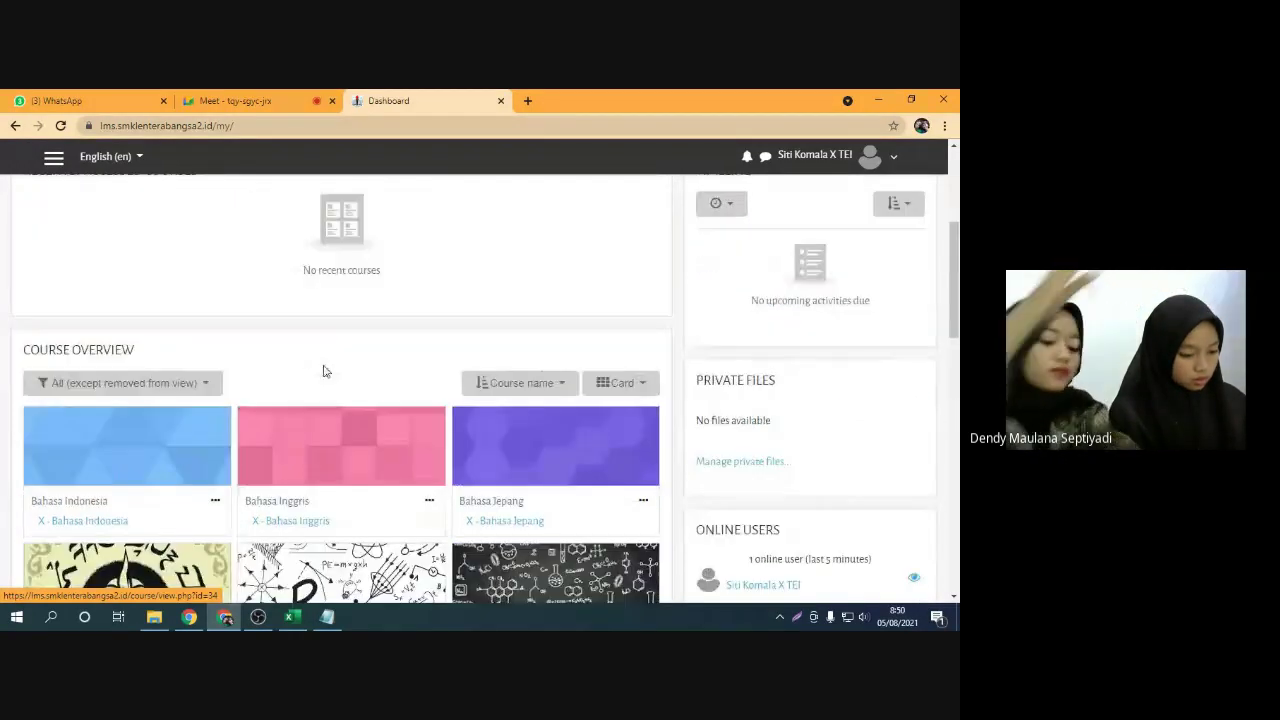
{"action": "scroll", "coordinate": [323, 369], "scroll_direction": "down", "scroll_amount": 1}
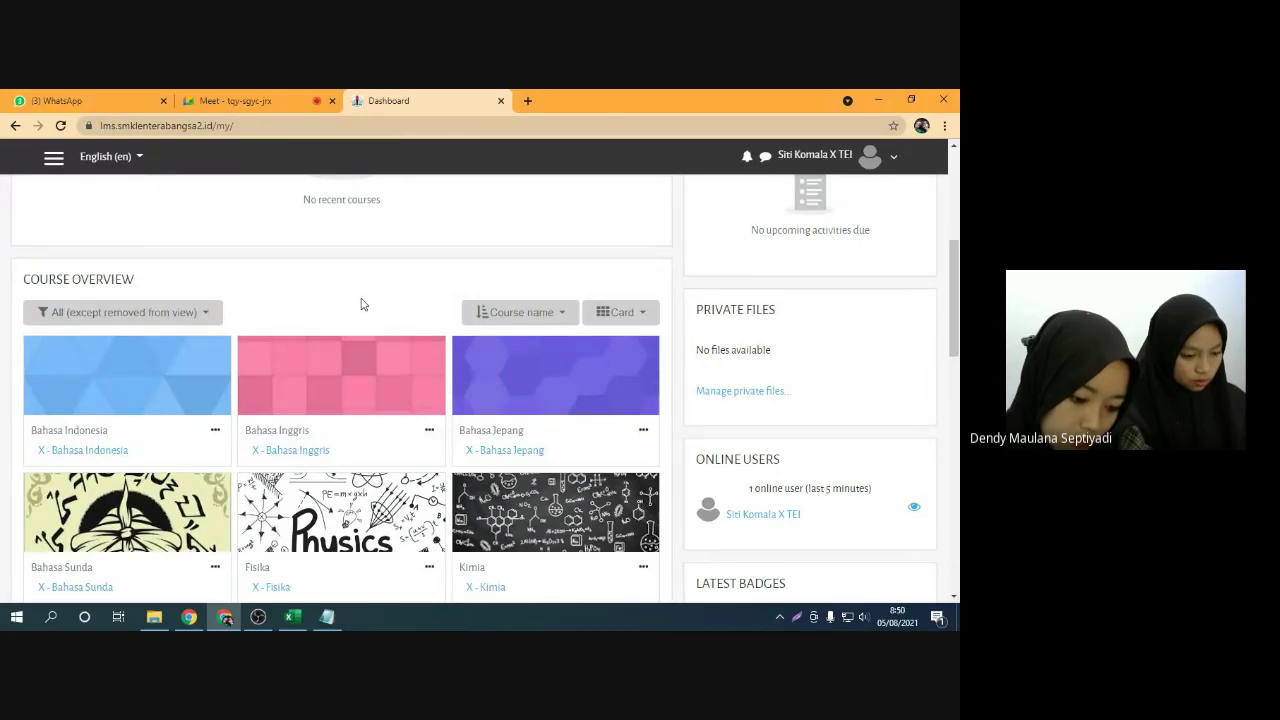
{"action": "scroll", "coordinate": [397, 327], "scroll_direction": "down", "scroll_amount": 1}
{"action": "scroll", "coordinate": [397, 327], "scroll_direction": "down", "scroll_amount": 3}
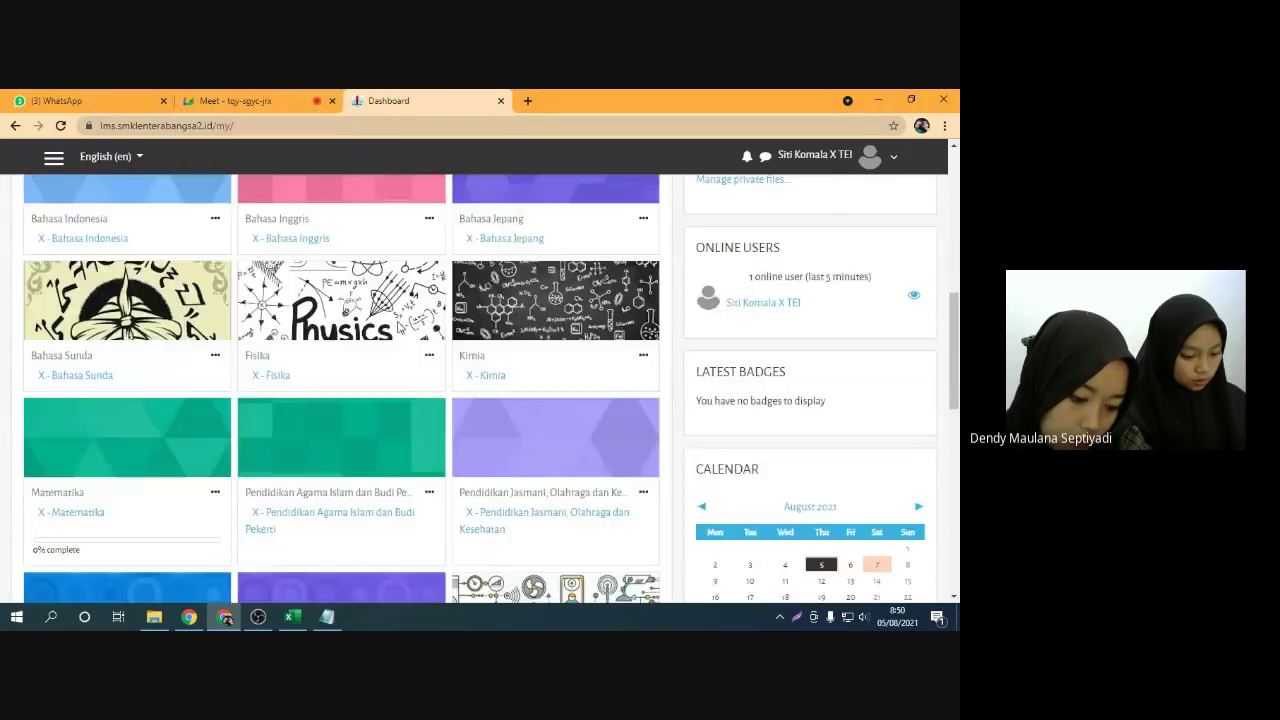
{"action": "scroll", "coordinate": [330, 270], "scroll_direction": "up", "scroll_amount": 1}
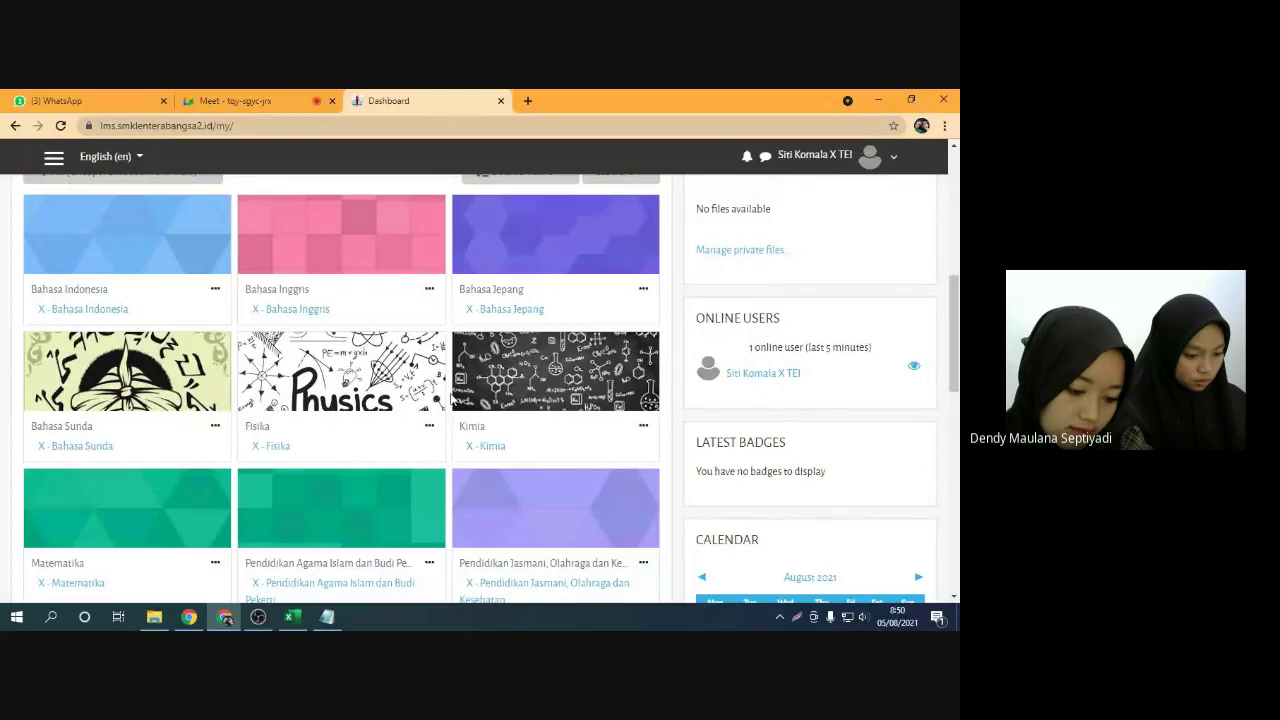
{"action": "scroll", "coordinate": [452, 398], "scroll_direction": "down", "scroll_amount": 4}
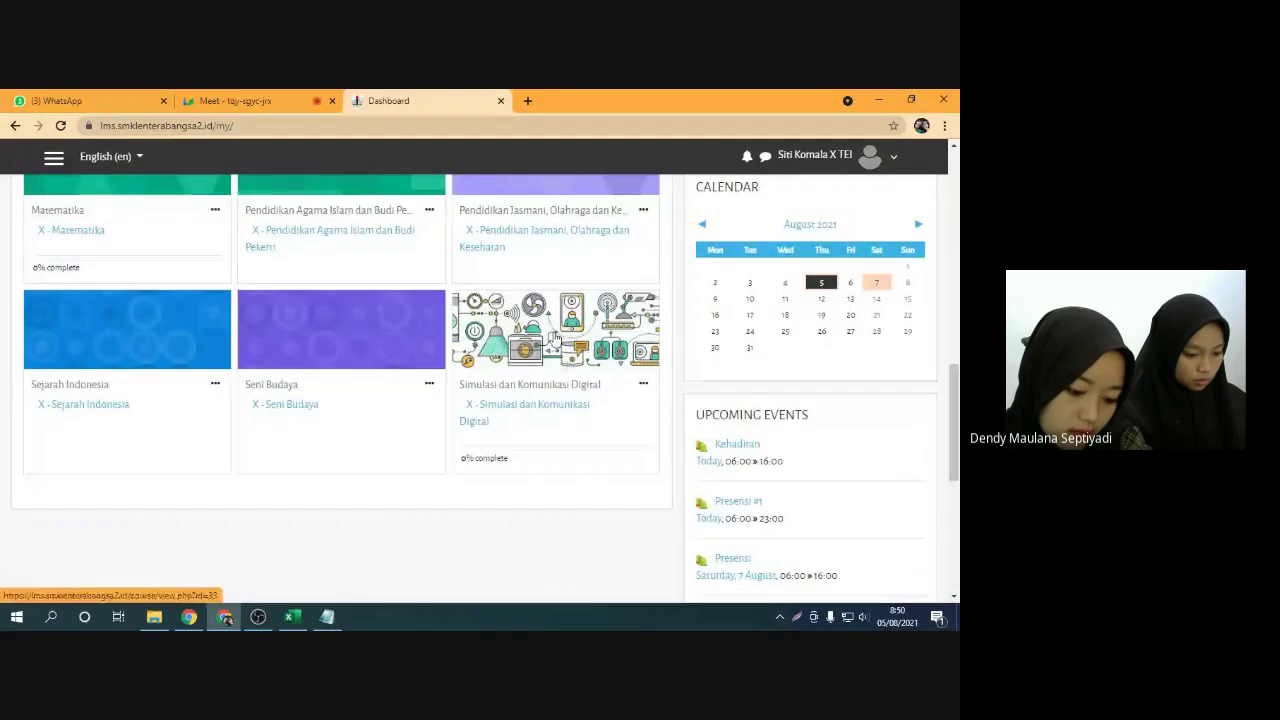
Mute the microphone in Google Meet and return to the Moodle Dashboard
{"action": "left_click", "coordinate": [286, 99]}
{"action": "left_click", "coordinate": [361, 574]}
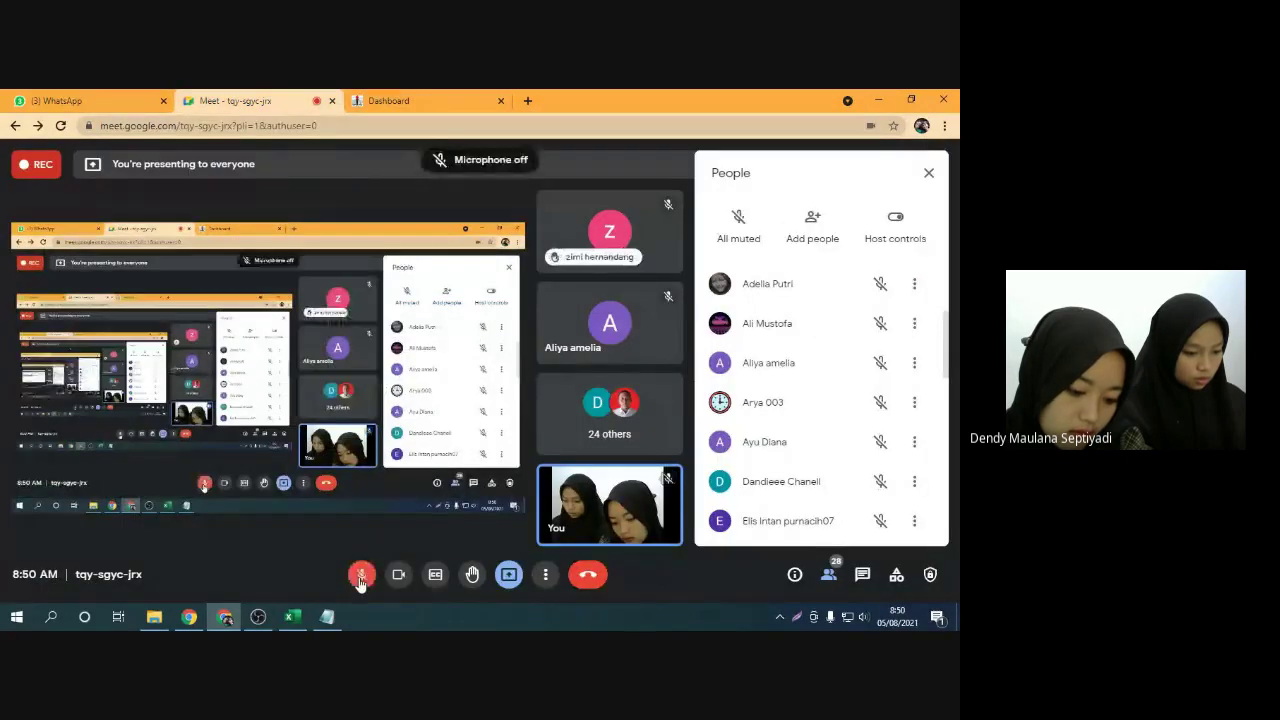
{"action": "left_click", "coordinate": [388, 100]}
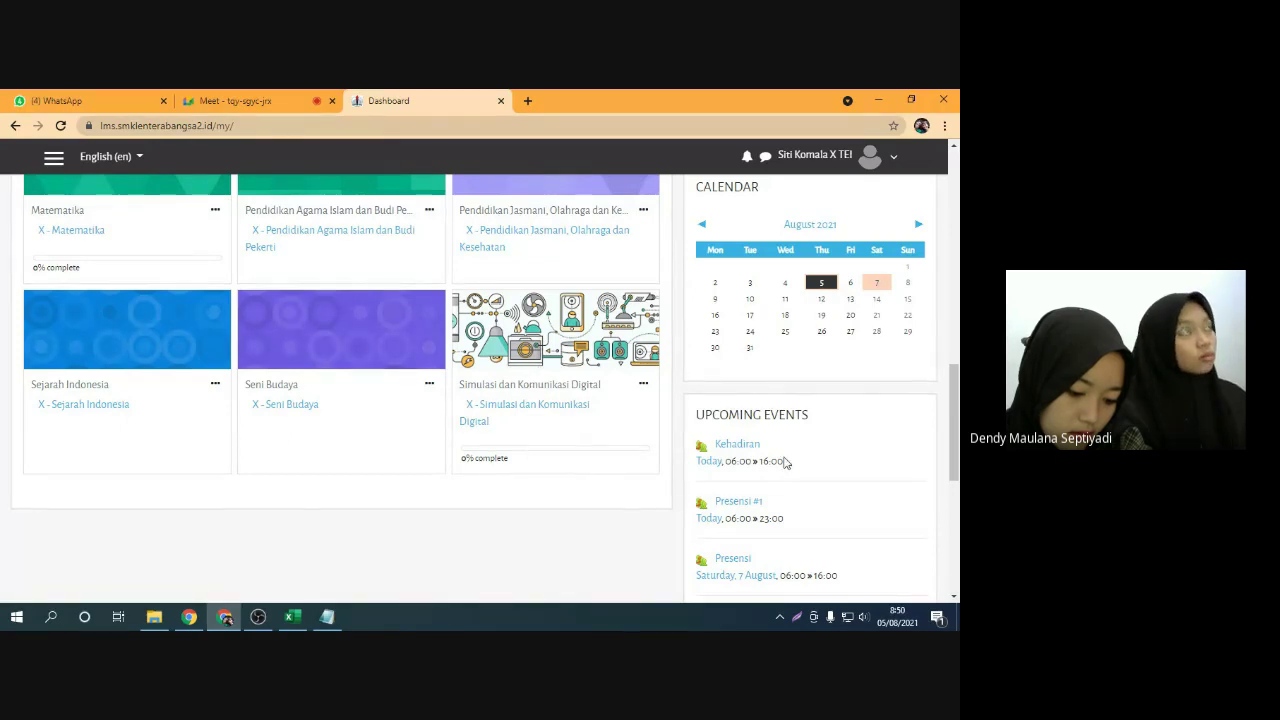
Admit a waiting guest into the Meet call and return to the Dashboard
{"action": "scroll", "coordinate": [789, 457], "scroll_direction": "down", "scroll_amount": 4}
{"action": "scroll", "coordinate": [793, 354], "scroll_direction": "up", "scroll_amount": 6}
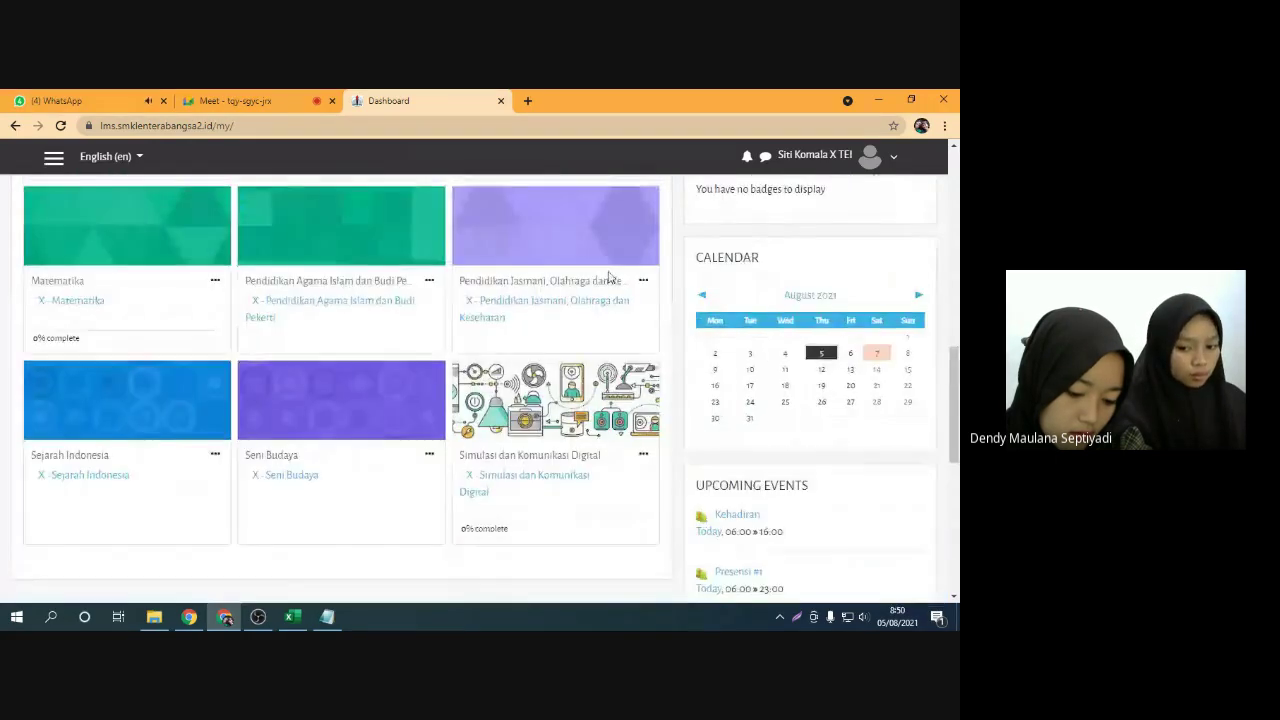
{"action": "scroll", "coordinate": [774, 397], "scroll_direction": "up", "scroll_amount": 3}
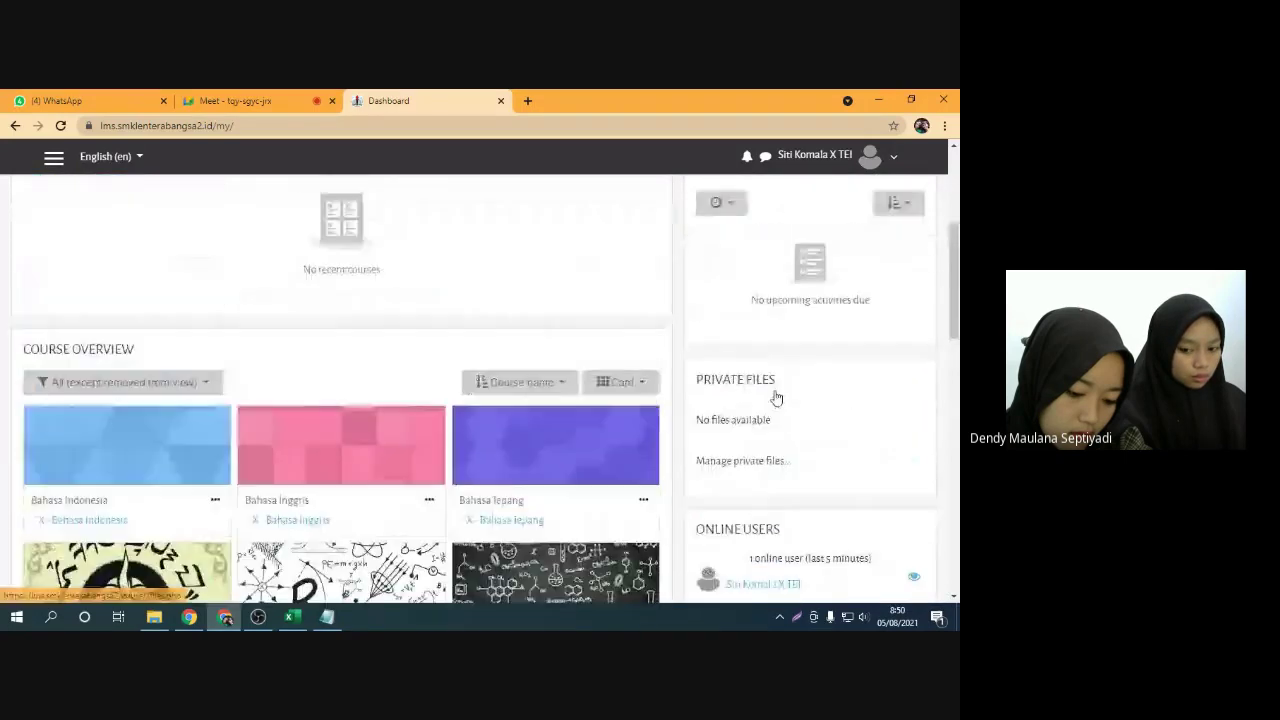
{"action": "scroll", "coordinate": [778, 277], "scroll_direction": "down", "scroll_amount": 9}
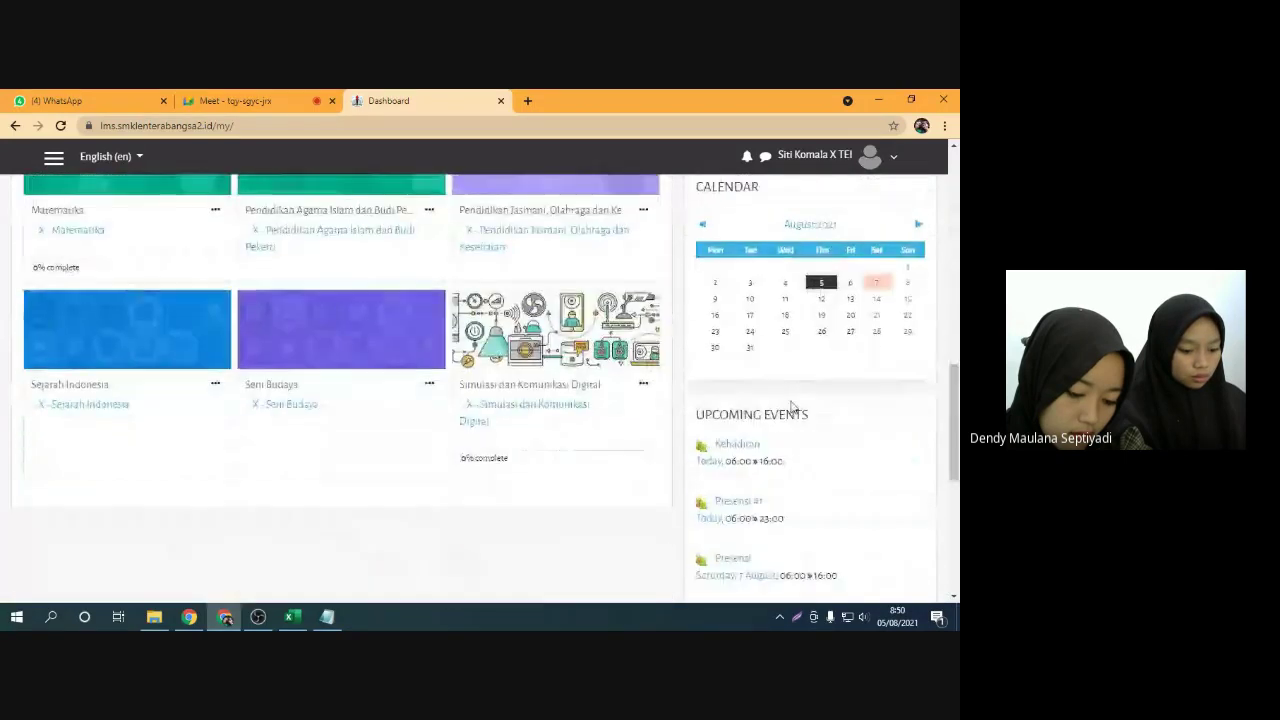
{"action": "scroll", "coordinate": [805, 370], "scroll_direction": "down", "scroll_amount": 1}
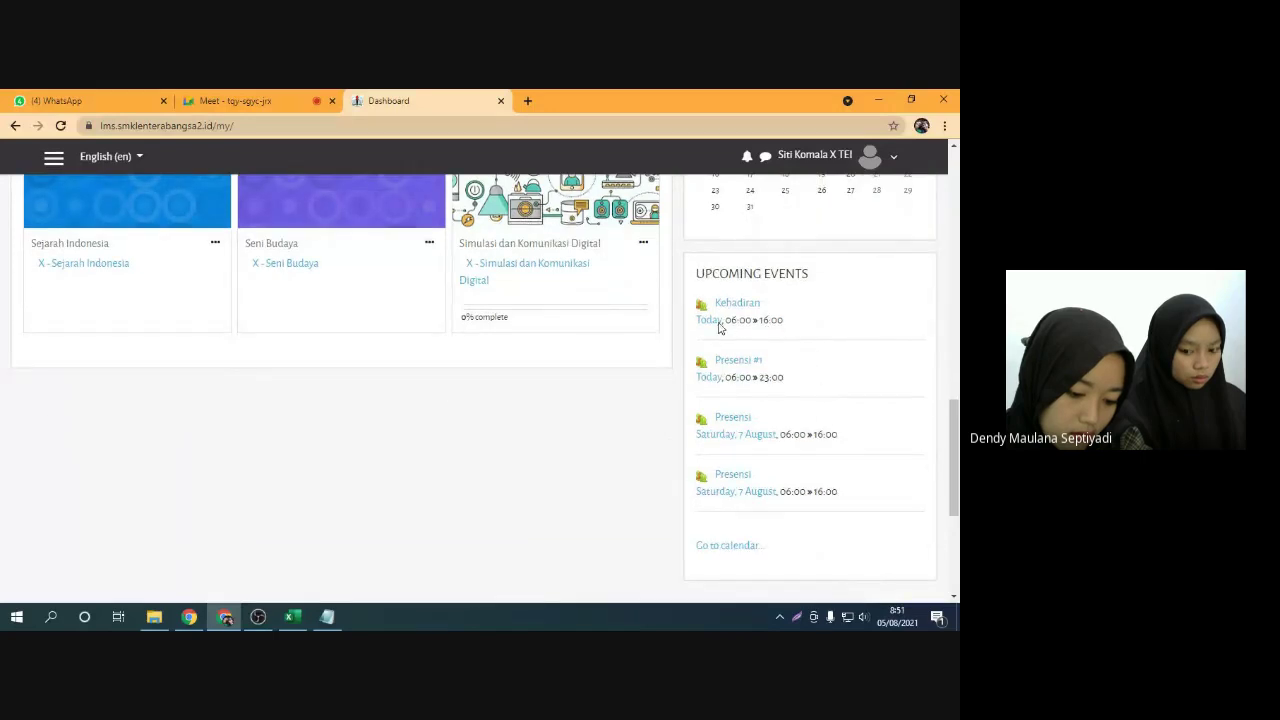
{"action": "left_click", "coordinate": [235, 100]}
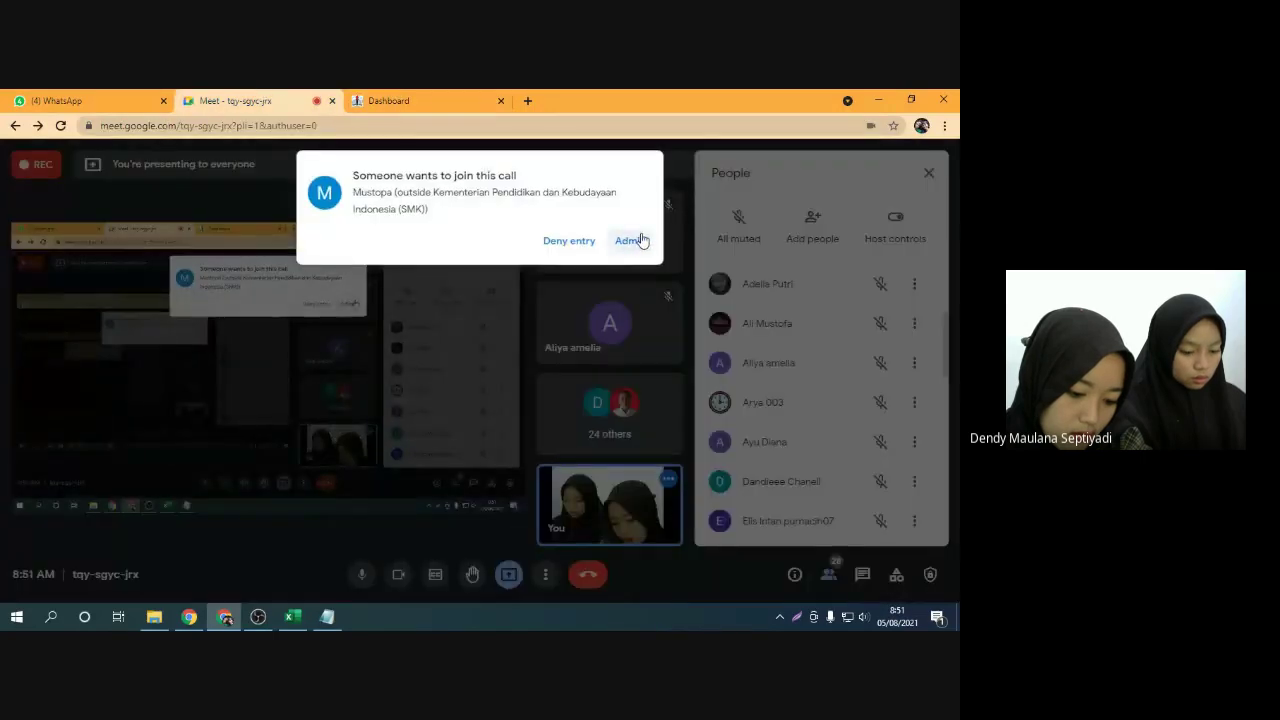
{"action": "left_click", "coordinate": [638, 240]}
{"action": "left_click", "coordinate": [452, 102]}
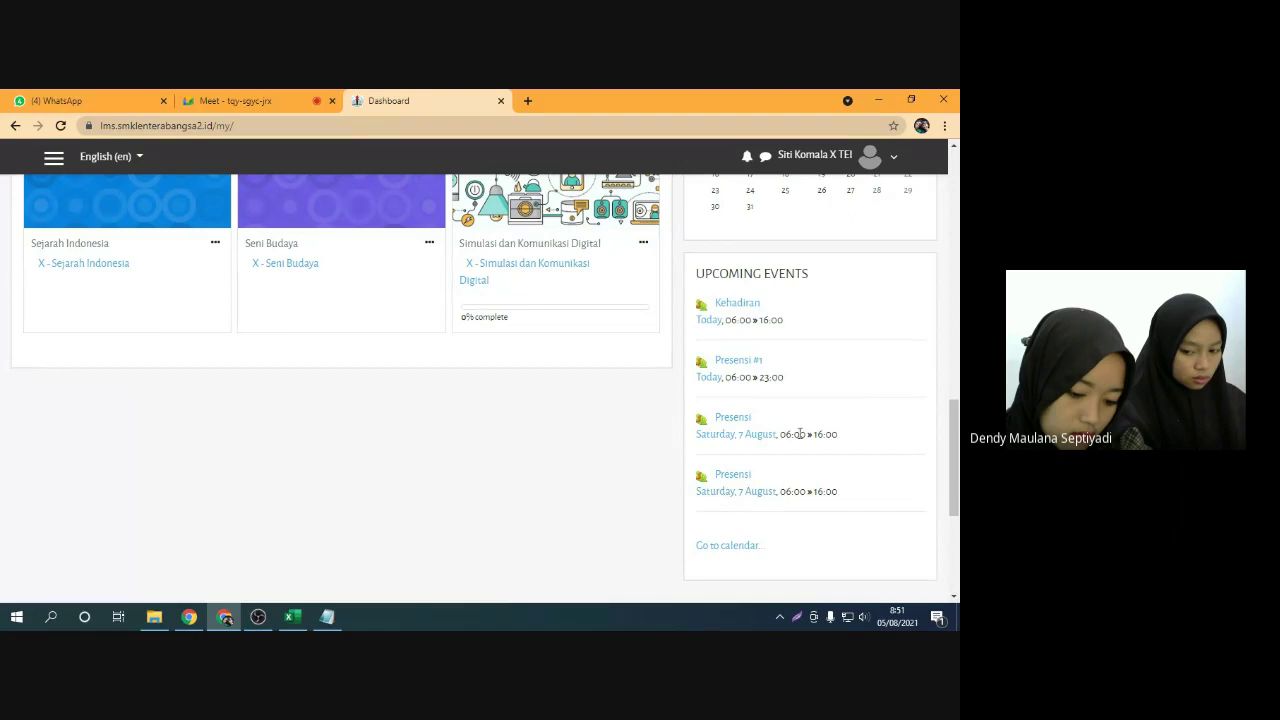
Browse the Dashboard course cards, accepting another Meet join request in between
{"action": "scroll", "coordinate": [803, 440], "scroll_direction": "up", "scroll_amount": 2}
{"action": "mouse_move", "coordinate": [883, 287]}
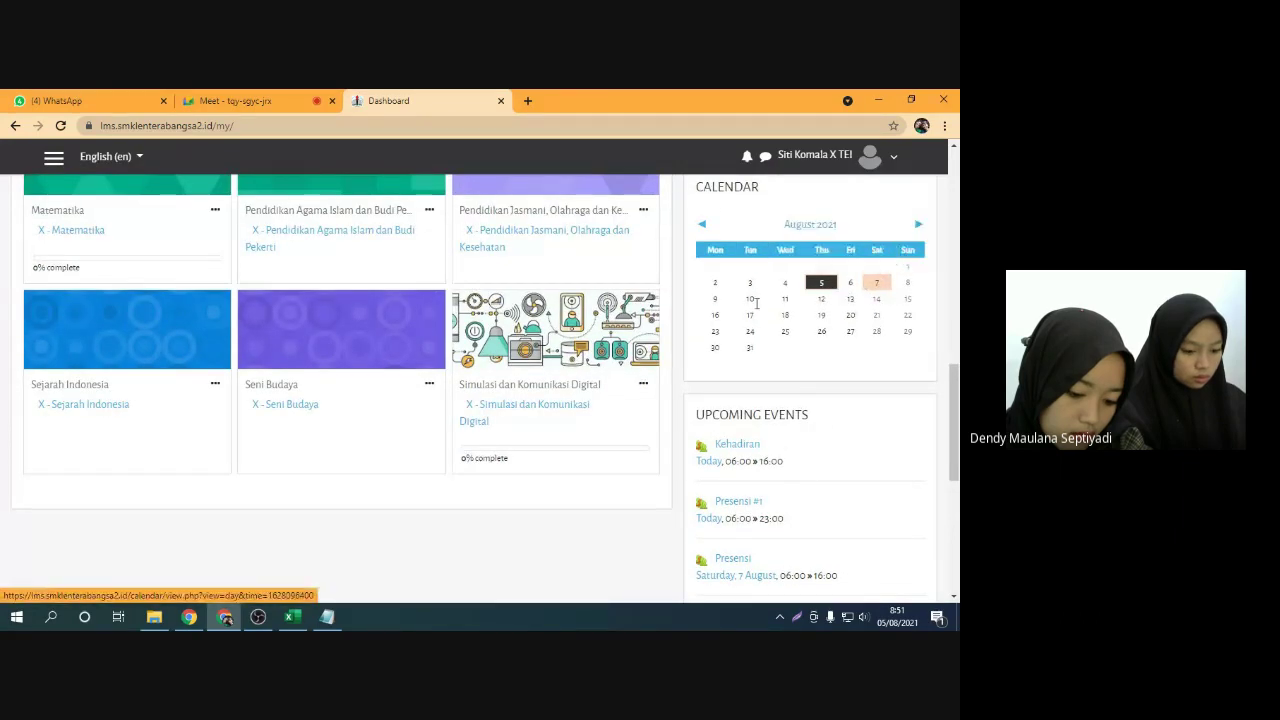
{"action": "scroll", "coordinate": [756, 302], "scroll_direction": "up", "scroll_amount": 1}
{"action": "mouse_move", "coordinate": [826, 358]}
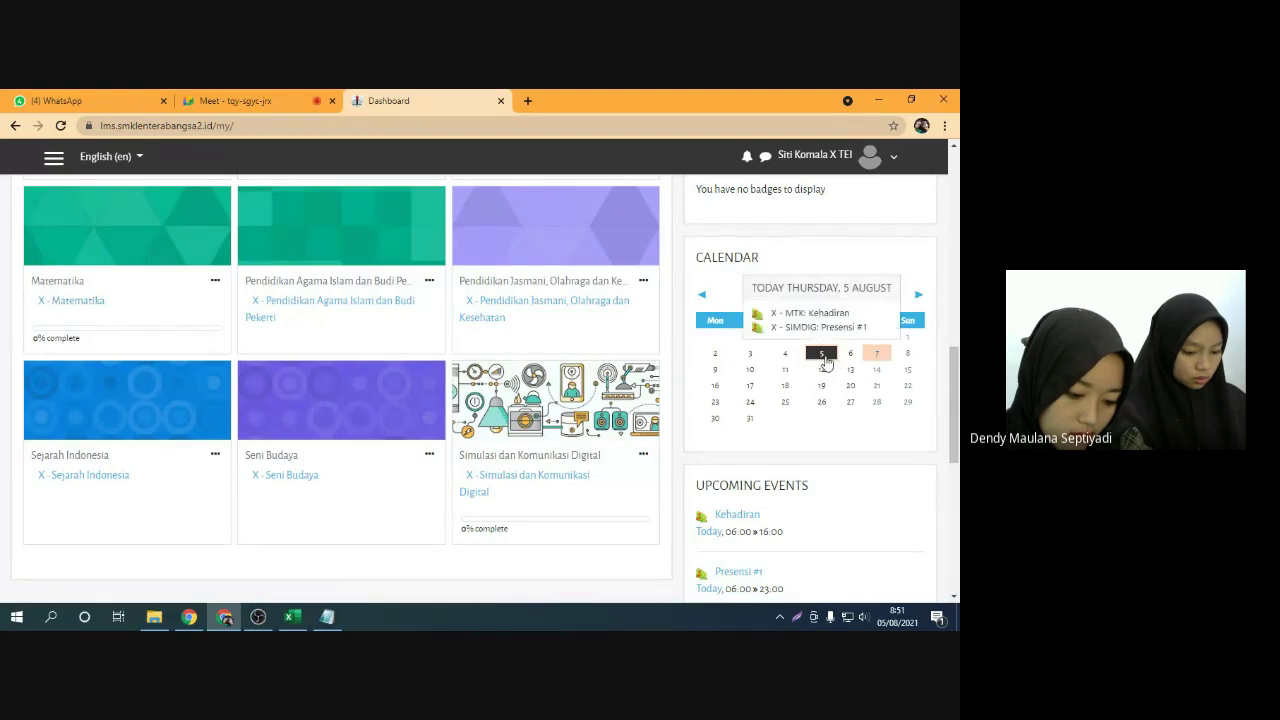
{"action": "left_click", "coordinate": [285, 97]}
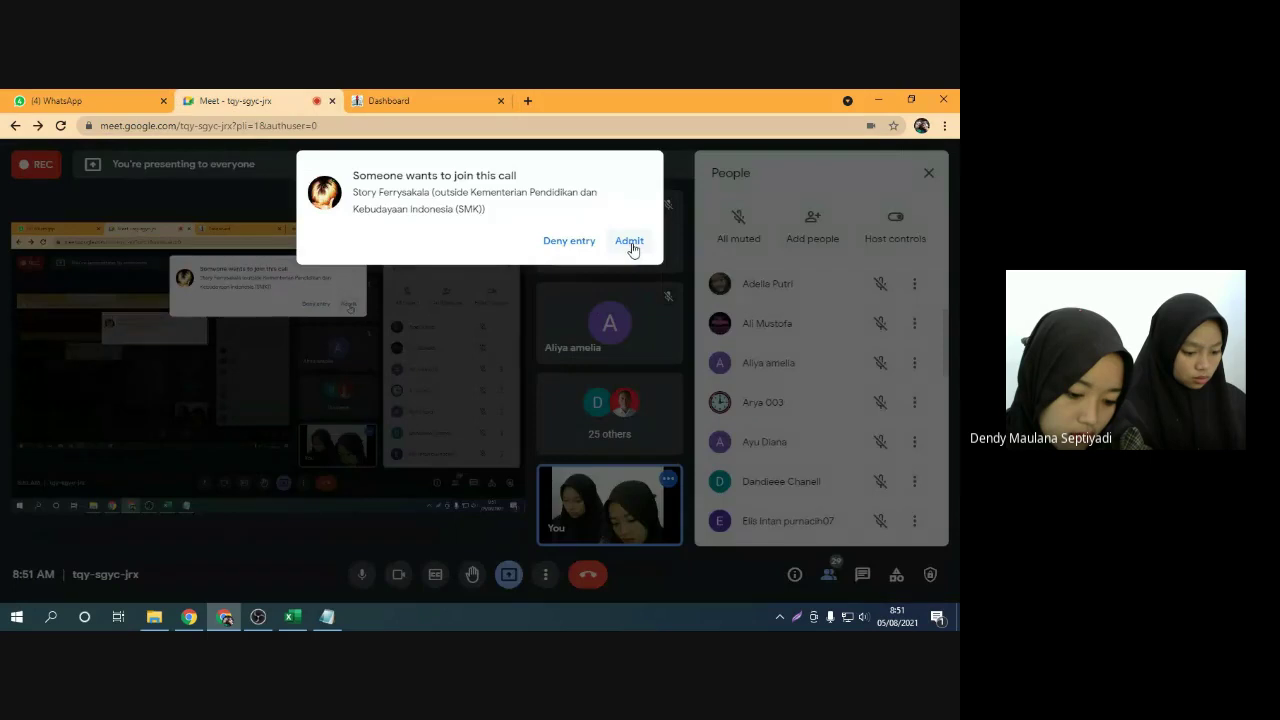
{"action": "left_click", "coordinate": [631, 243]}
{"action": "left_click", "coordinate": [388, 100]}
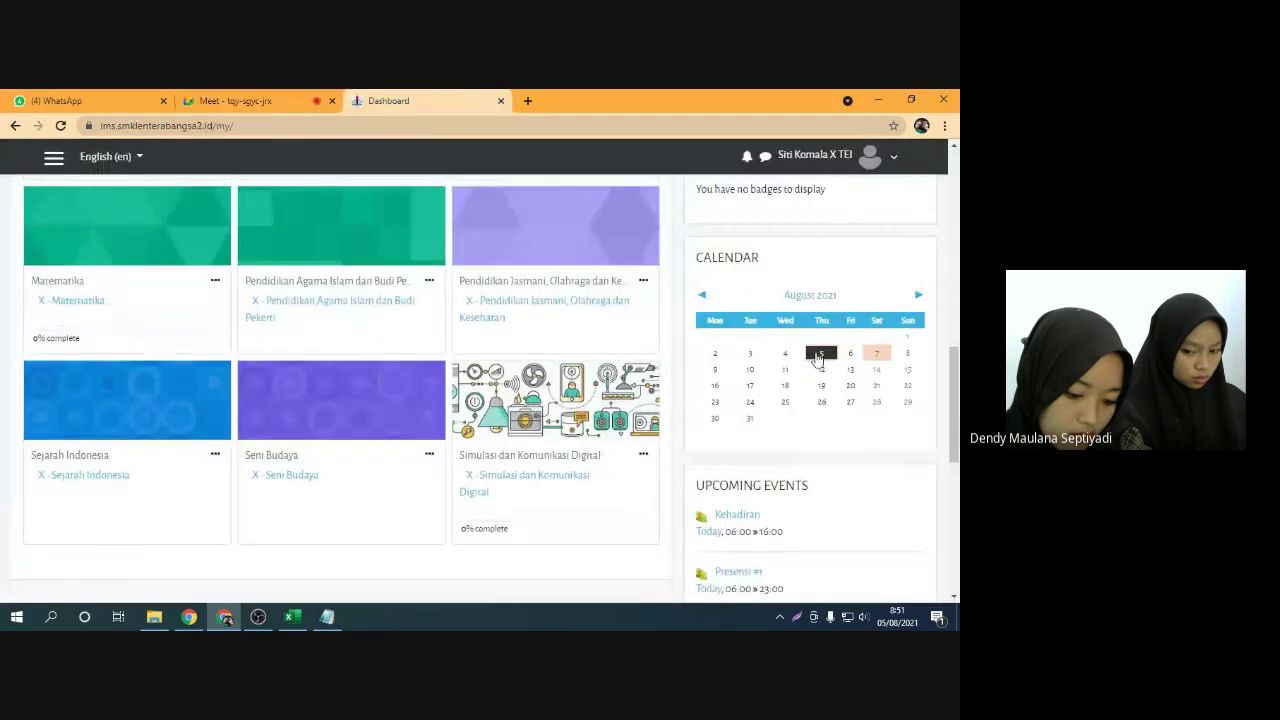
Open the X - Simulasi dan Komunikasi Digital course from its Dashboard card
{"action": "mouse_move", "coordinate": [822, 358]}
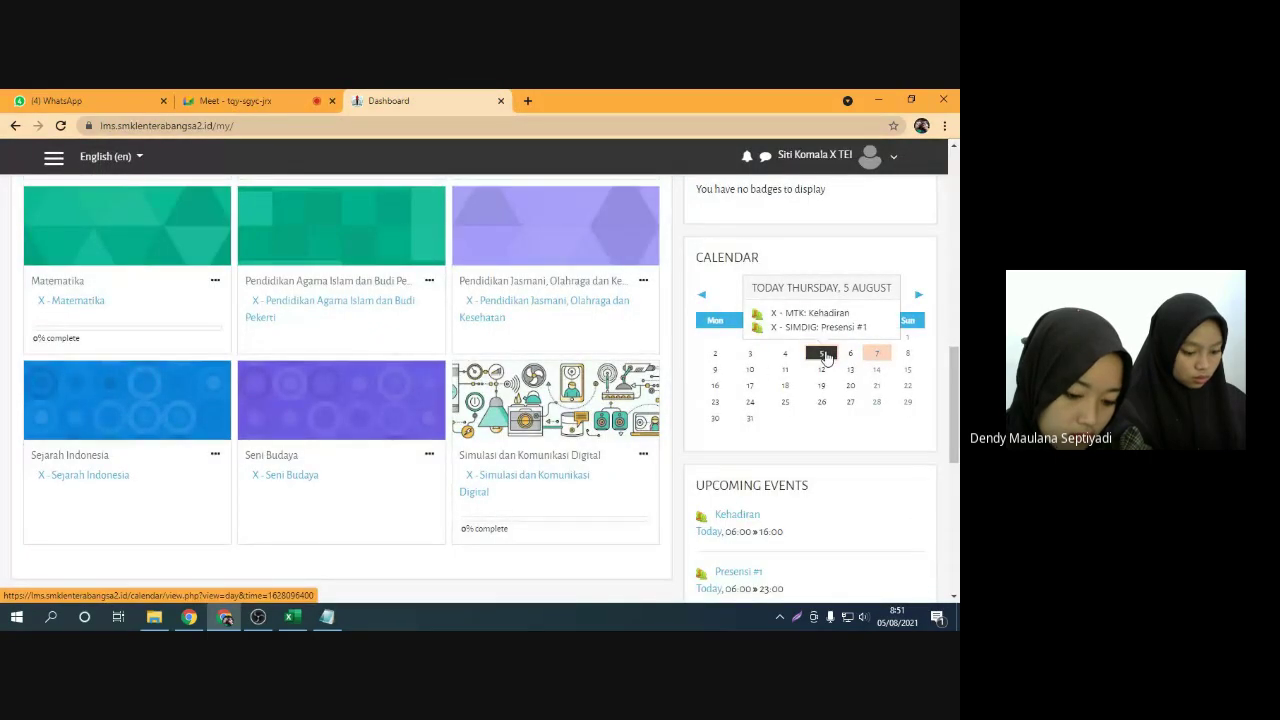
{"action": "mouse_move", "coordinate": [879, 360]}
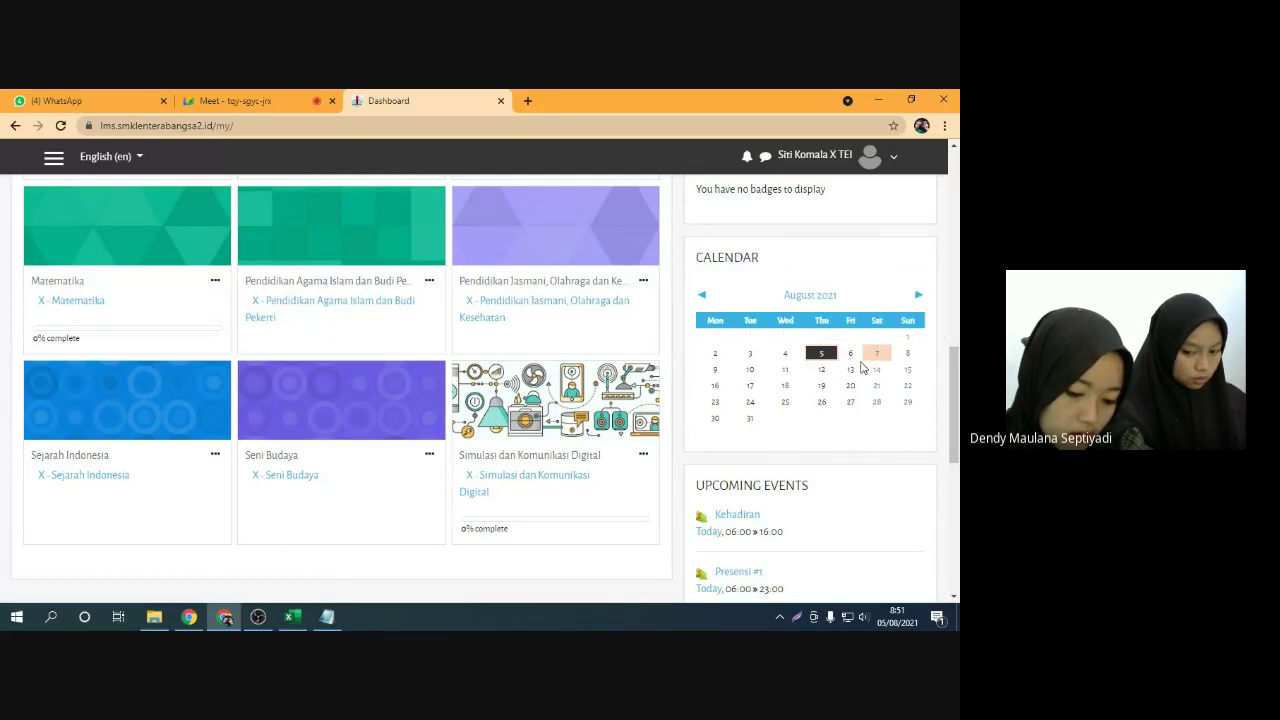
{"action": "scroll", "coordinate": [776, 450], "scroll_direction": "down", "scroll_amount": 3}
{"action": "scroll", "coordinate": [795, 443], "scroll_direction": "up", "scroll_amount": 4}
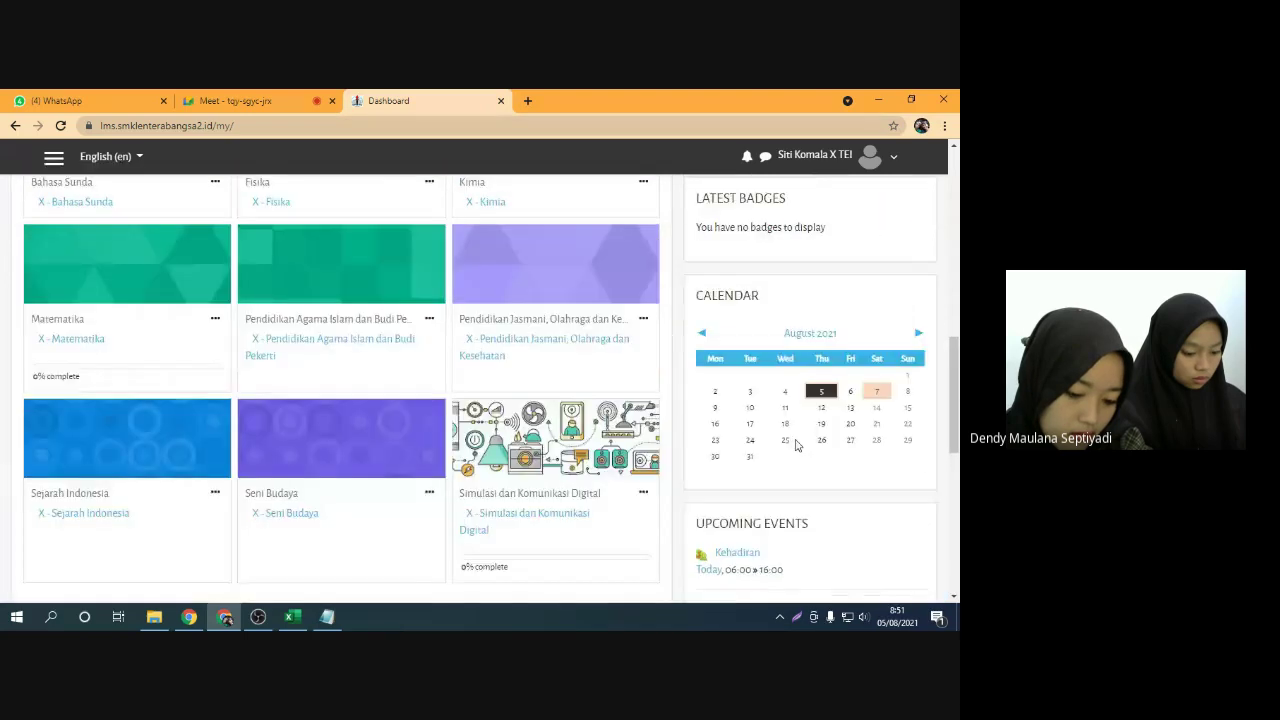
{"action": "scroll", "coordinate": [796, 444], "scroll_direction": "down", "scroll_amount": 2}
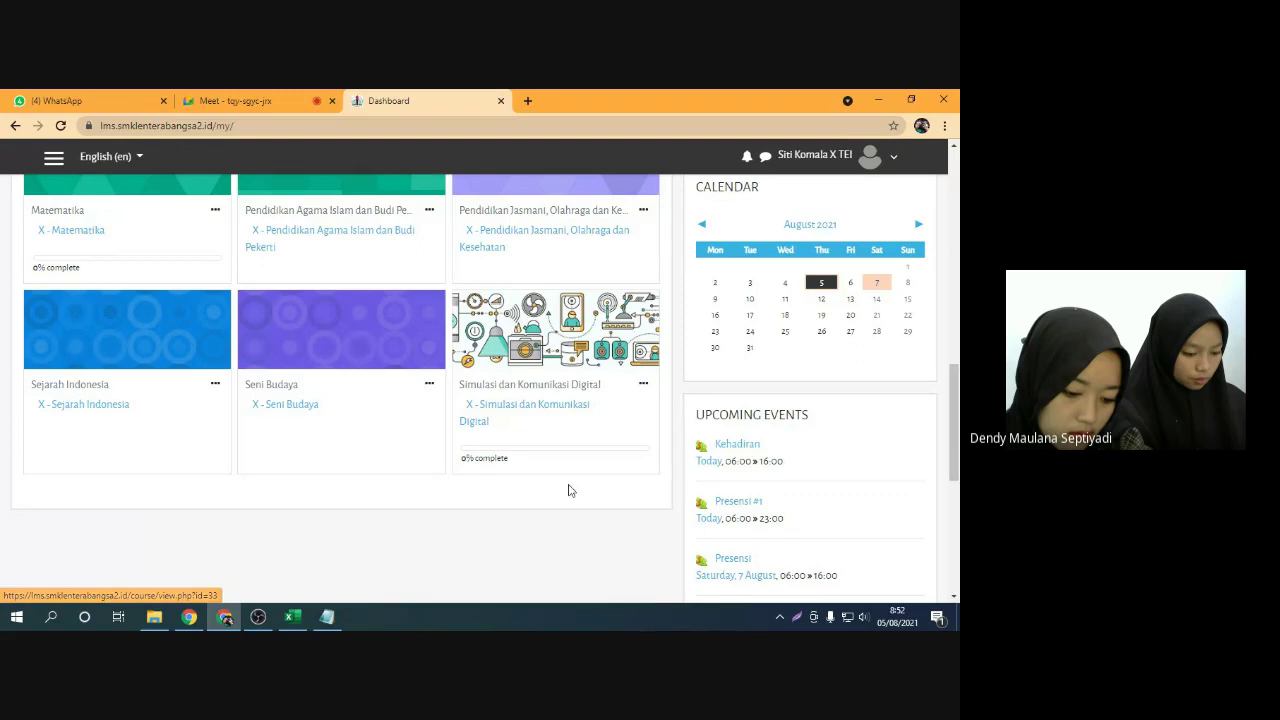
{"action": "left_click", "coordinate": [518, 410]}
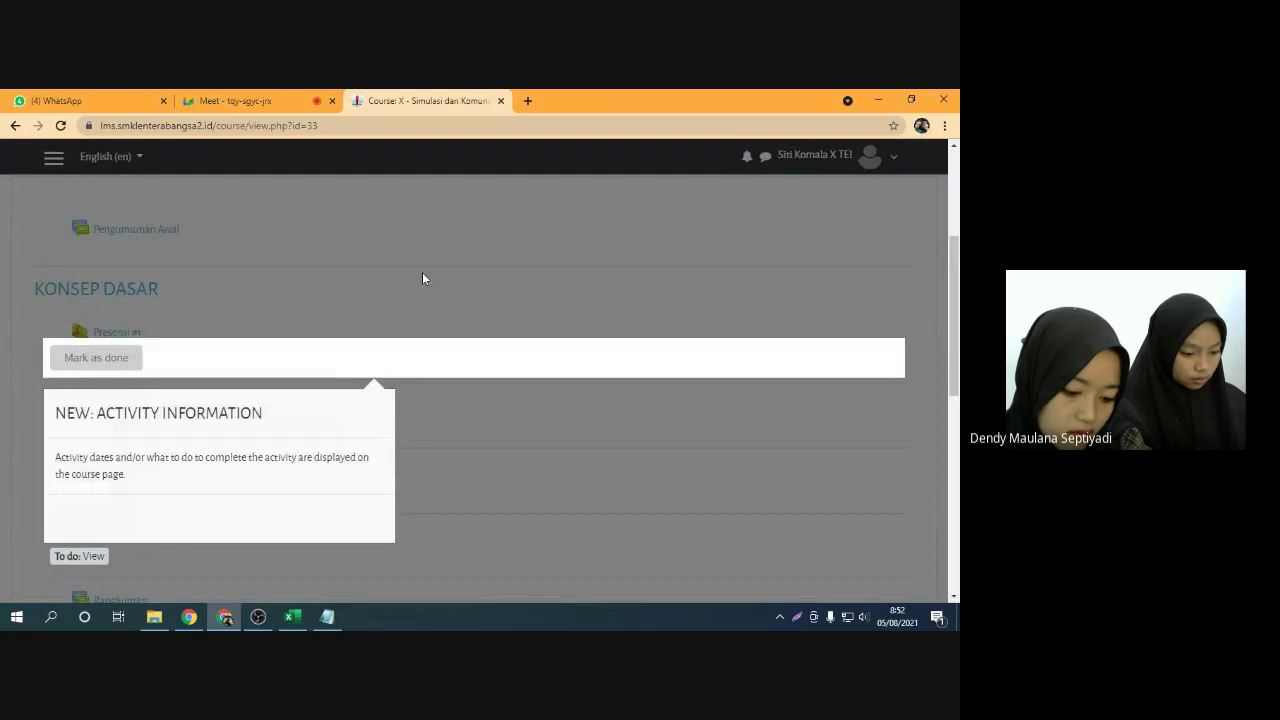
Dismiss the activity tour and open the Kata Pengantar post in the Pengumuman Awal forum
{"action": "left_click", "coordinate": [422, 278]}
{"action": "scroll", "coordinate": [440, 340], "scroll_direction": "down", "scroll_amount": 3}
{"action": "scroll", "coordinate": [447, 369], "scroll_direction": "up", "scroll_amount": 2}
{"action": "scroll", "coordinate": [447, 369], "scroll_direction": "up", "scroll_amount": 3}
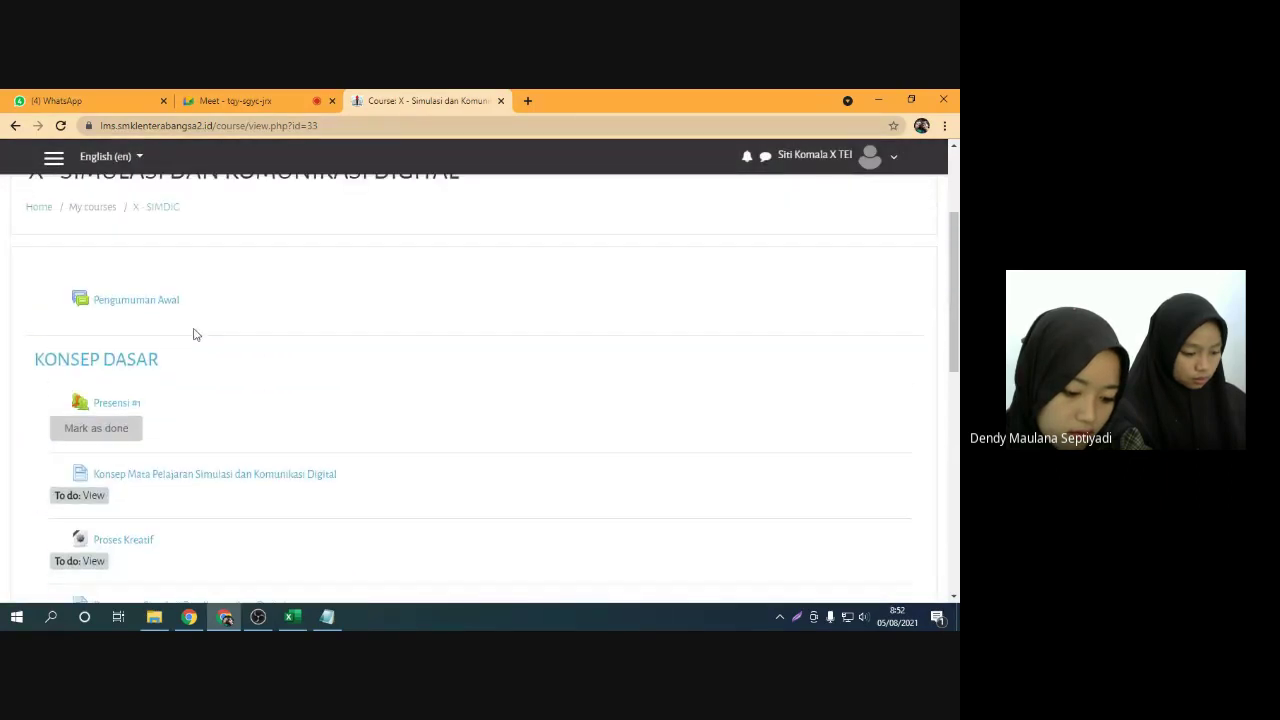
{"action": "scroll", "coordinate": [140, 300], "scroll_direction": "up", "scroll_amount": 2}
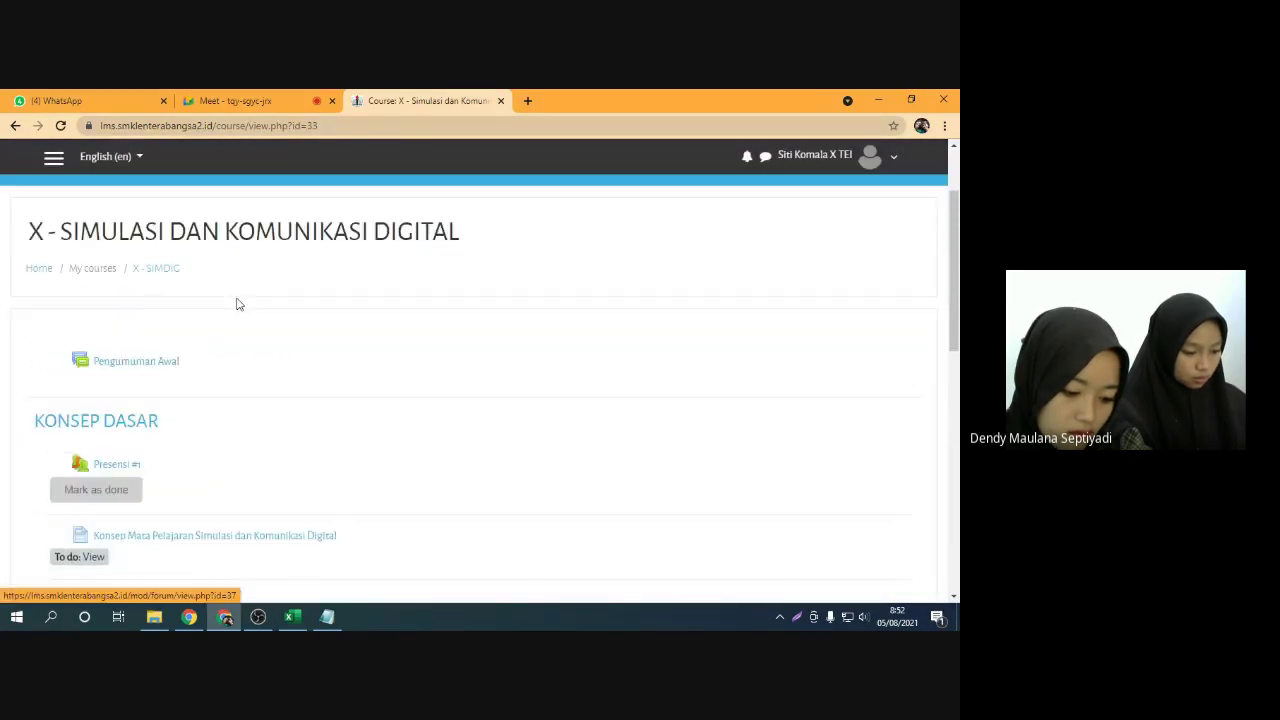
{"action": "left_click", "coordinate": [142, 377]}
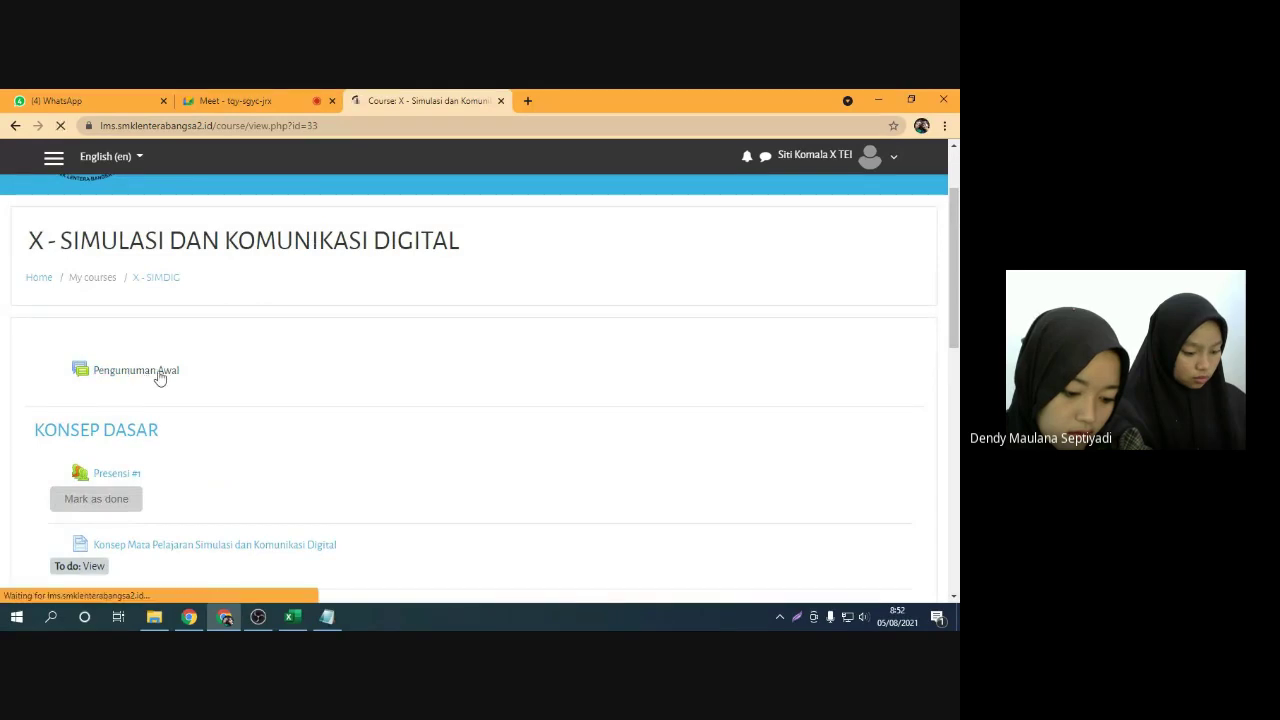
{"action": "scroll", "coordinate": [270, 376], "scroll_direction": "down", "scroll_amount": 1}
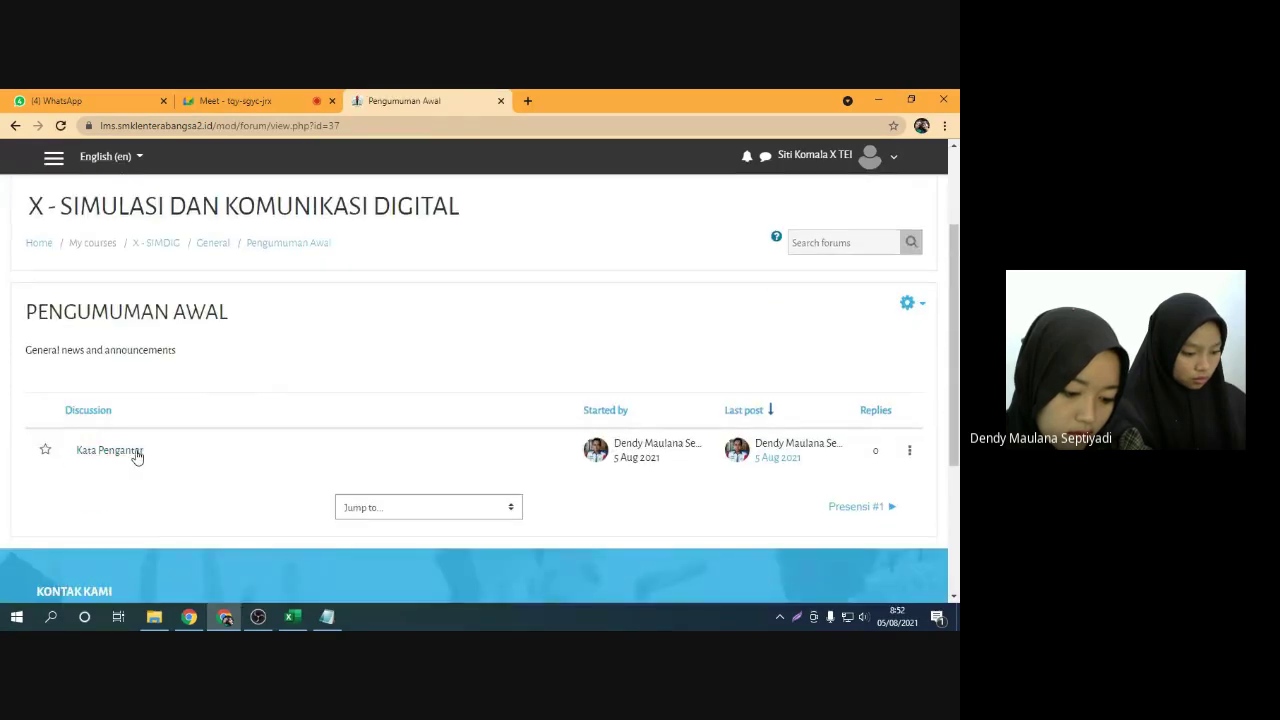
{"action": "left_click", "coordinate": [130, 451]}
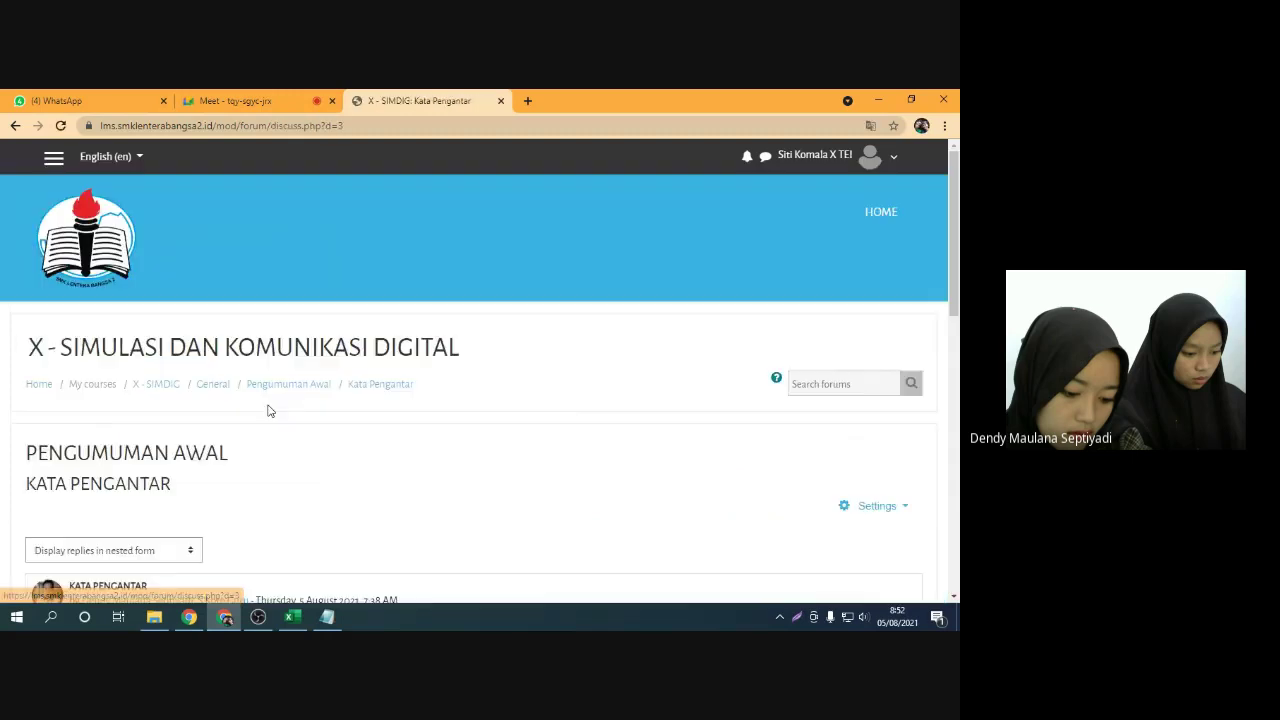
Let a waiting guest into the Meet call and return to the Kata Pengantar post
{"action": "scroll", "coordinate": [286, 406], "scroll_direction": "down", "scroll_amount": 10}
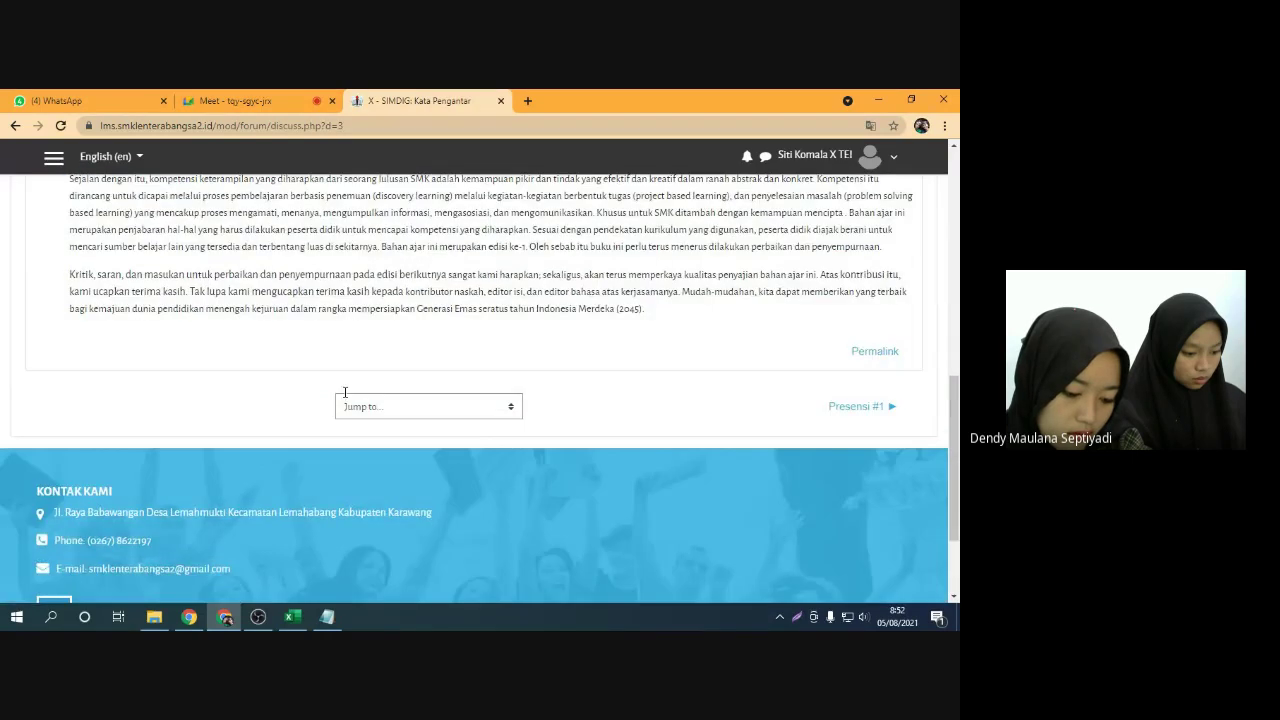
{"action": "scroll", "coordinate": [343, 397], "scroll_direction": "up", "scroll_amount": 10}
{"action": "left_click", "coordinate": [230, 100]}
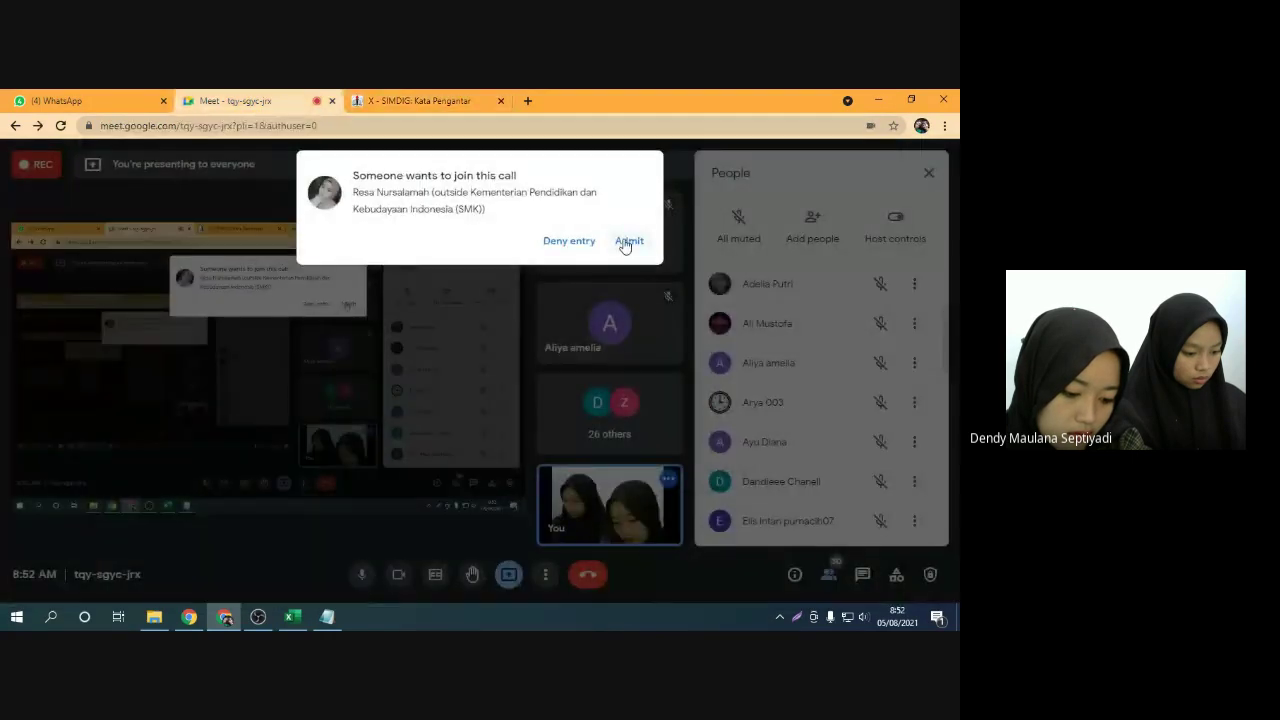
{"action": "left_click", "coordinate": [629, 240]}
{"action": "left_click", "coordinate": [420, 100]}
Read the Kata Pengantar post on national education law, then go back to the forum list
{"action": "scroll", "coordinate": [489, 347], "scroll_direction": "down", "scroll_amount": 3}
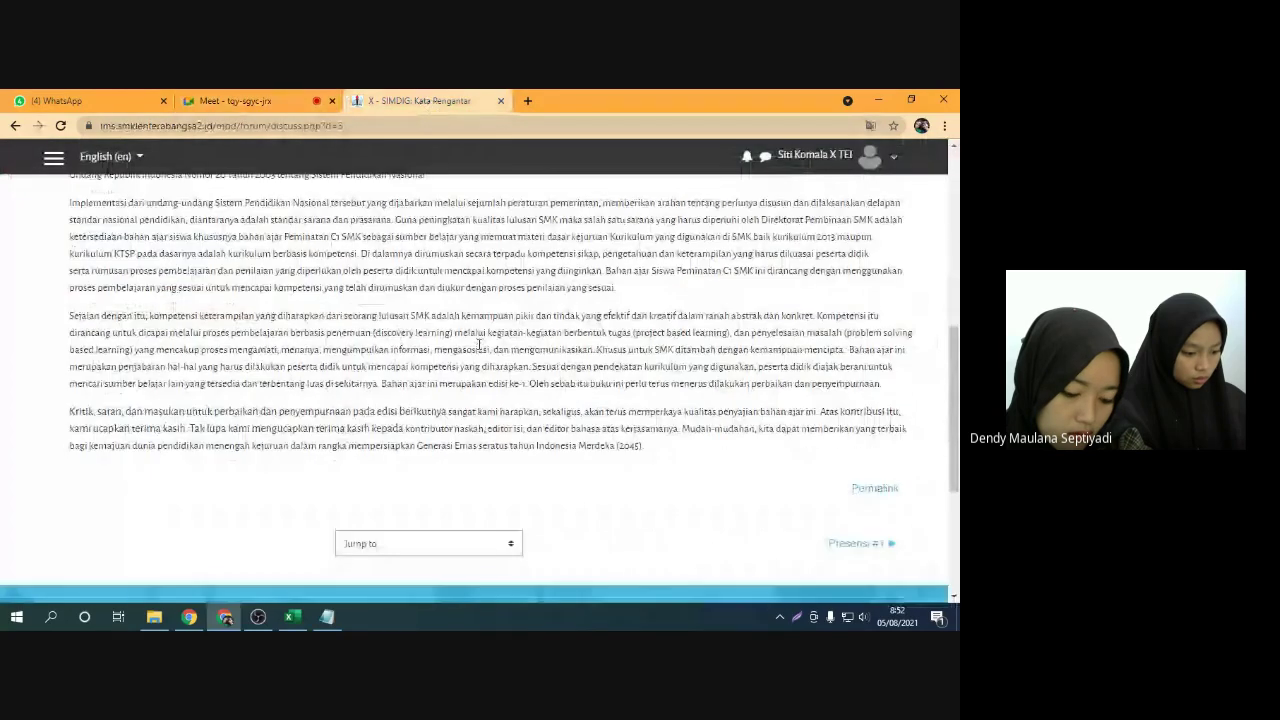
{"action": "scroll", "coordinate": [479, 344], "scroll_direction": "up", "scroll_amount": 6}
{"action": "scroll", "coordinate": [479, 344], "scroll_direction": "down", "scroll_amount": 6}
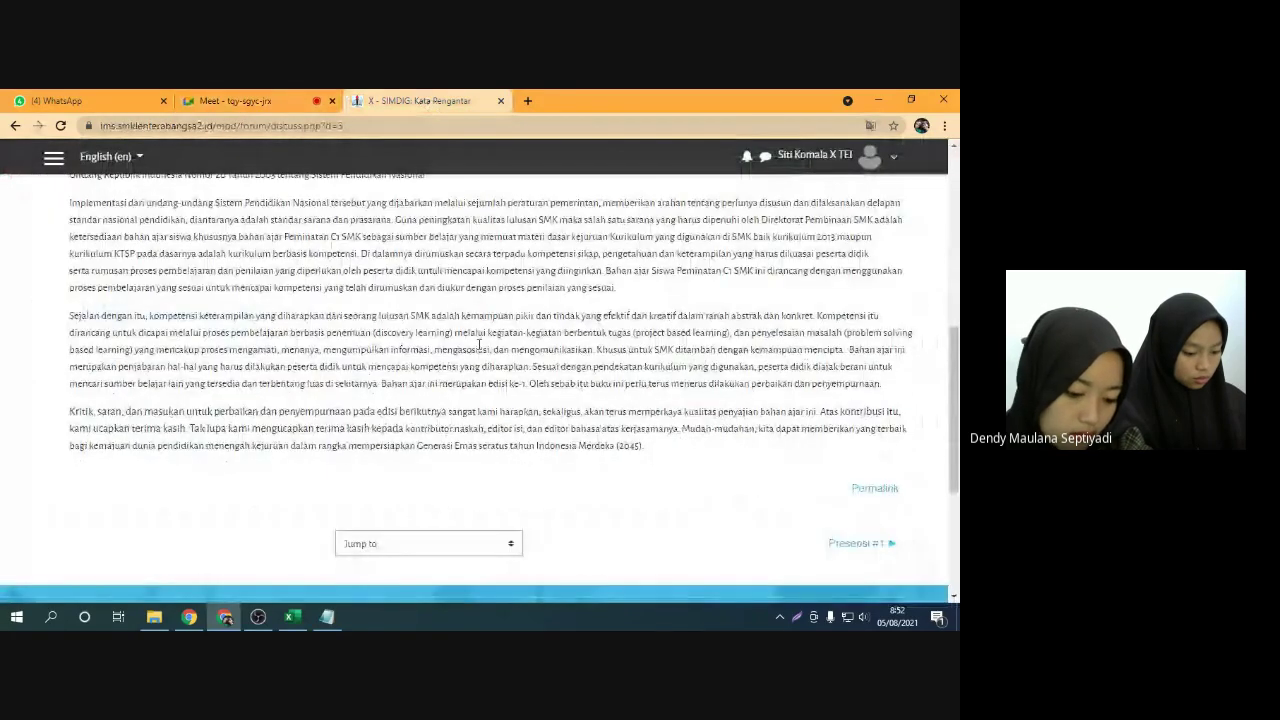
{"action": "scroll", "coordinate": [479, 344], "scroll_direction": "up", "scroll_amount": 6}
{"action": "scroll", "coordinate": [420, 380], "scroll_direction": "down", "scroll_amount": 3}
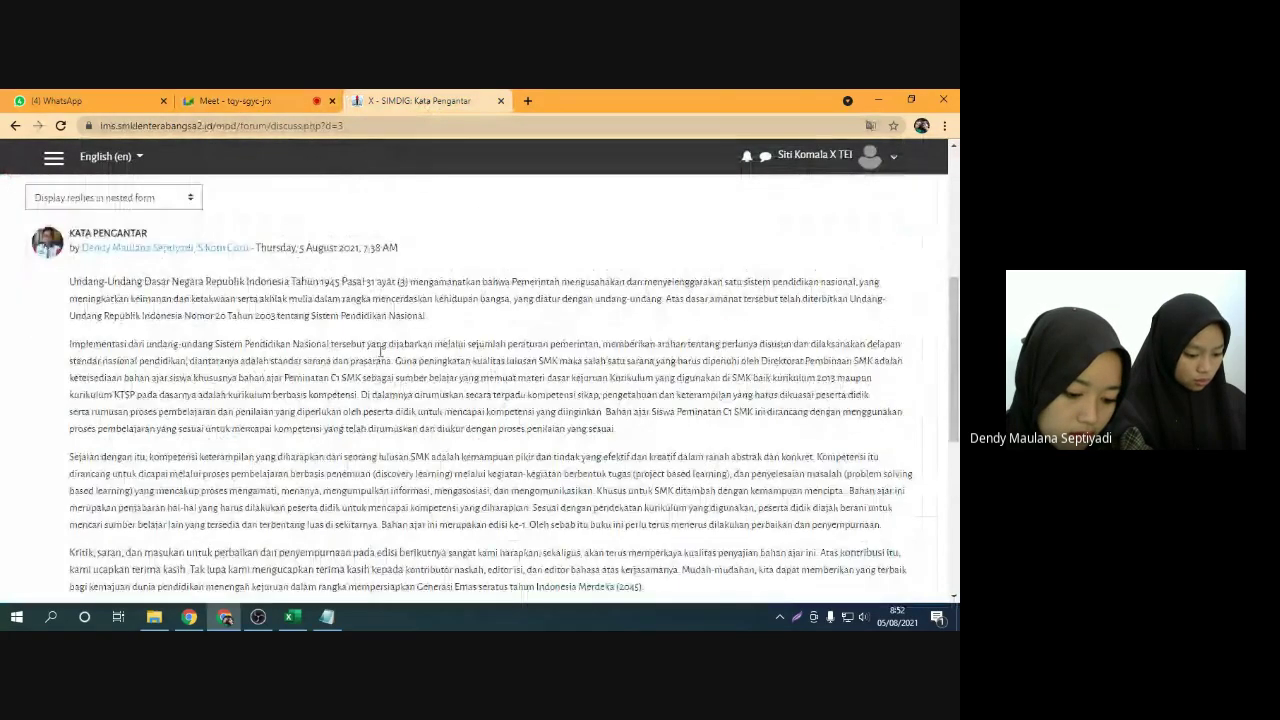
{"action": "scroll", "coordinate": [378, 366], "scroll_direction": "up", "scroll_amount": 2}
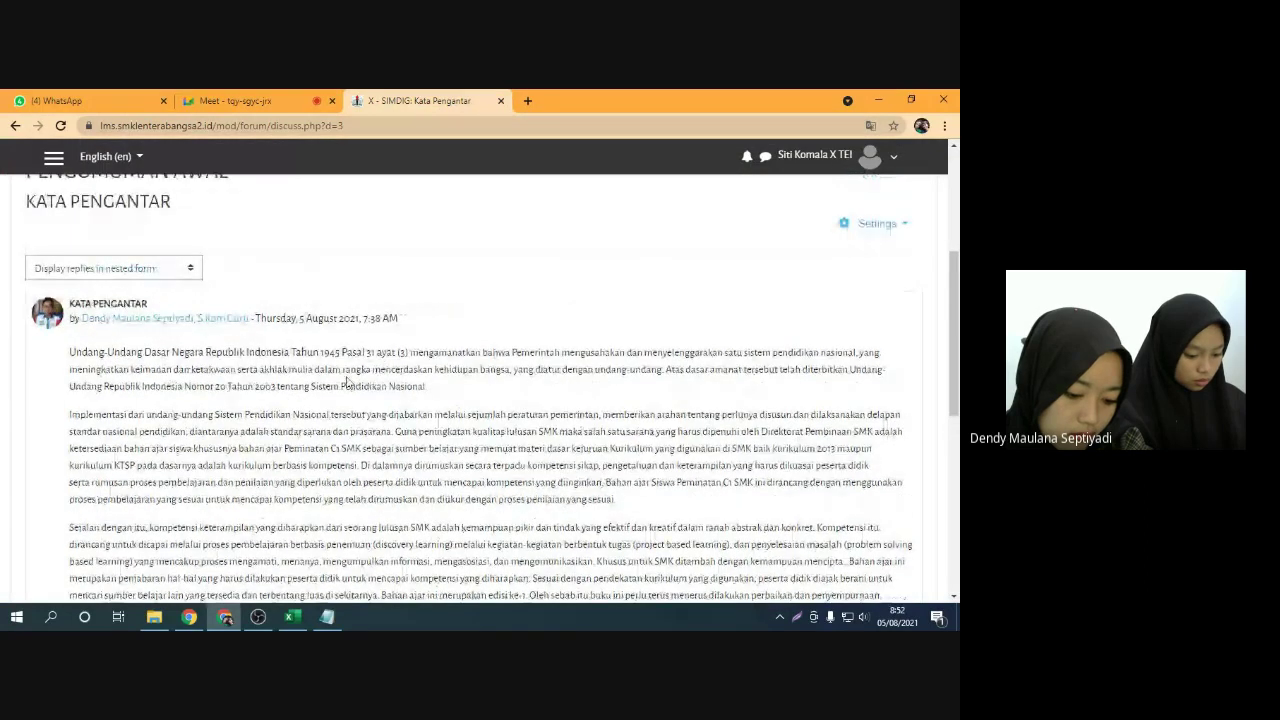
{"action": "scroll", "coordinate": [347, 381], "scroll_direction": "down", "scroll_amount": 3}
{"action": "scroll", "coordinate": [352, 341], "scroll_direction": "up", "scroll_amount": 2}
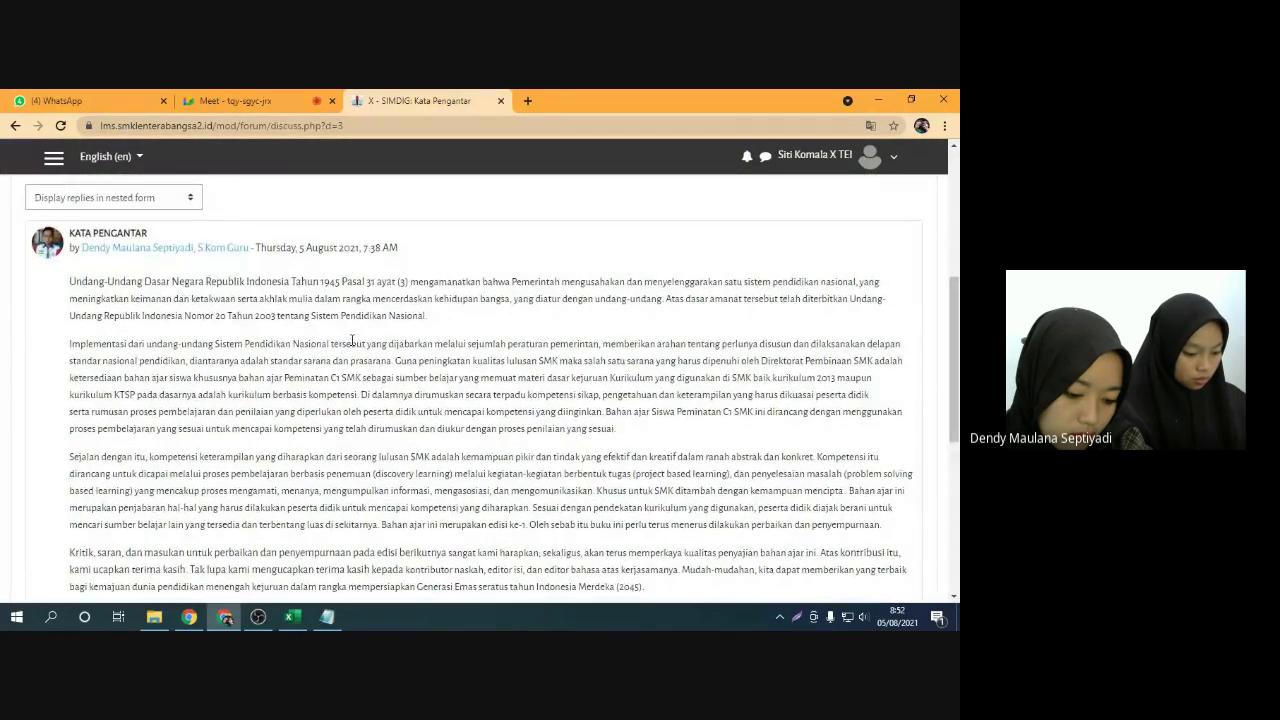
{"action": "scroll", "coordinate": [352, 341], "scroll_direction": "up", "scroll_amount": 2}
{"action": "scroll", "coordinate": [315, 343], "scroll_direction": "up", "scroll_amount": 2}
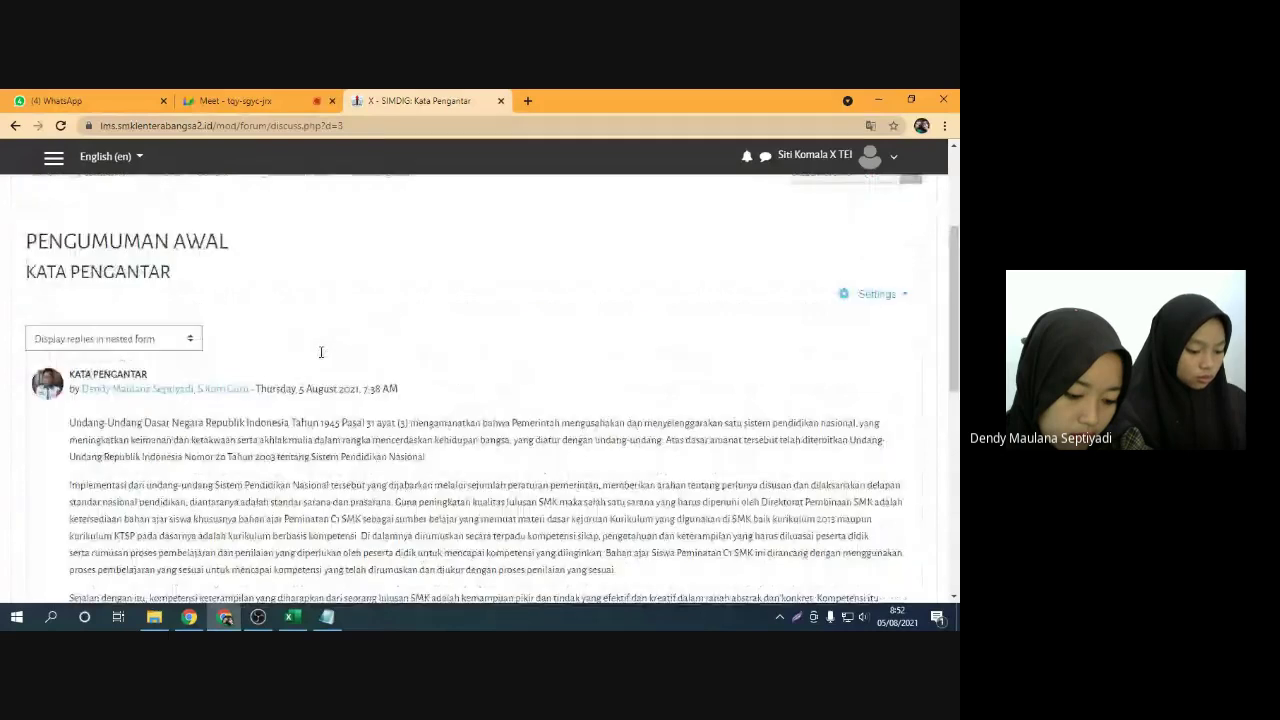
{"action": "scroll", "coordinate": [314, 415], "scroll_direction": "down", "scroll_amount": 2}
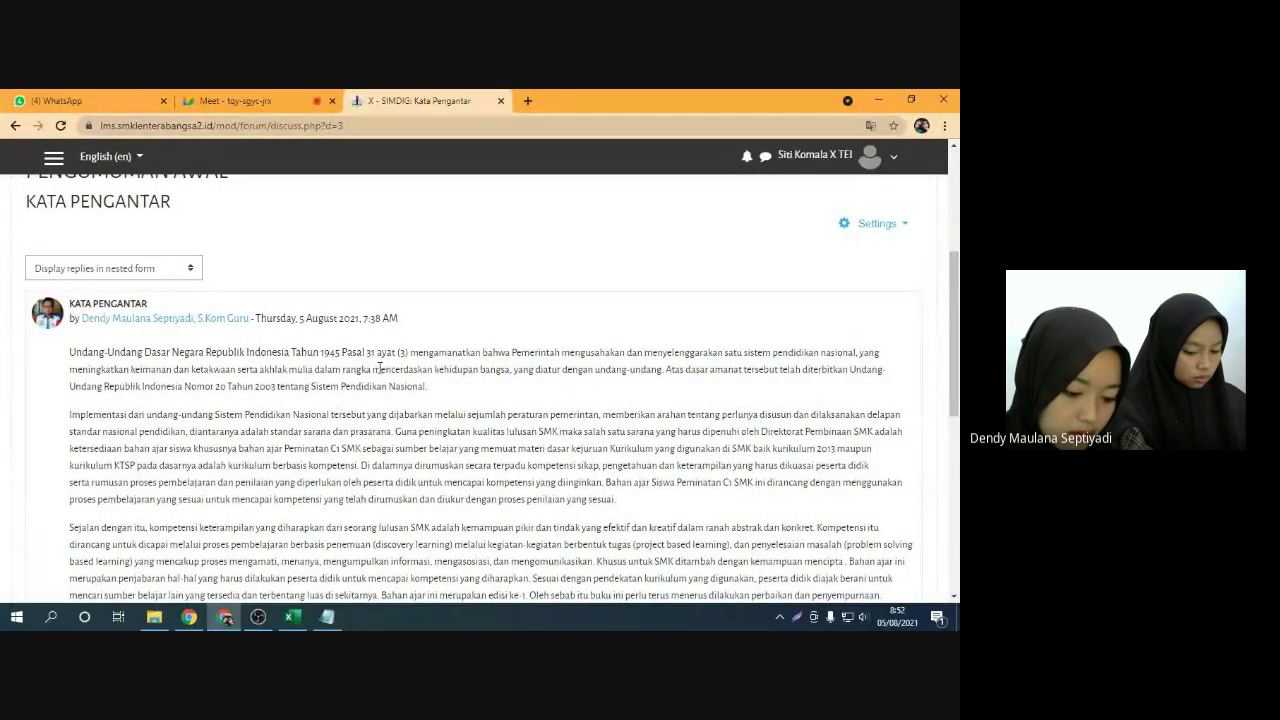
{"action": "left_click", "coordinate": [15, 127]}
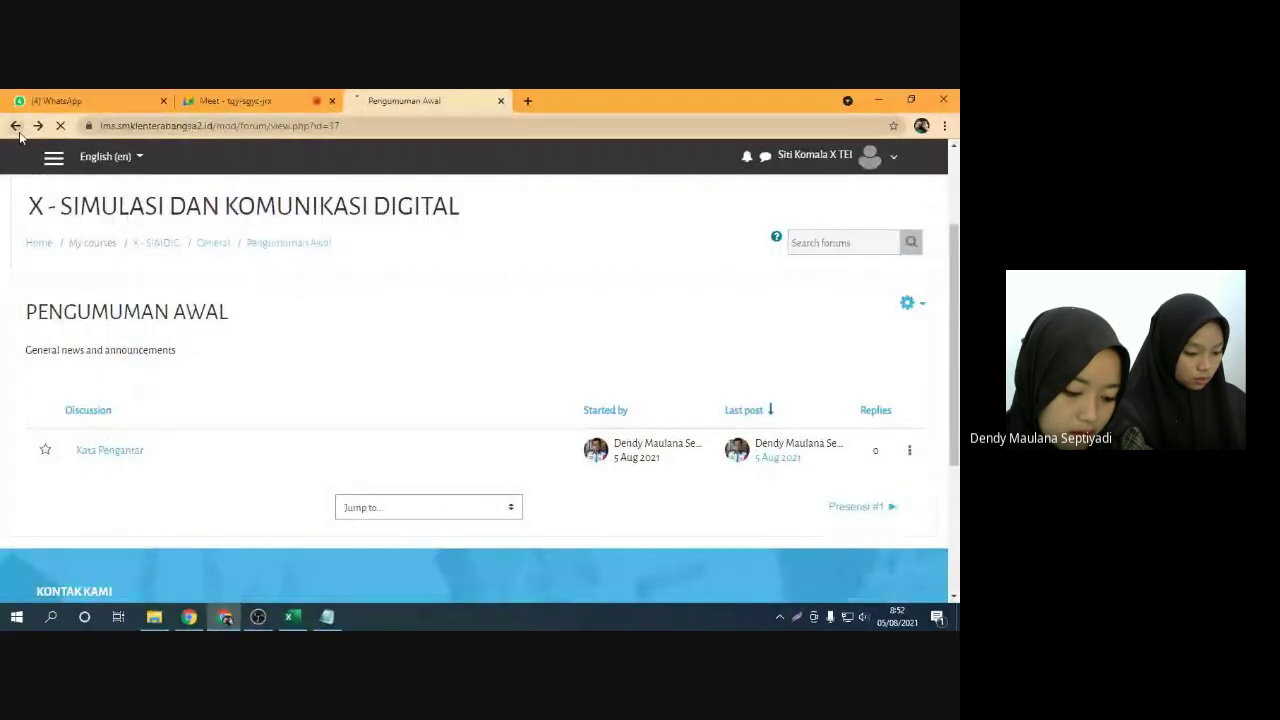
Go back to the course page and scroll to KONSEP DASAR with Presensi #1, Proses Kreatif and Rangkuman
{"action": "left_click", "coordinate": [15, 127]}
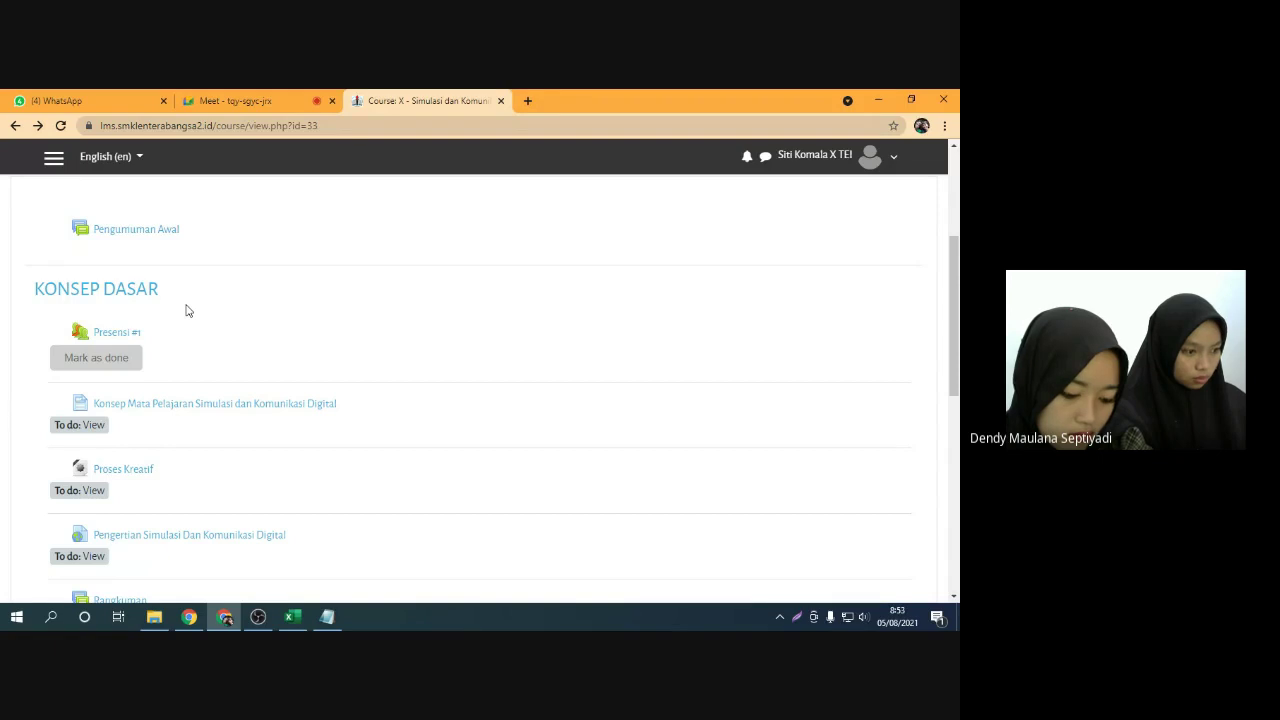
{"action": "scroll", "coordinate": [185, 311], "scroll_direction": "down", "scroll_amount": 1}
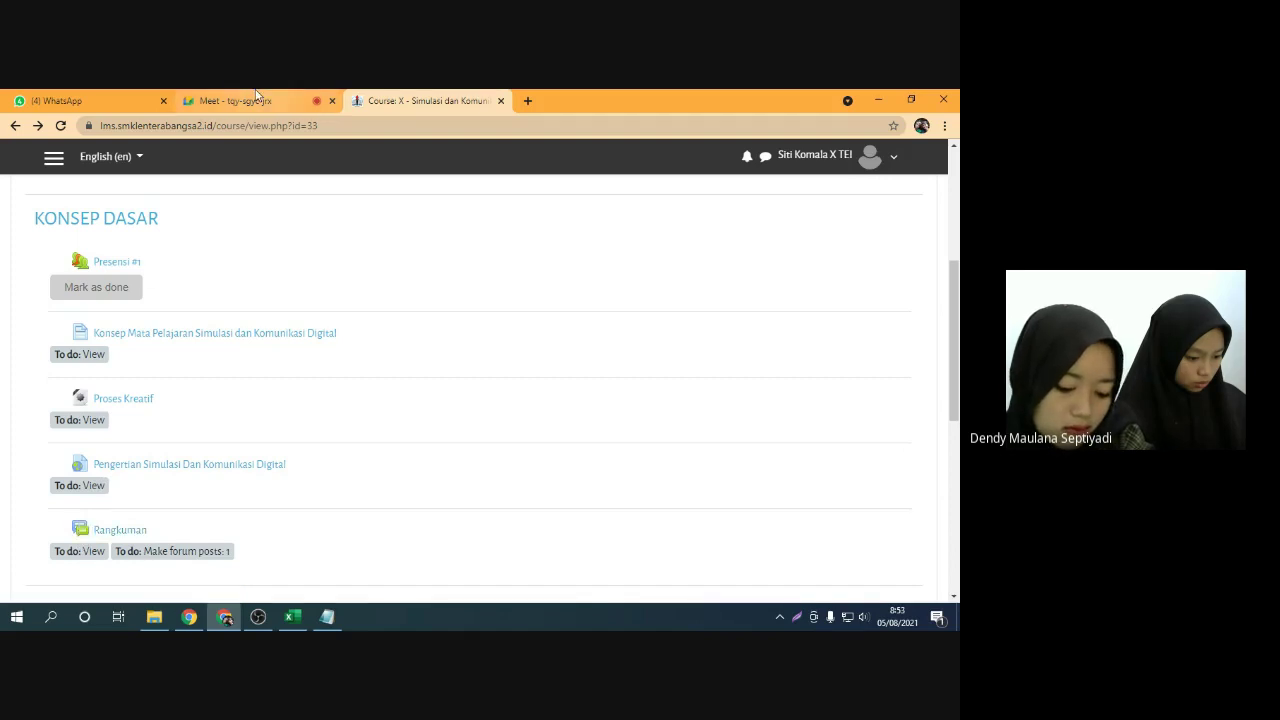
{"action": "left_click", "coordinate": [290, 101]}
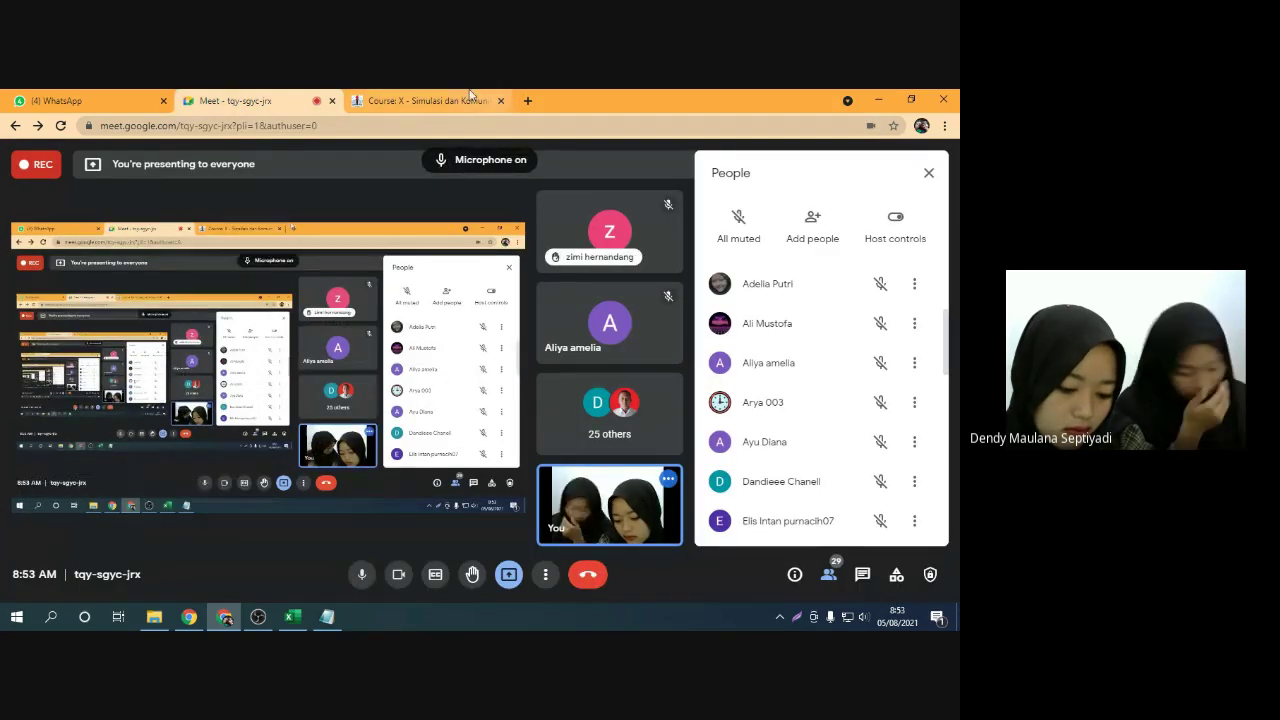
{"action": "left_click", "coordinate": [422, 101]}
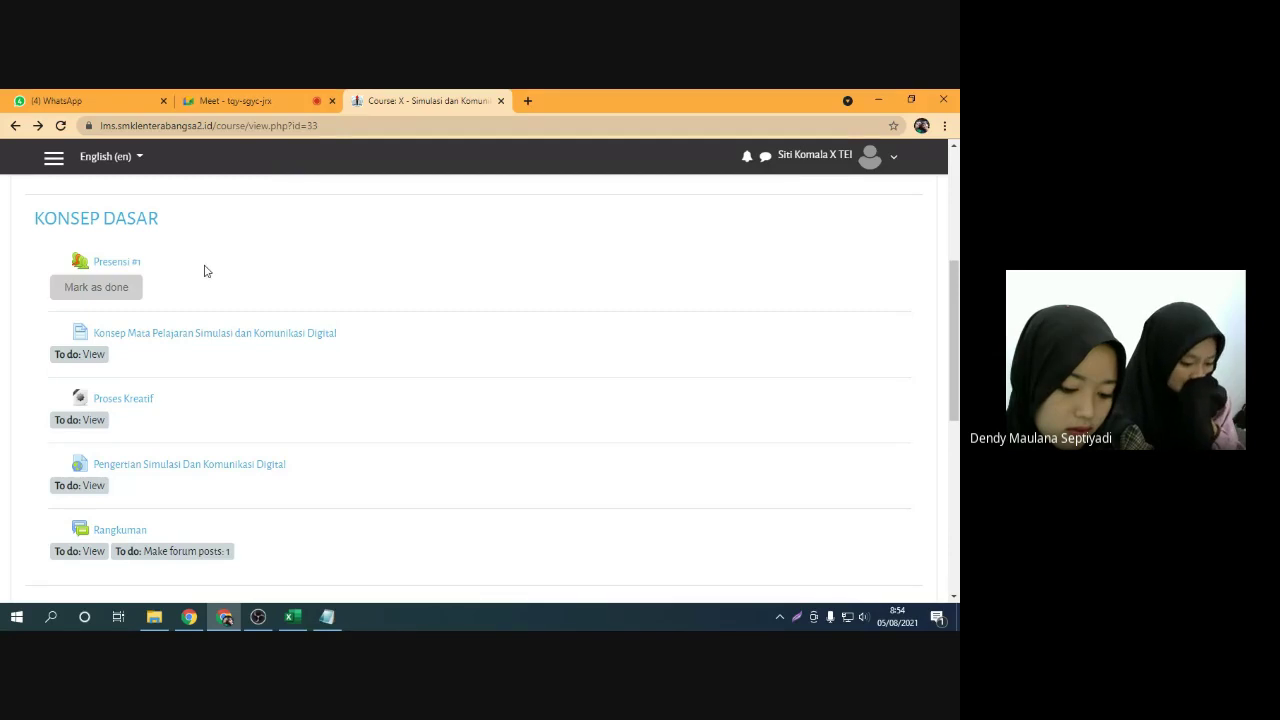
{"action": "left_click", "coordinate": [273, 101]}
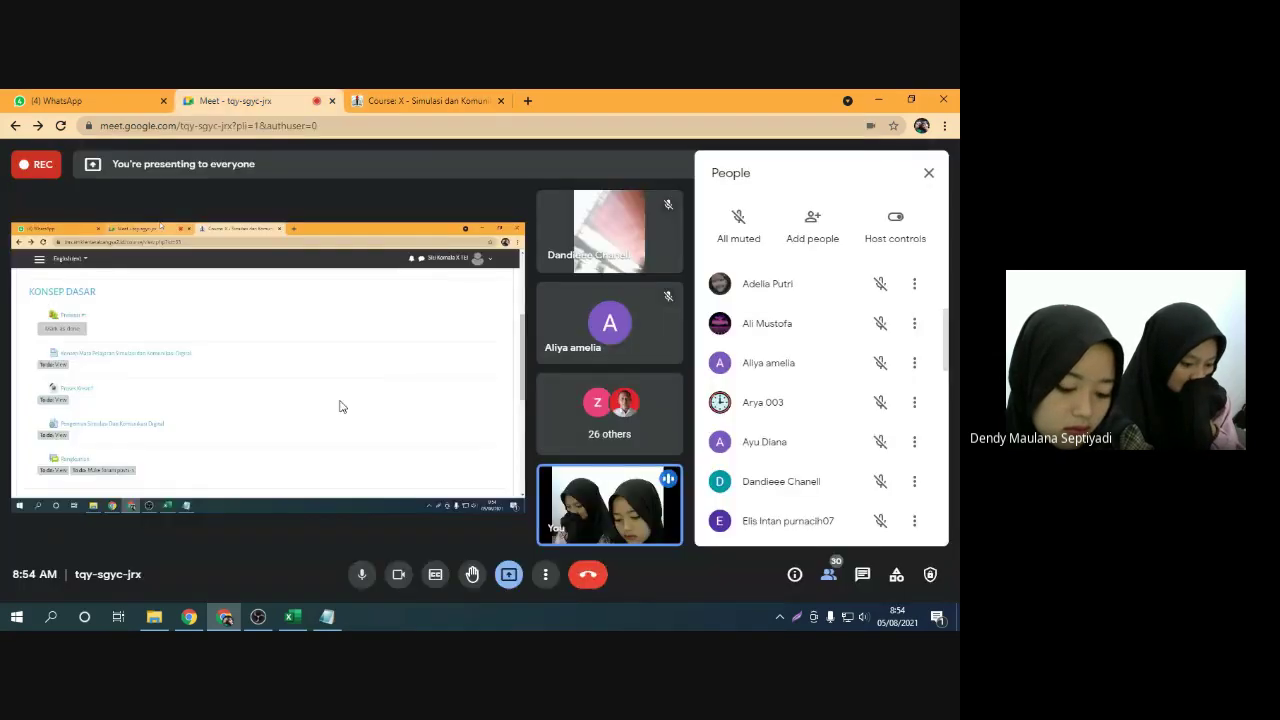
{"action": "left_click", "coordinate": [362, 574]}
{"action": "left_click", "coordinate": [362, 574]}
{"action": "left_click", "coordinate": [440, 101]}
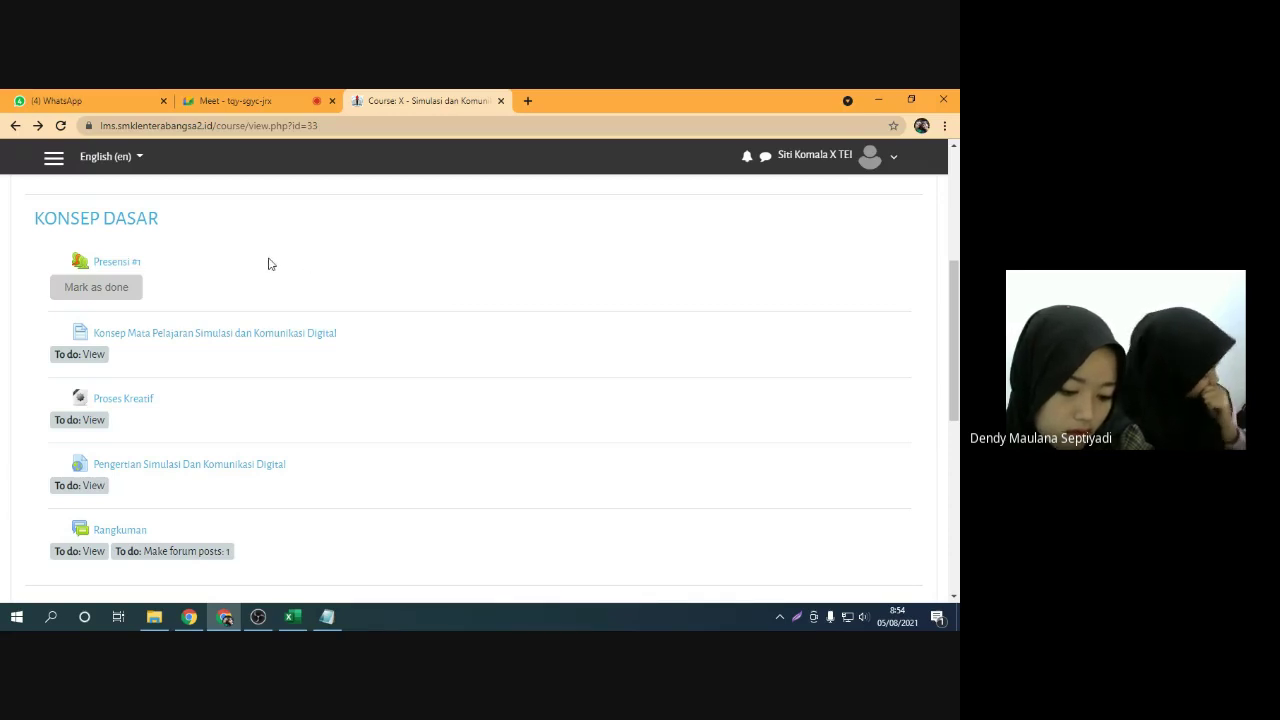
{"action": "left_click", "coordinate": [265, 97]}
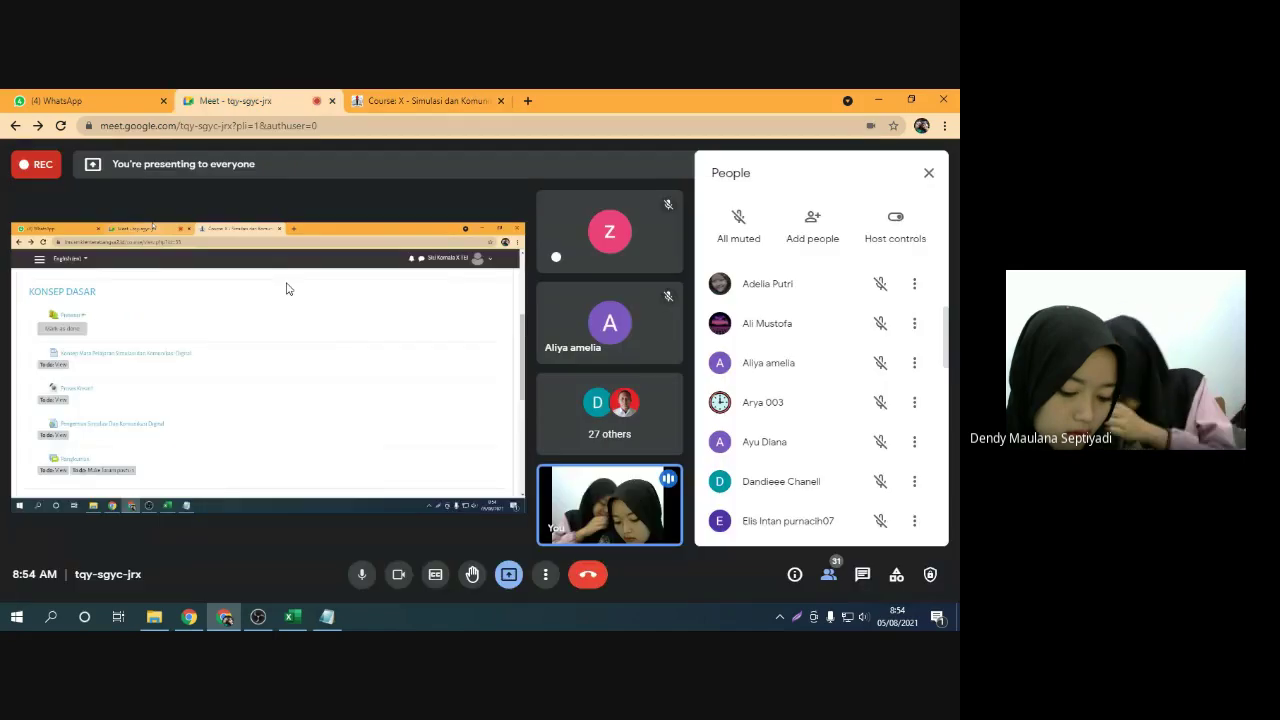
{"action": "left_click", "coordinate": [362, 575]}
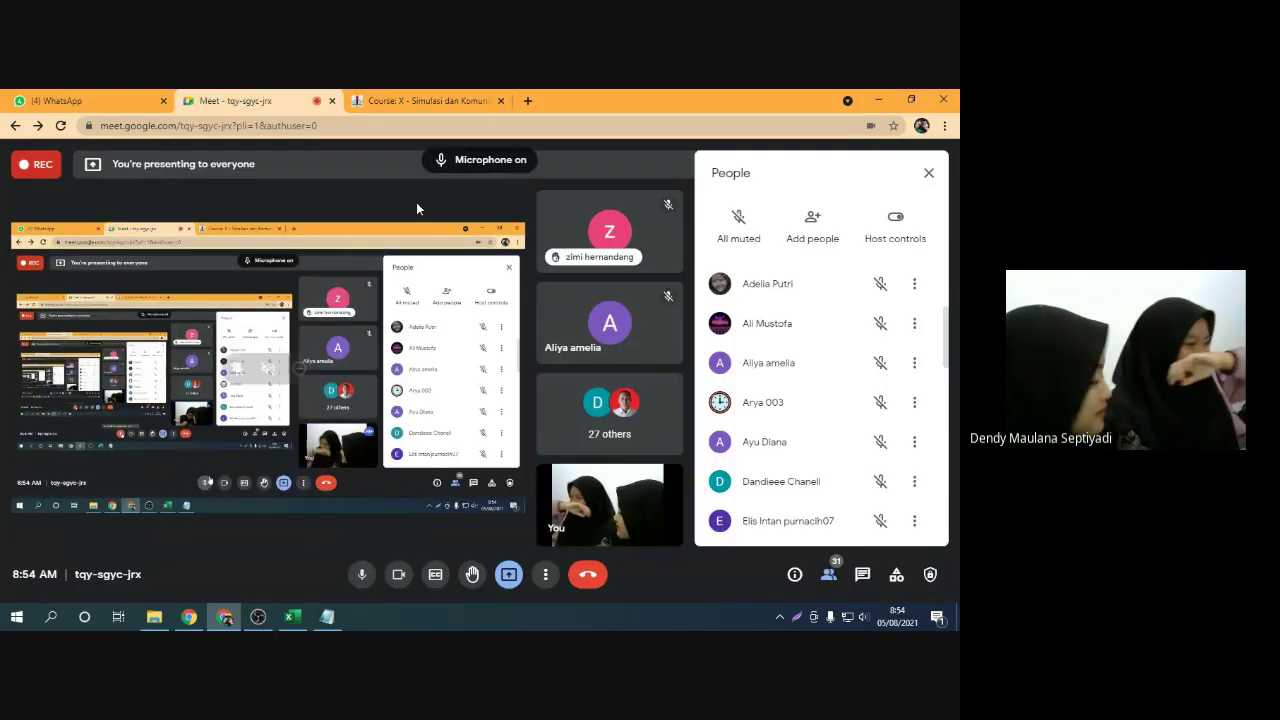
{"action": "left_click", "coordinate": [445, 96]}
{"action": "left_click", "coordinate": [306, 97]}
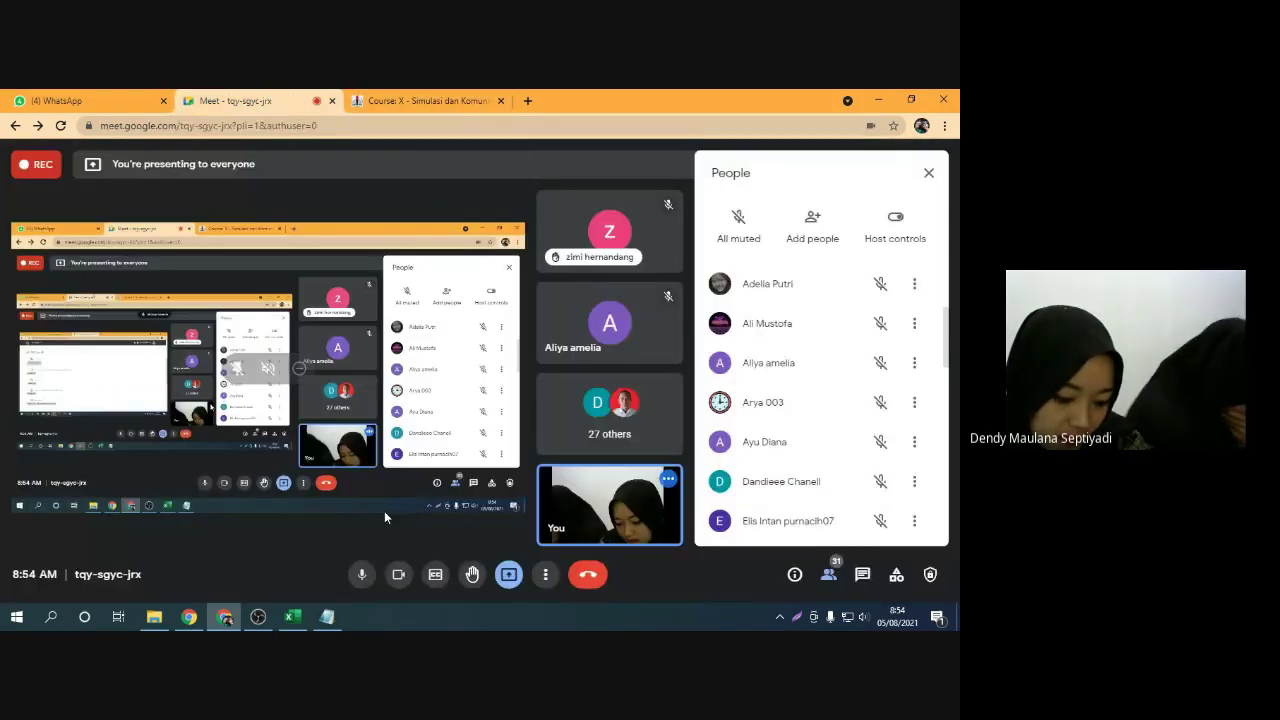
{"action": "left_click", "coordinate": [366, 574]}
{"action": "left_click", "coordinate": [406, 97]}
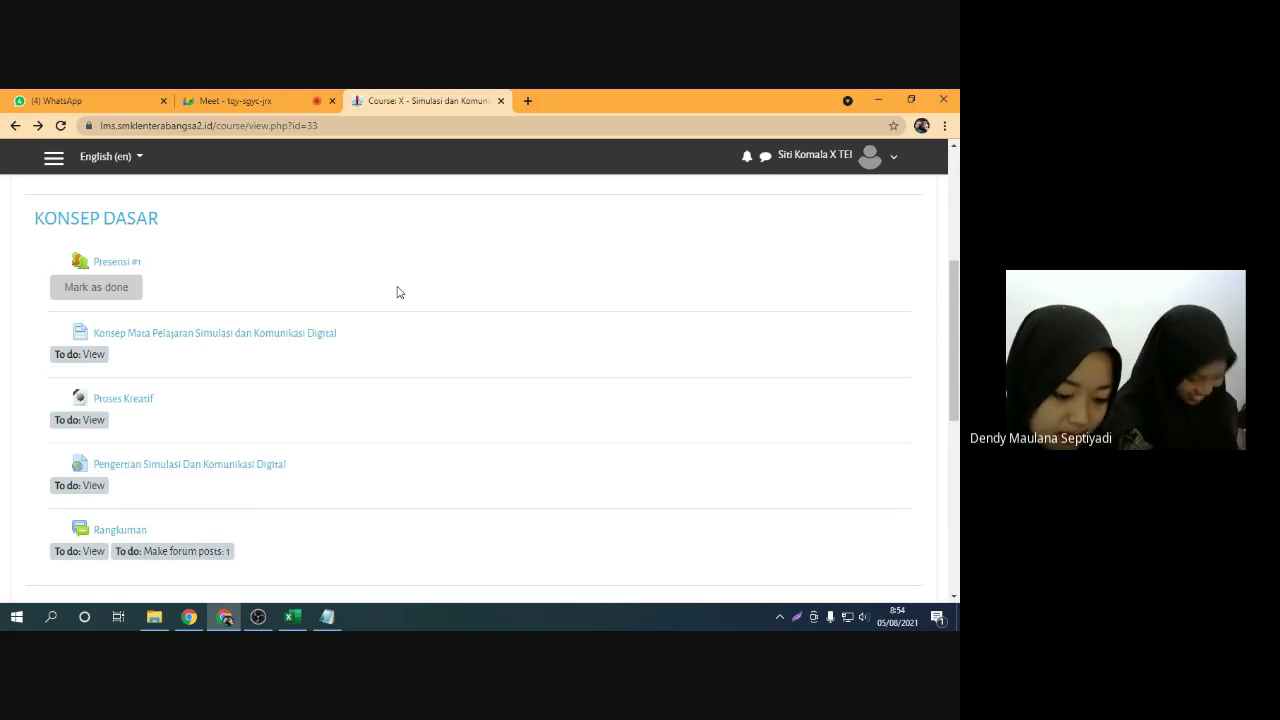
{"action": "scroll", "coordinate": [276, 285], "scroll_direction": "up", "scroll_amount": 1}
{"action": "scroll", "coordinate": [280, 297], "scroll_direction": "down", "scroll_amount": 1}
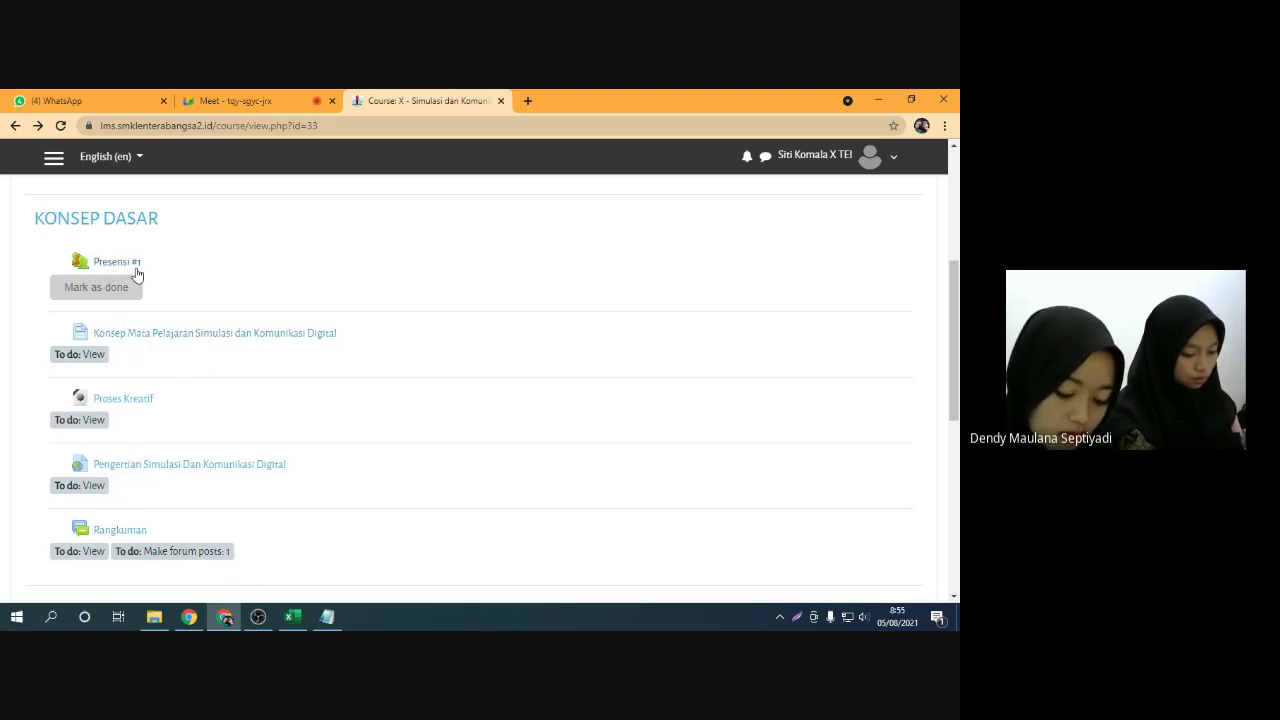
{"action": "scroll", "coordinate": [172, 278], "scroll_direction": "up", "scroll_amount": 1}
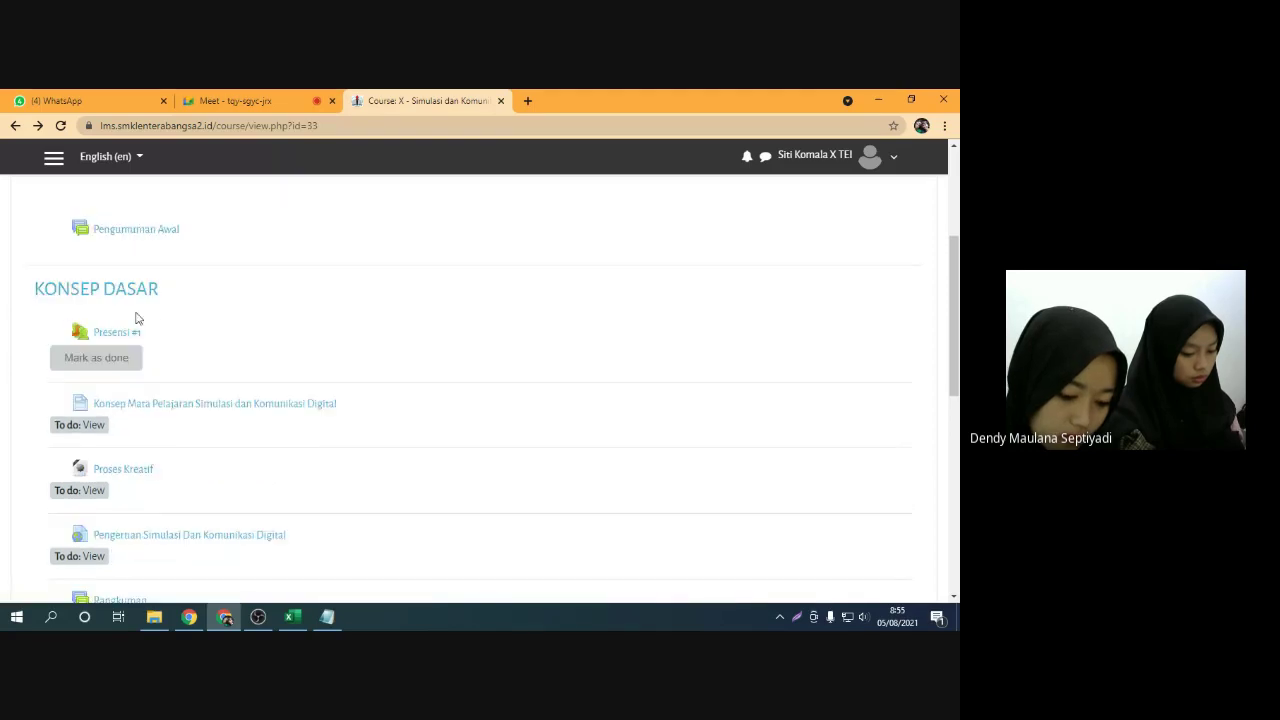
{"action": "scroll", "coordinate": [155, 318], "scroll_direction": "down", "scroll_amount": 1}
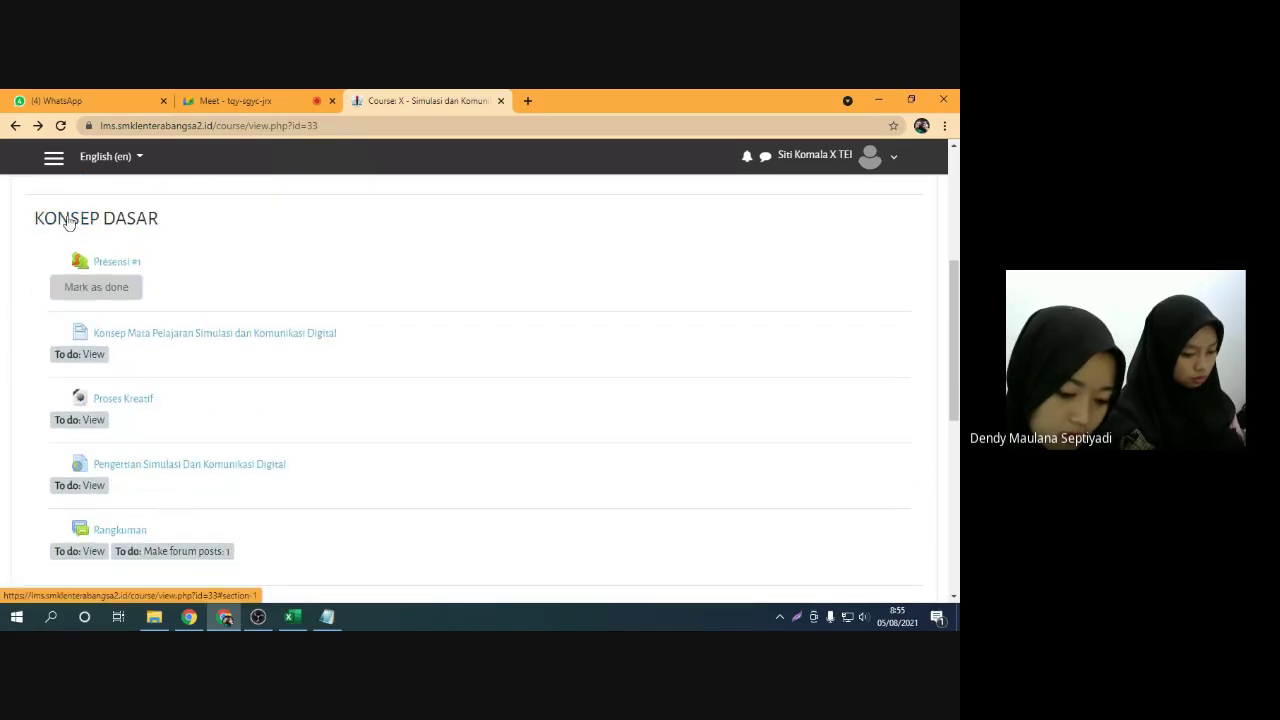
{"action": "scroll", "coordinate": [183, 280], "scroll_direction": "down", "scroll_amount": 4}
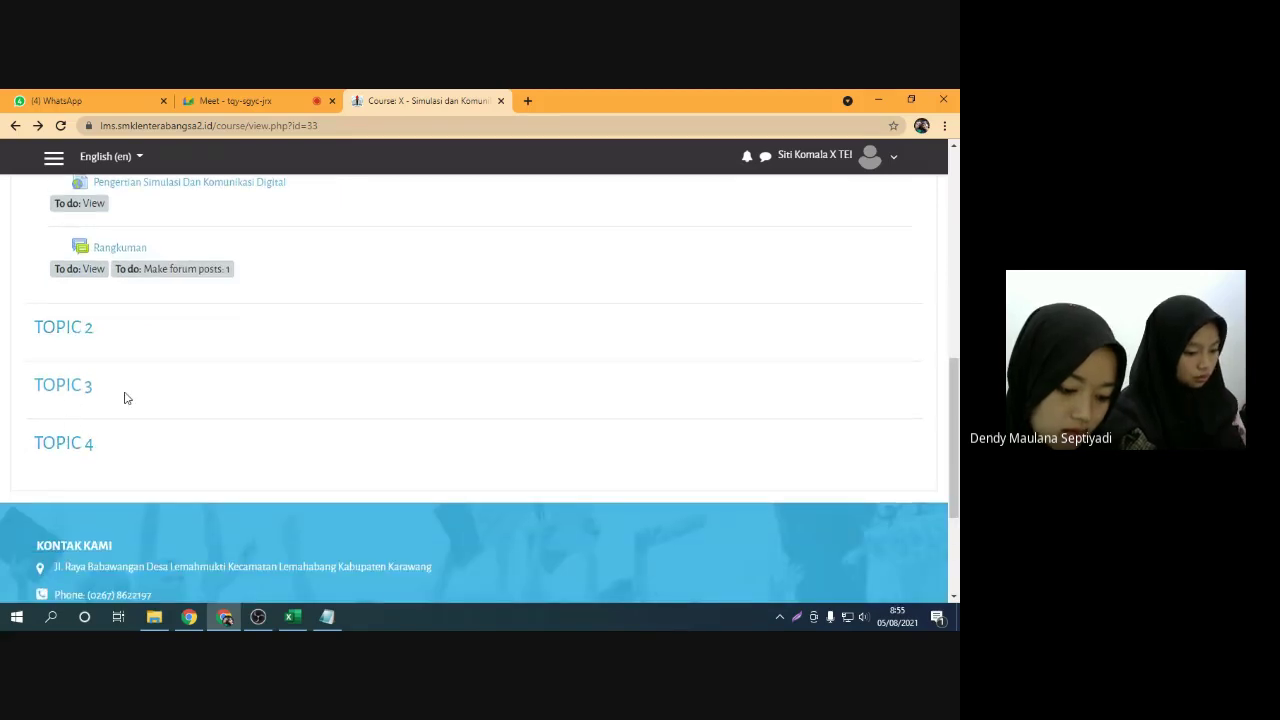
{"action": "scroll", "coordinate": [126, 397], "scroll_direction": "up", "scroll_amount": 5}
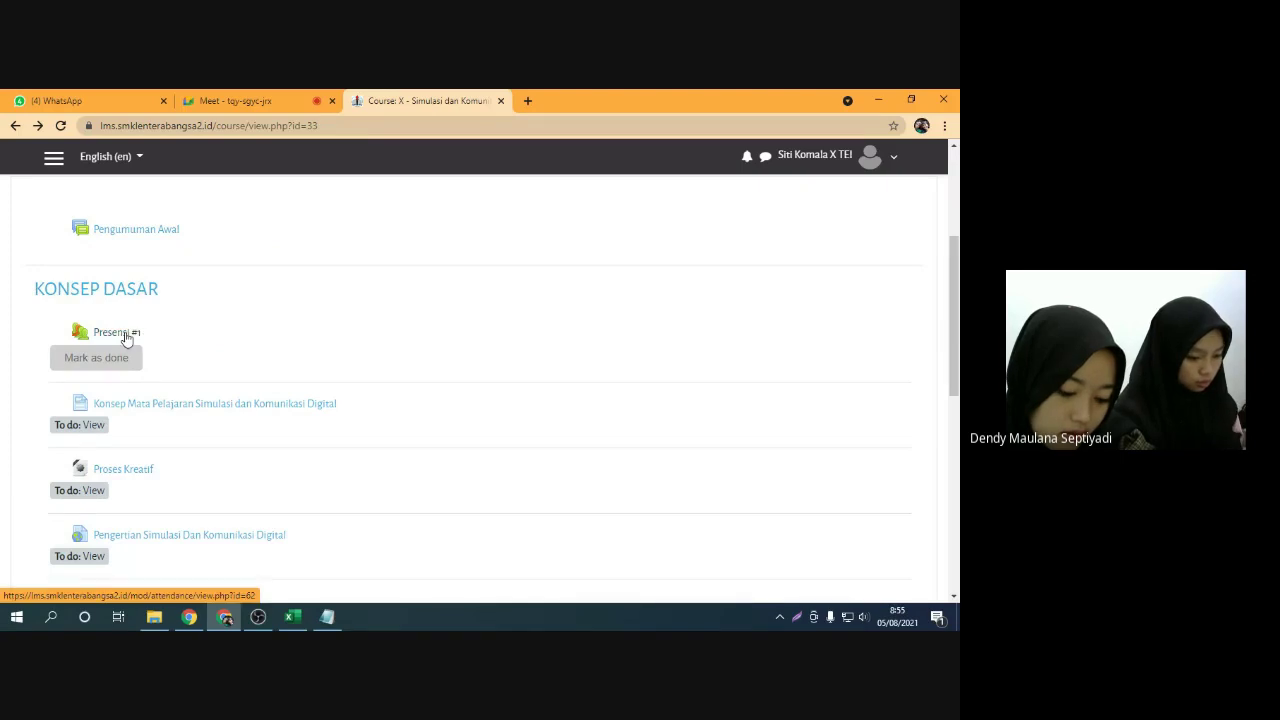
Open the Presensi #1 attendance activity, toggling the Meet microphone off and on meanwhile
{"action": "left_click", "coordinate": [126, 341]}
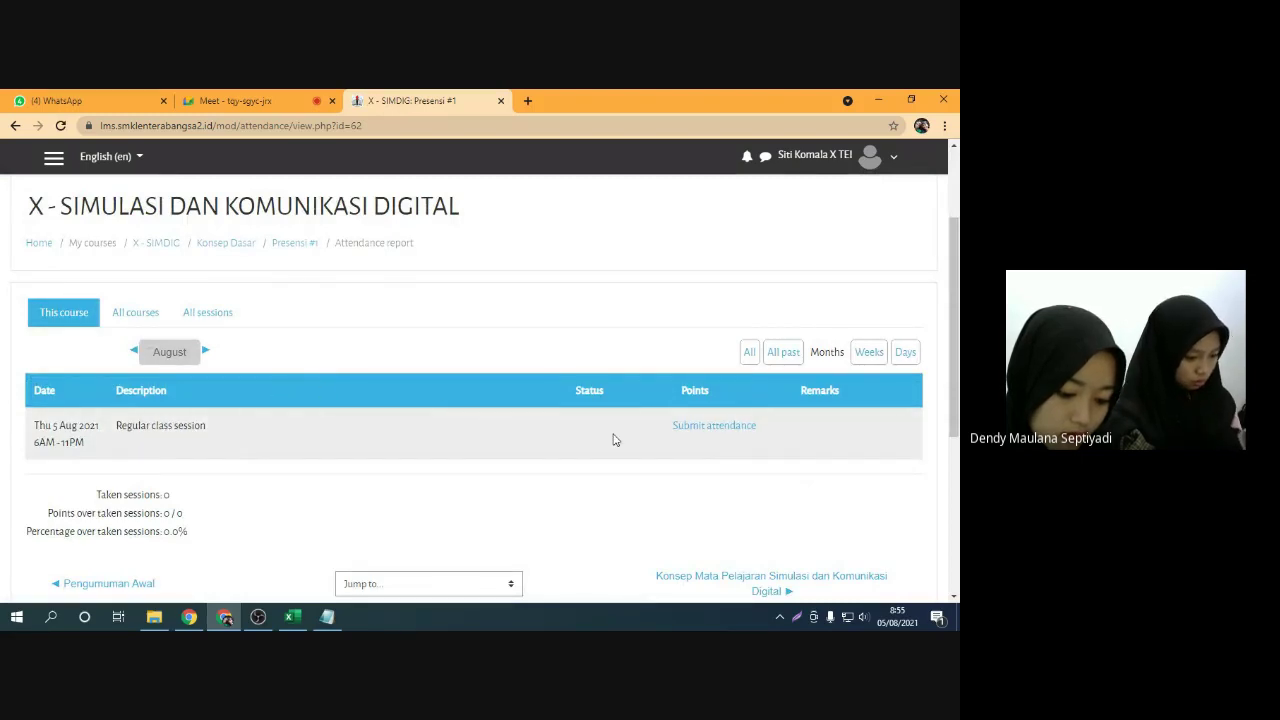
{"action": "left_click", "coordinate": [330, 96]}
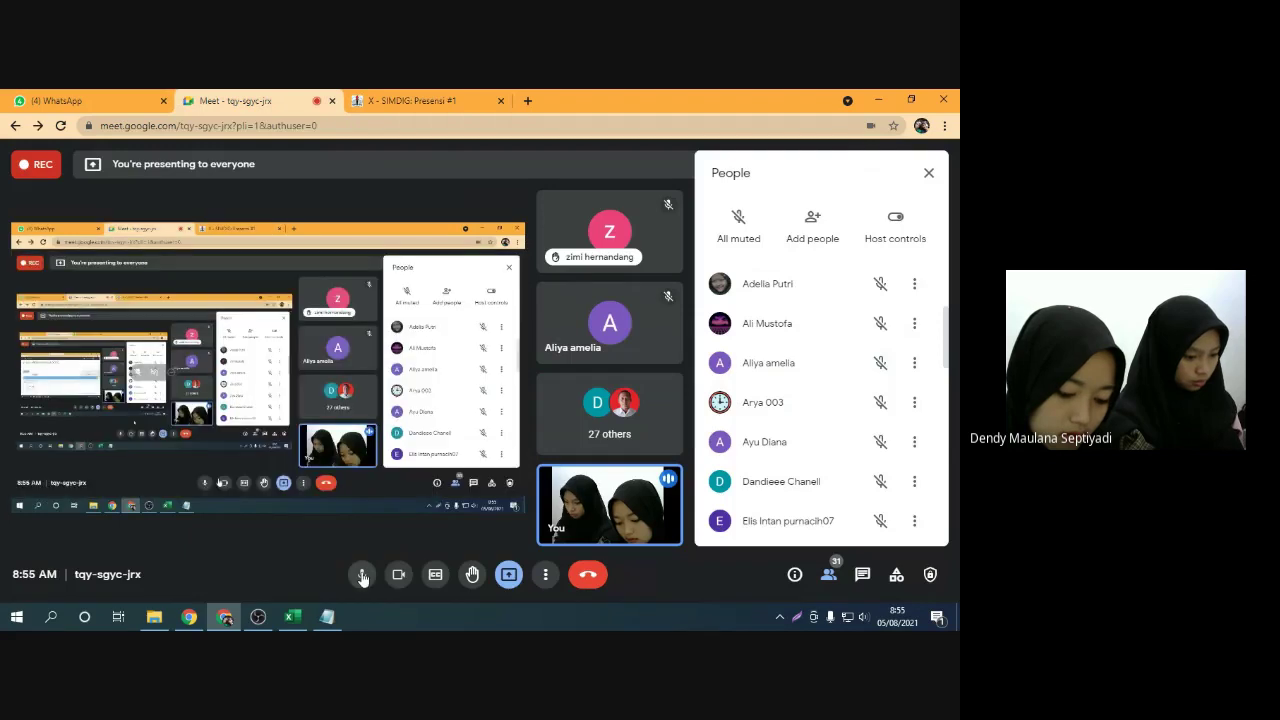
{"action": "left_click", "coordinate": [363, 577]}
{"action": "left_click", "coordinate": [363, 577]}
{"action": "key", "text": "ctrl+Tab"}
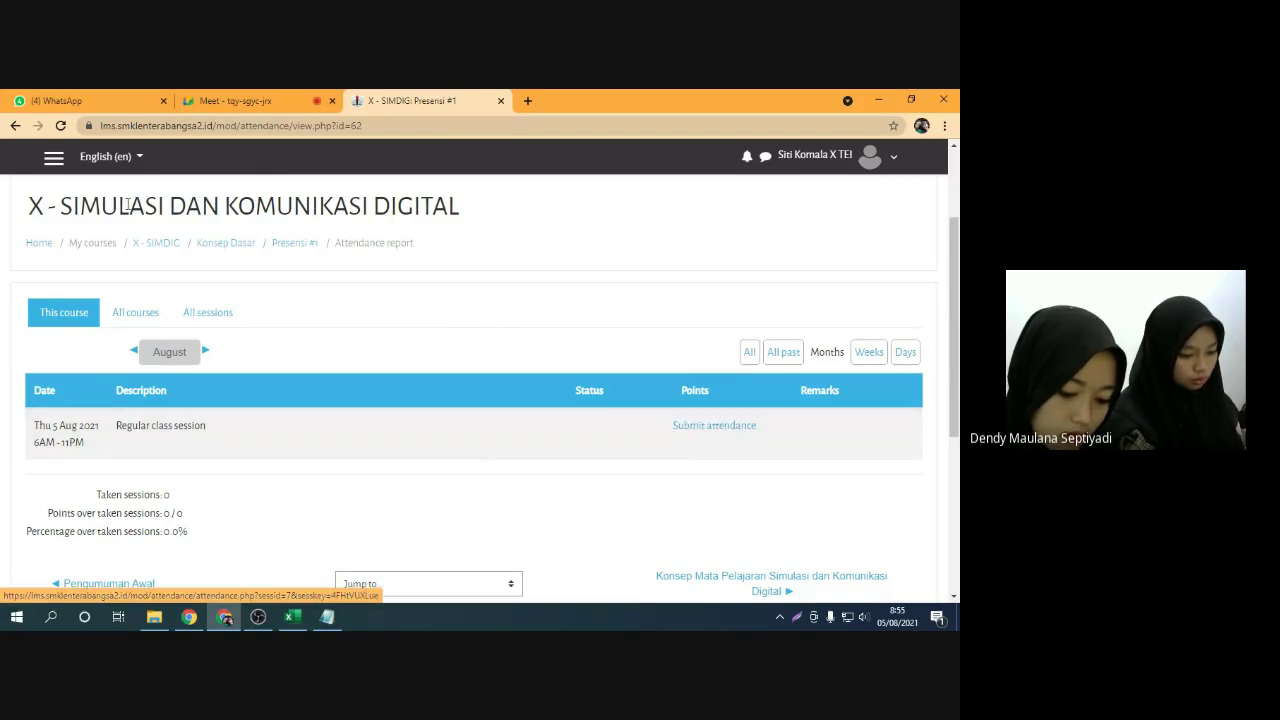
Switch the site language from Indonesian to English (en)
{"action": "left_click", "coordinate": [130, 160]}
{"action": "left_click", "coordinate": [138, 207]}
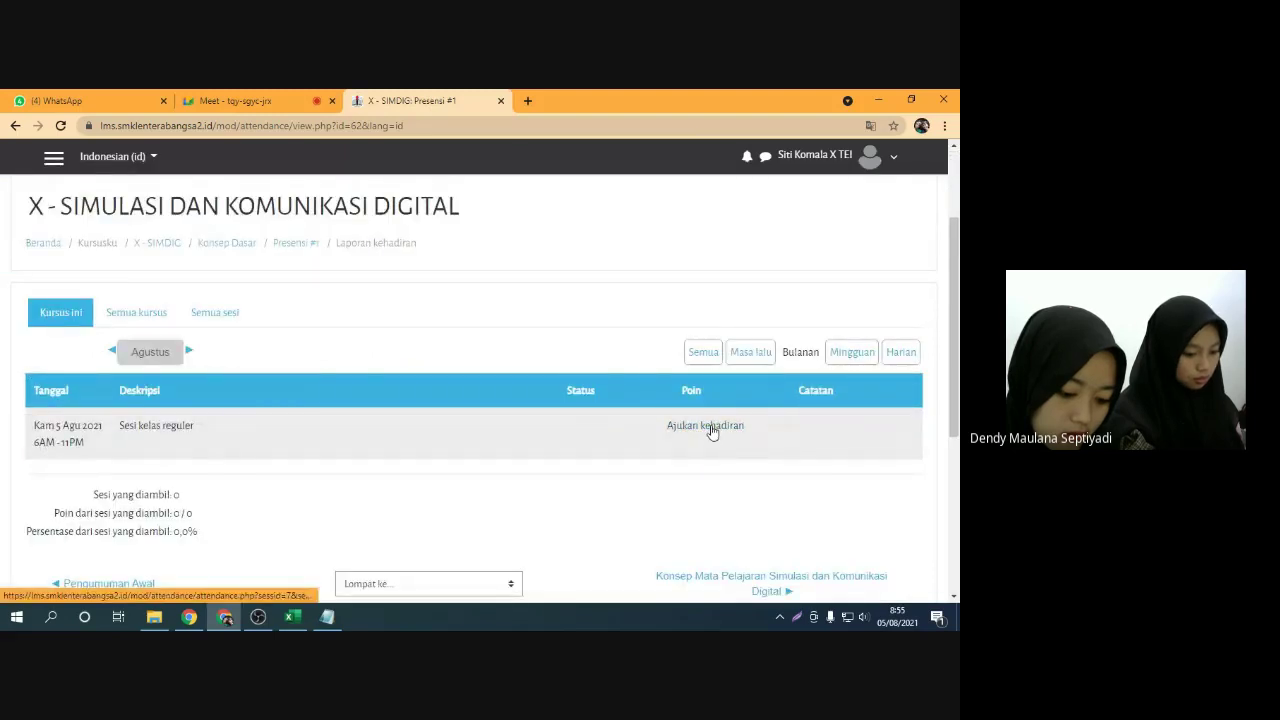
{"action": "left_click", "coordinate": [134, 160]}
{"action": "left_click", "coordinate": [140, 184]}
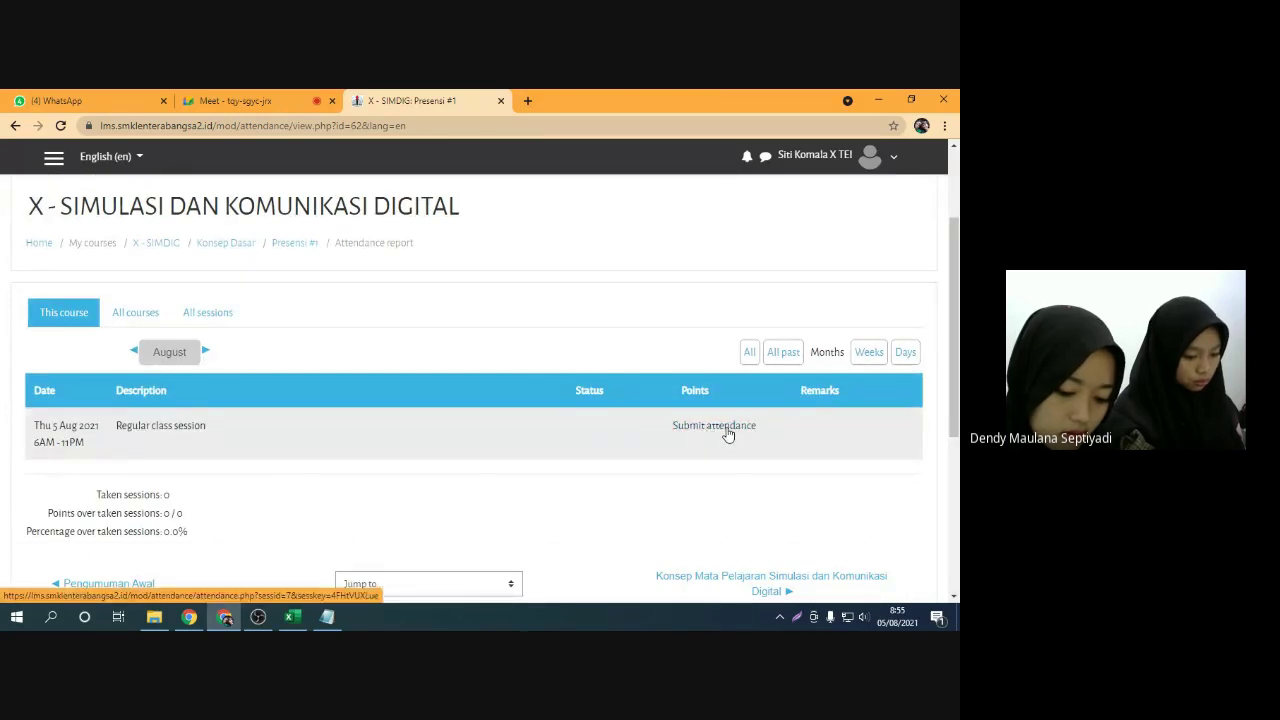
Open the Submit attendance form for the Thu 5 Aug 2021 regular class session
{"action": "left_click", "coordinate": [722, 433]}
{"action": "scroll", "coordinate": [486, 414], "scroll_direction": "down", "scroll_amount": 2}
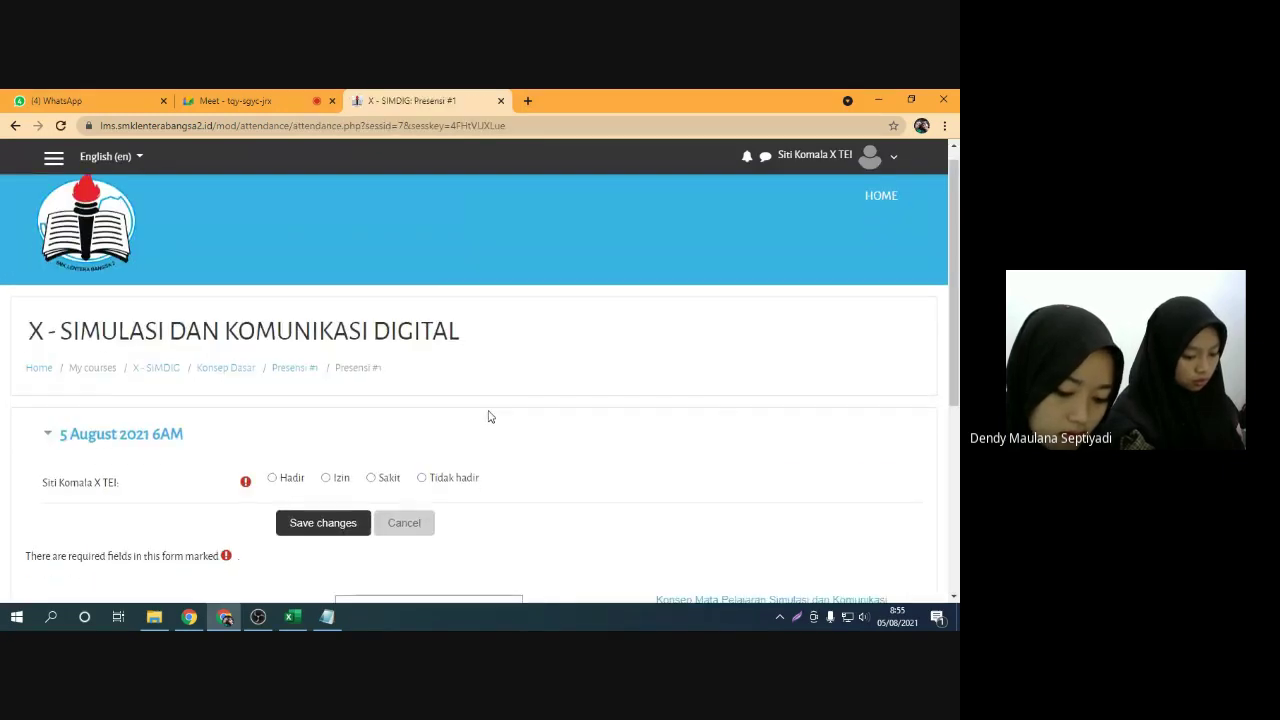
{"action": "scroll", "coordinate": [486, 414], "scroll_direction": "up", "scroll_amount": 1}
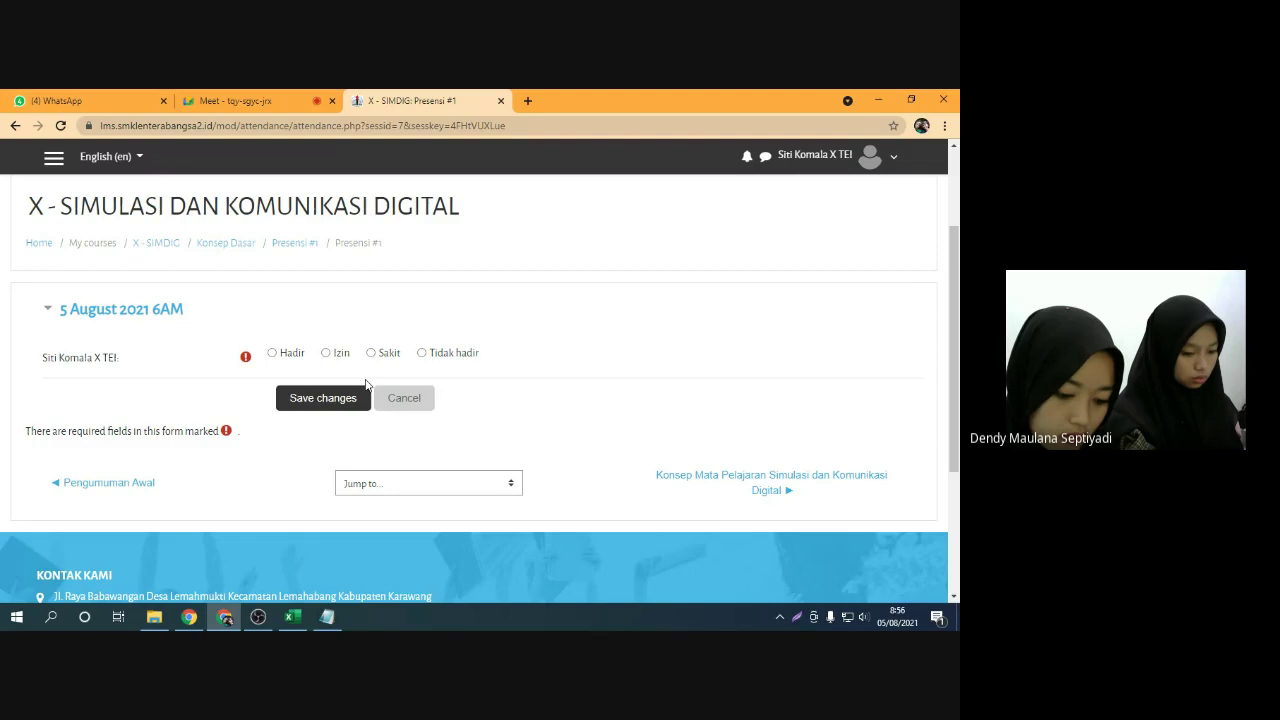
Go back to the attendance report and highlight the 5 Aug 2021 session's date and times
{"action": "left_click", "coordinate": [15, 125]}
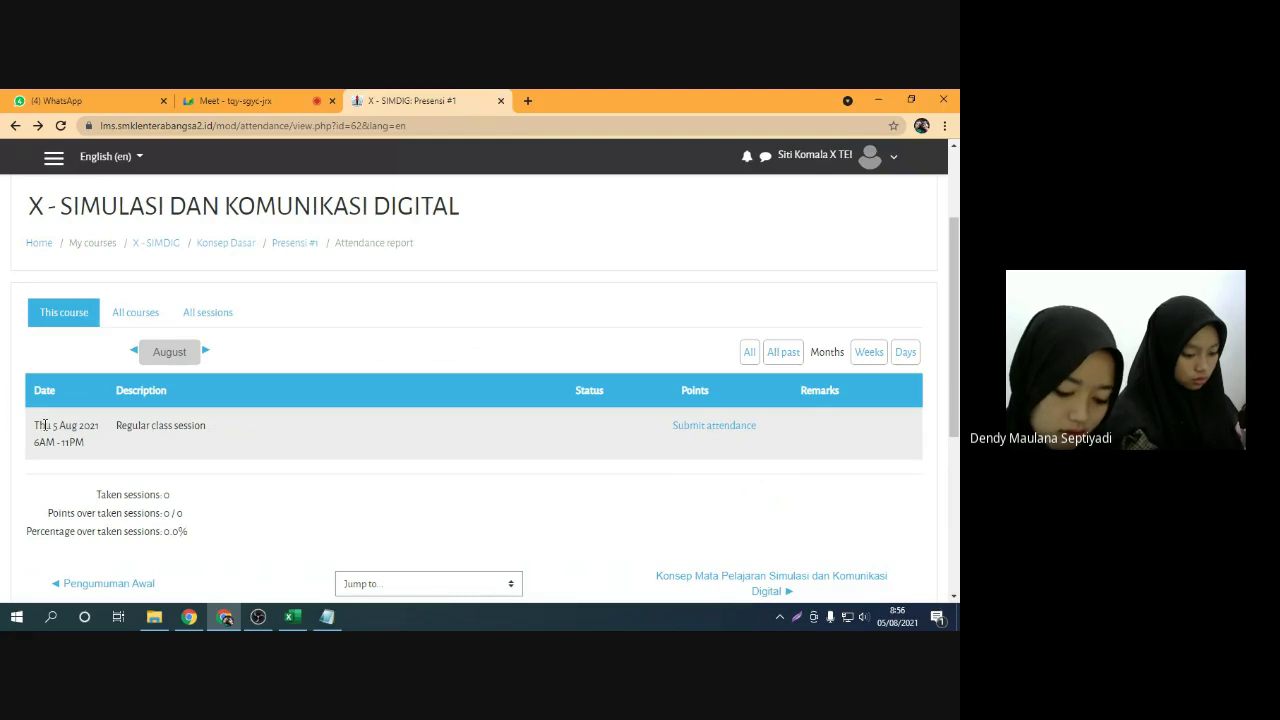
{"action": "left_click_drag", "start_coordinate": [51, 425], "coordinate": [96, 428]}
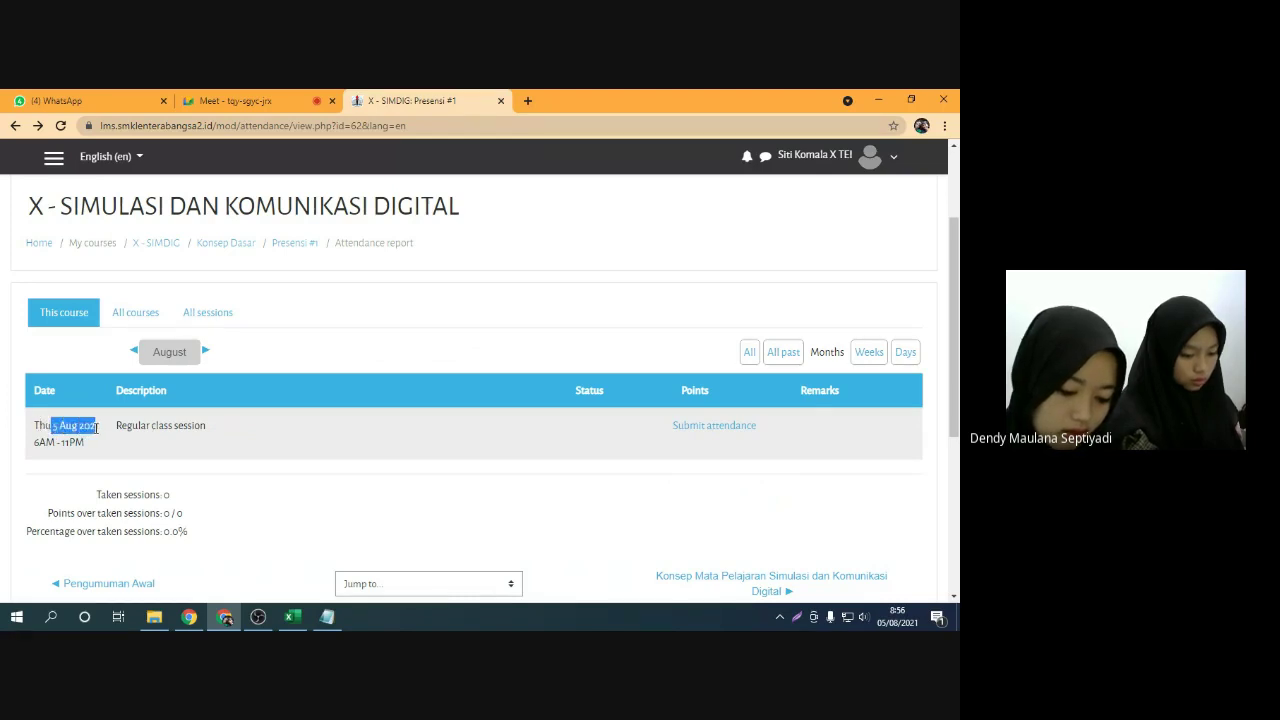
{"action": "left_click", "coordinate": [85, 440]}
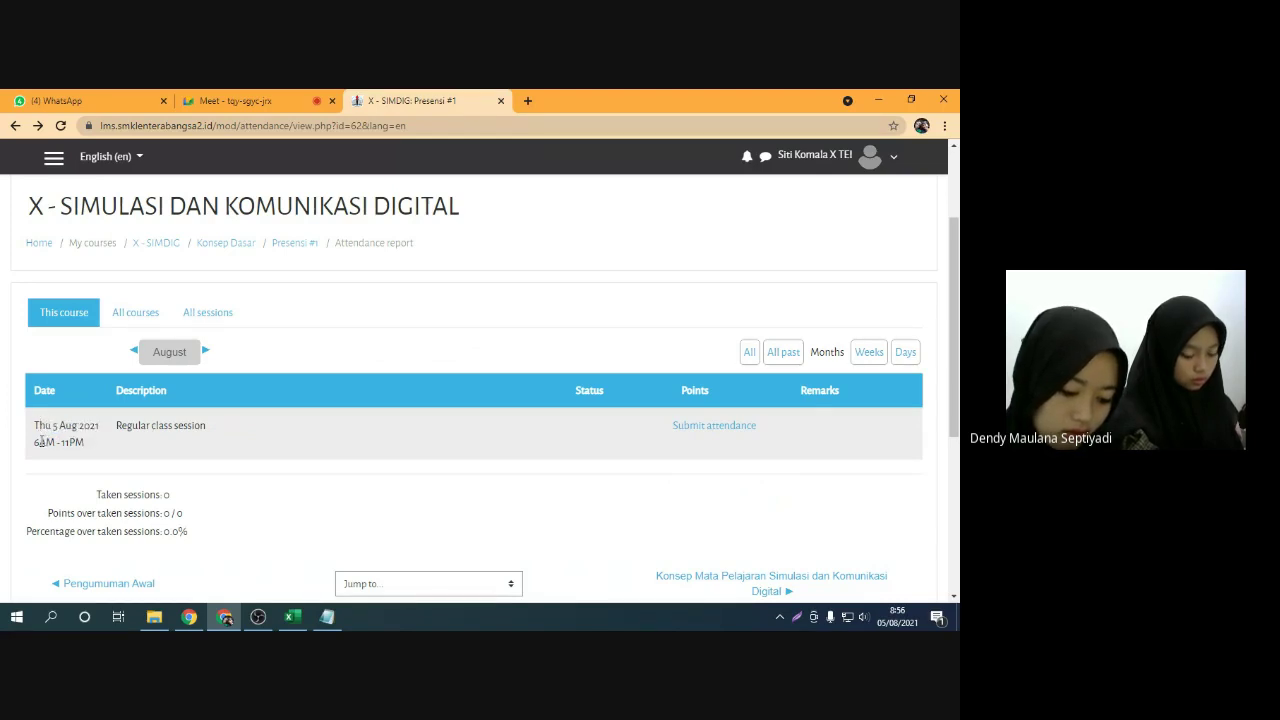
{"action": "left_click_drag", "start_coordinate": [35, 443], "coordinate": [76, 447]}
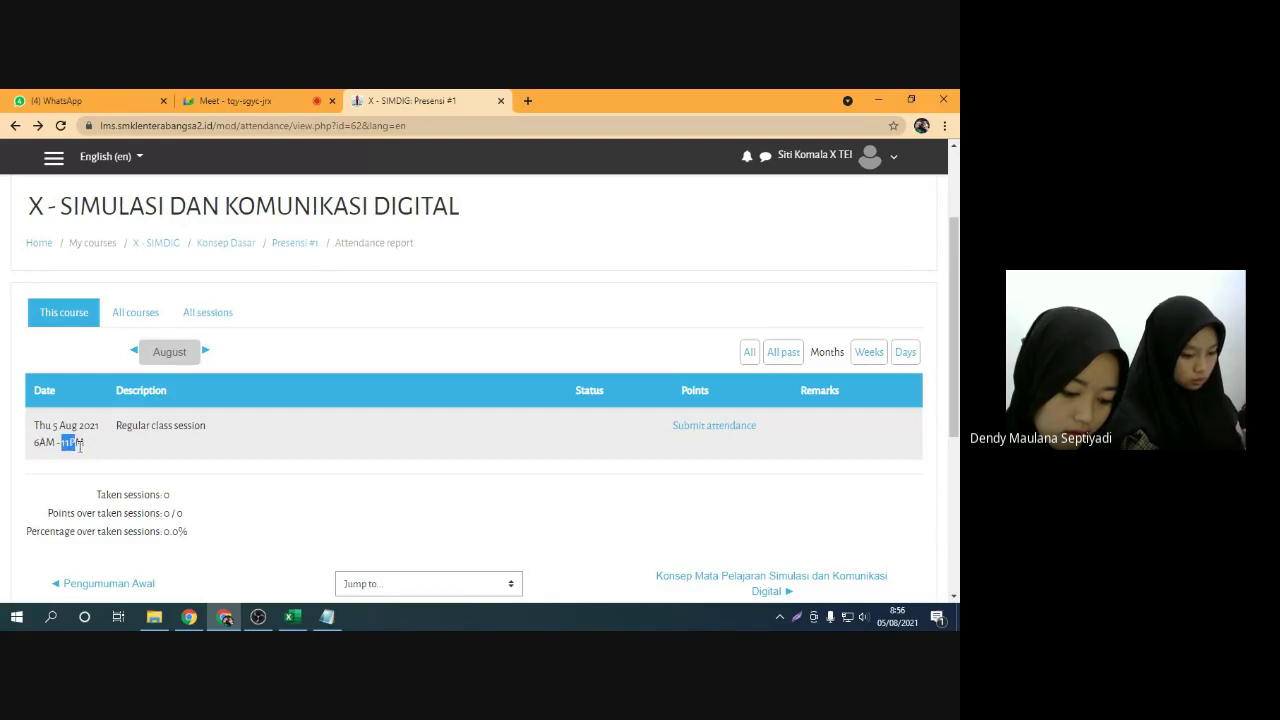
{"action": "left_click", "coordinate": [96, 452]}
{"action": "left_click_drag", "start_coordinate": [31, 430], "coordinate": [97, 450]}
{"action": "left_click", "coordinate": [99, 451]}
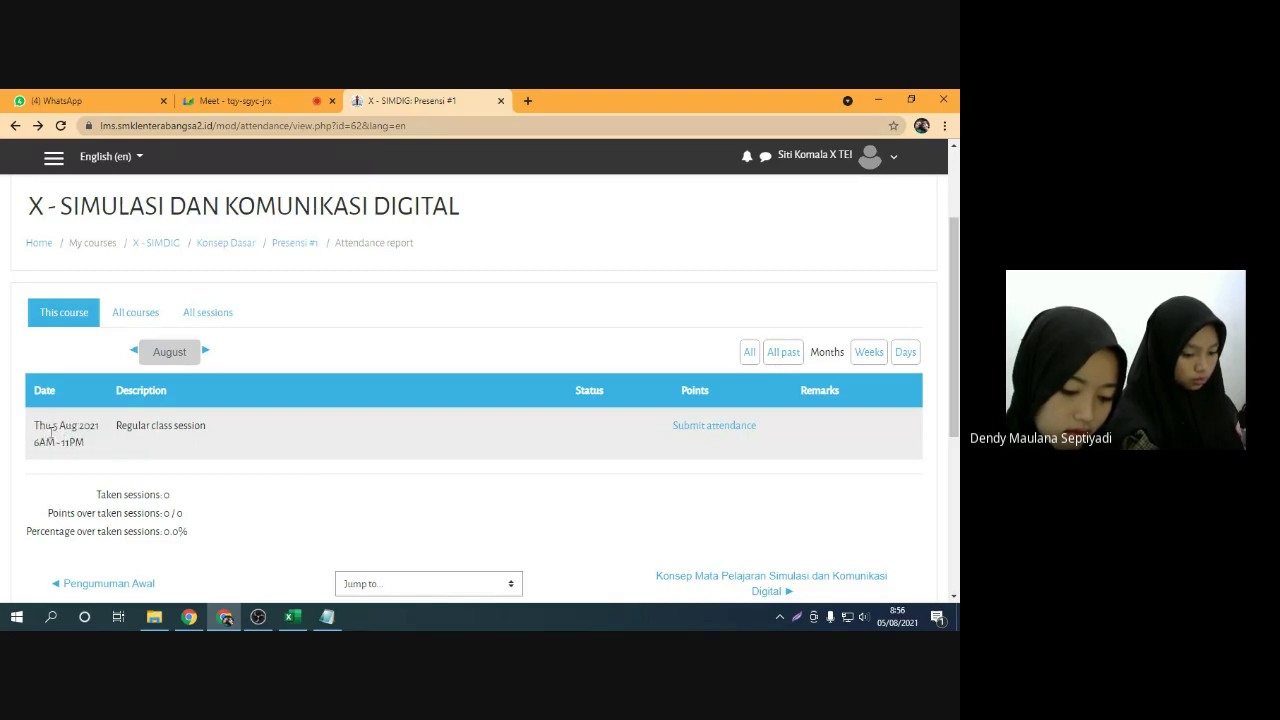
{"action": "left_click_drag", "start_coordinate": [54, 428], "coordinate": [63, 430]}
{"action": "left_click", "coordinate": [63, 432]}
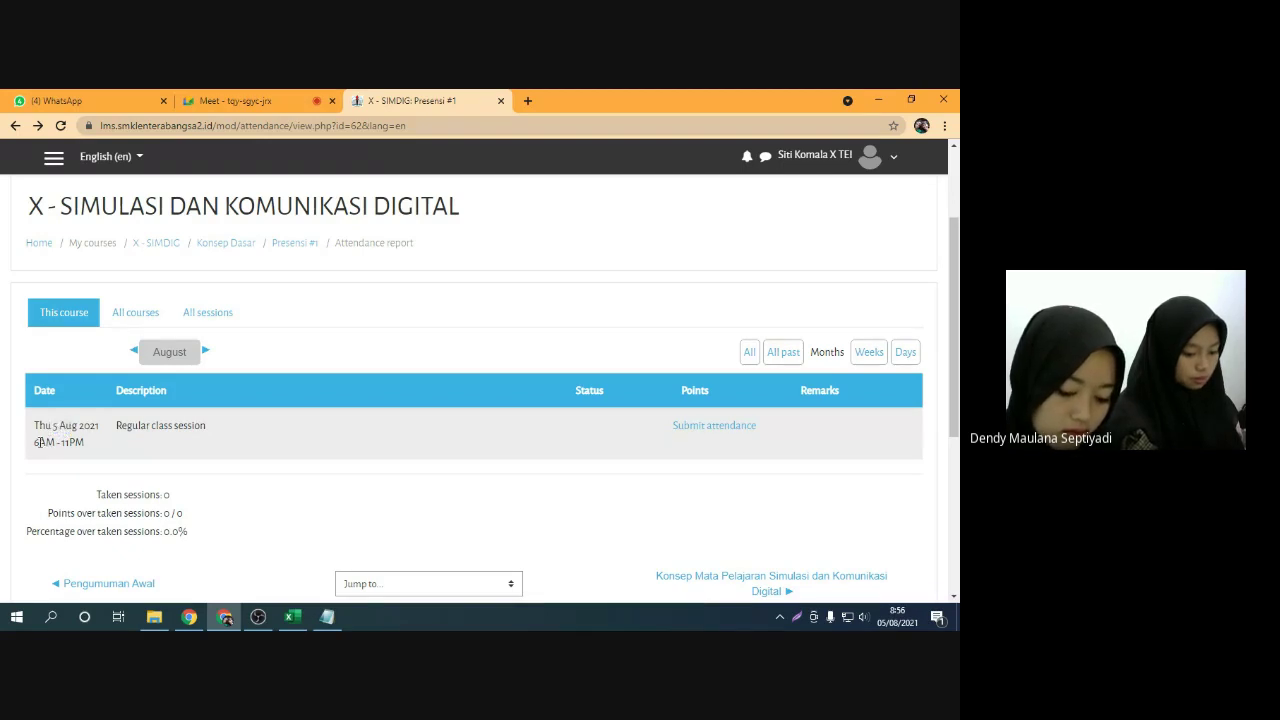
{"action": "left_click_drag", "start_coordinate": [35, 443], "coordinate": [84, 443]}
{"action": "left_click", "coordinate": [95, 449]}
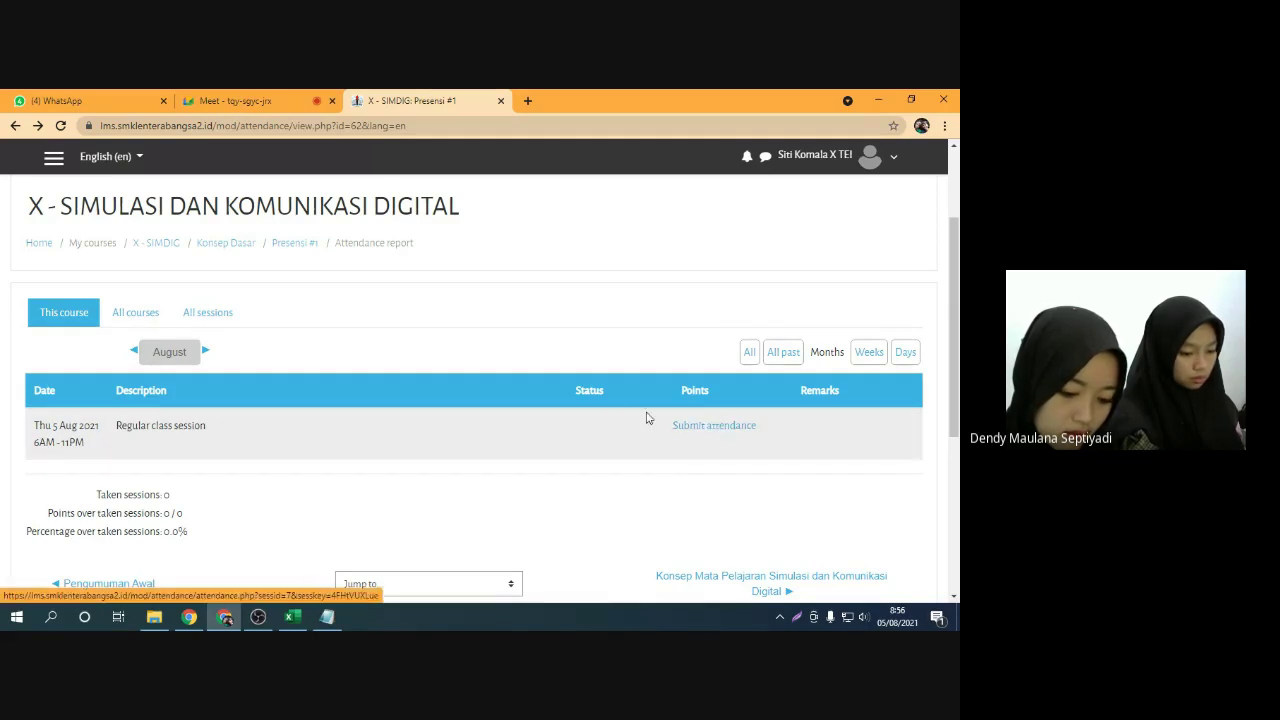
Mute the Meet microphone, then reopen the 5 Aug 2021 session's attendance form
{"action": "left_click", "coordinate": [262, 97]}
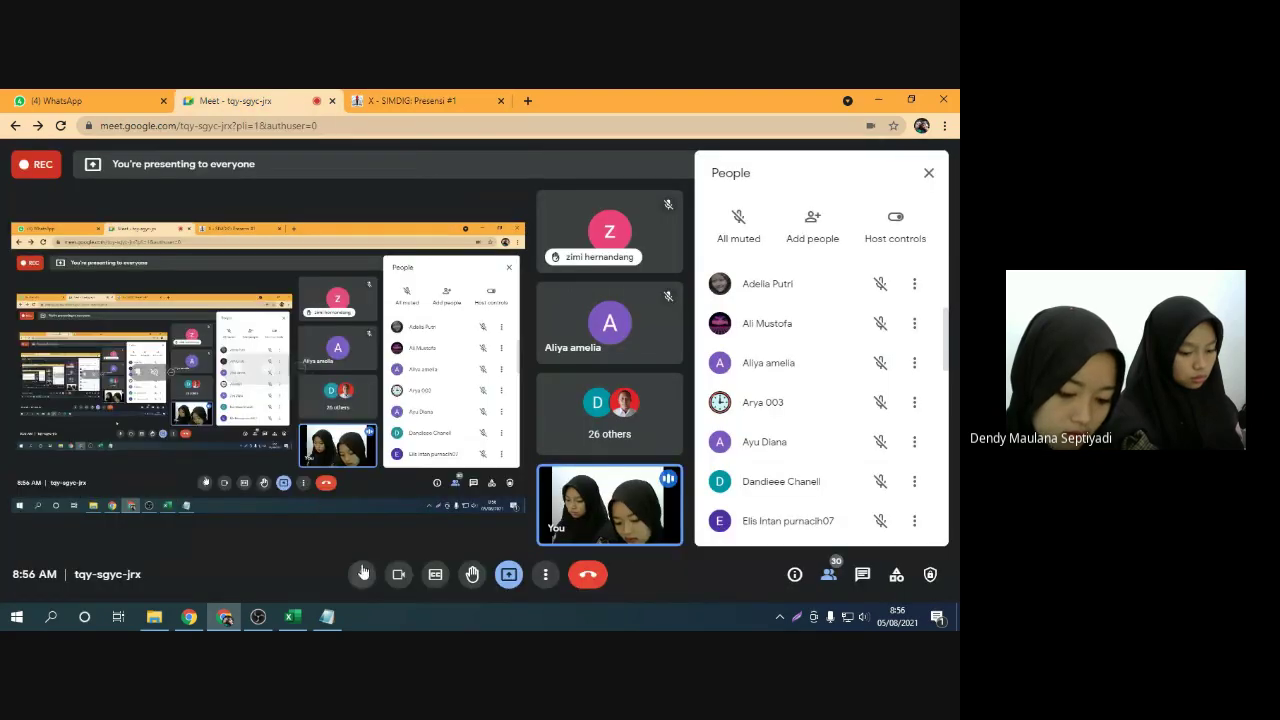
{"action": "left_click", "coordinate": [362, 572]}
{"action": "left_click", "coordinate": [410, 100]}
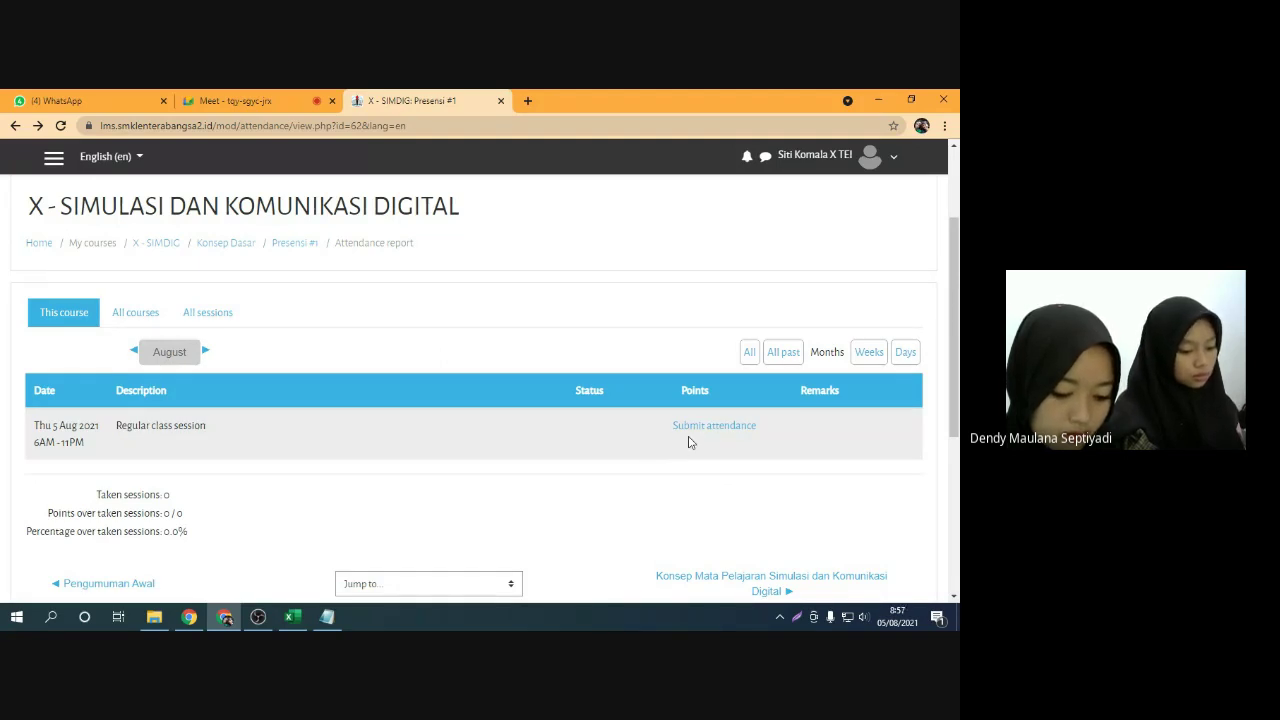
{"action": "left_click", "coordinate": [708, 433]}
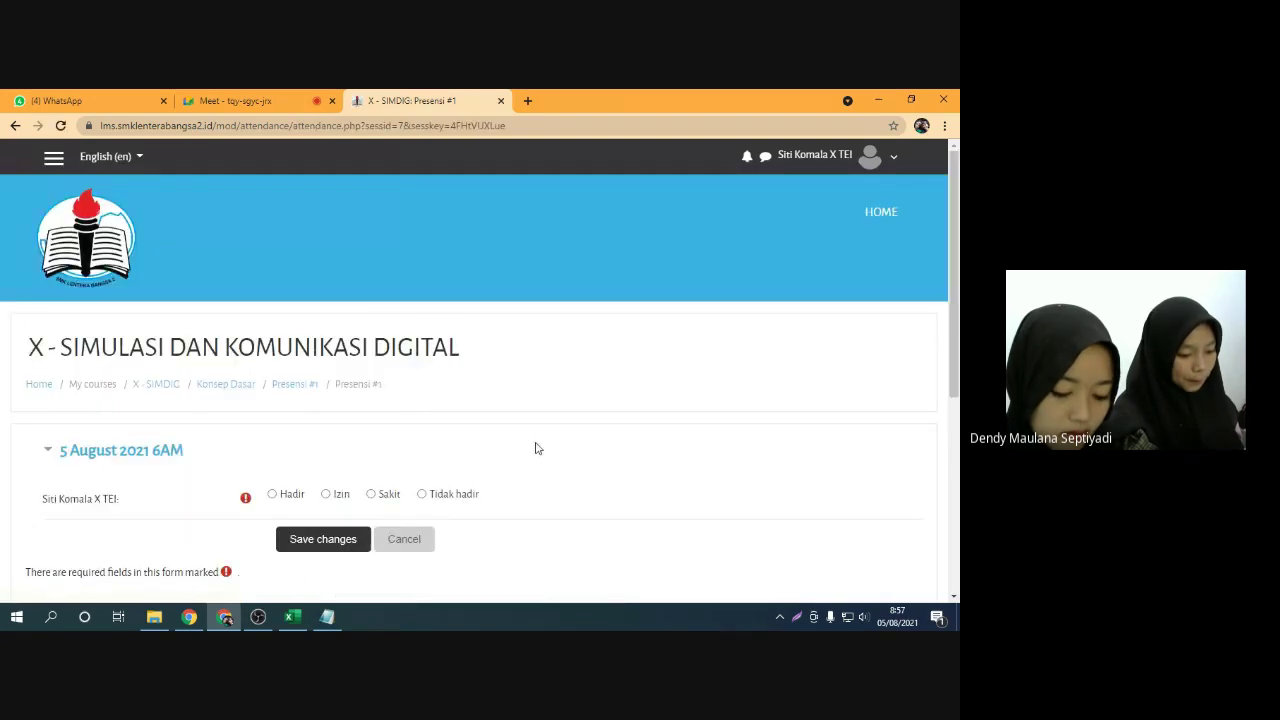
Save Hadir as the attendance status for the Thu 5 Aug 2021 session
{"action": "scroll", "coordinate": [410, 442], "scroll_direction": "down", "scroll_amount": 1}
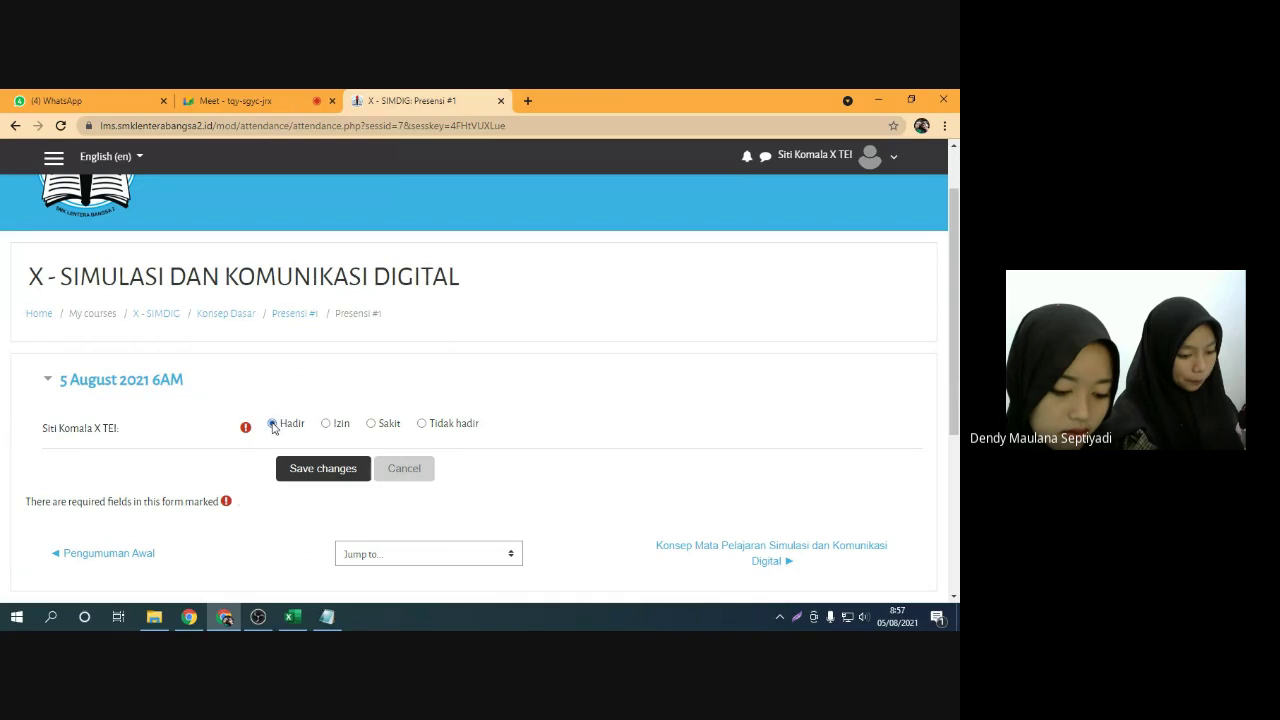
{"action": "scroll", "coordinate": [300, 396], "scroll_direction": "down", "scroll_amount": 1}
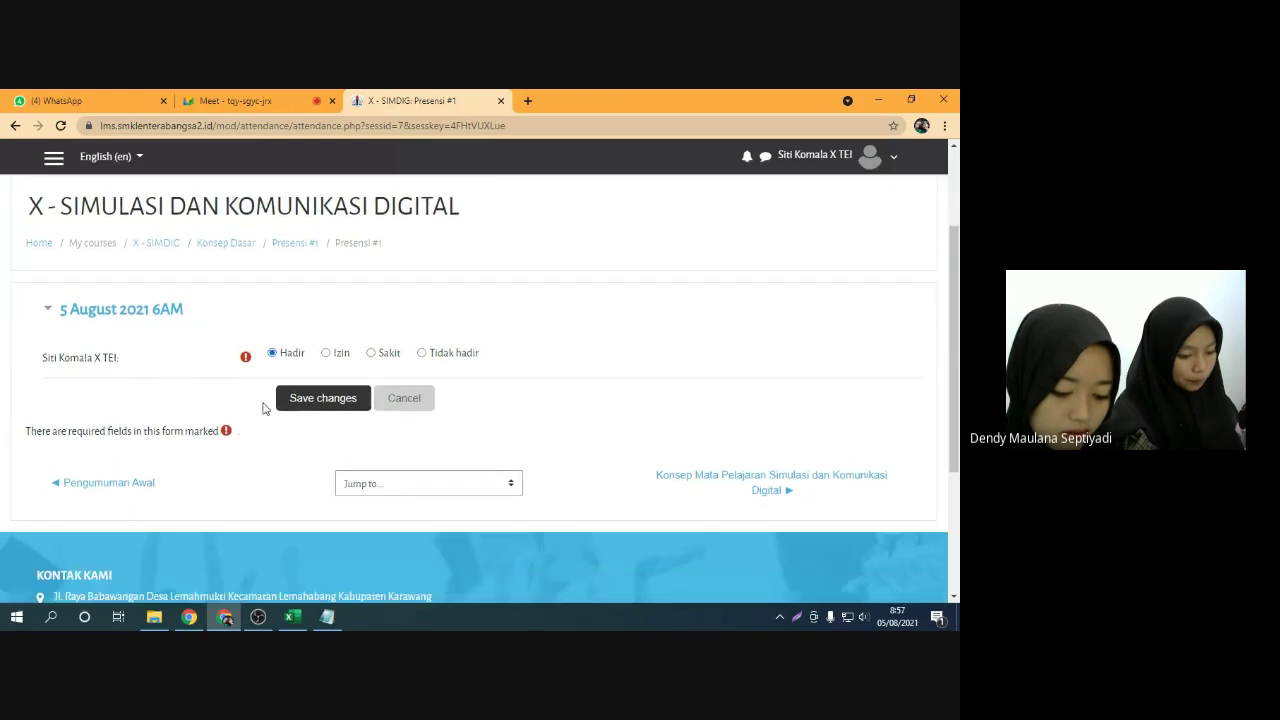
{"action": "left_click", "coordinate": [319, 402]}
Review the attendance report showing 2/2 points and 100.0%, glancing at the Meet call
{"action": "scroll", "coordinate": [330, 410], "scroll_direction": "down", "scroll_amount": 3}
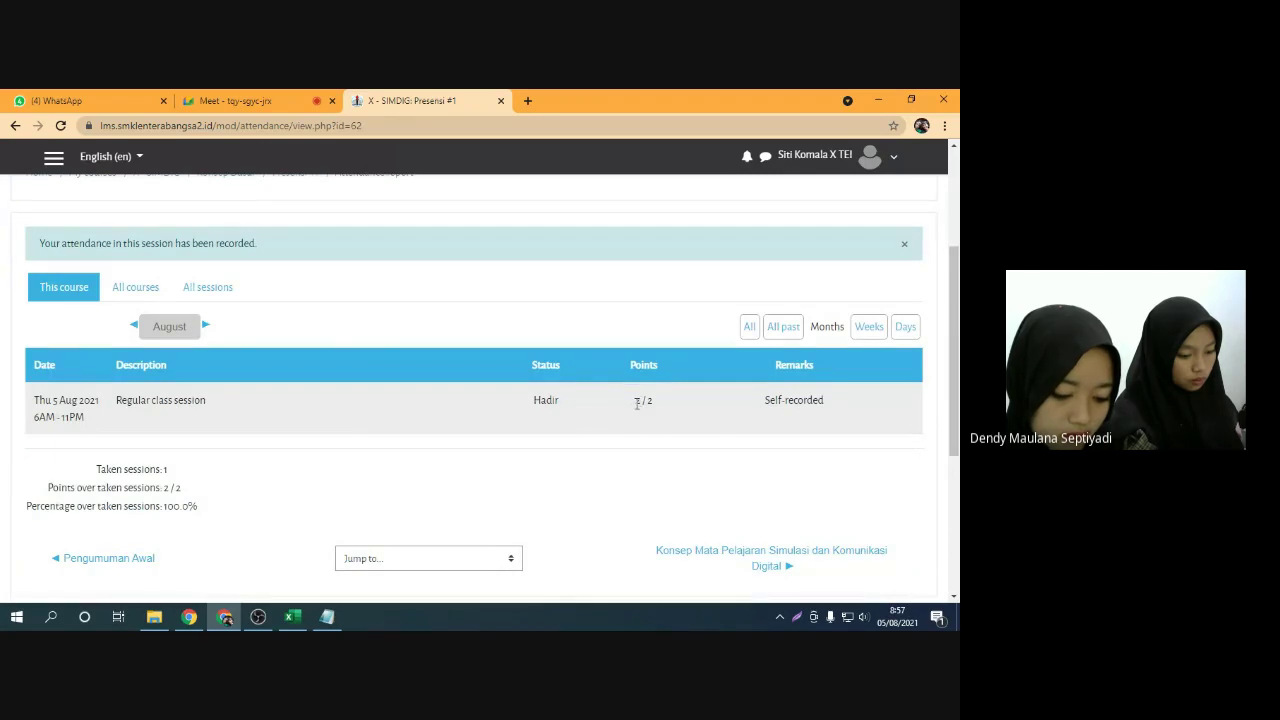
{"action": "left_click", "coordinate": [652, 408]}
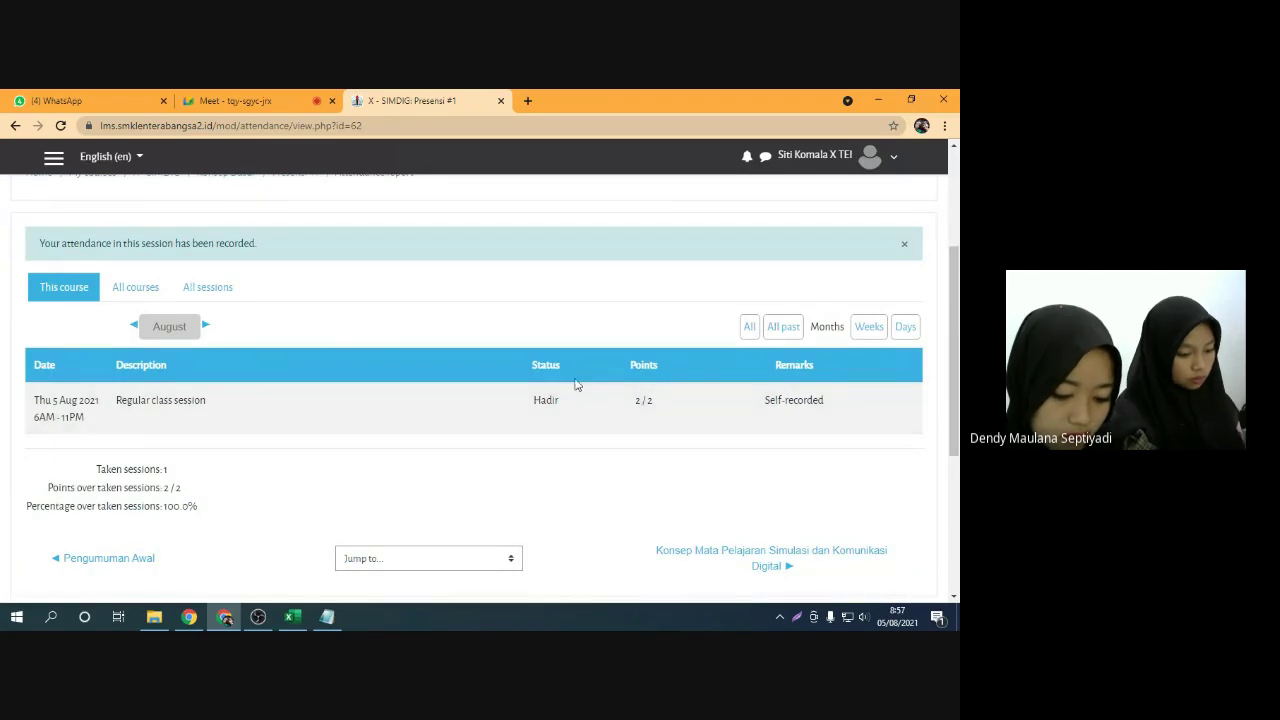
{"action": "left_click", "coordinate": [300, 100]}
{"action": "left_click", "coordinate": [395, 98]}
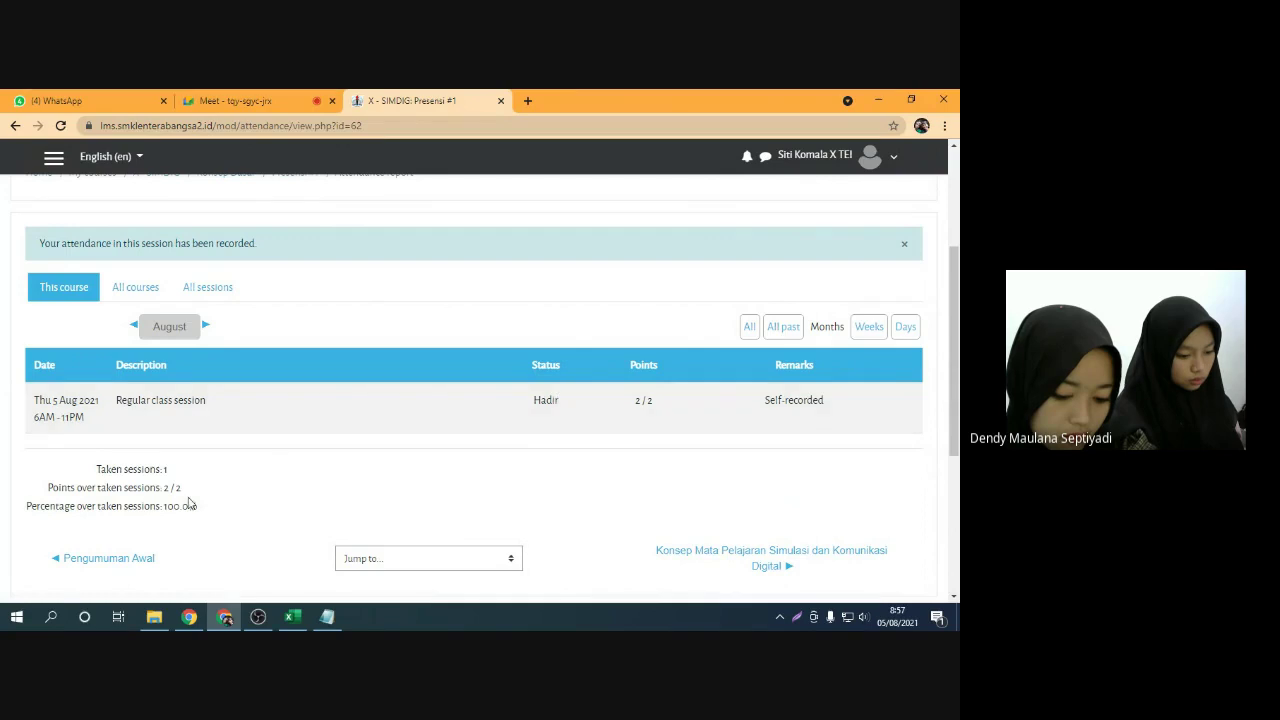
{"action": "left_click_drag", "start_coordinate": [28, 506], "coordinate": [180, 509]}
{"action": "left_click", "coordinate": [144, 506]}
{"action": "left_click", "coordinate": [165, 508]}
{"action": "left_click", "coordinate": [209, 512]}
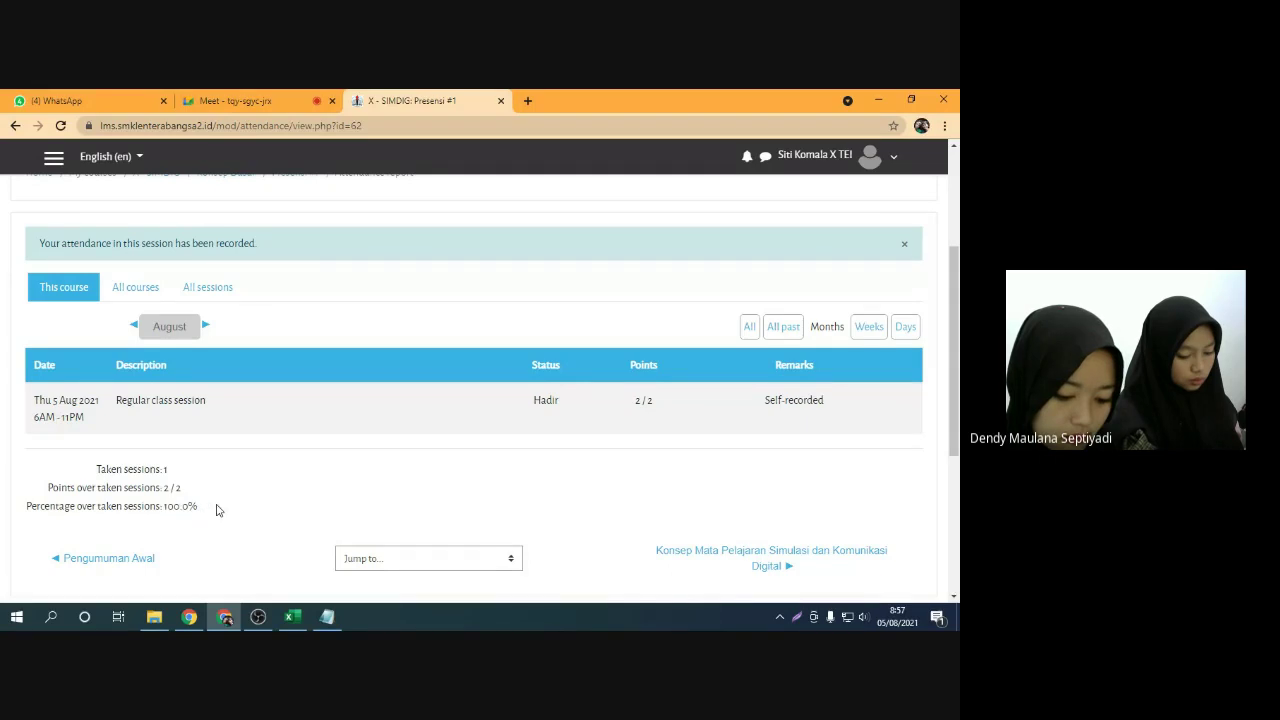
Mute and unmute the Meet microphone, then come back to the attendance report
{"action": "left_click", "coordinate": [224, 97]}
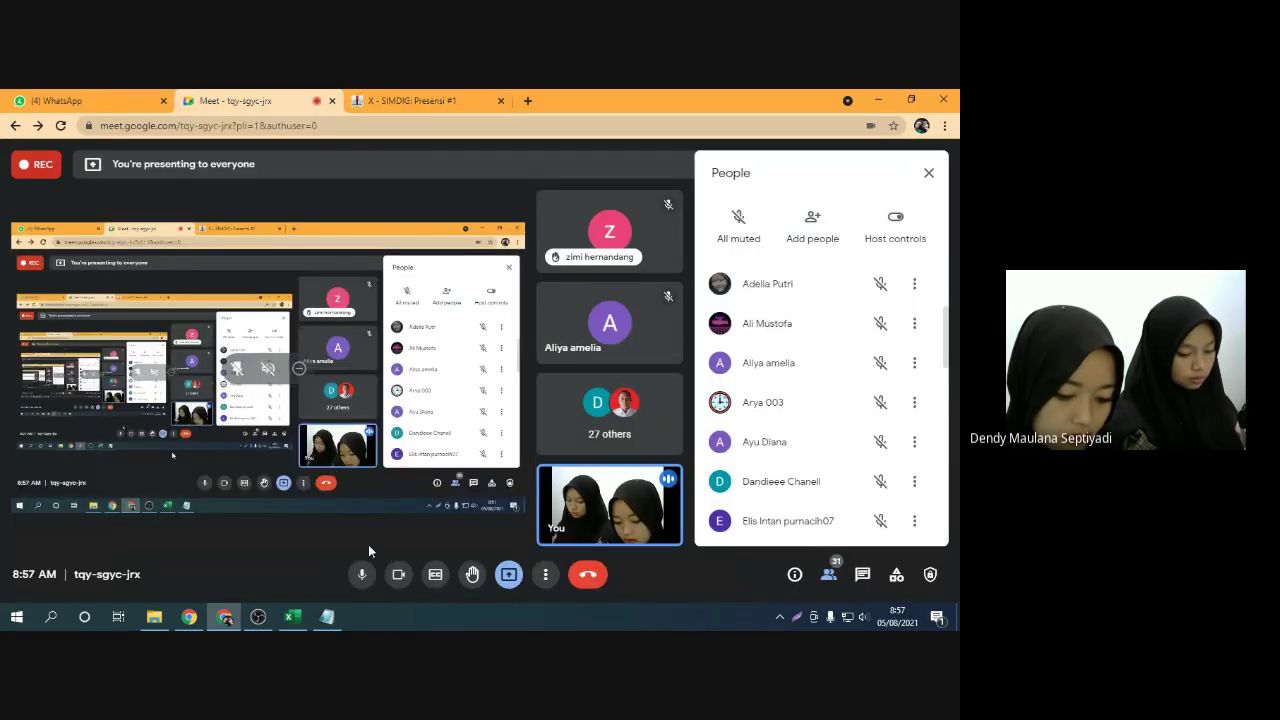
{"action": "left_click", "coordinate": [361, 576]}
{"action": "left_click", "coordinate": [361, 576]}
{"action": "left_click", "coordinate": [415, 100]}
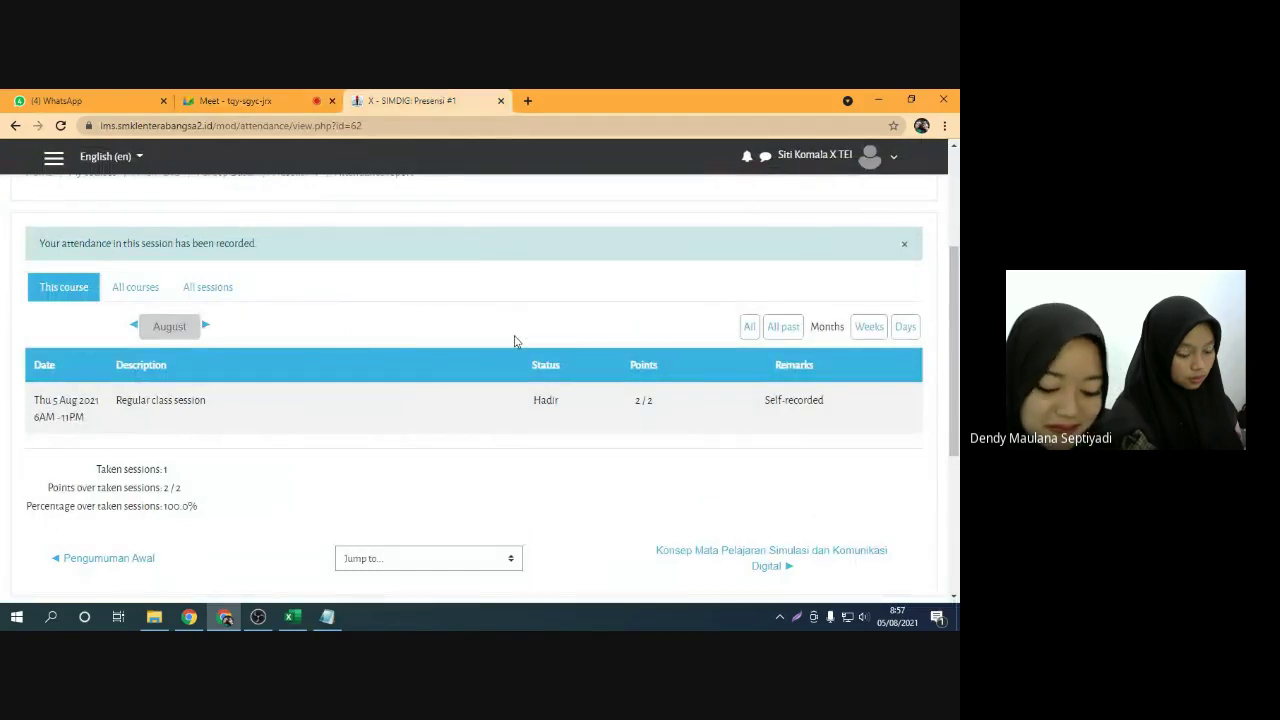
{"action": "scroll", "coordinate": [325, 336], "scroll_direction": "up", "scroll_amount": 3}
{"action": "scroll", "coordinate": [370, 359], "scroll_direction": "down", "scroll_amount": 1}
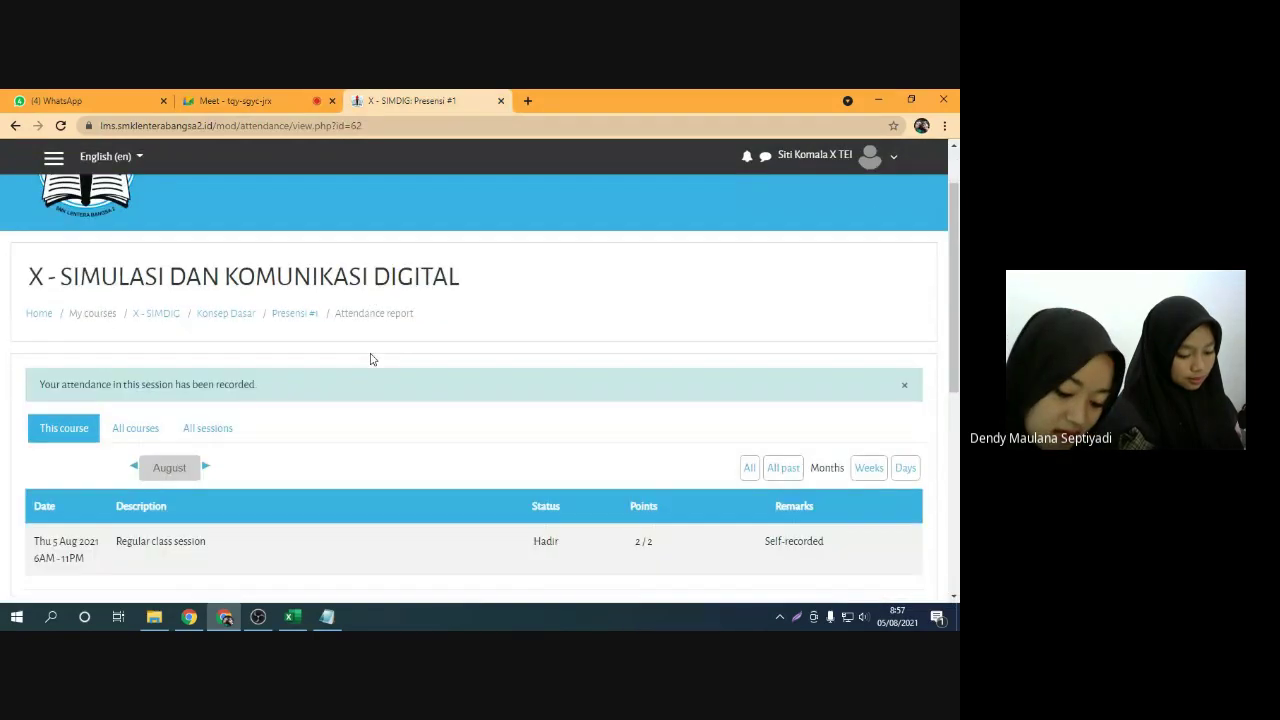
{"action": "scroll", "coordinate": [311, 354], "scroll_direction": "down", "scroll_amount": 1}
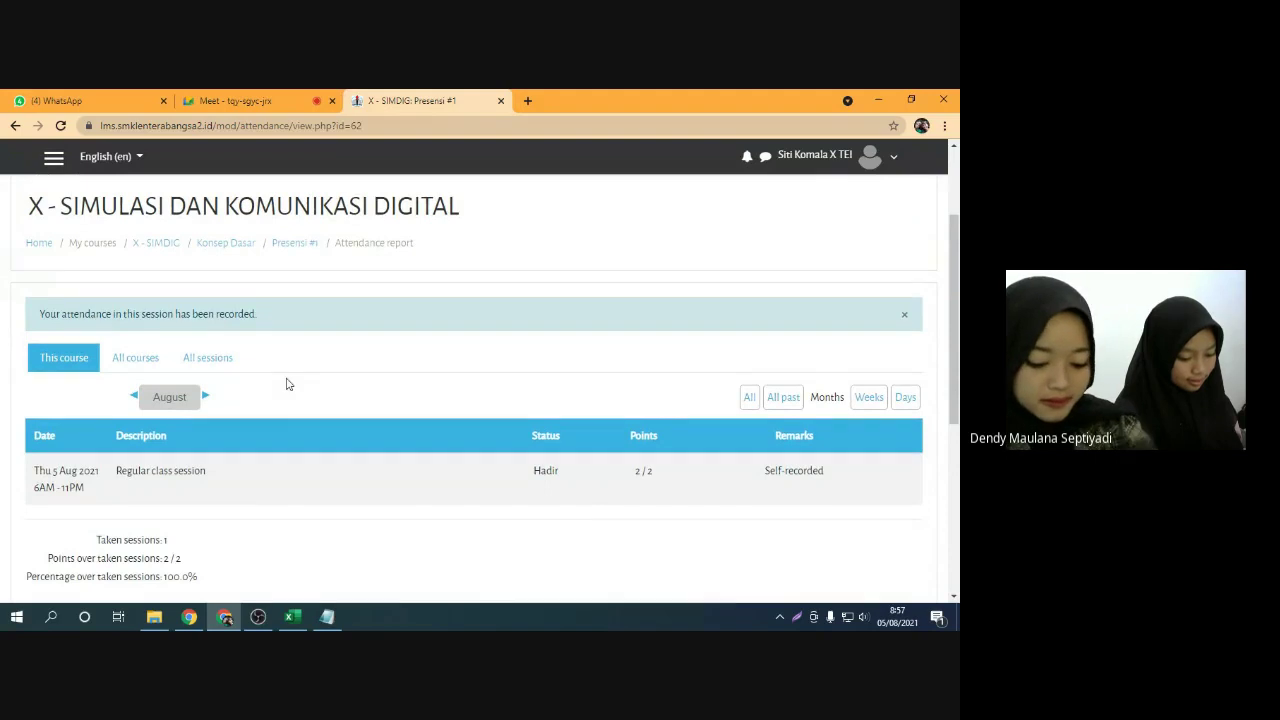
{"action": "scroll", "coordinate": [270, 325], "scroll_direction": "up", "scroll_amount": 1}
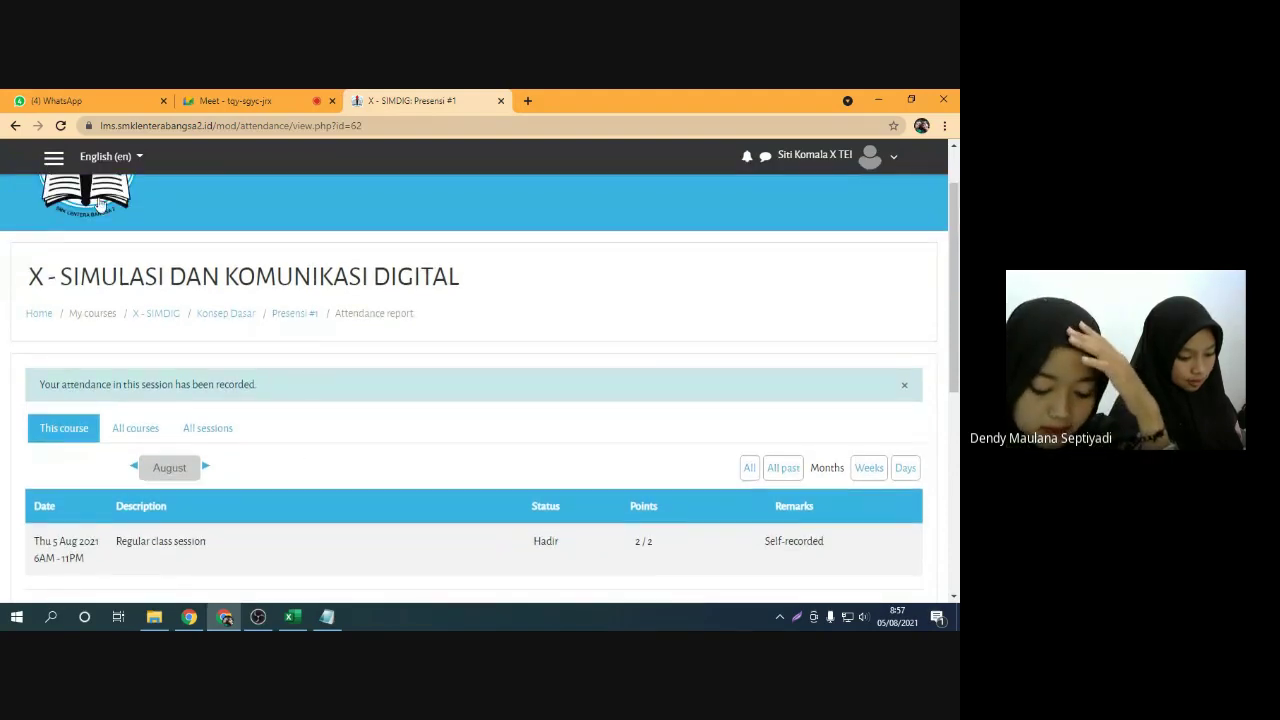
{"action": "scroll", "coordinate": [216, 322], "scroll_direction": "up", "scroll_amount": 1}
Open the course navigation drawer and turn the Meet microphone back on with Ctrl+D
{"action": "left_click", "coordinate": [54, 160]}
{"action": "left_click", "coordinate": [263, 93]}
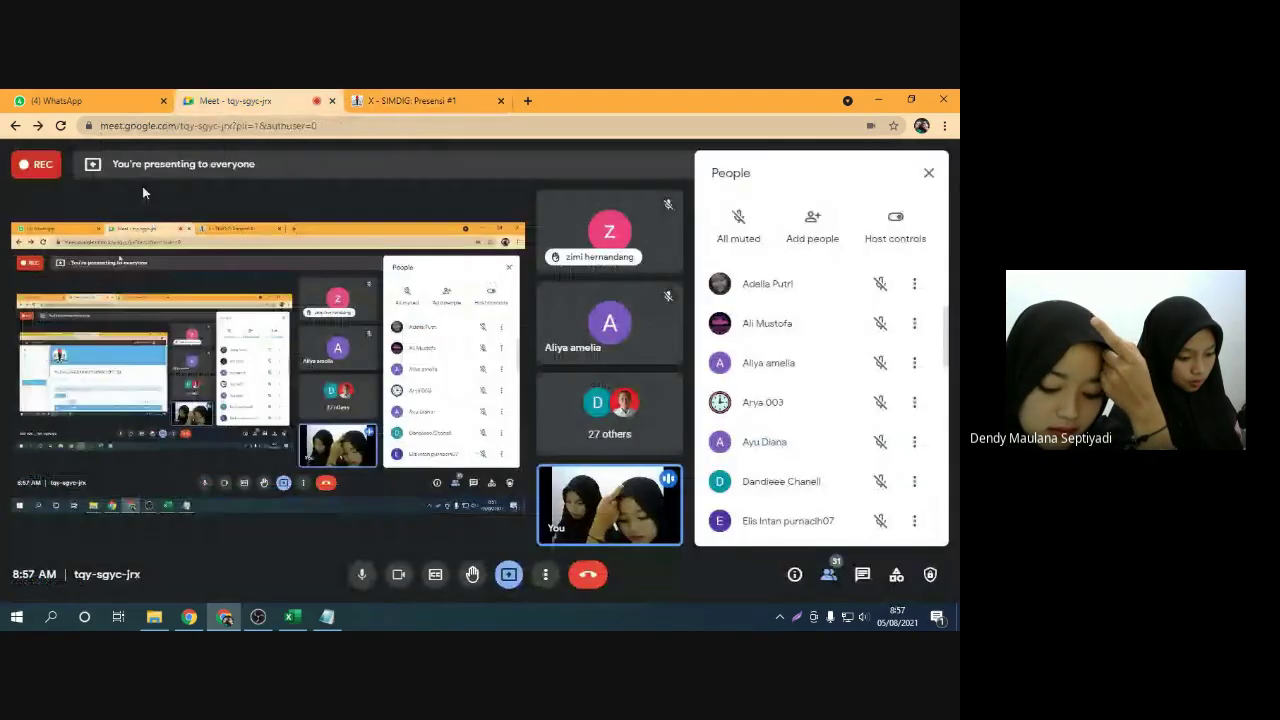
{"action": "key", "text": "ctrl+d"}
{"action": "key", "text": "ctrl+d"}
{"action": "left_click", "coordinate": [407, 95]}
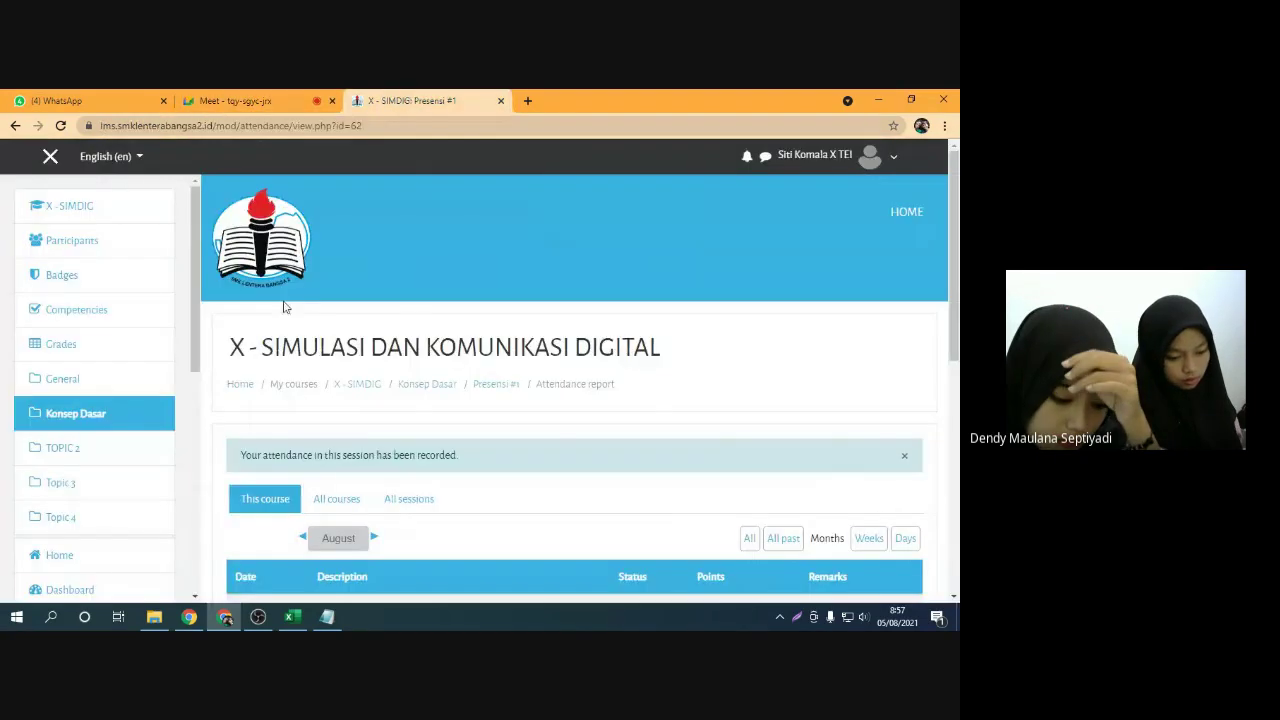
{"action": "left_click", "coordinate": [48, 160]}
{"action": "left_click", "coordinate": [50, 160]}
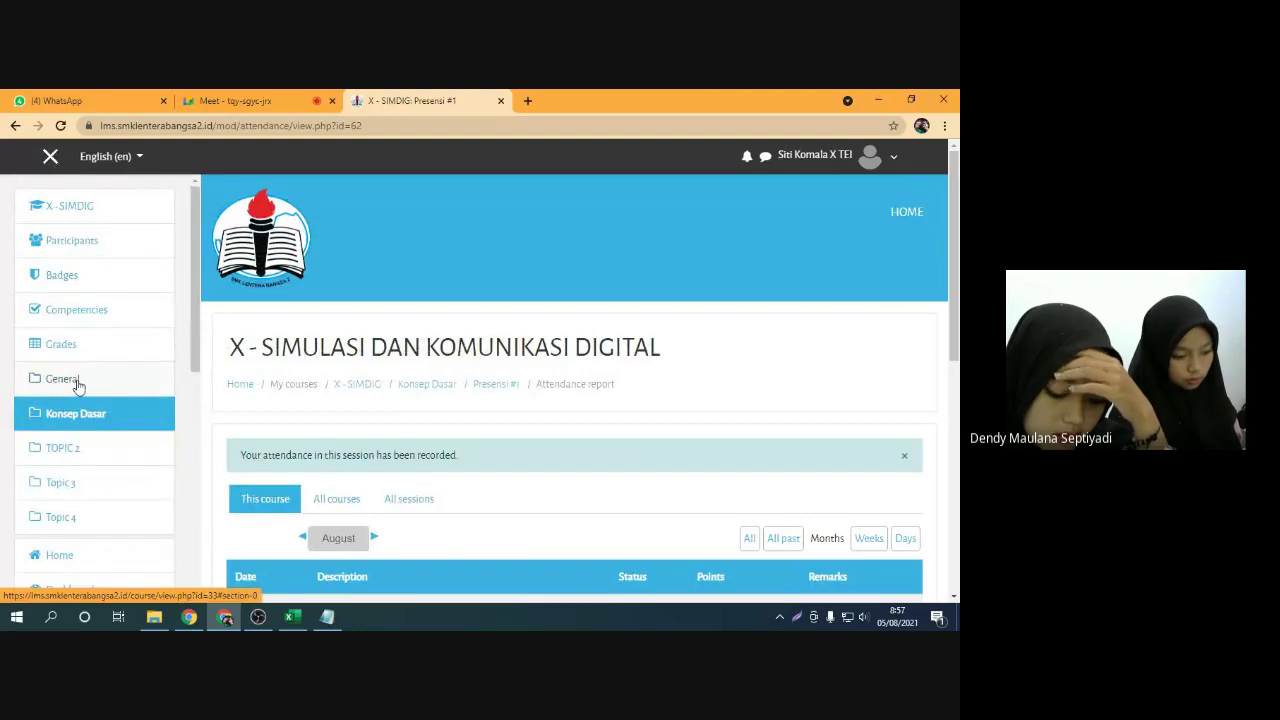
Open X - Simulasi dan Komunikasi Digital from the Dashboard's recently accessed courses
{"action": "scroll", "coordinate": [70, 385], "scroll_direction": "down", "scroll_amount": 3}
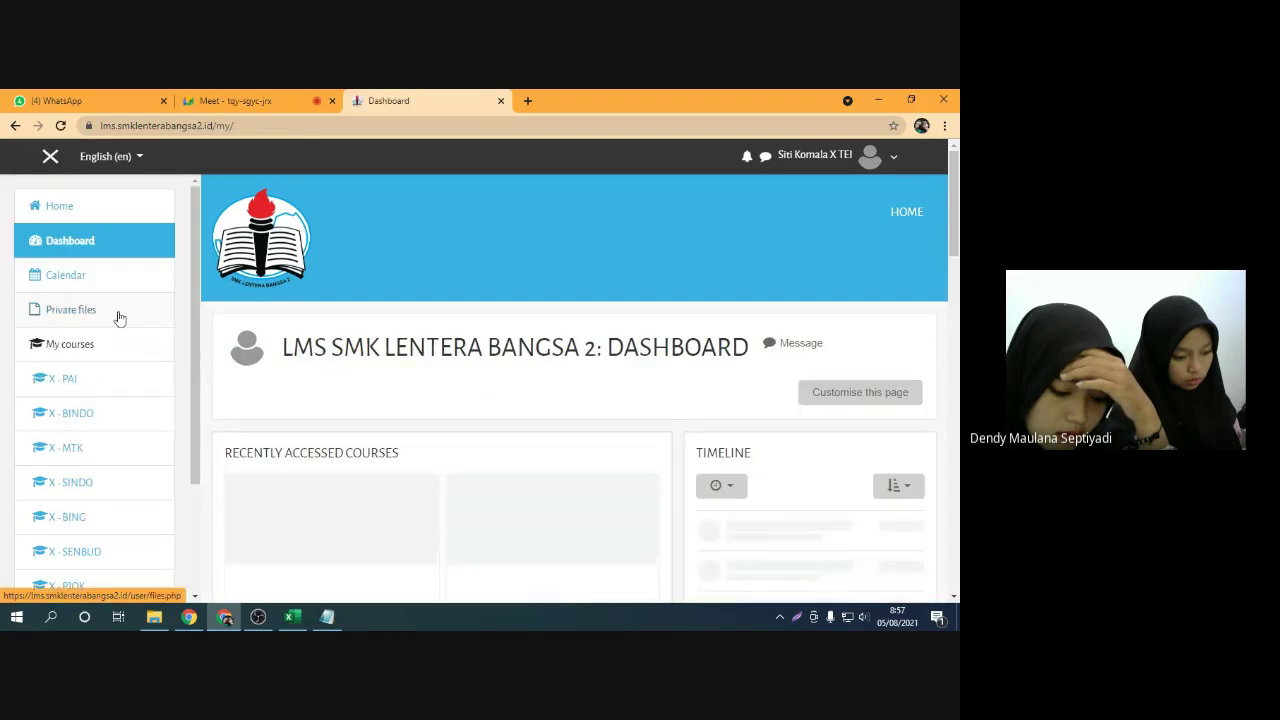
{"action": "scroll", "coordinate": [400, 390], "scroll_direction": "down", "scroll_amount": 3}
{"action": "scroll", "coordinate": [467, 418], "scroll_direction": "down", "scroll_amount": 2}
{"action": "scroll", "coordinate": [440, 400], "scroll_direction": "up", "scroll_amount": 2}
{"action": "left_click", "coordinate": [430, 360]}
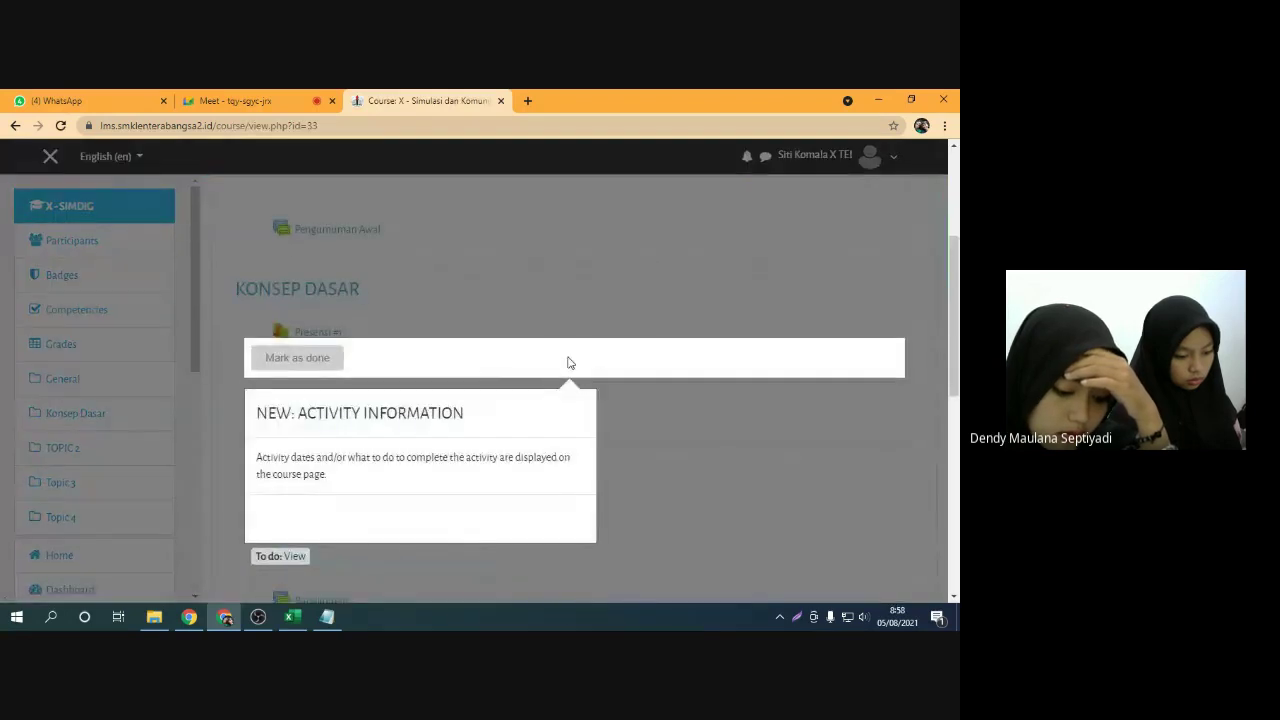
Dismiss the tour popup and mark Presensi #1 in KONSEP DASAR as done
{"action": "left_click", "coordinate": [610, 310]}
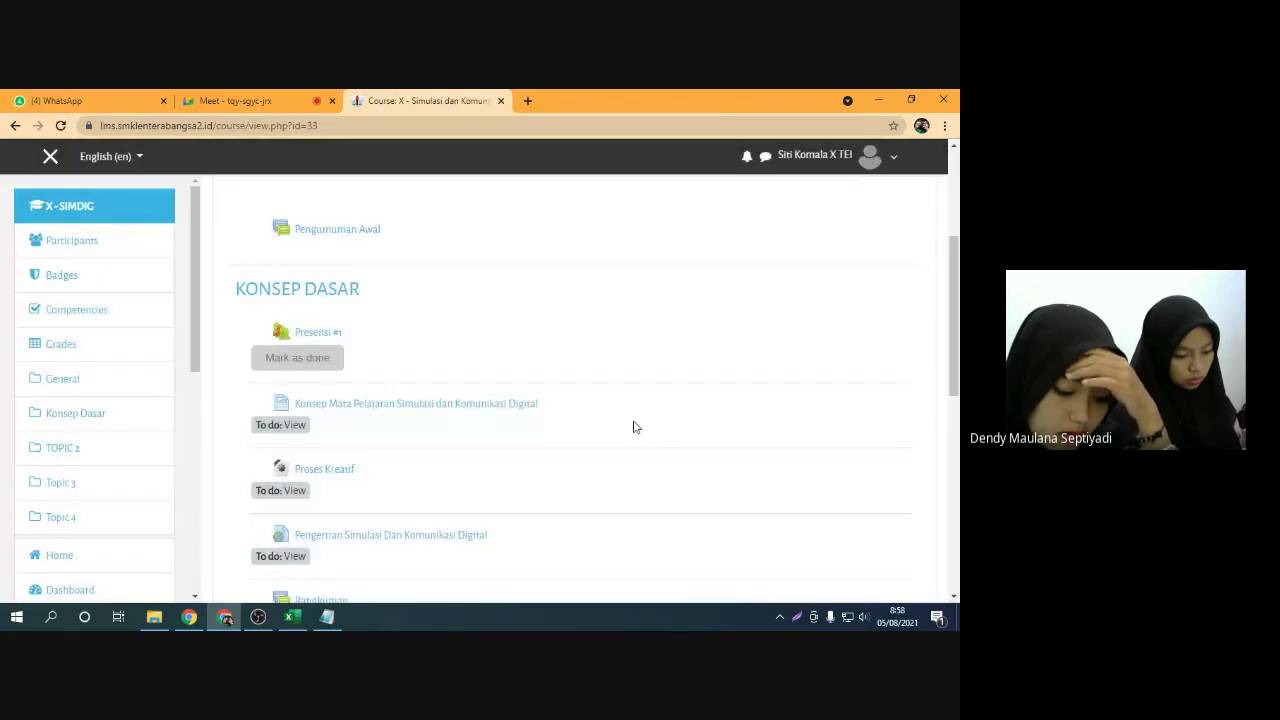
{"action": "left_click", "coordinate": [294, 362]}
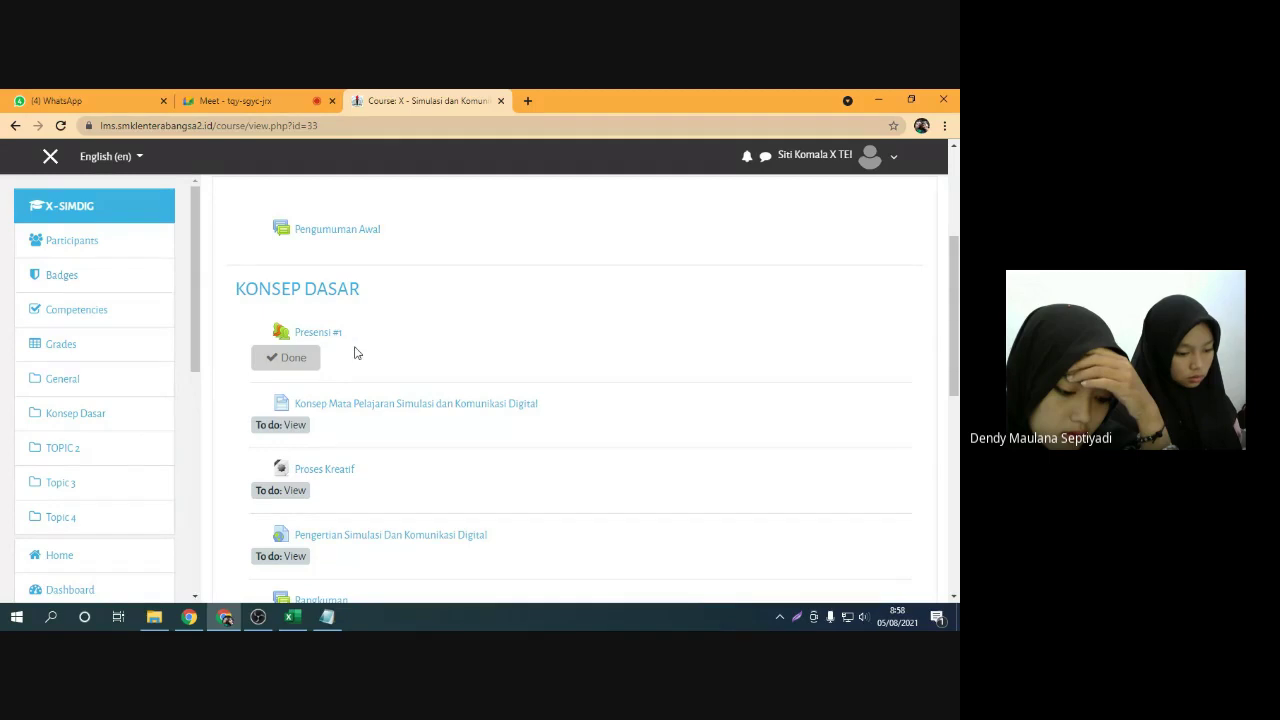
{"action": "scroll", "coordinate": [452, 404], "scroll_direction": "down", "scroll_amount": 1}
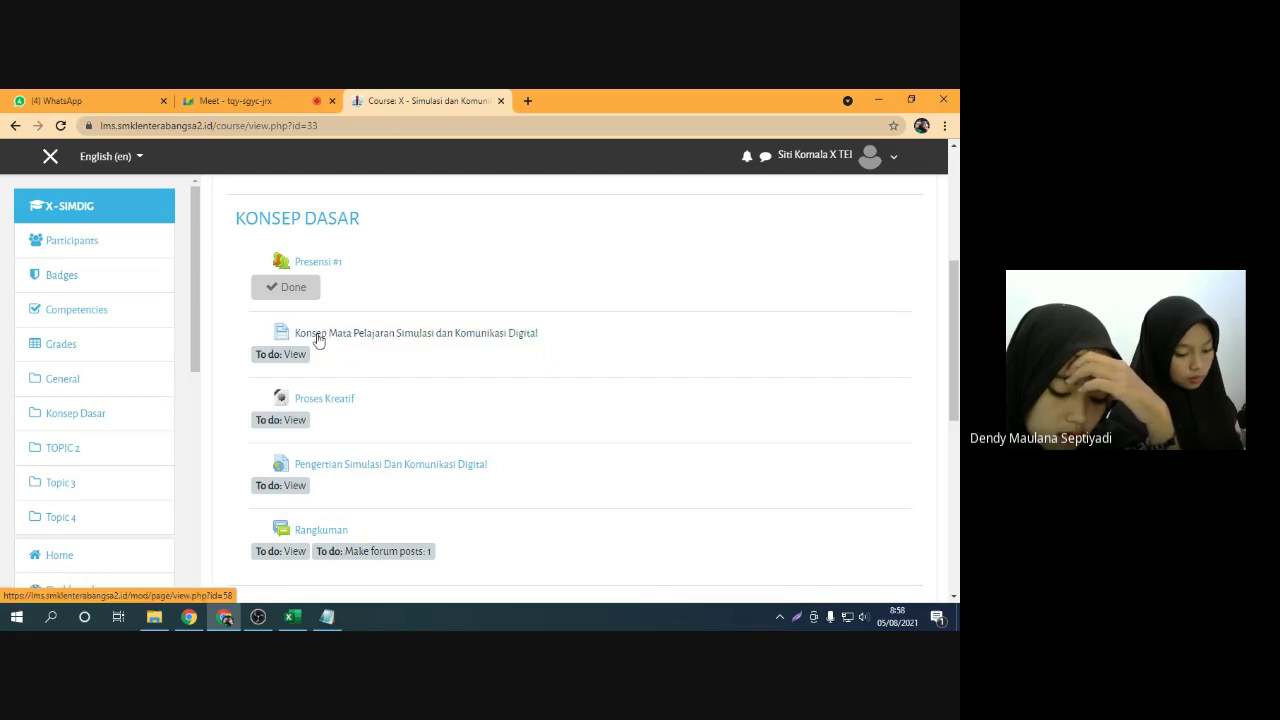
Open the Konsep Mata Pelajaran Simulasi dan Komunikasi Digital page and dismiss its tour popup
{"action": "left_click", "coordinate": [318, 339]}
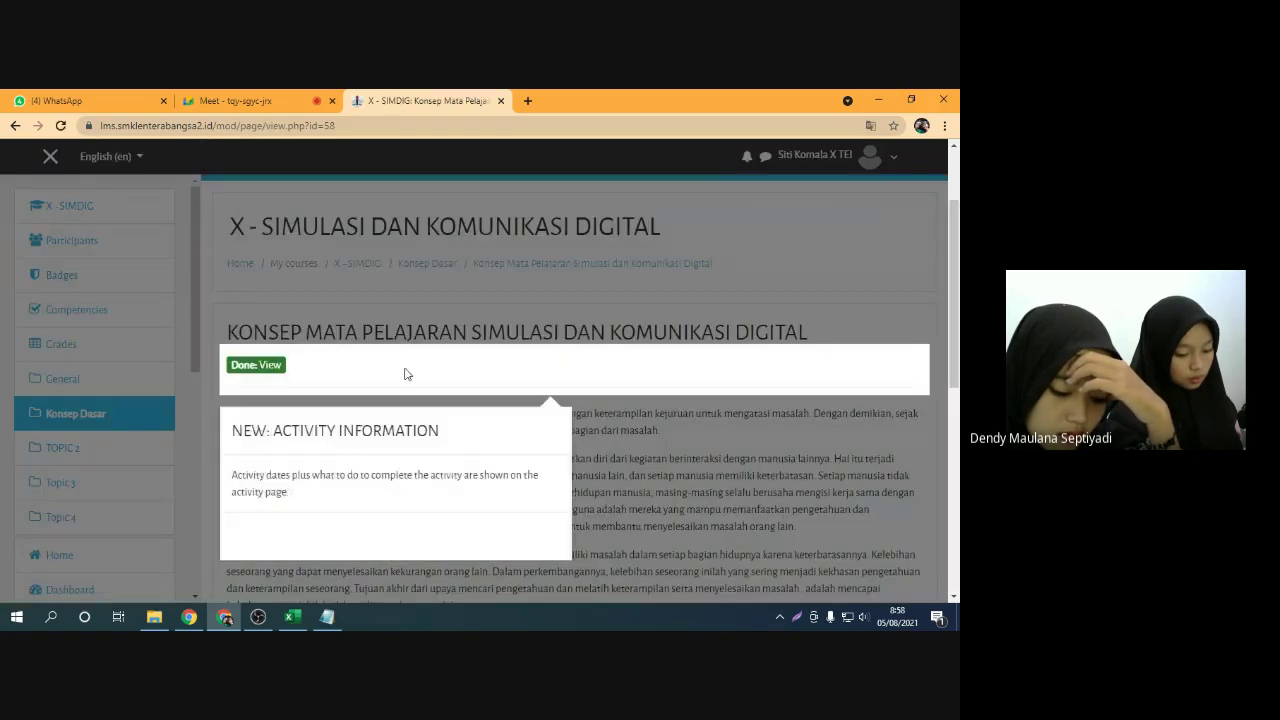
{"action": "left_click", "coordinate": [607, 436]}
{"action": "scroll", "coordinate": [422, 415], "scroll_direction": "down", "scroll_amount": 1}
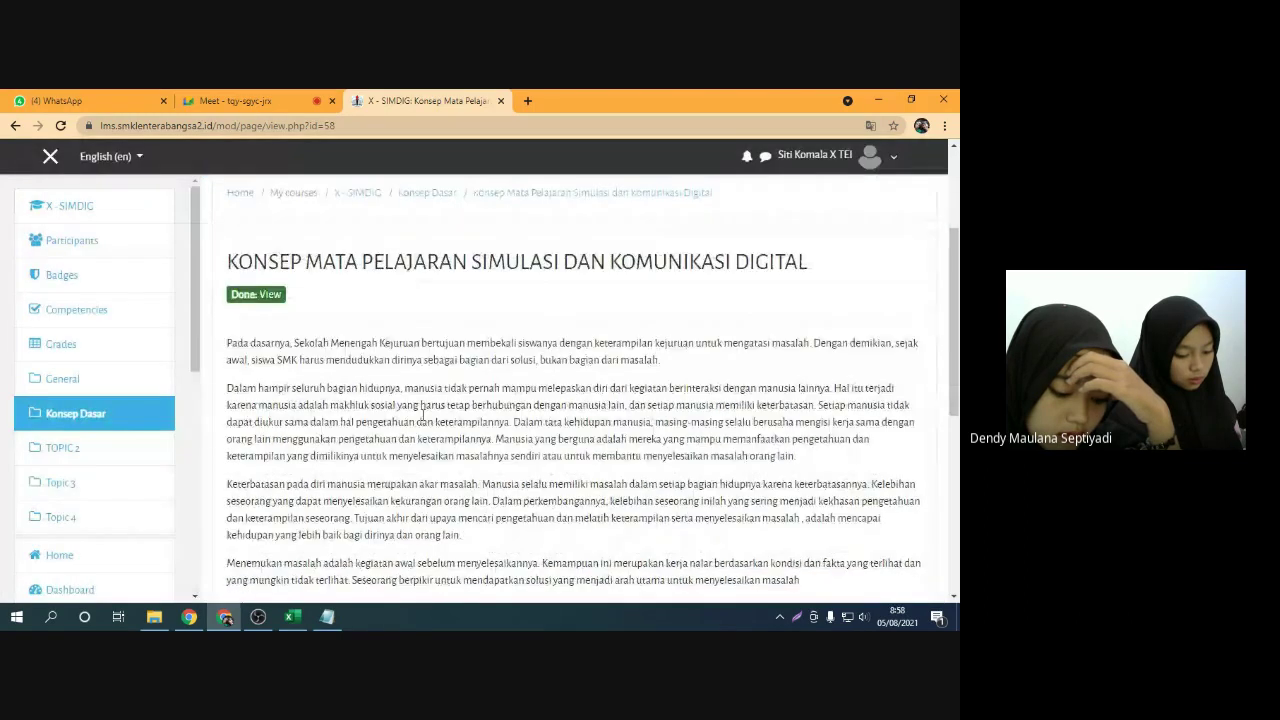
{"action": "left_click_drag", "start_coordinate": [226, 262], "coordinate": [810, 263]}
{"action": "left_click", "coordinate": [800, 290]}
Read through the article's opening paragraphs, then bring up the Google Meet call
{"action": "scroll", "coordinate": [312, 392], "scroll_direction": "down", "scroll_amount": 2}
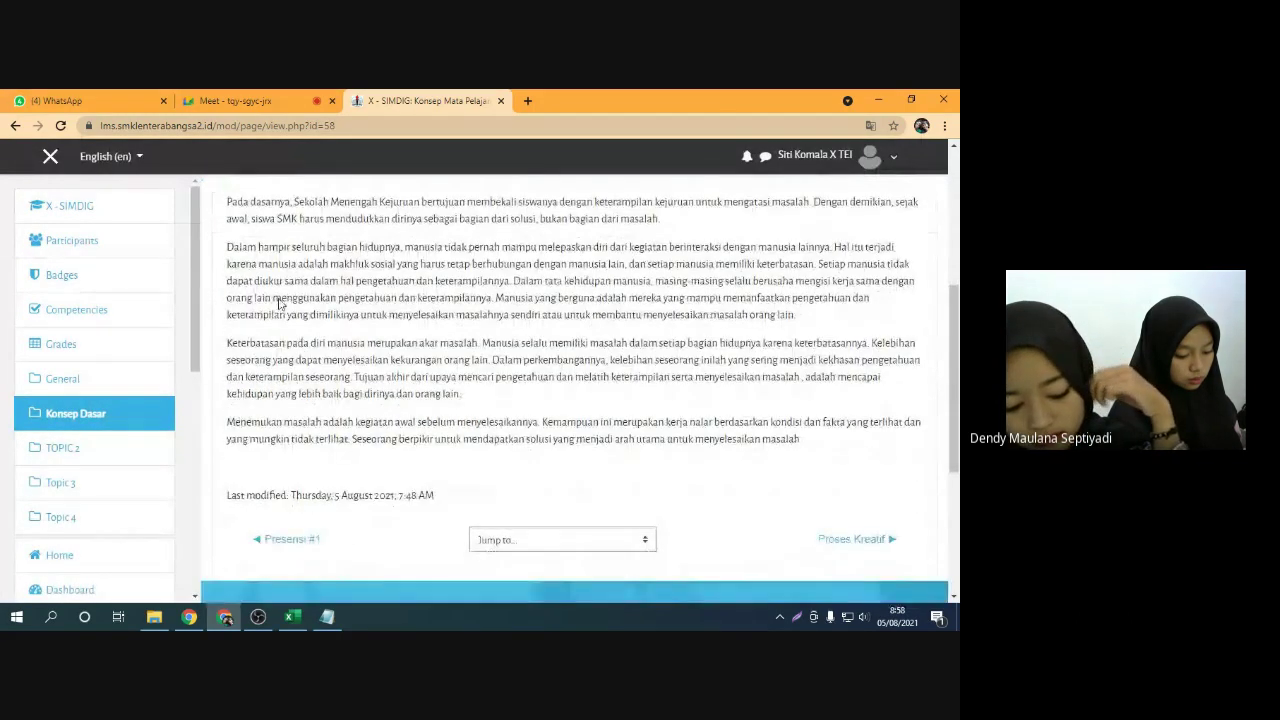
{"action": "scroll", "coordinate": [262, 258], "scroll_direction": "up", "scroll_amount": 1}
{"action": "left_click_drag", "start_coordinate": [229, 272], "coordinate": [549, 436]}
{"action": "left_click", "coordinate": [549, 436]}
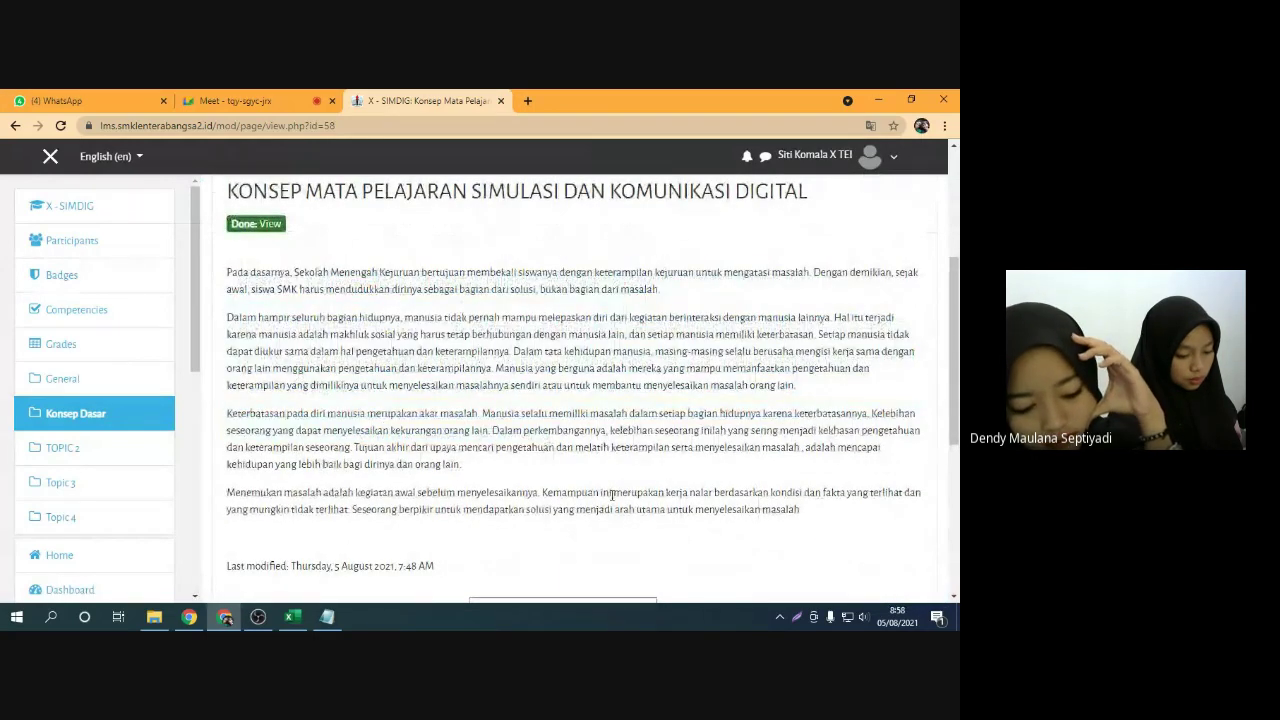
{"action": "scroll", "coordinate": [423, 428], "scroll_direction": "up", "scroll_amount": 1}
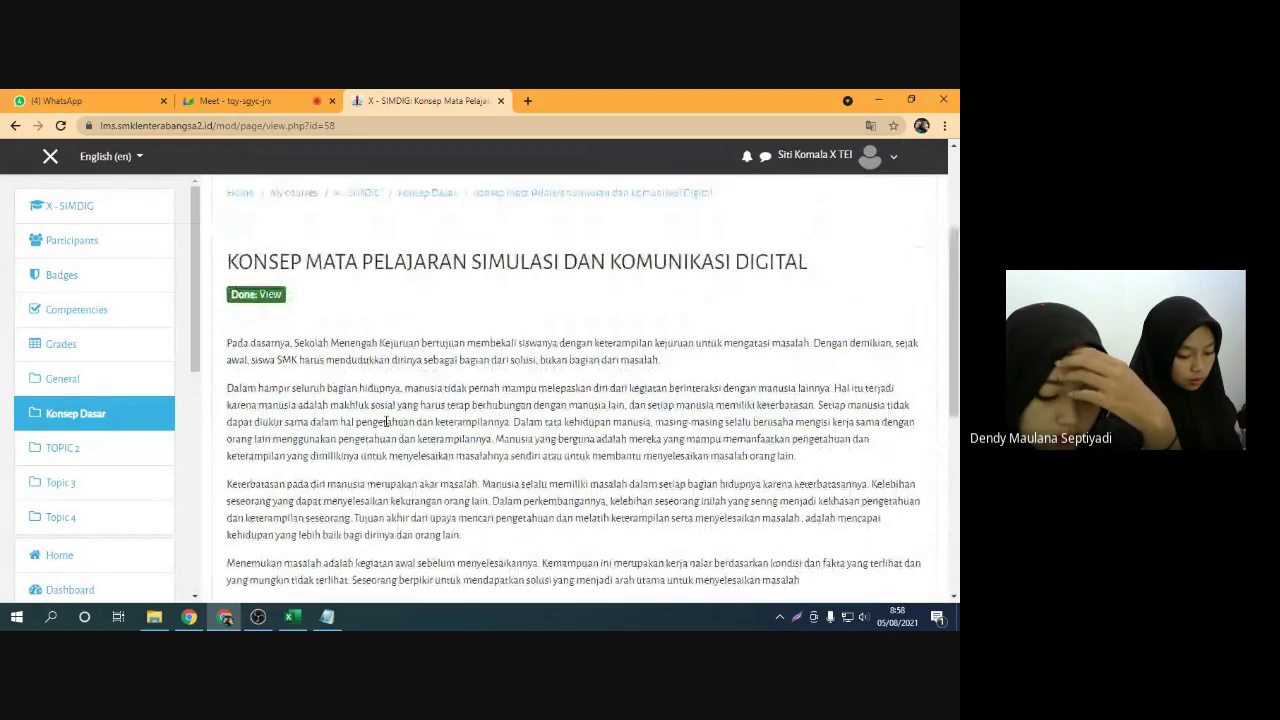
{"action": "scroll", "coordinate": [386, 422], "scroll_direction": "down", "scroll_amount": 2}
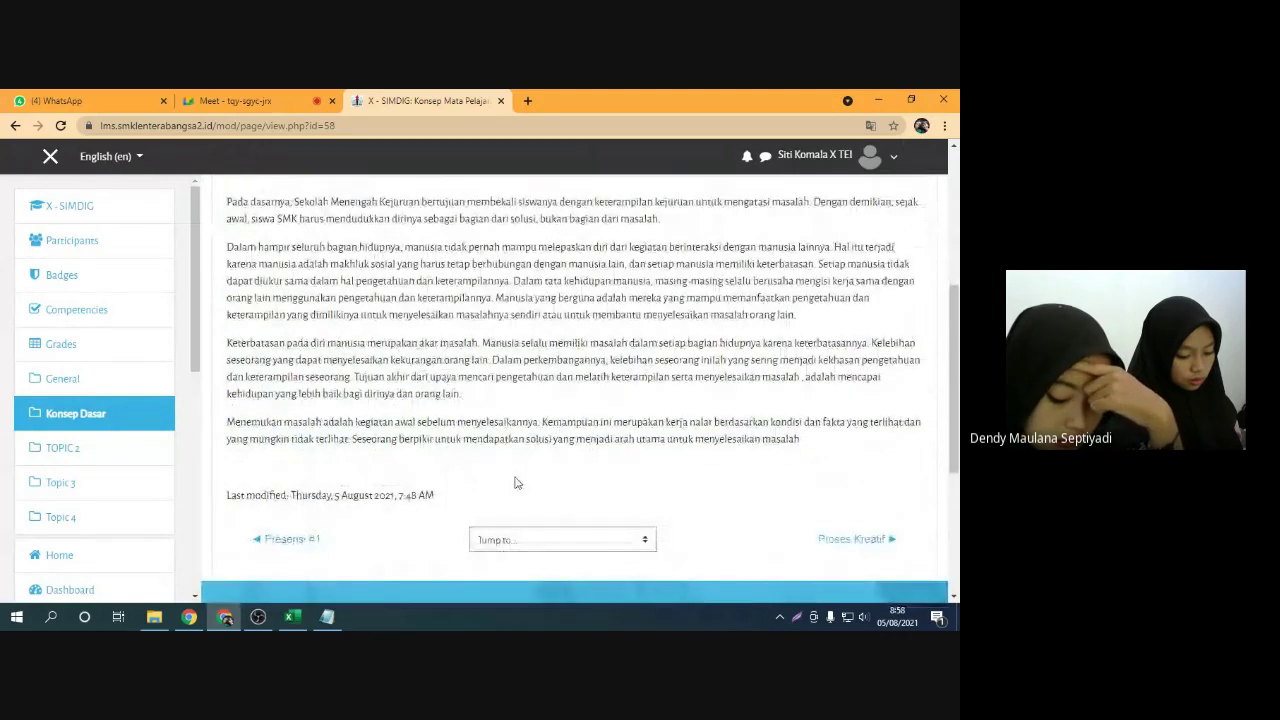
{"action": "scroll", "coordinate": [523, 463], "scroll_direction": "up", "scroll_amount": 3}
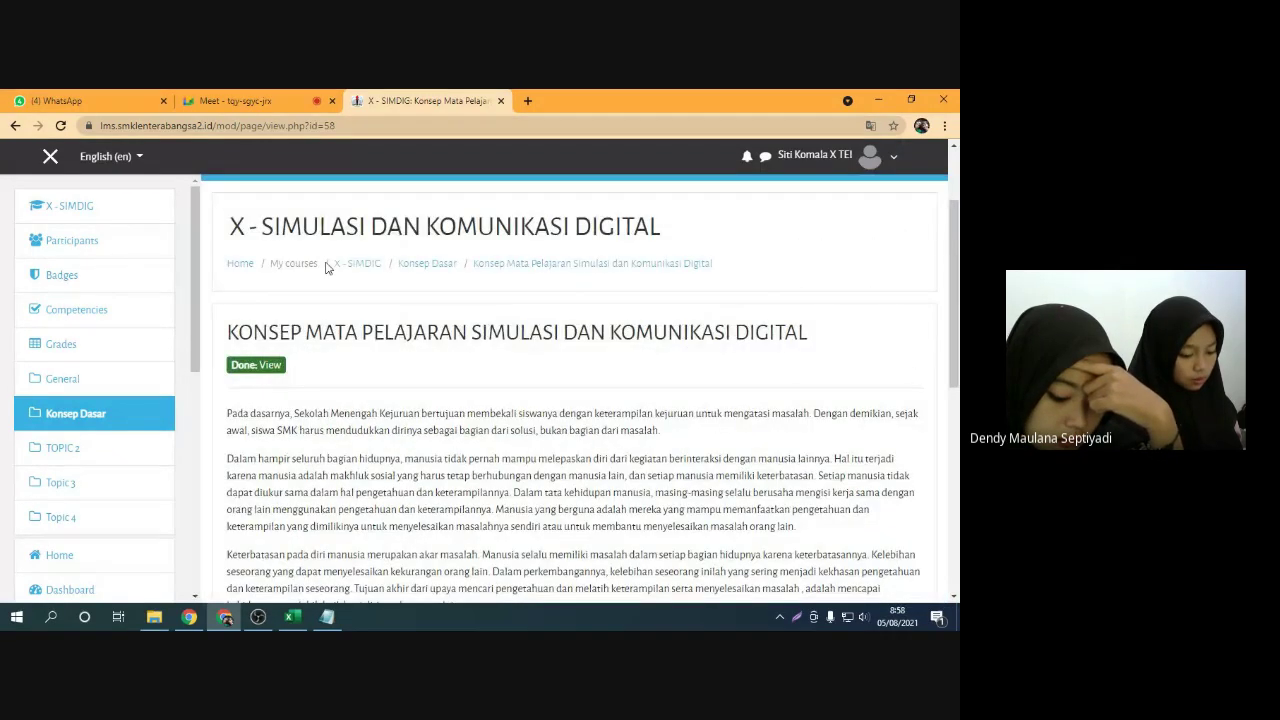
{"action": "left_click", "coordinate": [232, 100]}
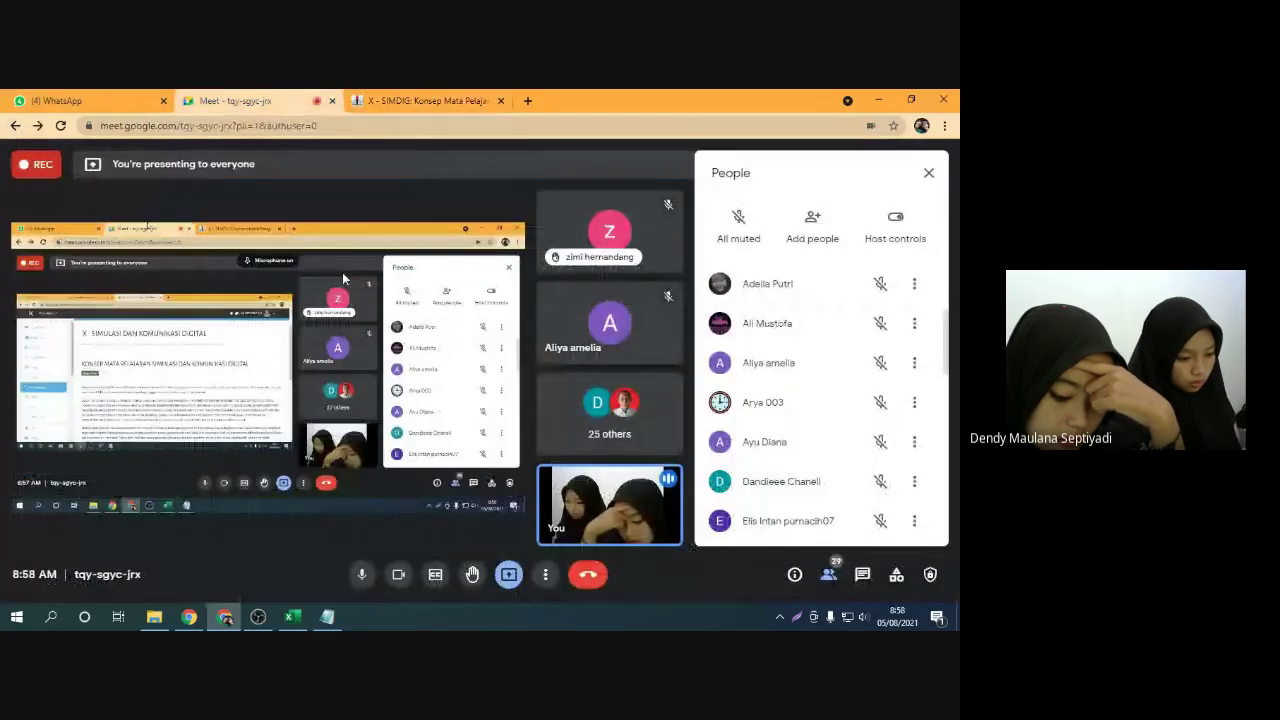
Return to the Konsep Mata Pelajaran page and scroll through it, briefly checking Meet
{"action": "left_click", "coordinate": [457, 96]}
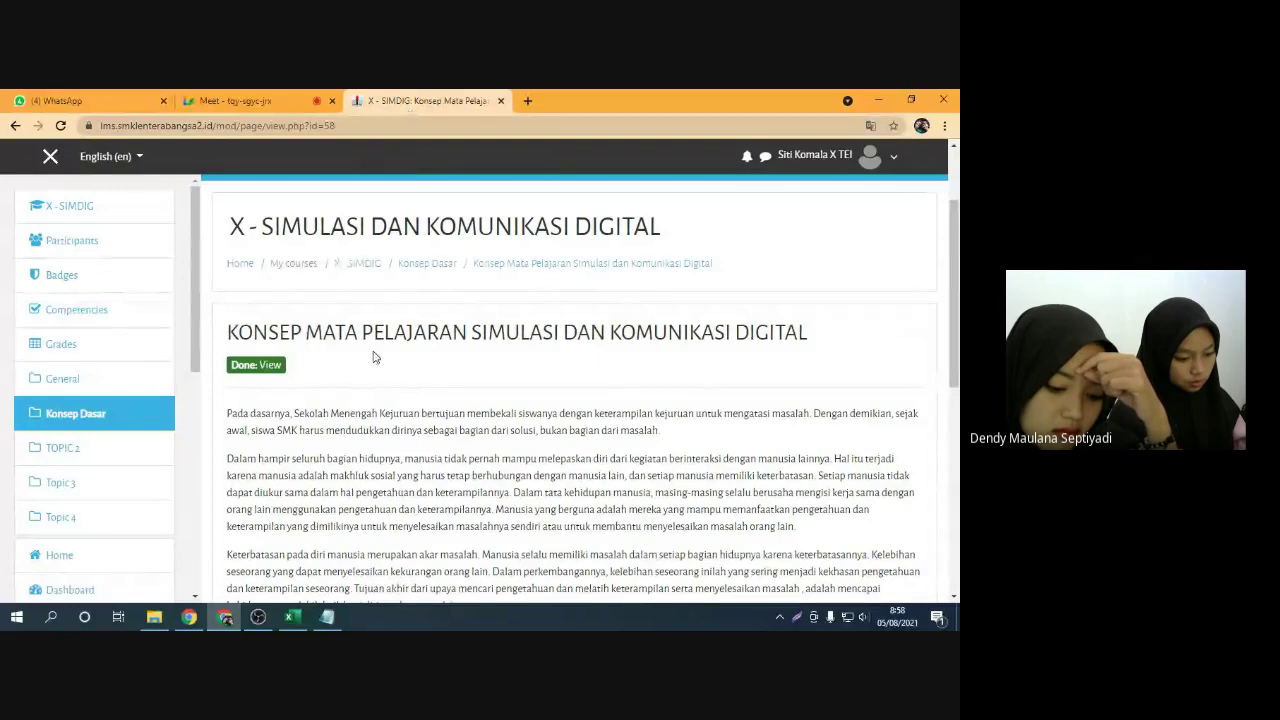
{"action": "scroll", "coordinate": [375, 360], "scroll_direction": "down", "scroll_amount": 3}
{"action": "scroll", "coordinate": [393, 440], "scroll_direction": "up", "scroll_amount": 2}
{"action": "scroll", "coordinate": [390, 400], "scroll_direction": "down", "scroll_amount": 2}
{"action": "scroll", "coordinate": [395, 385], "scroll_direction": "up", "scroll_amount": 2}
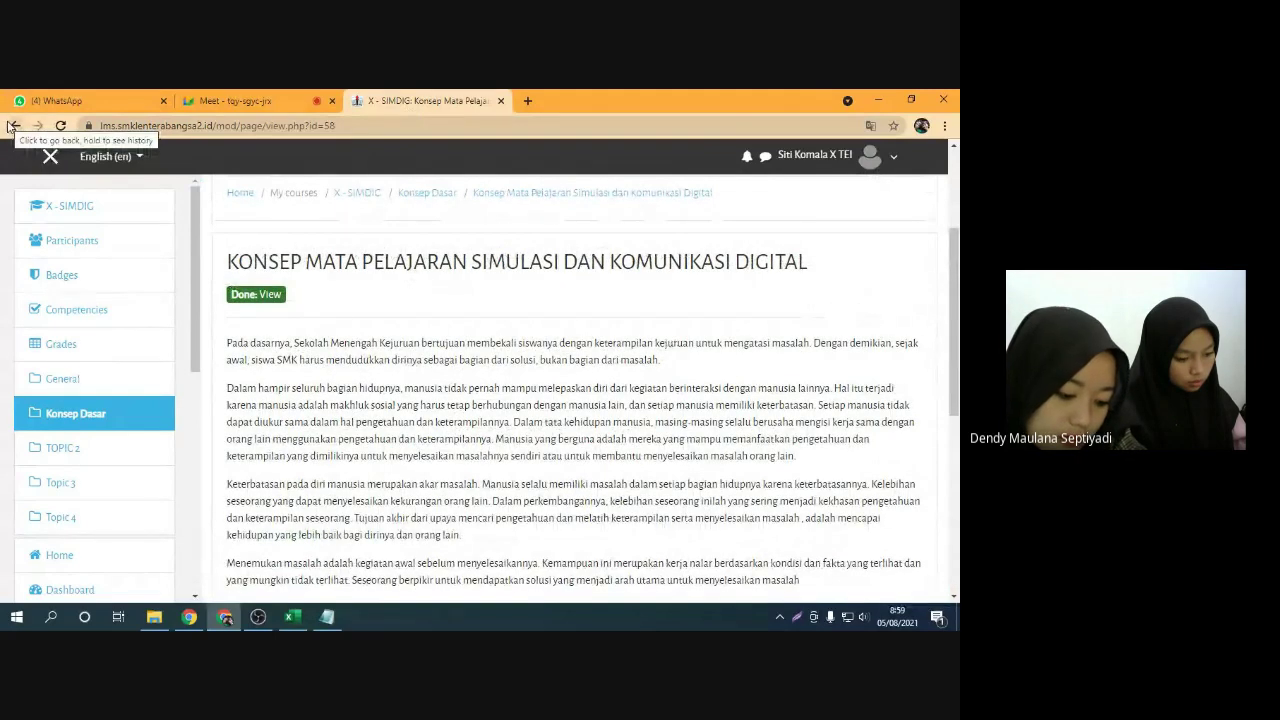
{"action": "left_click", "coordinate": [235, 100]}
{"action": "left_click", "coordinate": [420, 100]}
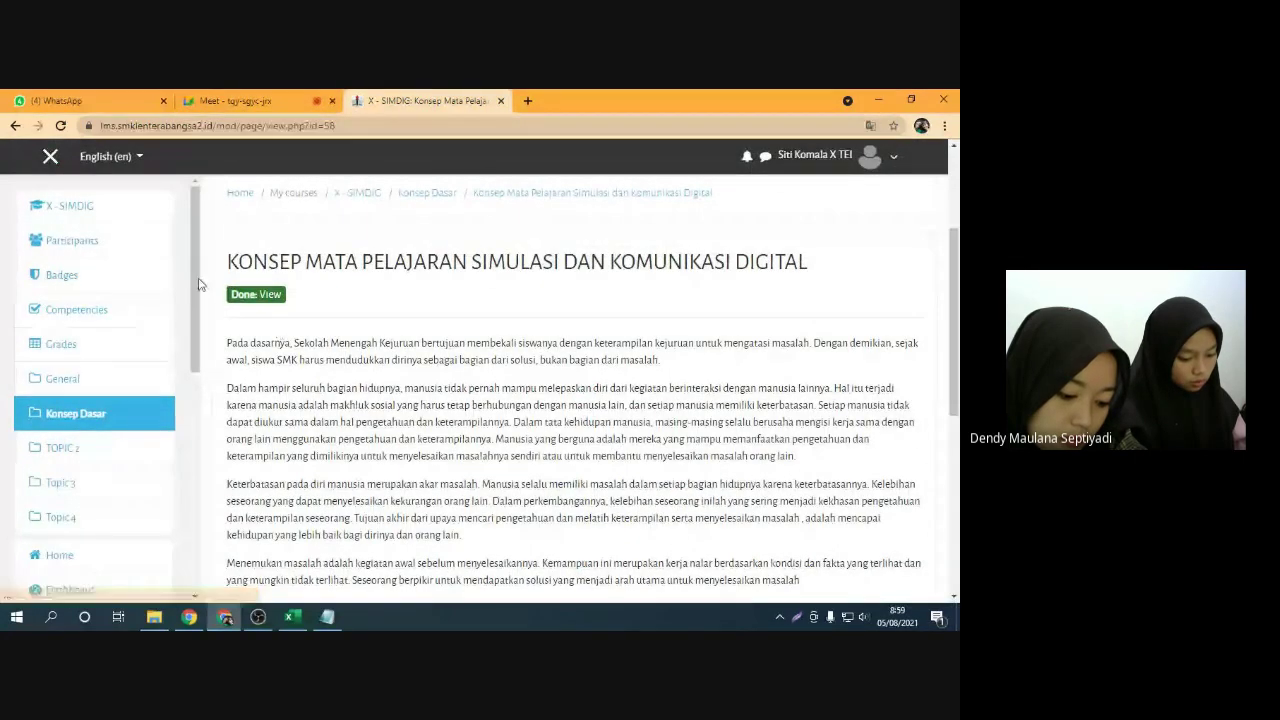
{"action": "scroll", "coordinate": [114, 393], "scroll_direction": "down", "scroll_amount": 3}
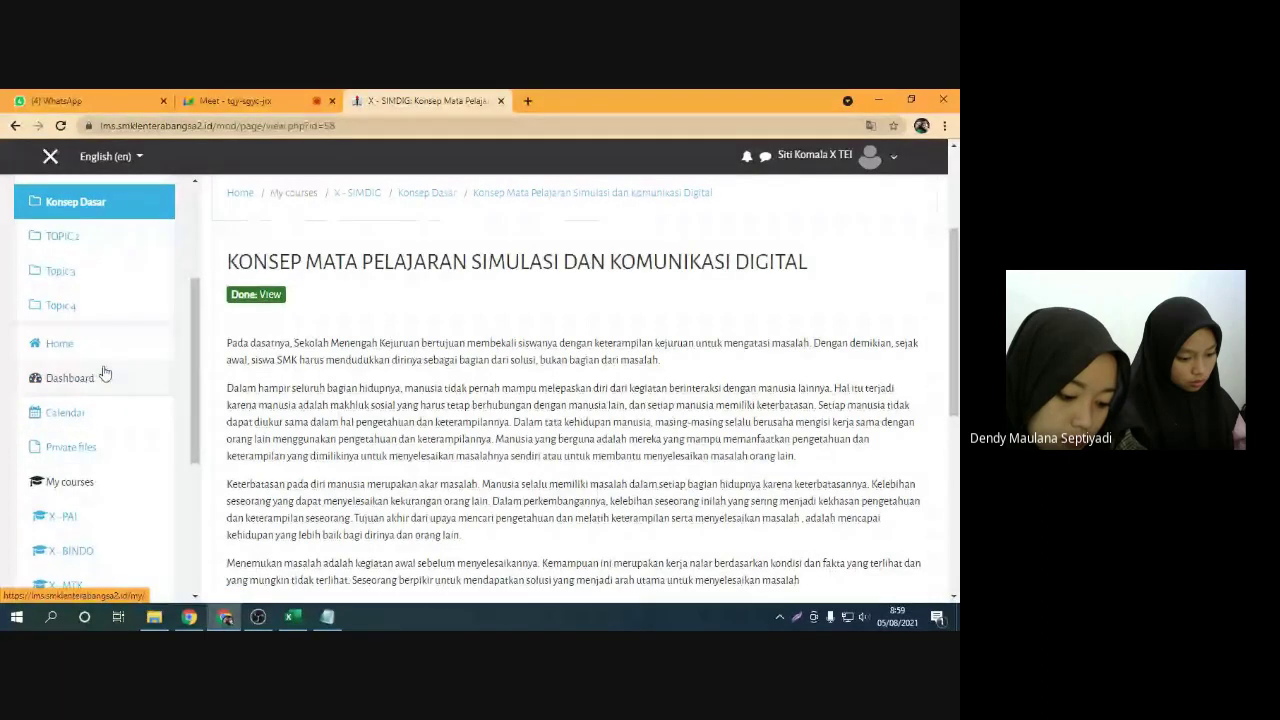
Mute the Google Meet microphone and go back to the course material page
{"action": "left_click", "coordinate": [235, 100]}
{"action": "left_click", "coordinate": [364, 578]}
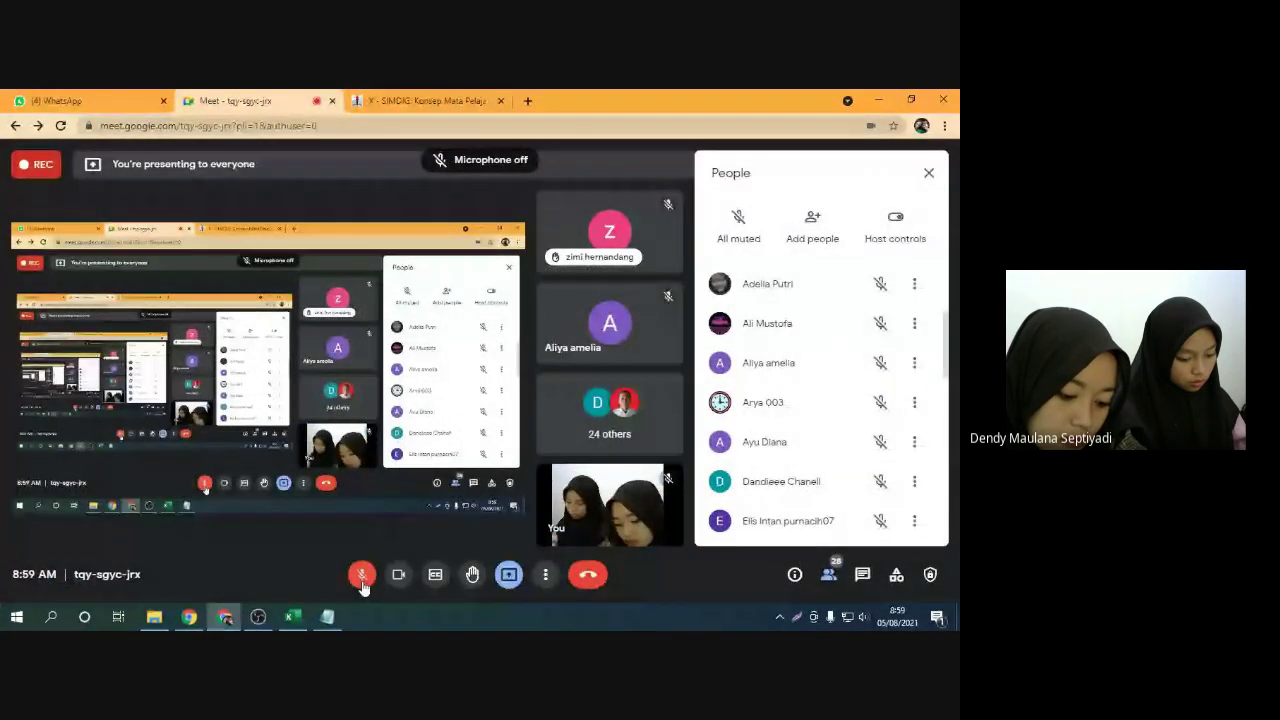
{"action": "left_click", "coordinate": [458, 95]}
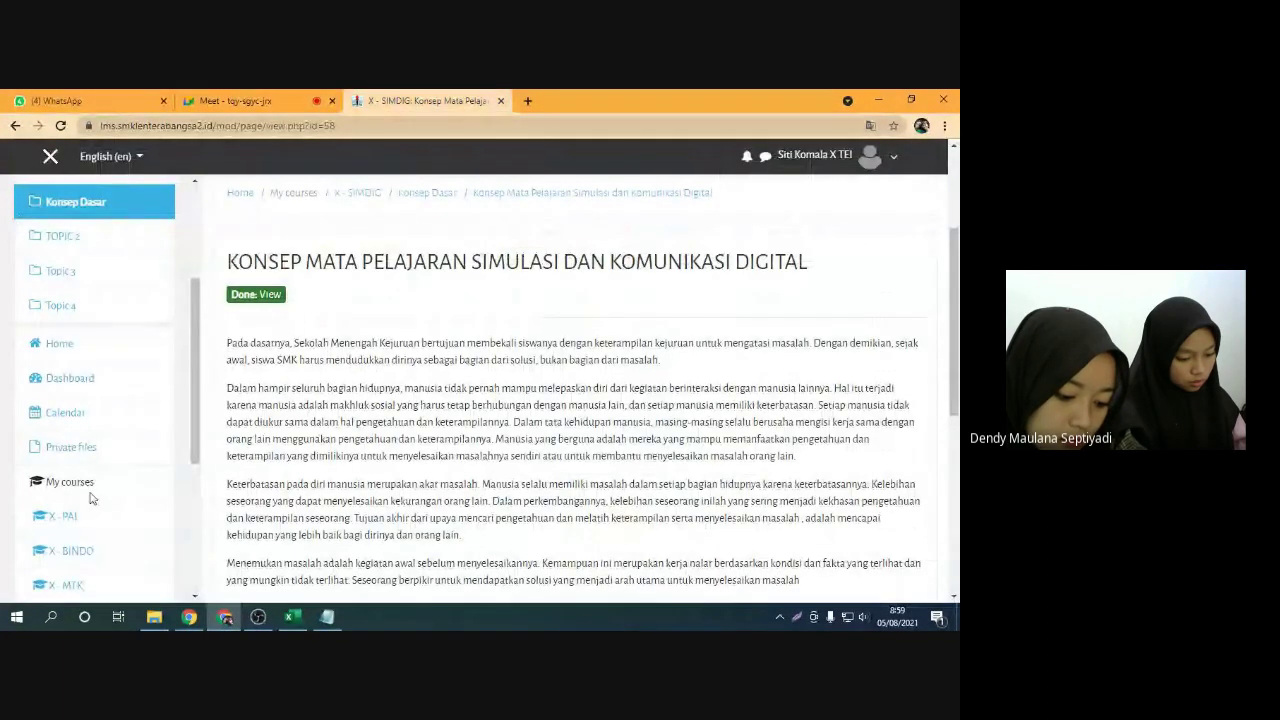
{"action": "scroll", "coordinate": [413, 376], "scroll_direction": "down", "scroll_amount": 5}
{"action": "scroll", "coordinate": [400, 383], "scroll_direction": "up", "scroll_amount": 1}
Reopen the X-SIMDIG course from the Dashboard's recent courses and dismiss the tour
{"action": "left_click", "coordinate": [146, 375]}
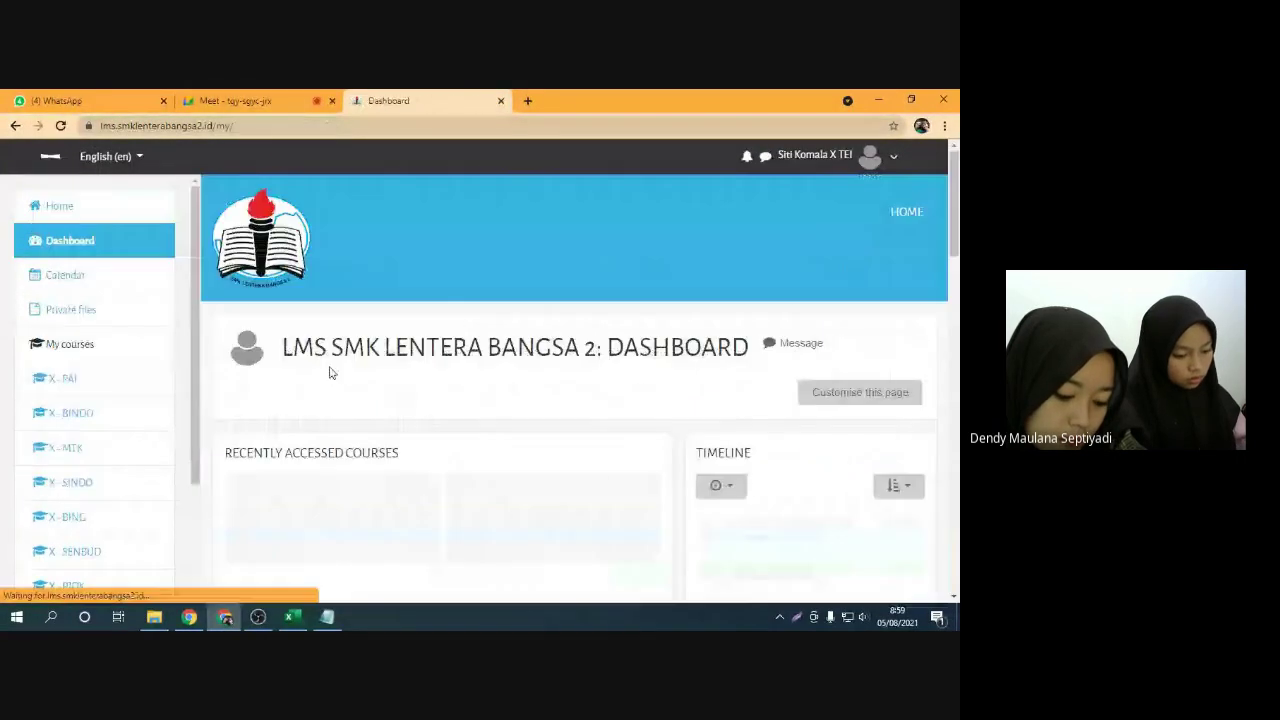
{"action": "scroll", "coordinate": [340, 400], "scroll_direction": "down", "scroll_amount": 1}
{"action": "left_click", "coordinate": [351, 424]}
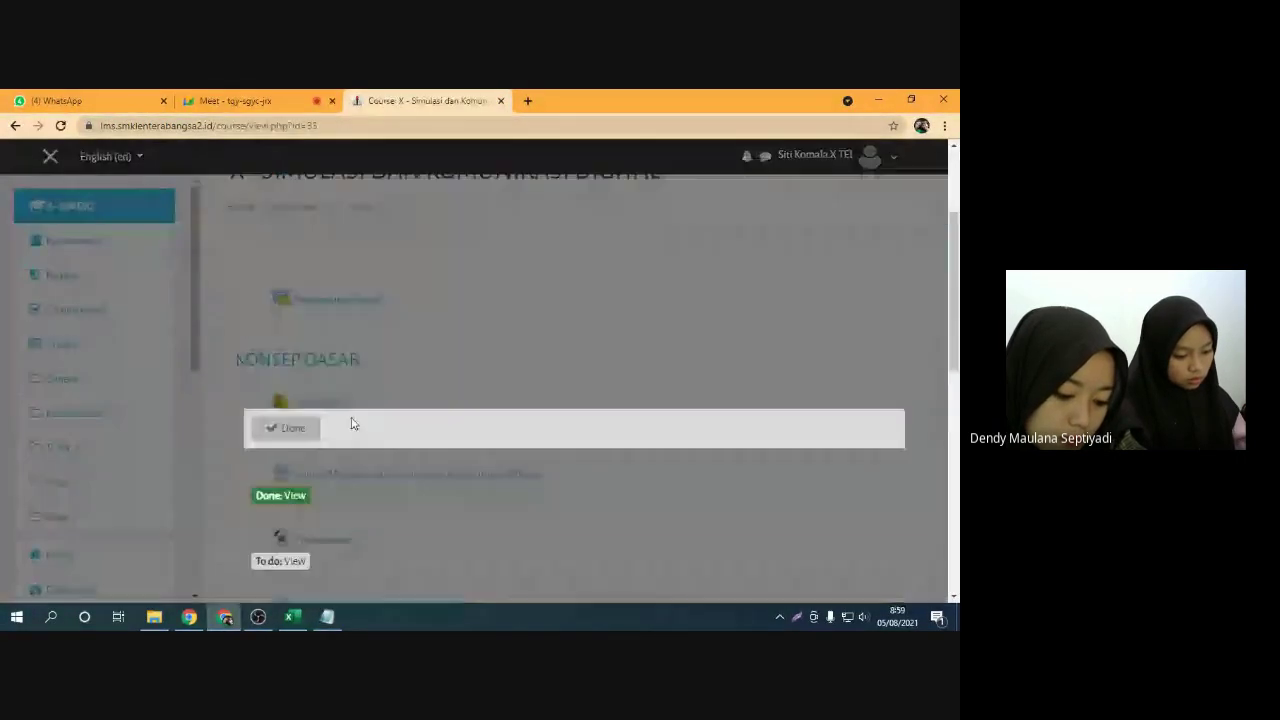
{"action": "left_click", "coordinate": [565, 282]}
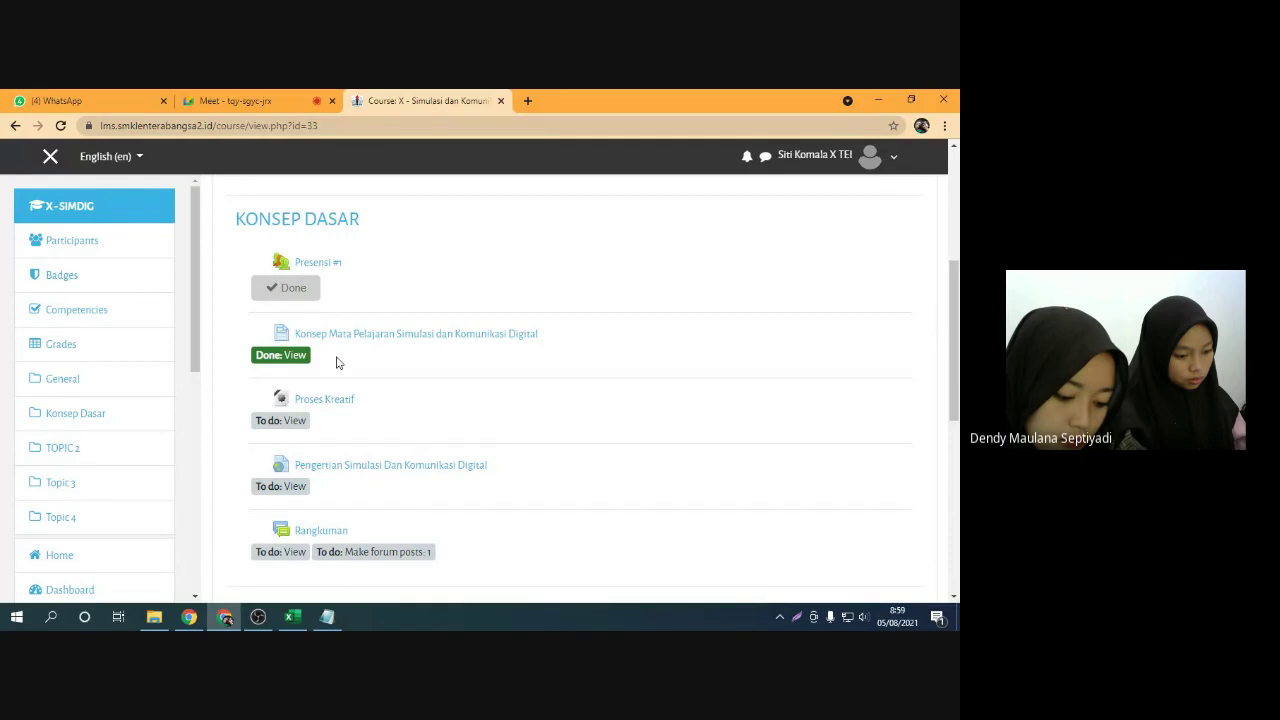
Turn the Meet microphone back on and return to the X-SIMDIG course page
{"action": "left_click", "coordinate": [235, 100]}
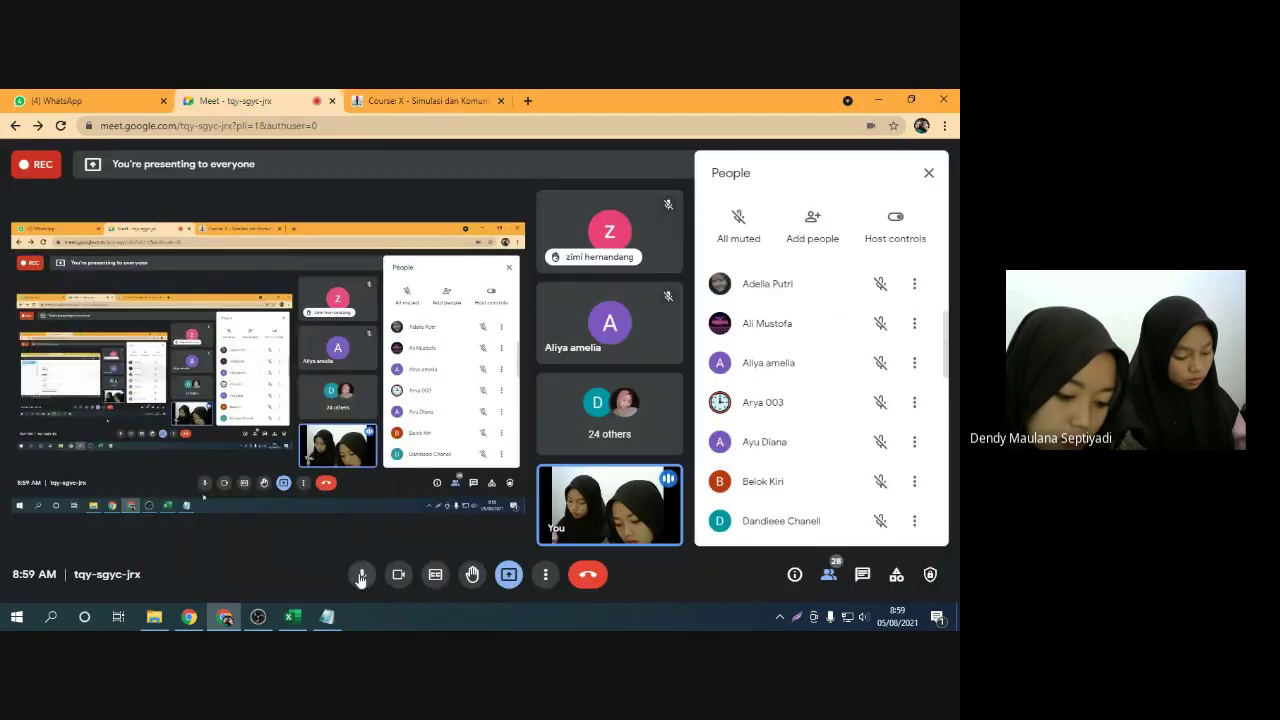
{"action": "left_click", "coordinate": [361, 575]}
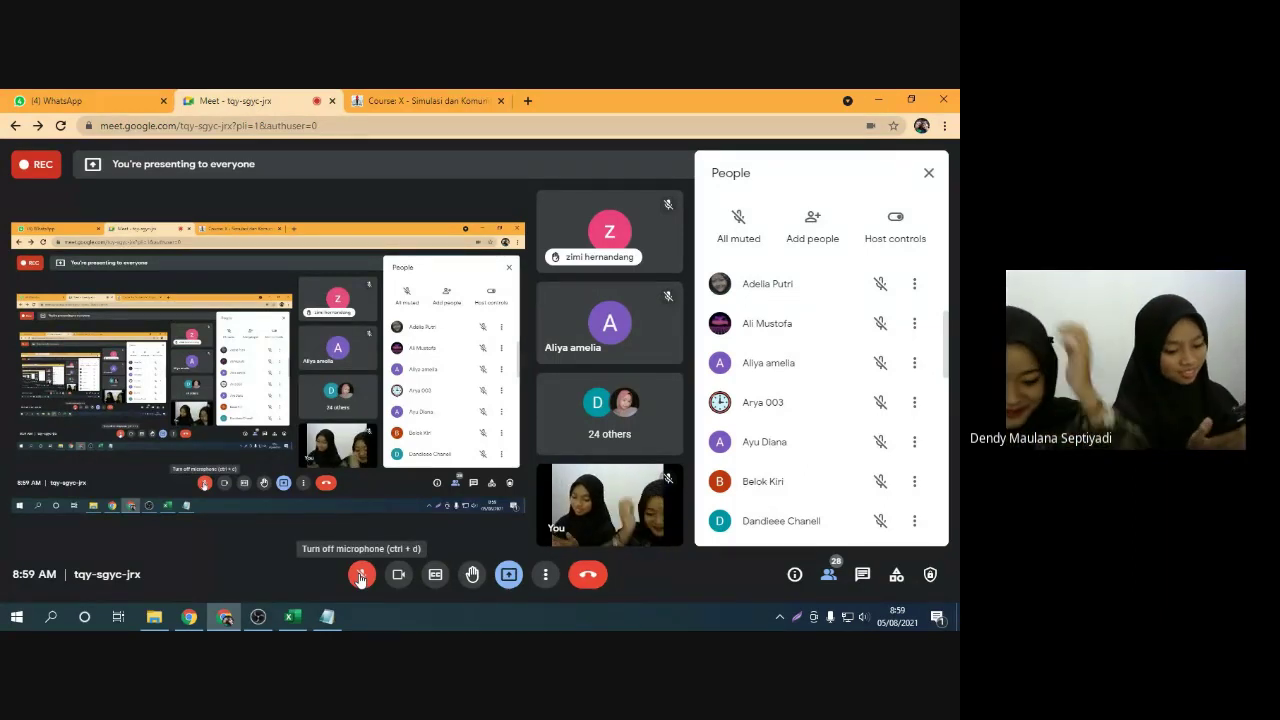
{"action": "left_click", "coordinate": [361, 576]}
{"action": "left_click", "coordinate": [420, 100]}
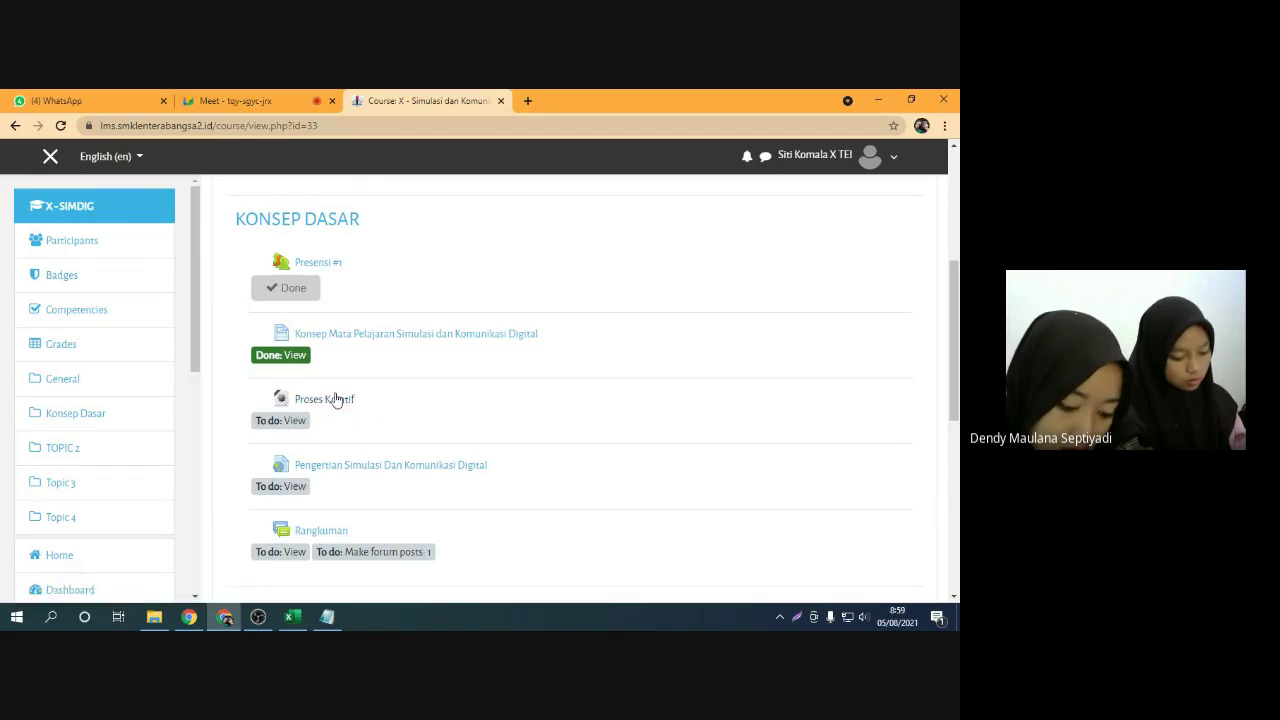
Open the Proses Kreatif material showing the 4N Ki Hajar Dewantara image
{"action": "left_click", "coordinate": [336, 404]}
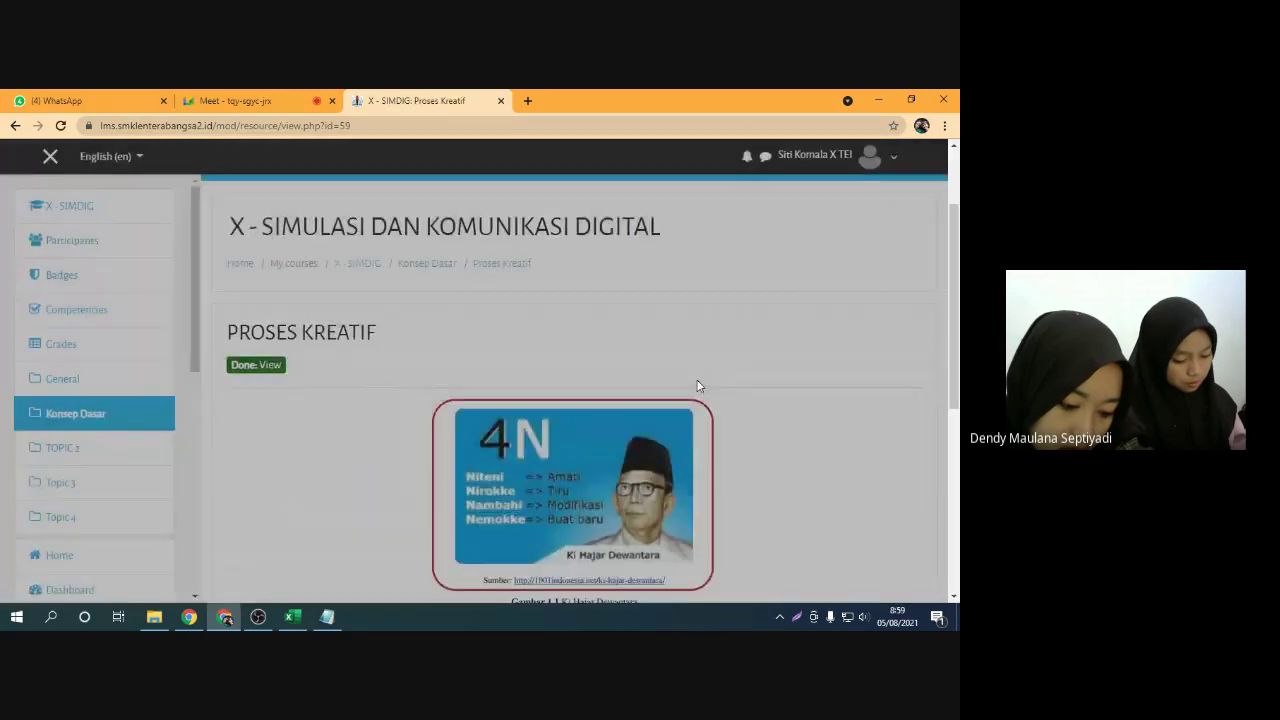
{"action": "scroll", "coordinate": [698, 386], "scroll_direction": "down", "scroll_amount": 2}
{"action": "scroll", "coordinate": [571, 335], "scroll_direction": "up", "scroll_amount": 2}
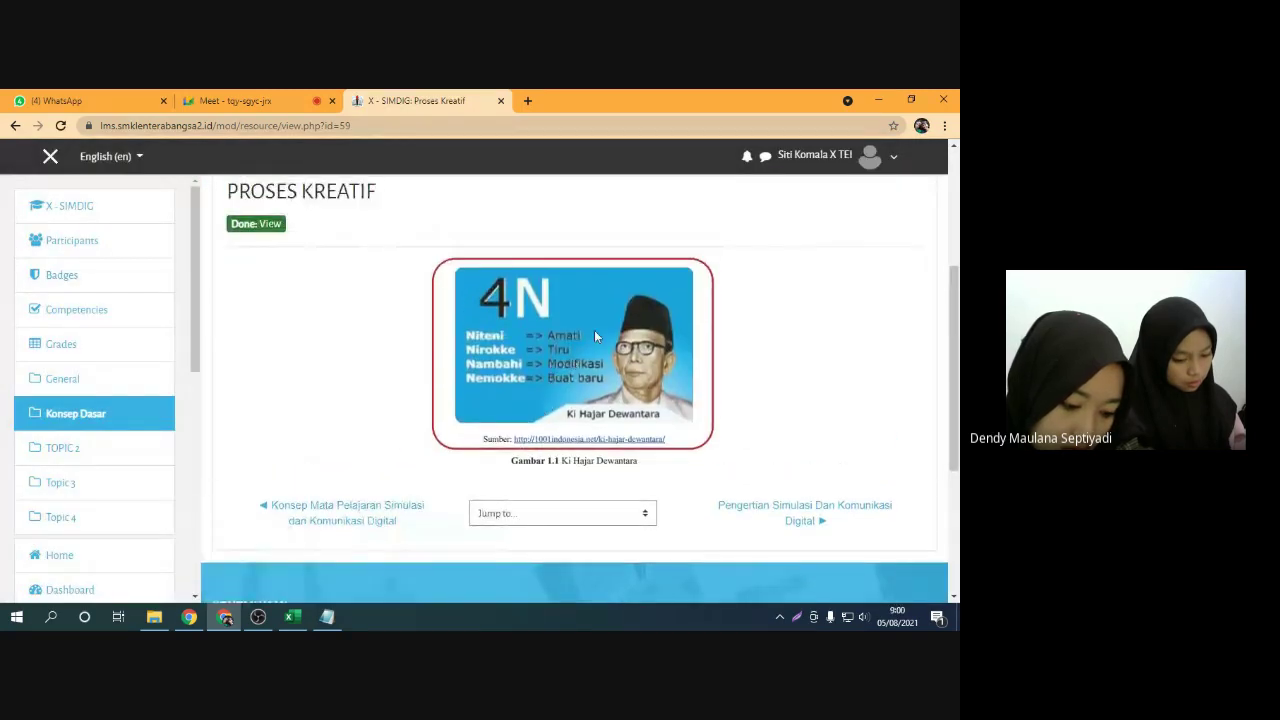
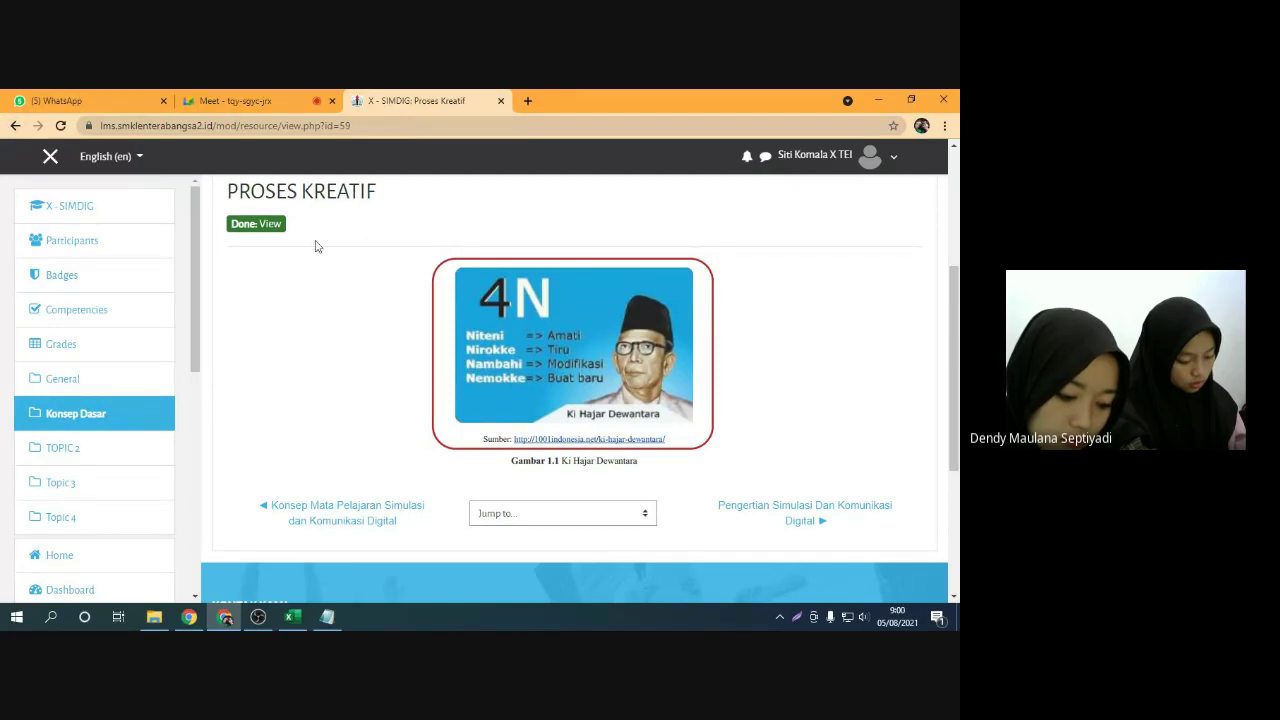
Go back from Proses Kreatif to the X-SIMDIG course, glancing at Meet, and scroll to Konsep Dasar
{"action": "left_click", "coordinate": [16, 127]}
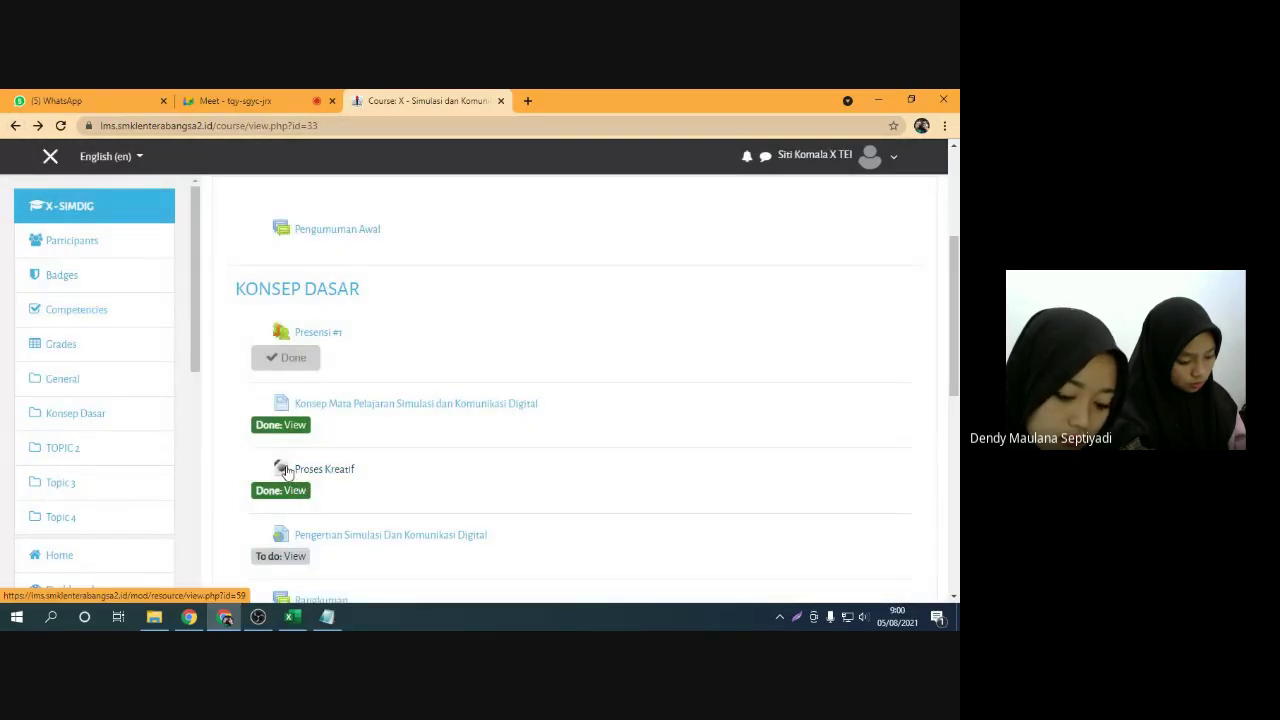
{"action": "left_click", "coordinate": [302, 101]}
{"action": "left_click", "coordinate": [424, 100]}
{"action": "scroll", "coordinate": [352, 486], "scroll_direction": "down", "scroll_amount": 1}
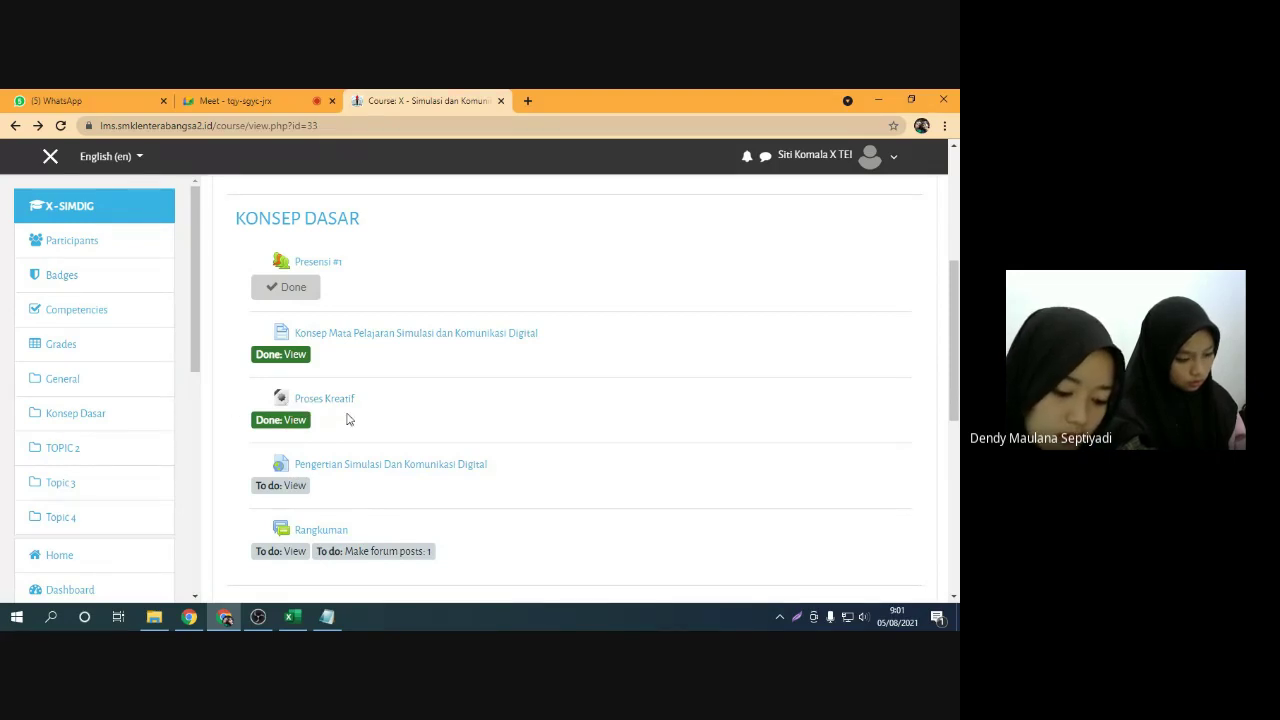
{"action": "scroll", "coordinate": [440, 415], "scroll_direction": "down", "scroll_amount": 1}
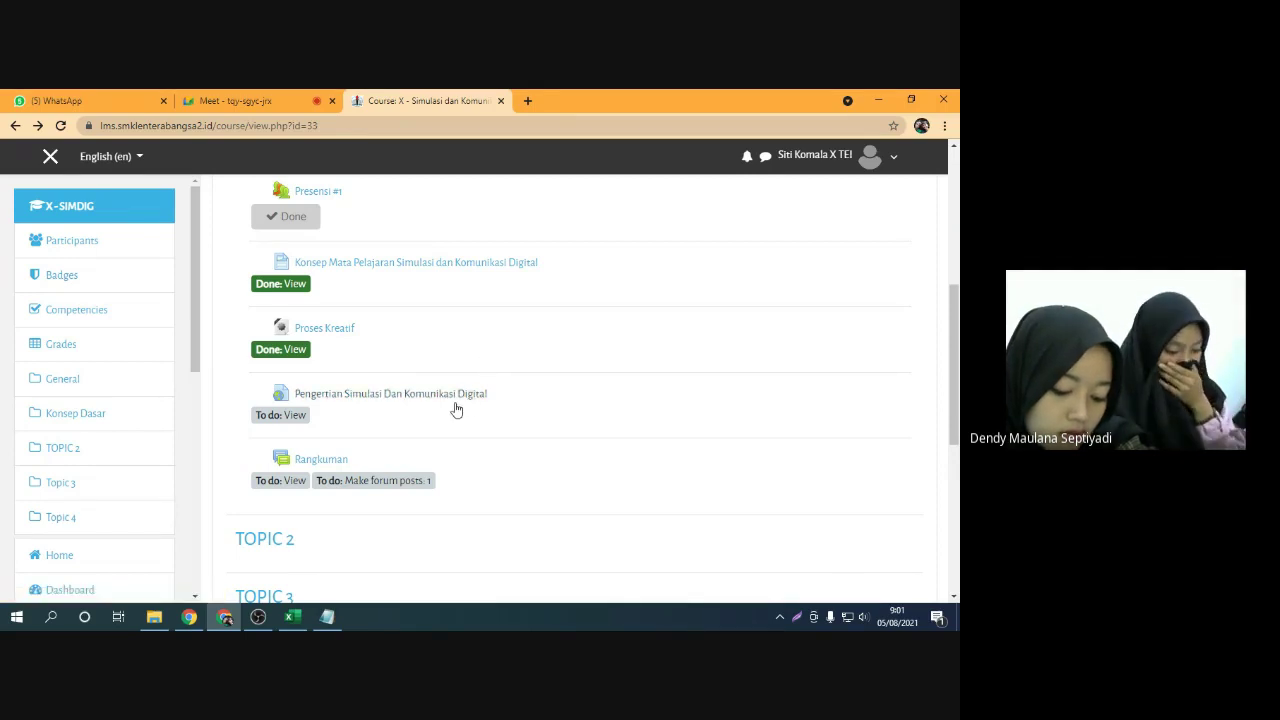
Read the Pengertian Simulasi Dan Komunikasi Digital document on Scribd, then return to the course page
{"action": "left_click", "coordinate": [423, 397]}
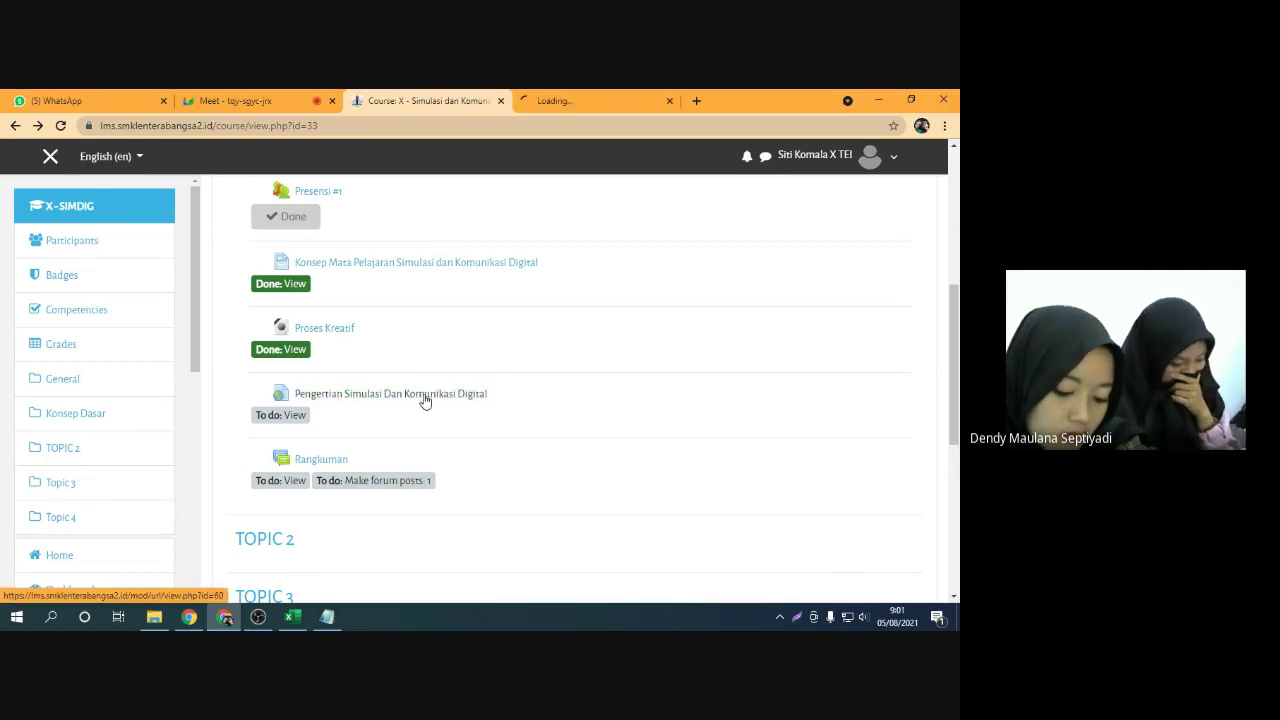
{"action": "left_click", "coordinate": [562, 108]}
{"action": "scroll", "coordinate": [340, 355], "scroll_direction": "down", "scroll_amount": 1}
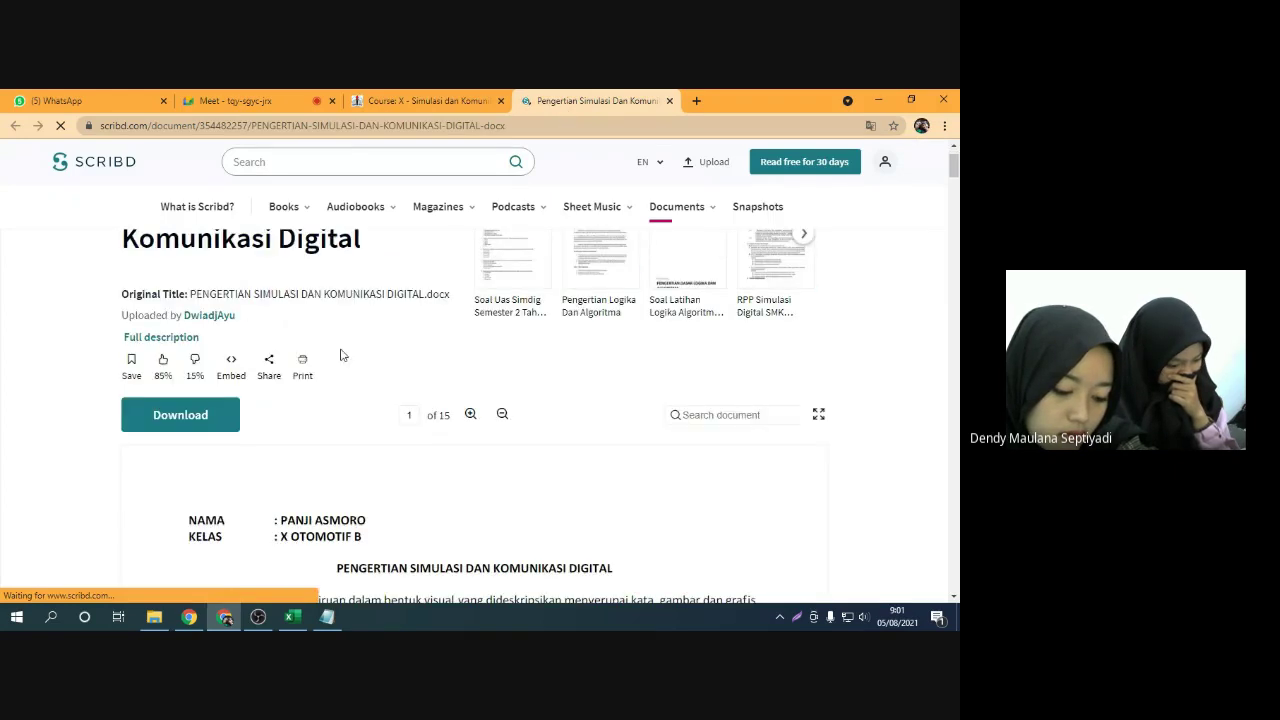
{"action": "scroll", "coordinate": [340, 355], "scroll_direction": "down", "scroll_amount": 3}
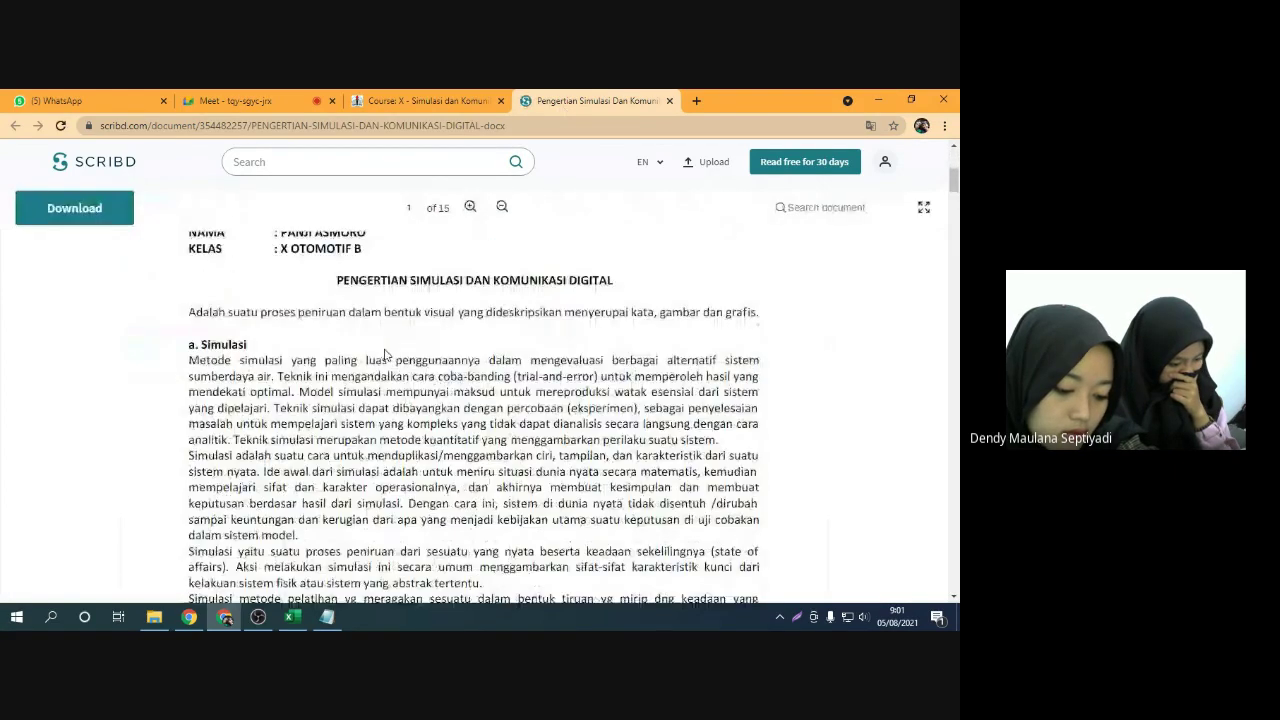
{"action": "scroll", "coordinate": [385, 355], "scroll_direction": "up", "scroll_amount": 3}
{"action": "scroll", "coordinate": [374, 369], "scroll_direction": "down", "scroll_amount": 5}
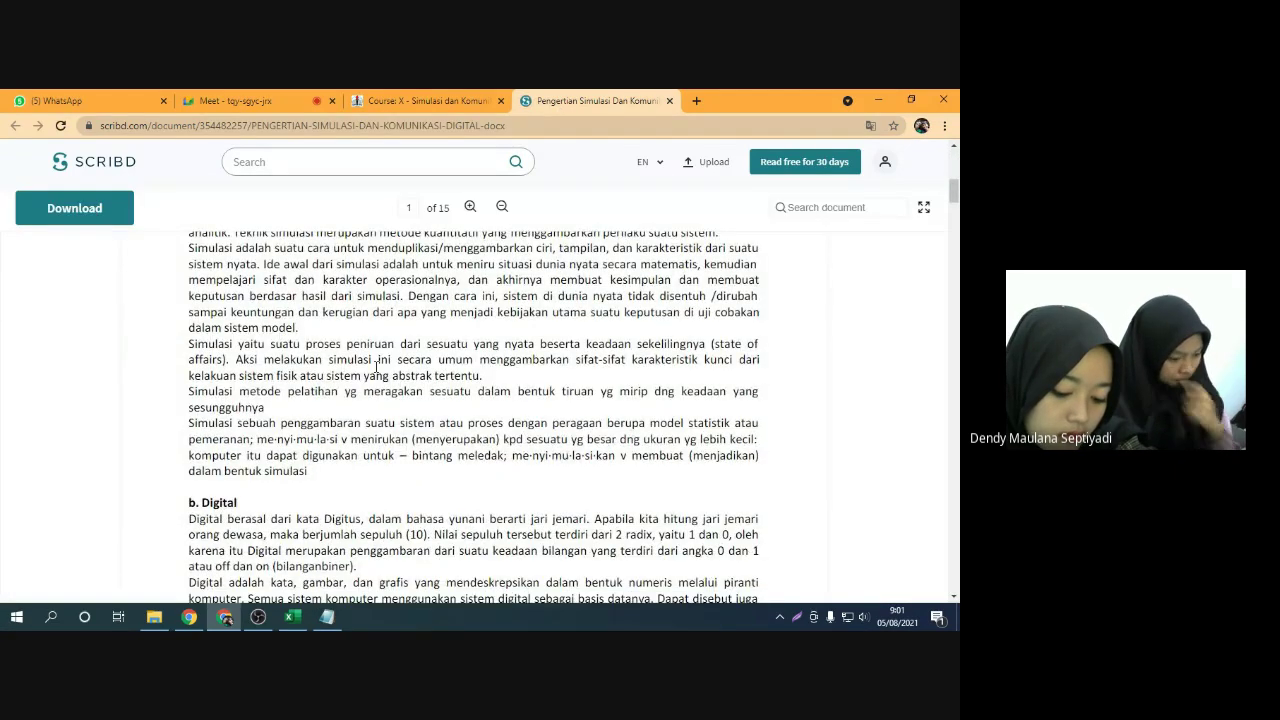
{"action": "scroll", "coordinate": [376, 365], "scroll_direction": "up", "scroll_amount": 5}
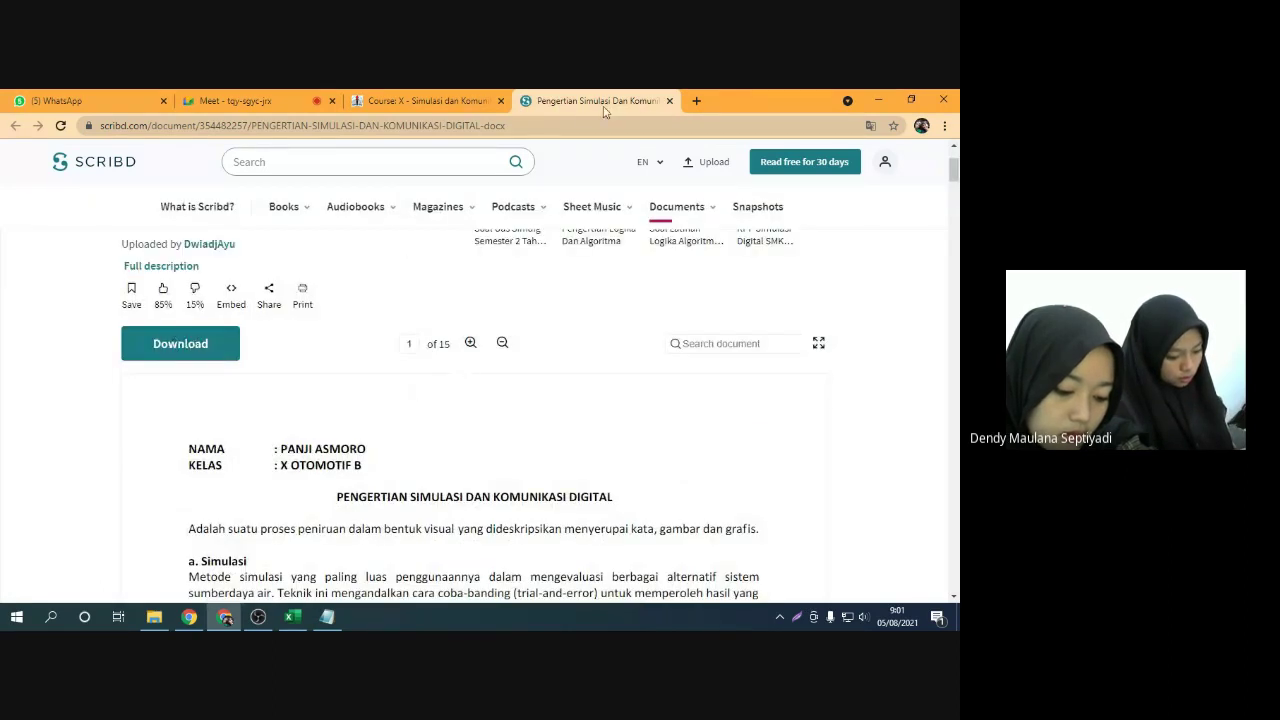
{"action": "left_click", "coordinate": [669, 101]}
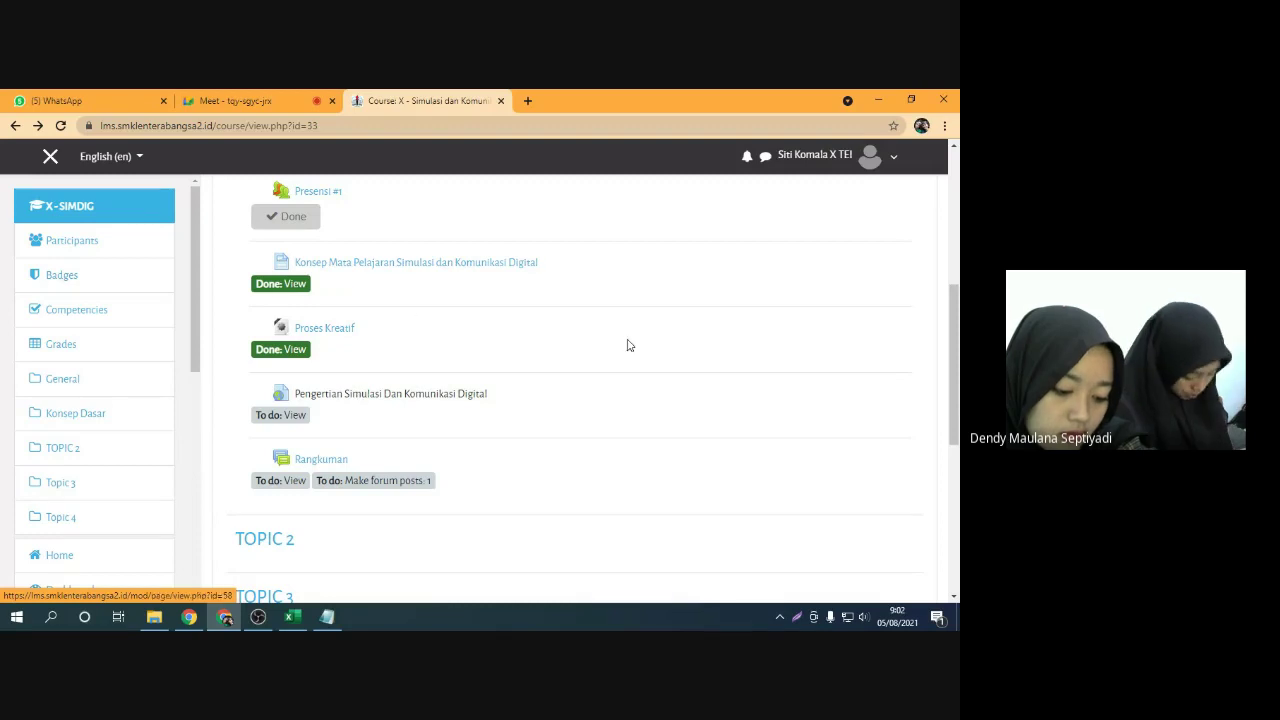
{"action": "left_click", "coordinate": [482, 398]}
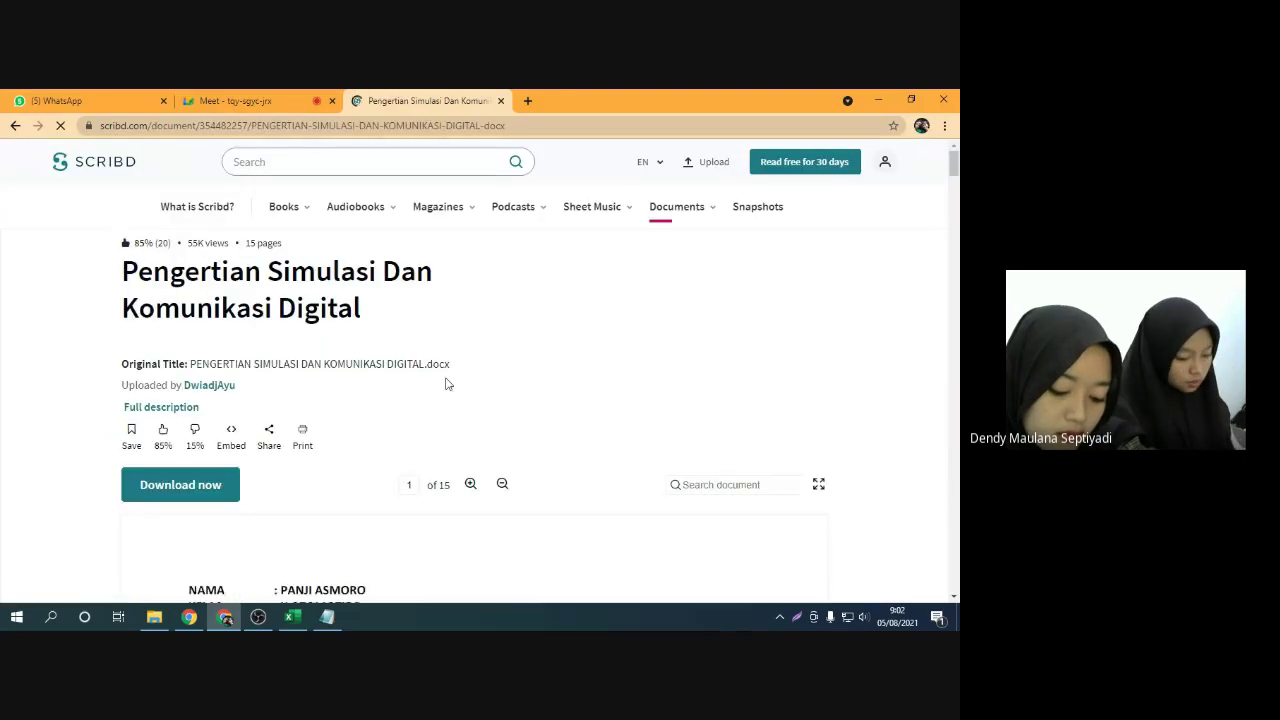
{"action": "left_click", "coordinate": [15, 125]}
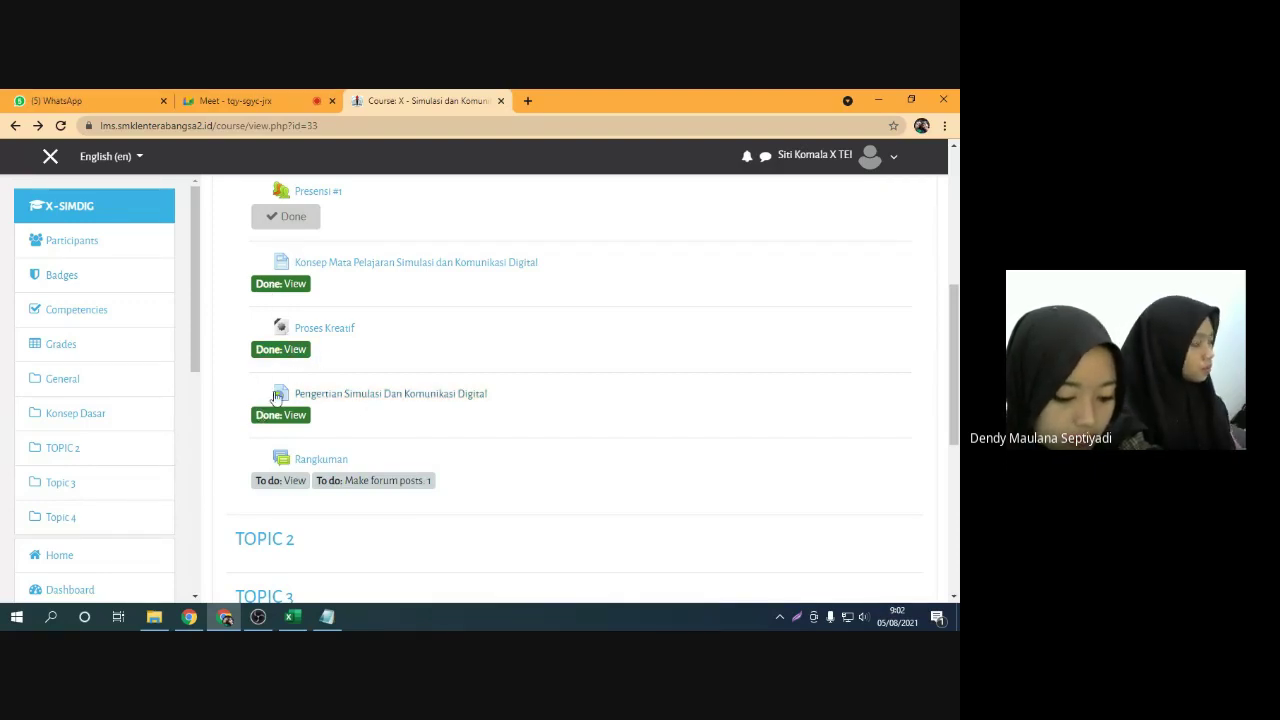
Check the 'Make forum posts: 1' requirement under Konsep Dasar and open the Rangkuman forum
{"action": "scroll", "coordinate": [234, 443], "scroll_direction": "down", "scroll_amount": 1}
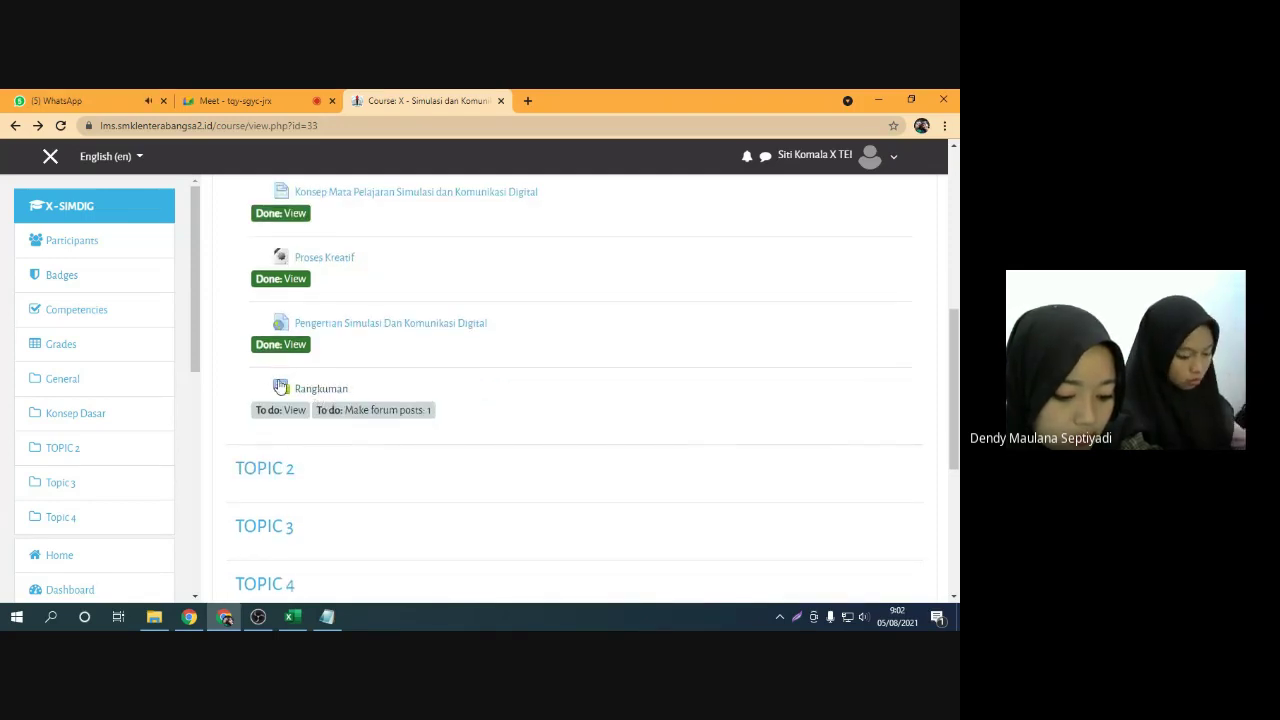
{"action": "scroll", "coordinate": [282, 394], "scroll_direction": "up", "scroll_amount": 1}
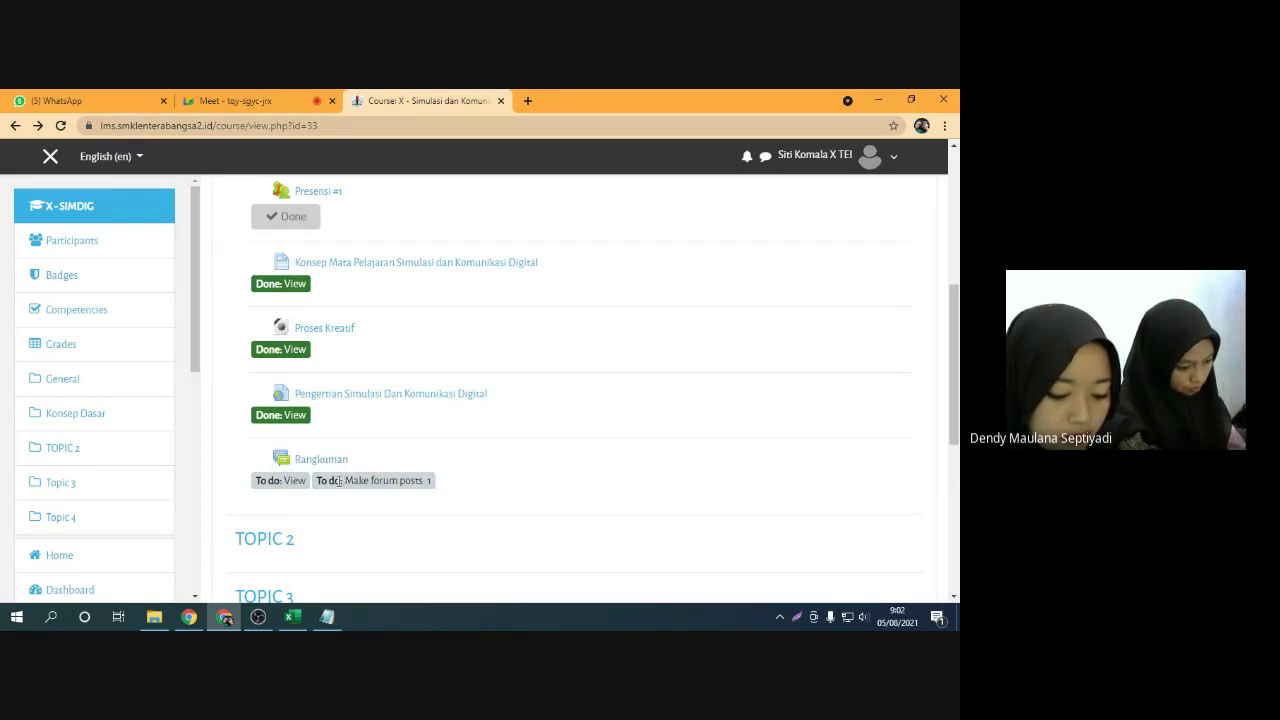
{"action": "left_click_drag", "start_coordinate": [346, 481], "coordinate": [459, 488]}
{"action": "left_click", "coordinate": [402, 483]}
{"action": "left_click", "coordinate": [440, 489]}
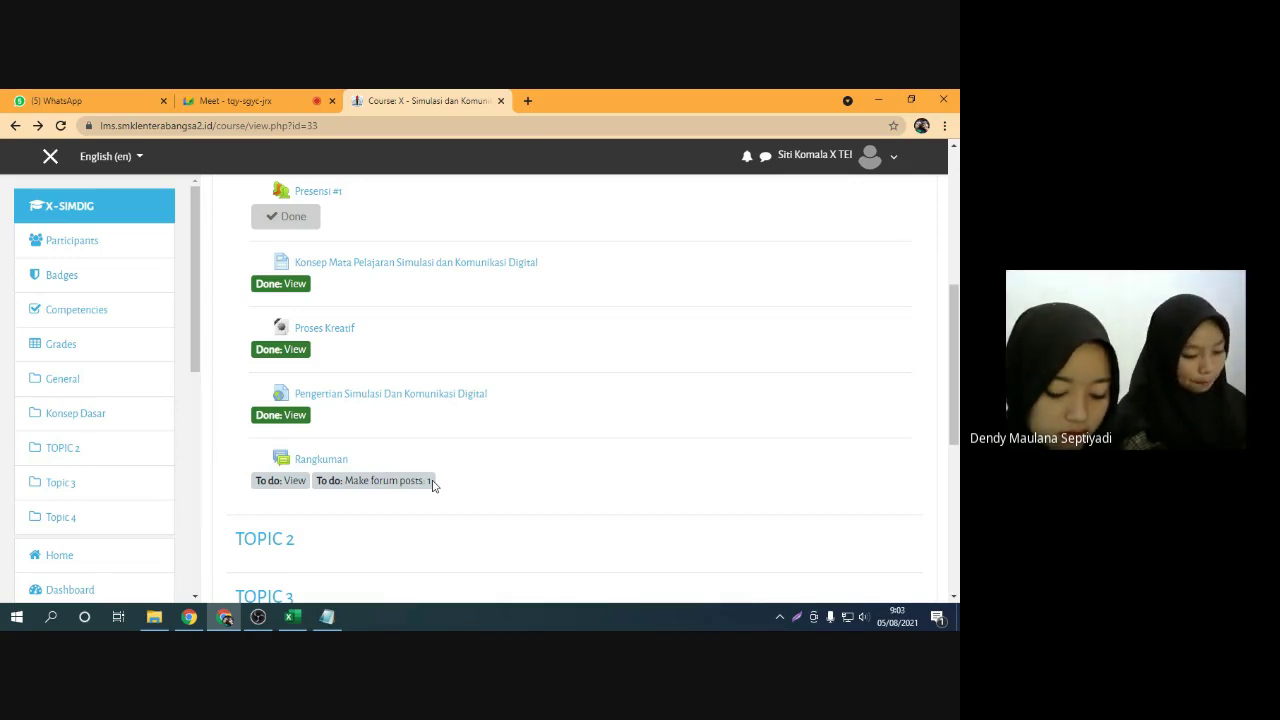
{"action": "scroll", "coordinate": [436, 482], "scroll_direction": "up", "scroll_amount": 1}
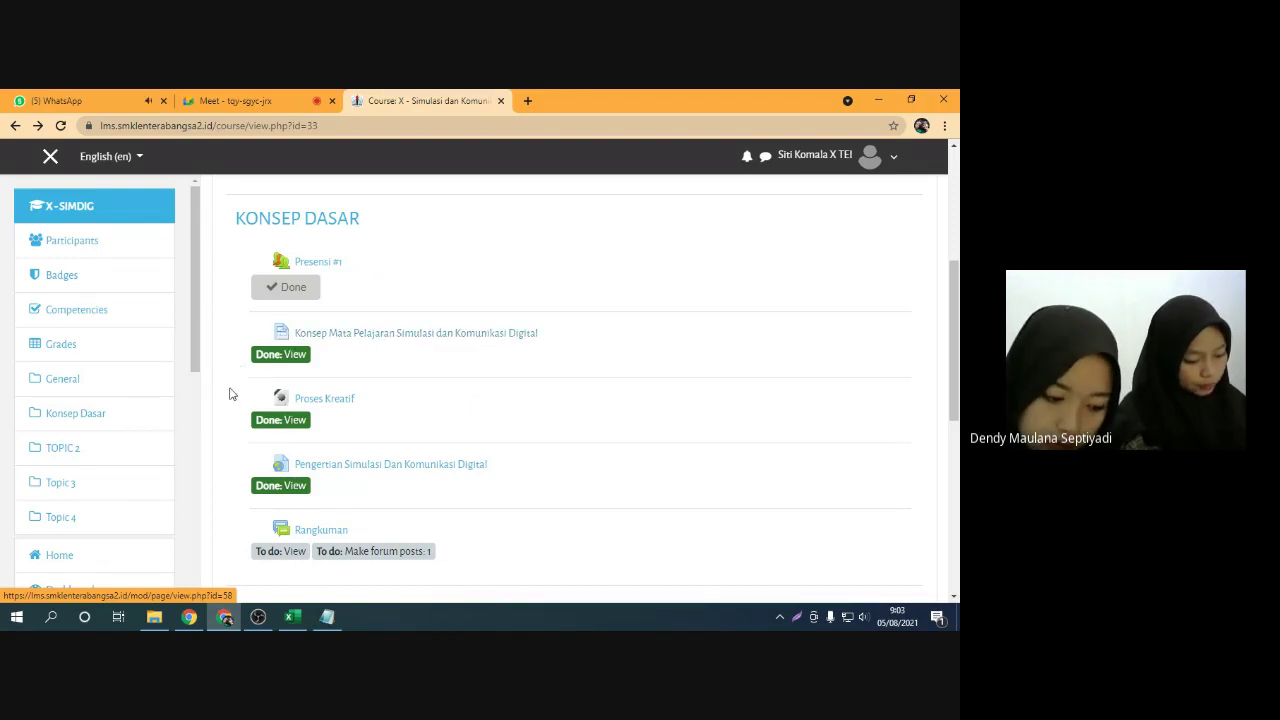
{"action": "scroll", "coordinate": [223, 449], "scroll_direction": "down", "scroll_amount": 1}
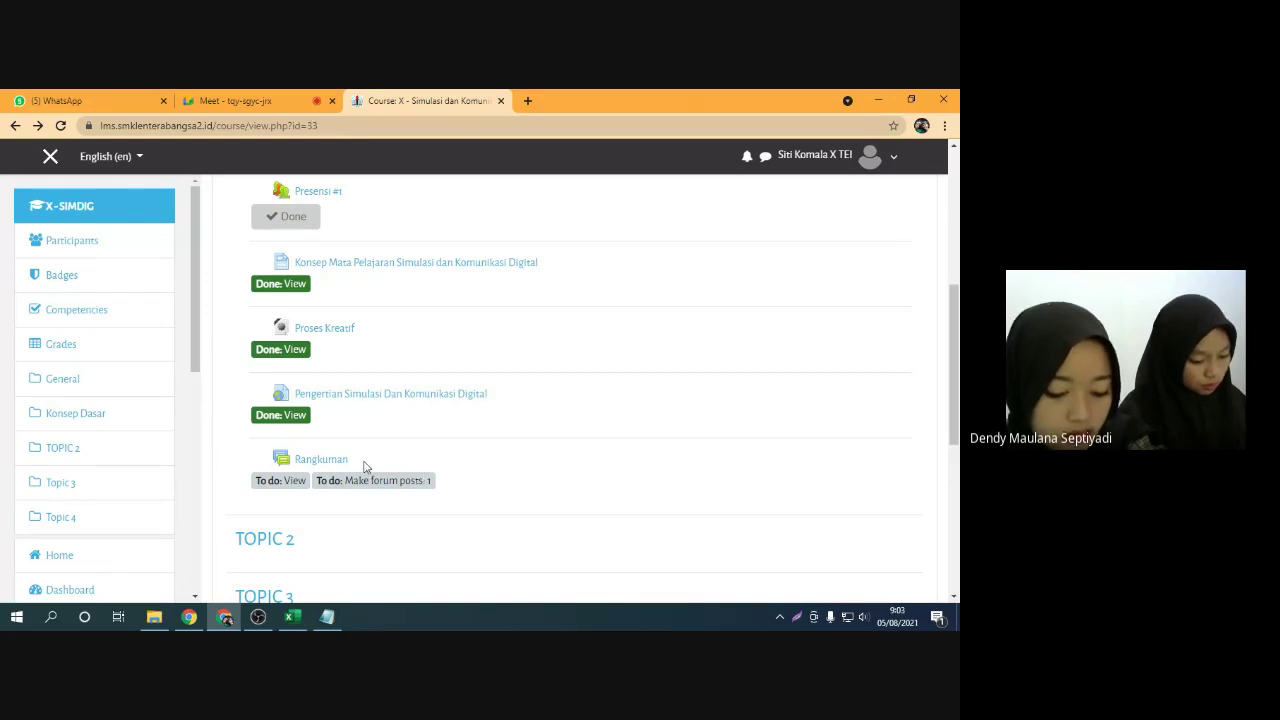
{"action": "left_click", "coordinate": [308, 461]}
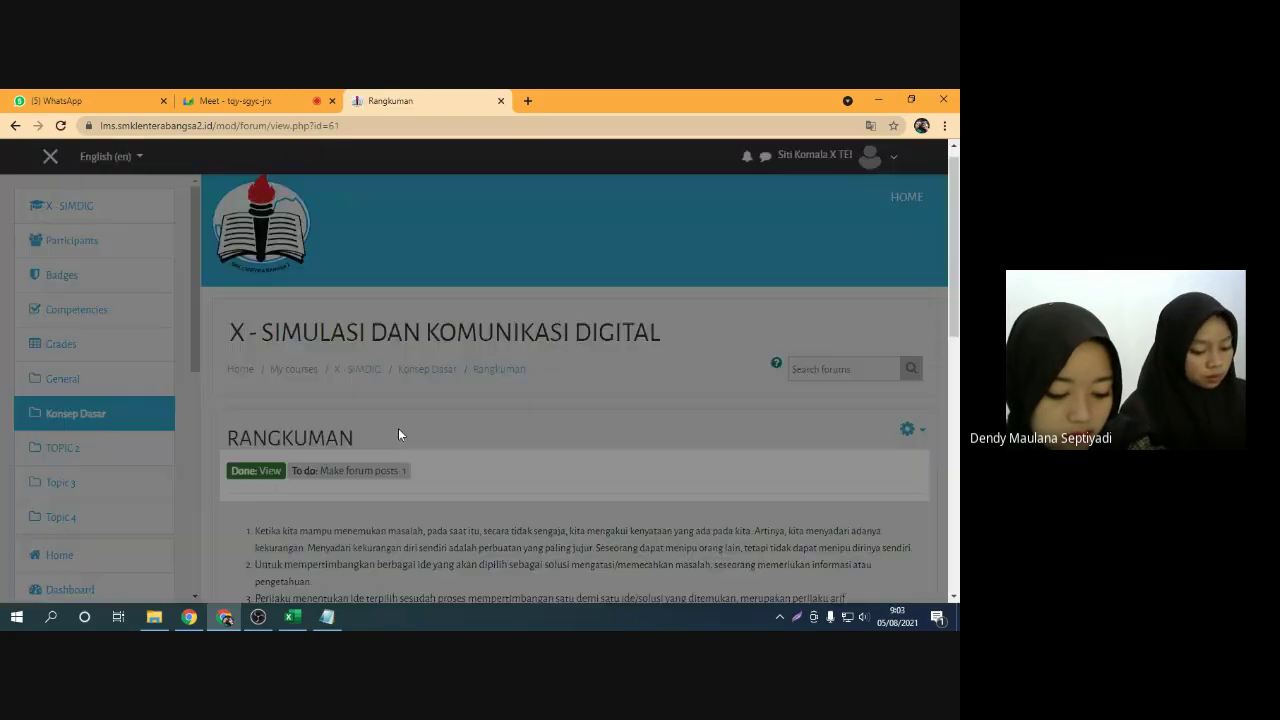
Read the Rangkuman forum's globalisation 4.0 question, highlighting it while reading
{"action": "scroll", "coordinate": [398, 434], "scroll_direction": "down", "scroll_amount": 1}
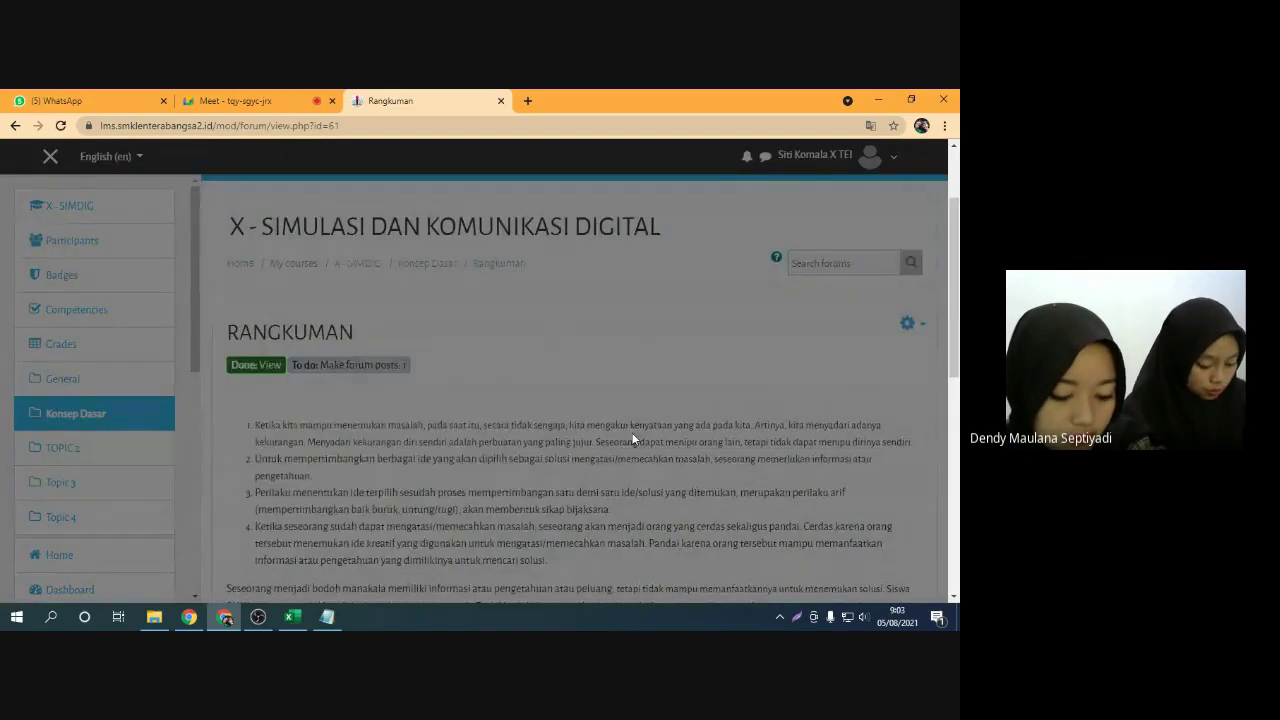
{"action": "scroll", "coordinate": [600, 441], "scroll_direction": "down", "scroll_amount": 2}
{"action": "scroll", "coordinate": [348, 368], "scroll_direction": "up", "scroll_amount": 1}
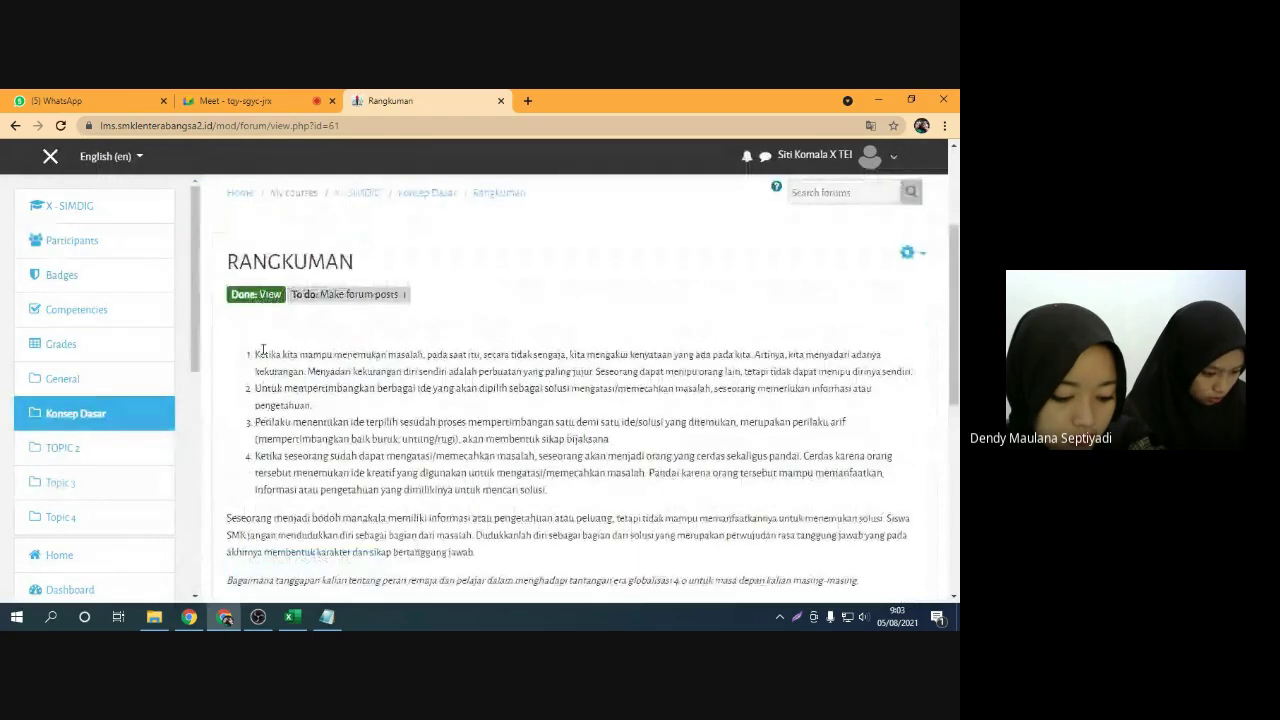
{"action": "scroll", "coordinate": [533, 401], "scroll_direction": "down", "scroll_amount": 1}
{"action": "scroll", "coordinate": [533, 401], "scroll_direction": "down", "scroll_amount": 1}
{"action": "scroll", "coordinate": [510, 403], "scroll_direction": "up", "scroll_amount": 1}
{"action": "scroll", "coordinate": [490, 404], "scroll_direction": "up", "scroll_amount": 1}
{"action": "scroll", "coordinate": [470, 440], "scroll_direction": "down", "scroll_amount": 2}
{"action": "left_click_drag", "start_coordinate": [231, 514], "coordinate": [868, 507]}
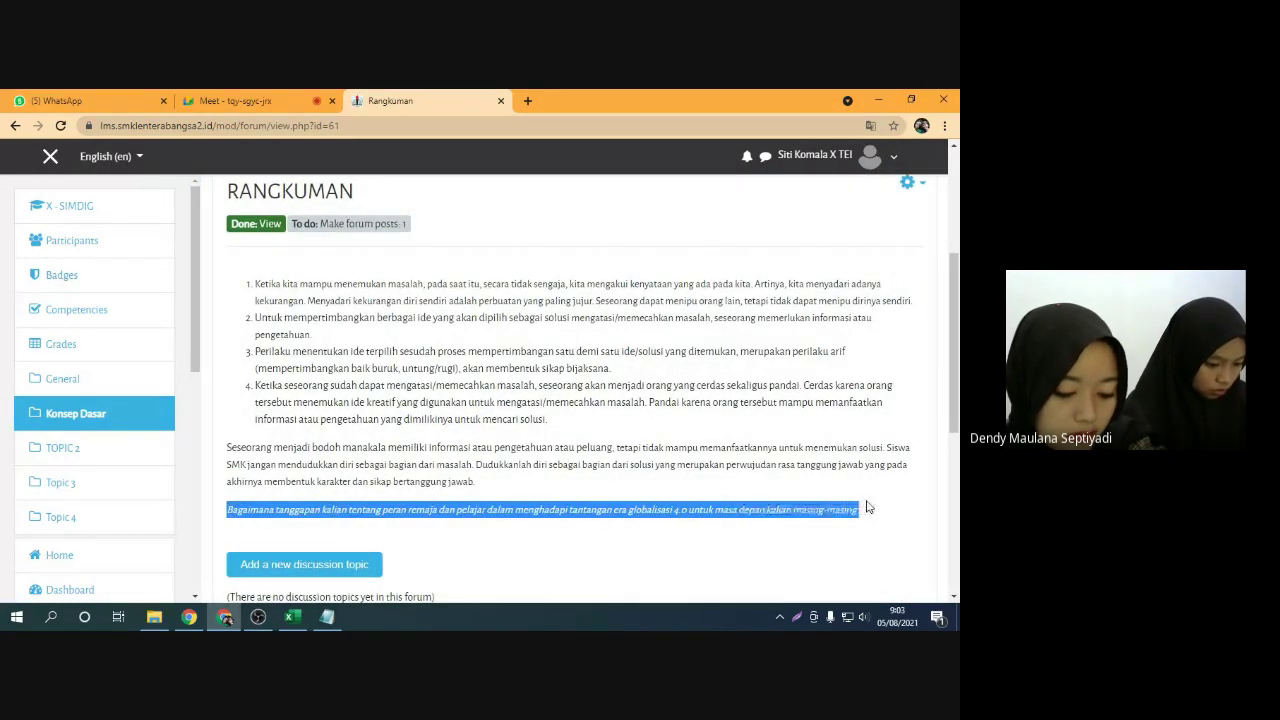
{"action": "left_click", "coordinate": [866, 509]}
{"action": "scroll", "coordinate": [562, 505], "scroll_direction": "down", "scroll_amount": 1}
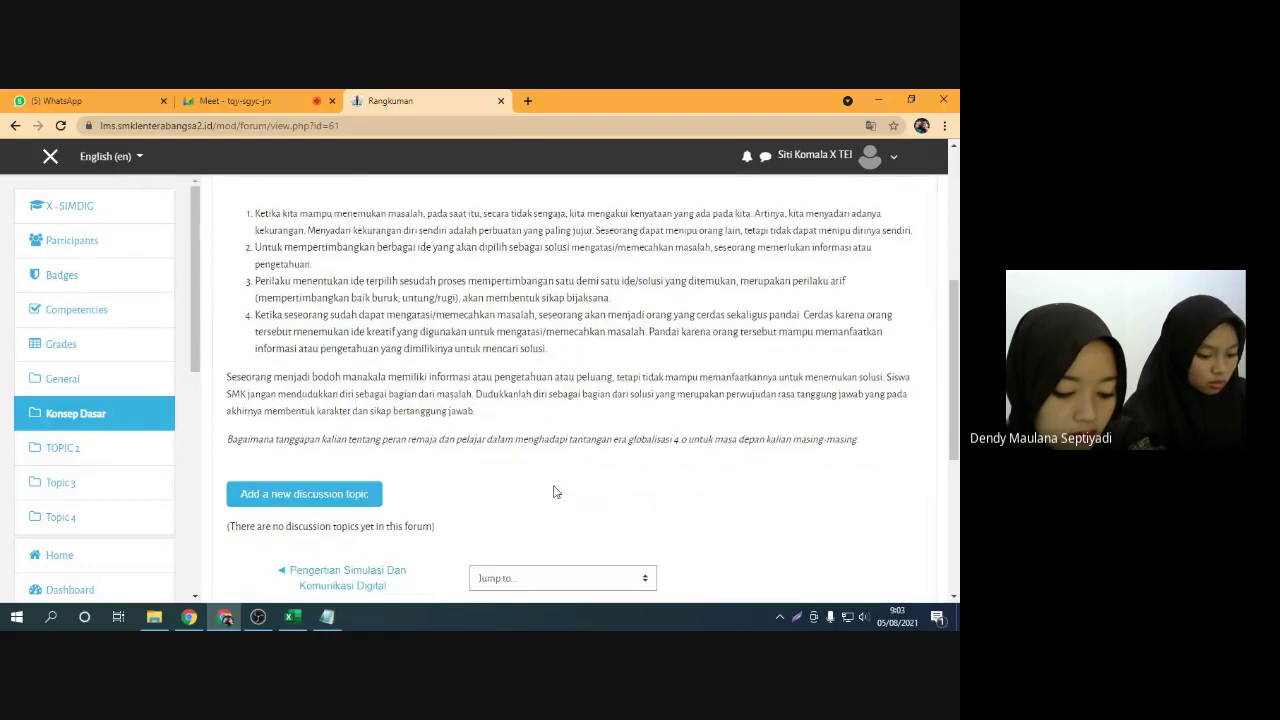
{"action": "left_click_drag", "start_coordinate": [229, 441], "coordinate": [486, 450]}
{"action": "left_click", "coordinate": [494, 450]}
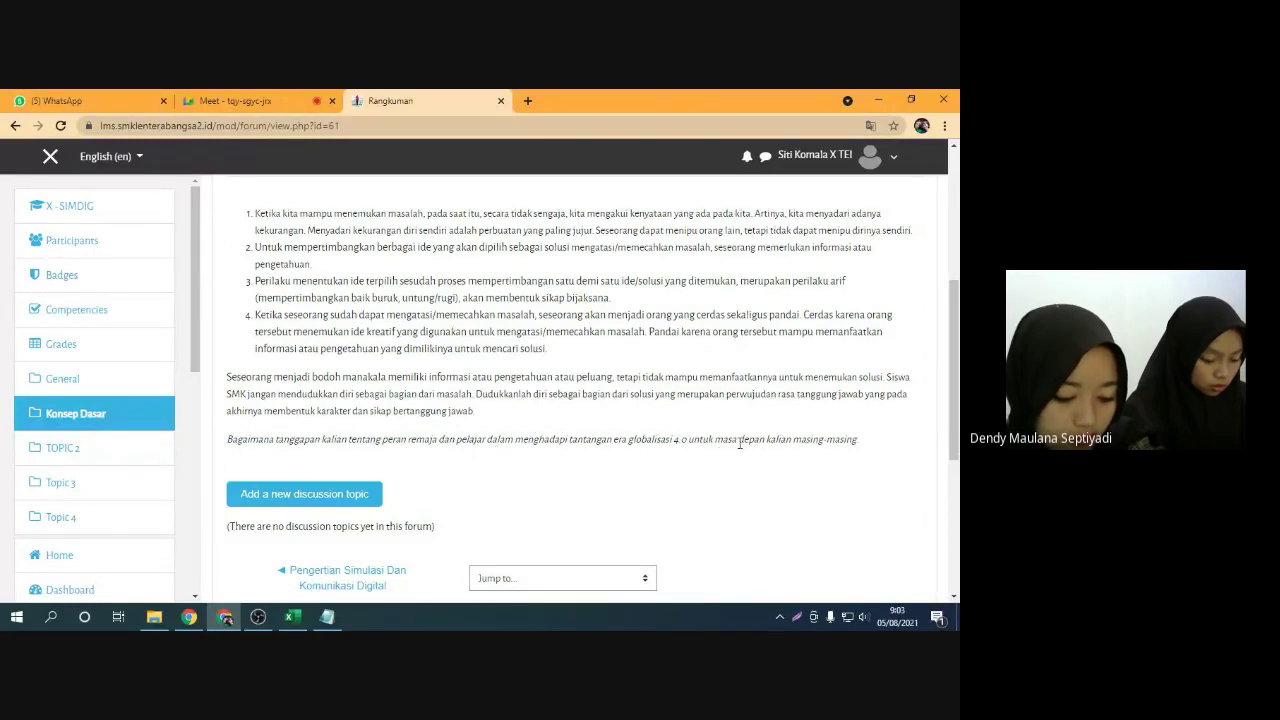
Bring up the 'Add a new discussion topic' form
{"action": "scroll", "coordinate": [503, 466], "scroll_direction": "down", "scroll_amount": 1}
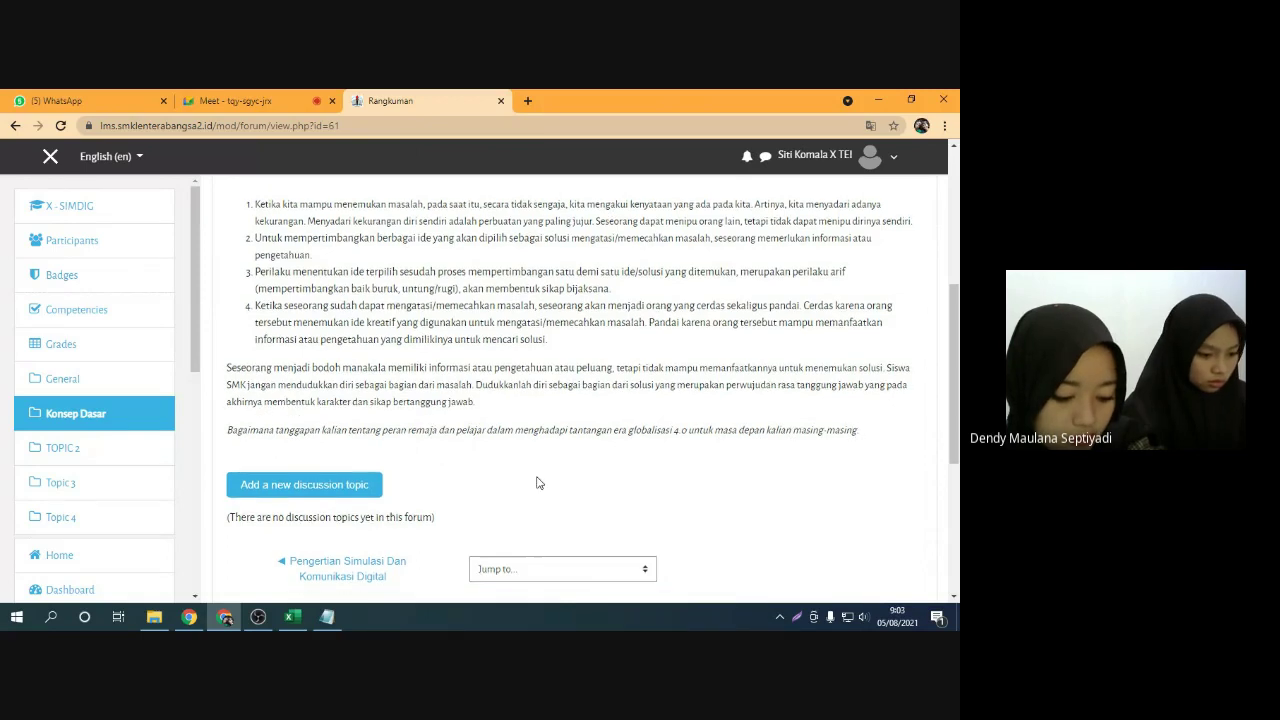
{"action": "scroll", "coordinate": [523, 429], "scroll_direction": "up", "scroll_amount": 1}
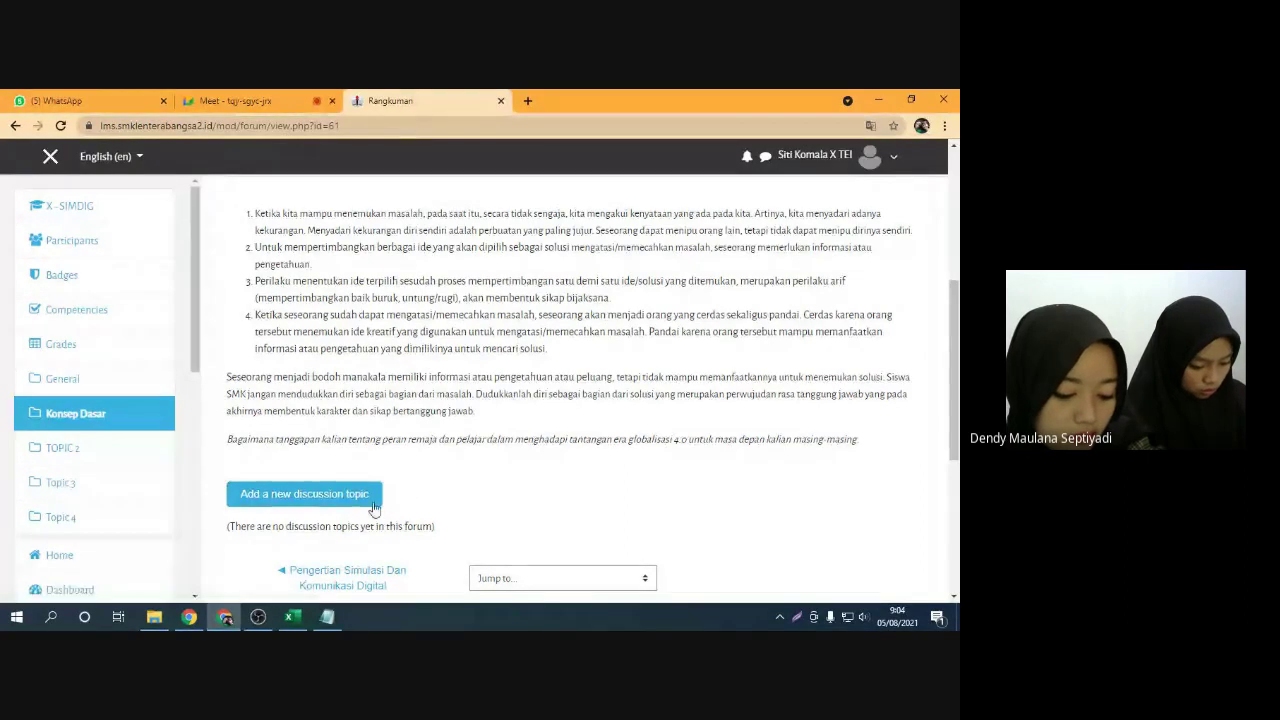
{"action": "scroll", "coordinate": [443, 491], "scroll_direction": "up", "scroll_amount": 1}
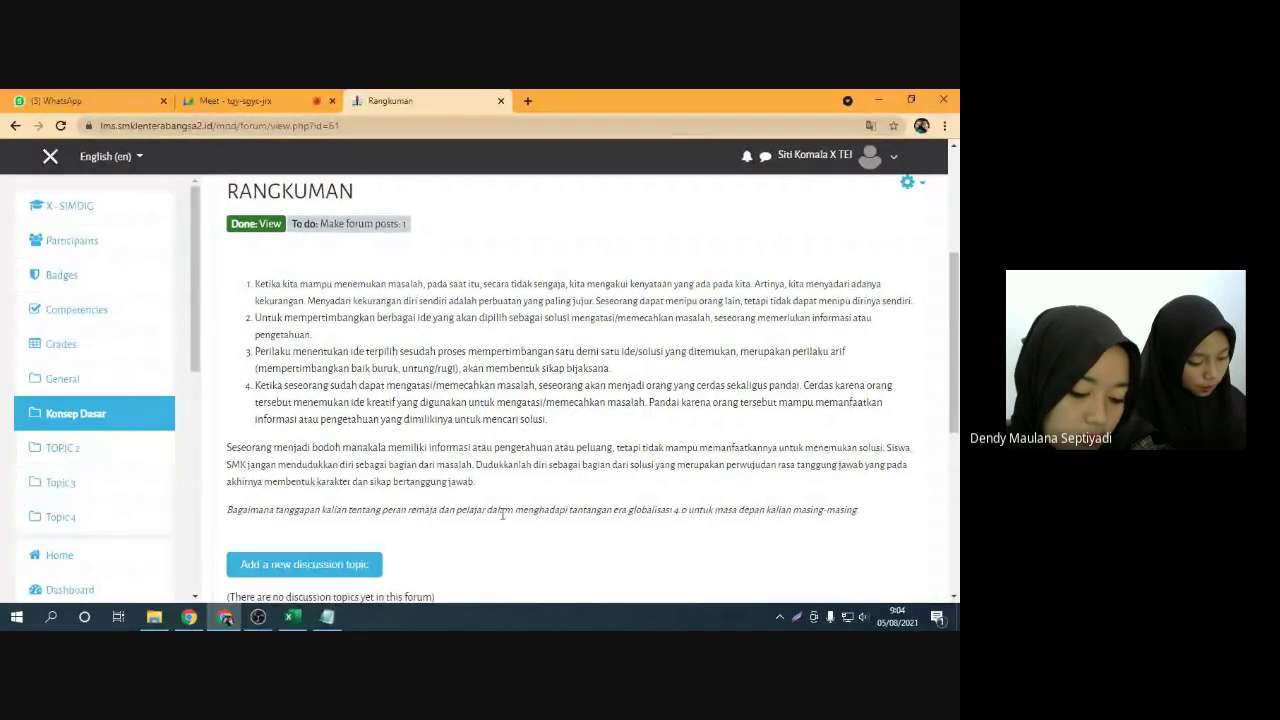
{"action": "scroll", "coordinate": [463, 483], "scroll_direction": "down", "scroll_amount": 1}
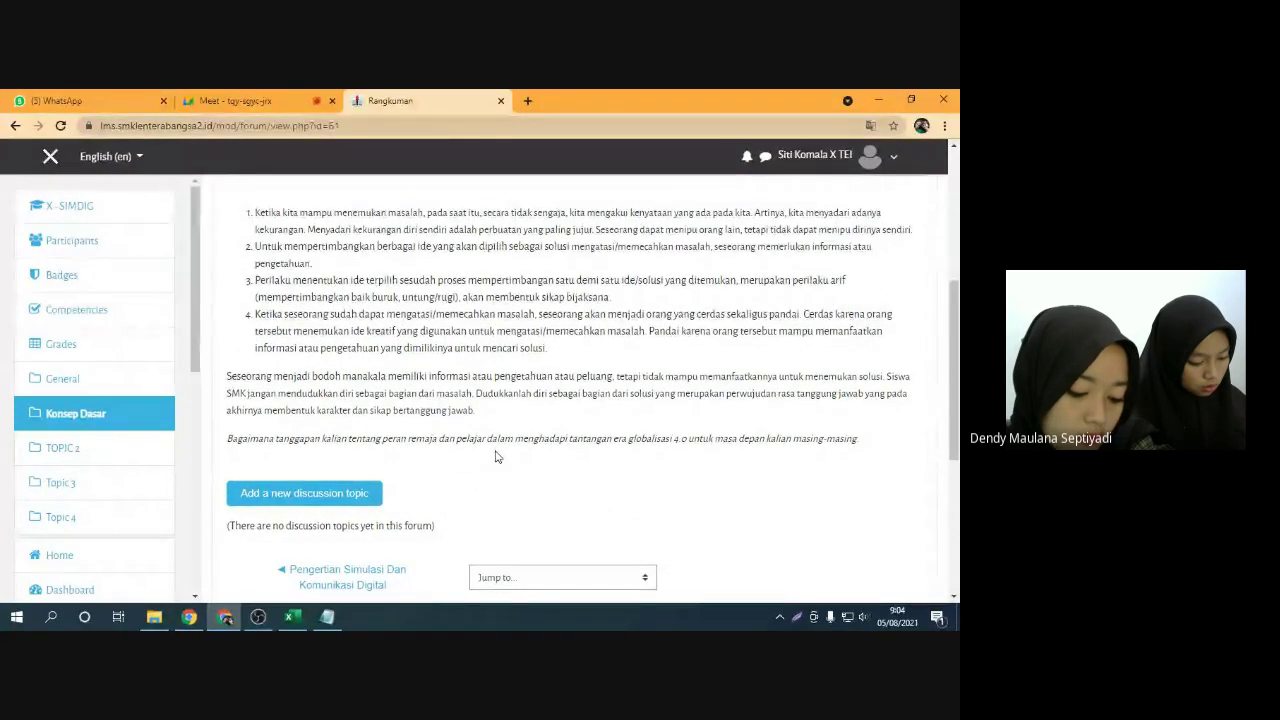
{"action": "scroll", "coordinate": [492, 452], "scroll_direction": "down", "scroll_amount": 1}
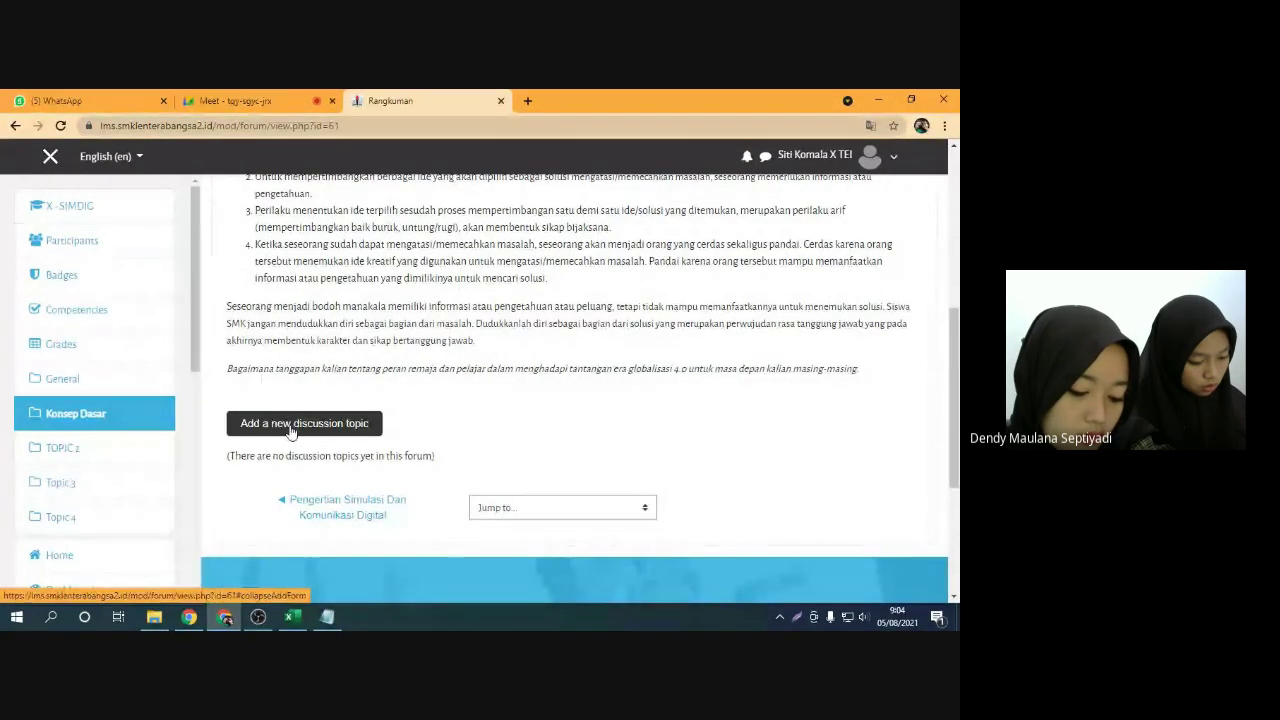
{"action": "left_click", "coordinate": [292, 428]}
Set the Subject to 'Jawaban Kuis/Ulangan Matematika -' followed by the student's name
{"action": "scroll", "coordinate": [434, 429], "scroll_direction": "down", "scroll_amount": 1}
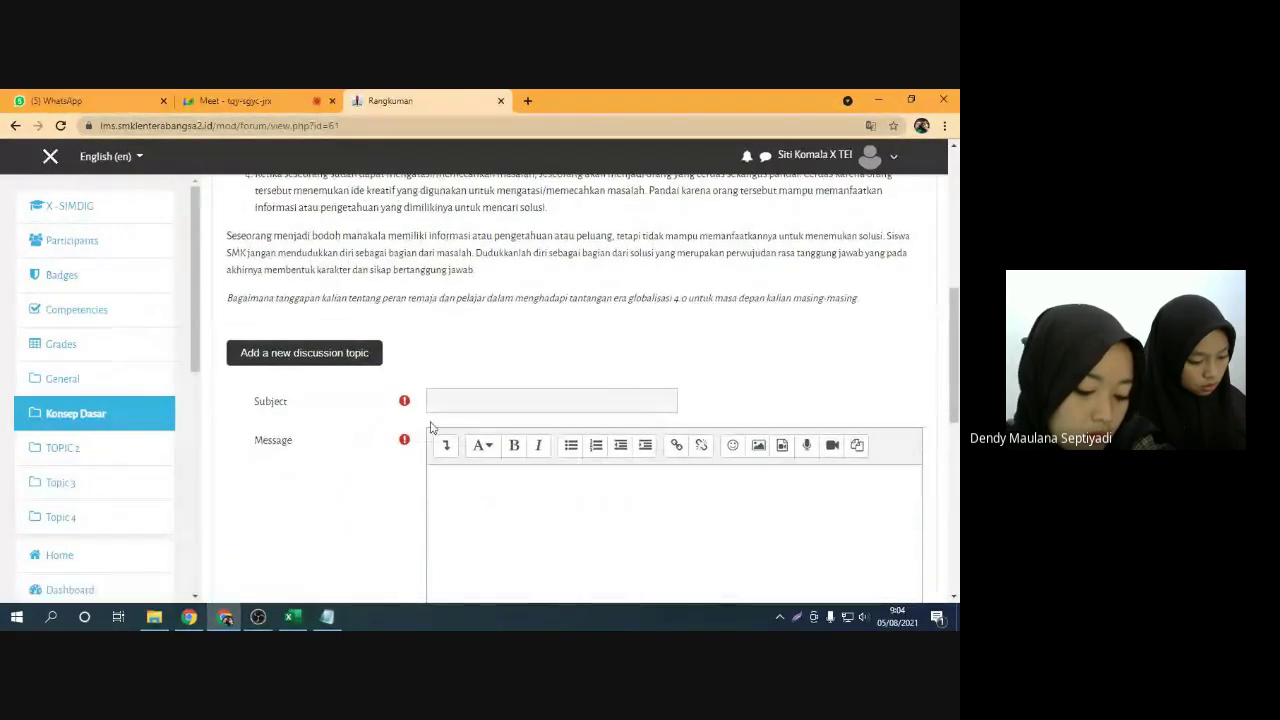
{"action": "left_click", "coordinate": [486, 405]}
{"action": "double_click", "coordinate": [280, 404]}
{"action": "left_click", "coordinate": [456, 400]}
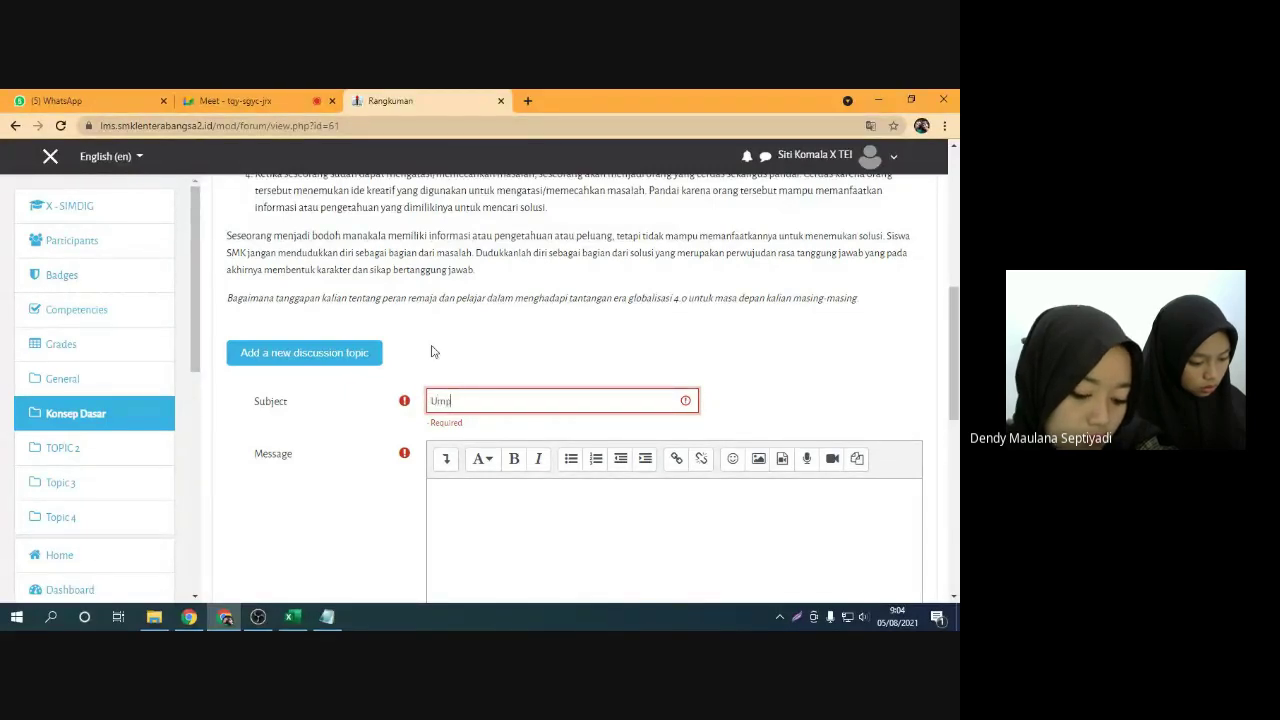
{"action": "type", "text": "ik"}
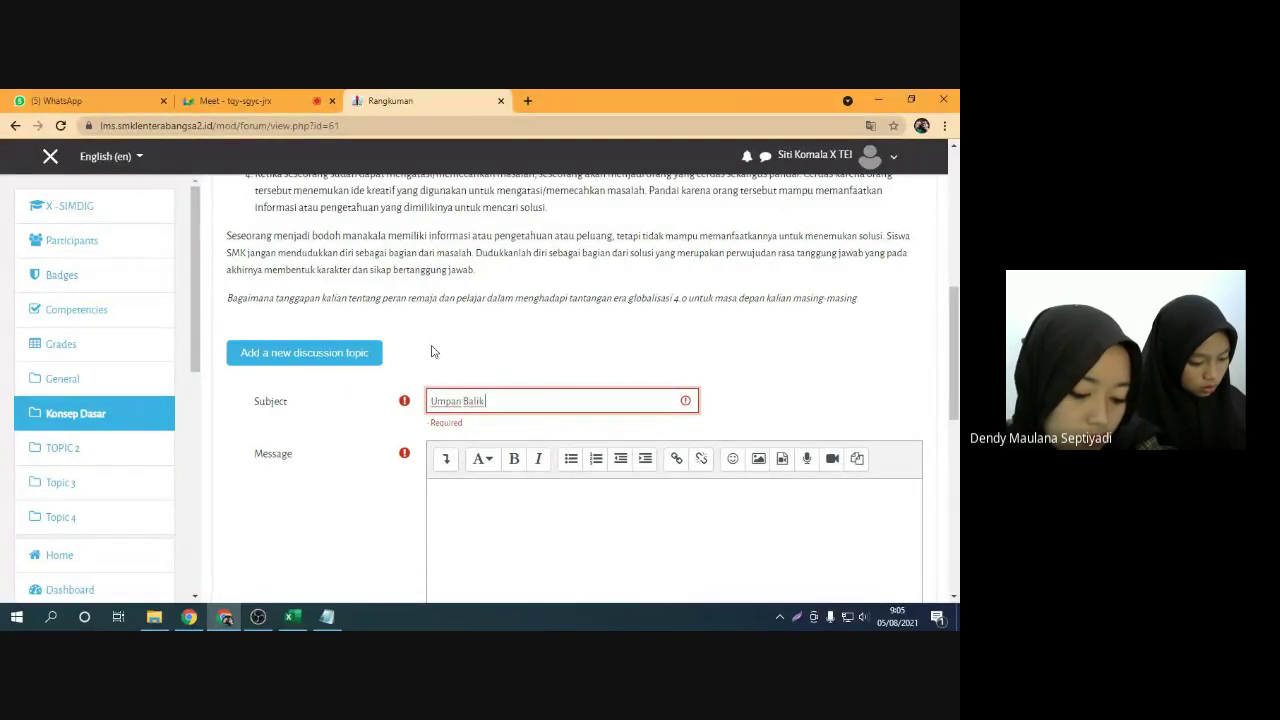
{"action": "scroll", "coordinate": [440, 355], "scroll_direction": "up", "scroll_amount": 5}
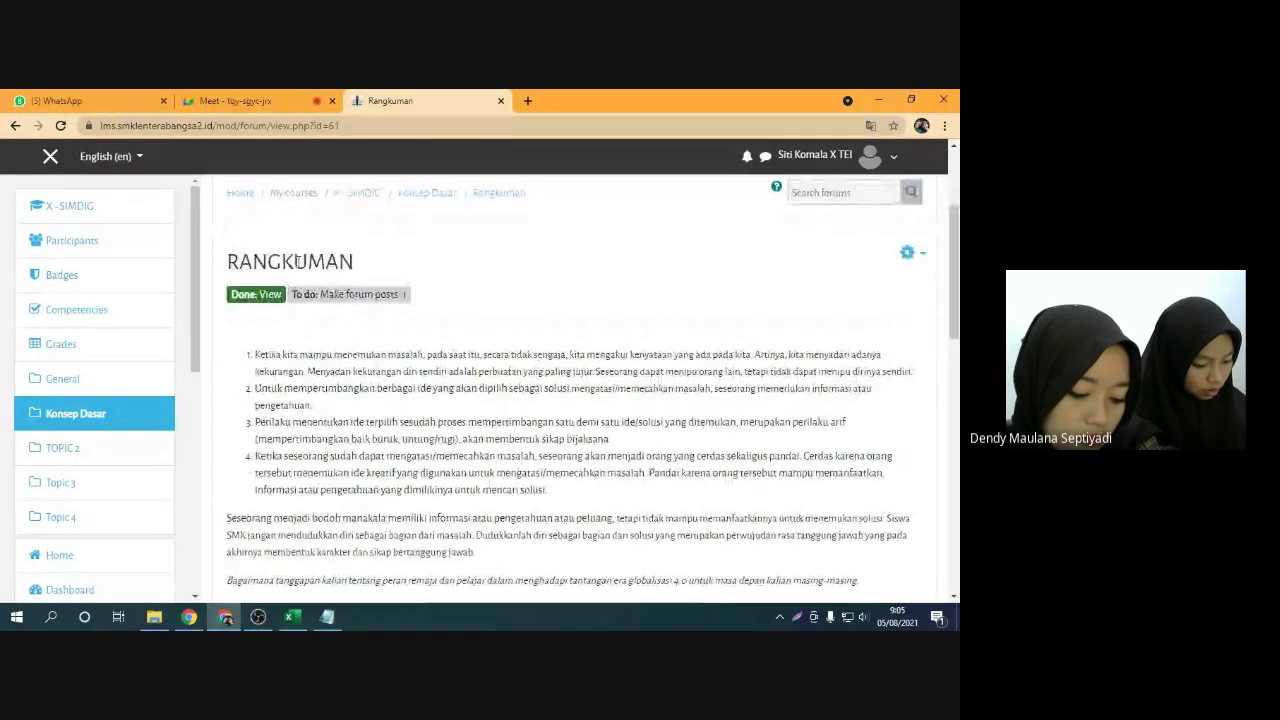
{"action": "scroll", "coordinate": [297, 260], "scroll_direction": "down", "scroll_amount": 3}
{"action": "type", "text": "Rangkuman"}
{"action": "key", "text": "ctrl+a"}
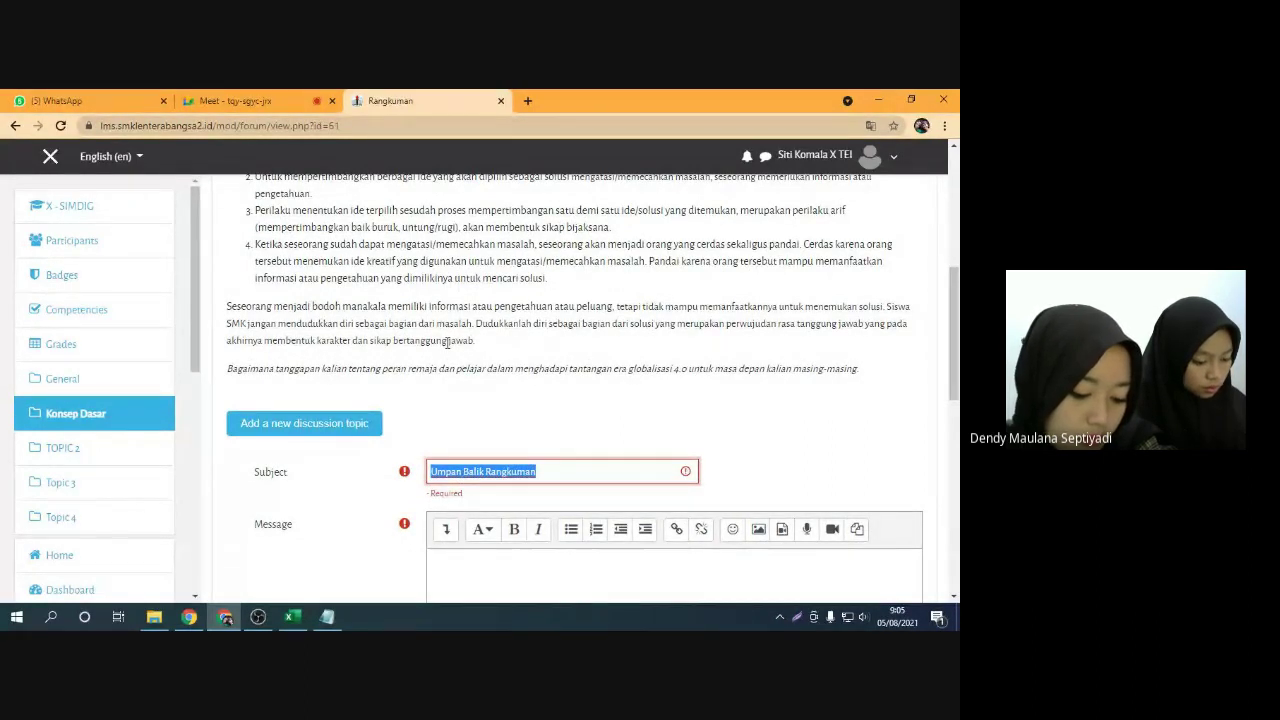
{"action": "type", "text": "Jawaban"}
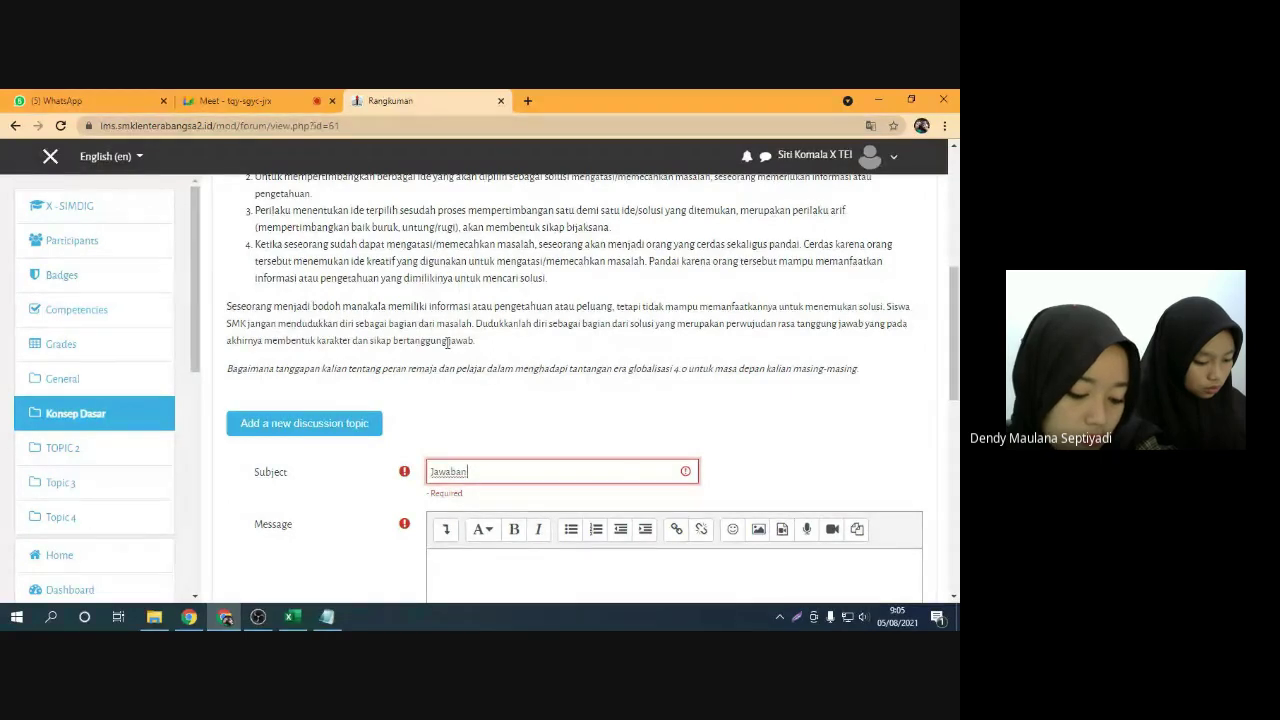
{"action": "type", "text": " Ku"}
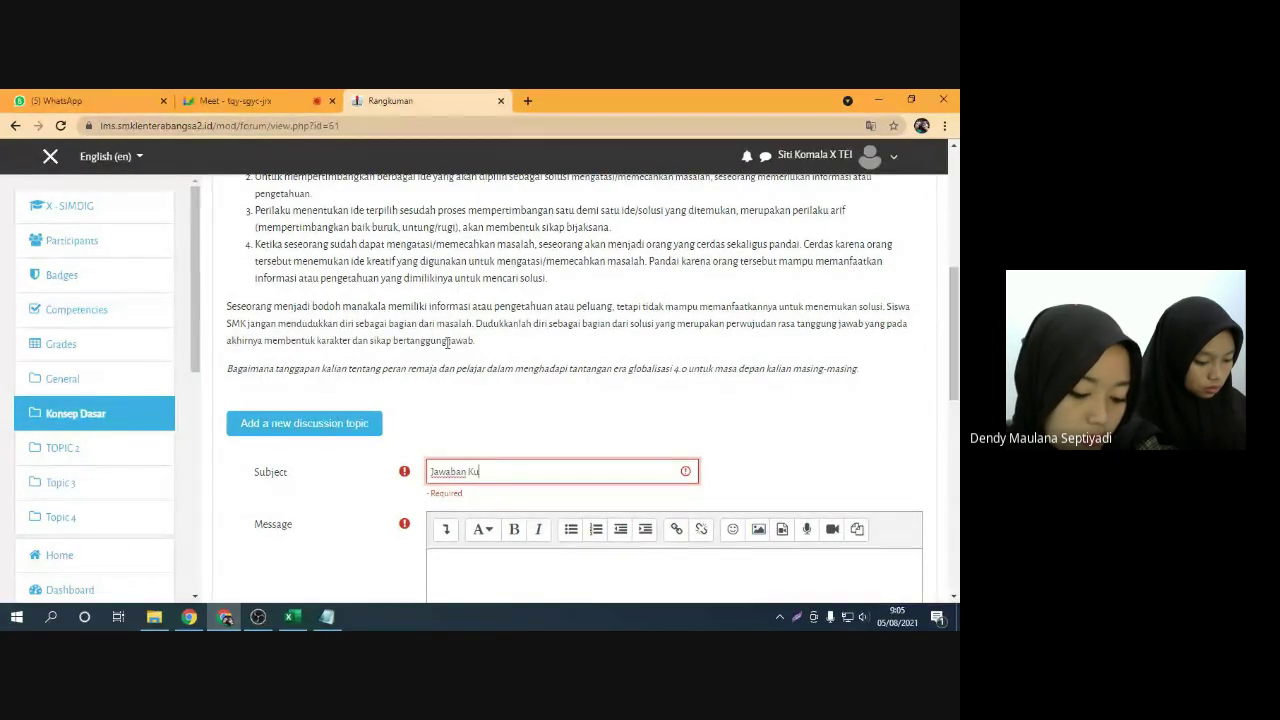
{"action": "type", "text": "is/Ulangan Matematika"}
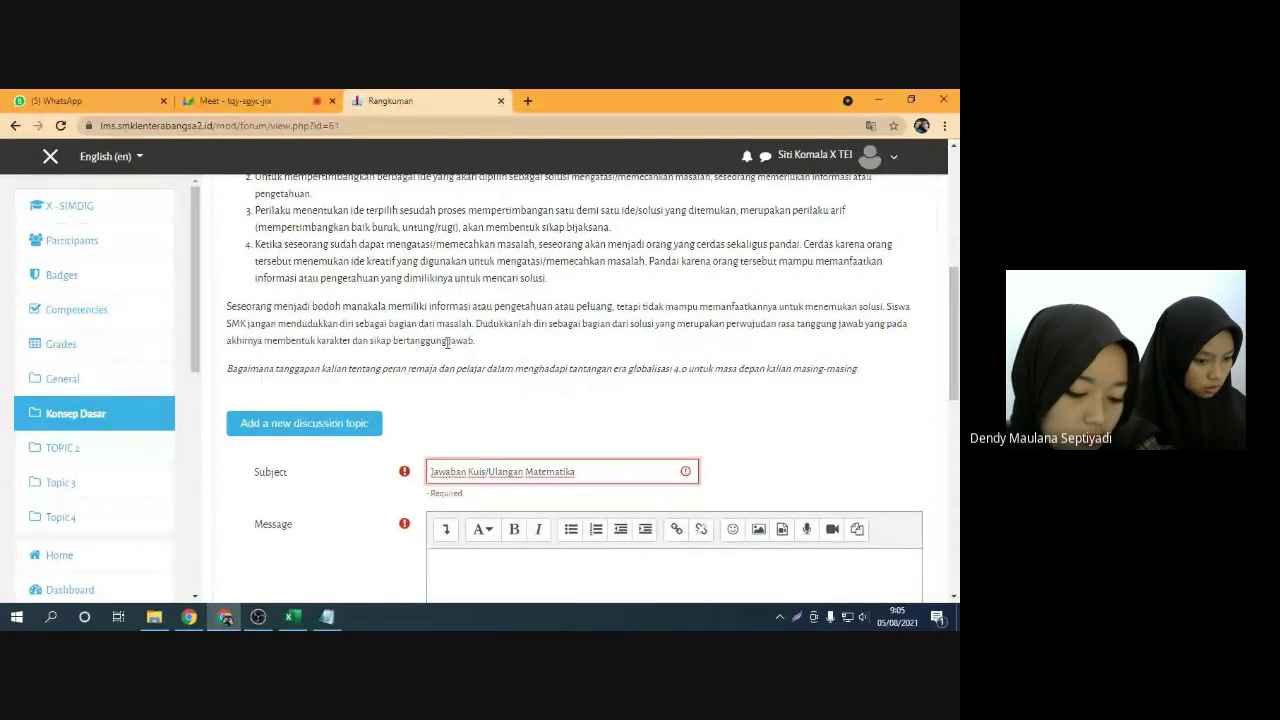
{"action": "type", "text": " - Dendy"}
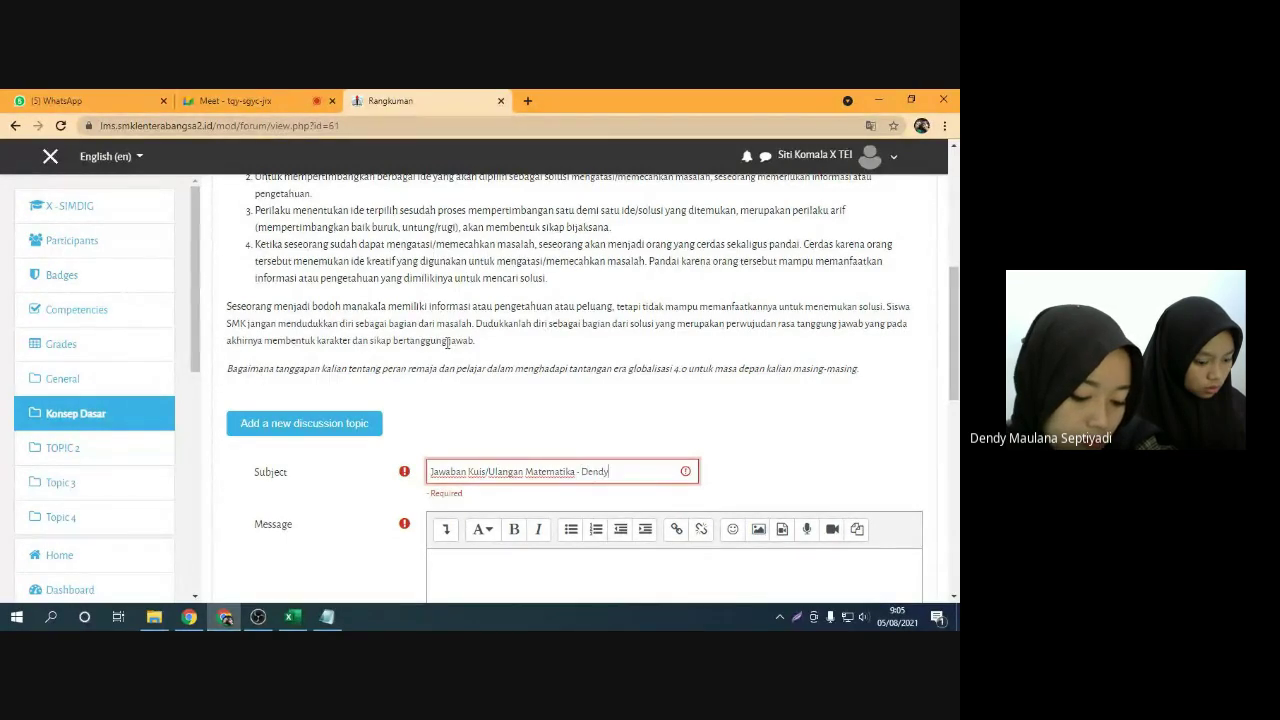
Type the message template with Nama :, Kelas :, numbered answer lines and Terimakasih
{"action": "left_click", "coordinate": [600, 570]}
{"action": "scroll", "coordinate": [589, 469], "scroll_direction": "down", "scroll_amount": 2}
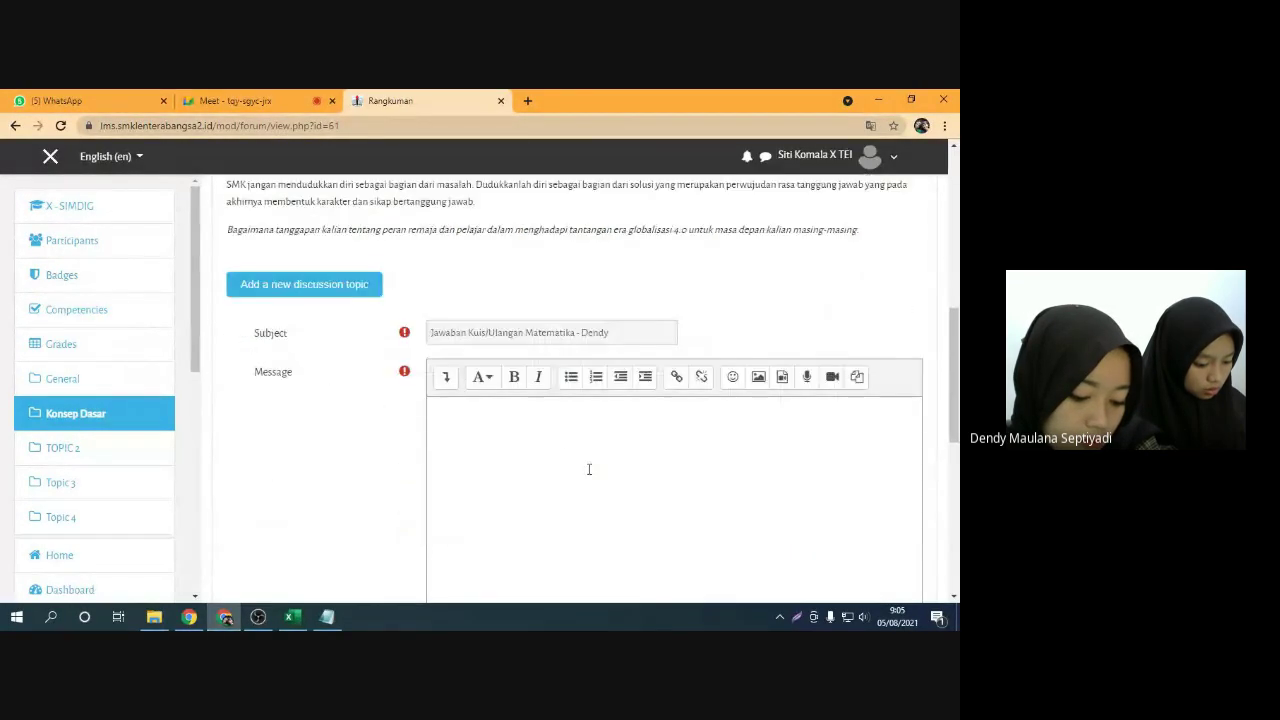
{"action": "left_click", "coordinate": [526, 437]}
{"action": "scroll", "coordinate": [340, 400], "scroll_direction": "down", "scroll_amount": 1}
{"action": "scroll", "coordinate": [340, 360], "scroll_direction": "up", "scroll_amount": 1}
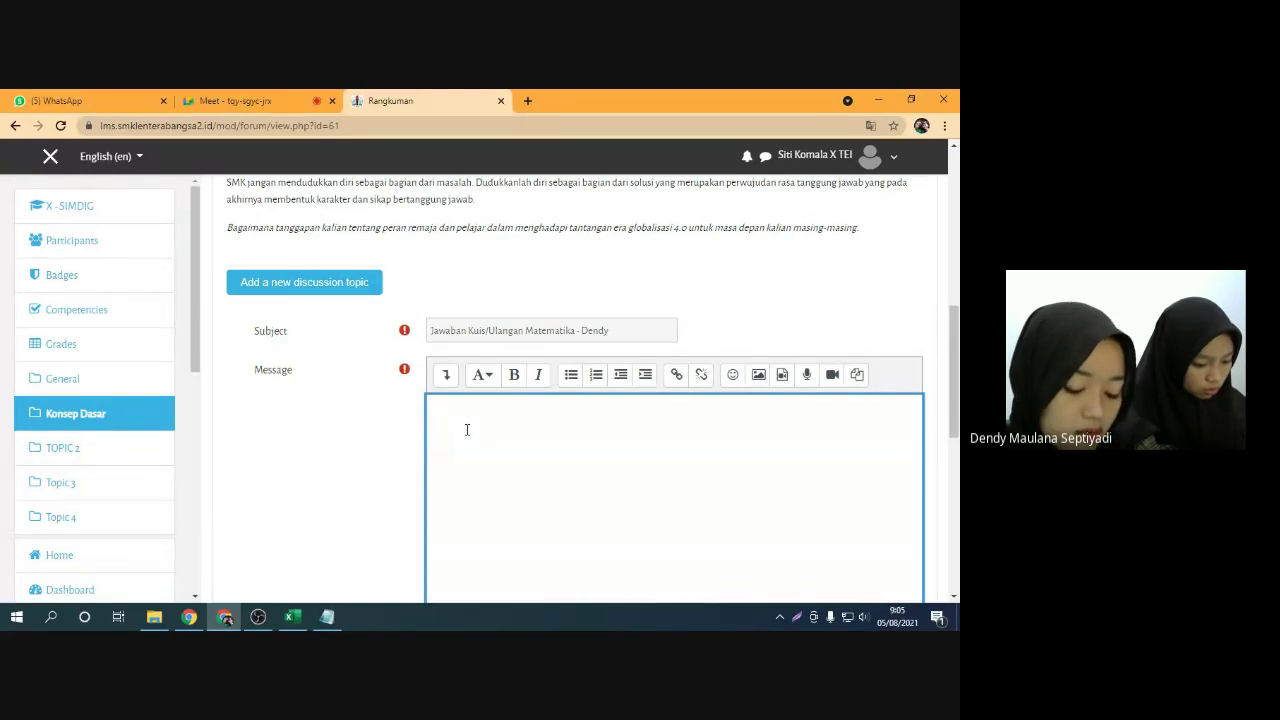
{"action": "type", "text": "sdjada"}
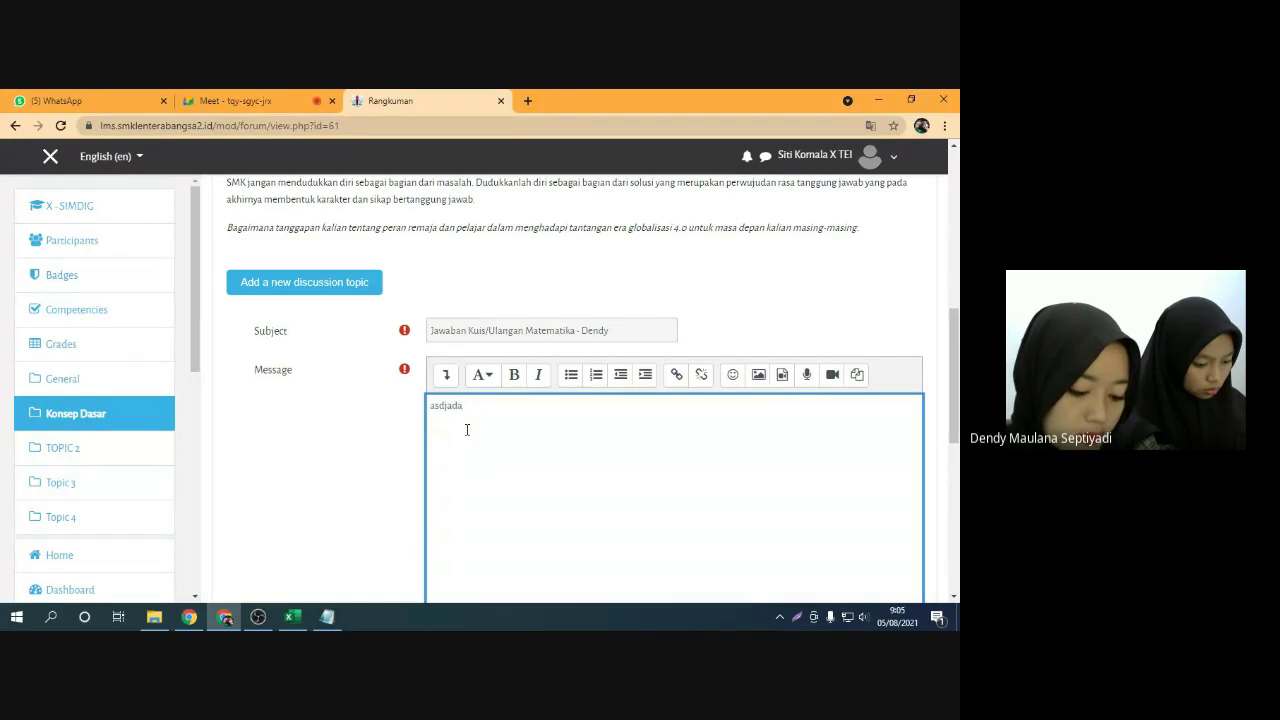
{"action": "key", "text": "BackSpace"}
{"action": "key", "text": "BackSpace"}
{"action": "key", "text": "BackSpace"}
{"action": "key", "text": "BackSpace"}
{"action": "key", "text": "BackSpace"}
{"action": "key", "text": "BackSpace"}
{"action": "type", "text": "Nama"}
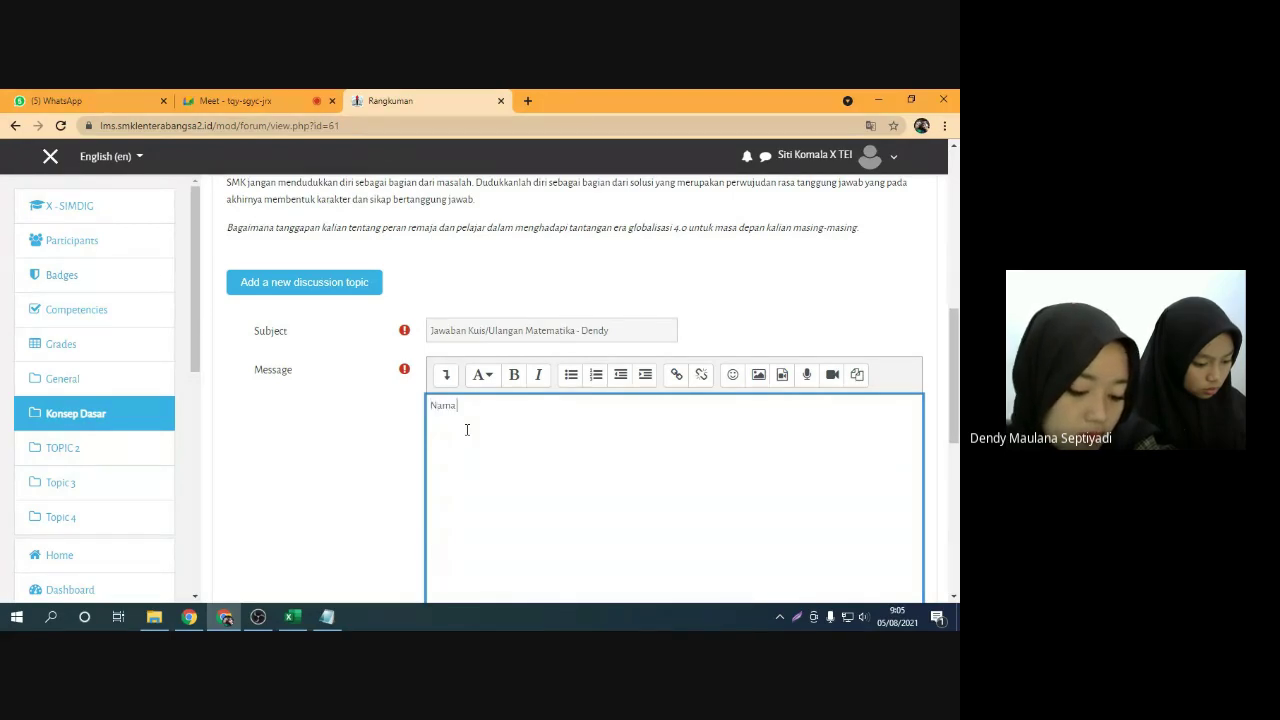
{"action": "type", "text": " :"}
{"action": "key", "text": "Return"}
{"action": "type", "text": "Kelas"}
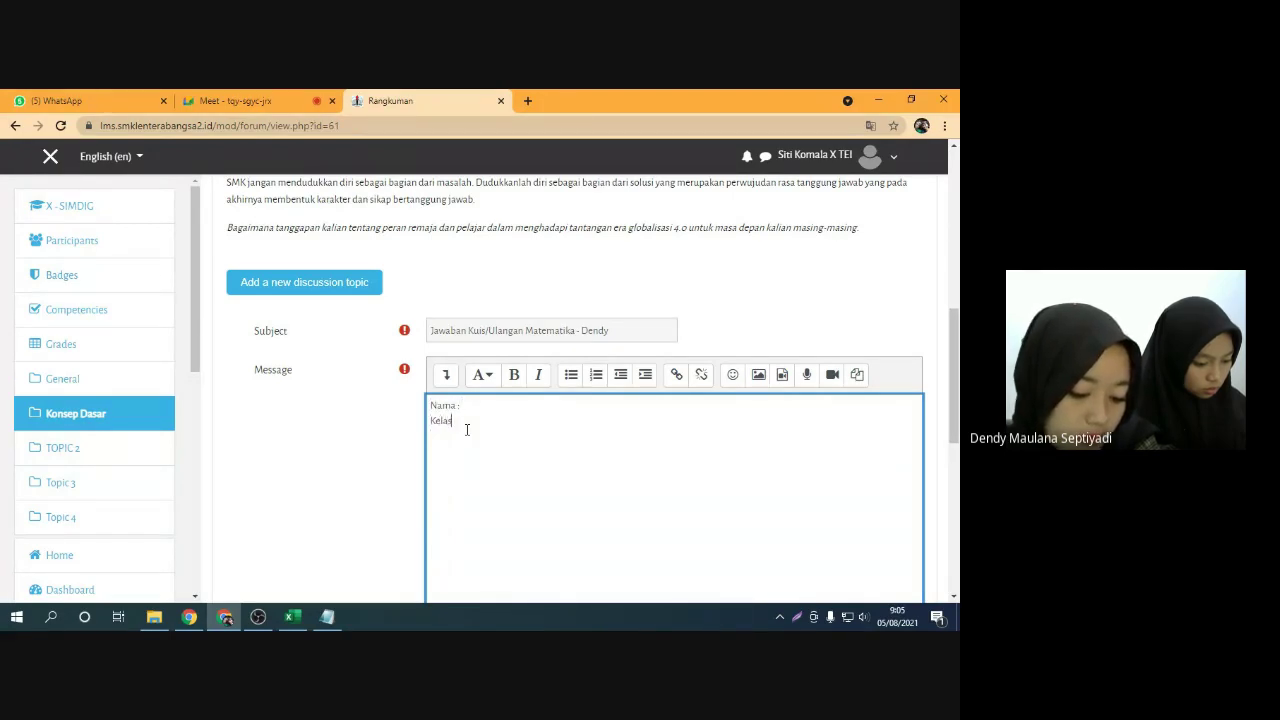
{"action": "type", "text": " :  1. Jawabannya"}
{"action": "key", "text": "Home"}
{"action": "type", "text": "1. "}
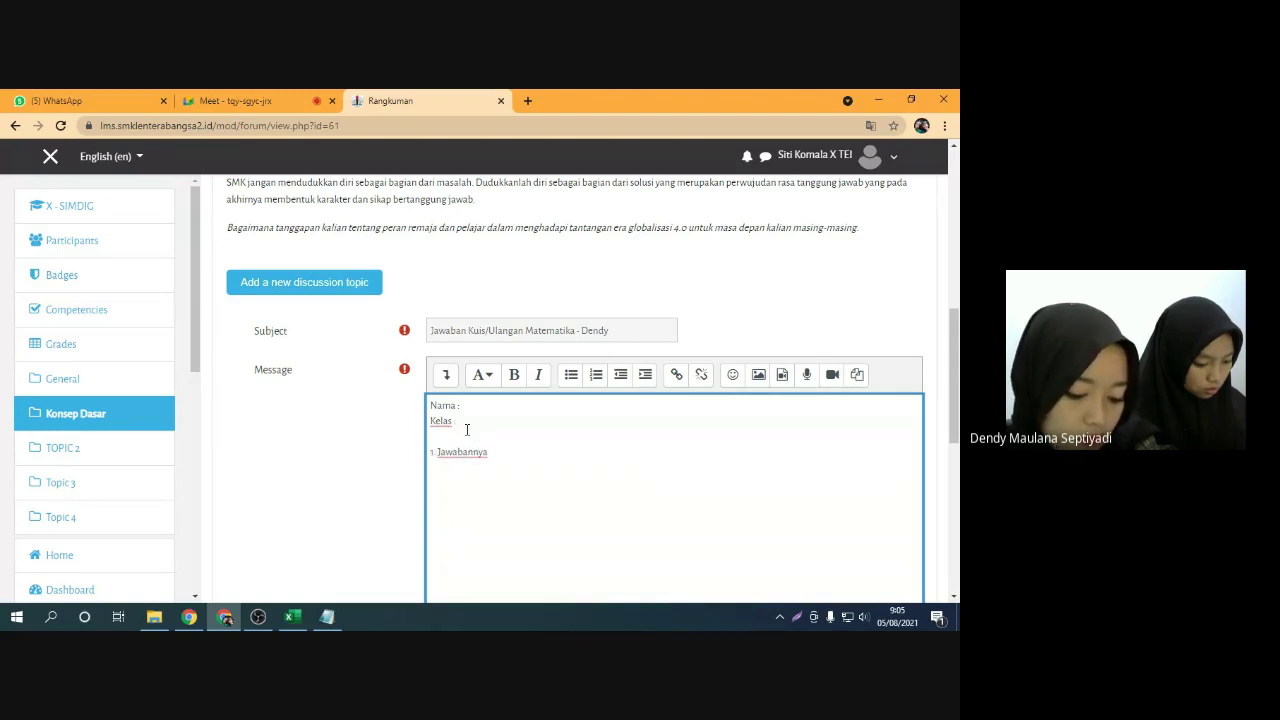
{"action": "type", "text": "Jabawan"}
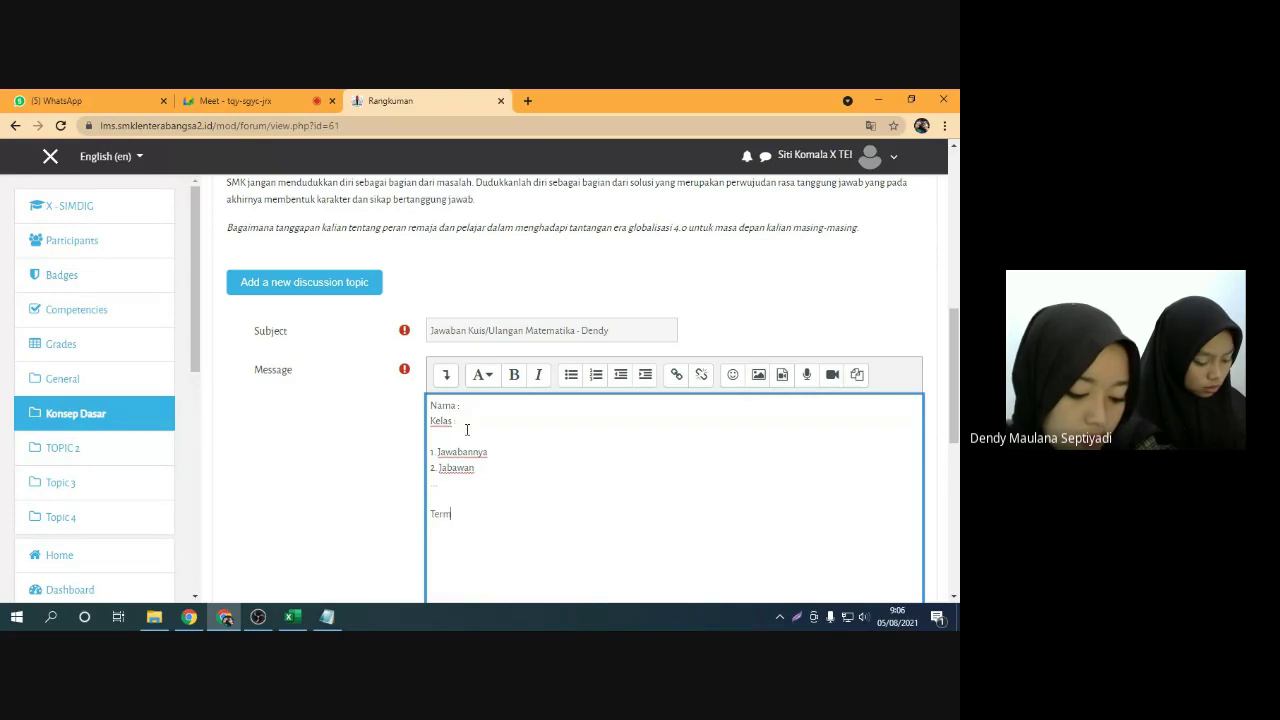
{"action": "type", "text": "maka"}
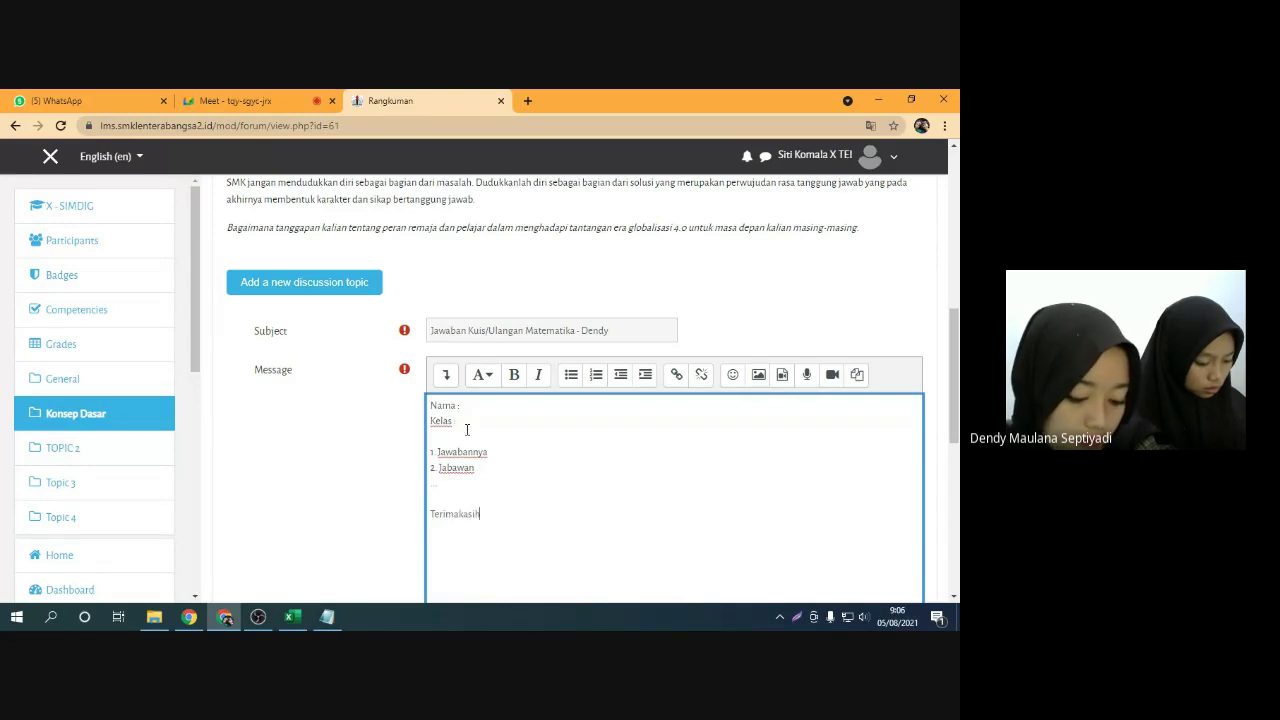
{"action": "type", "text": "sih"}
Add an extra blank line above Terimakasih in the message
{"action": "scroll", "coordinate": [370, 522], "scroll_direction": "down", "scroll_amount": 1}
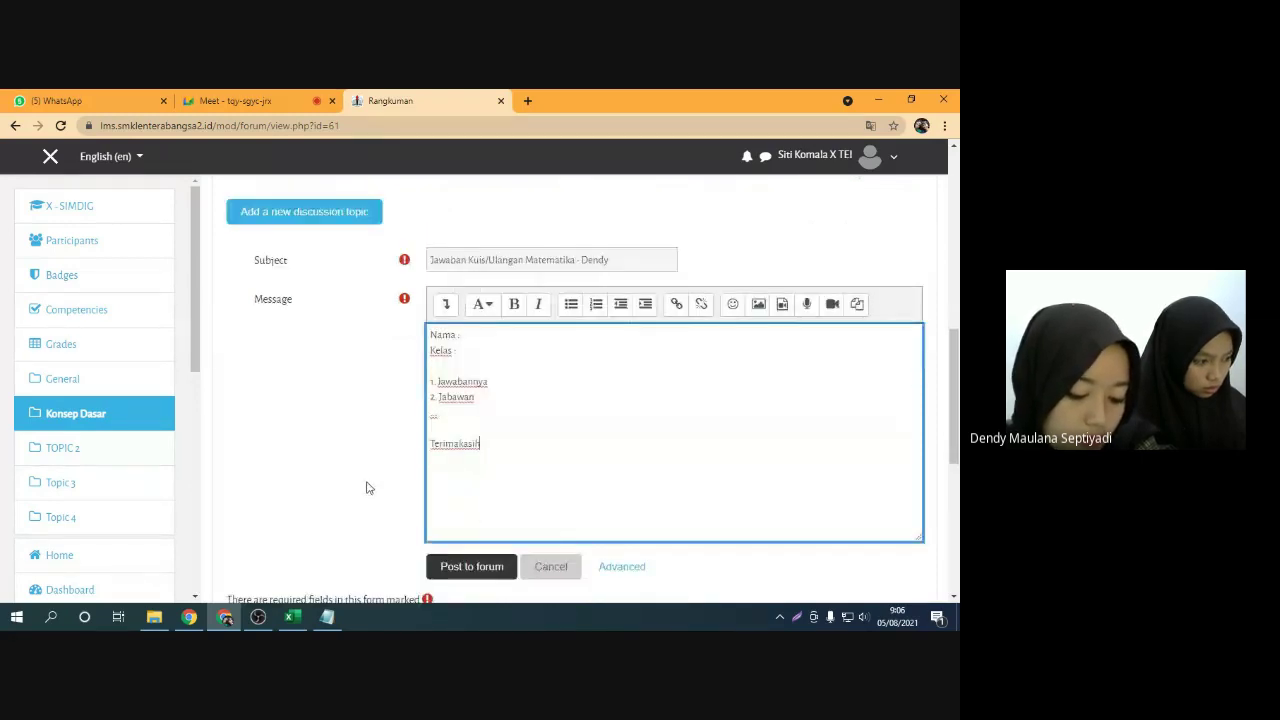
{"action": "left_click", "coordinate": [366, 487]}
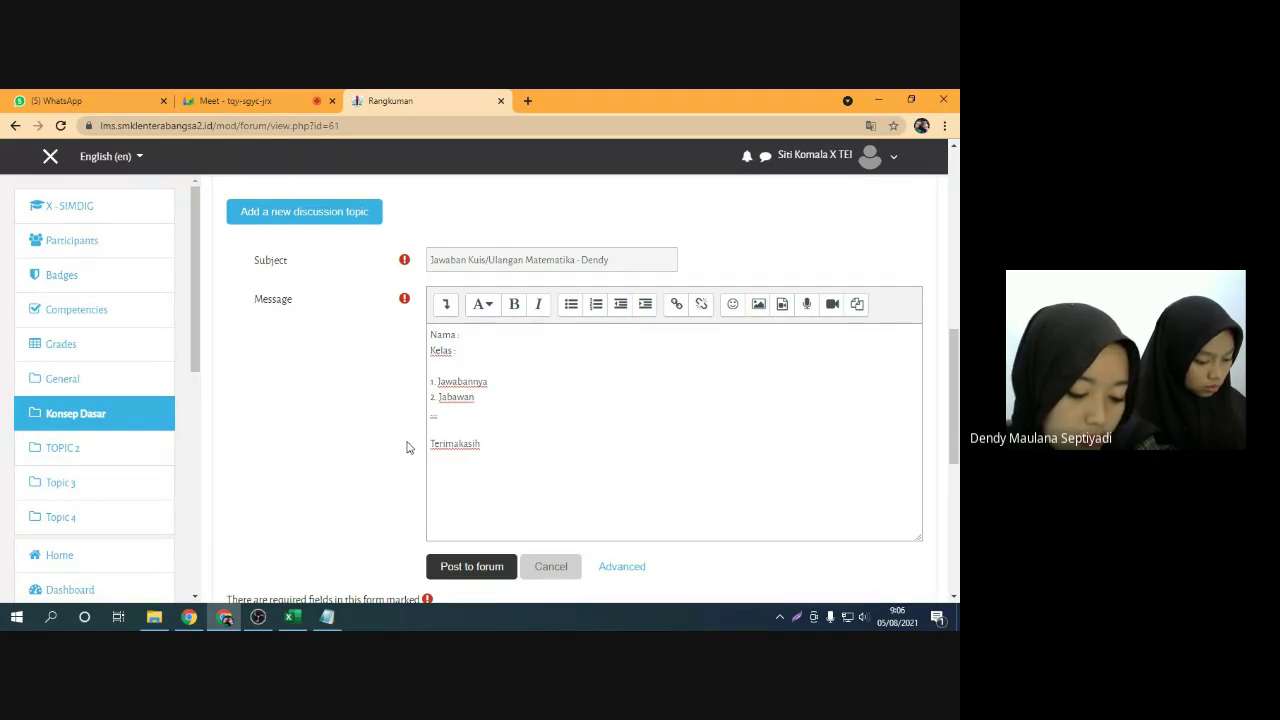
{"action": "left_click", "coordinate": [465, 430]}
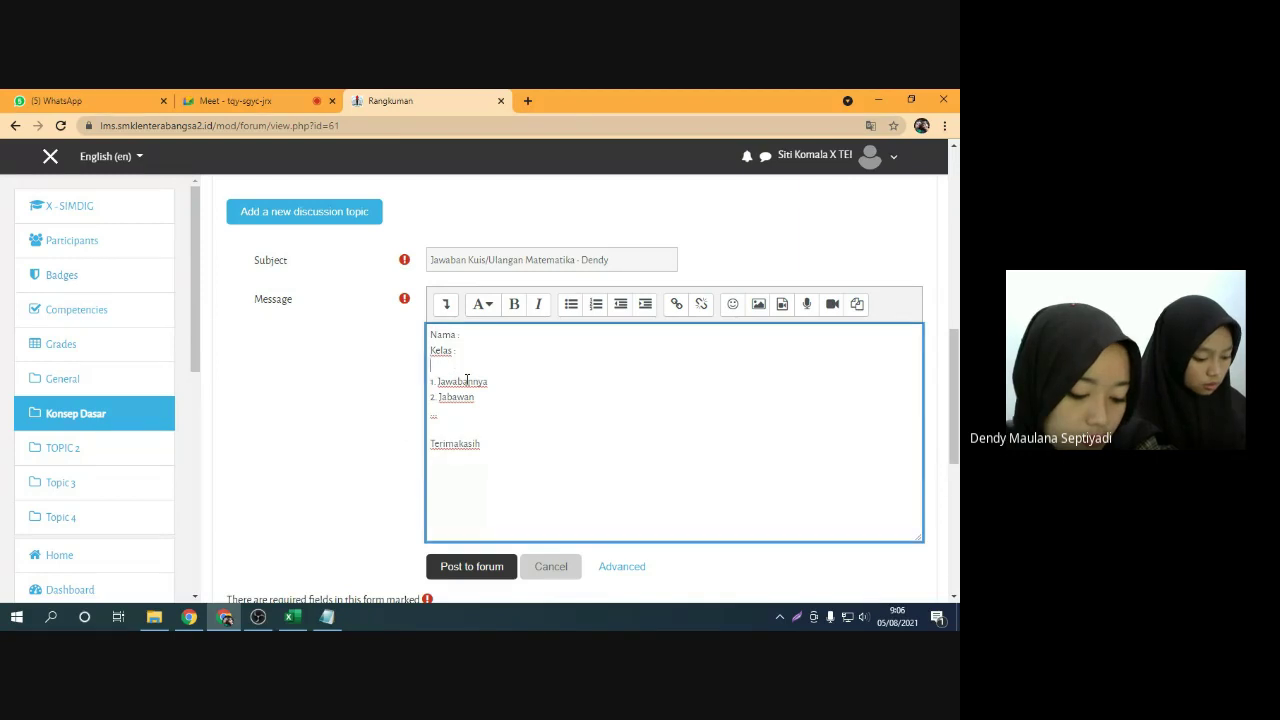
{"action": "left_click", "coordinate": [446, 370]}
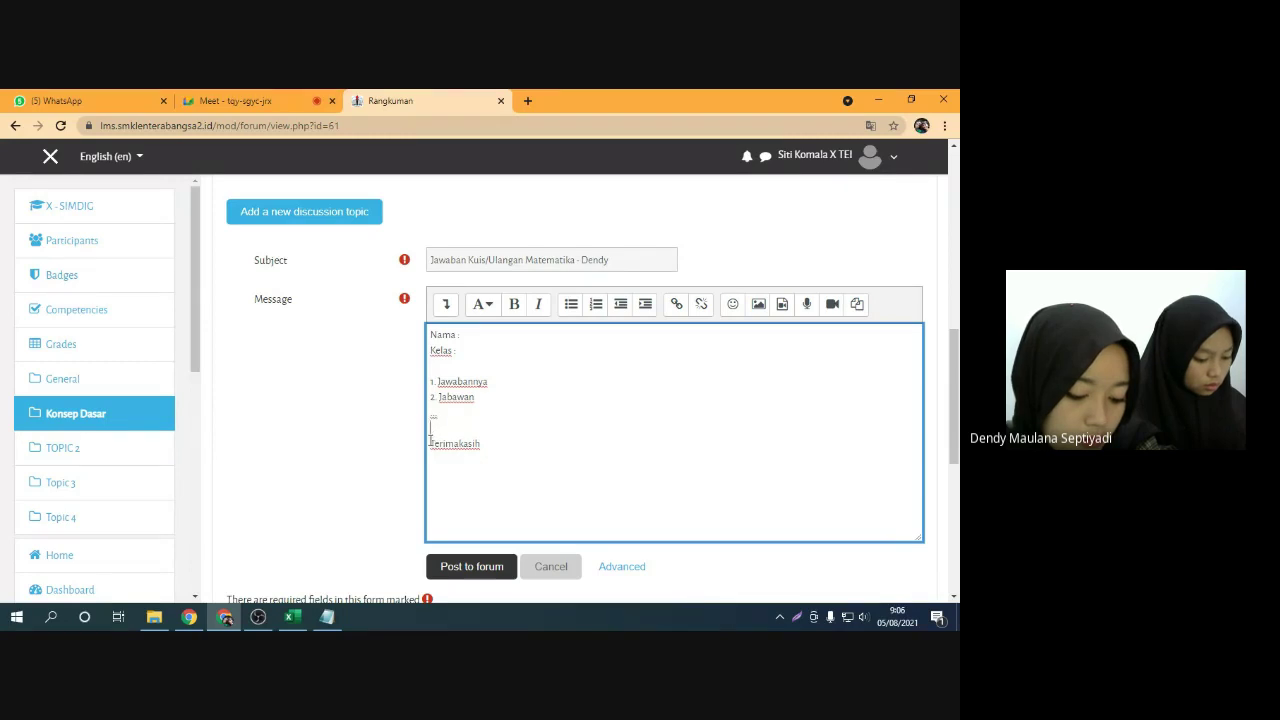
{"action": "left_click_drag", "start_coordinate": [431, 443], "coordinate": [480, 443]}
{"action": "left_click", "coordinate": [495, 443]}
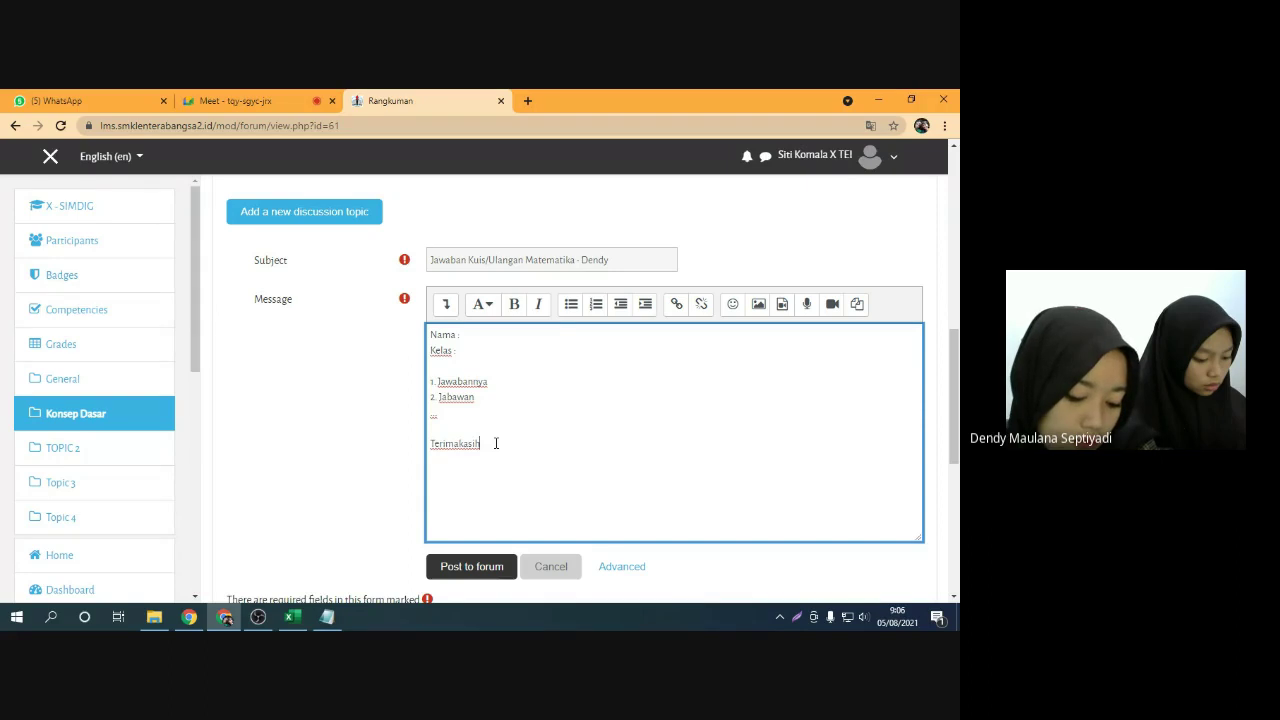
{"action": "left_click", "coordinate": [456, 431]}
{"action": "key", "text": "Return"}
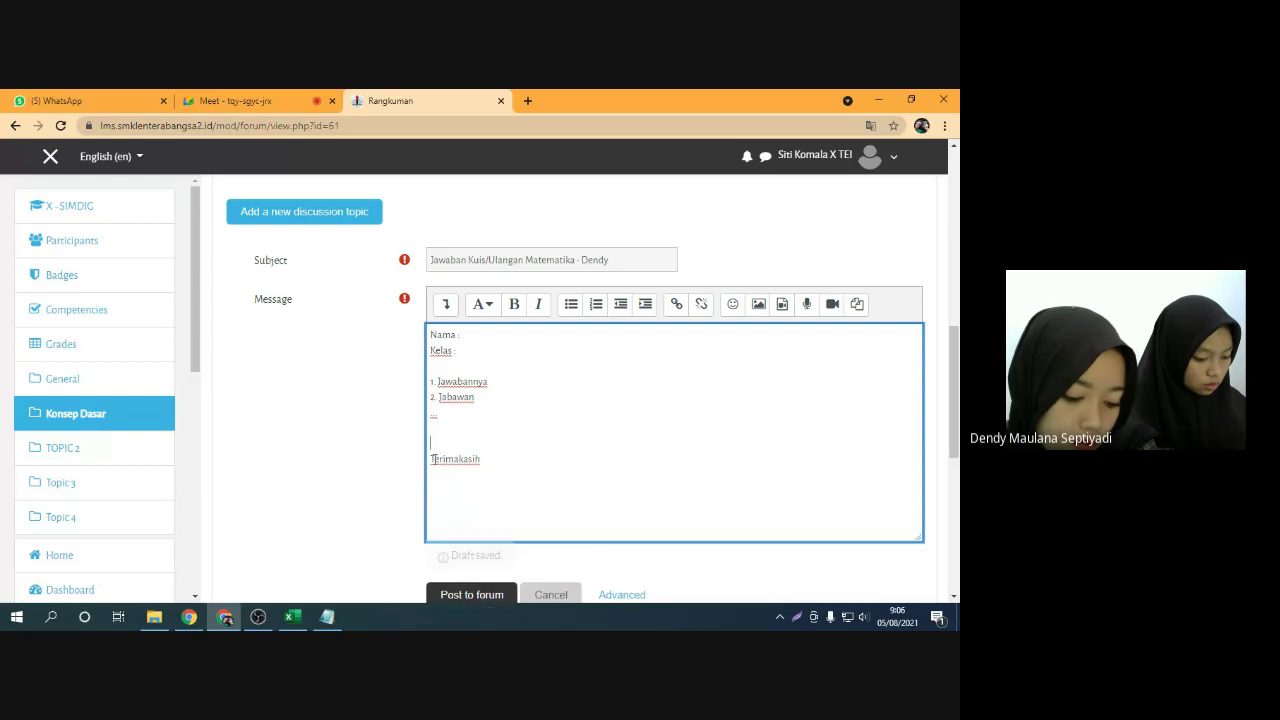
{"action": "left_click_drag", "start_coordinate": [430, 458], "coordinate": [496, 458]}
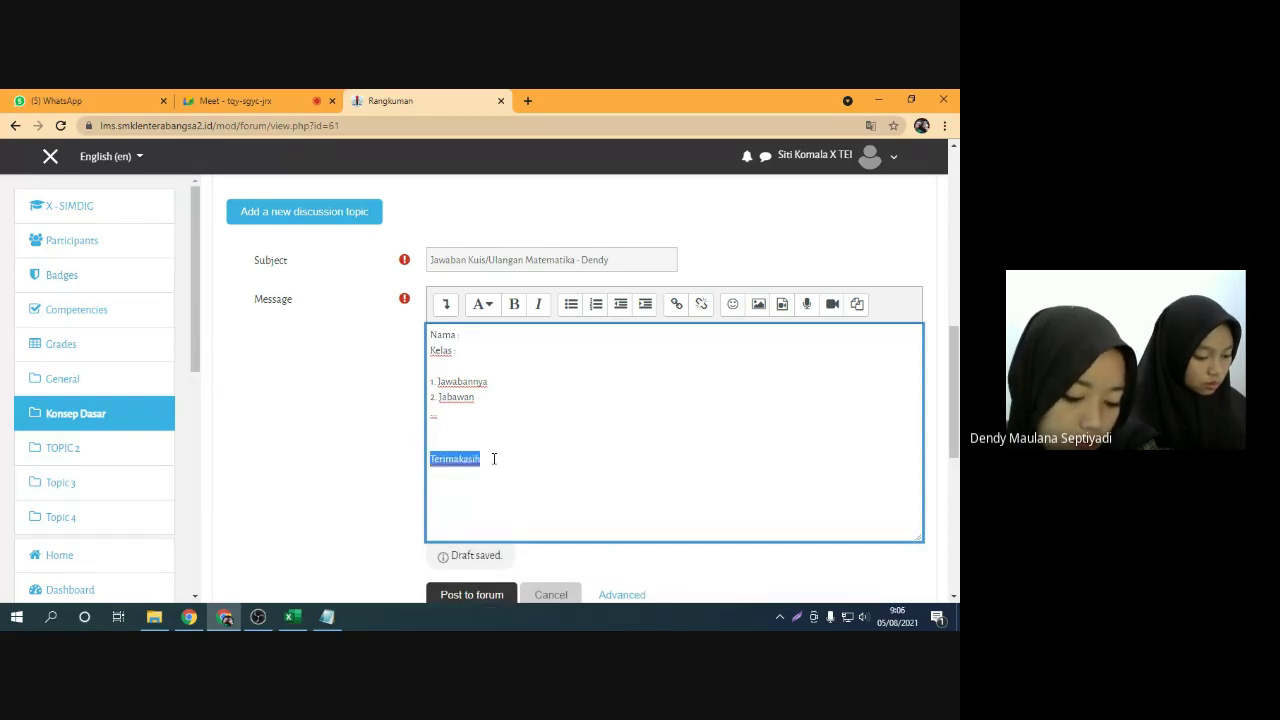
{"action": "left_click", "coordinate": [493, 458]}
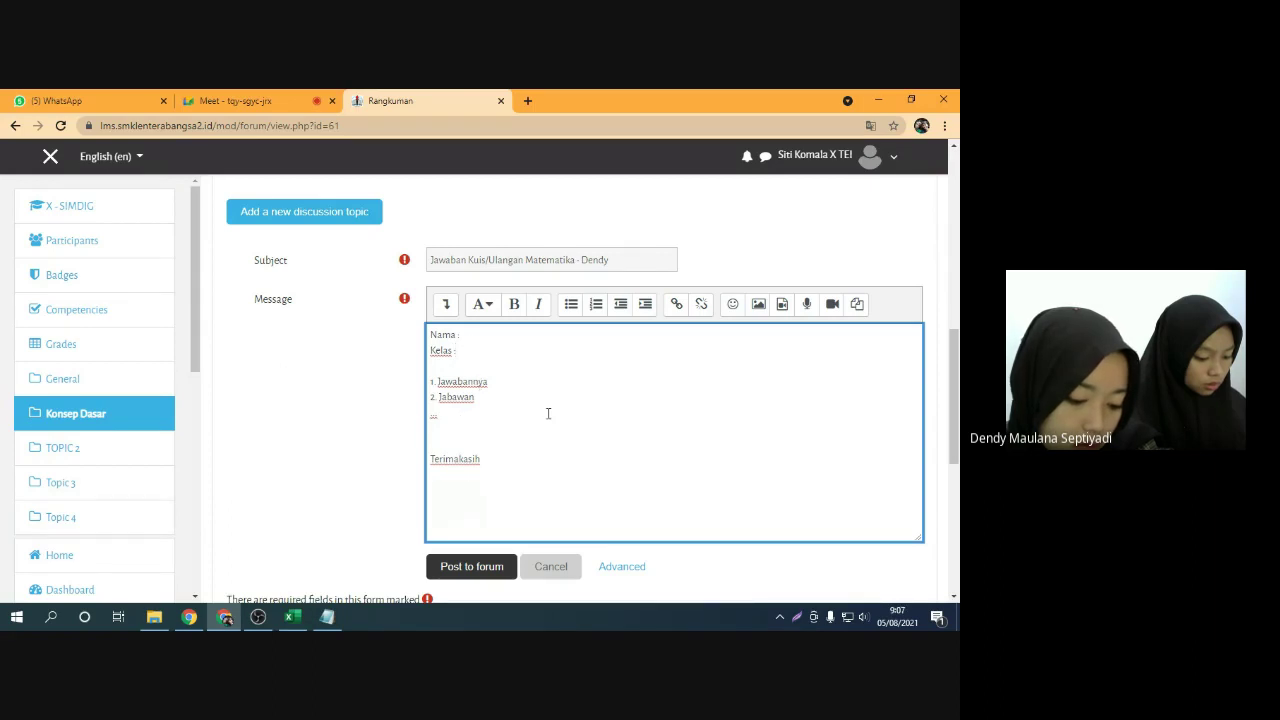
Upload Screenshot_10.png from the Lightshot folder through the Insert image file picker
{"action": "left_click", "coordinate": [758, 306]}
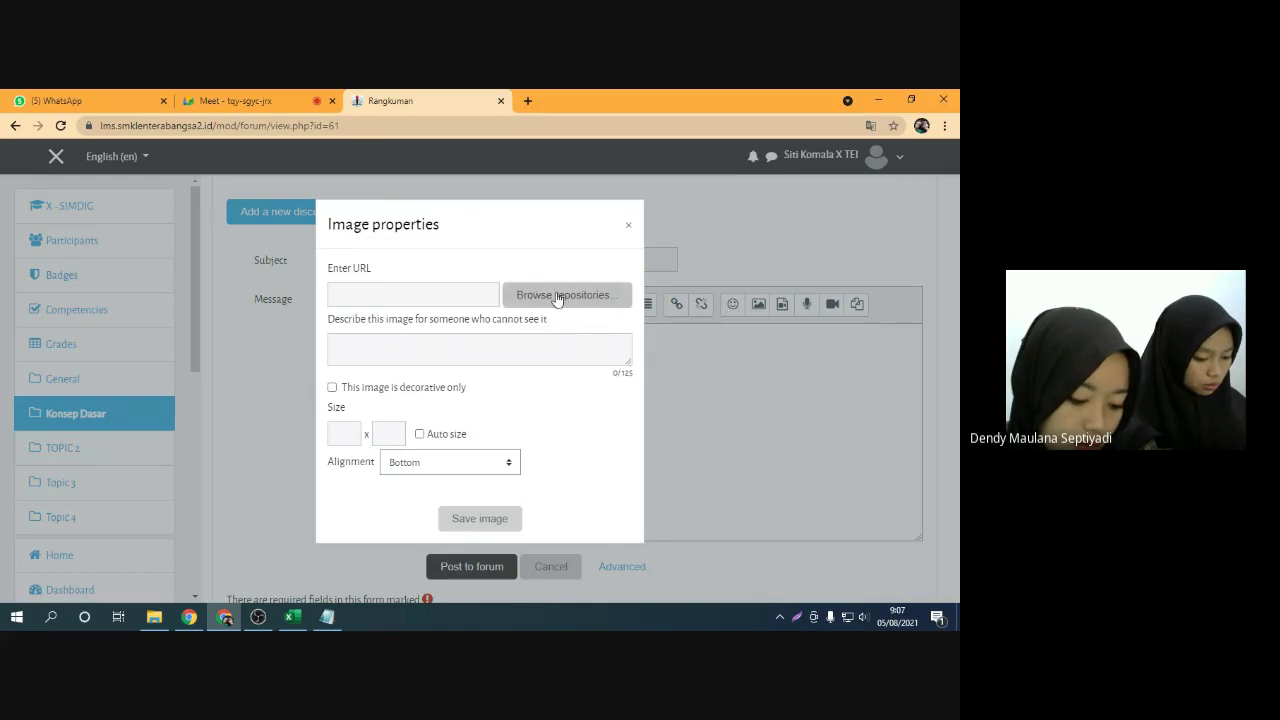
{"action": "left_click", "coordinate": [557, 296]}
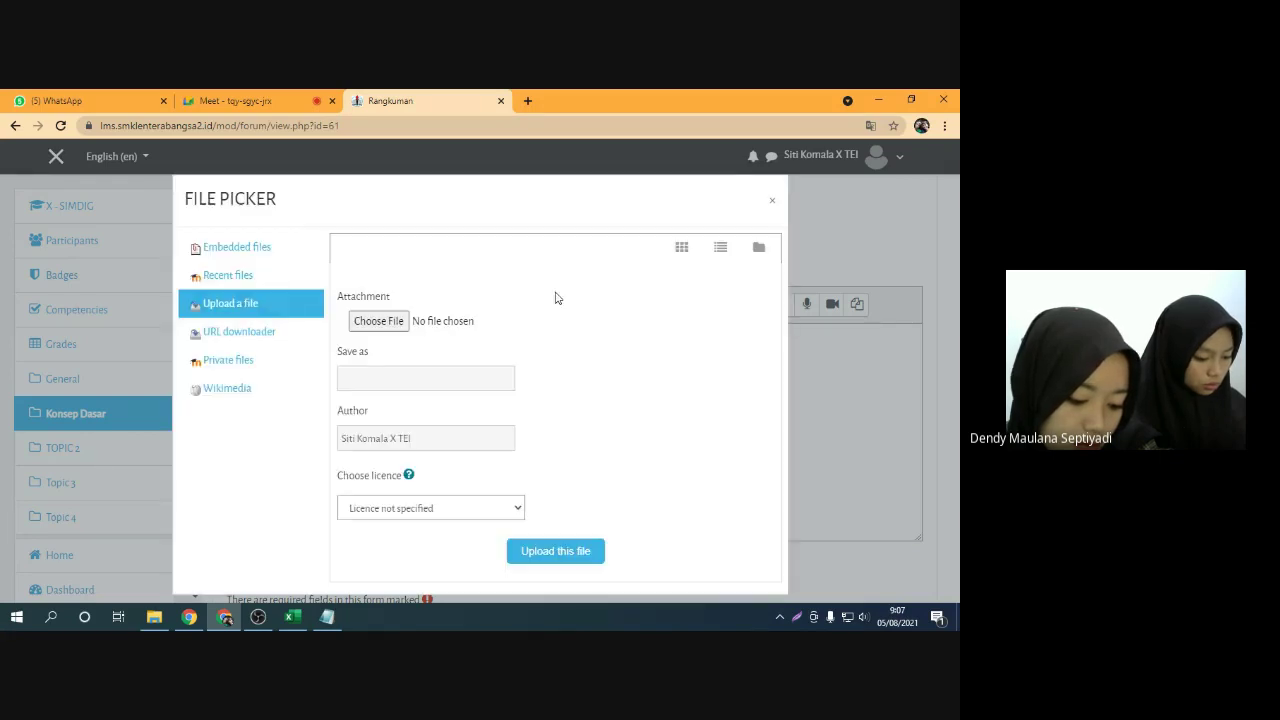
{"action": "left_click", "coordinate": [771, 202]}
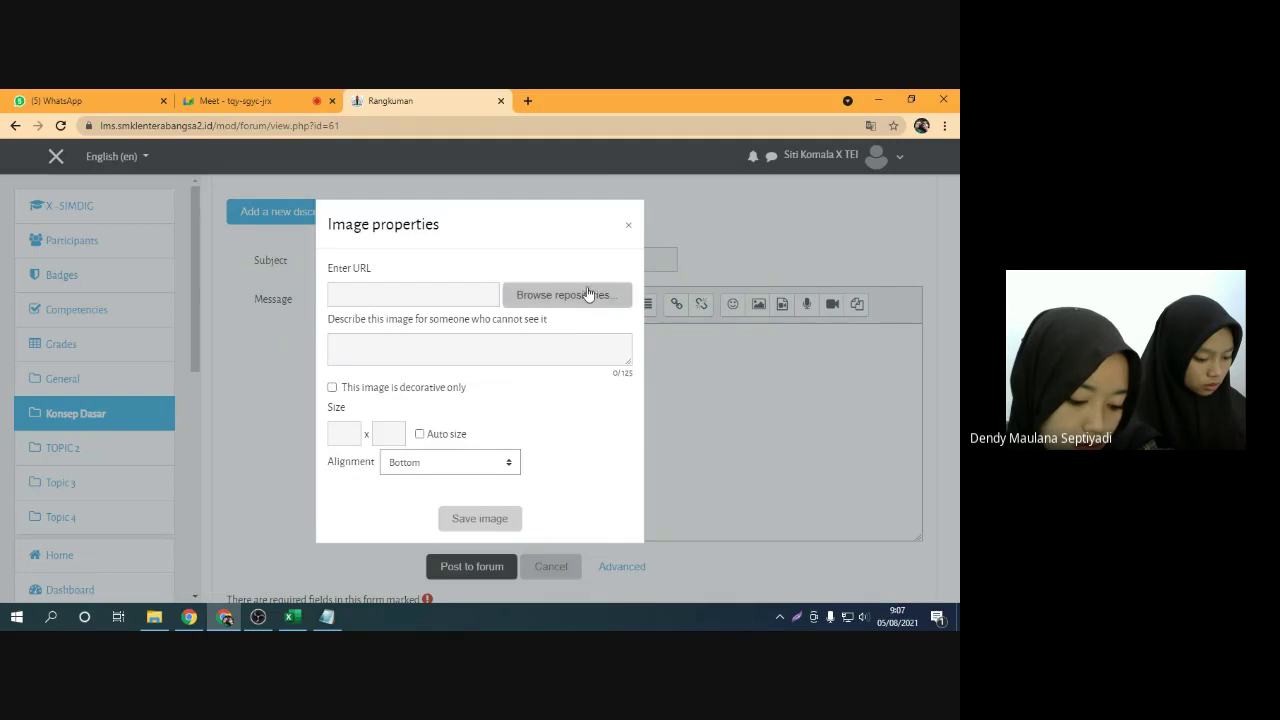
{"action": "left_click", "coordinate": [588, 293]}
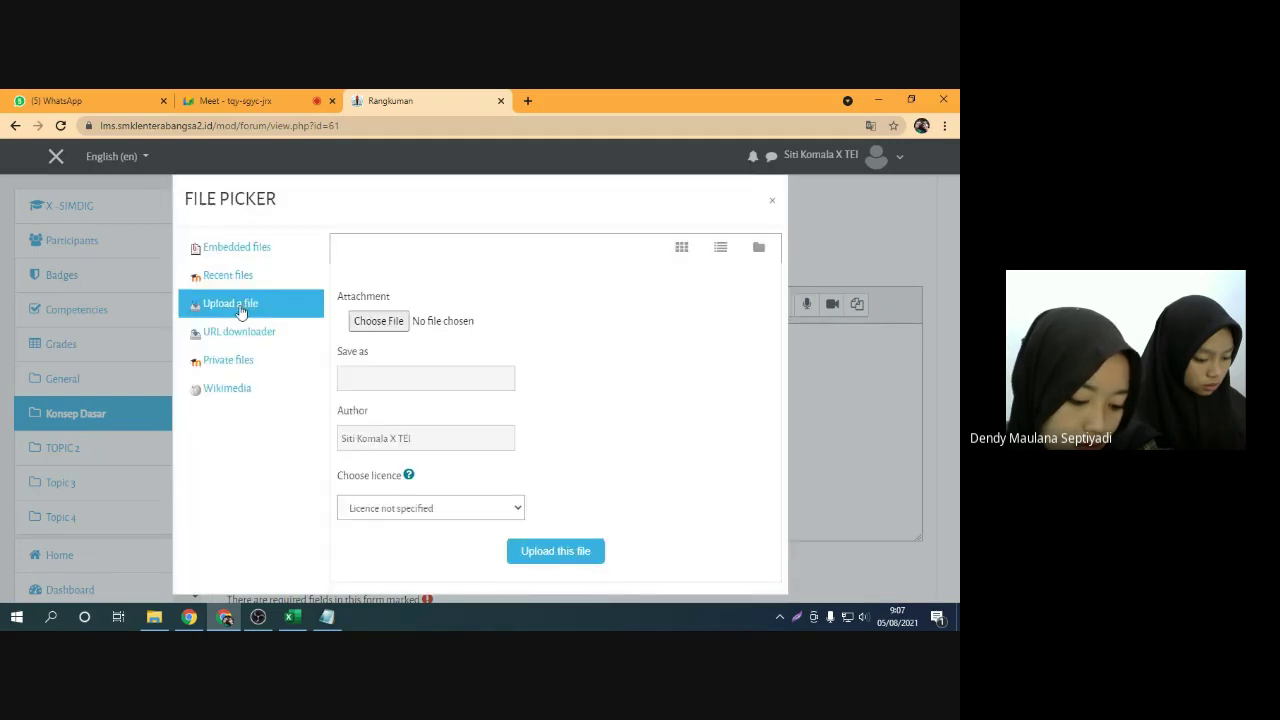
{"action": "left_click", "coordinate": [387, 326]}
{"action": "scroll", "coordinate": [336, 347], "scroll_direction": "down", "scroll_amount": 1}
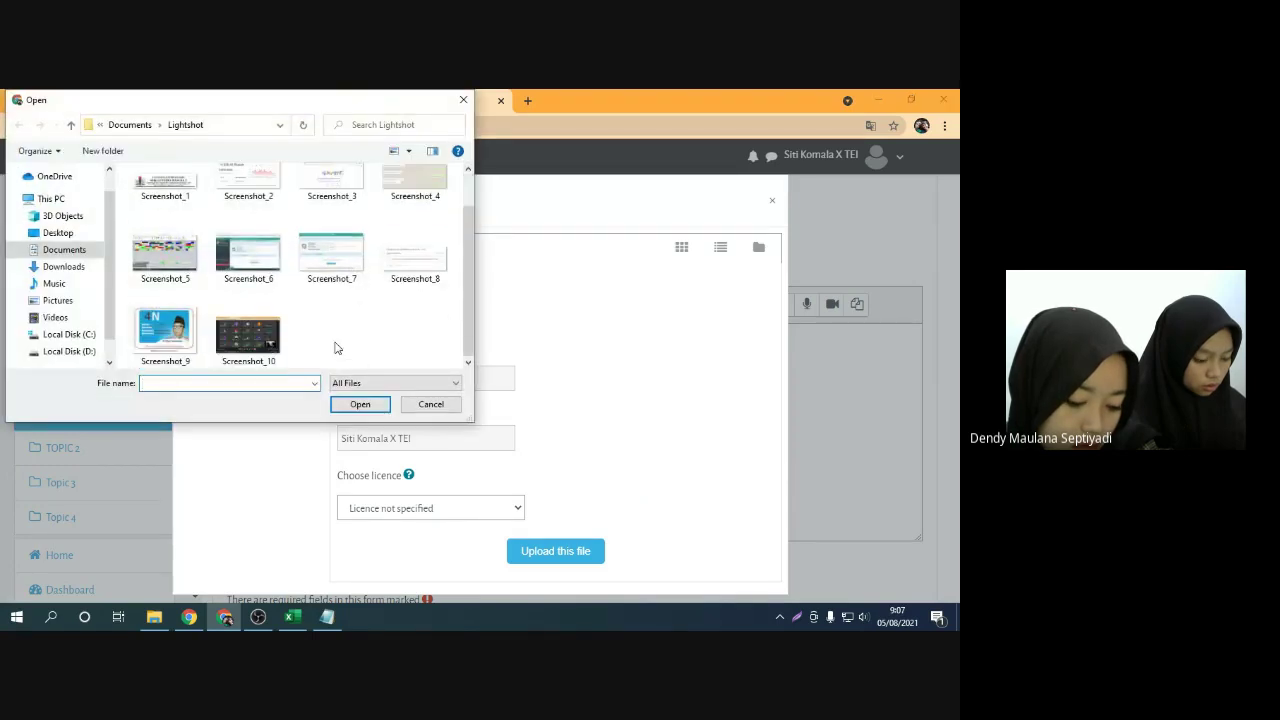
{"action": "left_click", "coordinate": [260, 338]}
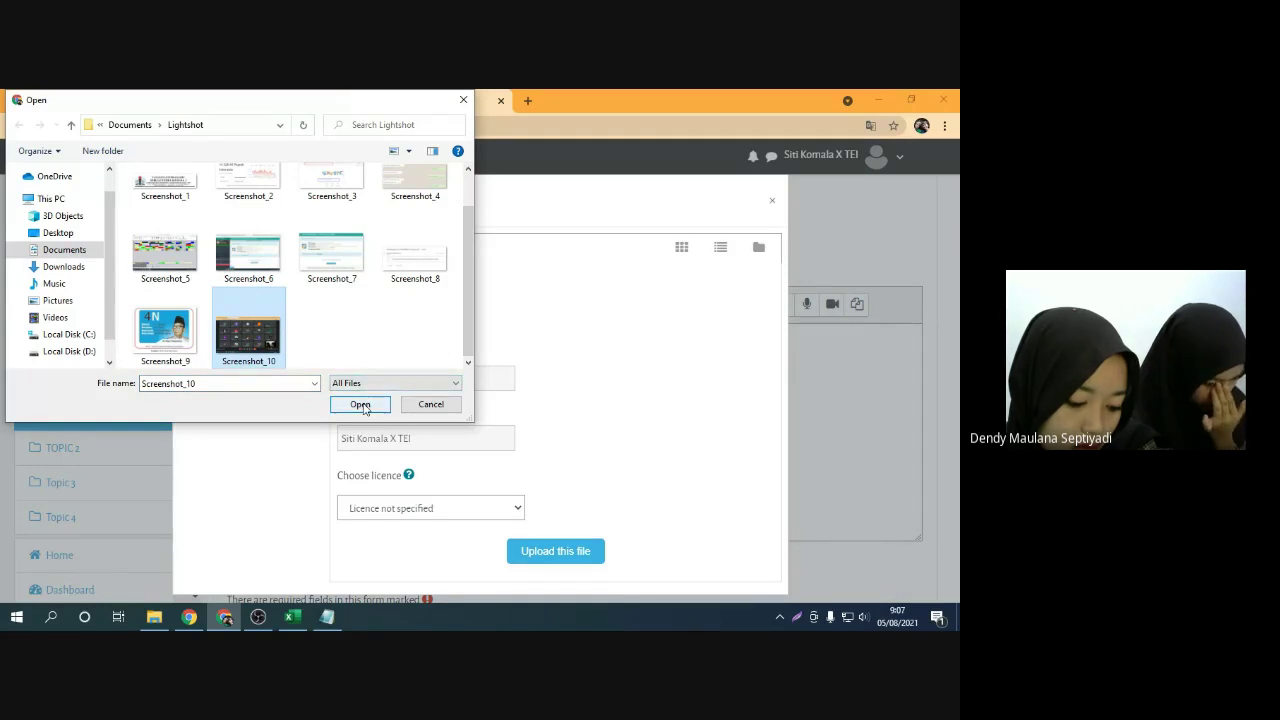
{"action": "left_click", "coordinate": [360, 405]}
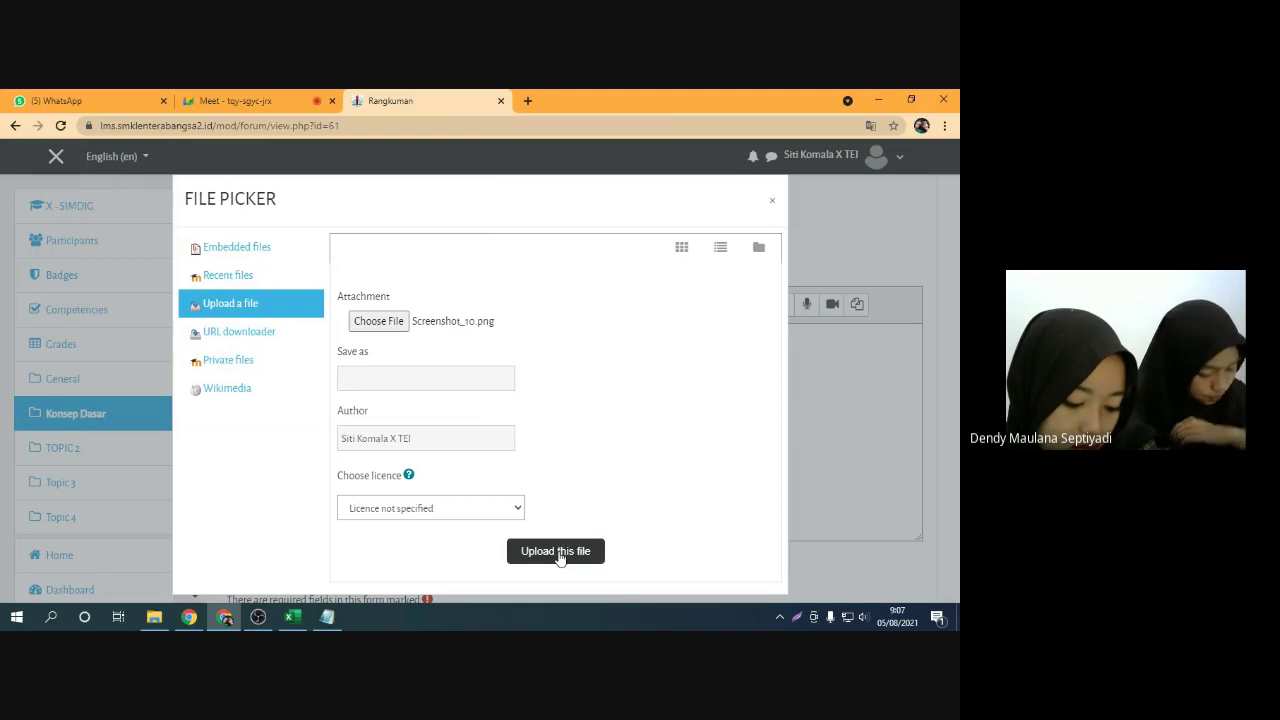
{"action": "left_click", "coordinate": [557, 556]}
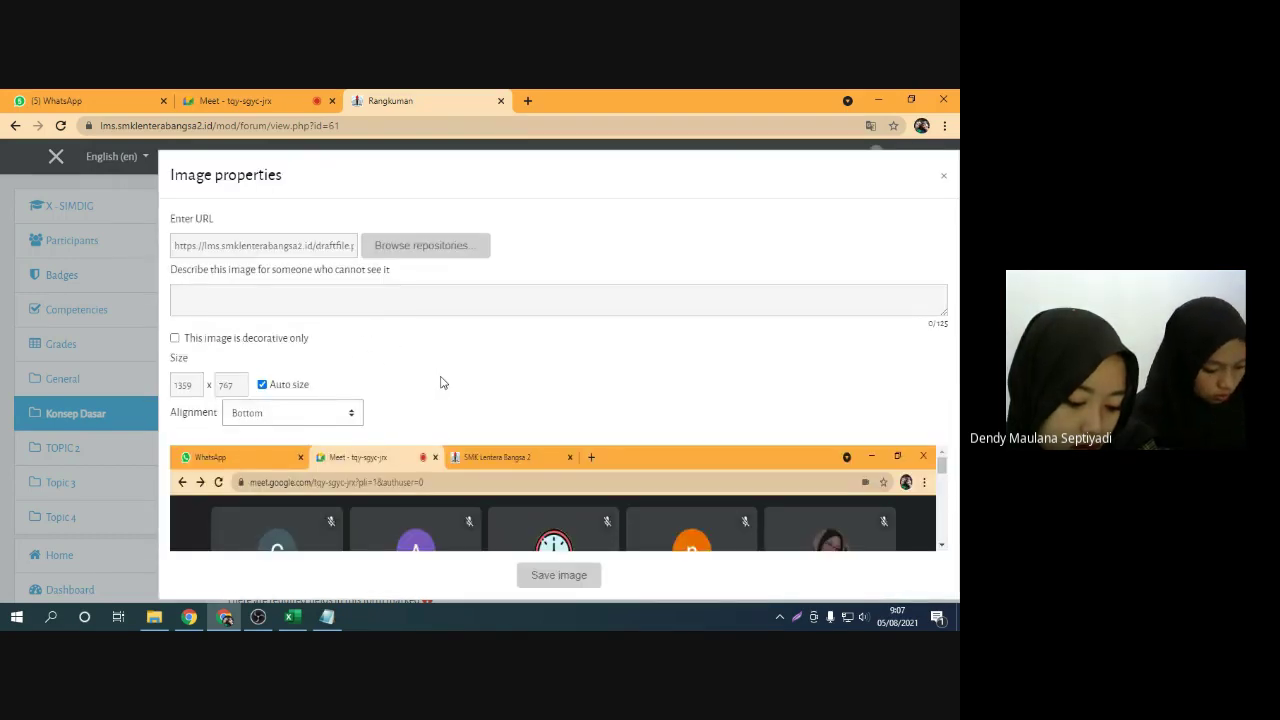
Tick 'This image is decorative only' for the Meet screenshot and save it into the message
{"action": "scroll", "coordinate": [510, 446], "scroll_direction": "down", "scroll_amount": 2}
{"action": "scroll", "coordinate": [510, 444], "scroll_direction": "down", "scroll_amount": 2}
{"action": "scroll", "coordinate": [472, 510], "scroll_direction": "up", "scroll_amount": 3}
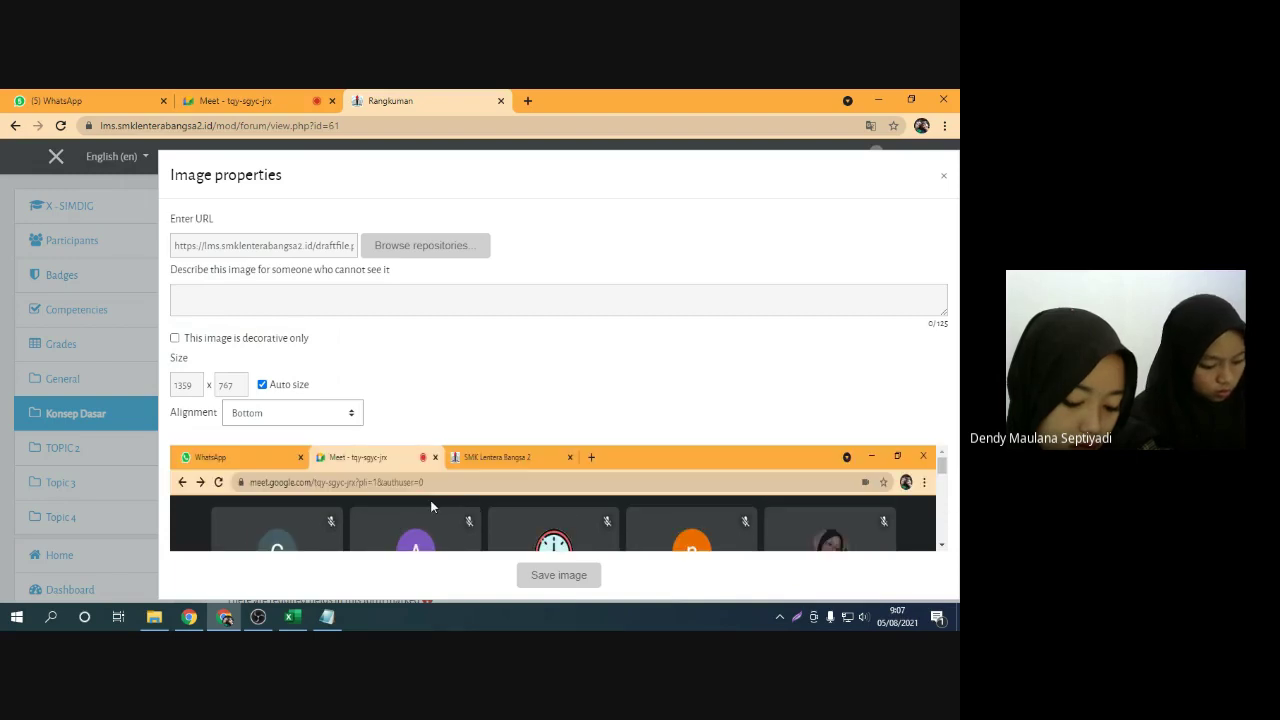
{"action": "scroll", "coordinate": [431, 506], "scroll_direction": "down", "scroll_amount": 2}
{"action": "scroll", "coordinate": [435, 477], "scroll_direction": "up", "scroll_amount": 2}
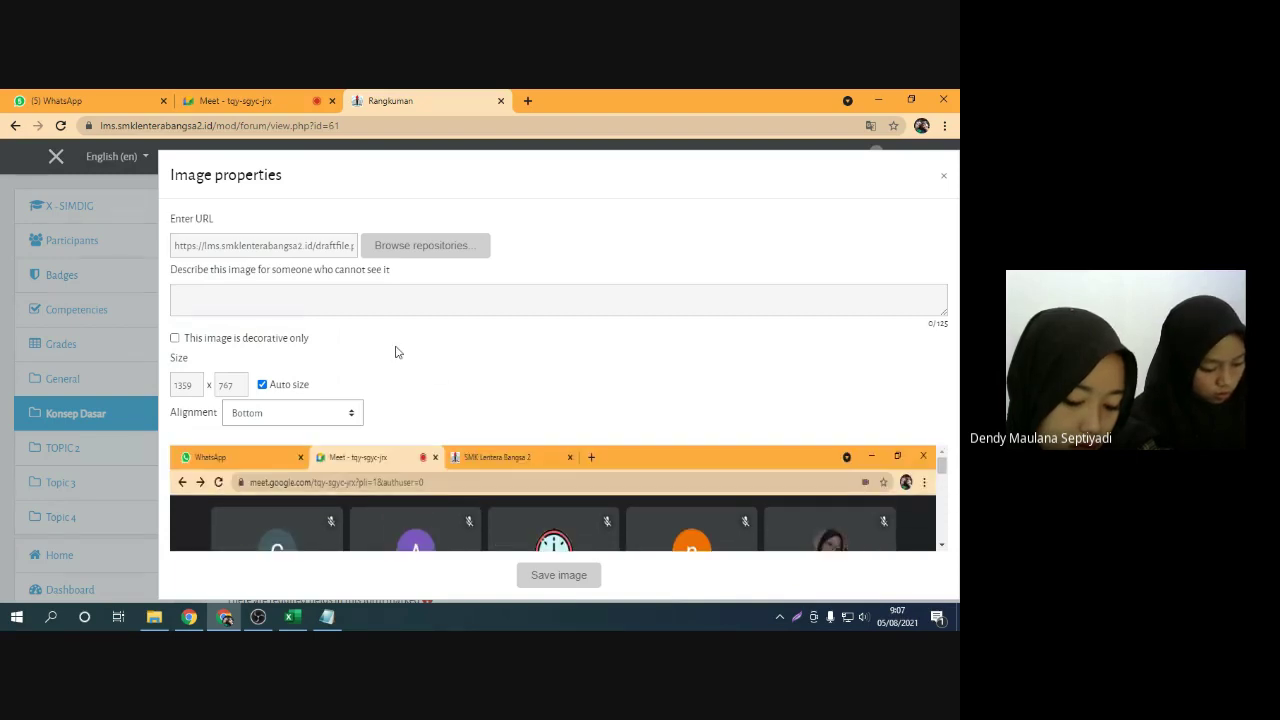
{"action": "left_click", "coordinate": [175, 339]}
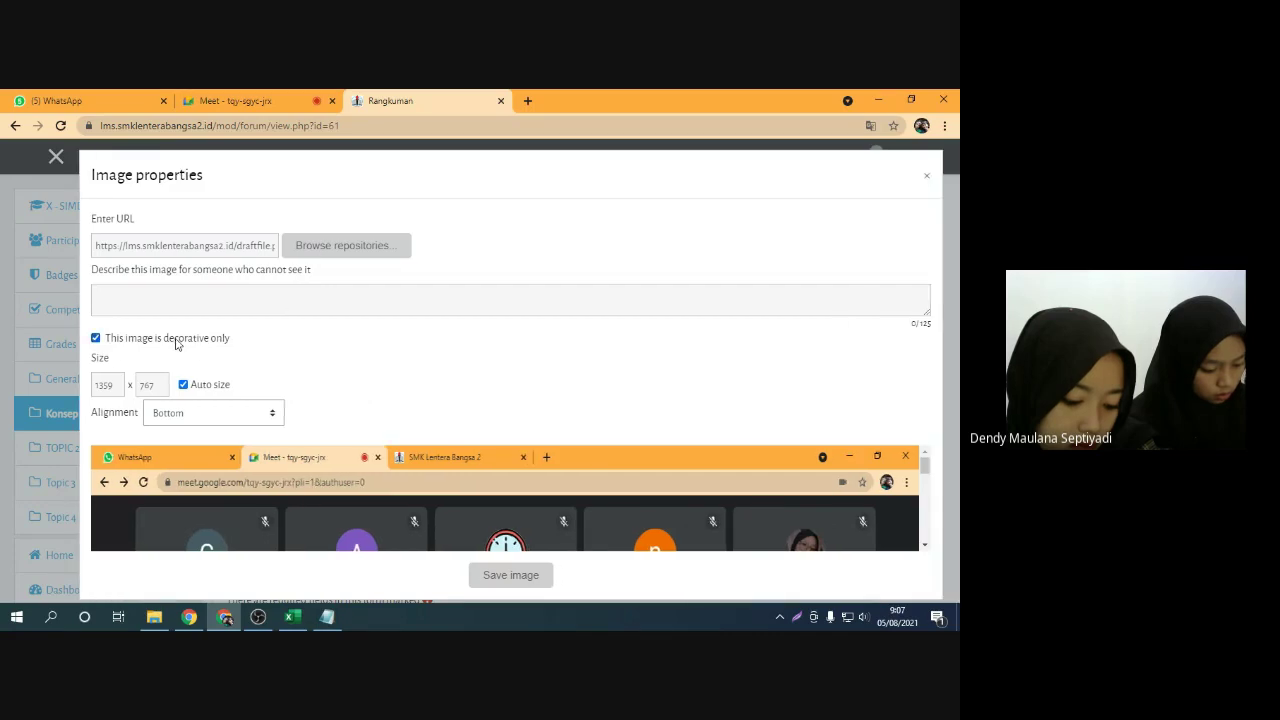
{"action": "left_click", "coordinate": [96, 337]}
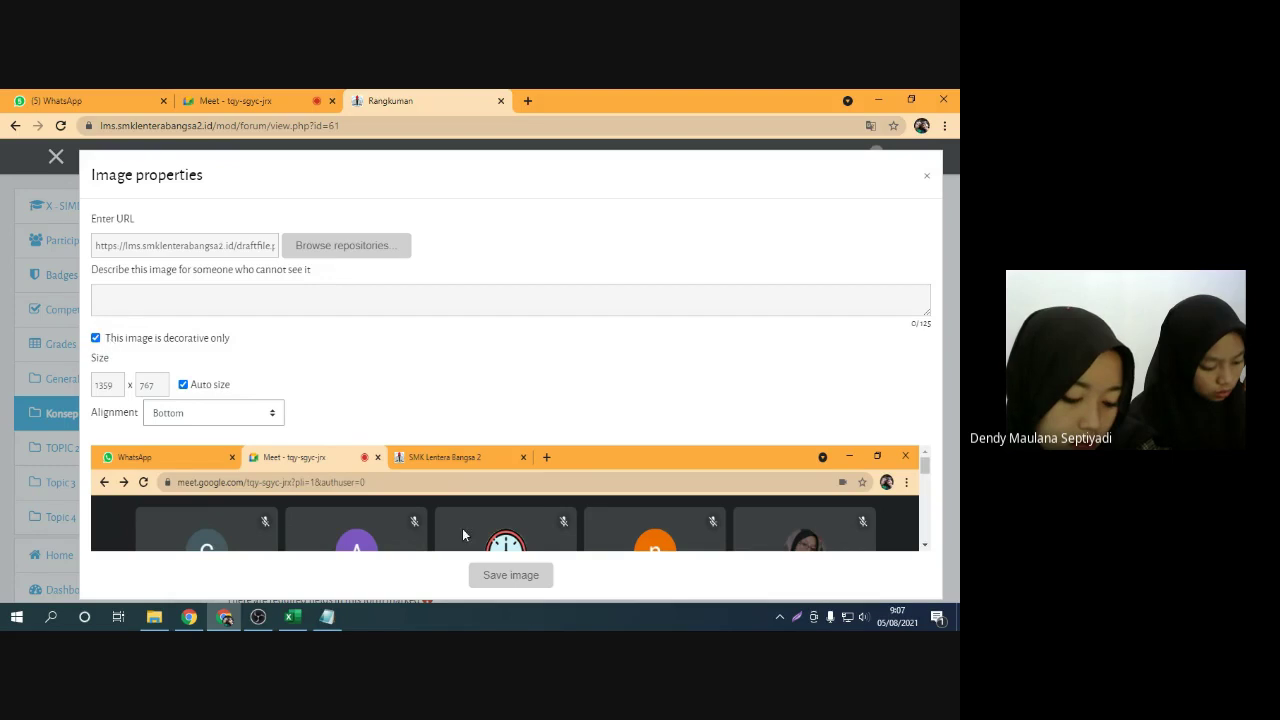
{"action": "scroll", "coordinate": [289, 489], "scroll_direction": "down", "scroll_amount": 1}
{"action": "scroll", "coordinate": [289, 488], "scroll_direction": "up", "scroll_amount": 5}
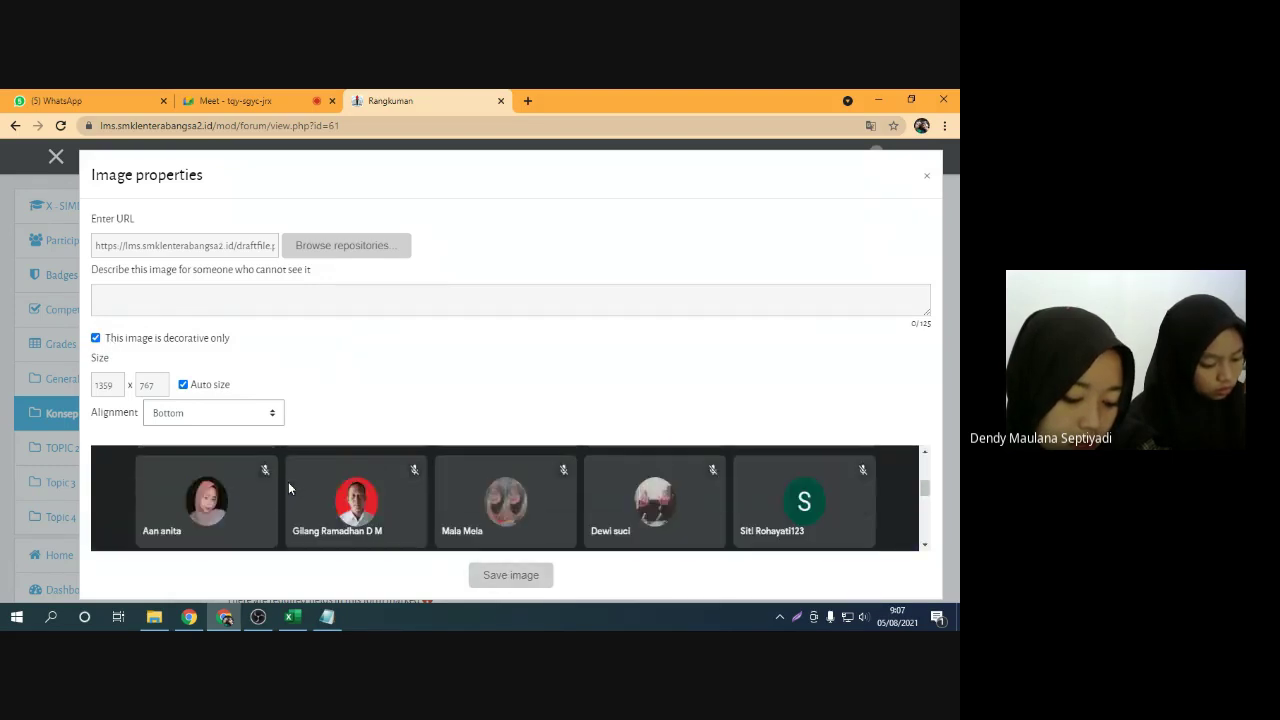
{"action": "left_click", "coordinate": [97, 339]}
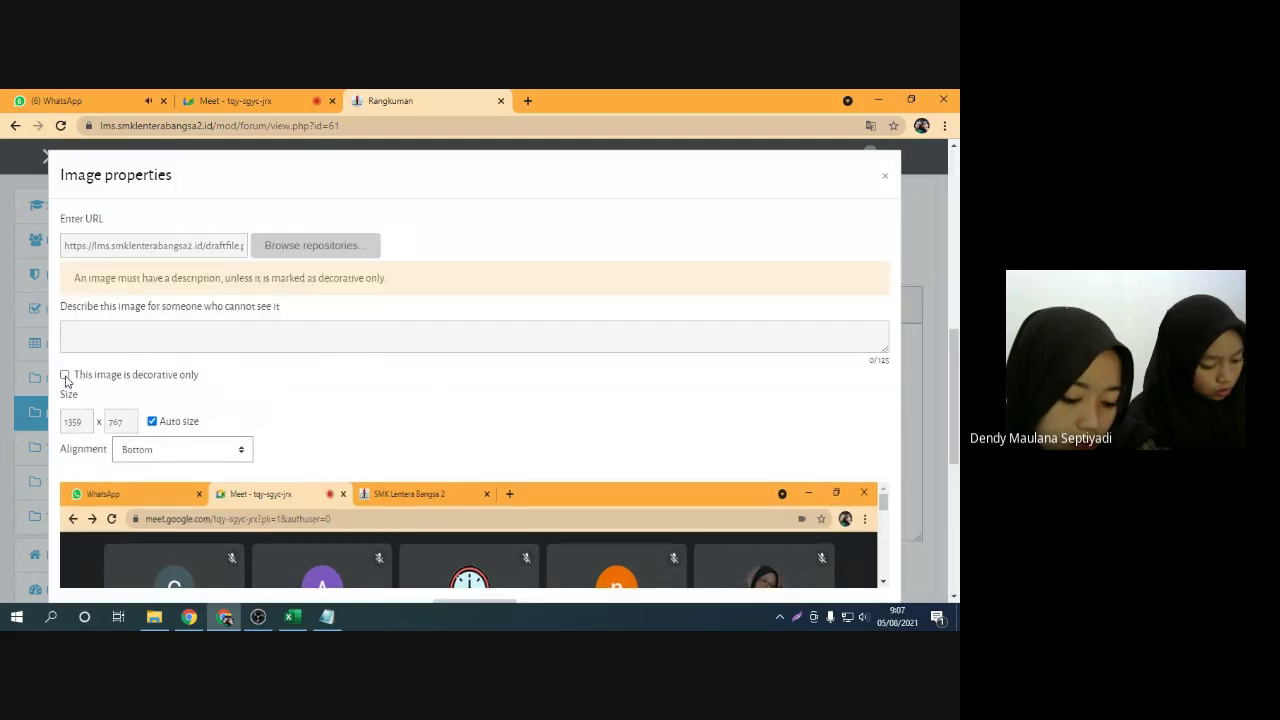
{"action": "mouse_move", "coordinate": [76, 382]}
{"action": "left_mouse_down"}
{"action": "mouse_move", "coordinate": [171, 392]}
{"action": "mouse_move", "coordinate": [169, 380]}
{"action": "mouse_move", "coordinate": [66, 374]}
{"action": "left_mouse_up"}
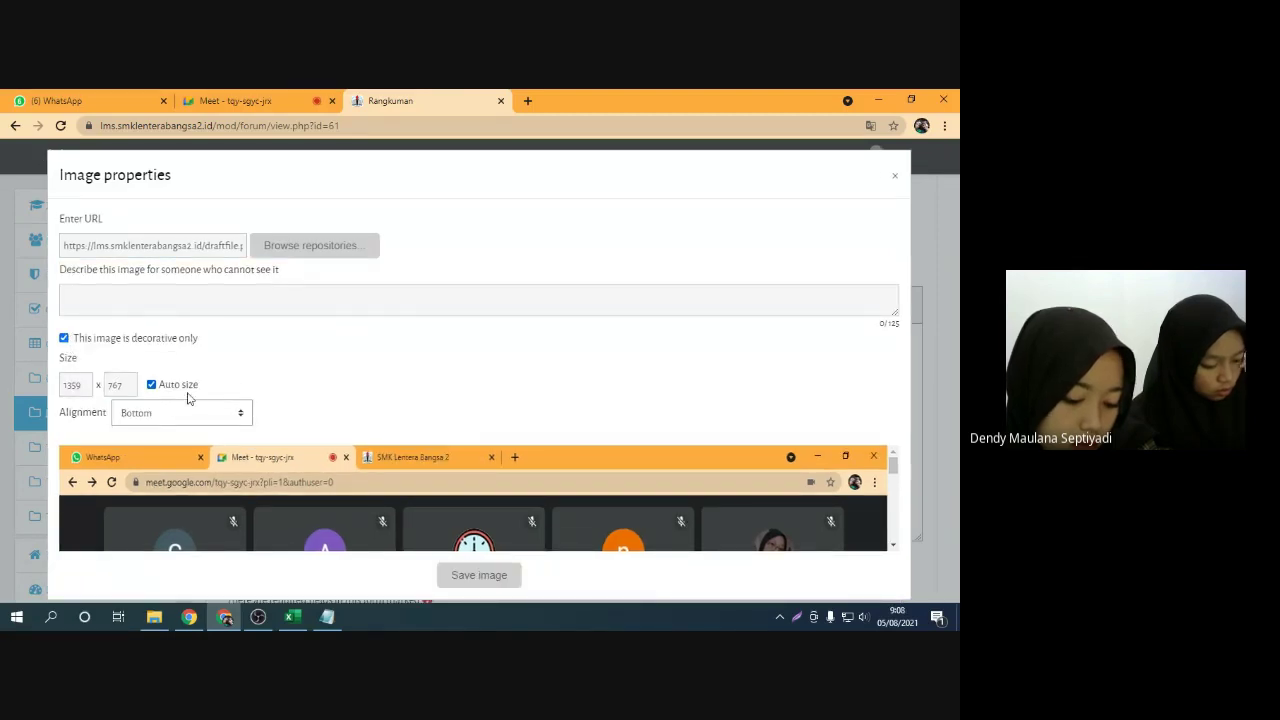
{"action": "scroll", "coordinate": [397, 466], "scroll_direction": "down", "scroll_amount": 2}
{"action": "scroll", "coordinate": [405, 490], "scroll_direction": "down", "scroll_amount": 1}
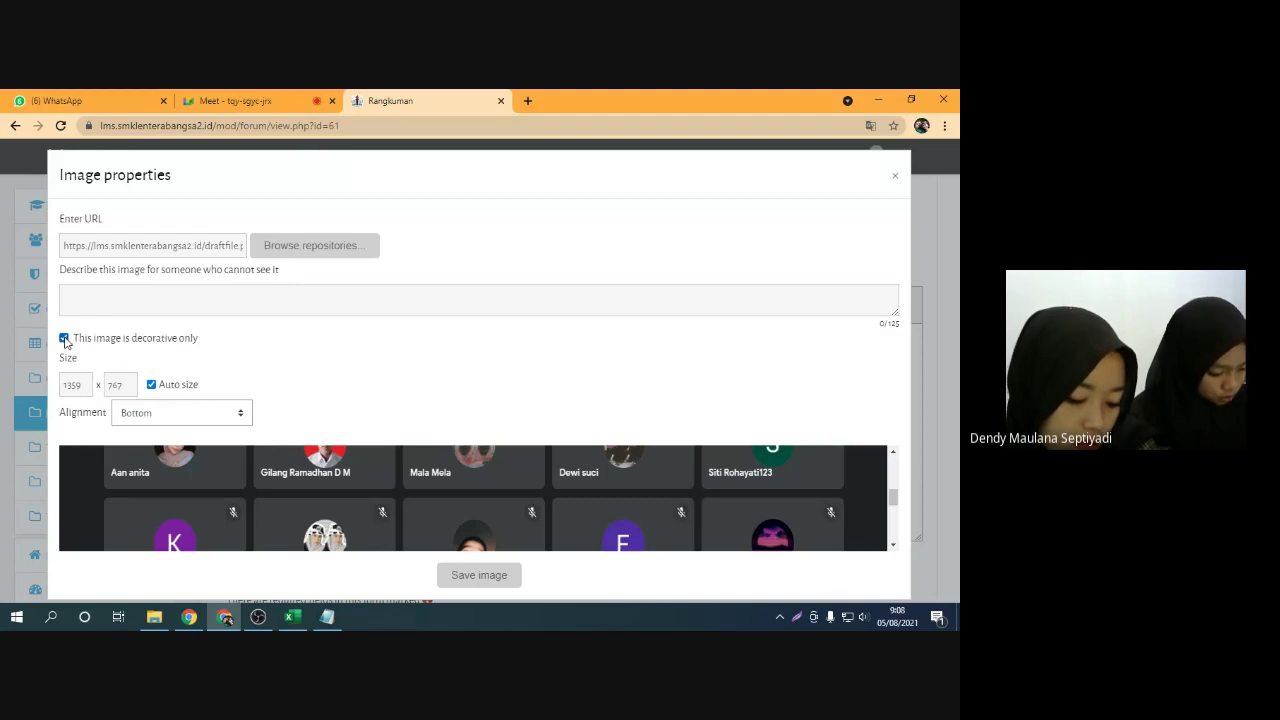
{"action": "left_click", "coordinate": [479, 575]}
Insert a line break before Terimakasih so it sits below the screenshot, then review the draft
{"action": "scroll", "coordinate": [512, 425], "scroll_direction": "down", "scroll_amount": 2}
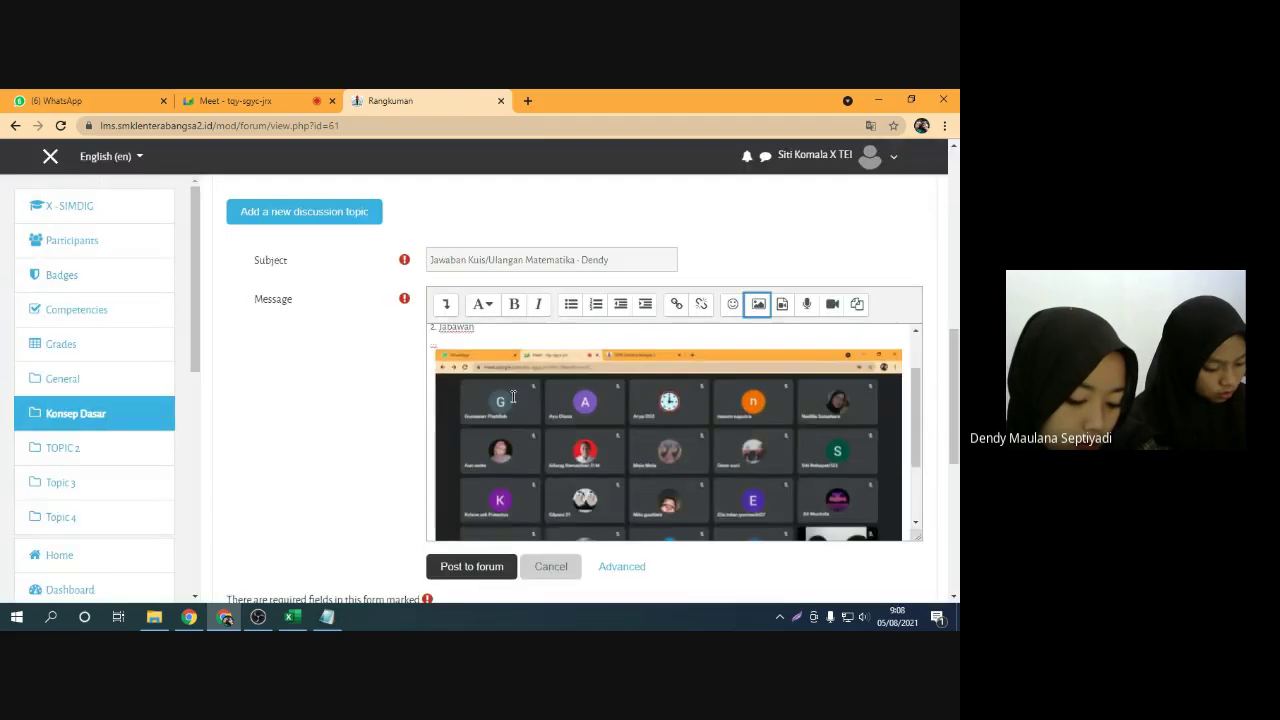
{"action": "scroll", "coordinate": [476, 404], "scroll_direction": "down", "scroll_amount": 3}
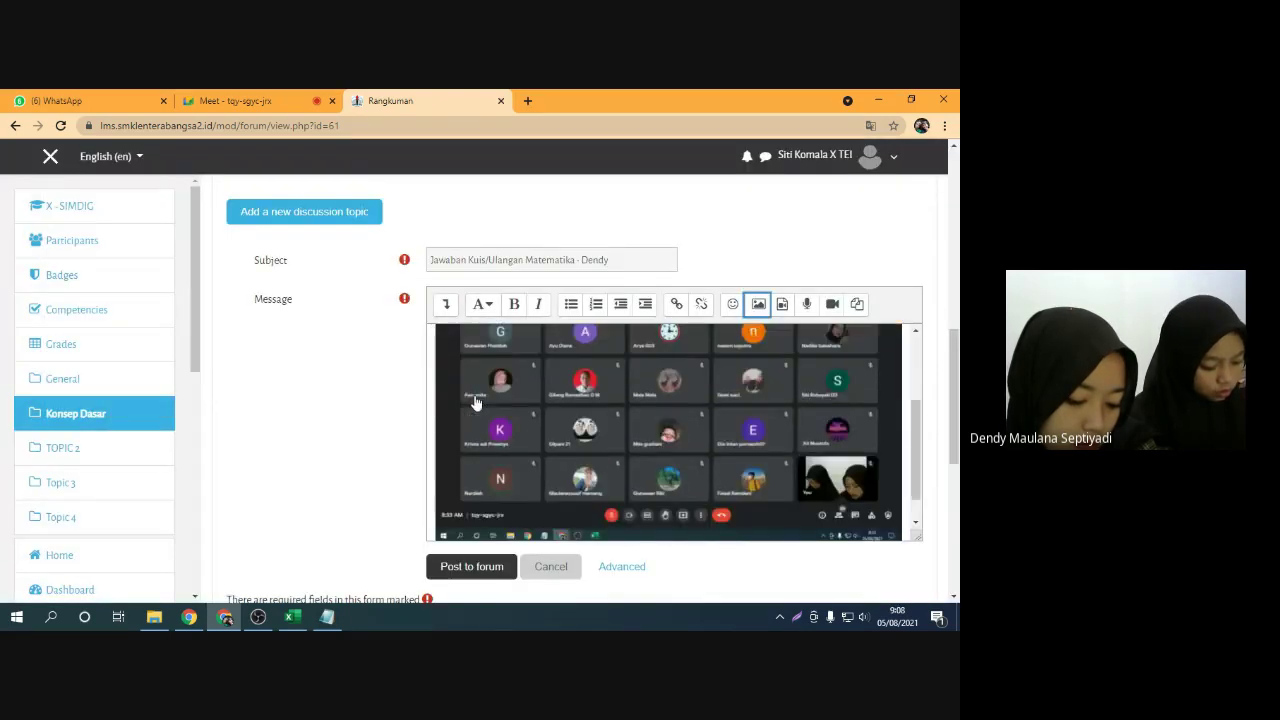
{"action": "left_click", "coordinate": [500, 530]}
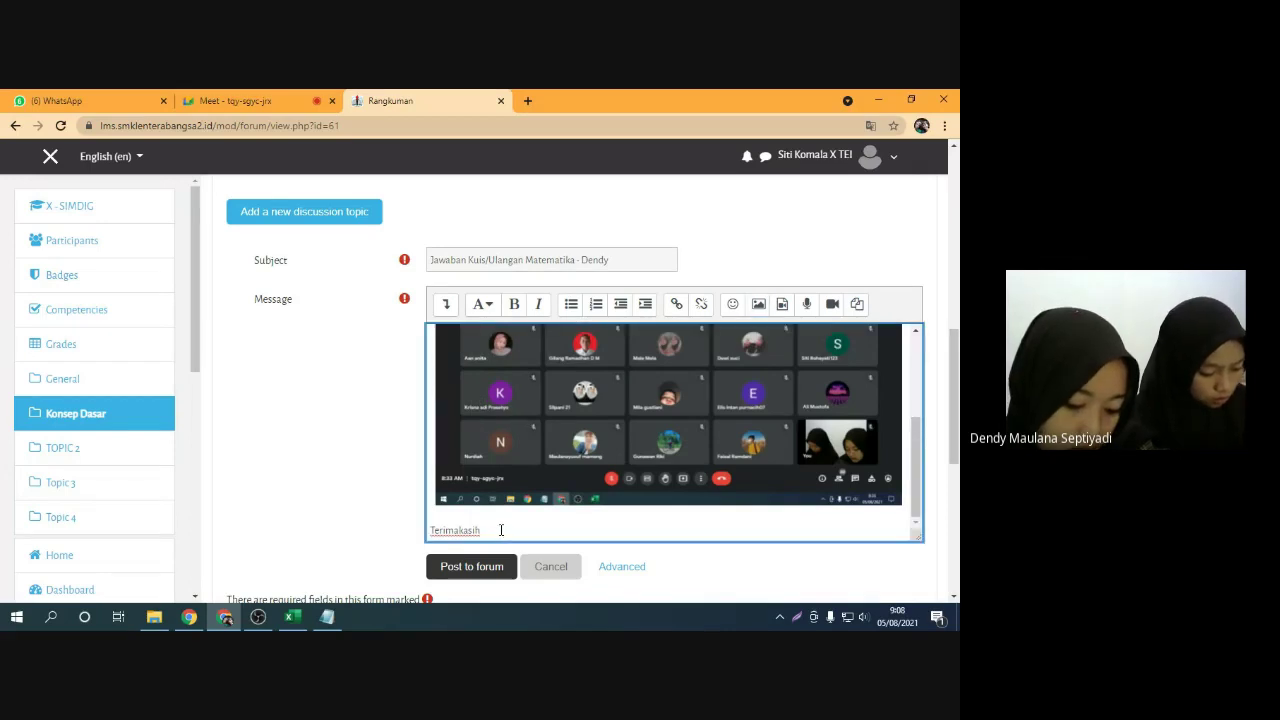
{"action": "key", "text": "Return"}
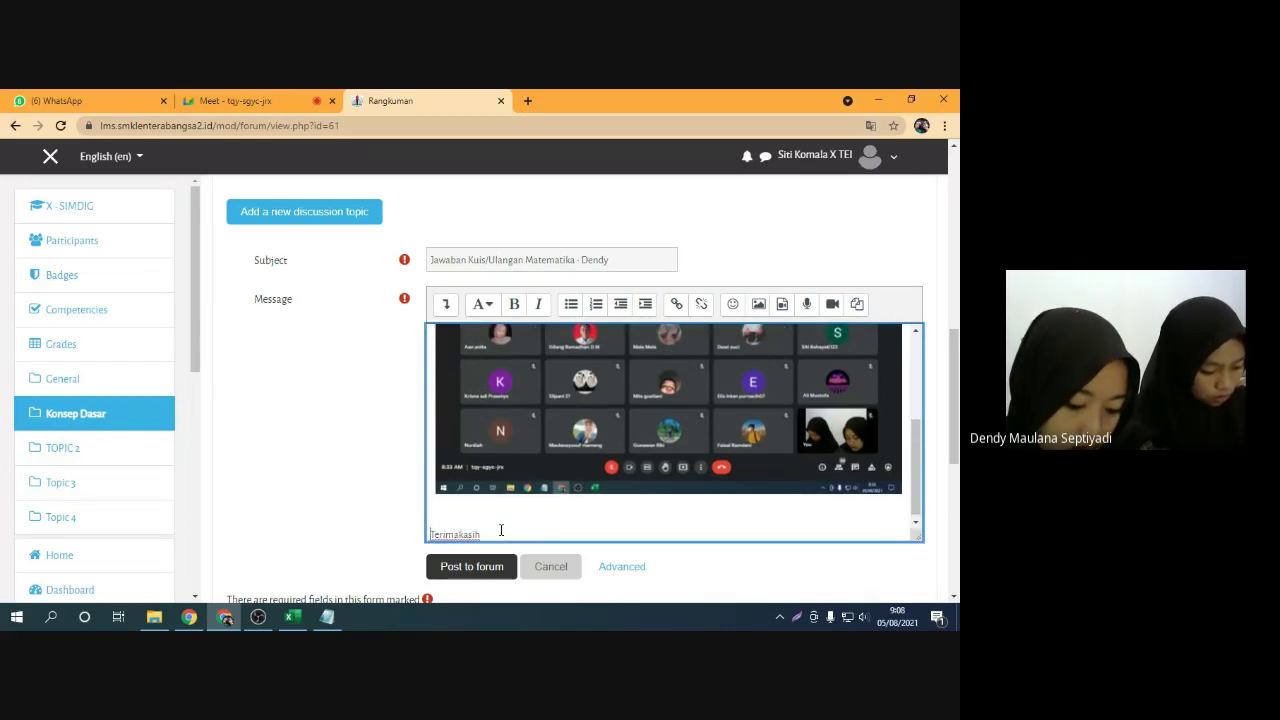
{"action": "left_click", "coordinate": [501, 530]}
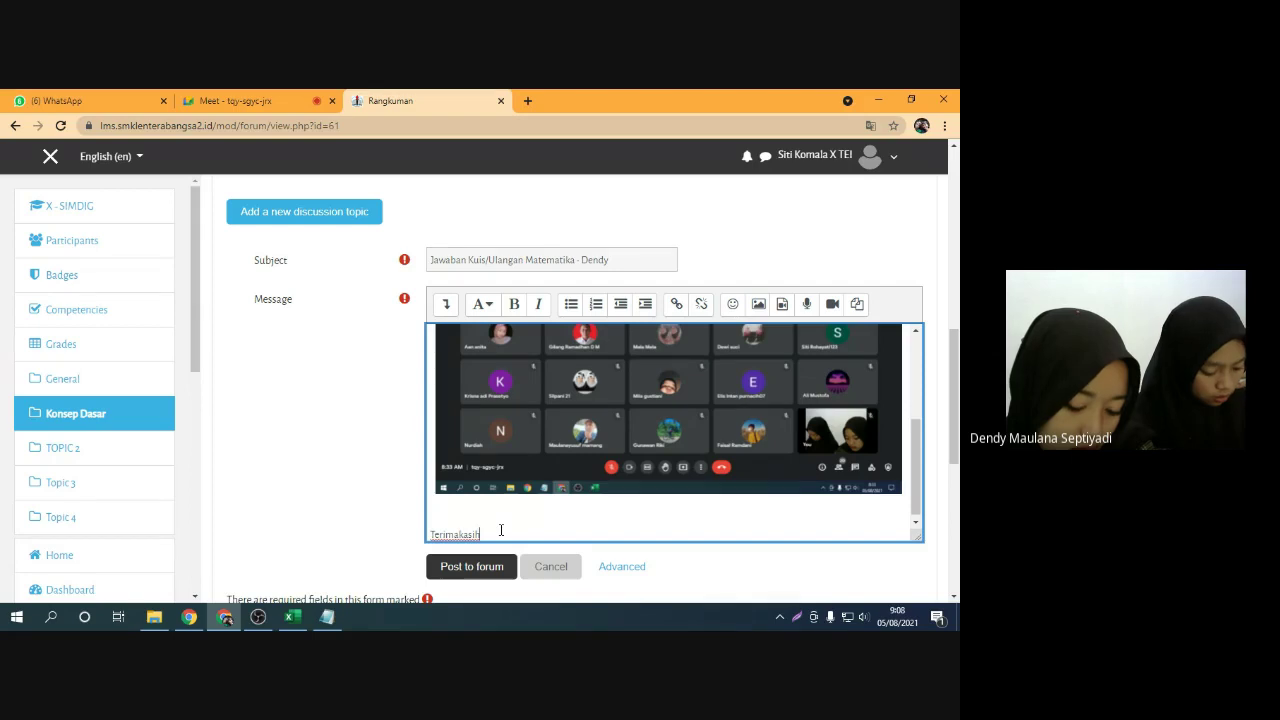
{"action": "left_click", "coordinate": [381, 518]}
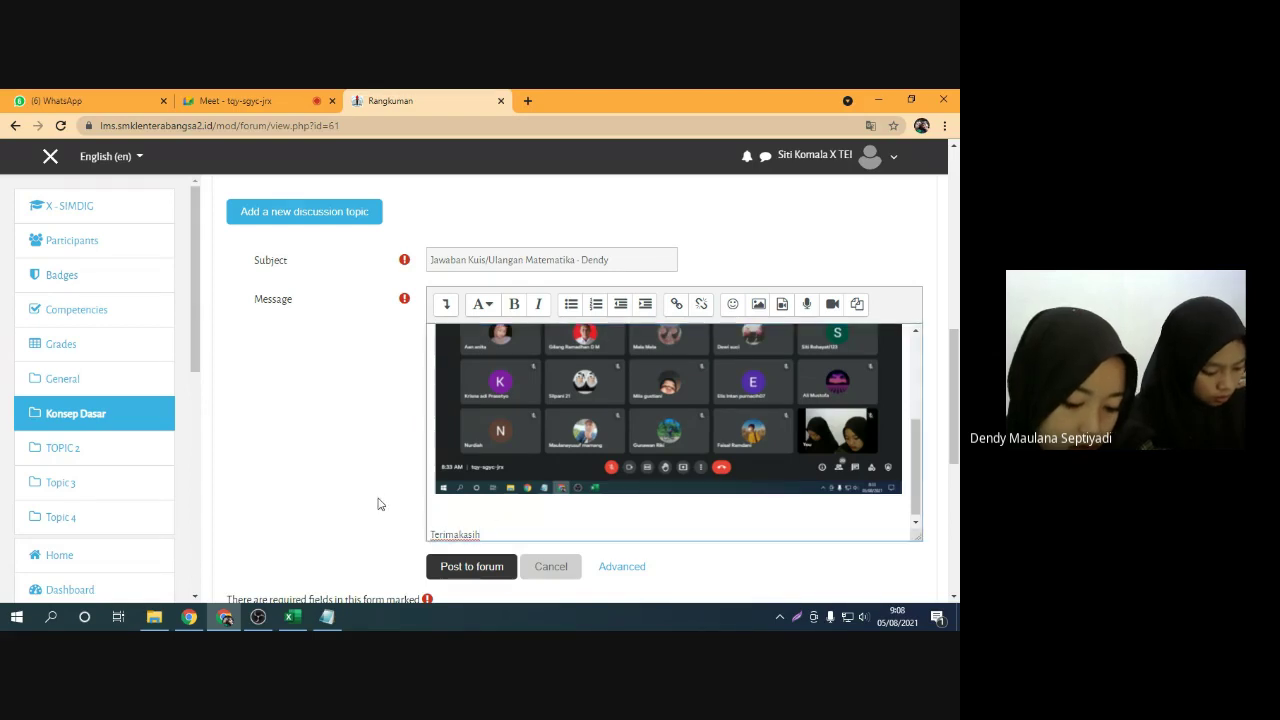
{"action": "scroll", "coordinate": [390, 523], "scroll_direction": "down", "scroll_amount": 1}
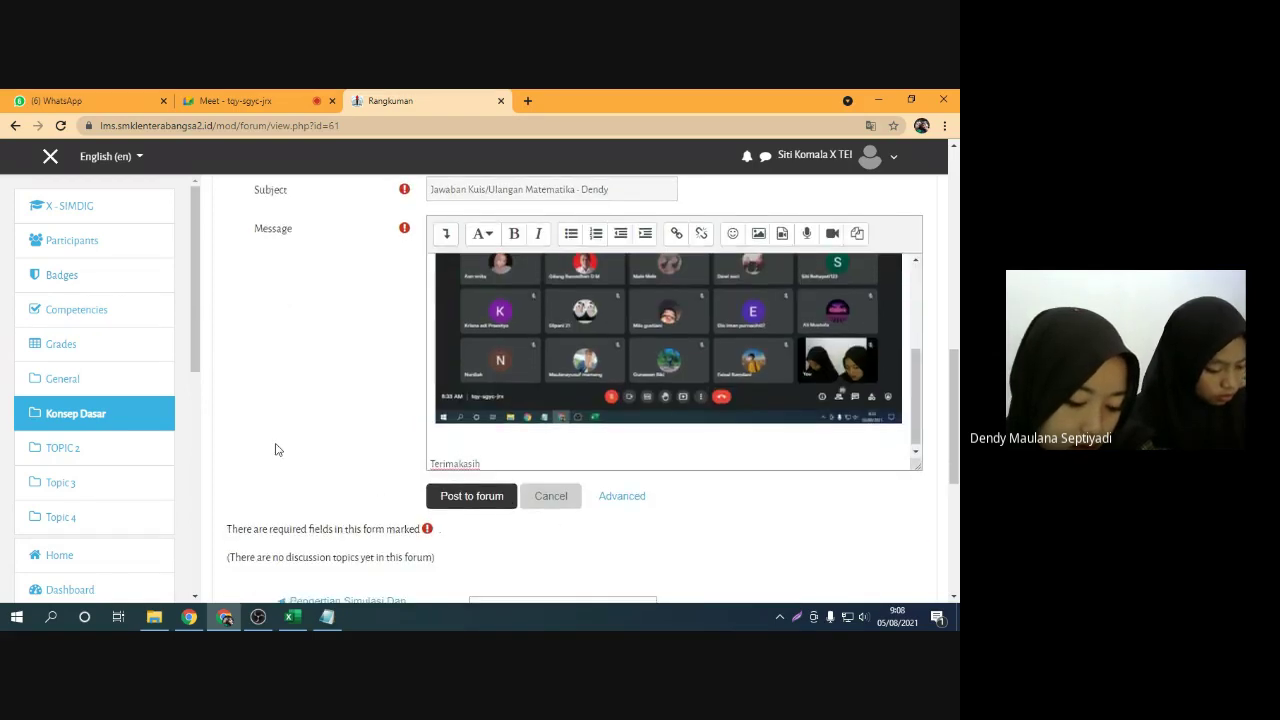
{"action": "scroll", "coordinate": [326, 449], "scroll_direction": "up", "scroll_amount": 1}
{"action": "scroll", "coordinate": [471, 411], "scroll_direction": "up", "scroll_amount": 3}
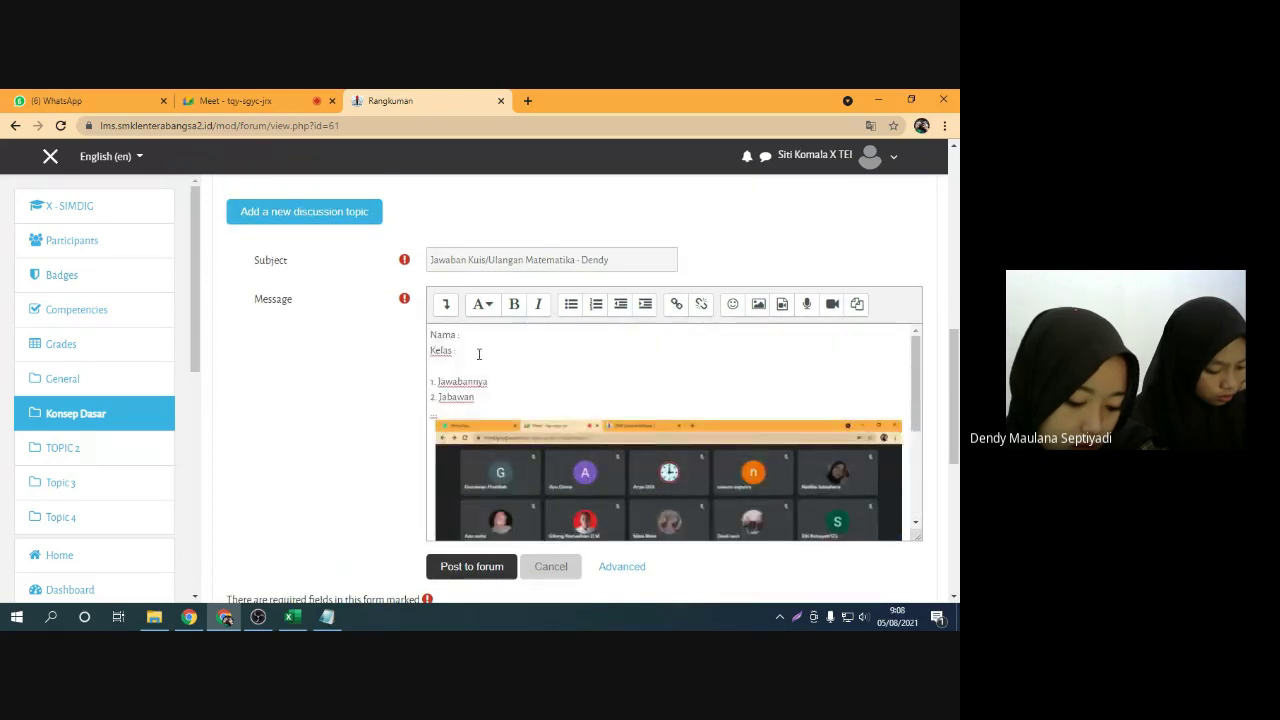
{"action": "scroll", "coordinate": [469, 350], "scroll_direction": "down", "scroll_amount": 5}
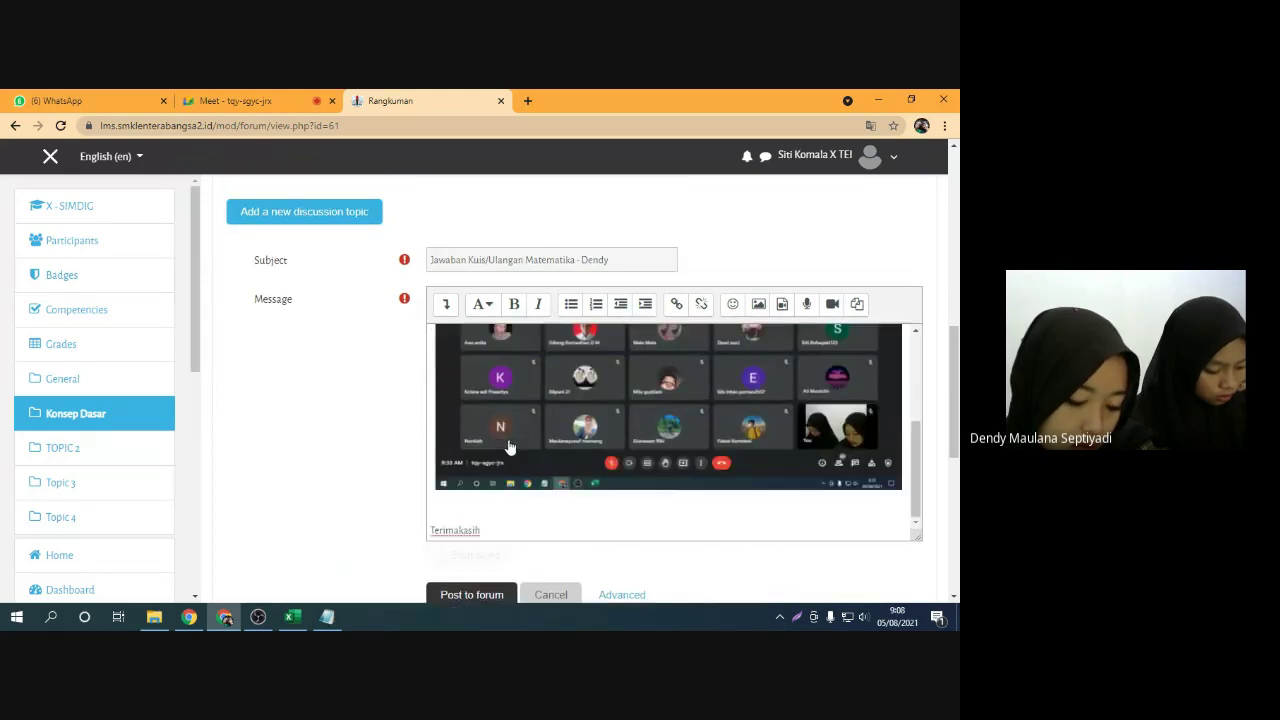
{"action": "scroll", "coordinate": [388, 460], "scroll_direction": "down", "scroll_amount": 1}
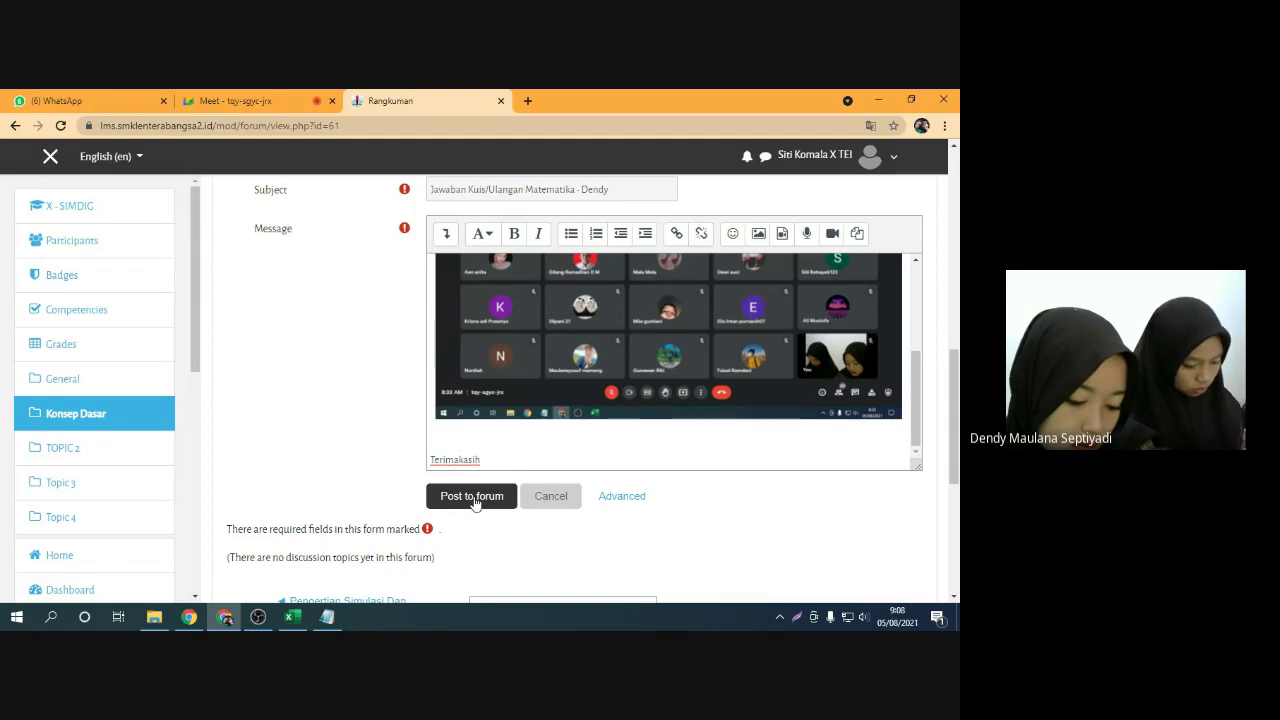
Post the discussion to the Rangkuman forum and locate it in the topic list
{"action": "left_click", "coordinate": [472, 496]}
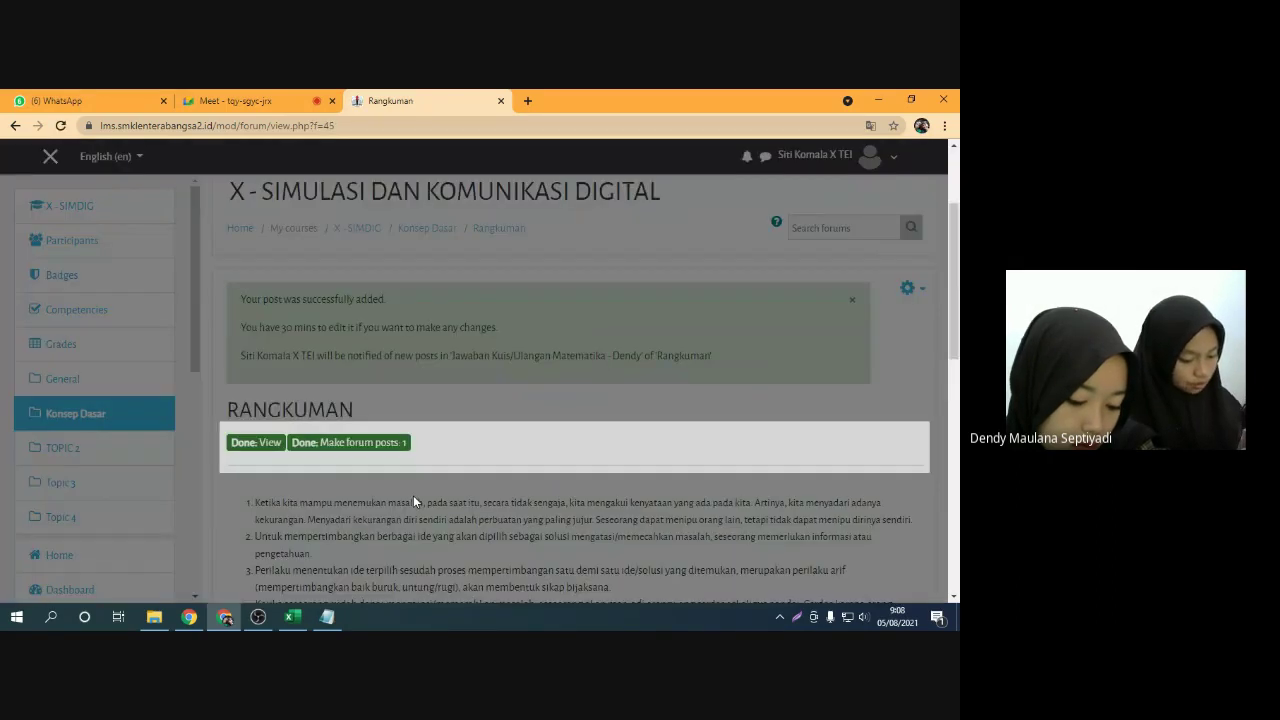
{"action": "left_click", "coordinate": [563, 320]}
{"action": "scroll", "coordinate": [519, 385], "scroll_direction": "down", "scroll_amount": 2}
{"action": "scroll", "coordinate": [519, 388], "scroll_direction": "down", "scroll_amount": 7}
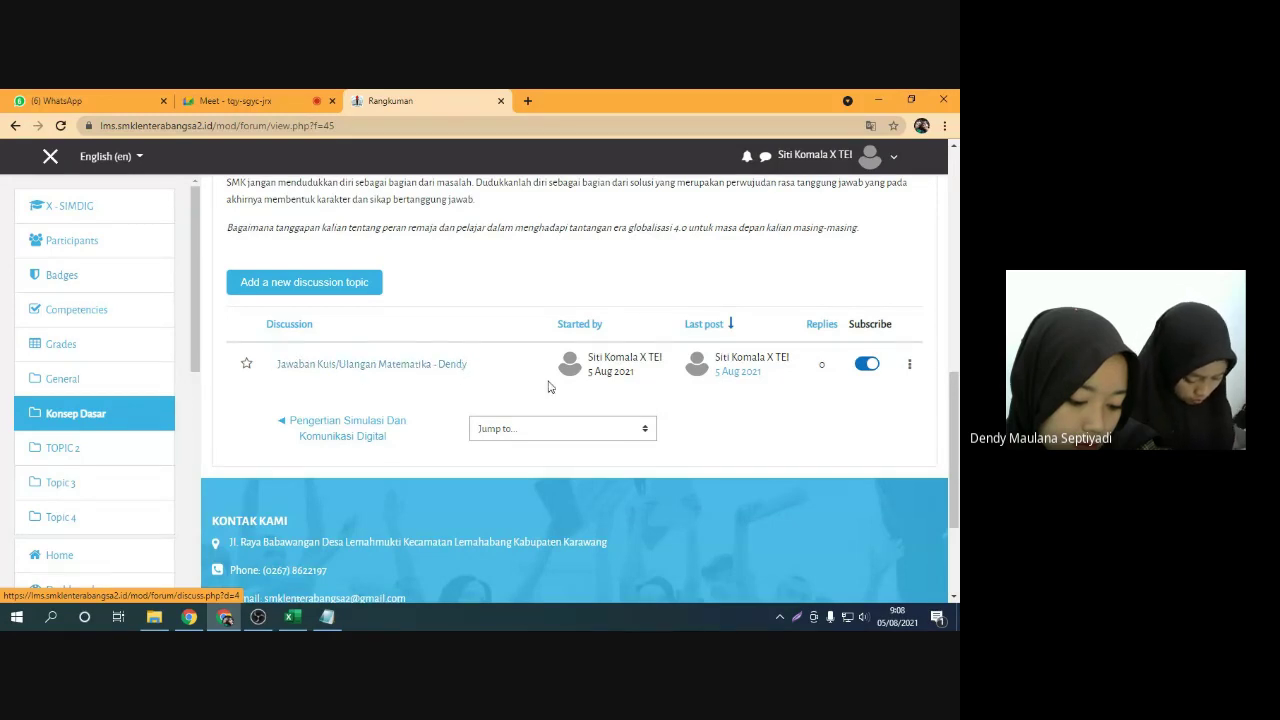
{"action": "left_click_drag", "start_coordinate": [591, 357], "coordinate": [663, 364]}
{"action": "left_click", "coordinate": [663, 364]}
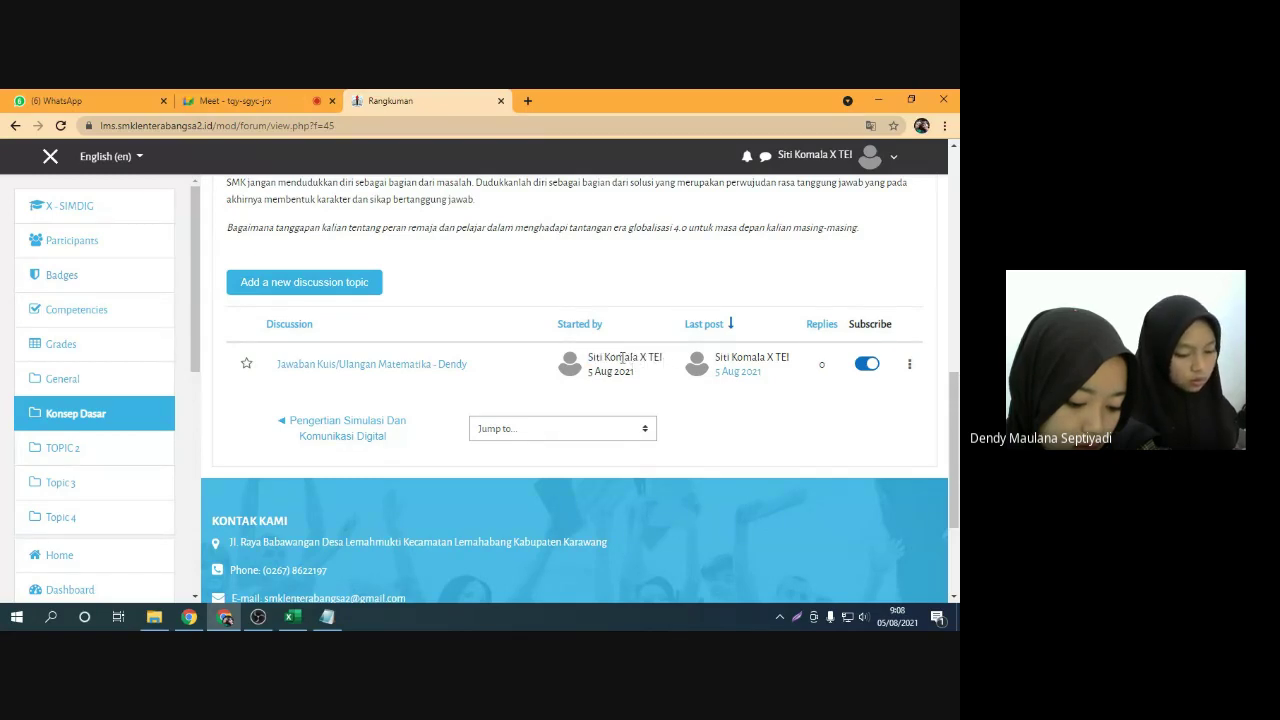
Open the posted Jawaban Kuis/Ulangan Matematika discussion and check its 9:08 AM post time
{"action": "left_click", "coordinate": [322, 367]}
{"action": "scroll", "coordinate": [418, 362], "scroll_direction": "down", "scroll_amount": 5}
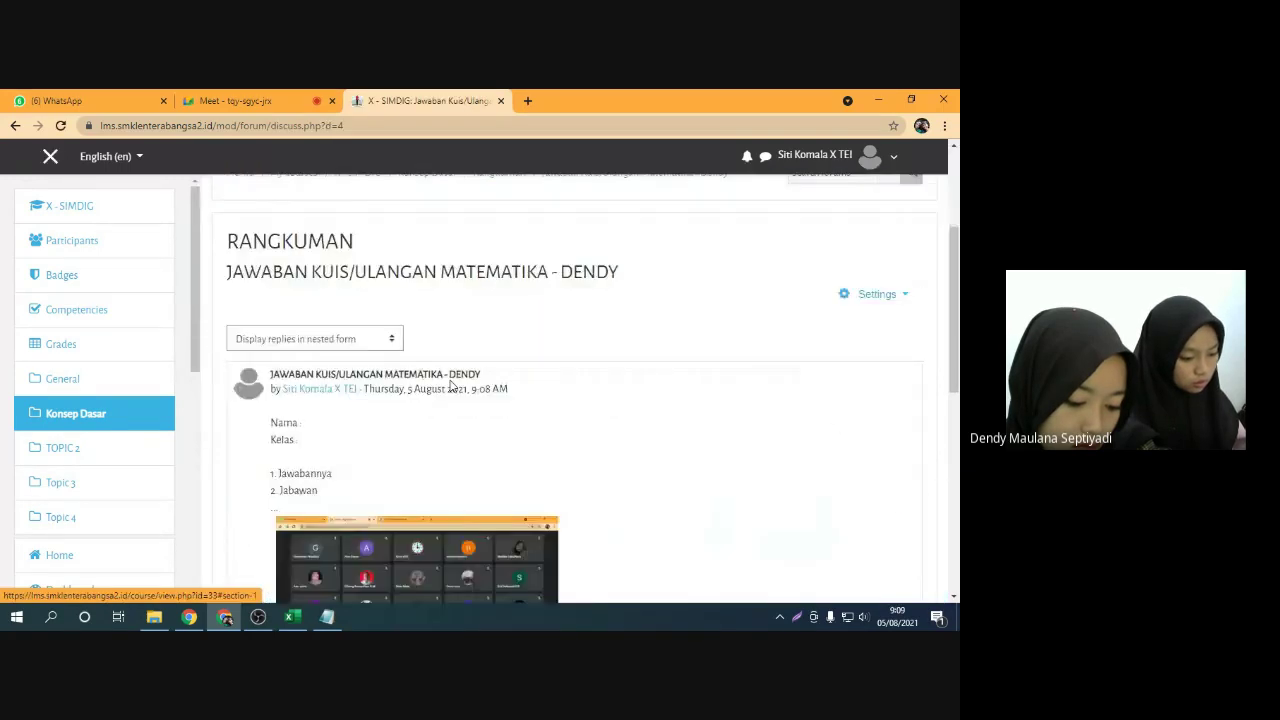
{"action": "scroll", "coordinate": [418, 362], "scroll_direction": "down", "scroll_amount": 2}
{"action": "scroll", "coordinate": [368, 335], "scroll_direction": "up", "scroll_amount": 2}
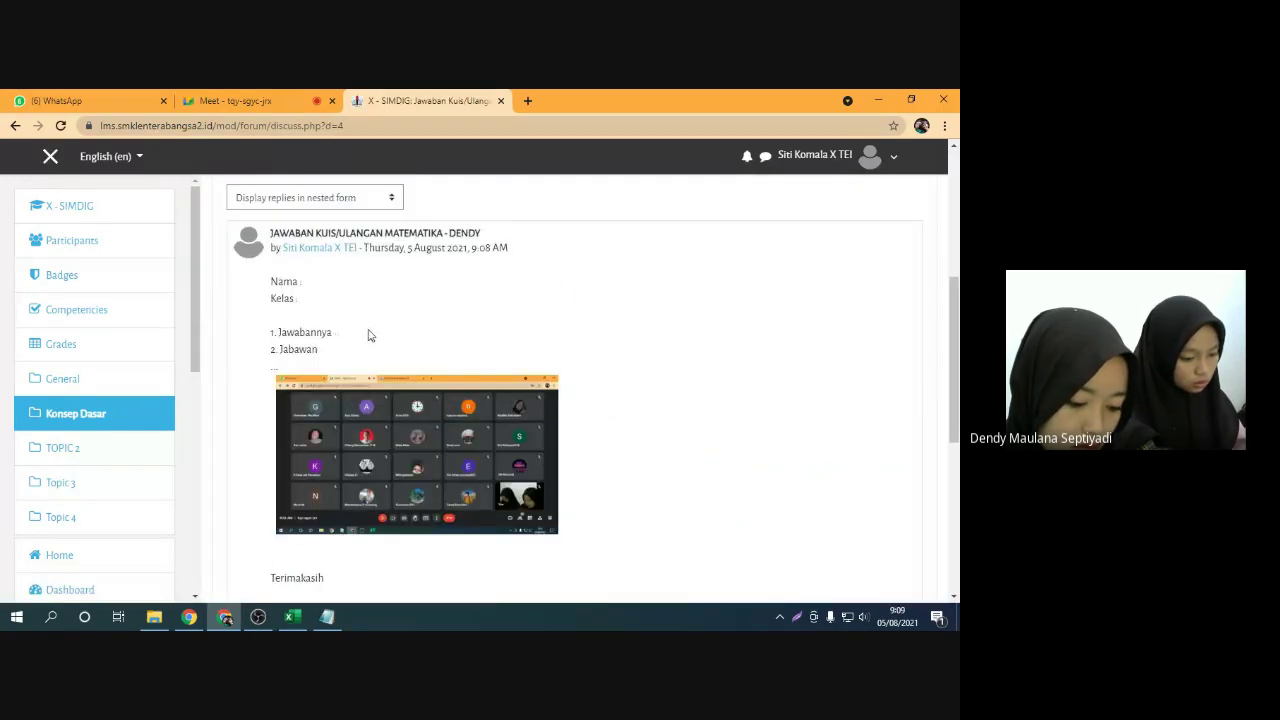
{"action": "scroll", "coordinate": [385, 345], "scroll_direction": "up", "scroll_amount": 1}
{"action": "scroll", "coordinate": [395, 350], "scroll_direction": "down", "scroll_amount": 1}
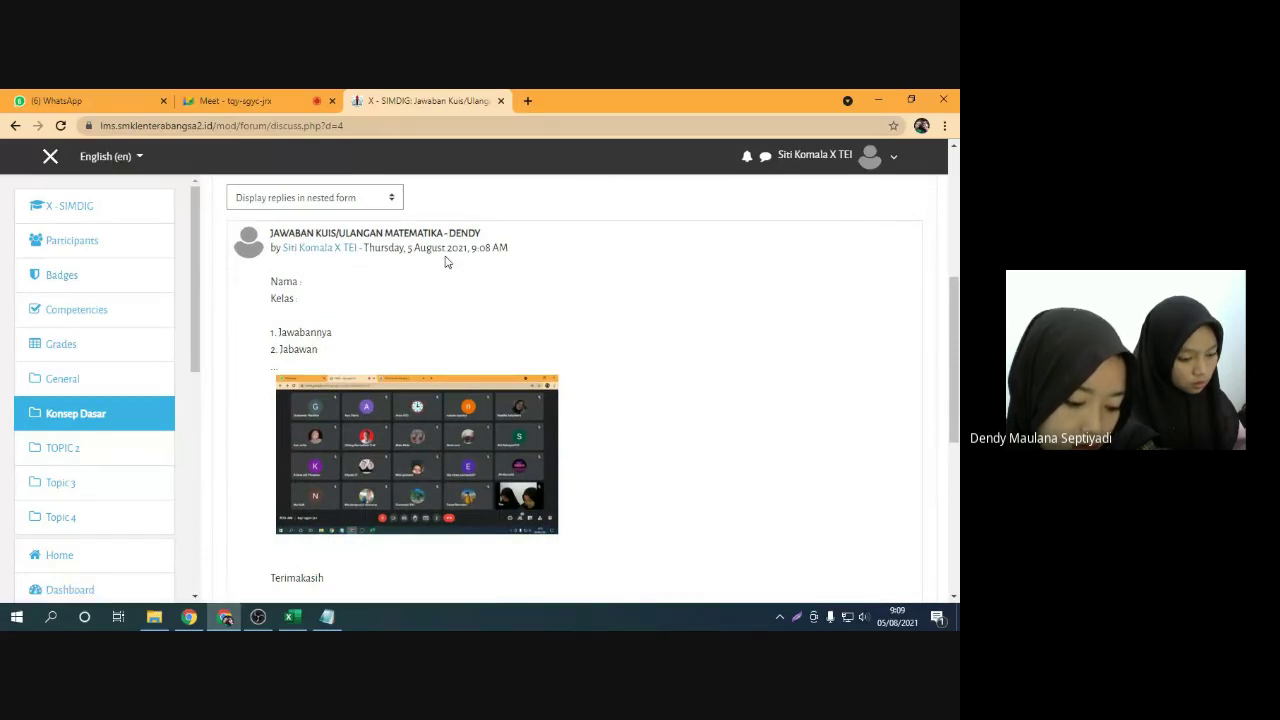
{"action": "left_click_drag", "start_coordinate": [472, 248], "coordinate": [489, 250]}
{"action": "left_click", "coordinate": [498, 253]}
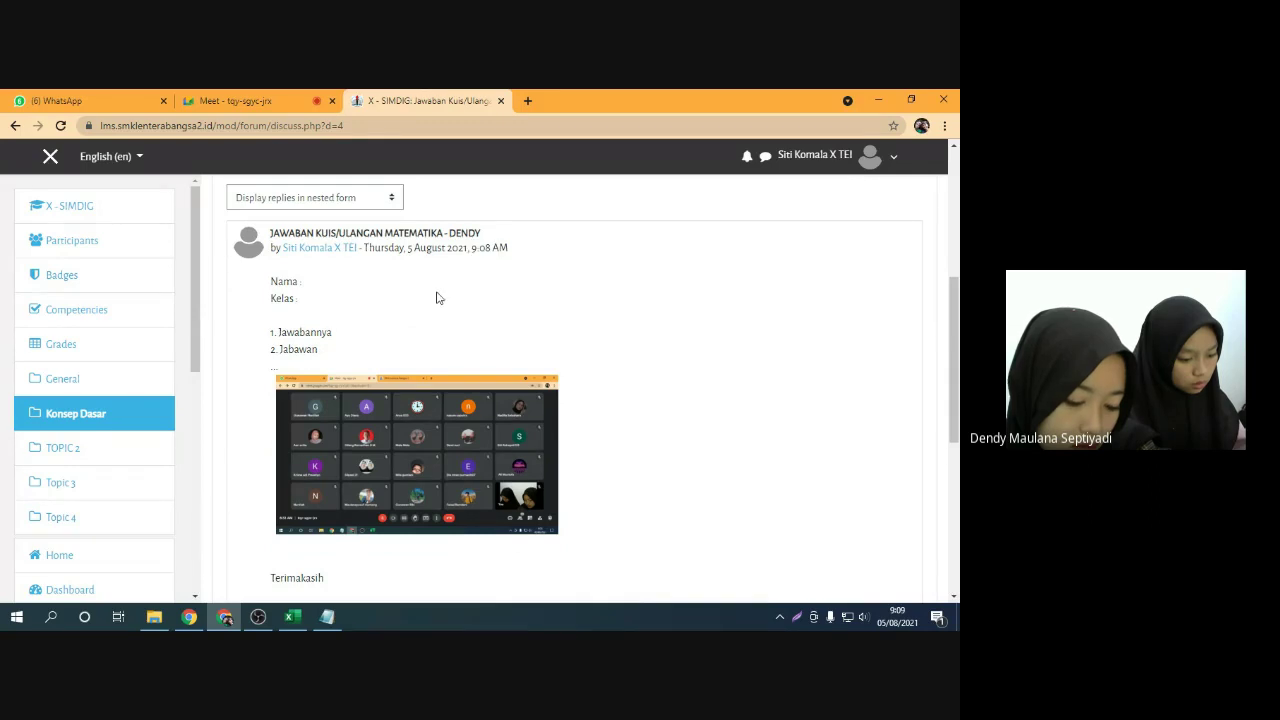
{"action": "scroll", "coordinate": [370, 350], "scroll_direction": "down", "scroll_amount": 1}
{"action": "scroll", "coordinate": [386, 379], "scroll_direction": "up", "scroll_amount": 1}
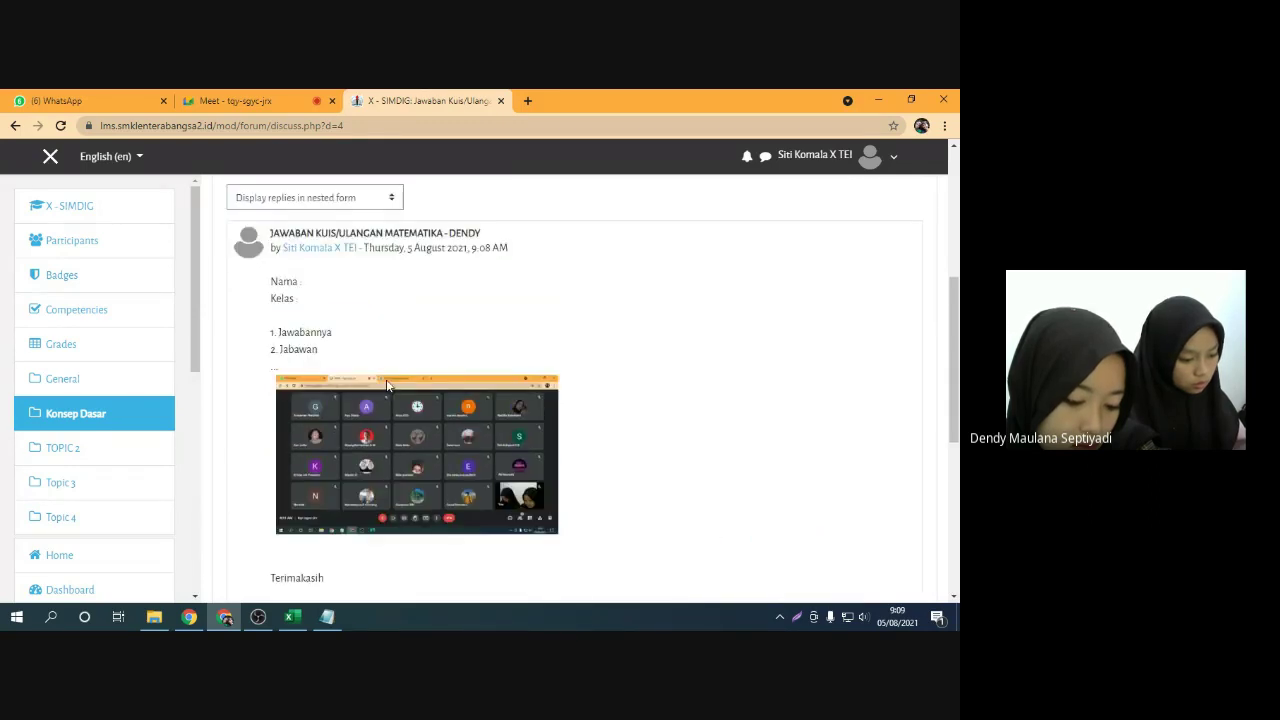
{"action": "left_click_drag", "start_coordinate": [471, 248], "coordinate": [494, 250]}
{"action": "left_click", "coordinate": [493, 254]}
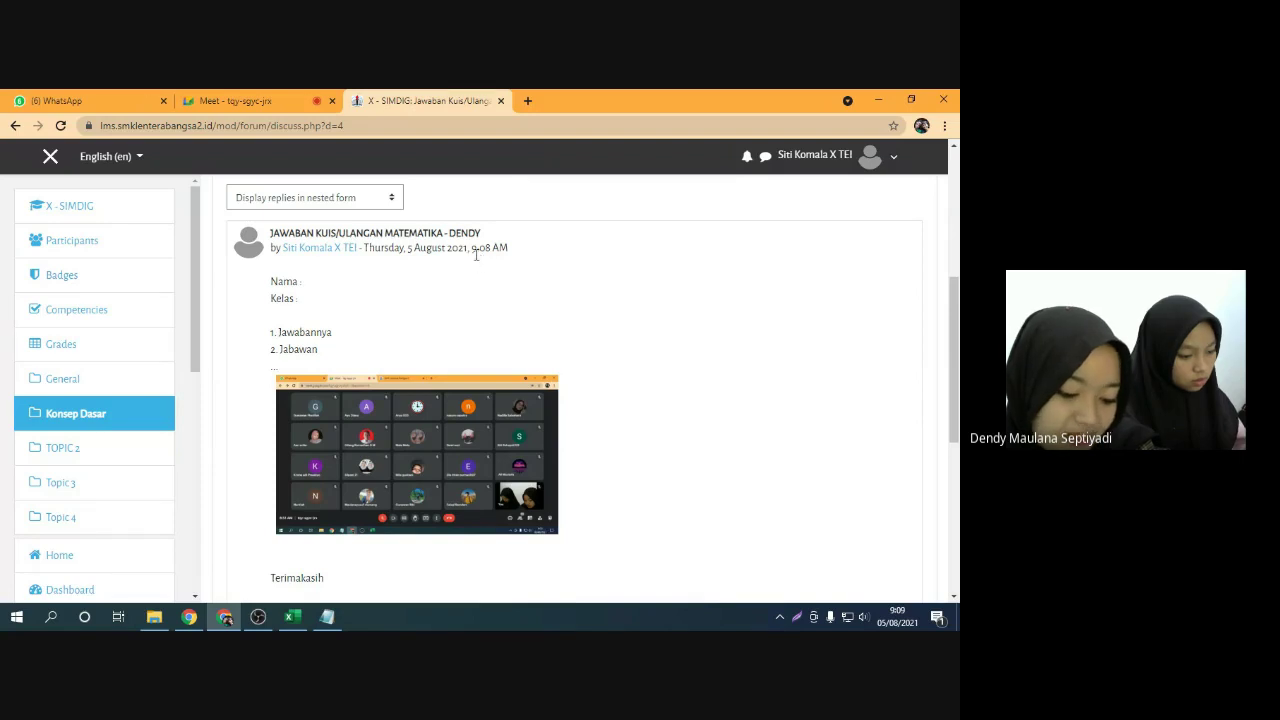
{"action": "left_click_drag", "start_coordinate": [474, 250], "coordinate": [490, 250]}
{"action": "left_click", "coordinate": [496, 269]}
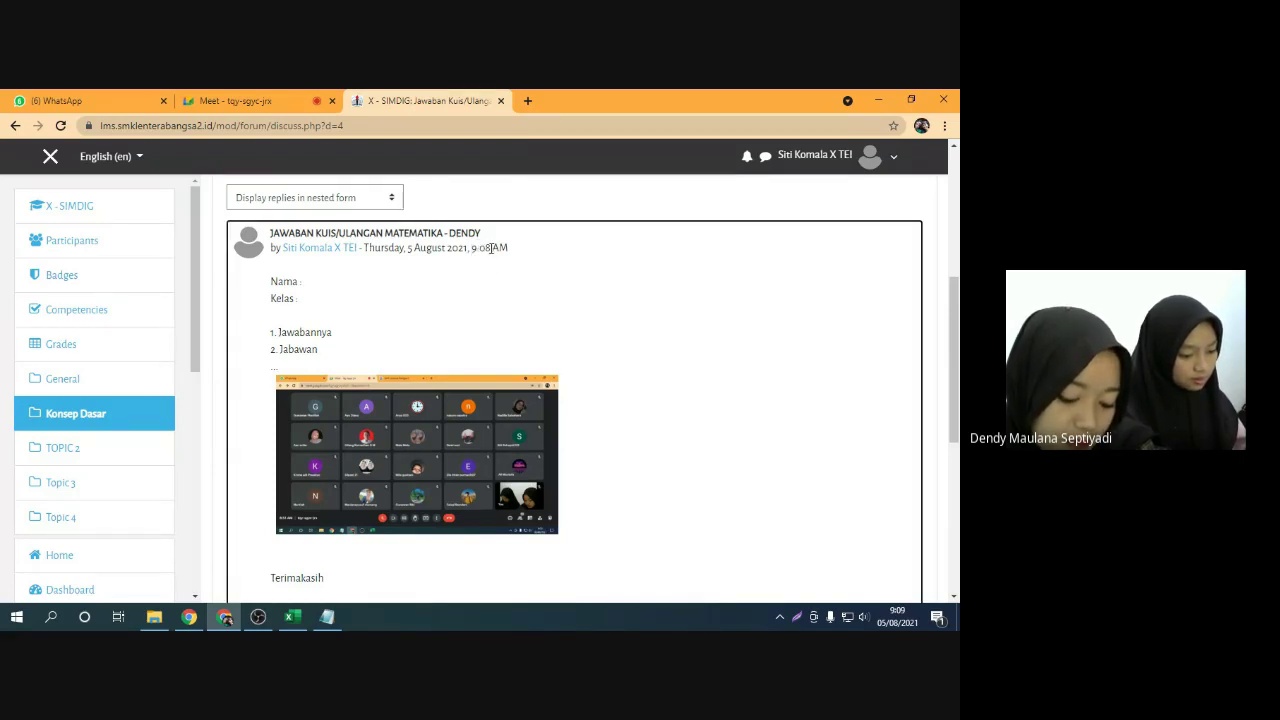
{"action": "left_click_drag", "start_coordinate": [474, 250], "coordinate": [514, 257]}
{"action": "left_click", "coordinate": [521, 259]}
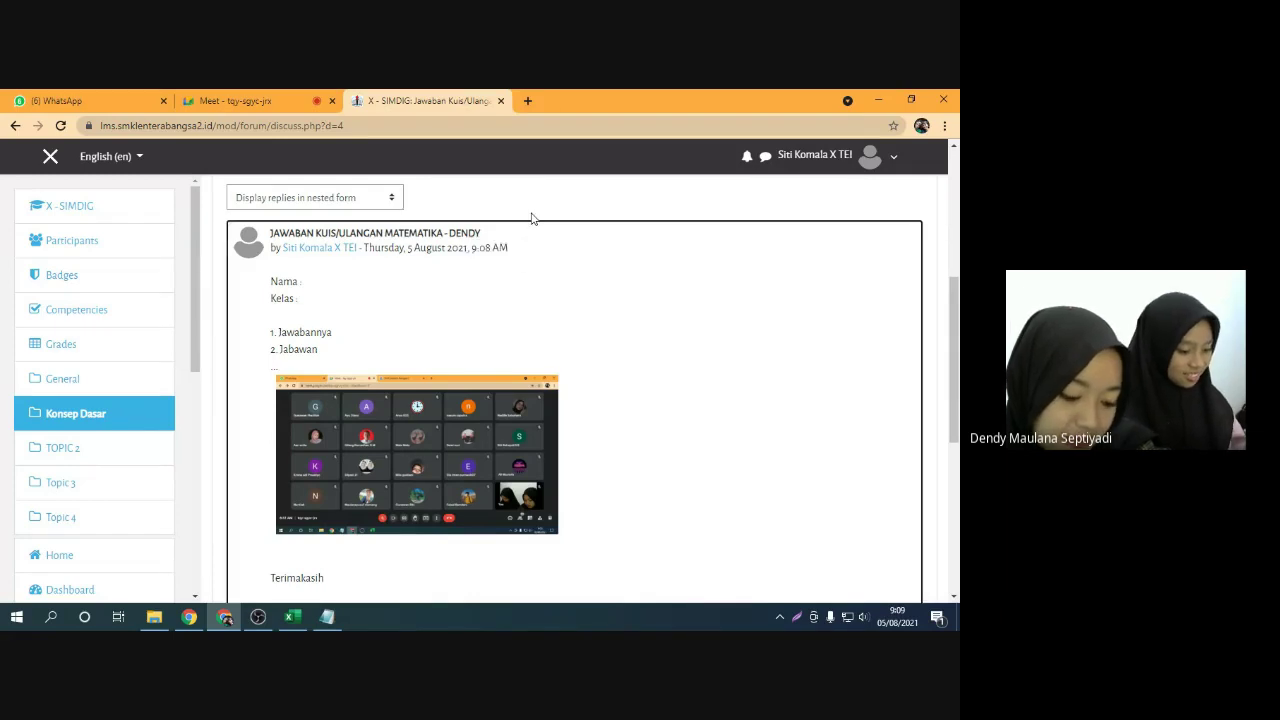
{"action": "scroll", "coordinate": [505, 296], "scroll_direction": "up", "scroll_amount": 1}
Return to the Rangkuman forum and open the 'Jawaban Kuis/Ulangan Matematika' discussion
{"action": "left_click", "coordinate": [16, 126]}
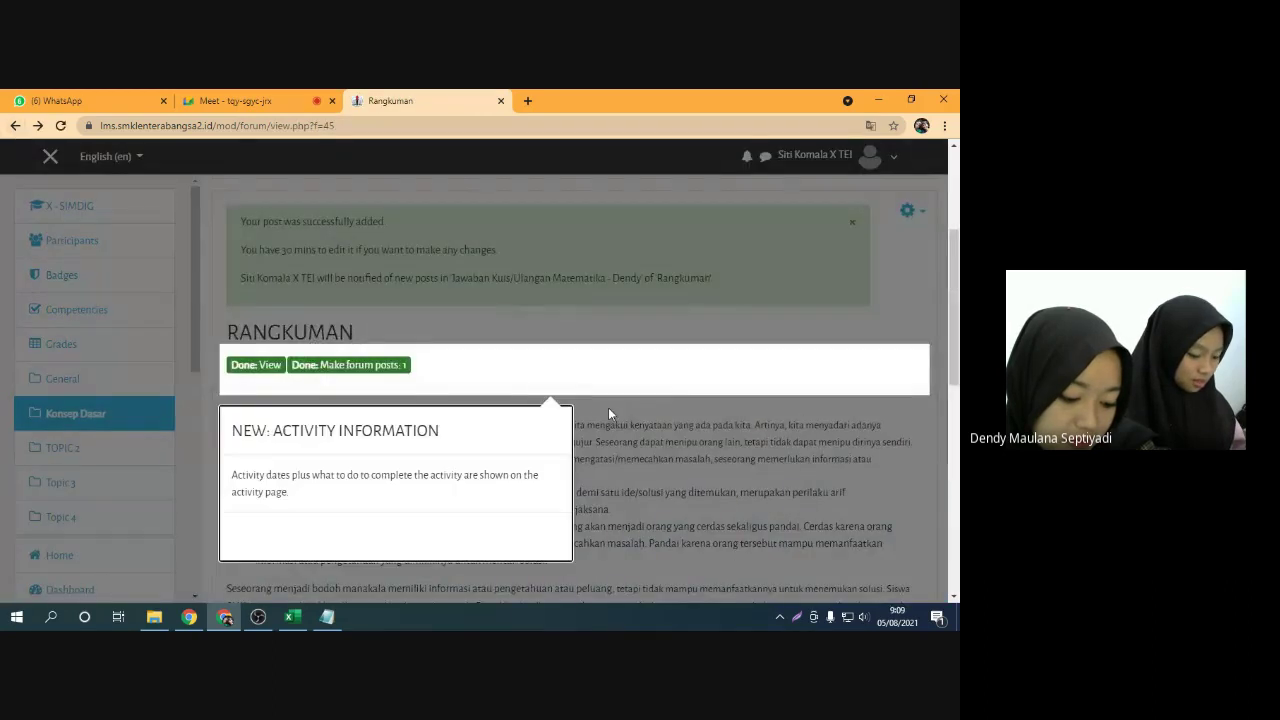
{"action": "left_click", "coordinate": [608, 410]}
{"action": "scroll", "coordinate": [560, 405], "scroll_direction": "down", "scroll_amount": 4}
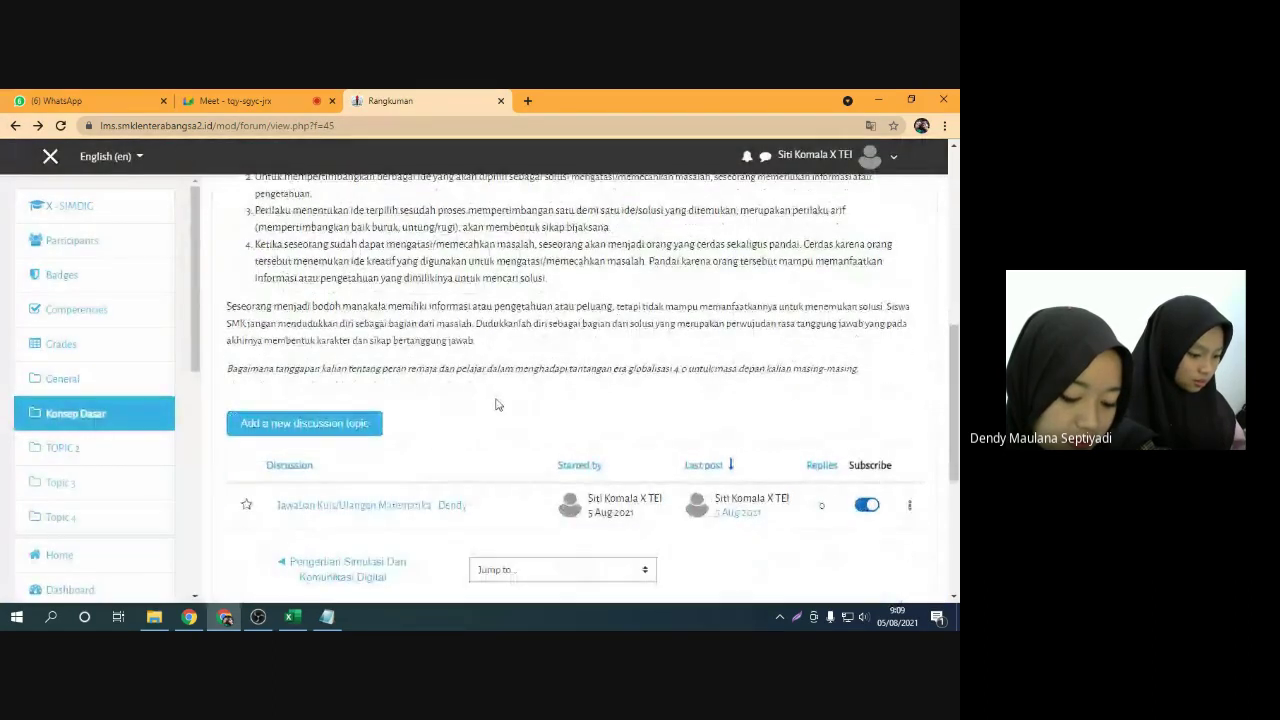
{"action": "scroll", "coordinate": [434, 400], "scroll_direction": "up", "scroll_amount": 3}
{"action": "scroll", "coordinate": [391, 346], "scroll_direction": "down", "scroll_amount": 2}
{"action": "scroll", "coordinate": [391, 346], "scroll_direction": "up", "scroll_amount": 2}
{"action": "scroll", "coordinate": [388, 345], "scroll_direction": "down", "scroll_amount": 1}
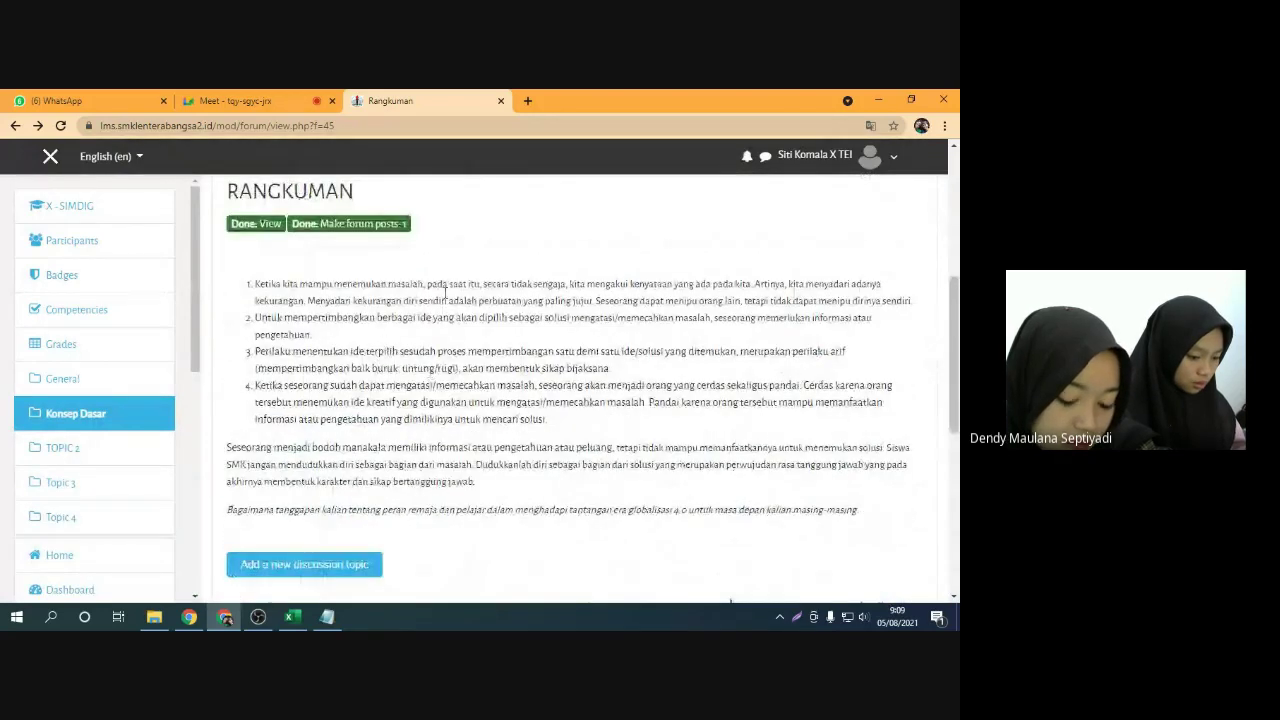
{"action": "scroll", "coordinate": [425, 346], "scroll_direction": "down", "scroll_amount": 3}
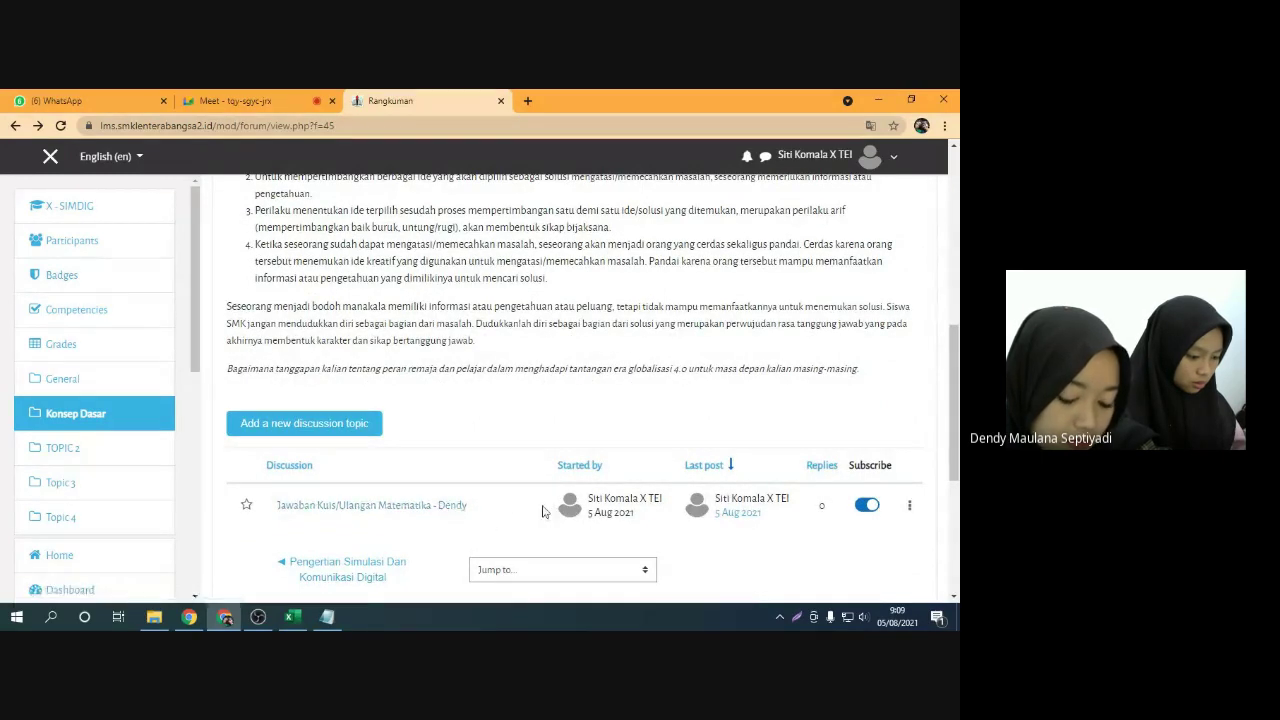
{"action": "scroll", "coordinate": [535, 510], "scroll_direction": "up", "scroll_amount": 3}
{"action": "scroll", "coordinate": [537, 494], "scroll_direction": "down", "scroll_amount": 5}
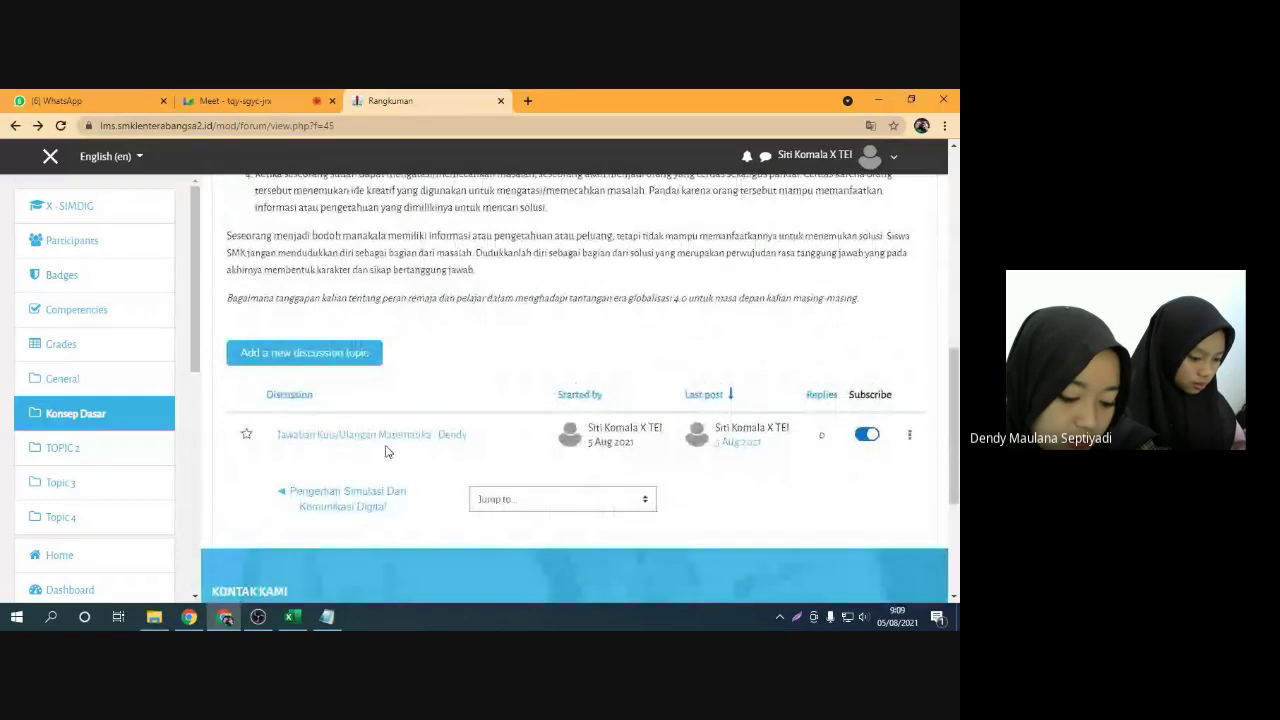
{"action": "left_click", "coordinate": [448, 441]}
Reply 'Bagus kakak boleh copas ga' to the Jawaban Kuis/Ulangan Matematika post
{"action": "scroll", "coordinate": [468, 355], "scroll_direction": "down", "scroll_amount": 1}
{"action": "scroll", "coordinate": [468, 355], "scroll_direction": "down", "scroll_amount": 3}
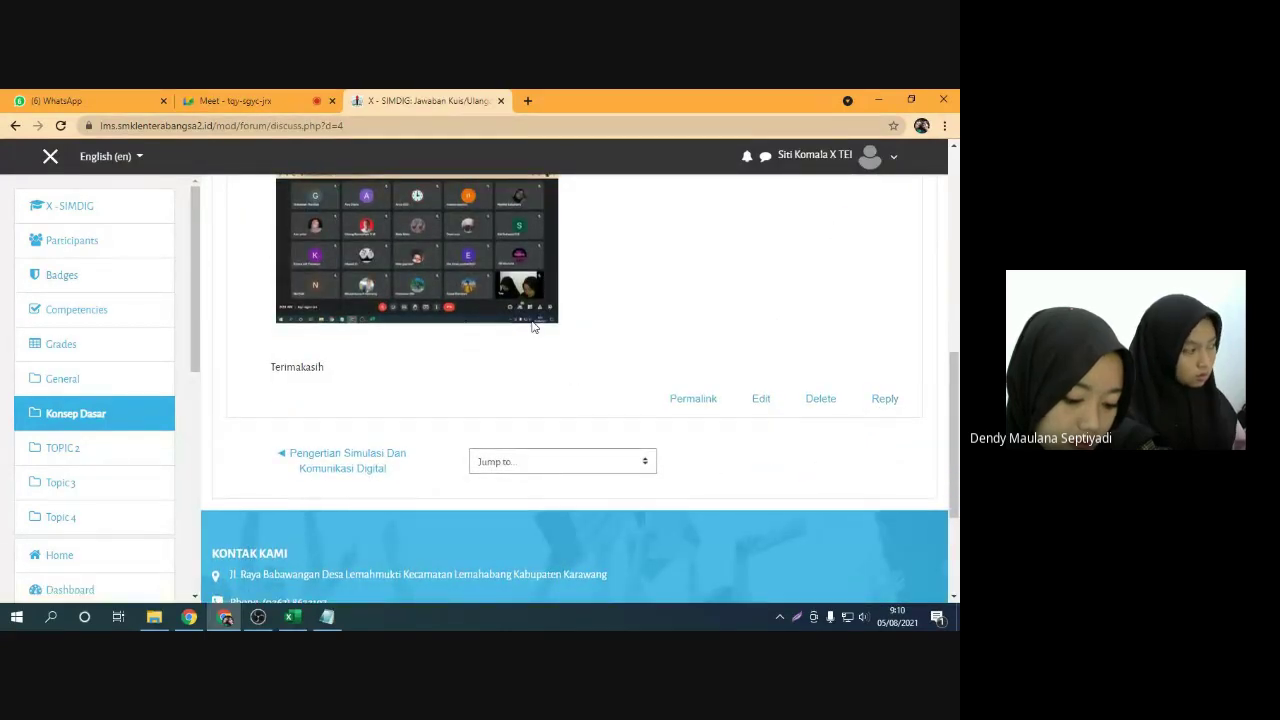
{"action": "scroll", "coordinate": [400, 243], "scroll_direction": "up", "scroll_amount": 3}
{"action": "scroll", "coordinate": [622, 371], "scroll_direction": "down", "scroll_amount": 2}
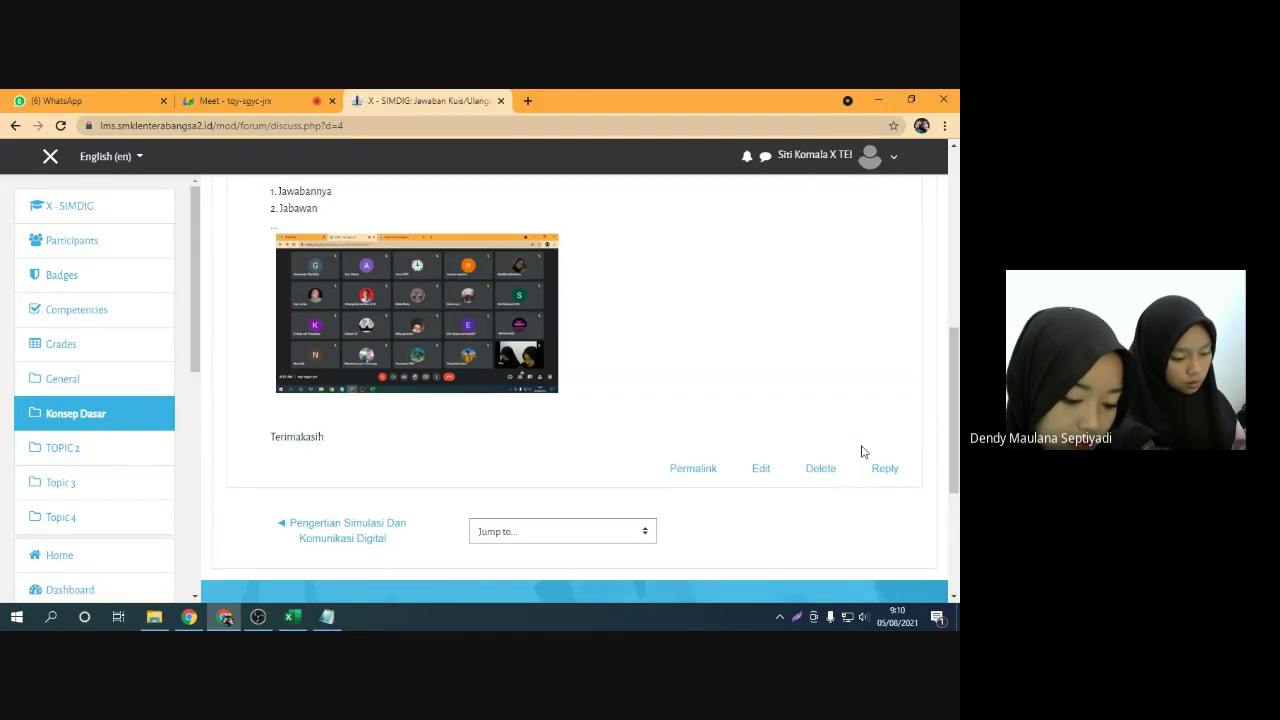
{"action": "left_click", "coordinate": [884, 468]}
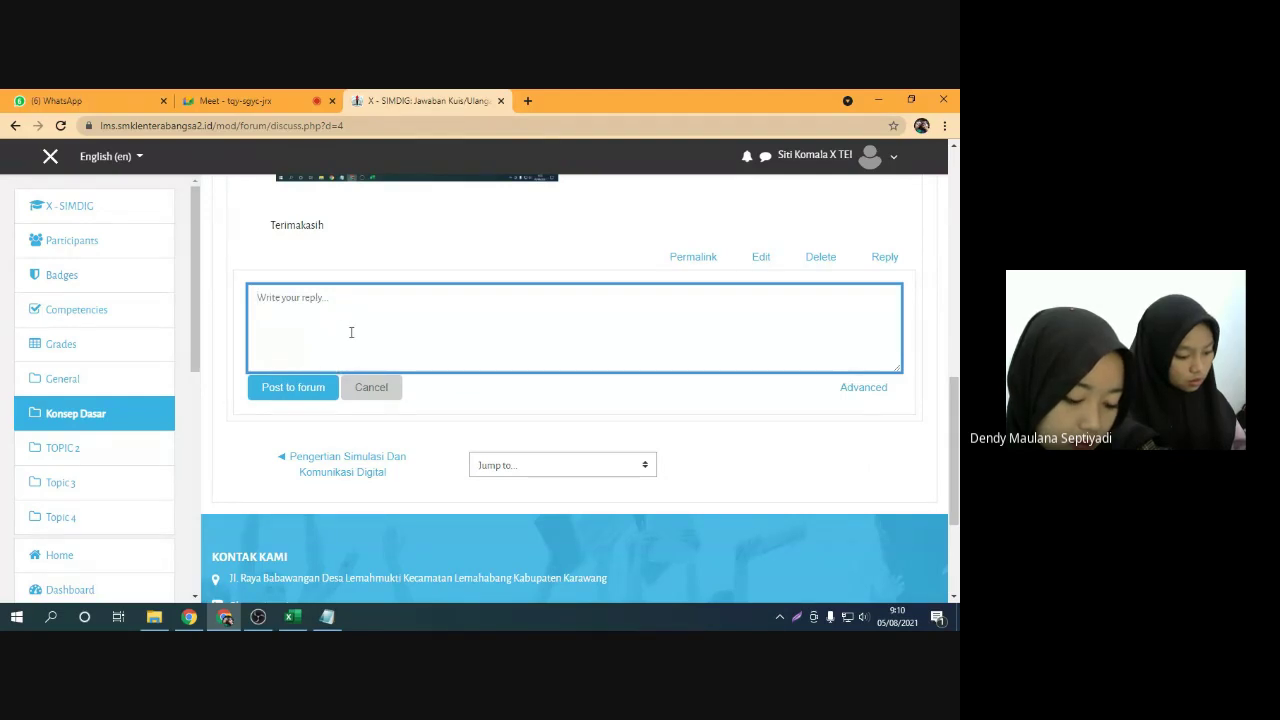
{"action": "type", "text": "Bagus k"}
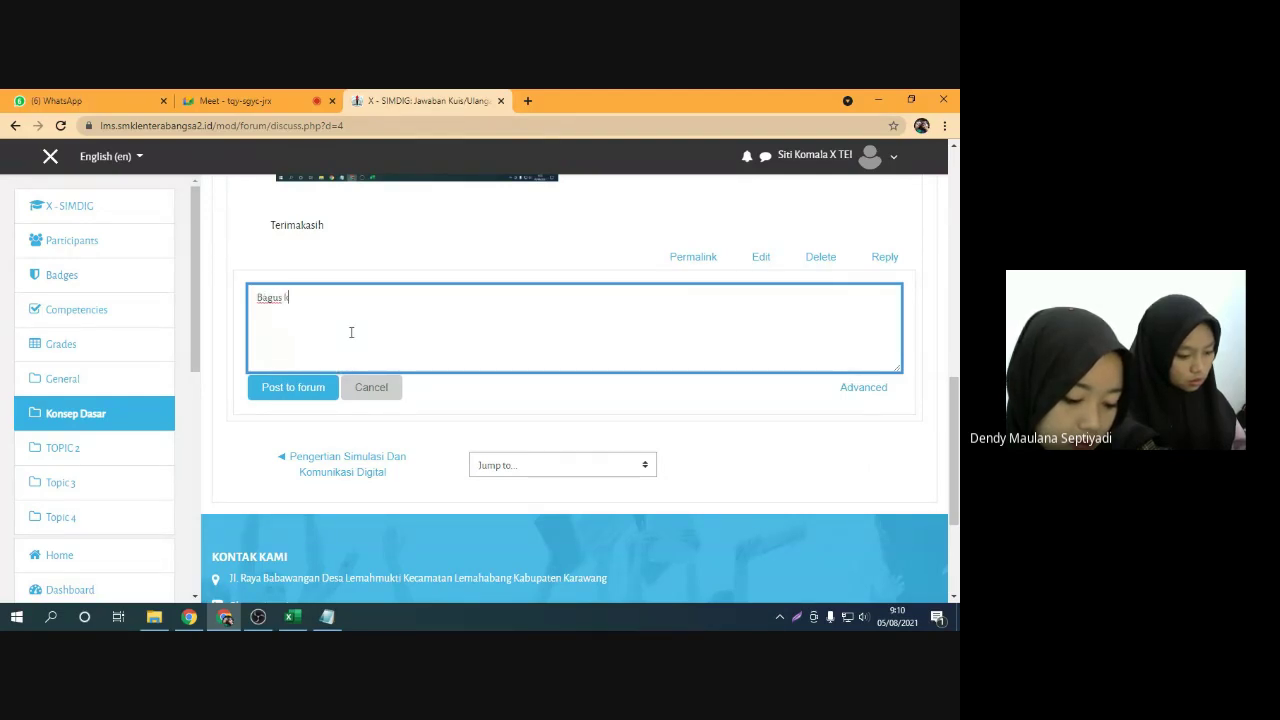
{"action": "type", "text": "akak boleh copas ga"}
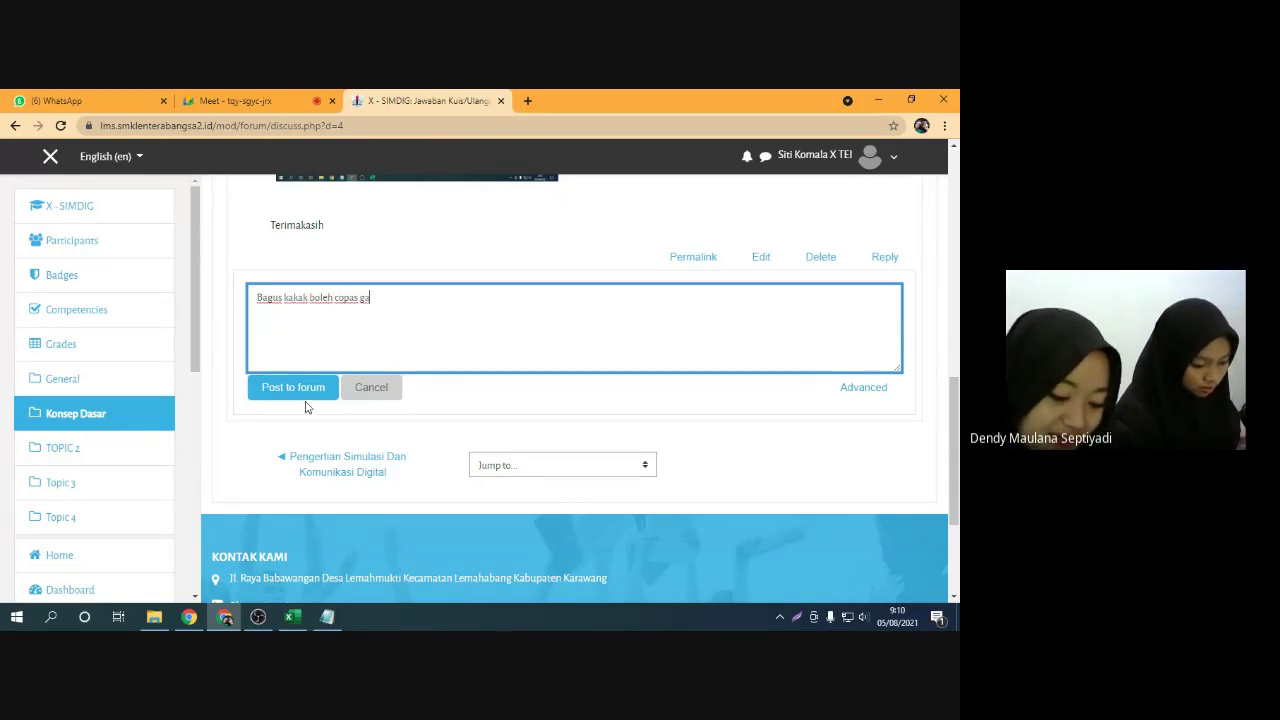
{"action": "left_click", "coordinate": [300, 390]}
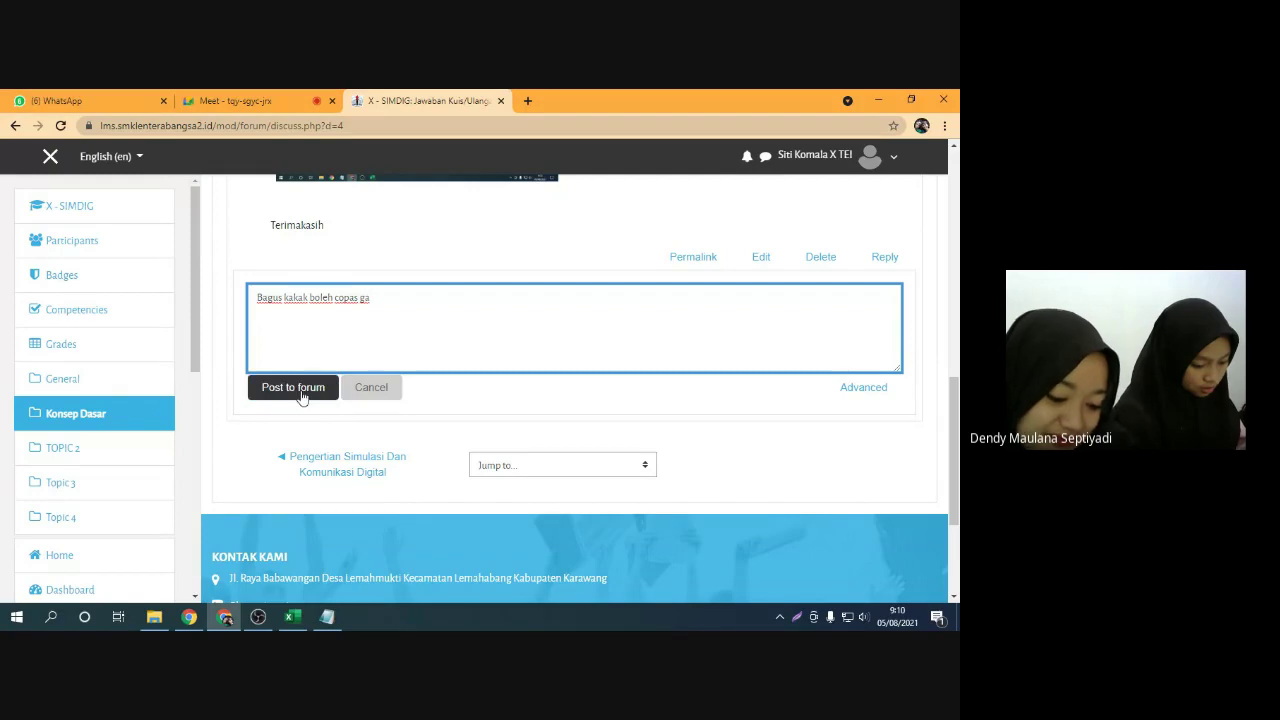
{"action": "scroll", "coordinate": [362, 379], "scroll_direction": "up", "scroll_amount": 1}
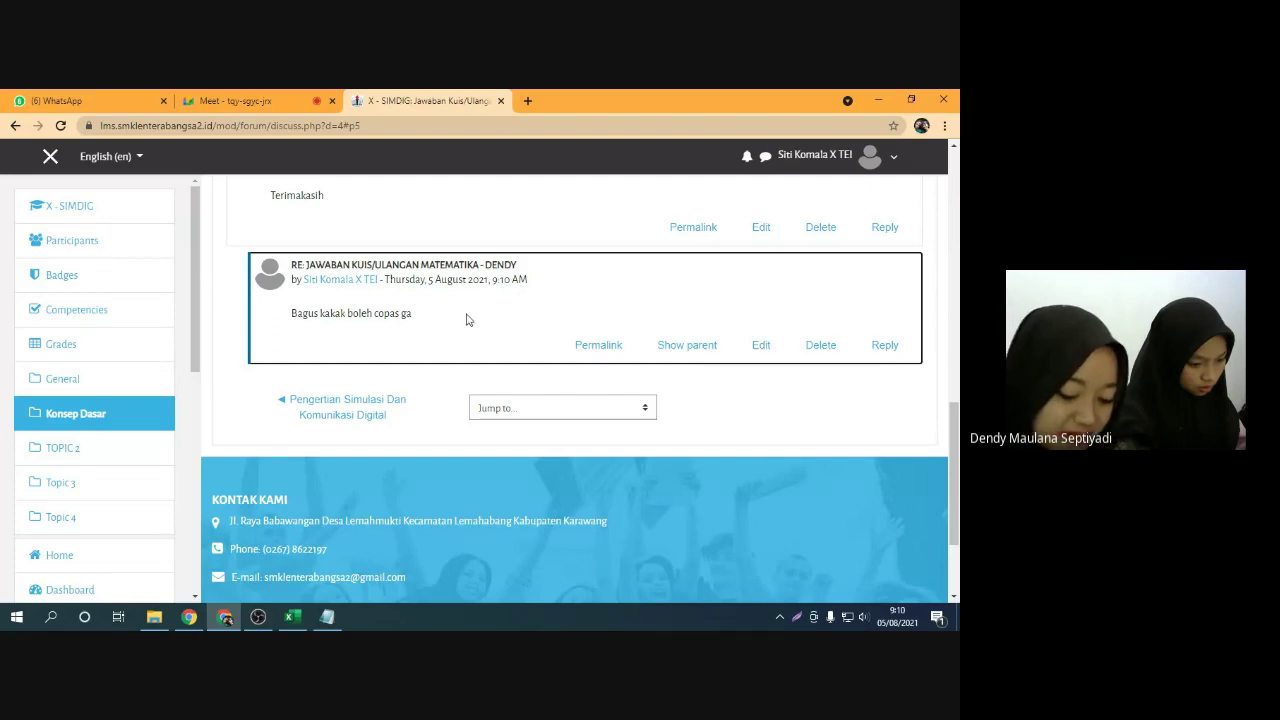
{"action": "scroll", "coordinate": [466, 317], "scroll_direction": "up", "scroll_amount": 10}
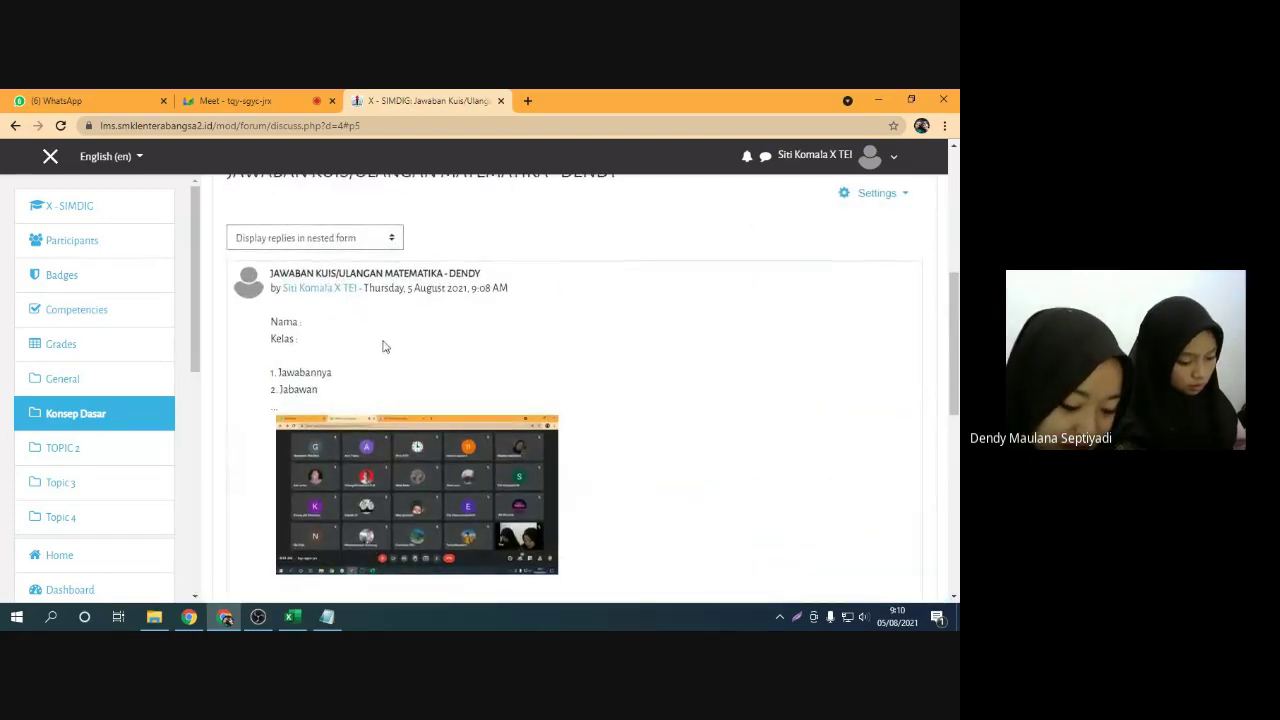
Post a nested 'Silahkan' reply under the 'Bagus kakak boleh copas ga' reply
{"action": "scroll", "coordinate": [571, 391], "scroll_direction": "down", "scroll_amount": 3}
{"action": "left_click", "coordinate": [885, 486]}
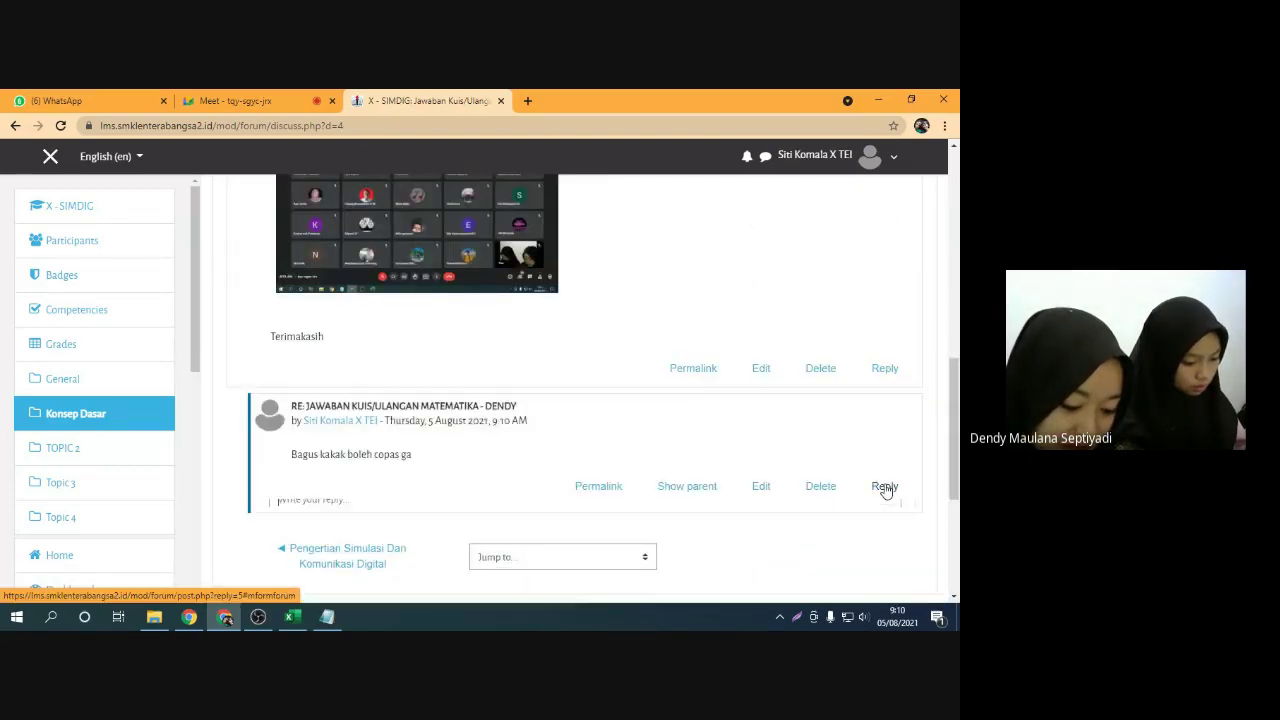
{"action": "type", "text": "Silahkan"}
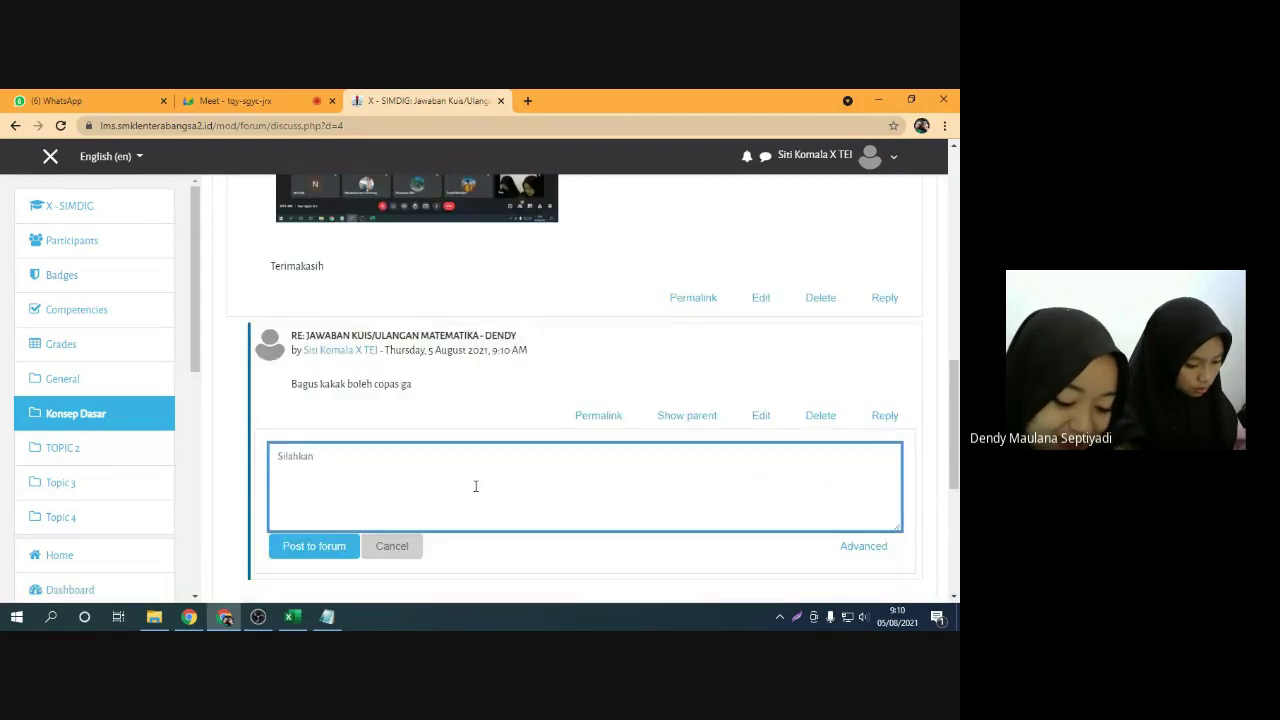
{"action": "left_click", "coordinate": [325, 556]}
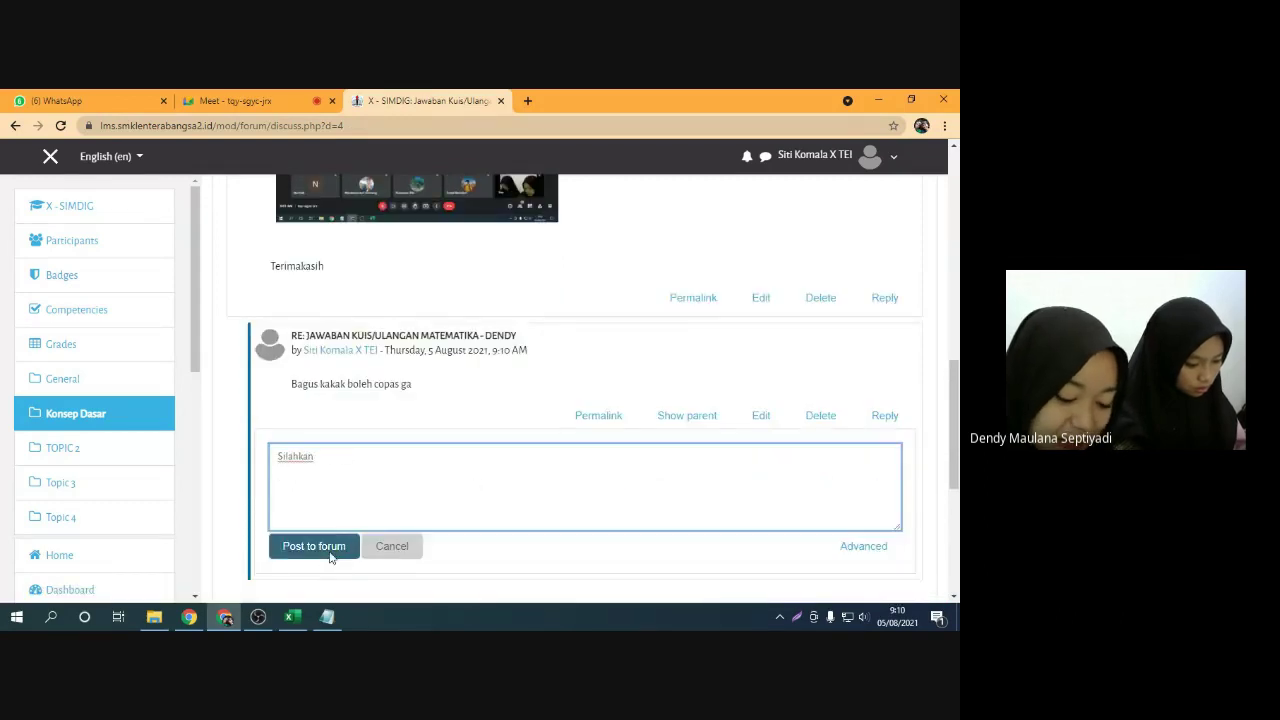
Go back two pages in the browser from the discussion thread
{"action": "scroll", "coordinate": [437, 427], "scroll_direction": "up", "scroll_amount": 1}
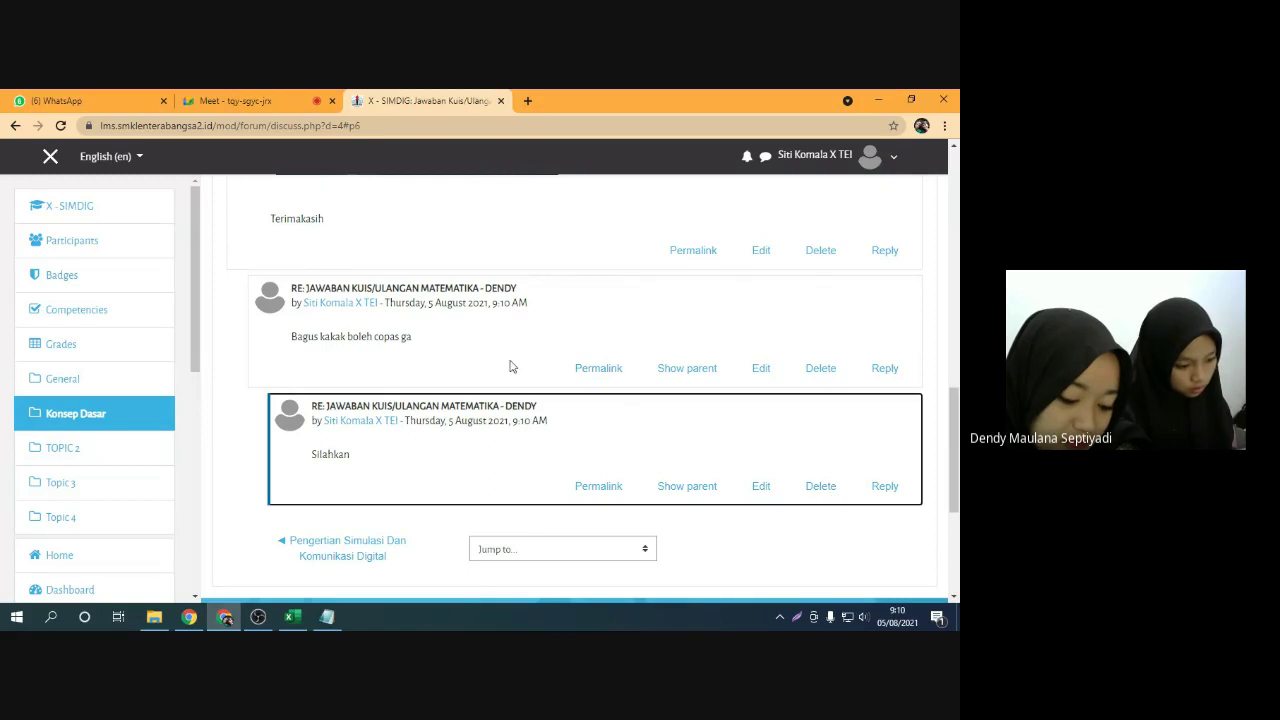
{"action": "scroll", "coordinate": [523, 380], "scroll_direction": "up", "scroll_amount": 3}
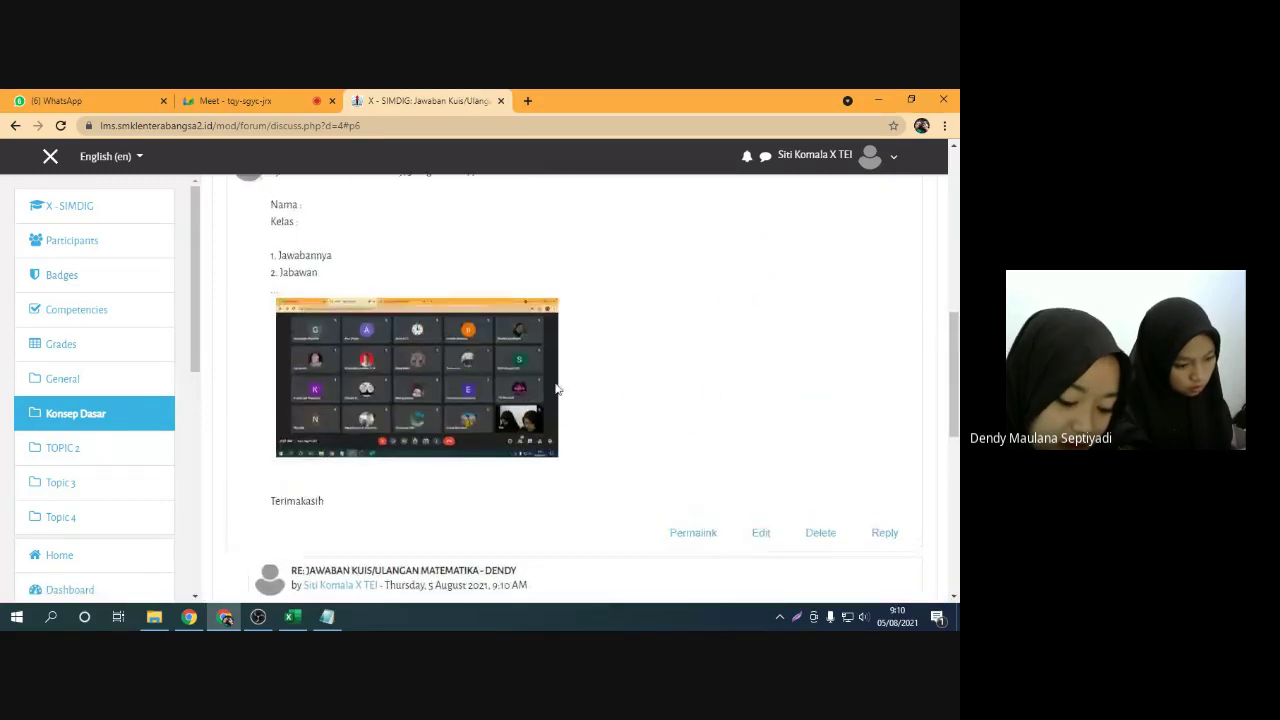
{"action": "scroll", "coordinate": [523, 380], "scroll_direction": "up", "scroll_amount": 3}
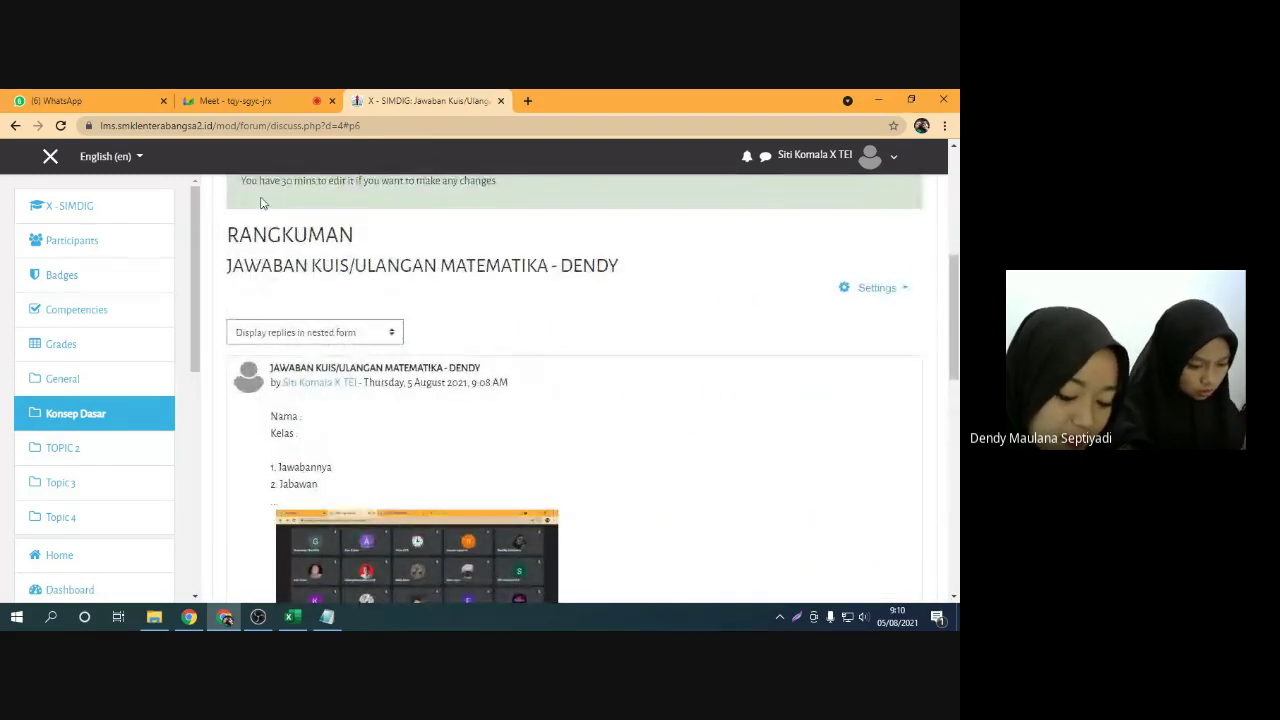
{"action": "left_click", "coordinate": [14, 126]}
{"action": "left_click", "coordinate": [14, 126]}
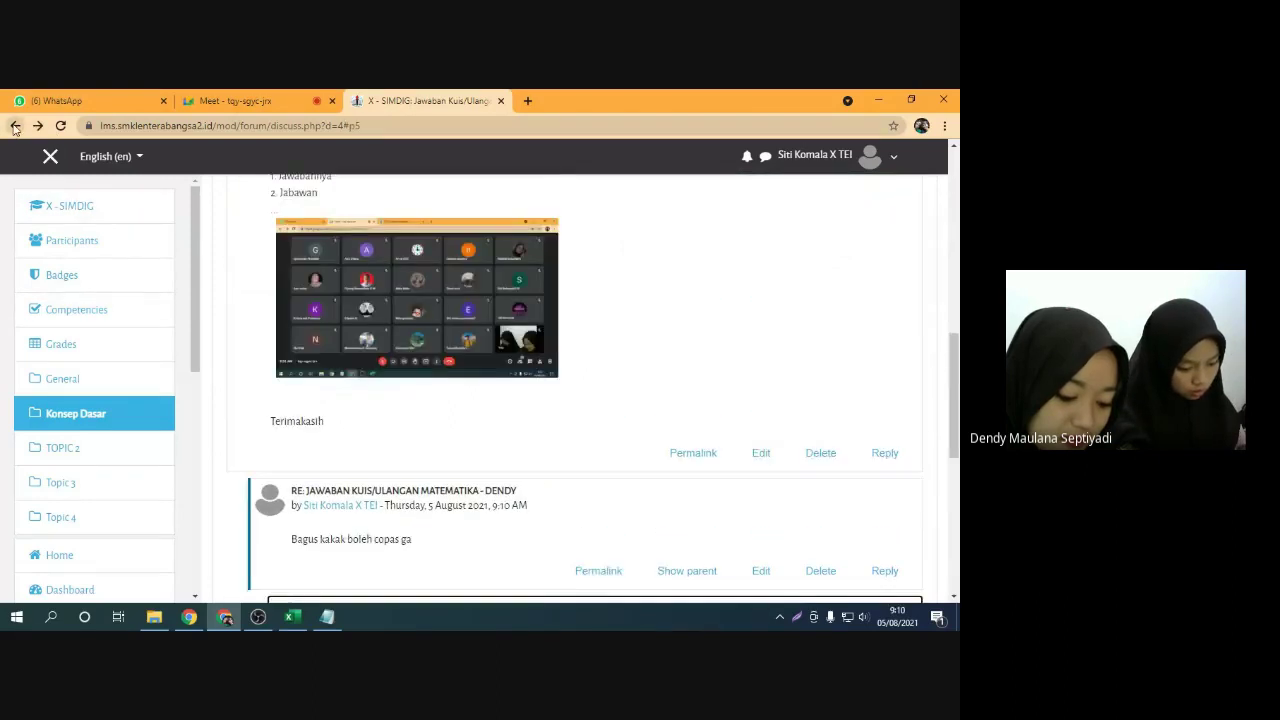
{"action": "scroll", "coordinate": [75, 365], "scroll_direction": "down", "scroll_amount": 1}
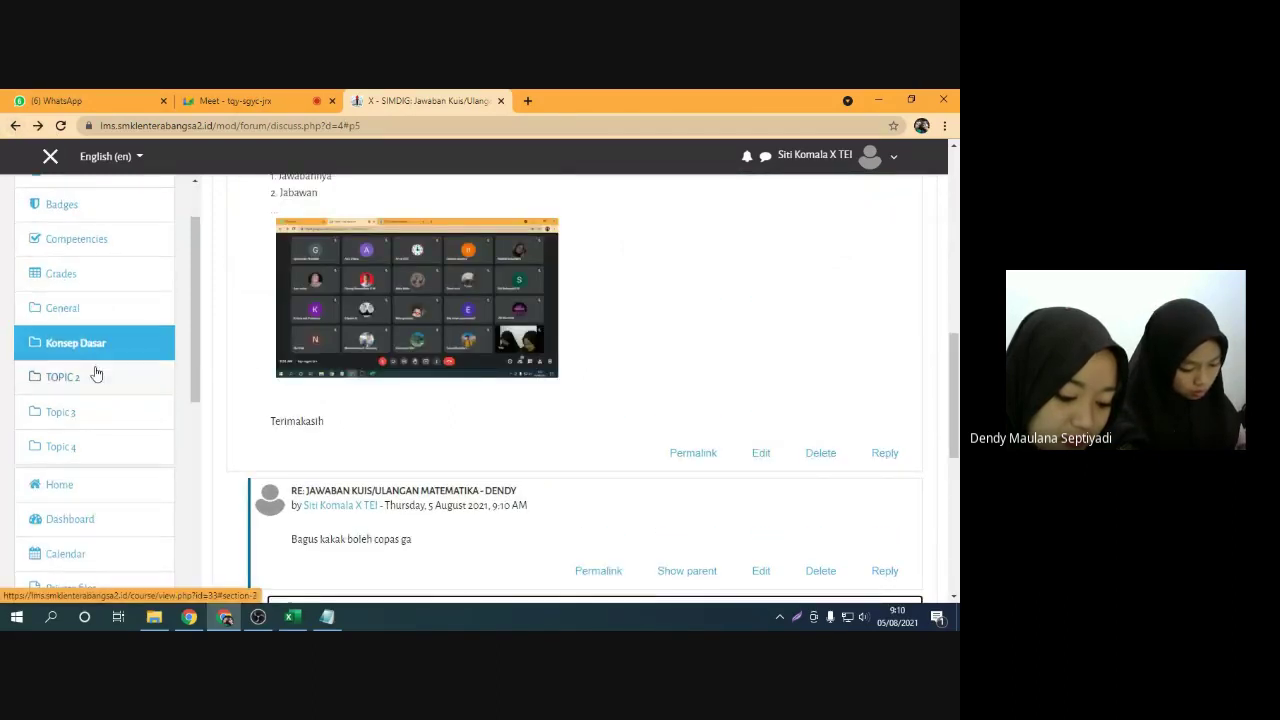
Open the course's General section, dismiss the tour and mark Presensi #1 done
{"action": "left_click", "coordinate": [80, 320]}
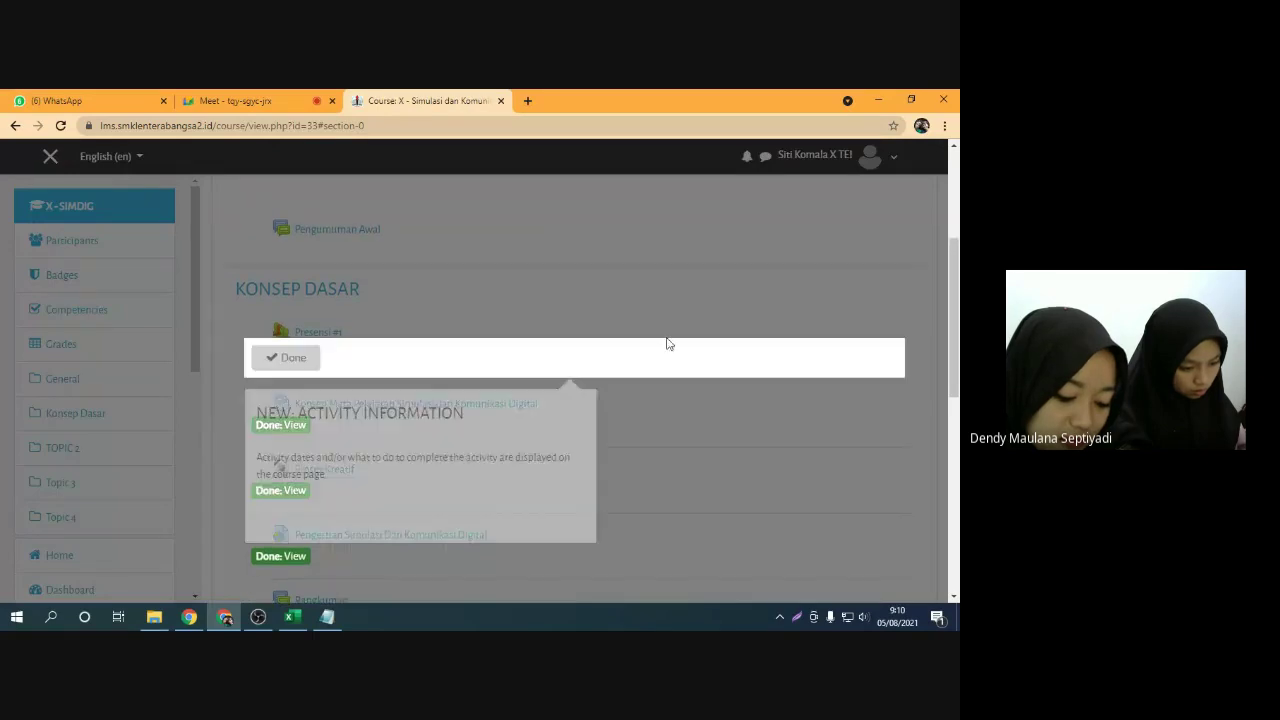
{"action": "left_click", "coordinate": [622, 296]}
{"action": "scroll", "coordinate": [310, 410], "scroll_direction": "down", "scroll_amount": 2}
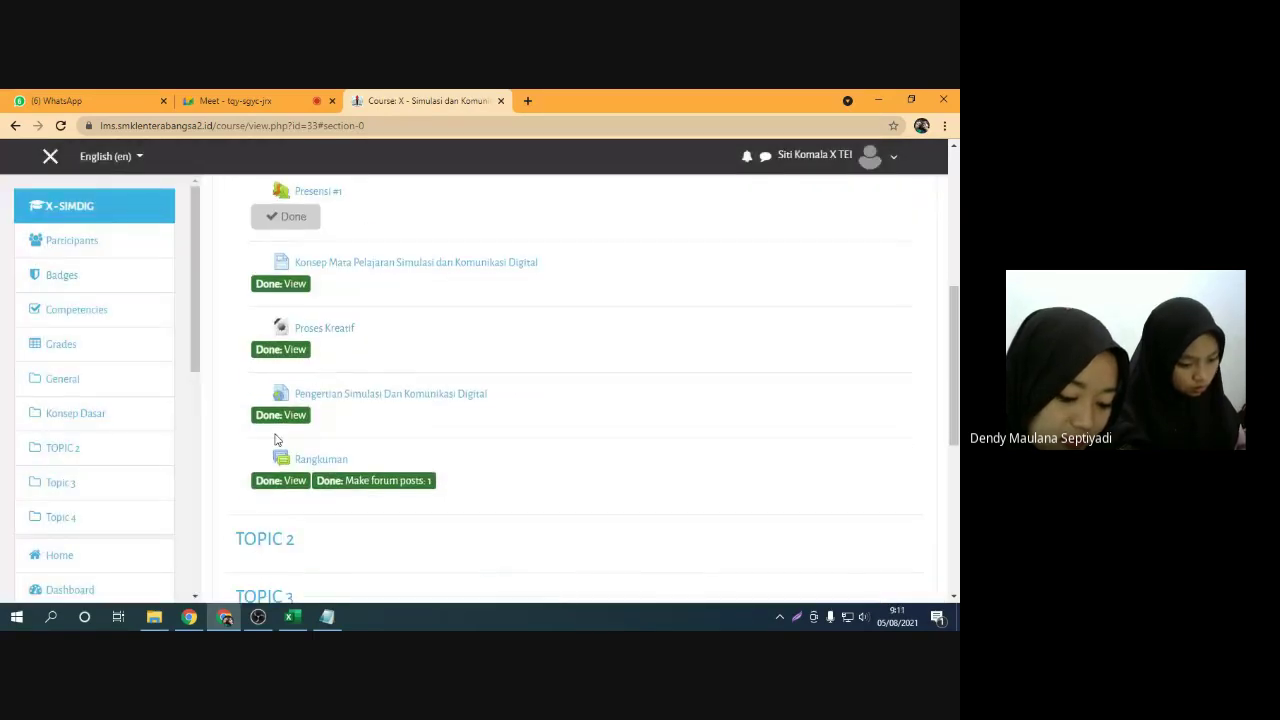
{"action": "scroll", "coordinate": [330, 462], "scroll_direction": "up", "scroll_amount": 1}
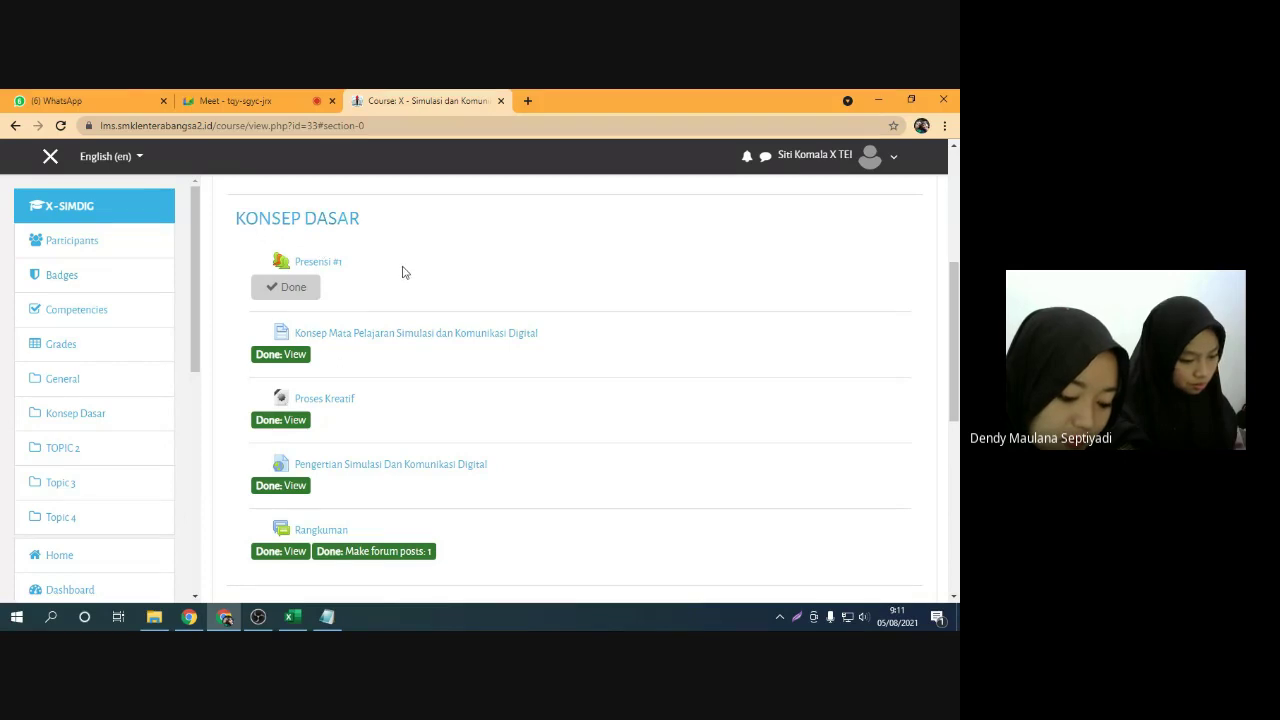
{"action": "left_click", "coordinate": [292, 282]}
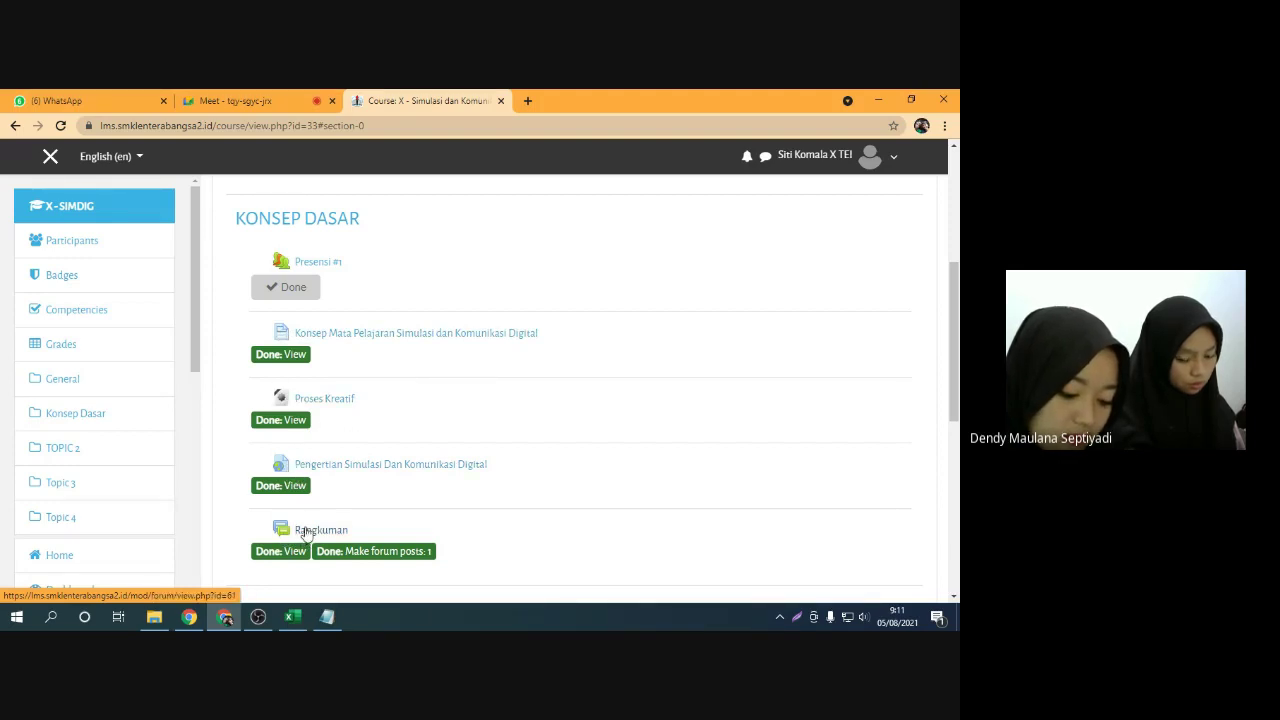
{"action": "scroll", "coordinate": [390, 513], "scroll_direction": "down", "scroll_amount": 1}
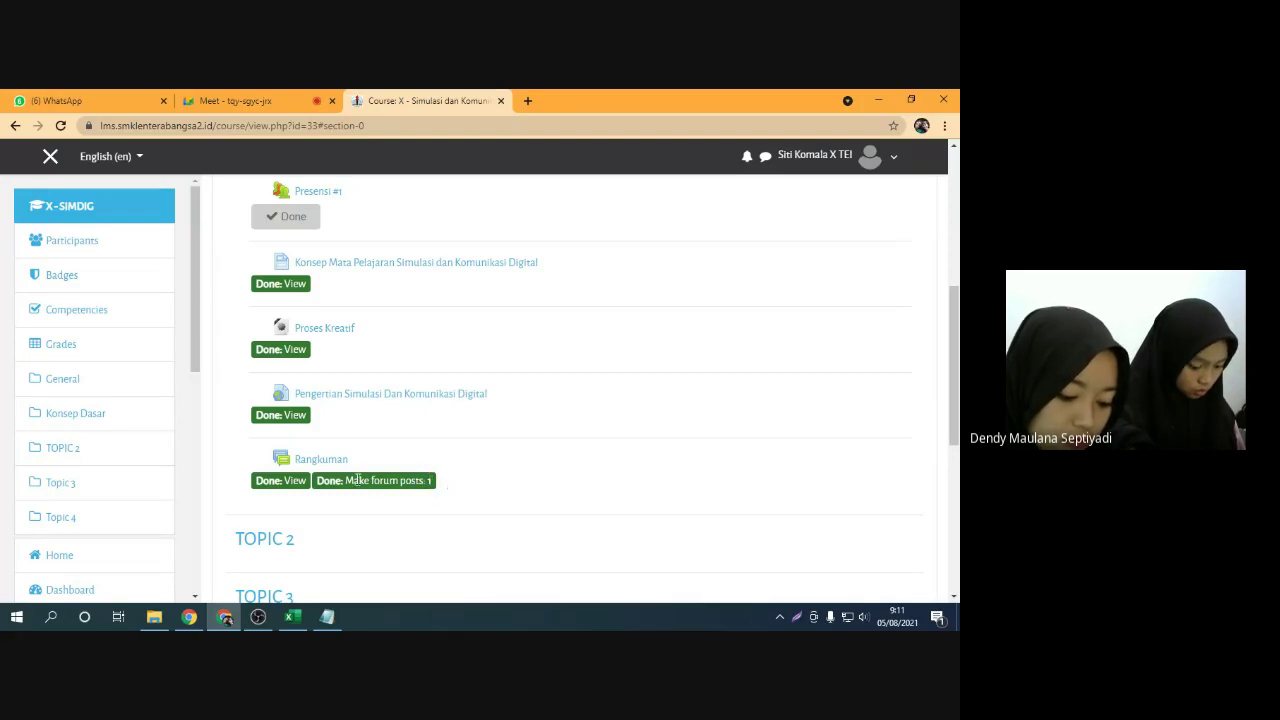
{"action": "scroll", "coordinate": [410, 486], "scroll_direction": "up", "scroll_amount": 1}
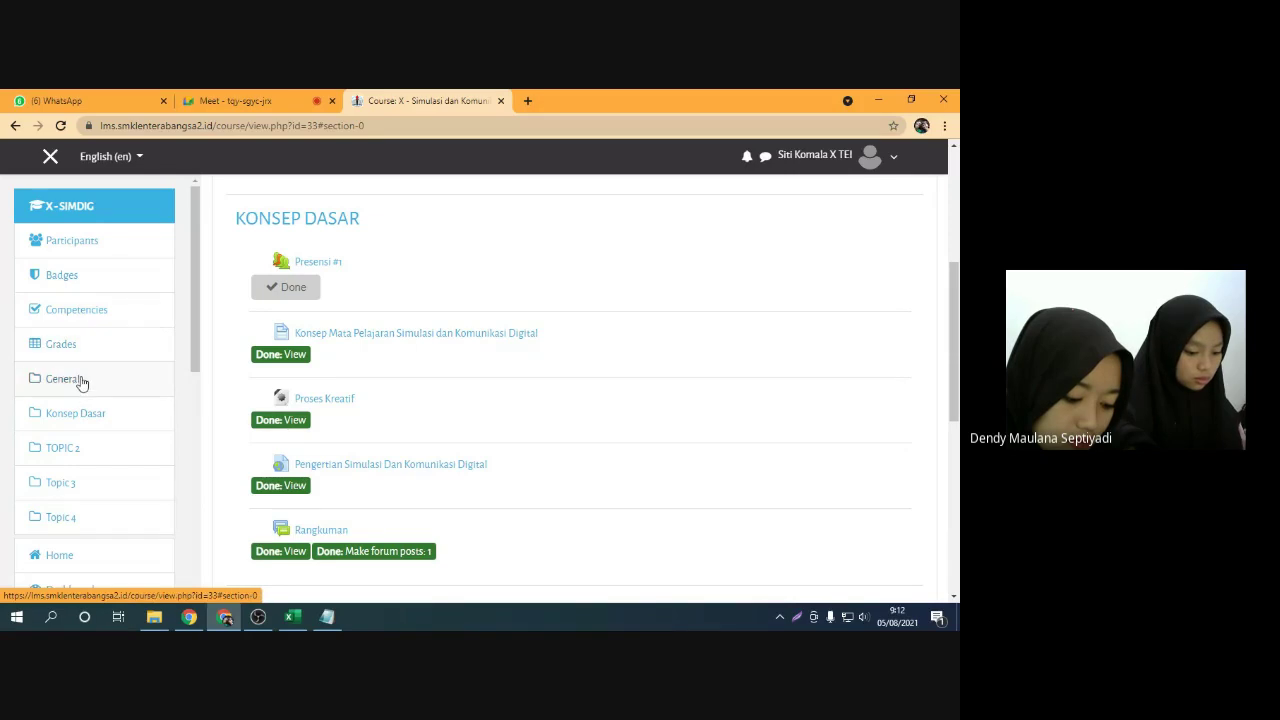
{"action": "scroll", "coordinate": [88, 360], "scroll_direction": "down", "scroll_amount": 3}
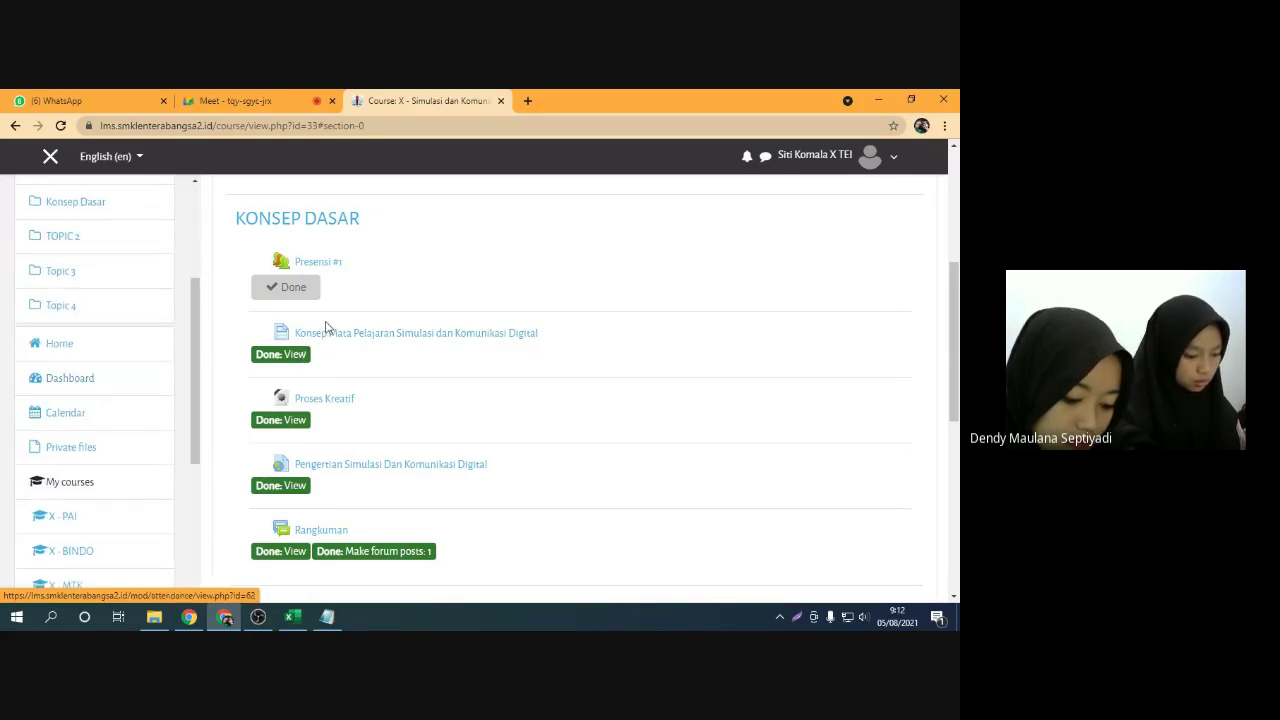
{"action": "scroll", "coordinate": [330, 322], "scroll_direction": "up", "scroll_amount": 2}
{"action": "scroll", "coordinate": [375, 313], "scroll_direction": "down", "scroll_amount": 2}
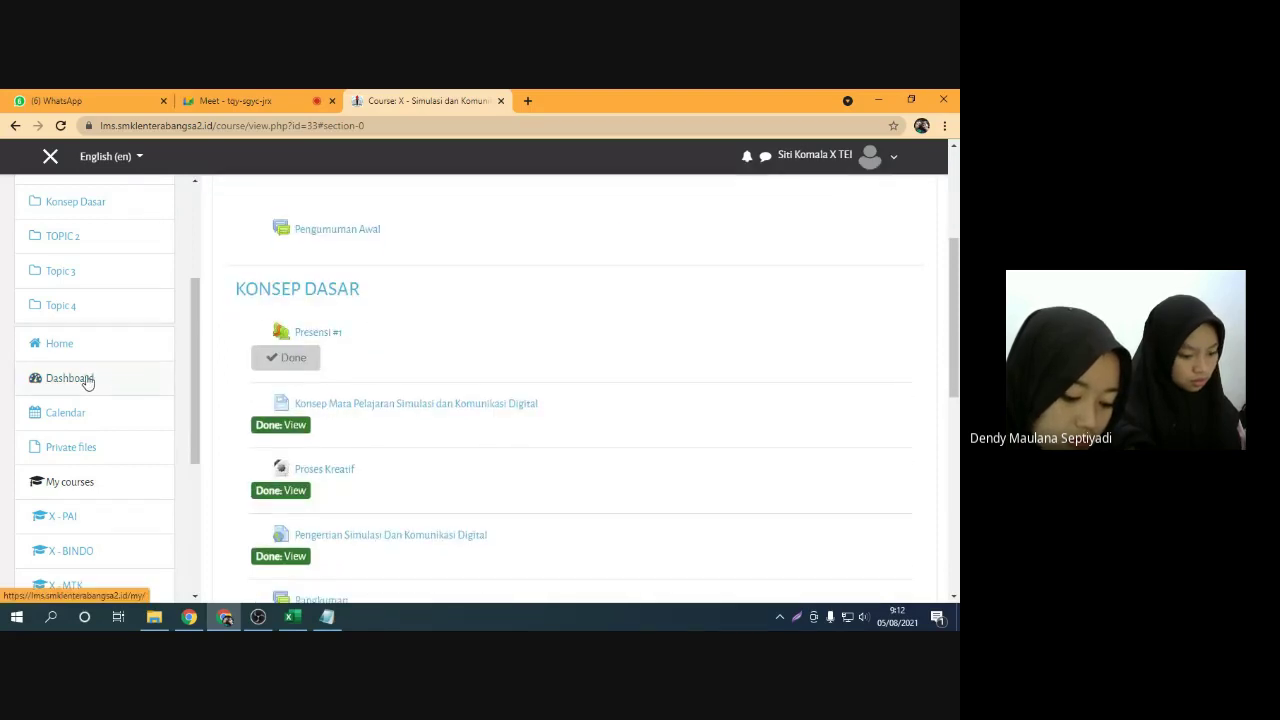
{"action": "scroll", "coordinate": [376, 358], "scroll_direction": "up", "scroll_amount": 2}
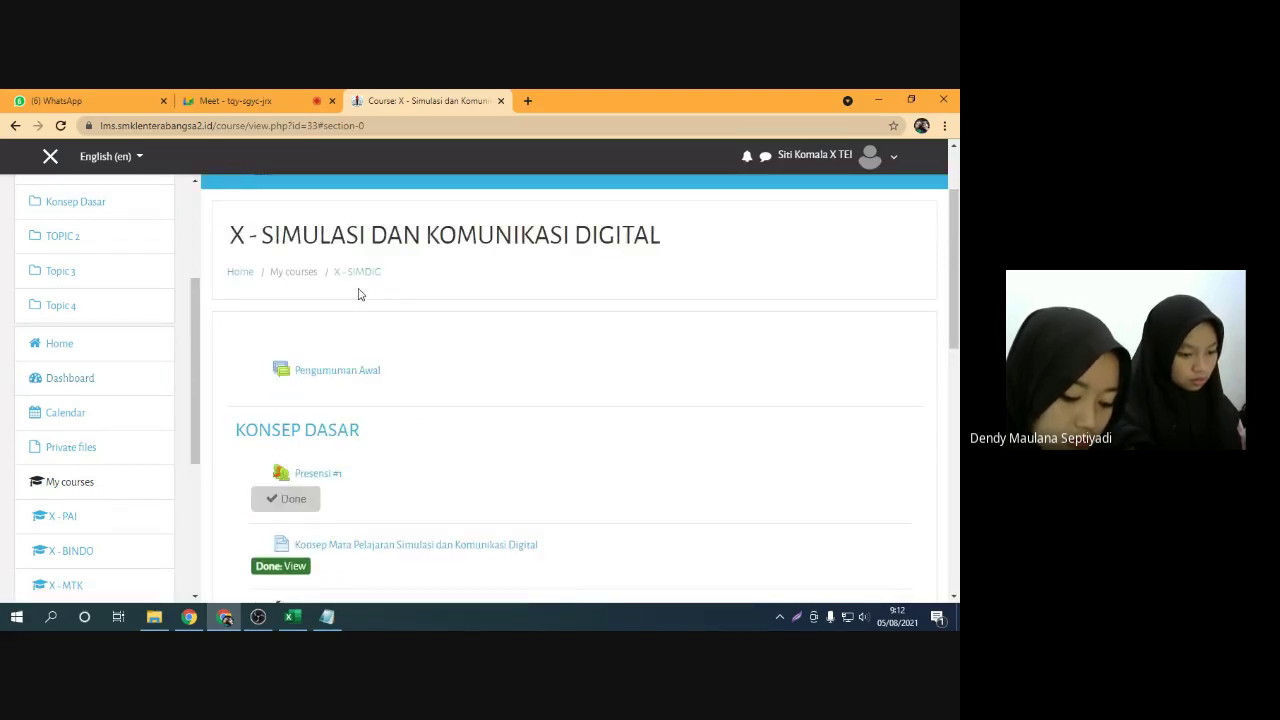
{"action": "scroll", "coordinate": [350, 309], "scroll_direction": "up", "scroll_amount": 1}
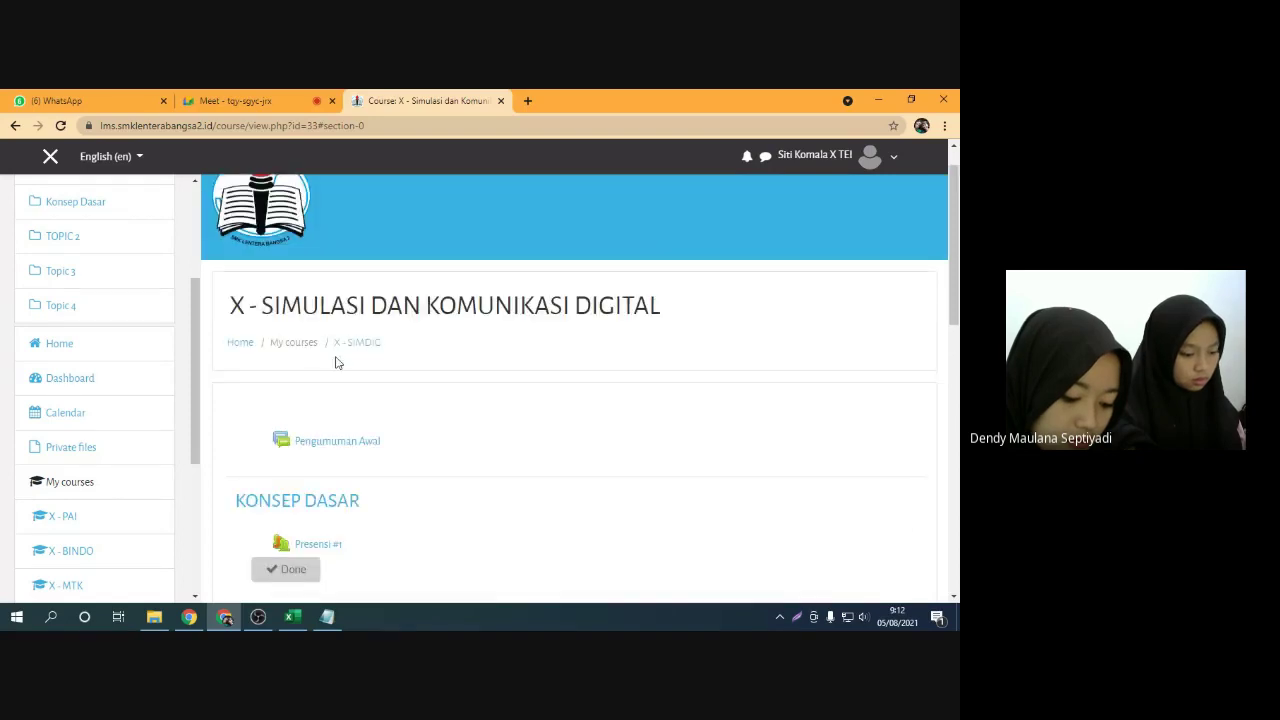
{"action": "scroll", "coordinate": [362, 380], "scroll_direction": "down", "scroll_amount": 1}
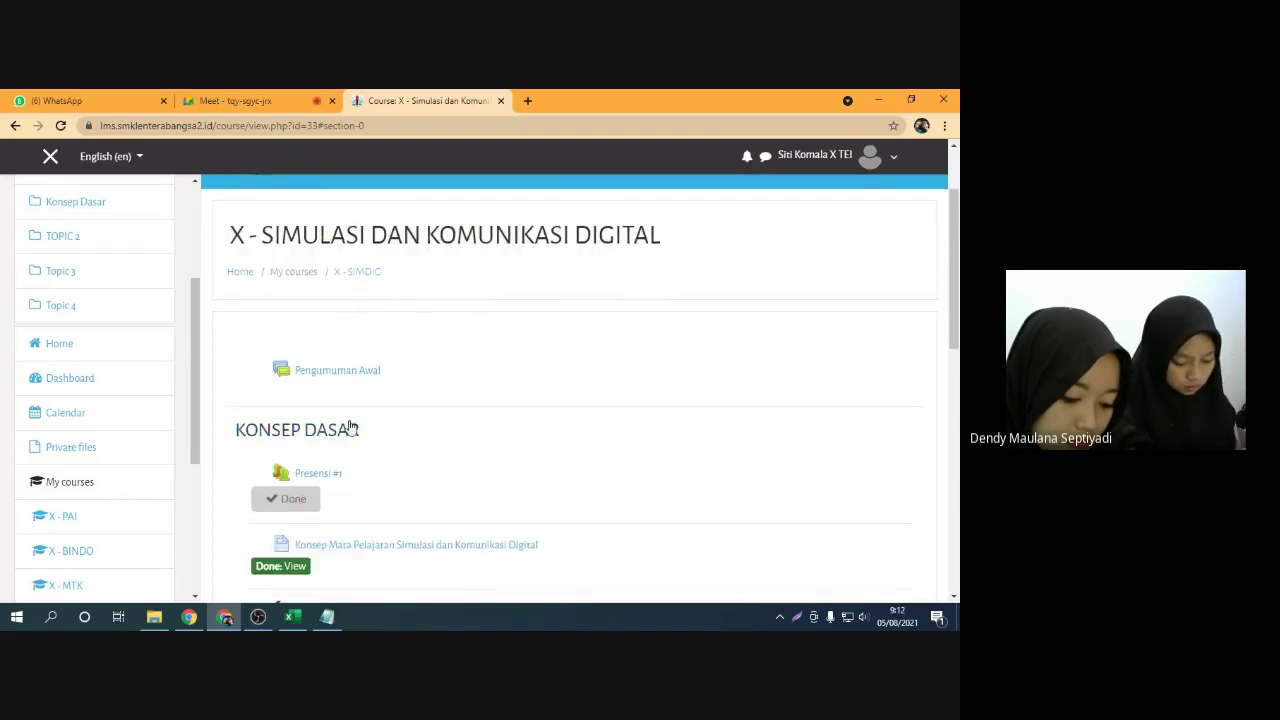
{"action": "scroll", "coordinate": [352, 400], "scroll_direction": "down", "scroll_amount": 1}
{"action": "scroll", "coordinate": [335, 395], "scroll_direction": "up", "scroll_amount": 2}
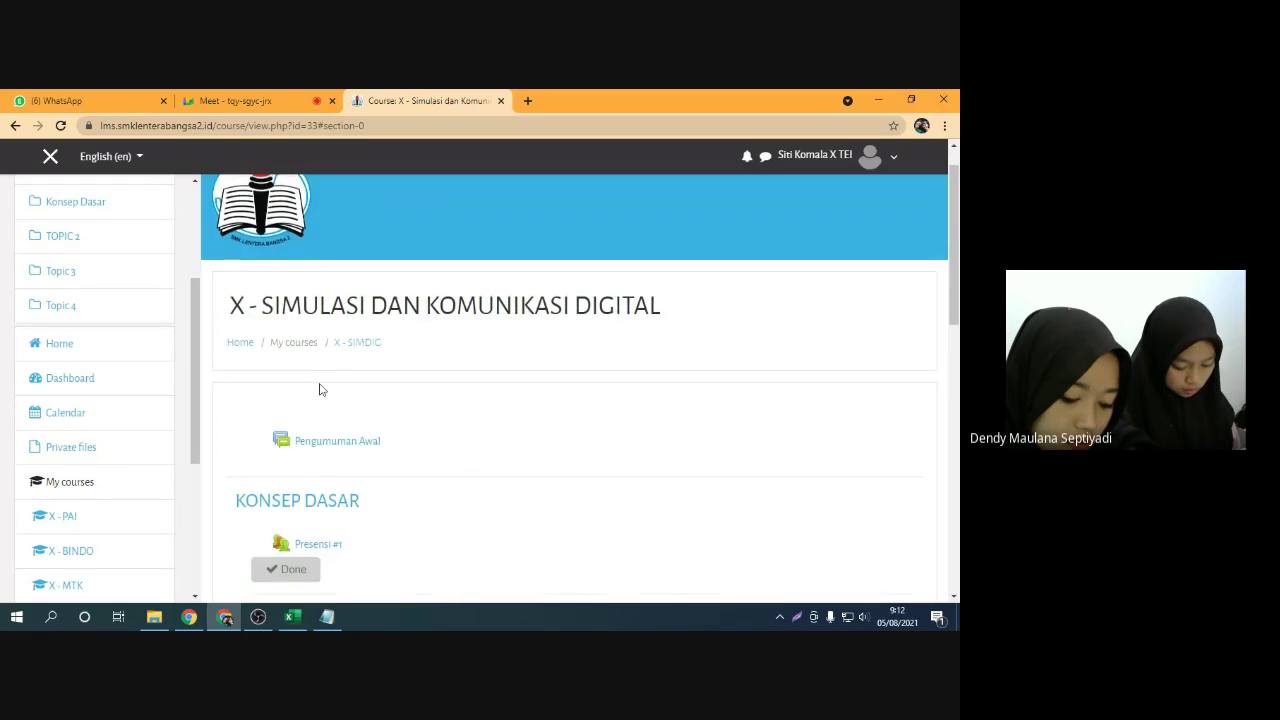
{"action": "scroll", "coordinate": [355, 409], "scroll_direction": "down", "scroll_amount": 1}
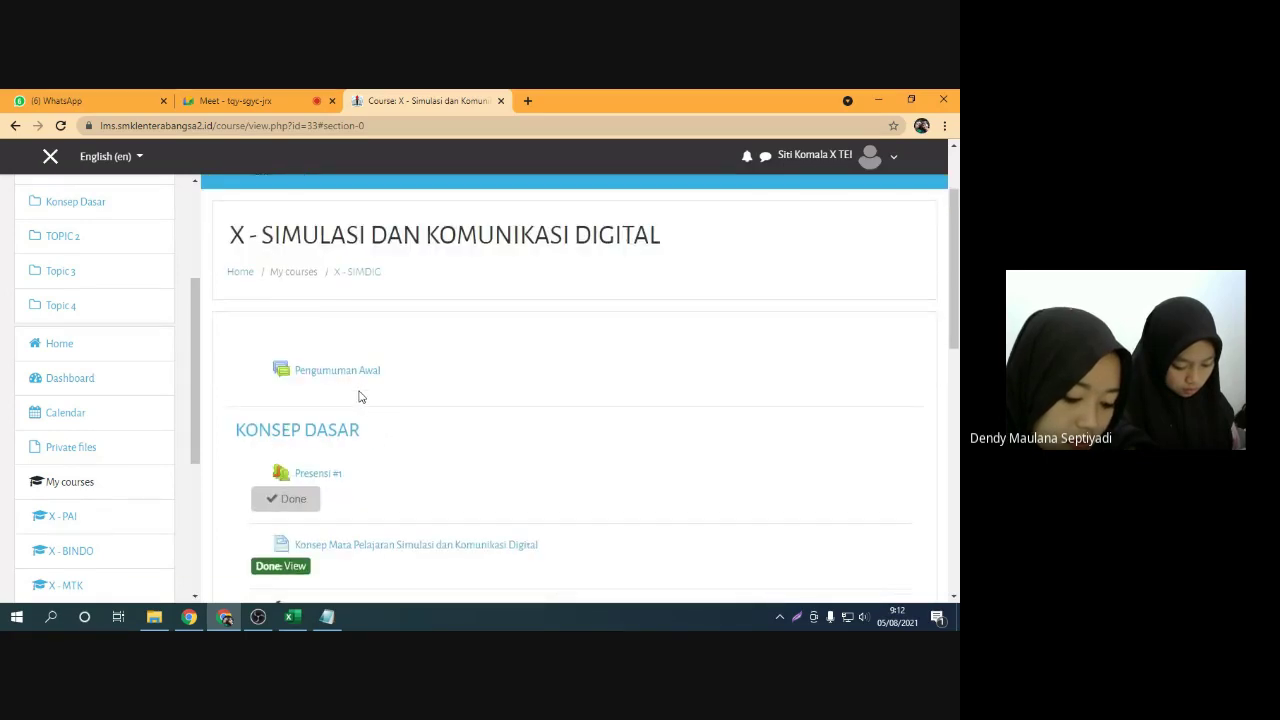
{"action": "scroll", "coordinate": [358, 400], "scroll_direction": "down", "scroll_amount": 1}
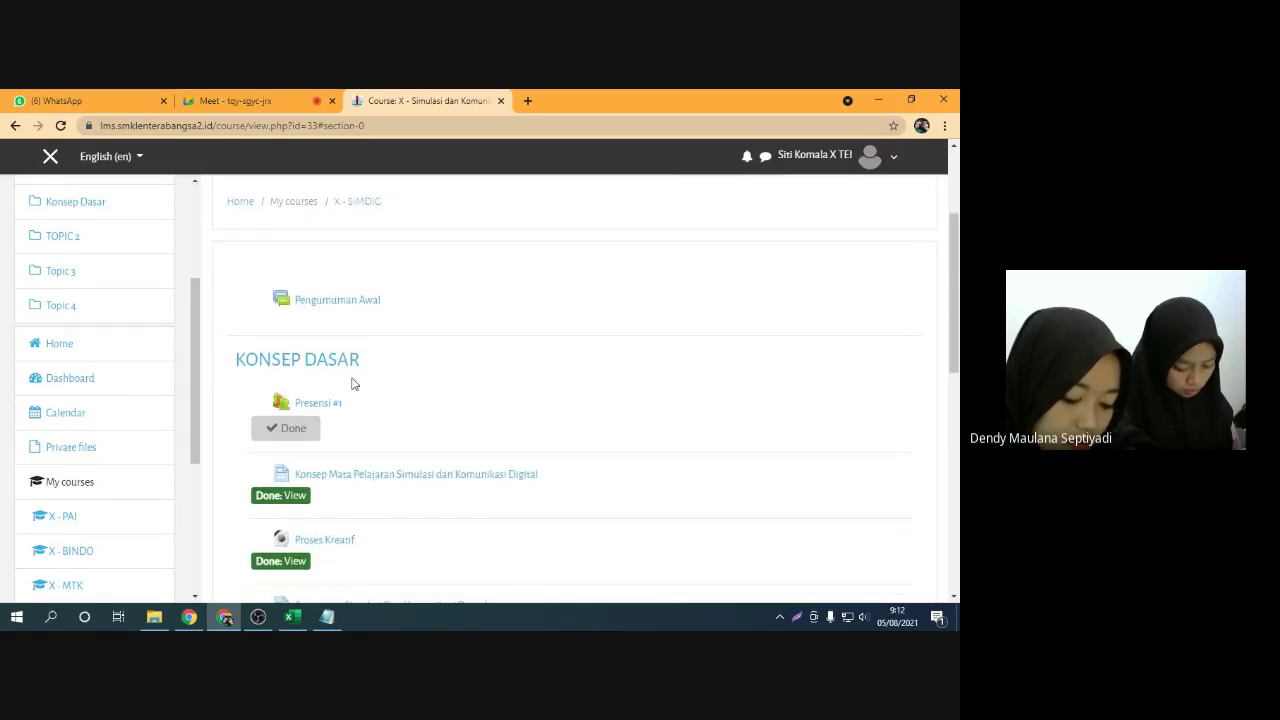
{"action": "scroll", "coordinate": [345, 400], "scroll_direction": "down", "scroll_amount": 2}
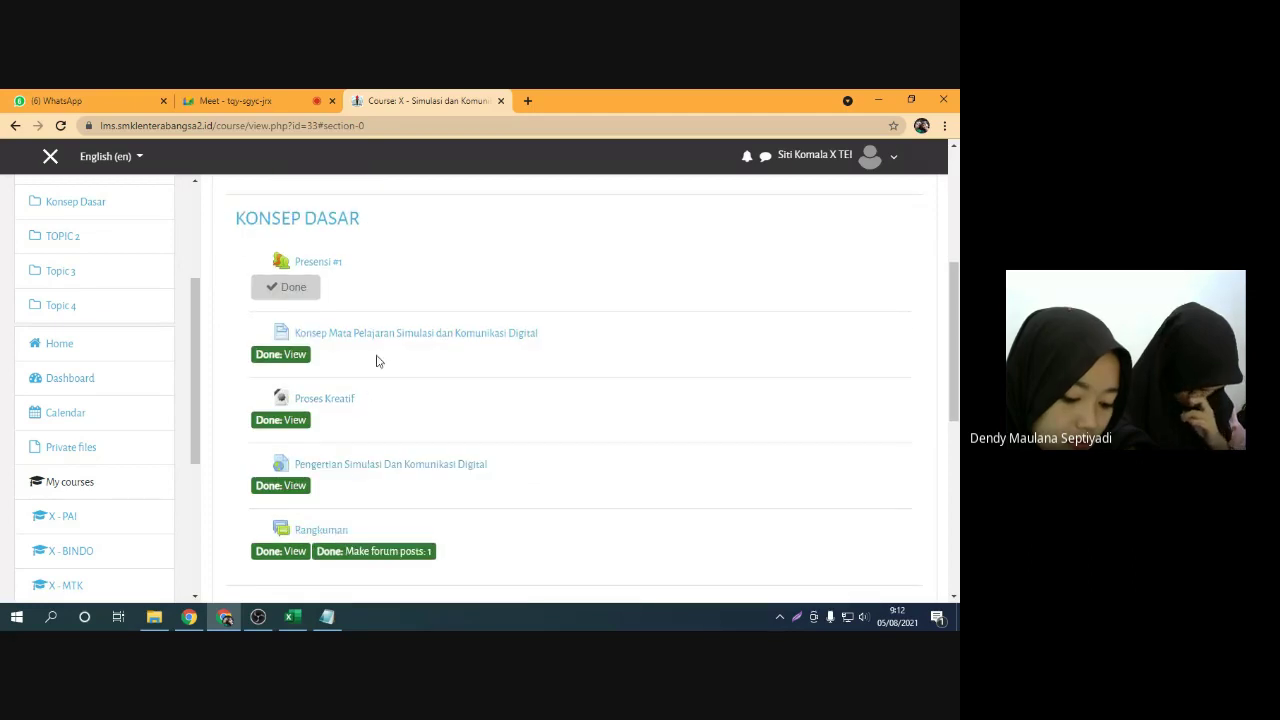
{"action": "scroll", "coordinate": [406, 399], "scroll_direction": "up", "scroll_amount": 3}
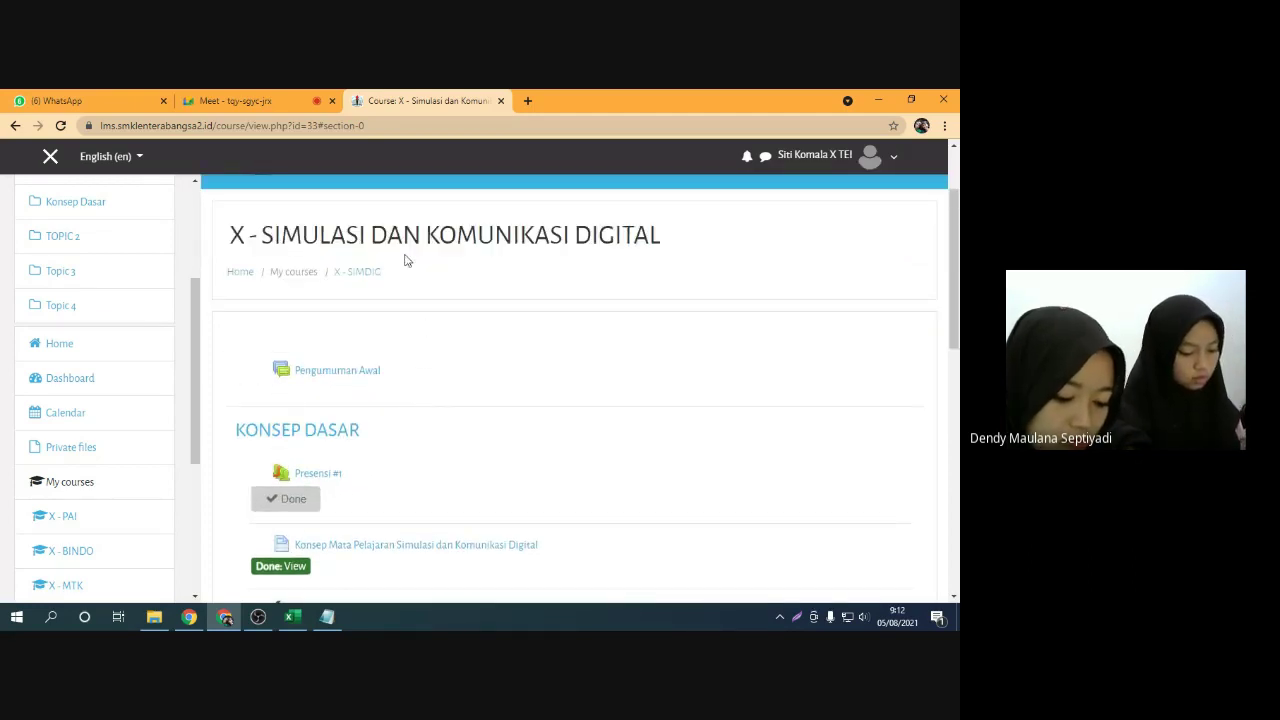
{"action": "scroll", "coordinate": [461, 360], "scroll_direction": "down", "scroll_amount": 2}
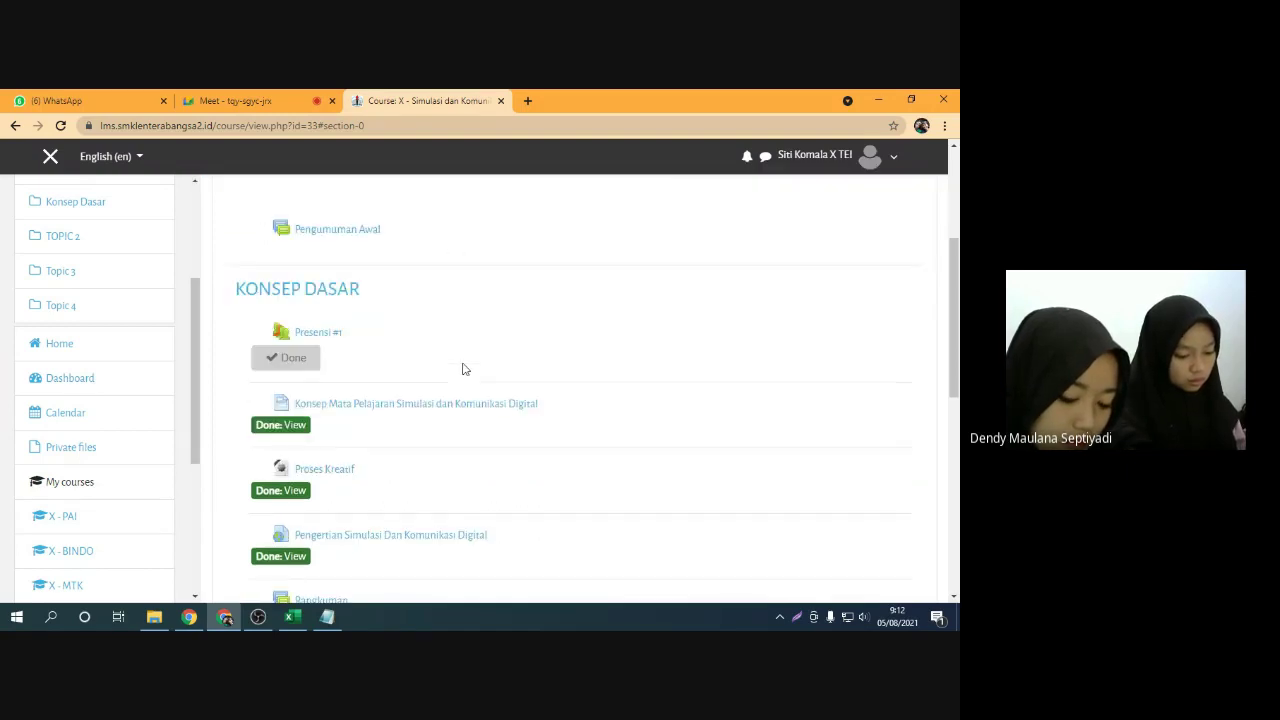
{"action": "scroll", "coordinate": [423, 354], "scroll_direction": "down", "scroll_amount": 1}
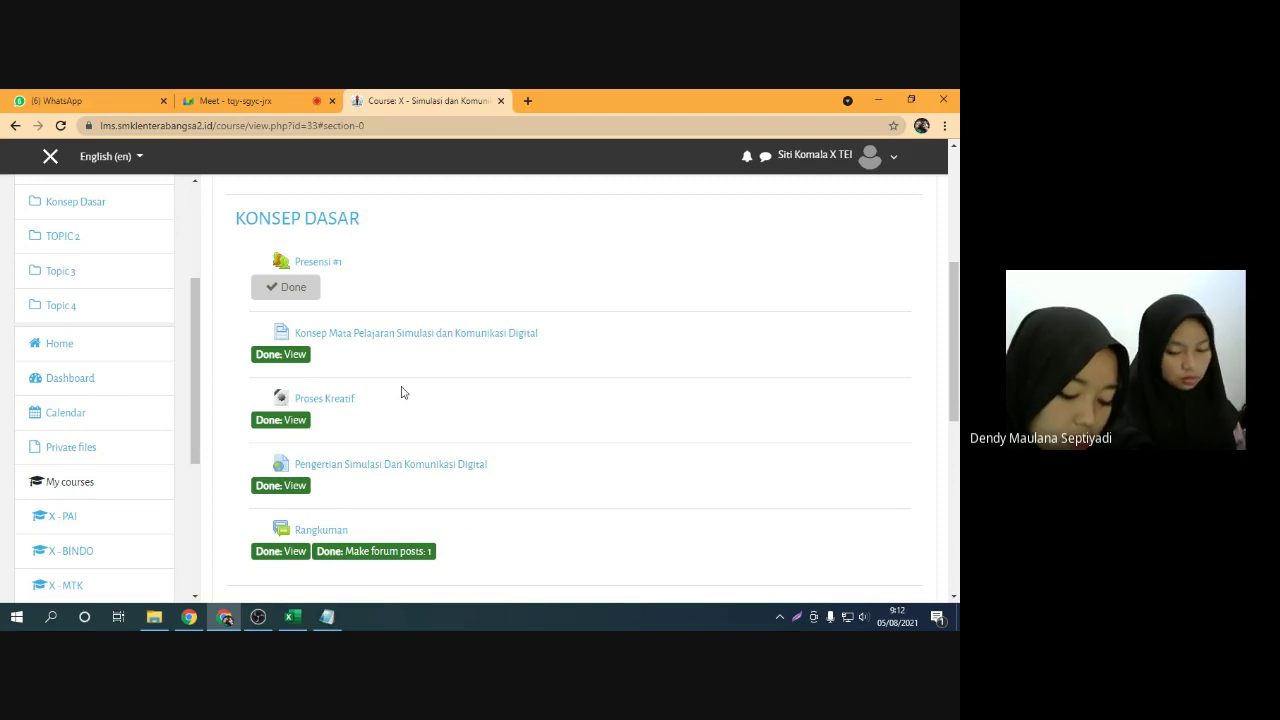
{"action": "scroll", "coordinate": [392, 393], "scroll_direction": "up", "scroll_amount": 3}
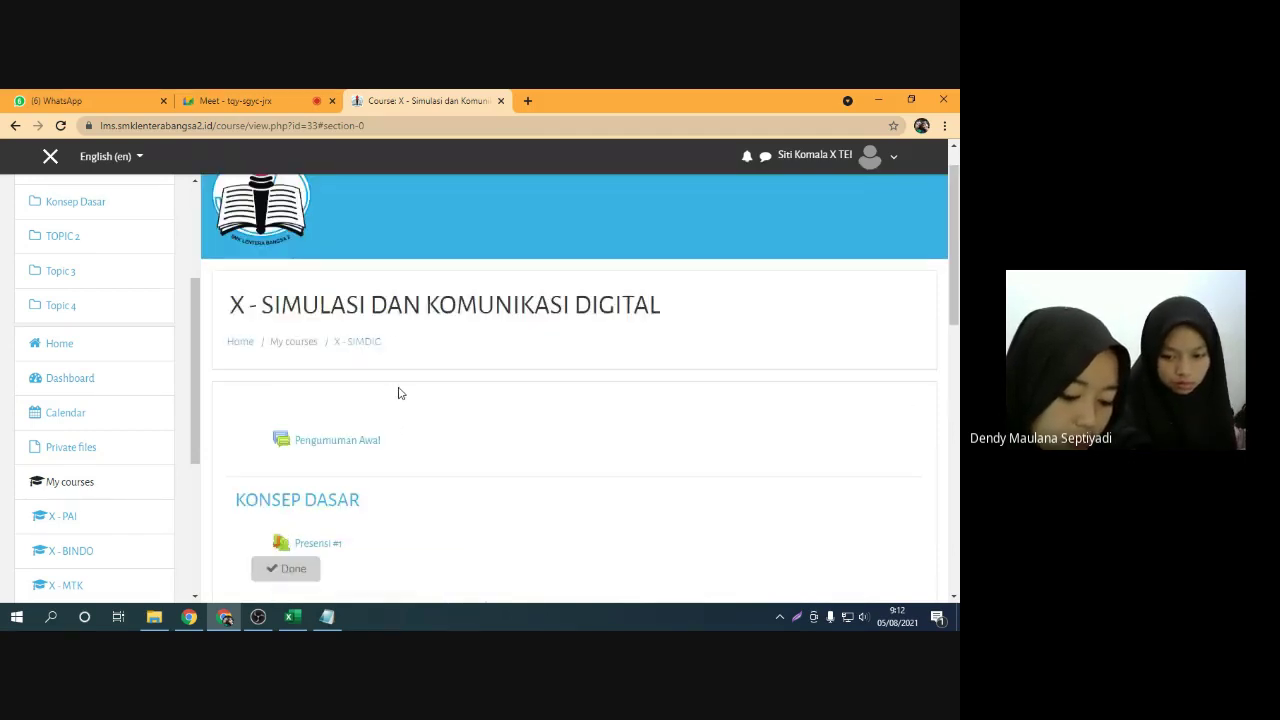
{"action": "scroll", "coordinate": [508, 411], "scroll_direction": "down", "scroll_amount": 4}
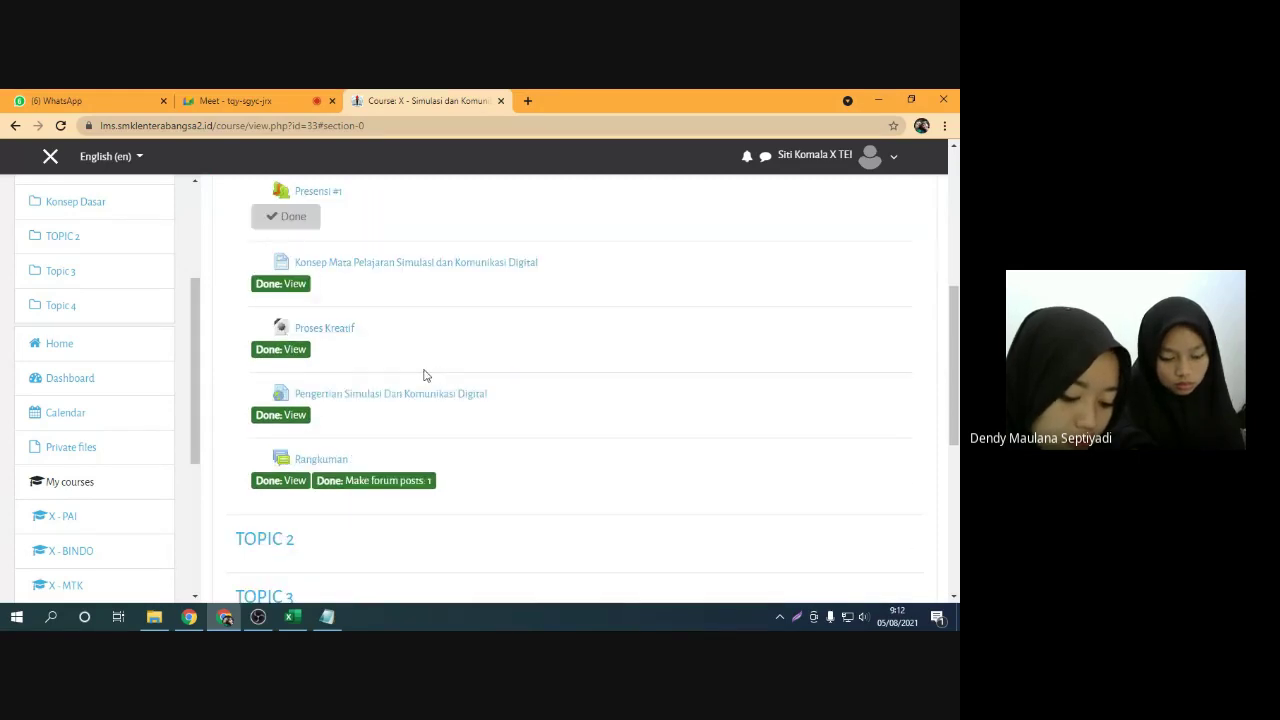
{"action": "scroll", "coordinate": [425, 374], "scroll_direction": "up", "scroll_amount": 2}
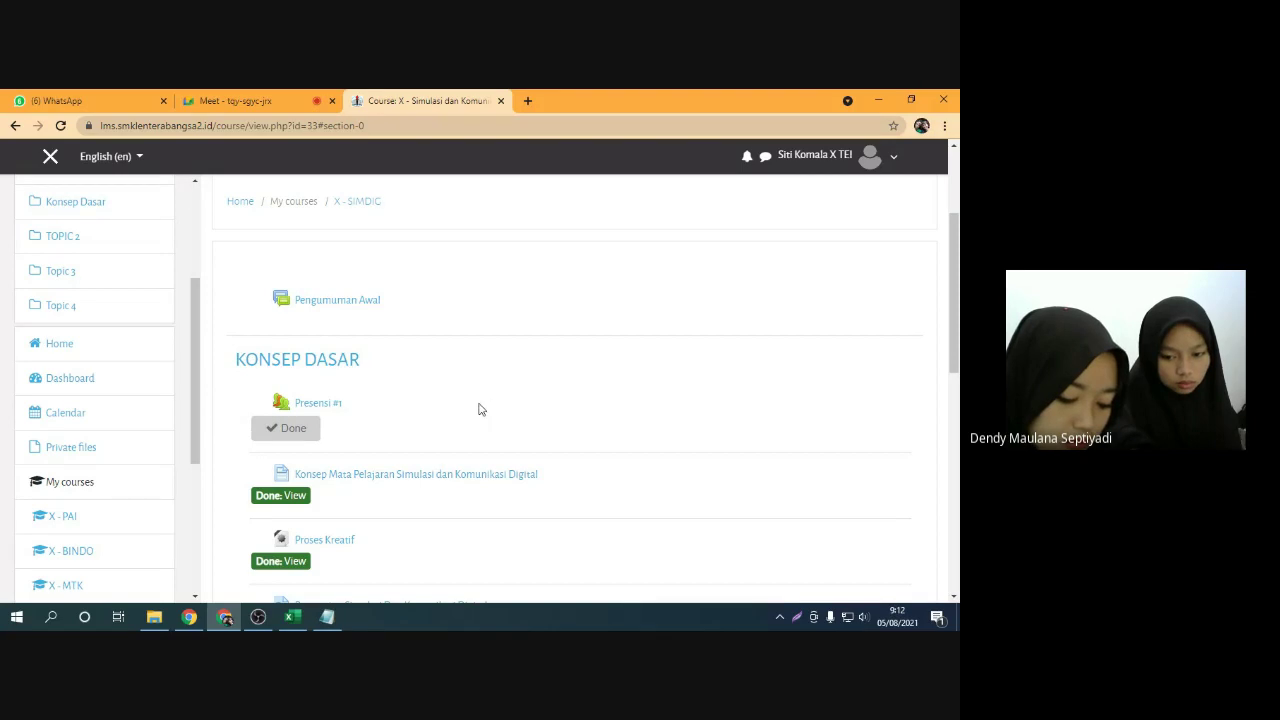
Go to the Dashboard and look through the course cards
{"action": "left_click", "coordinate": [80, 382]}
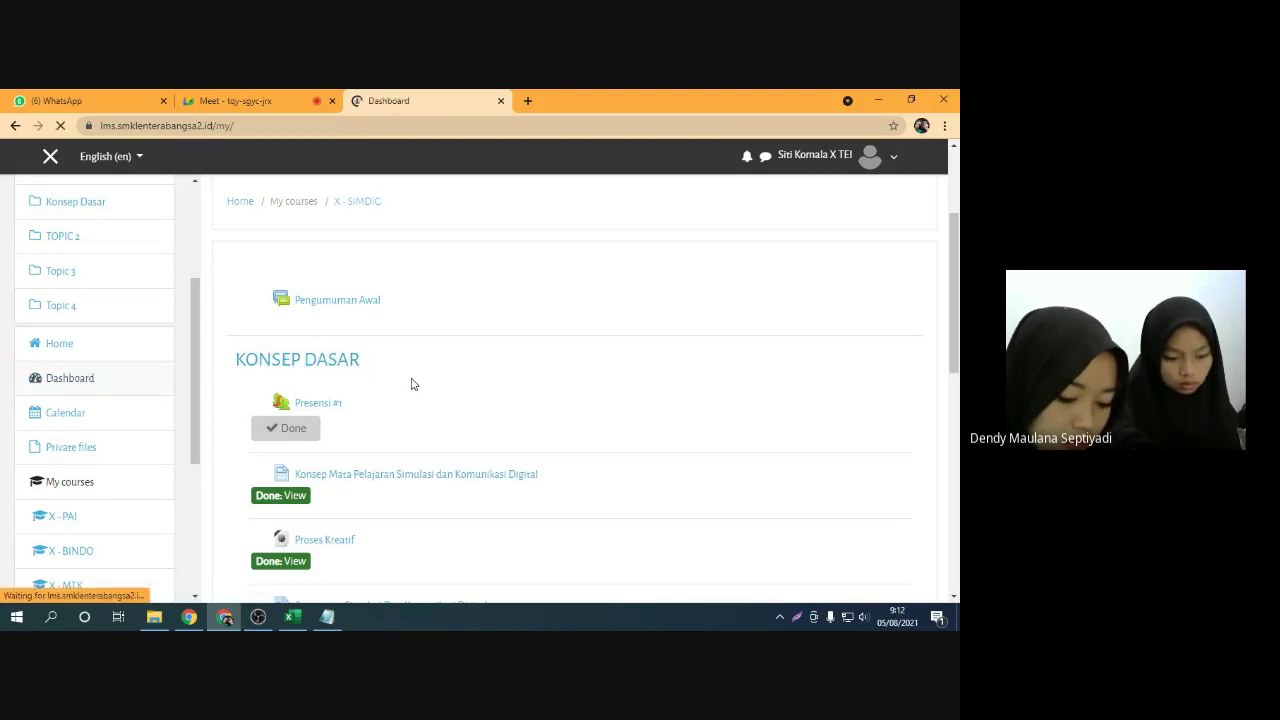
{"action": "scroll", "coordinate": [421, 406], "scroll_direction": "down", "scroll_amount": 10}
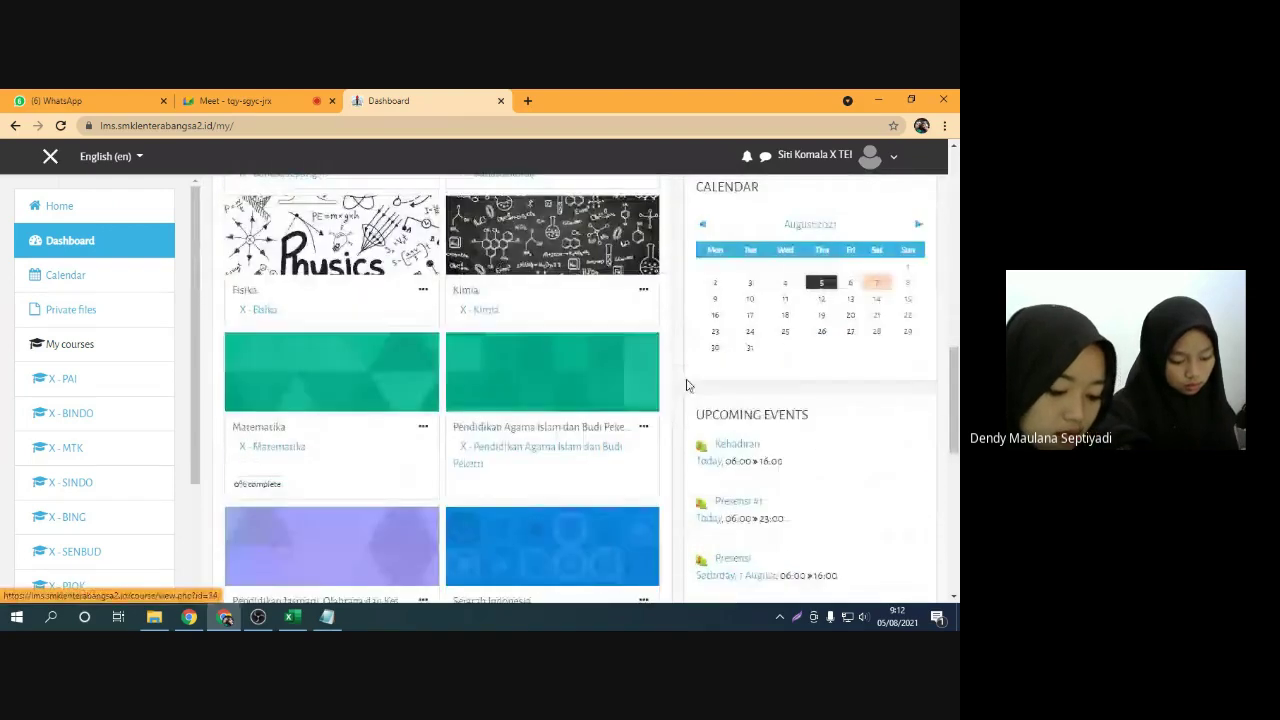
{"action": "scroll", "coordinate": [732, 452], "scroll_direction": "down", "scroll_amount": 1}
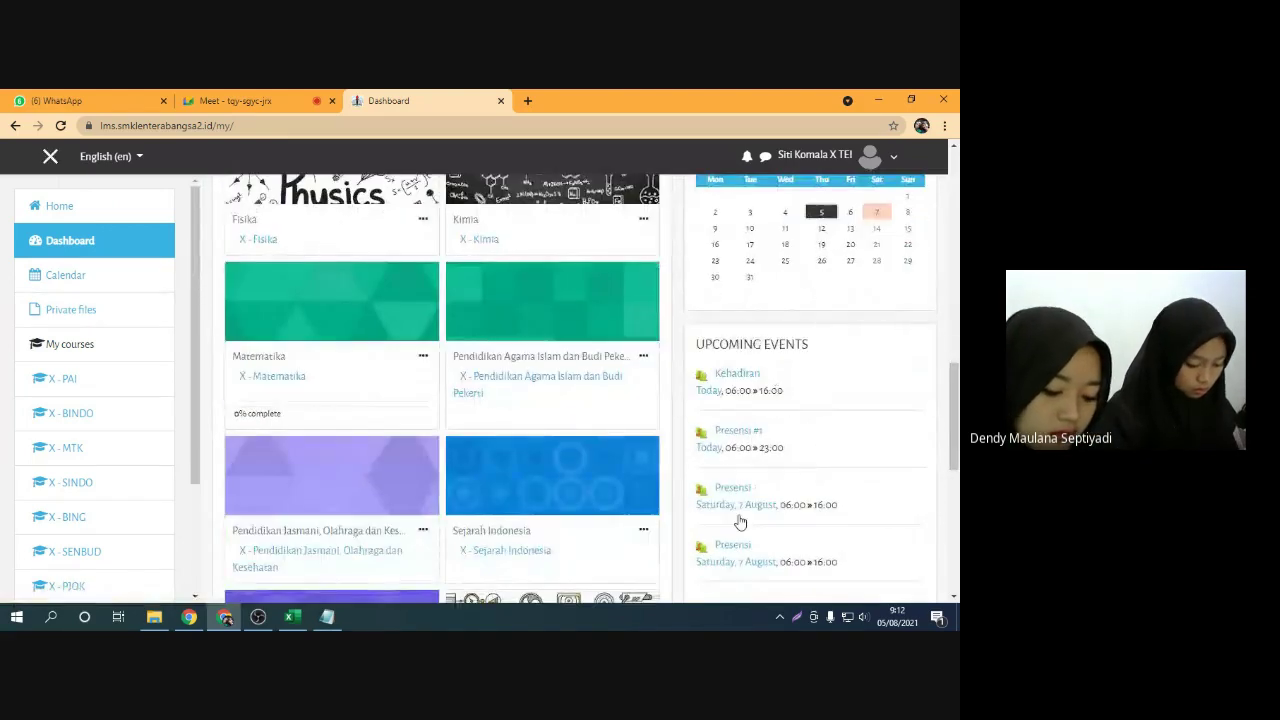
{"action": "scroll", "coordinate": [286, 420], "scroll_direction": "up", "scroll_amount": 3}
{"action": "scroll", "coordinate": [349, 391], "scroll_direction": "up", "scroll_amount": 2}
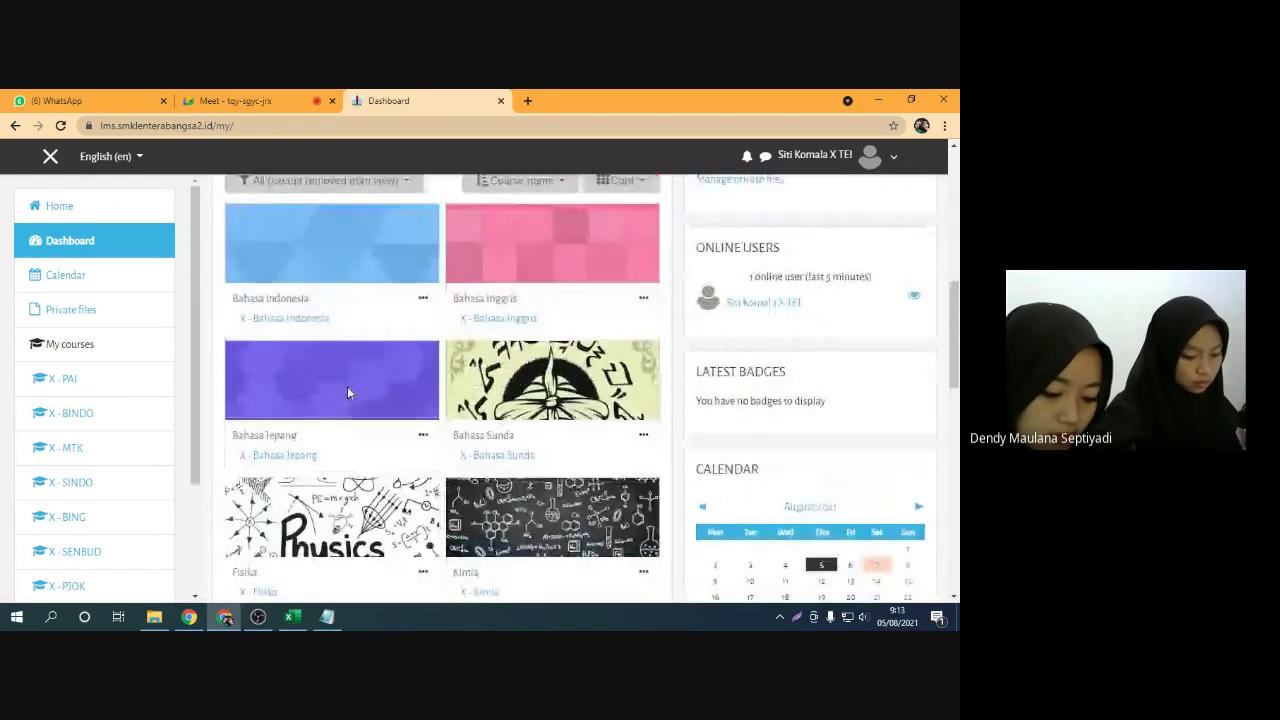
{"action": "scroll", "coordinate": [423, 371], "scroll_direction": "up", "scroll_amount": 2}
{"action": "scroll", "coordinate": [349, 329], "scroll_direction": "down", "scroll_amount": 2}
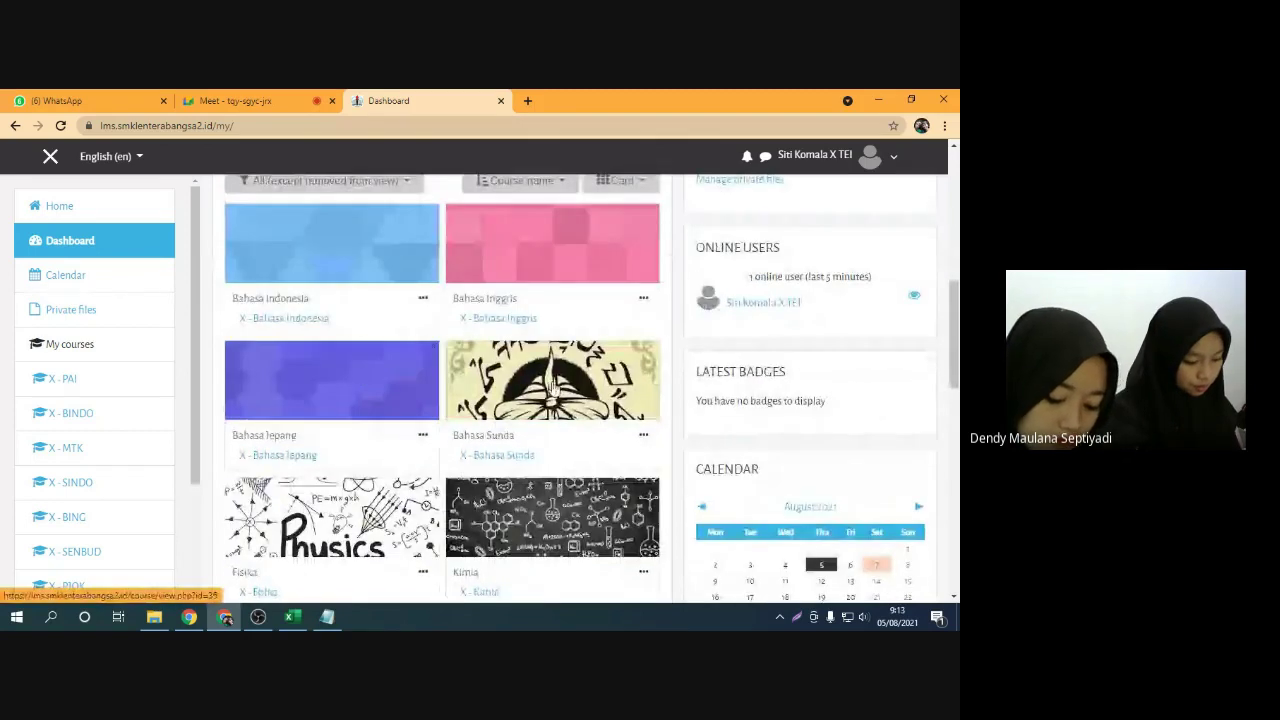
{"action": "scroll", "coordinate": [541, 396], "scroll_direction": "down", "scroll_amount": 2}
{"action": "scroll", "coordinate": [541, 396], "scroll_direction": "down", "scroll_amount": 5}
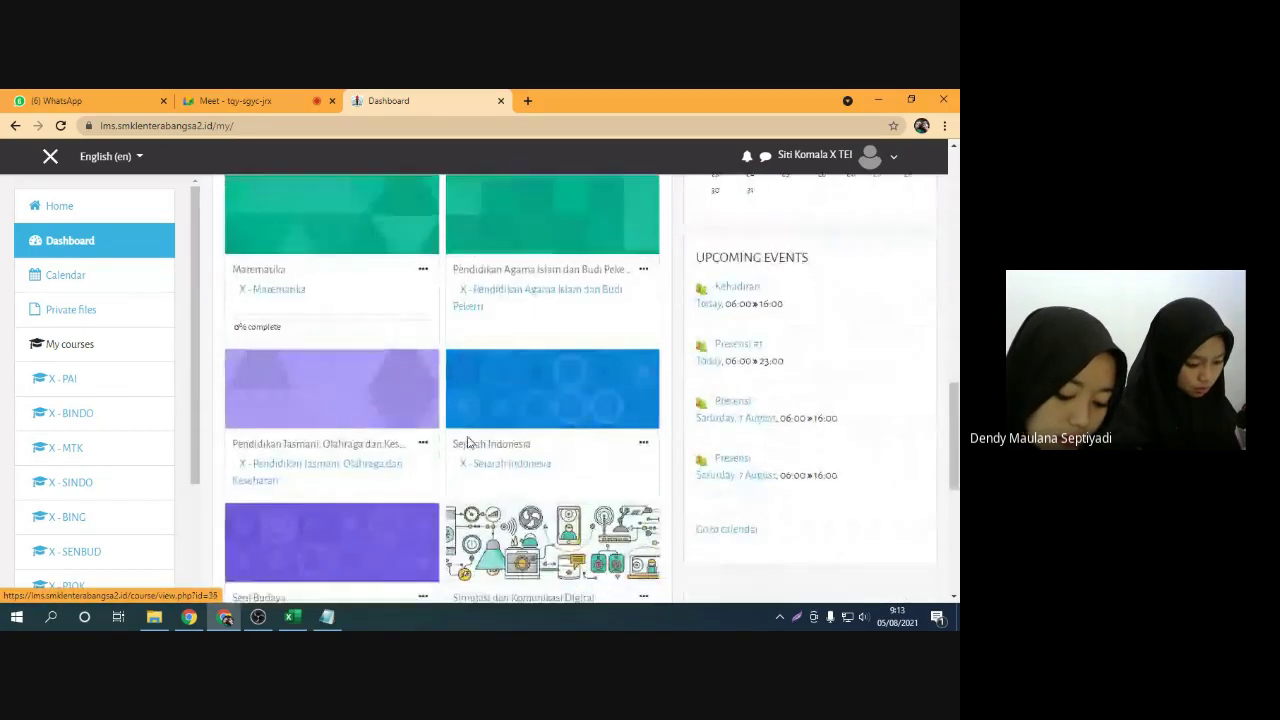
Admit the waiting guest in Meet, then open the Simulasi dan Komunikasi Digital course
{"action": "left_click", "coordinate": [235, 100]}
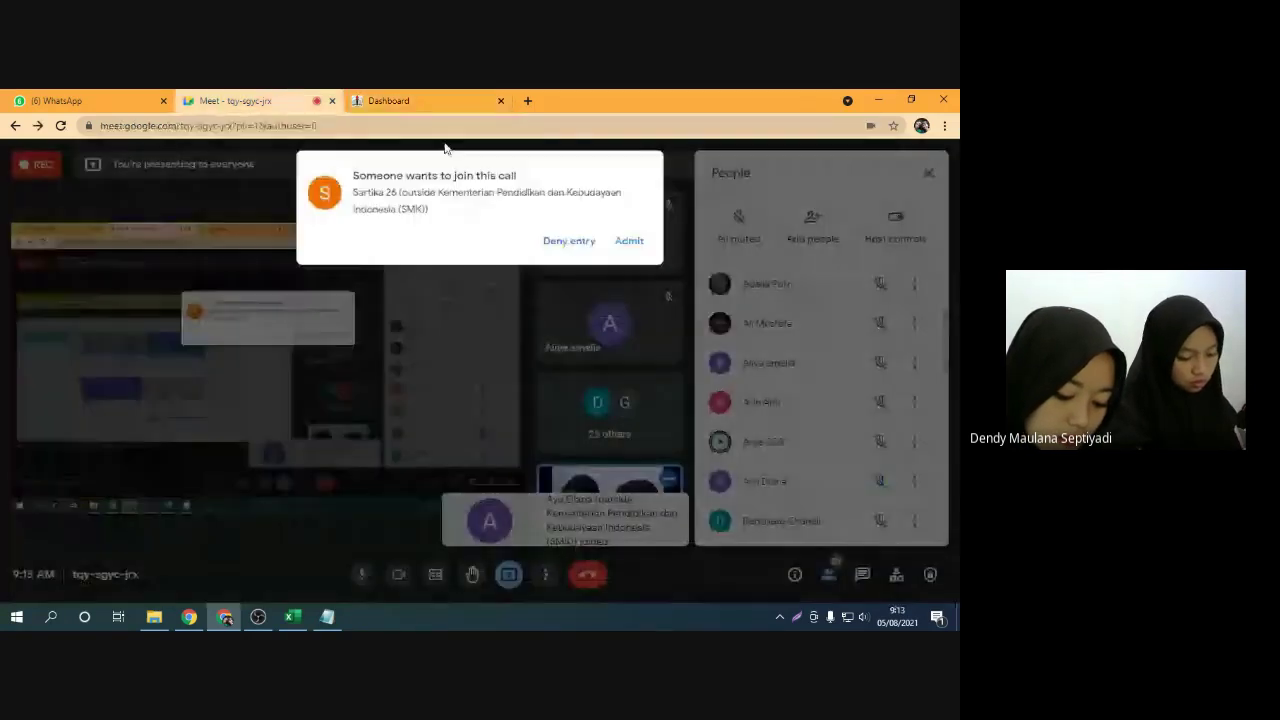
{"action": "left_click", "coordinate": [629, 241]}
{"action": "left_click", "coordinate": [390, 100]}
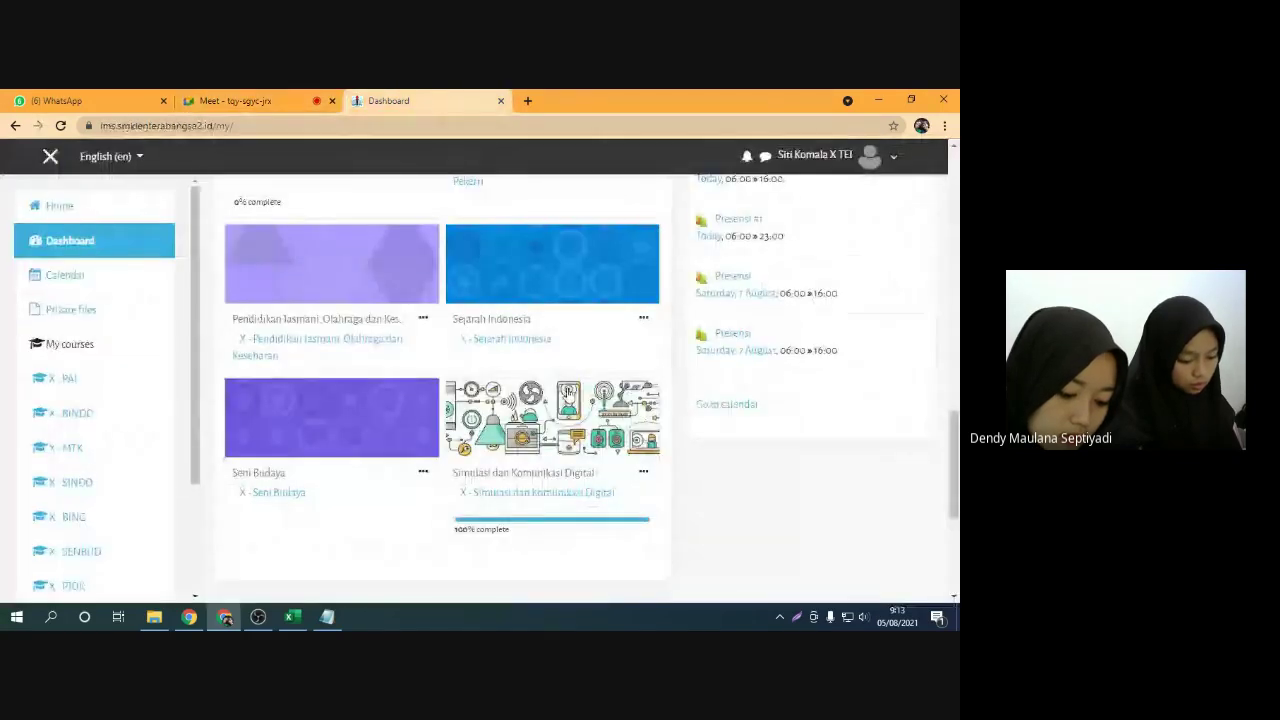
{"action": "scroll", "coordinate": [505, 416], "scroll_direction": "down", "scroll_amount": 2}
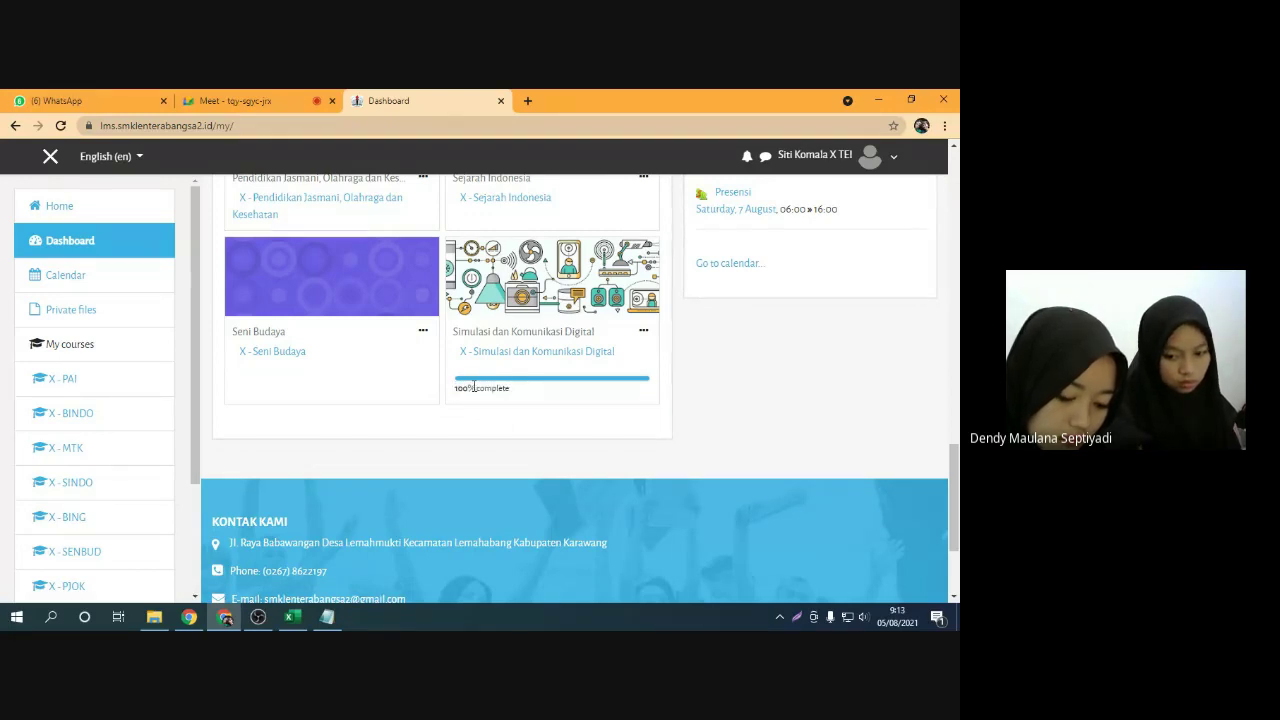
{"action": "left_click", "coordinate": [535, 352]}
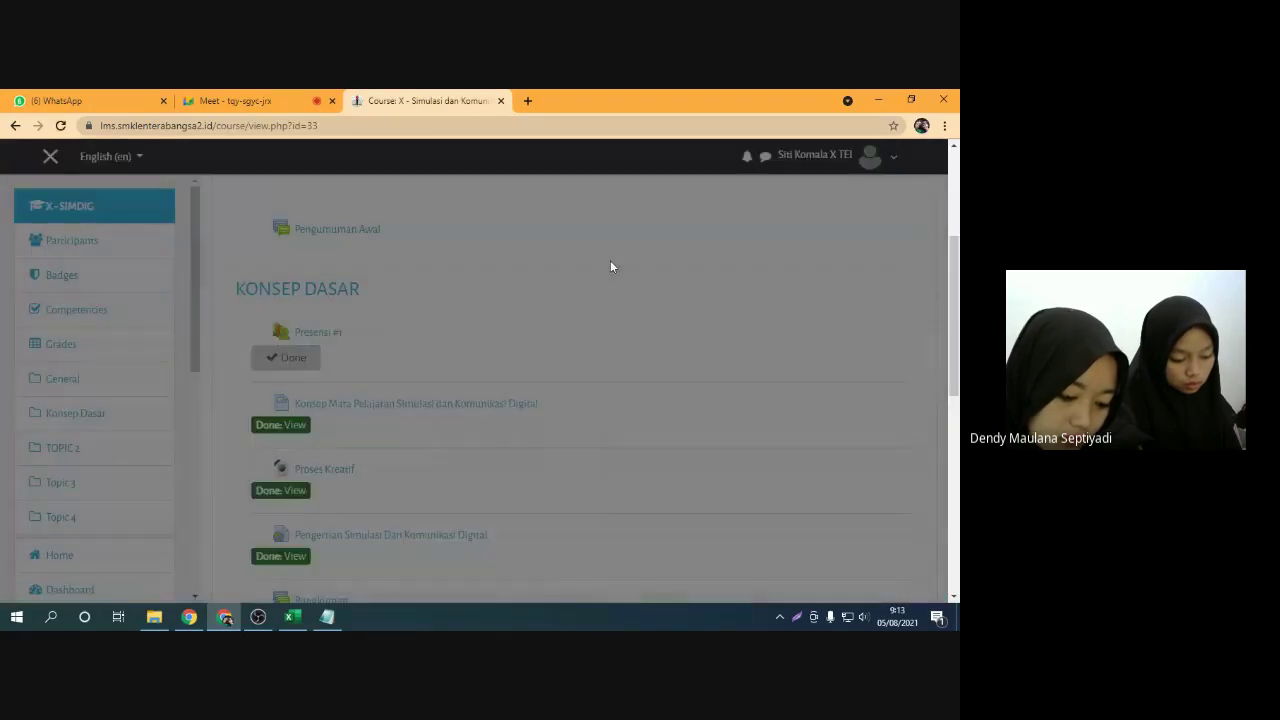
Reopen X - Simulasi dan Komunikasi Digital from the dashboard and dismiss its tour
{"action": "scroll", "coordinate": [300, 395], "scroll_direction": "down", "scroll_amount": 4}
{"action": "scroll", "coordinate": [330, 380], "scroll_direction": "up", "scroll_amount": 3}
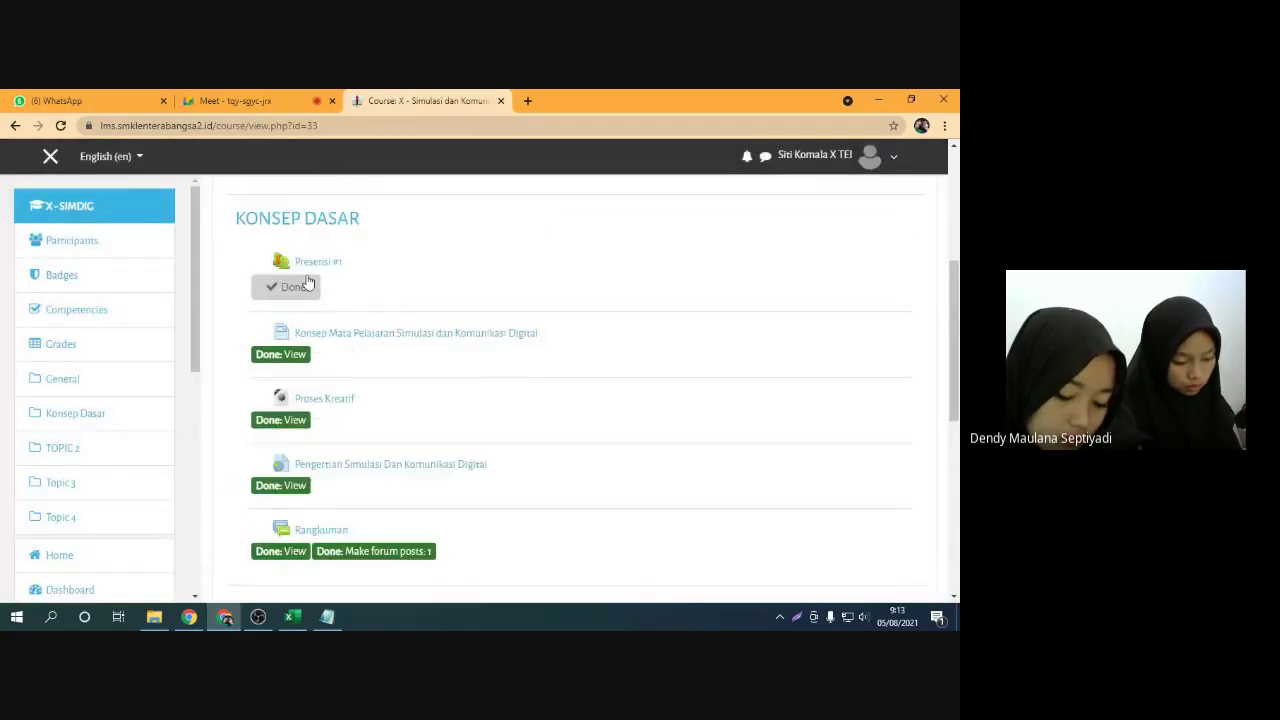
{"action": "left_click", "coordinate": [13, 126]}
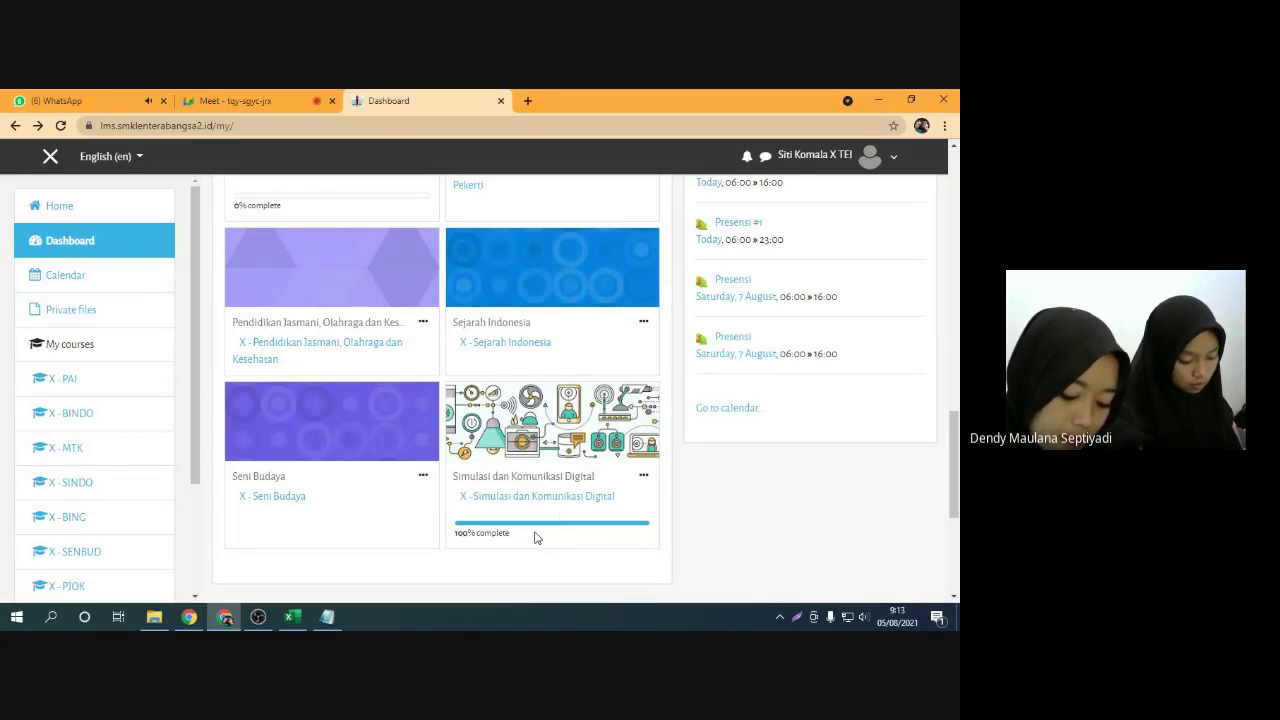
{"action": "left_click", "coordinate": [538, 497]}
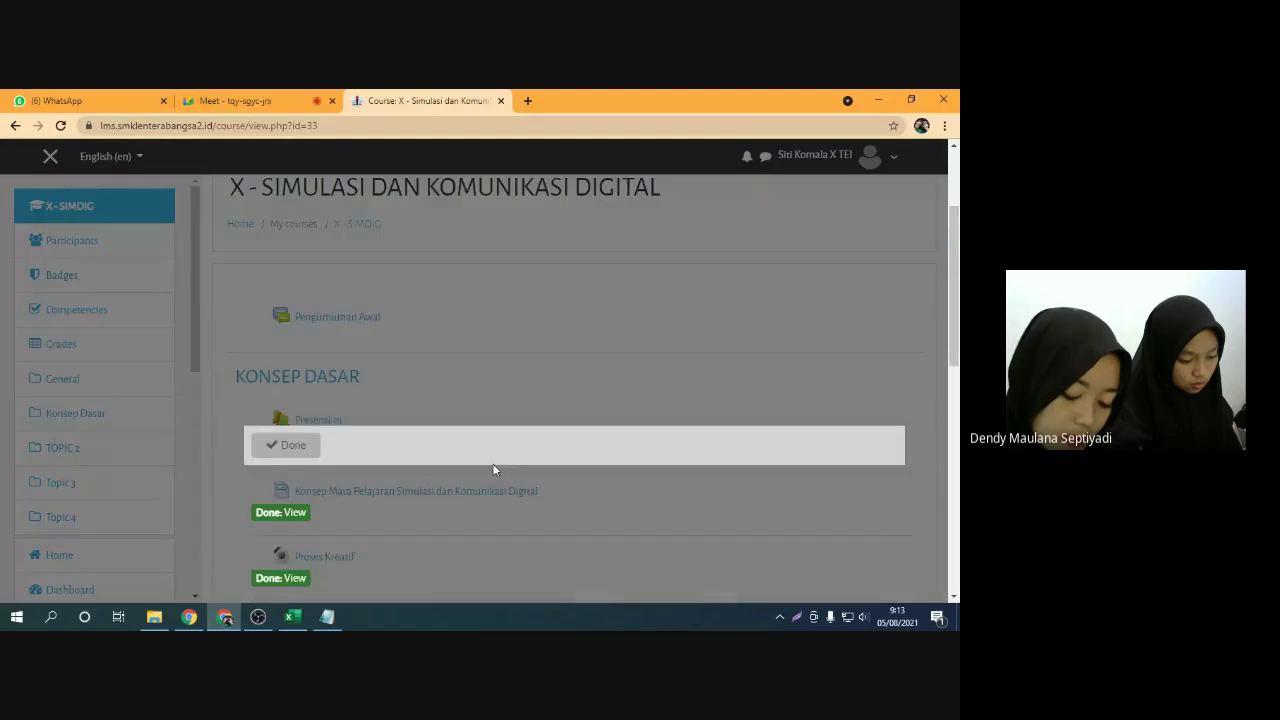
{"action": "left_click", "coordinate": [431, 329]}
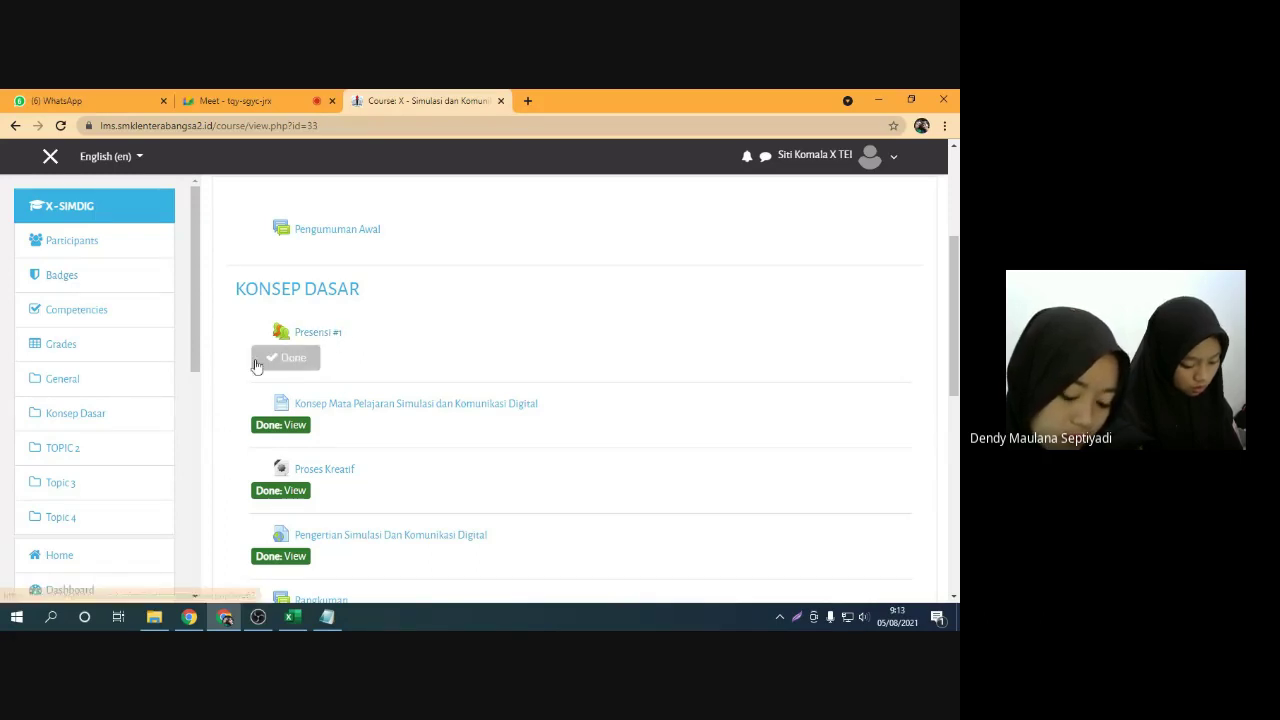
Admit another waiting guest in Meet and return to the course page
{"action": "left_click", "coordinate": [235, 100]}
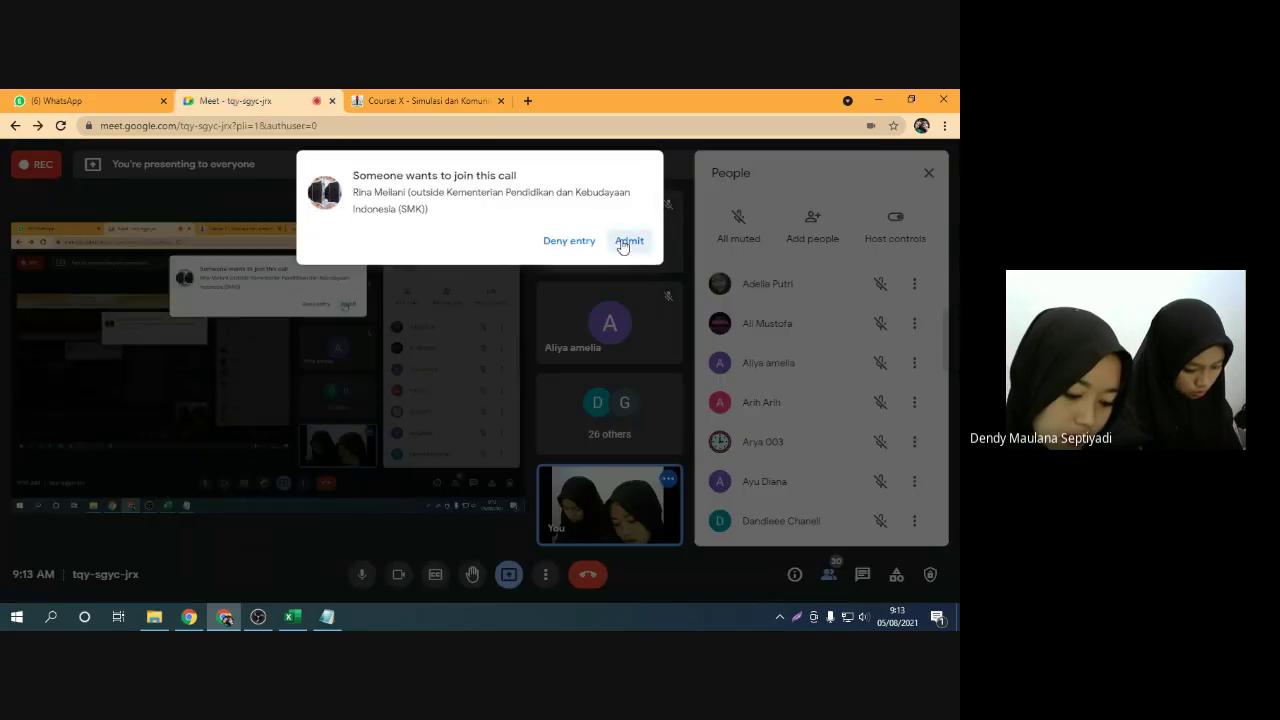
{"action": "left_click", "coordinate": [626, 241]}
{"action": "left_click", "coordinate": [425, 100]}
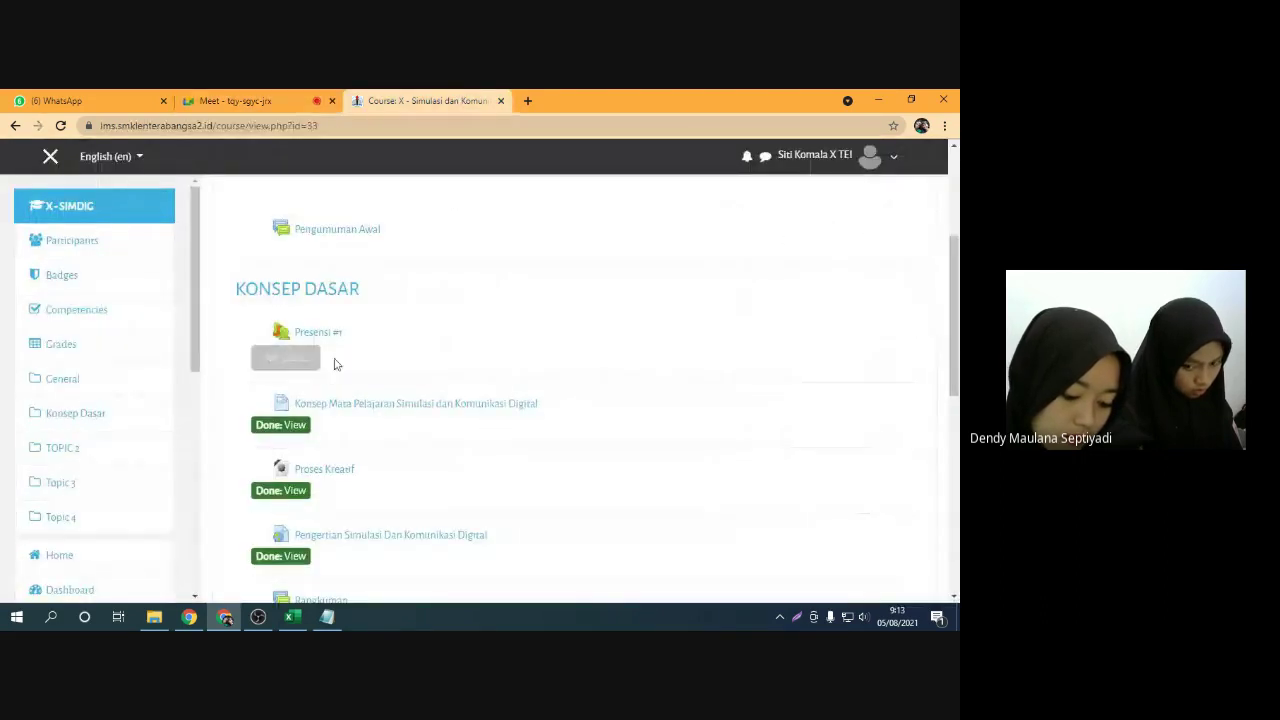
{"action": "scroll", "coordinate": [345, 340], "scroll_direction": "down", "scroll_amount": 1}
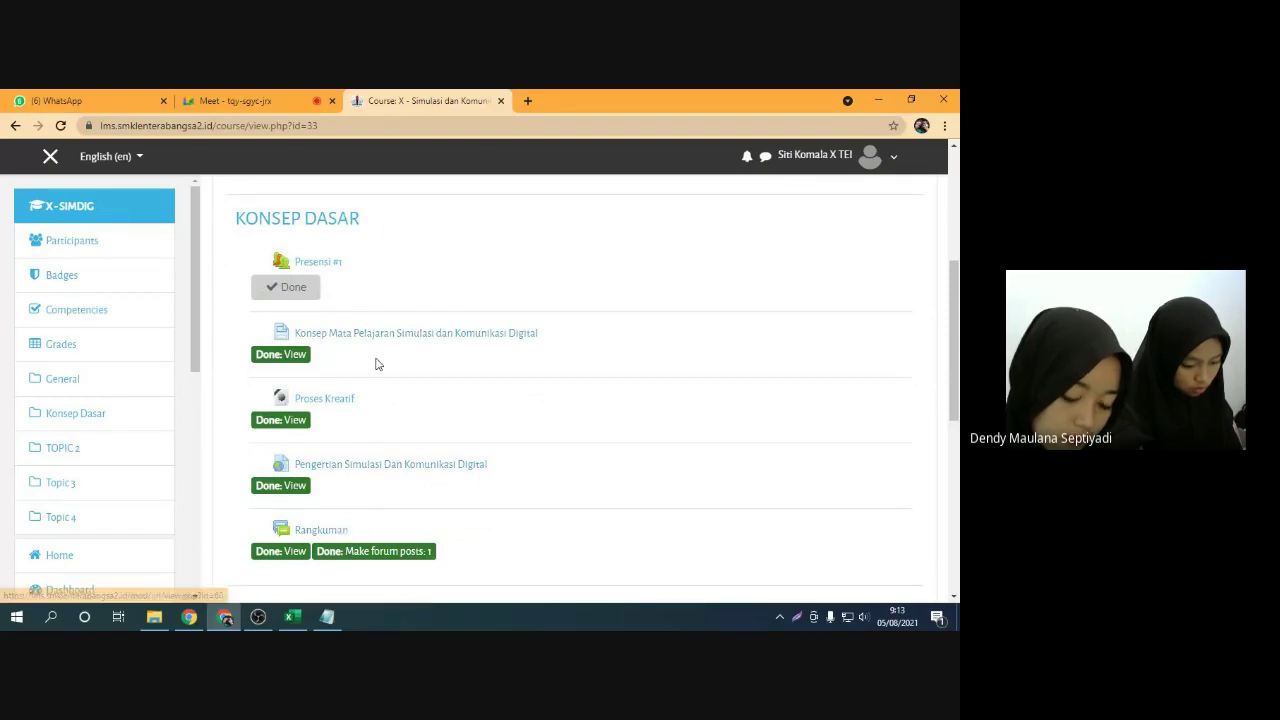
{"action": "scroll", "coordinate": [391, 380], "scroll_direction": "up", "scroll_amount": 1}
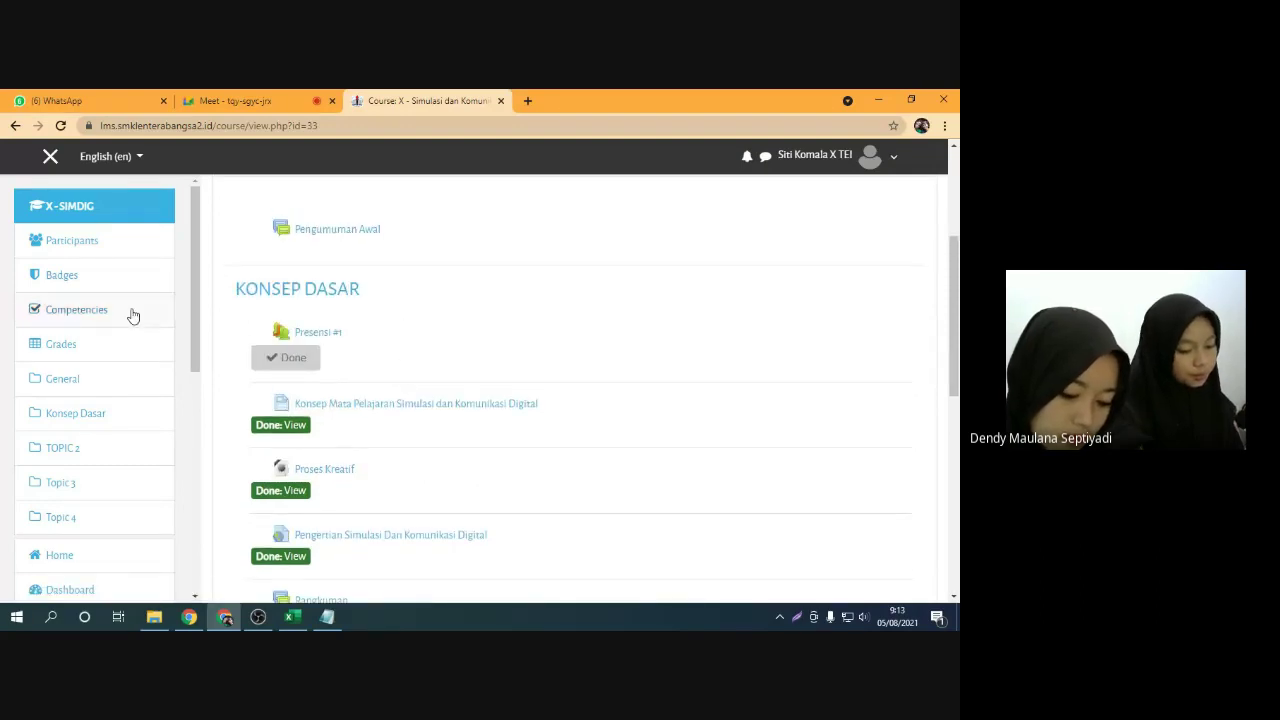
{"action": "scroll", "coordinate": [94, 398], "scroll_direction": "down", "scroll_amount": 2}
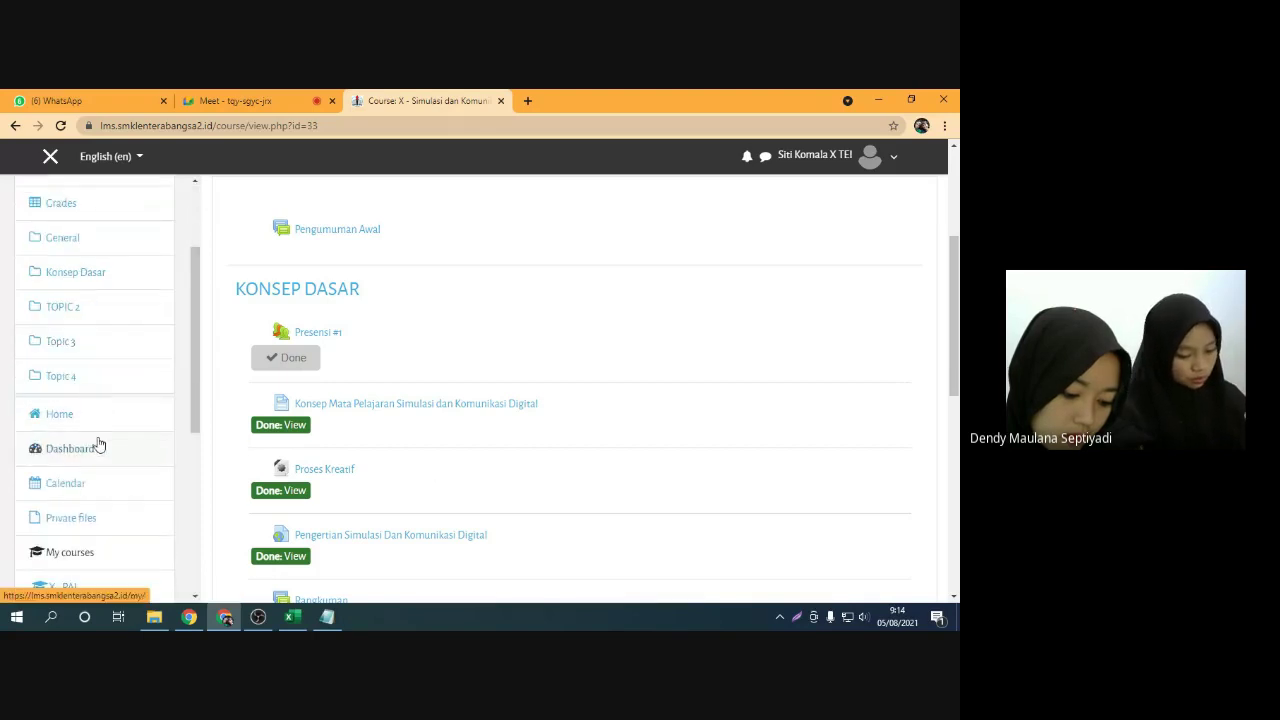
Return to the Dashboard and scroll through the course cards
{"action": "left_click", "coordinate": [92, 450]}
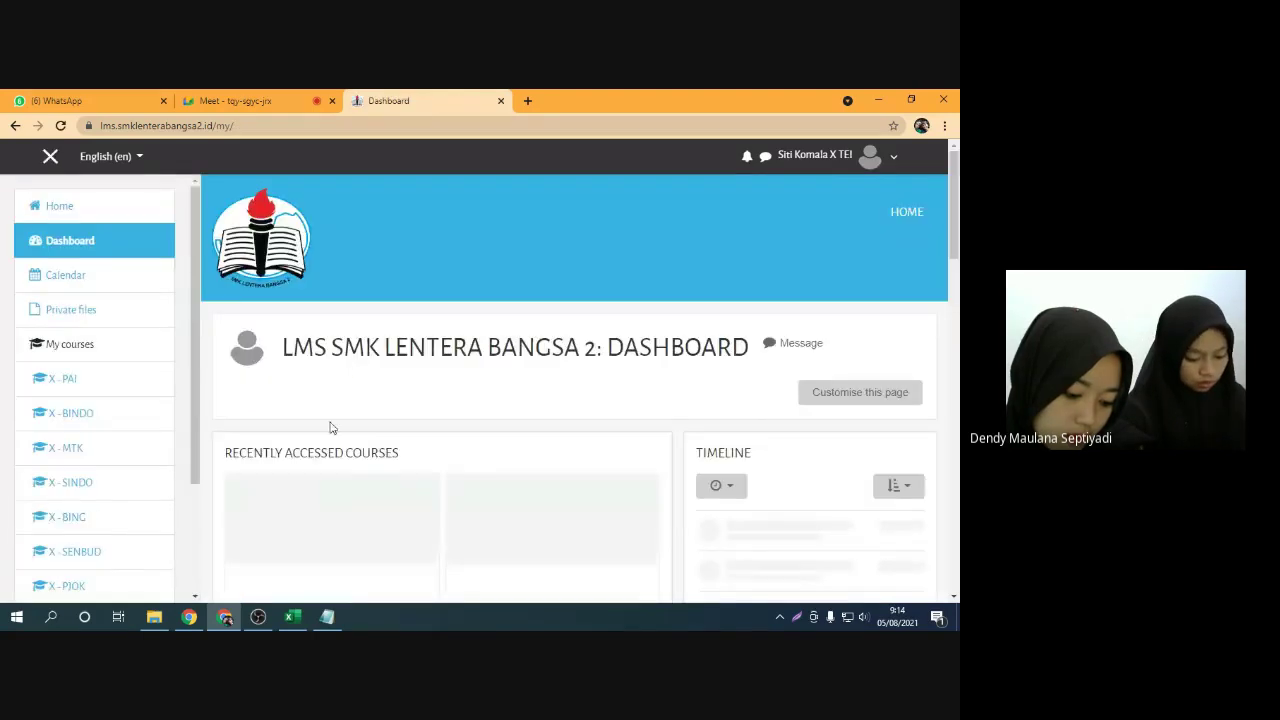
{"action": "scroll", "coordinate": [360, 457], "scroll_direction": "down", "scroll_amount": 5}
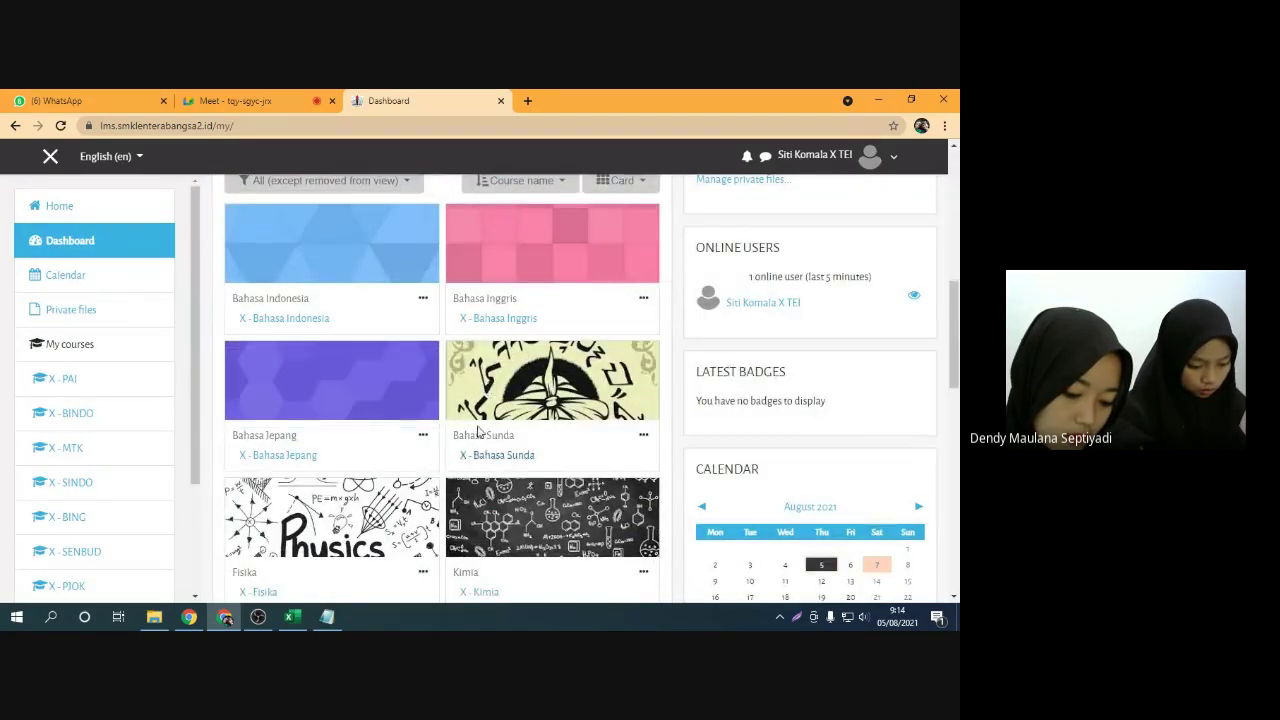
{"action": "scroll", "coordinate": [452, 418], "scroll_direction": "down", "scroll_amount": 2}
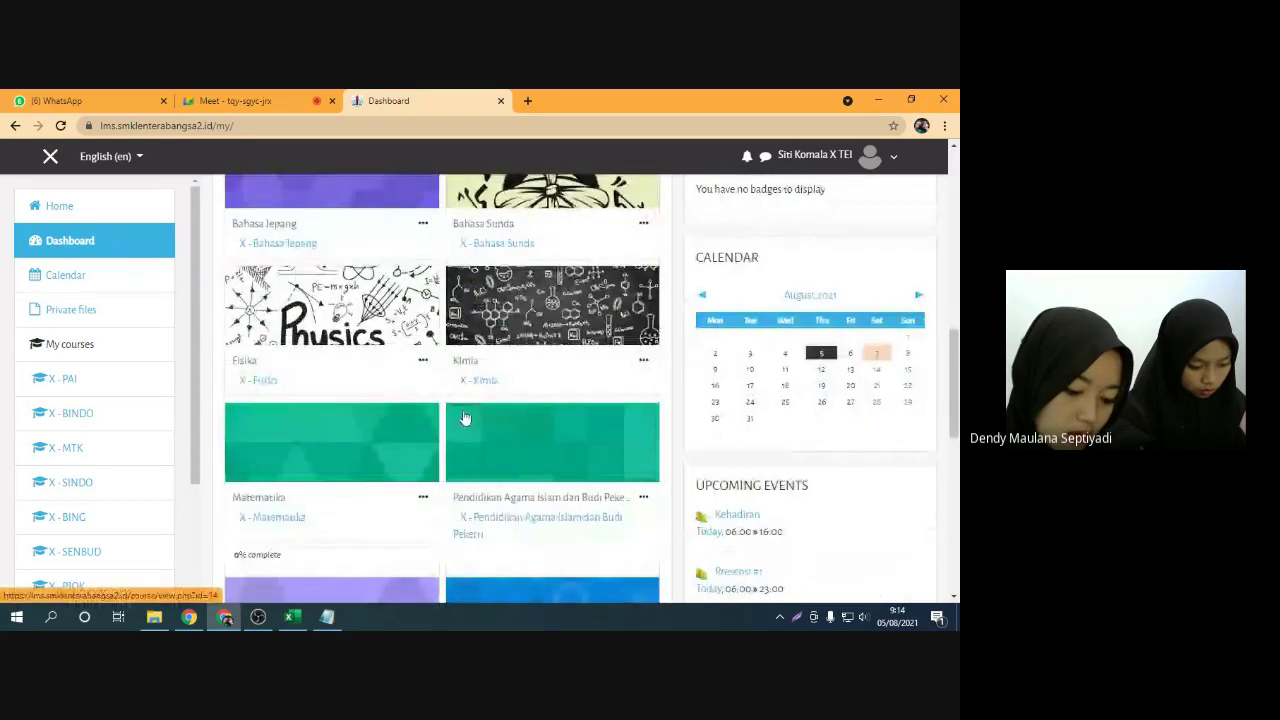
{"action": "scroll", "coordinate": [460, 410], "scroll_direction": "down", "scroll_amount": 1}
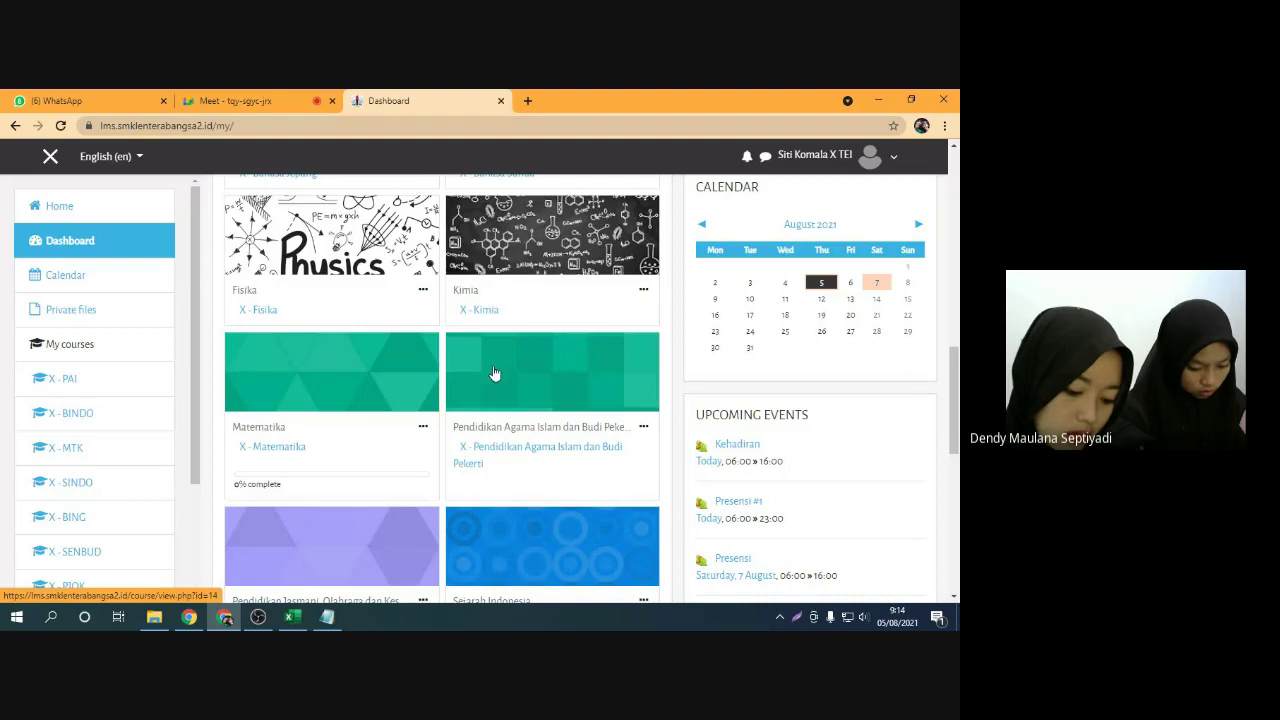
{"action": "scroll", "coordinate": [465, 398], "scroll_direction": "down", "scroll_amount": 1}
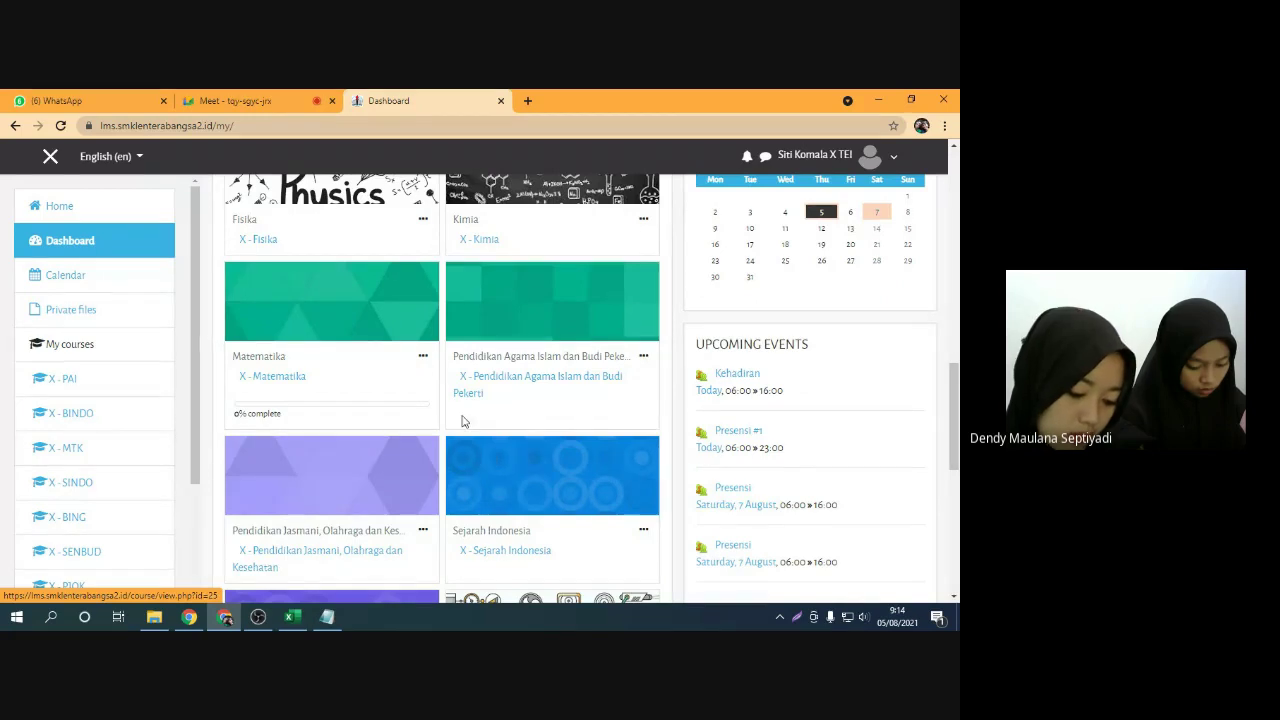
Admit the participant asking to join the Meet call and stop screen sharing
{"action": "left_click", "coordinate": [305, 103]}
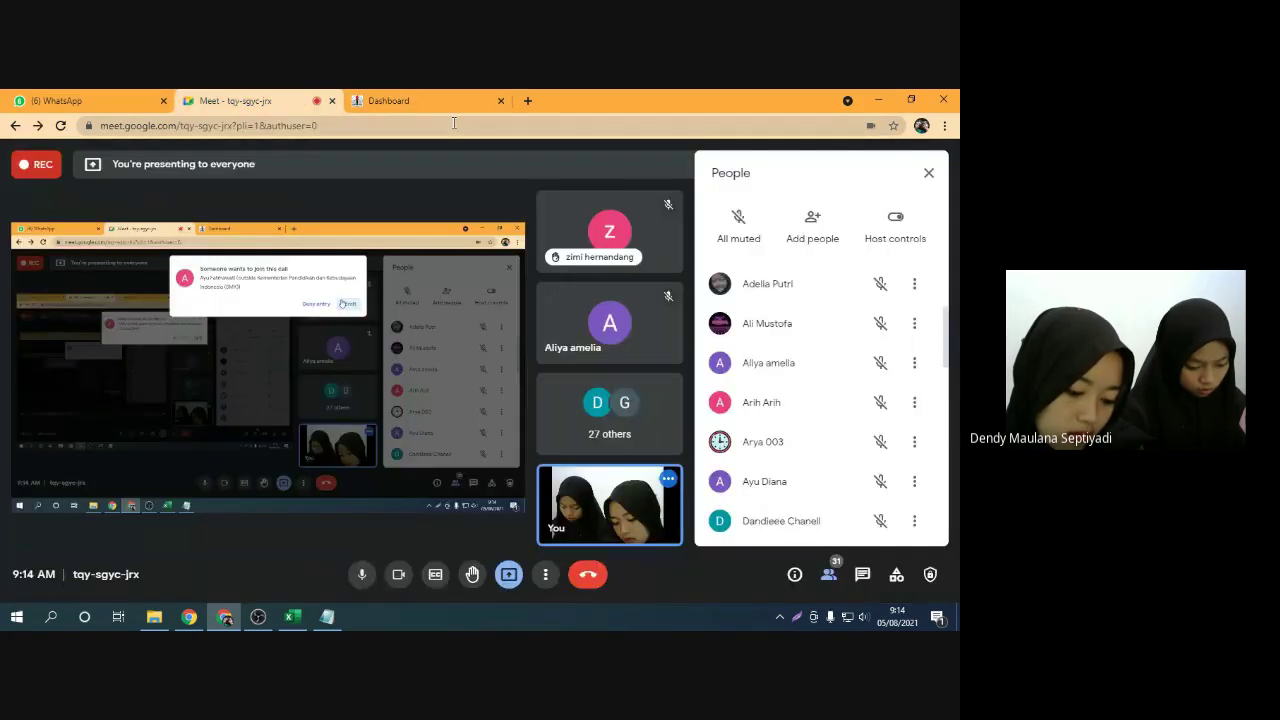
{"action": "left_click", "coordinate": [440, 101]}
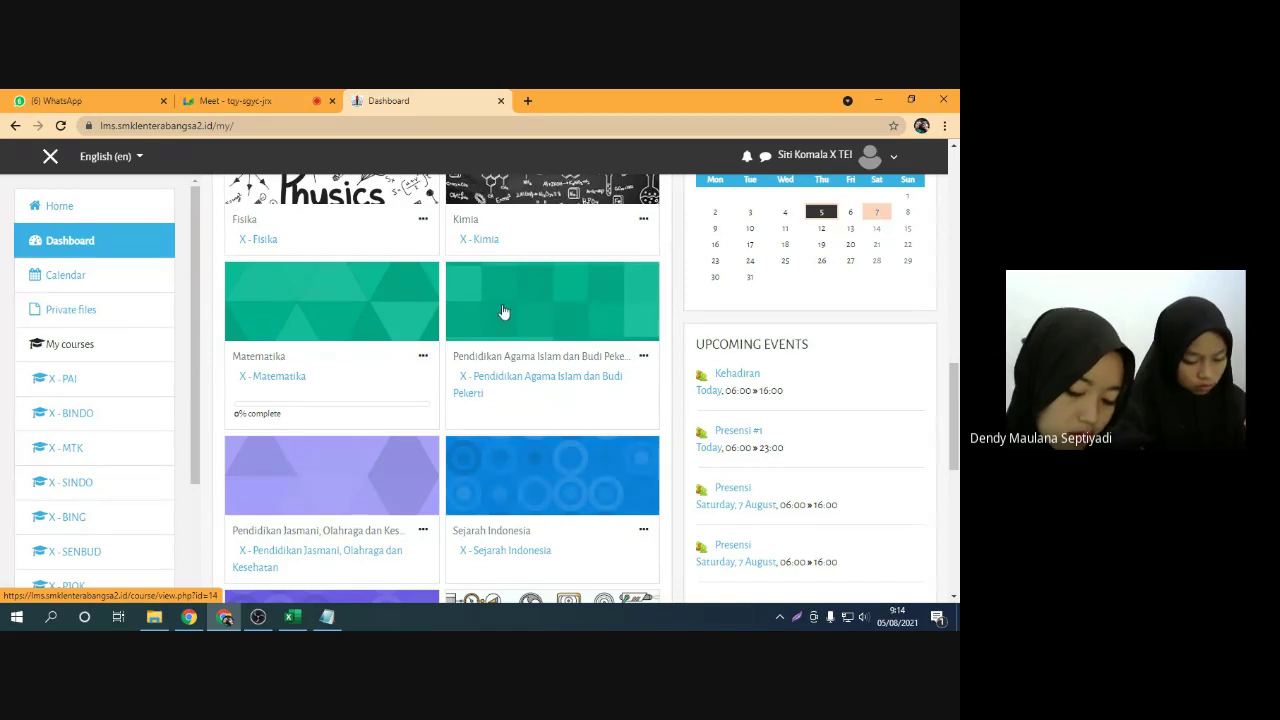
{"action": "scroll", "coordinate": [461, 325], "scroll_direction": "down", "scroll_amount": 3}
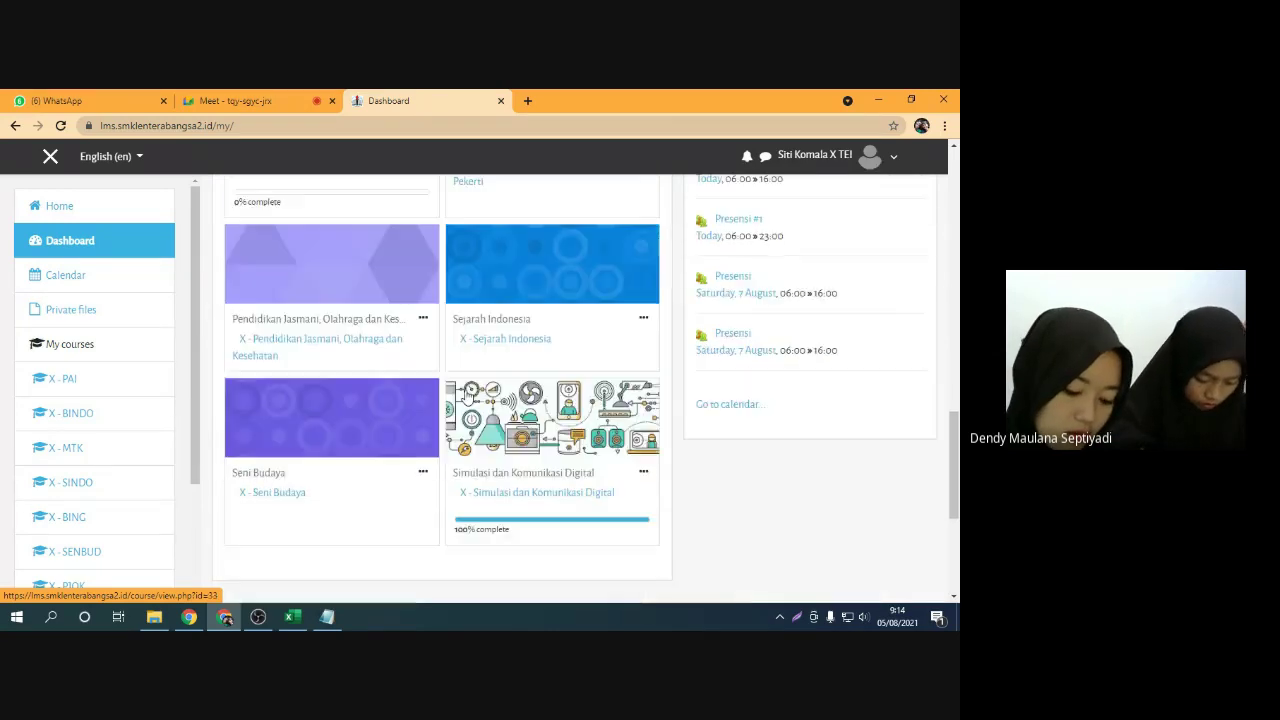
{"action": "left_click", "coordinate": [290, 95]}
{"action": "left_click", "coordinate": [627, 240]}
{"action": "left_click", "coordinate": [438, 101]}
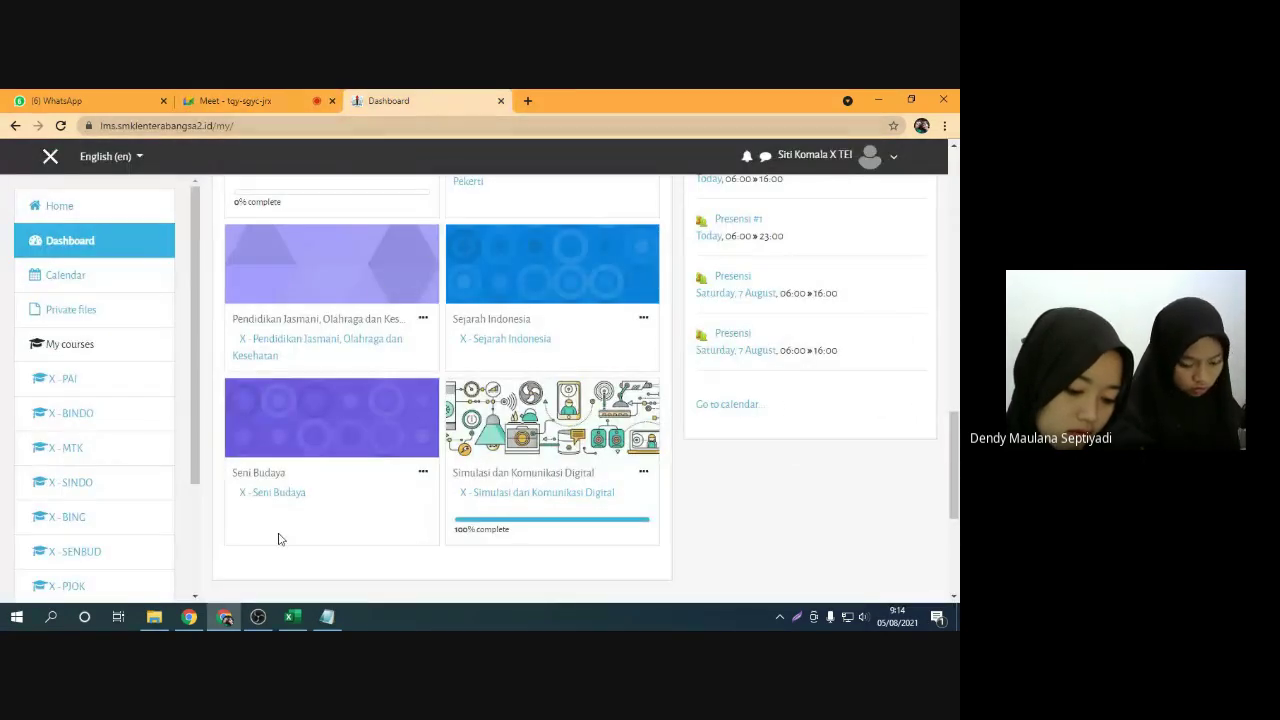
{"action": "left_click", "coordinate": [222, 618]}
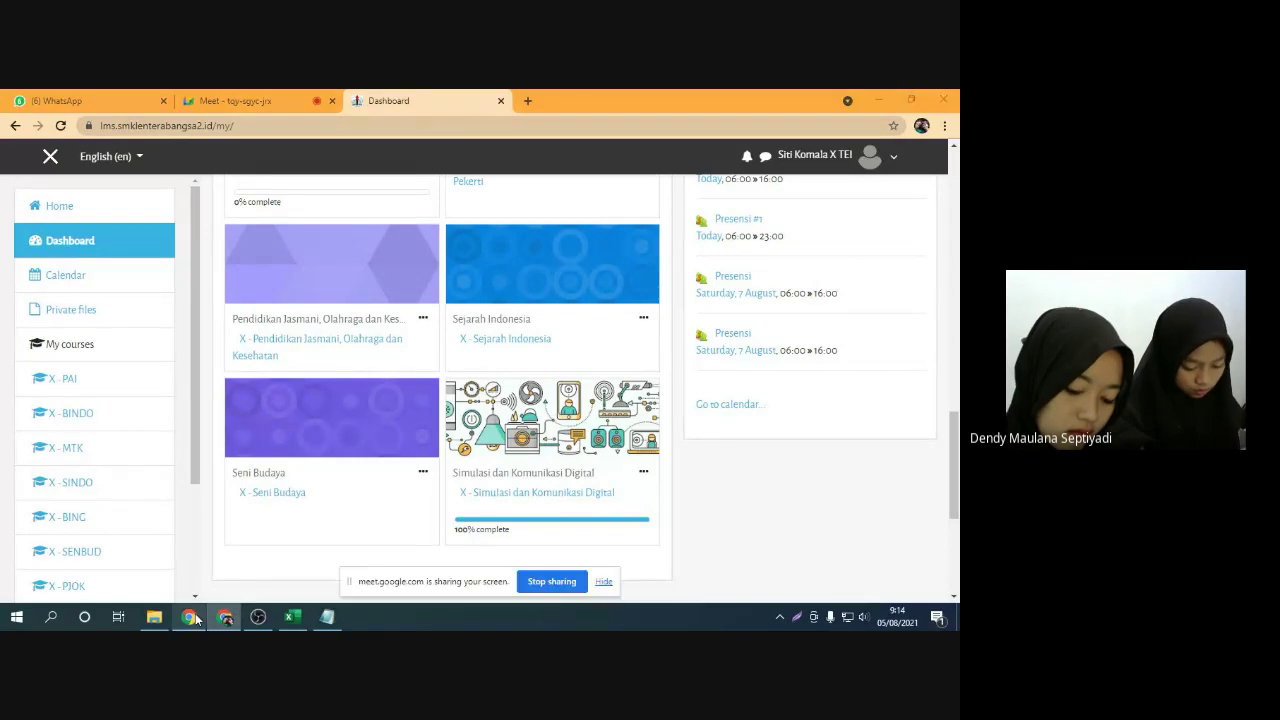
{"action": "left_click", "coordinate": [566, 582]}
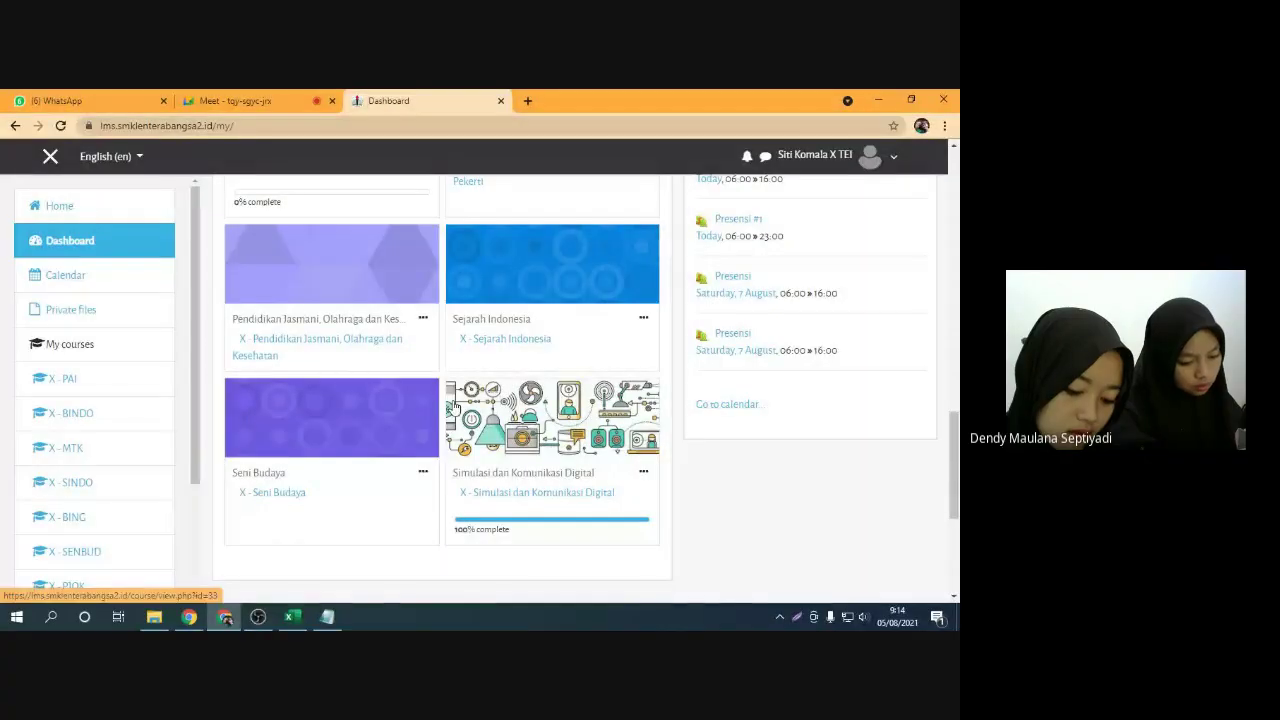
Open the user-name account menu offering Log out
{"action": "scroll", "coordinate": [545, 420], "scroll_direction": "up", "scroll_amount": 2}
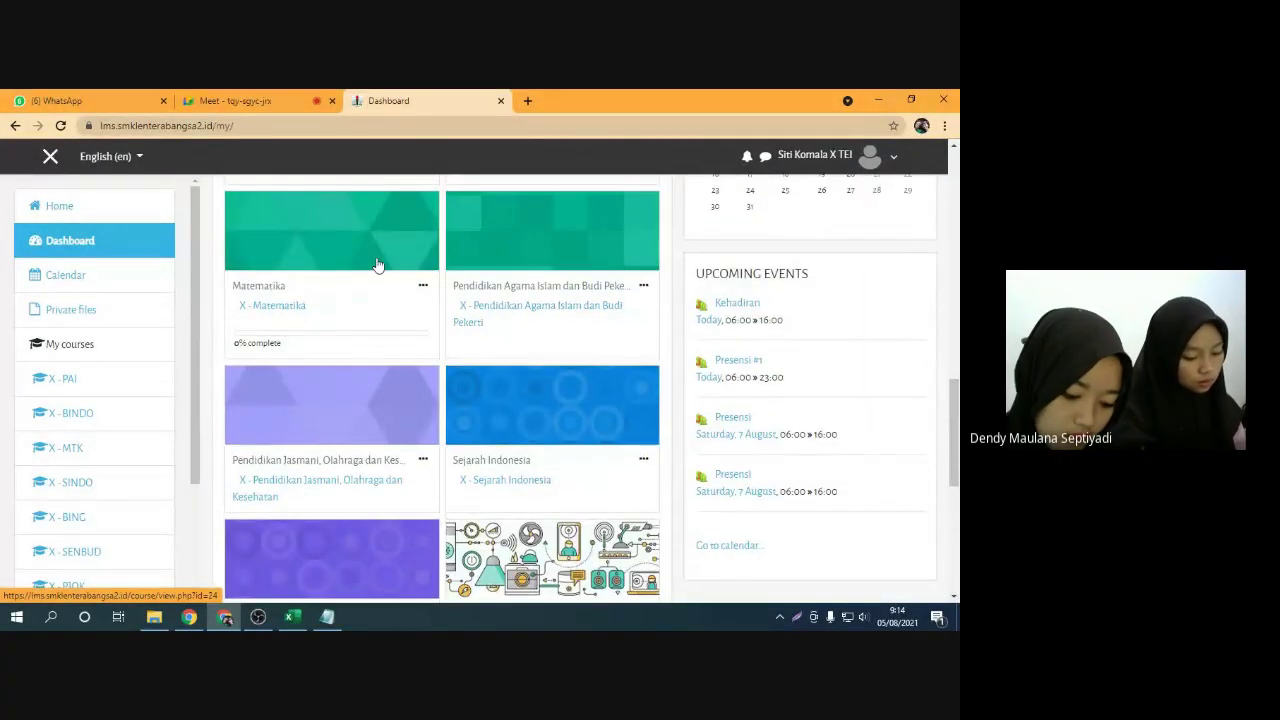
{"action": "scroll", "coordinate": [457, 374], "scroll_direction": "down", "scroll_amount": 1}
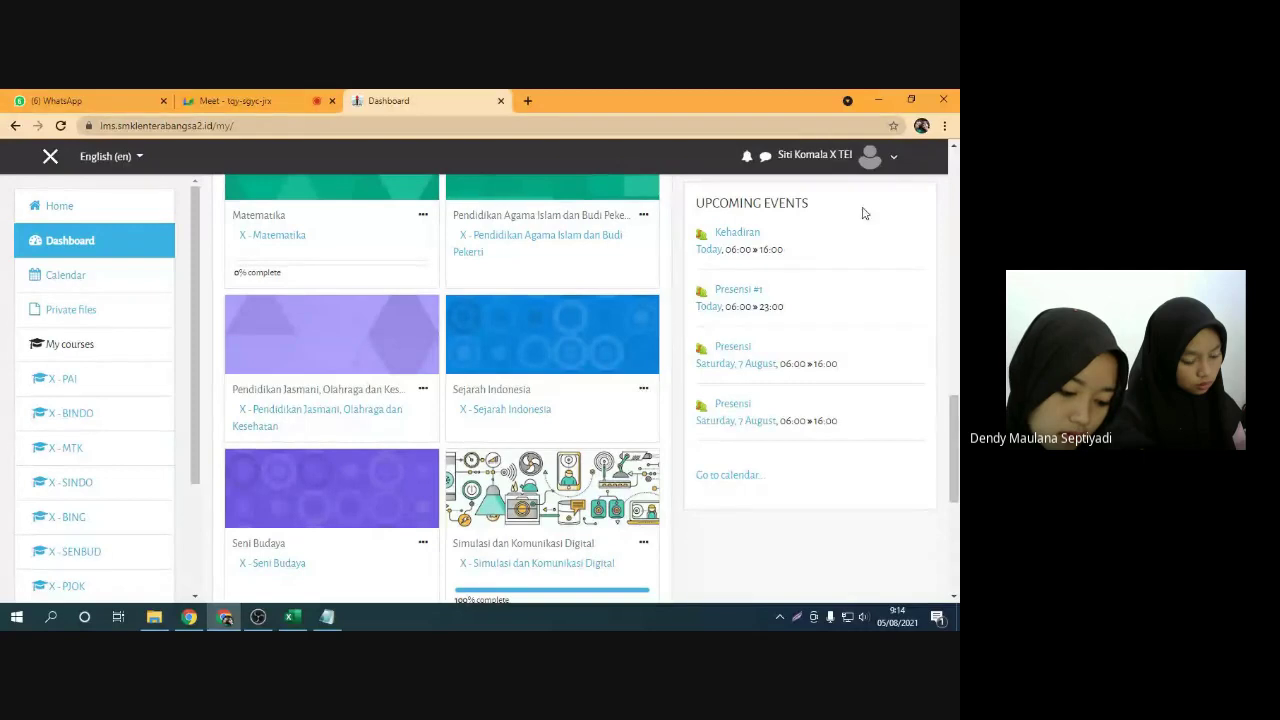
{"action": "left_click", "coordinate": [895, 161]}
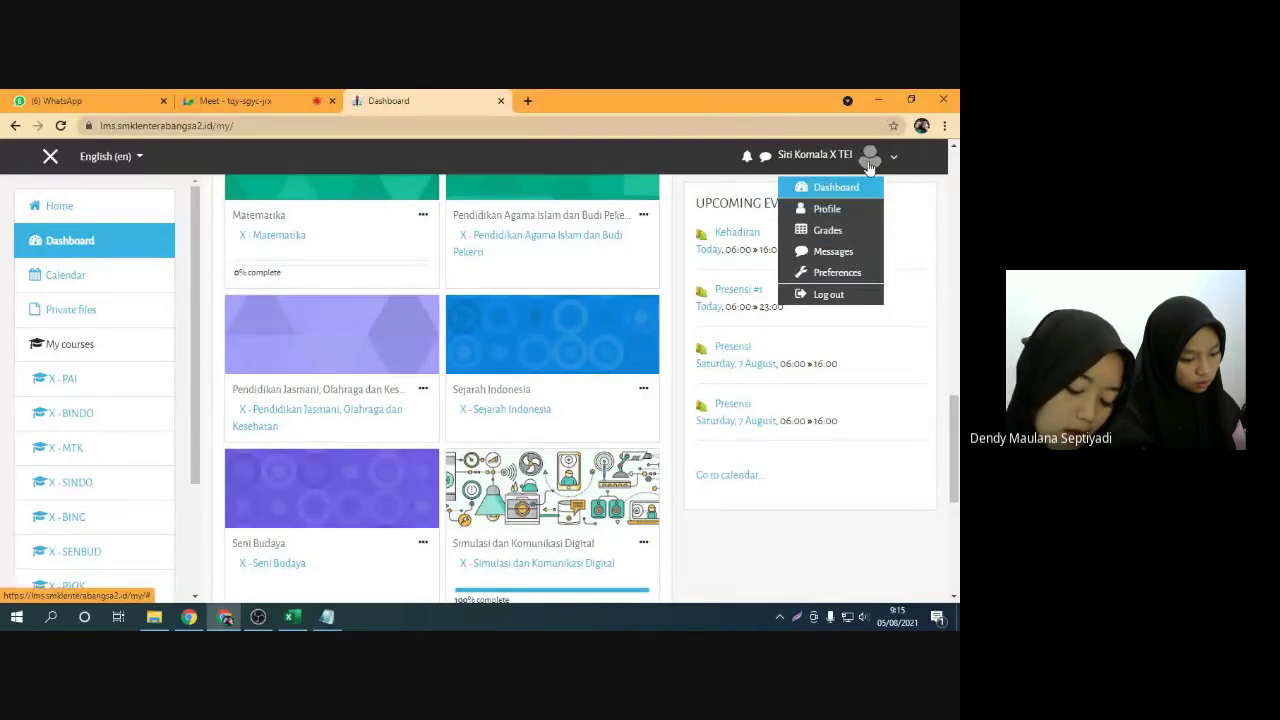
Choose Log out from the user menu
{"action": "left_click", "coordinate": [835, 298]}
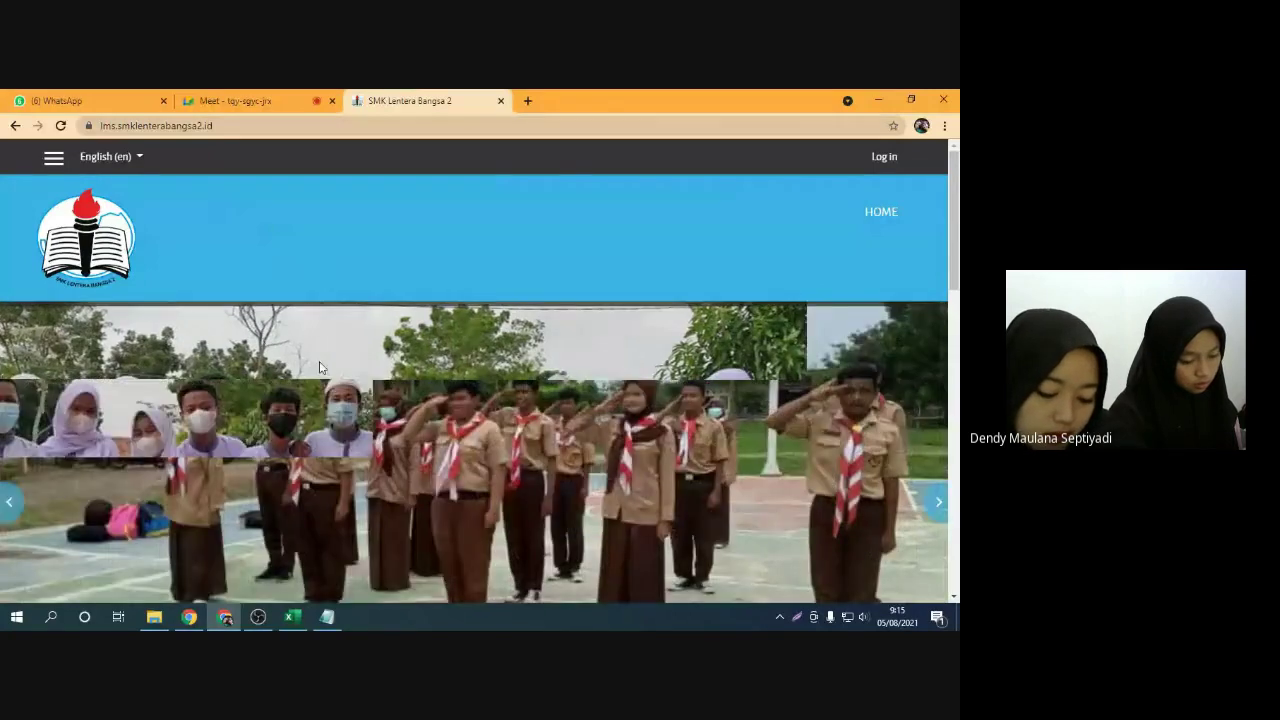
Stop screen sharing and open 'id lms siswa smk mpls' from D:\LB2\LMS
{"action": "mouse_move", "coordinate": [197, 626]}
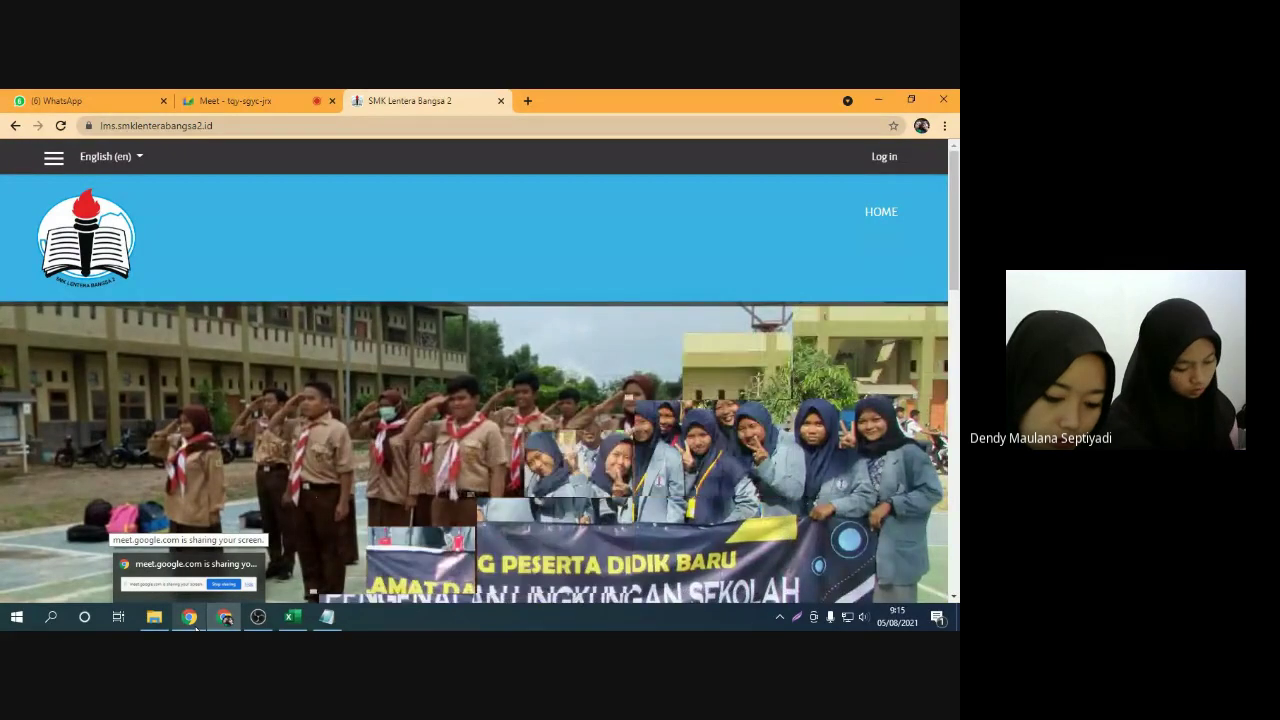
{"action": "left_click", "coordinate": [188, 580]}
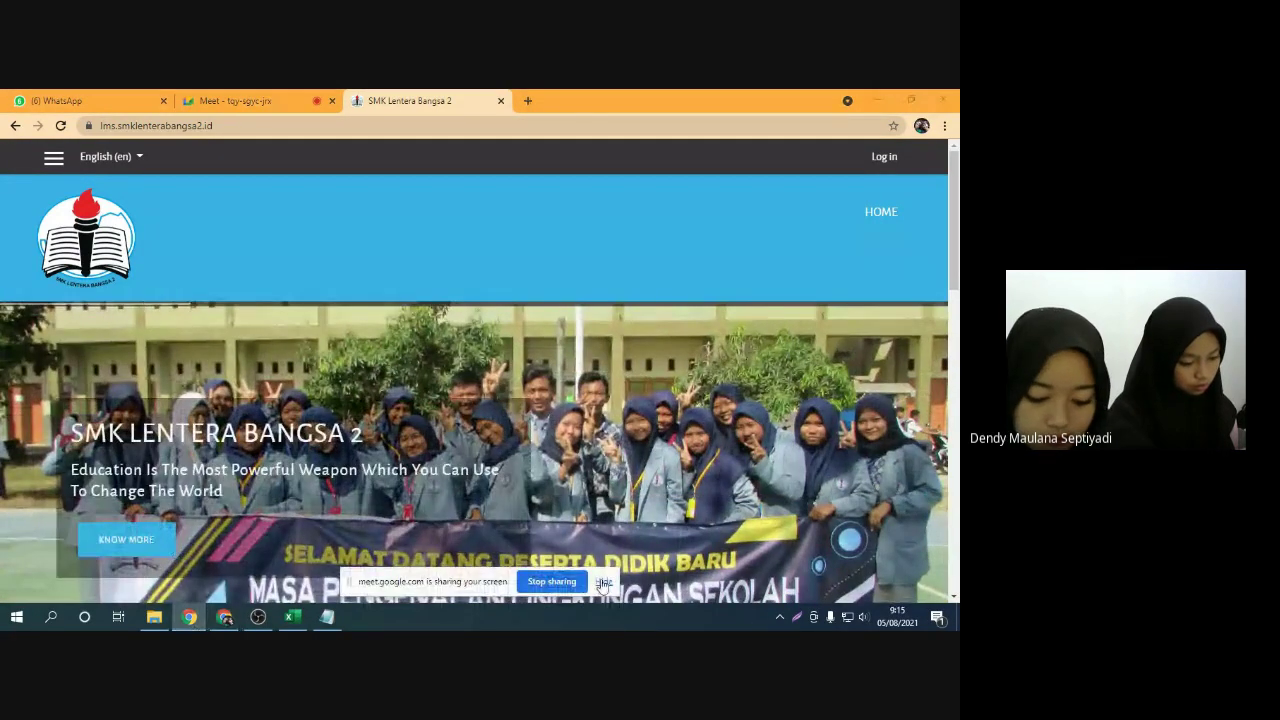
{"action": "left_click", "coordinate": [552, 582]}
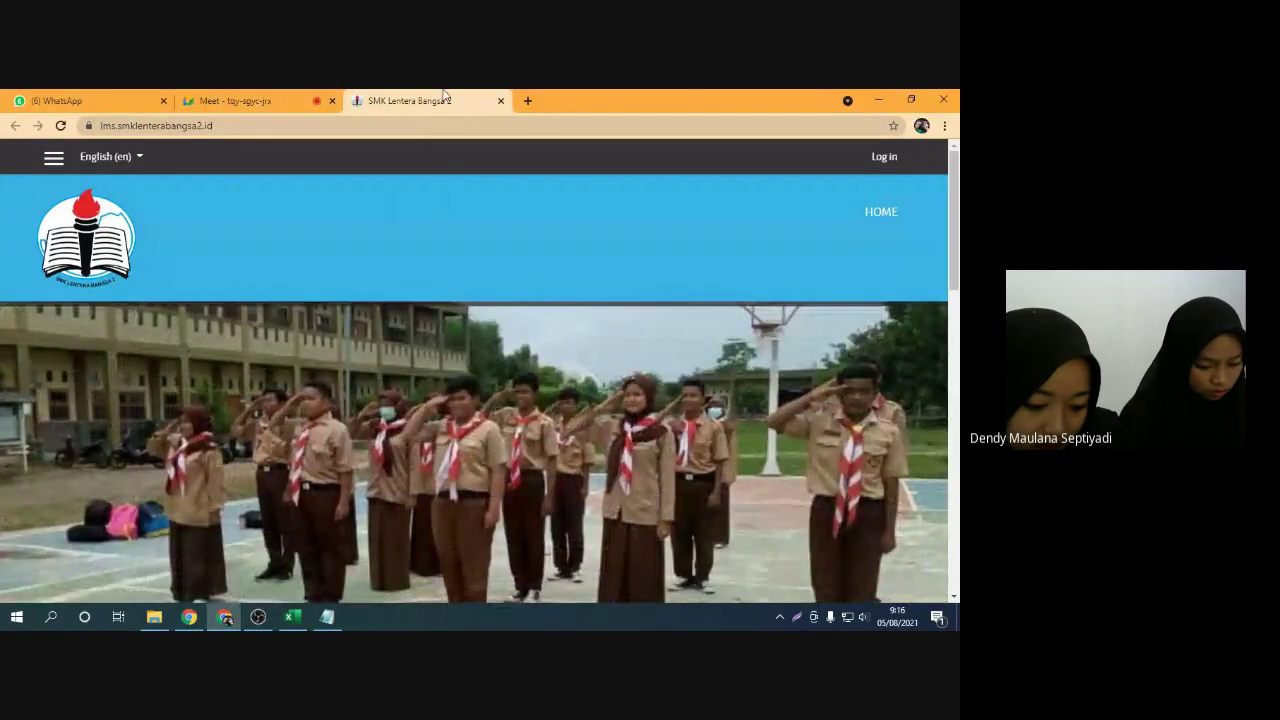
{"action": "left_click", "coordinate": [154, 617]}
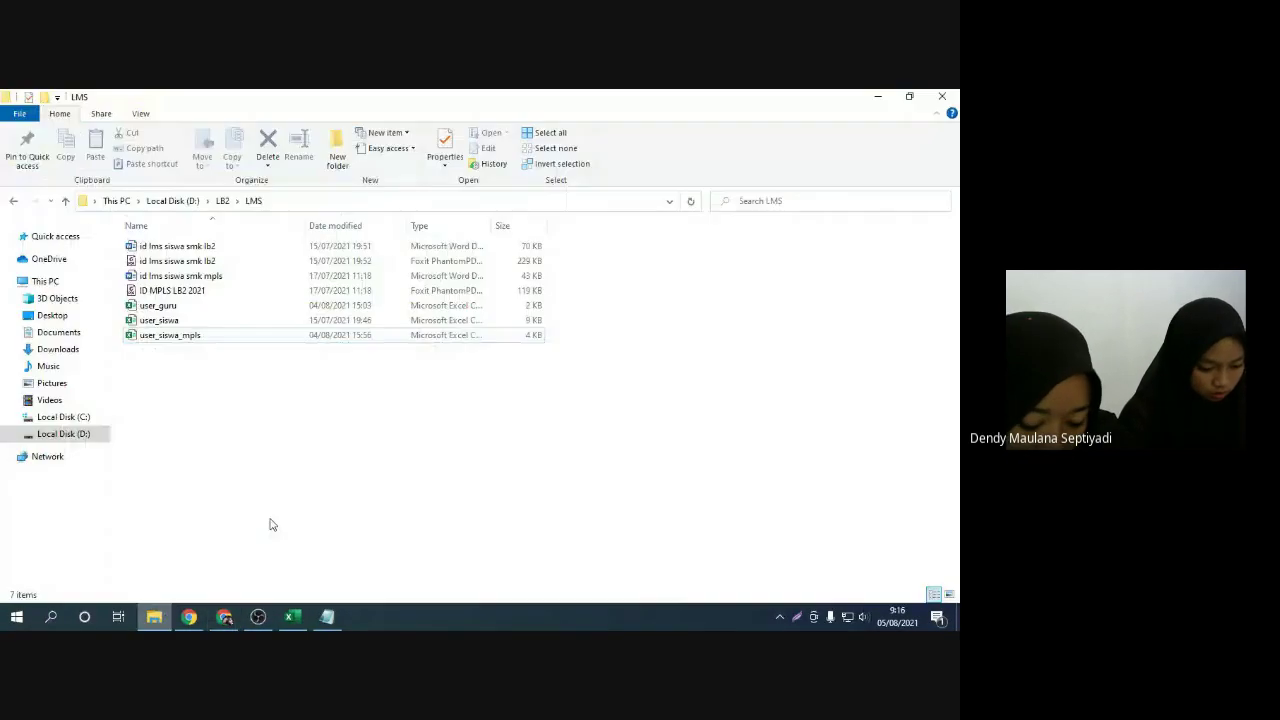
{"action": "double_click", "coordinate": [206, 276]}
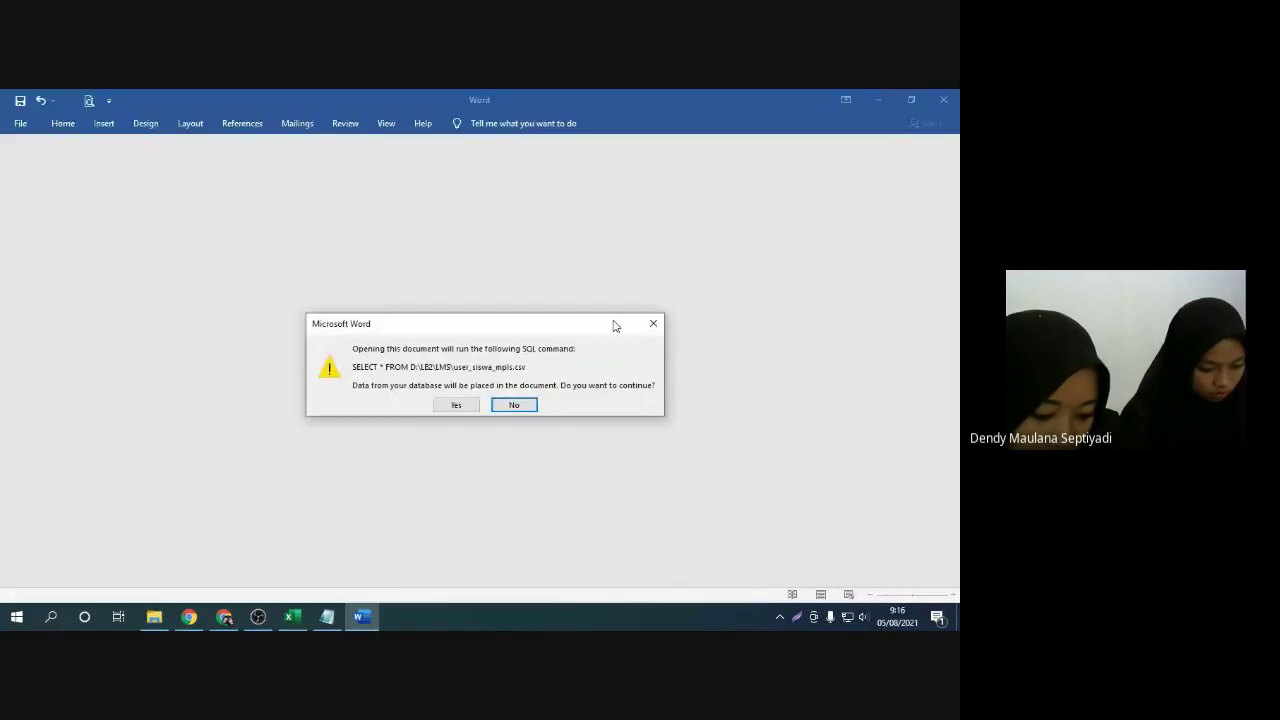
Accept the SQL mail-merge warning and File In Use notice, then inspect a card's URL
{"action": "left_click", "coordinate": [455, 404]}
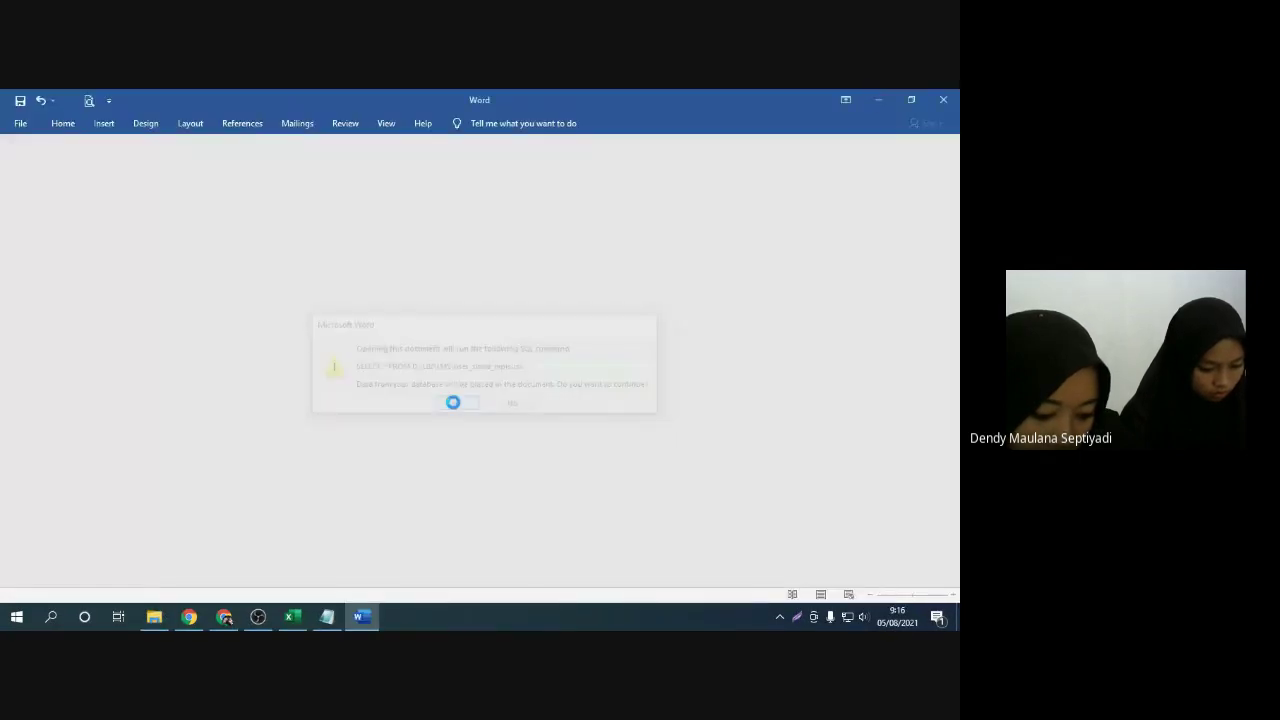
{"action": "left_click", "coordinate": [500, 380]}
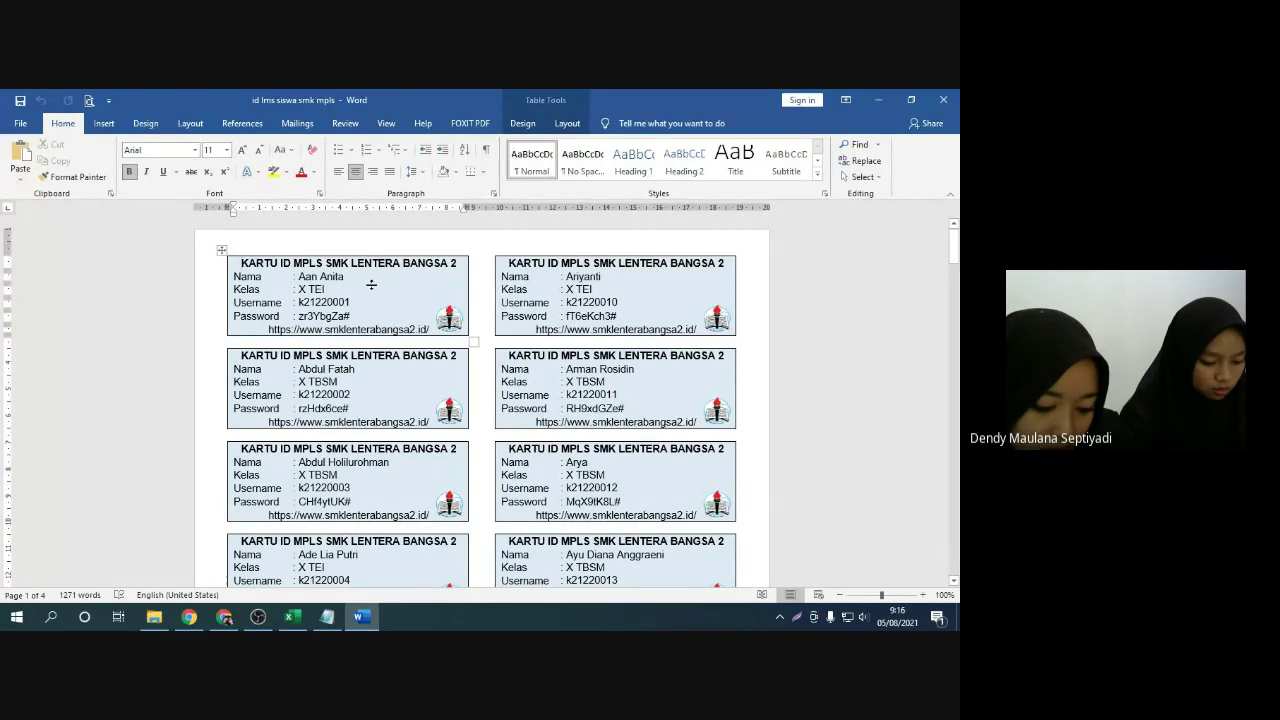
{"action": "left_click_drag", "start_coordinate": [271, 331], "coordinate": [418, 338]}
{"action": "left_click", "coordinate": [292, 375]}
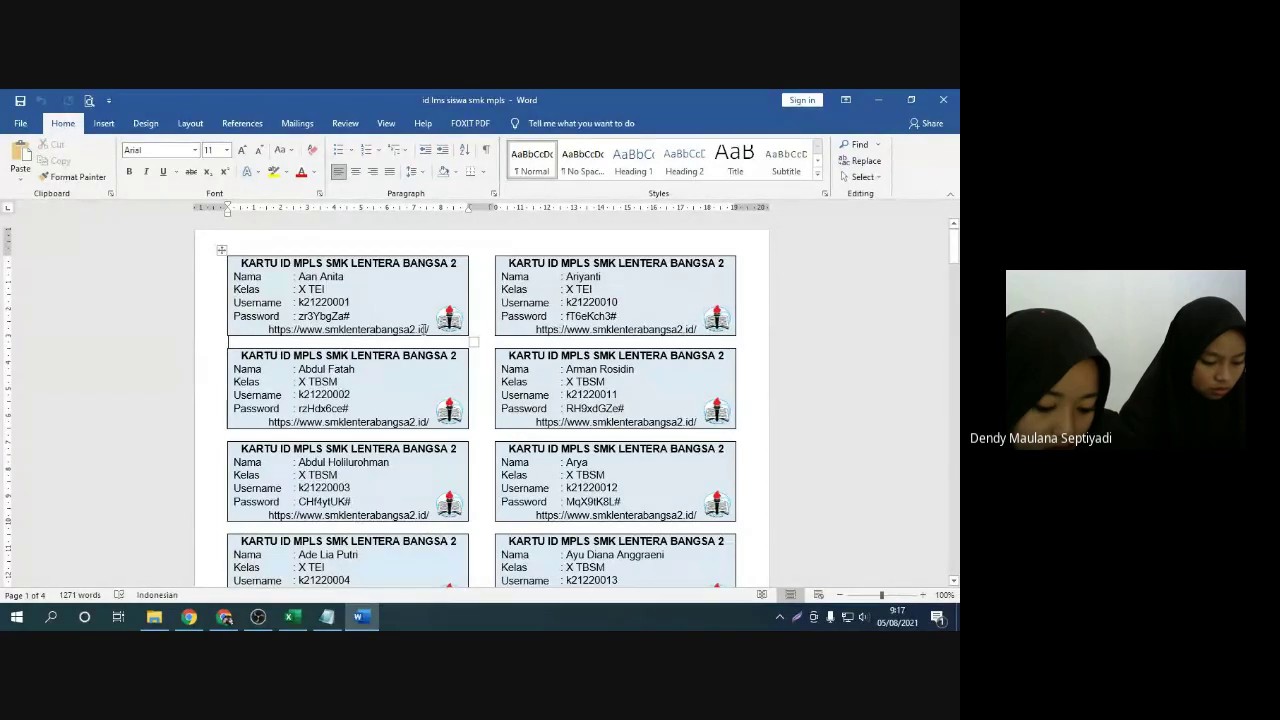
{"action": "left_click", "coordinate": [224, 616]}
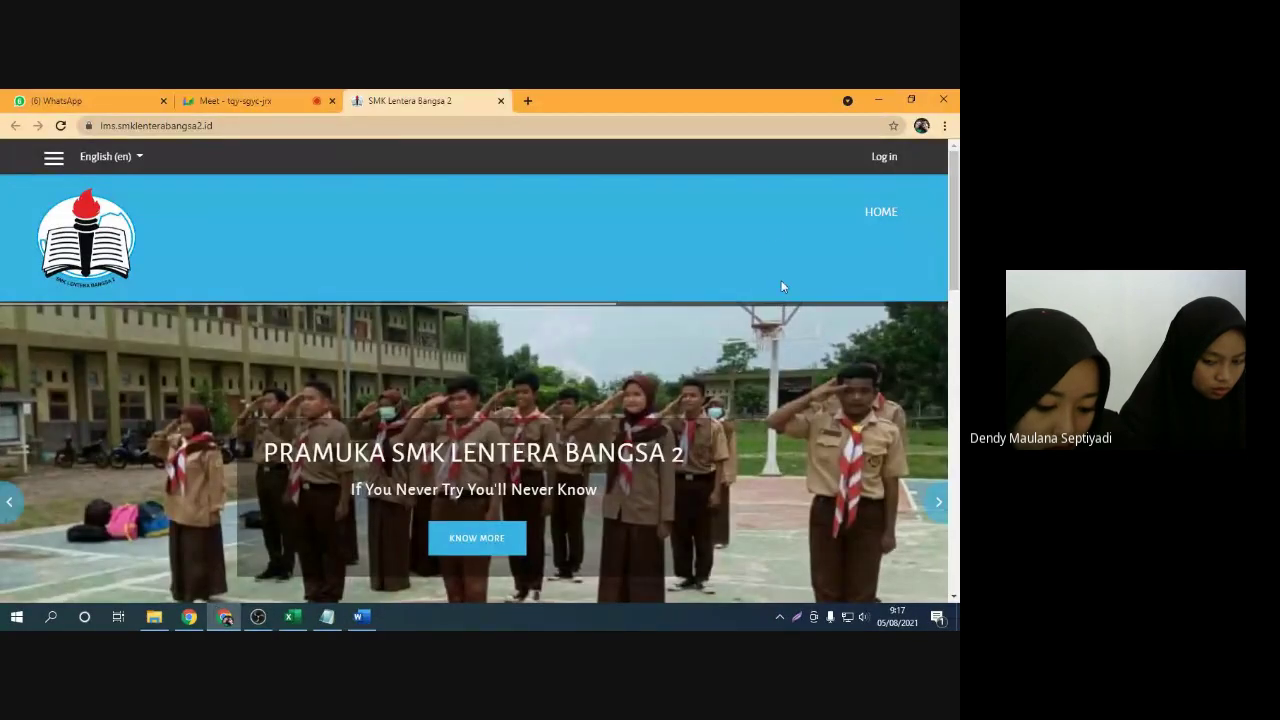
Narrow Chrome into a centred tall strip and hide the Word, File Explorer and Notepad windows
{"action": "left_click", "coordinate": [910, 100]}
{"action": "left_click_drag", "start_coordinate": [719, 128], "coordinate": [373, 128]}
{"action": "left_click", "coordinate": [877, 100]}
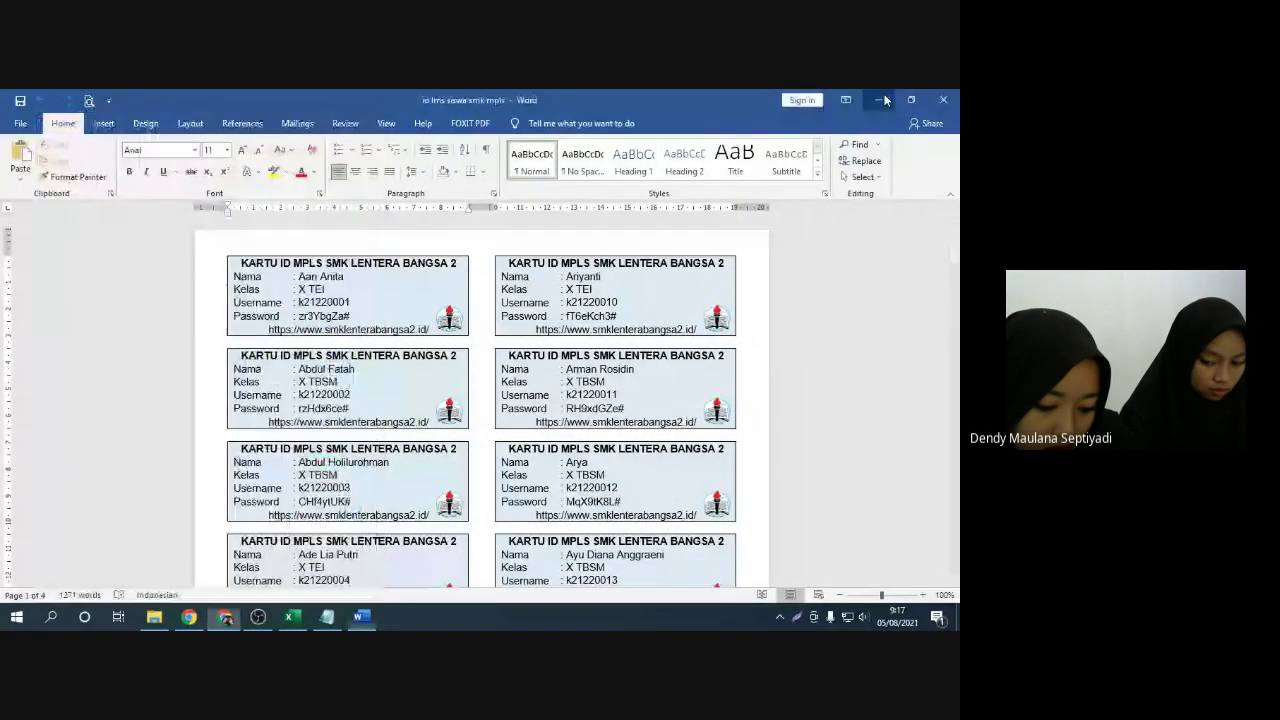
{"action": "left_click_drag", "start_coordinate": [250, 118], "coordinate": [512, 118]}
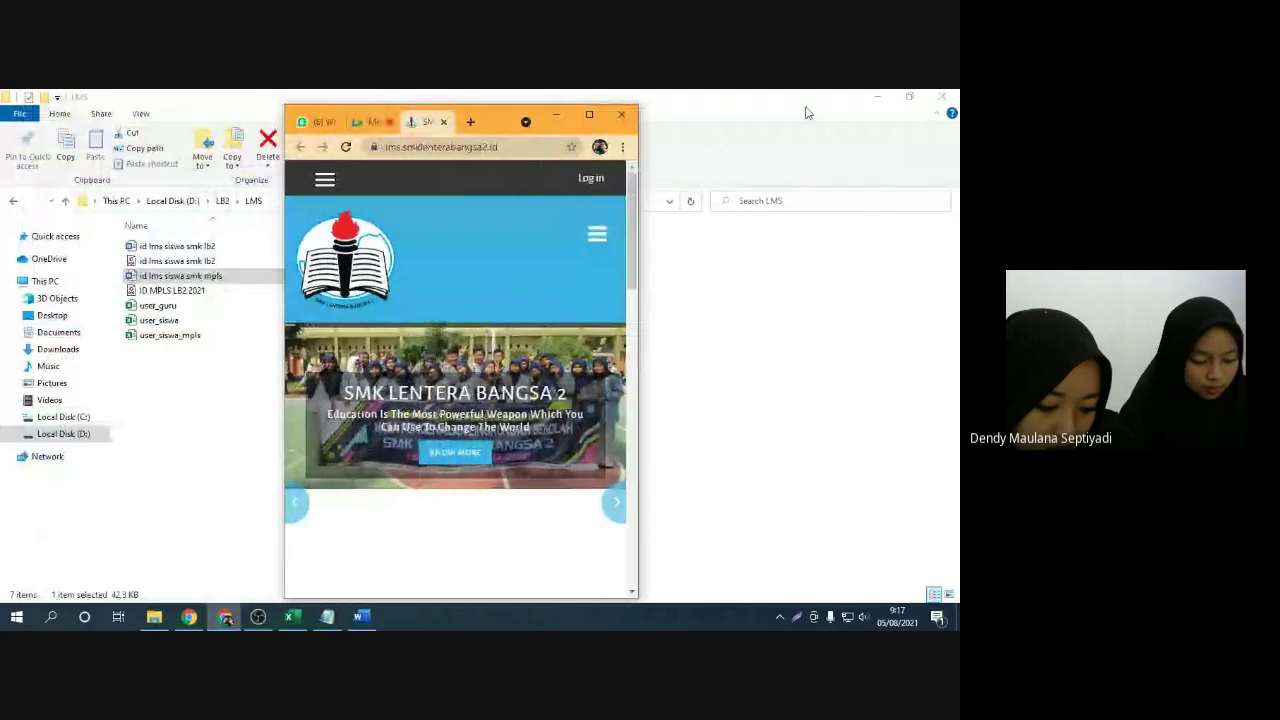
{"action": "left_click", "coordinate": [877, 98]}
{"action": "left_click", "coordinate": [770, 157]}
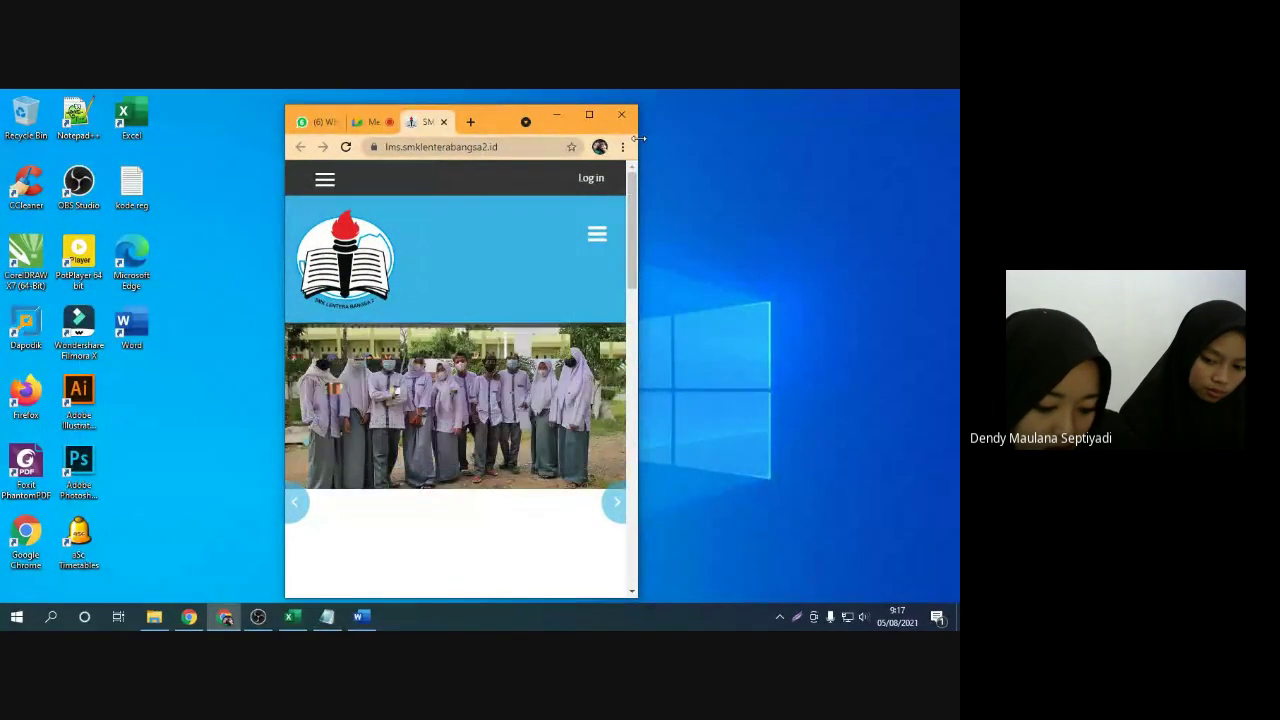
Show the LMS login page, look it over, and bring the Word ID-card document back
{"action": "left_click", "coordinate": [598, 187]}
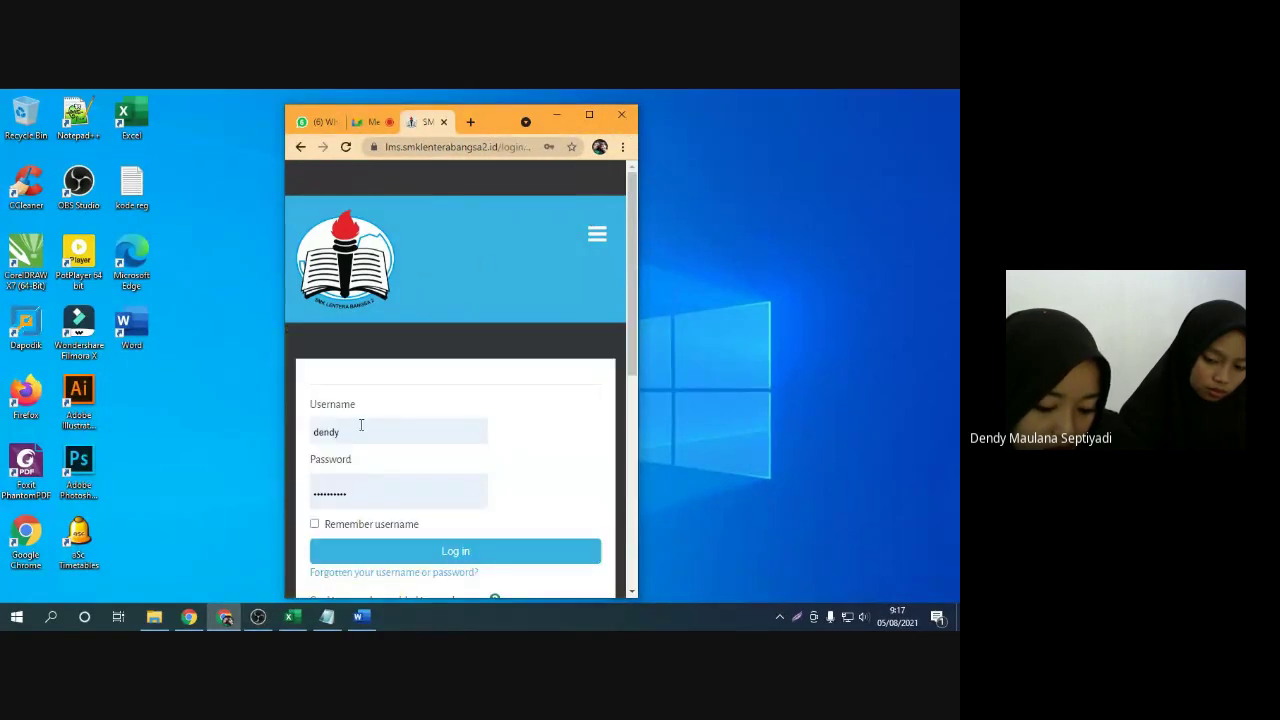
{"action": "scroll", "coordinate": [380, 425], "scroll_direction": "down", "scroll_amount": 5}
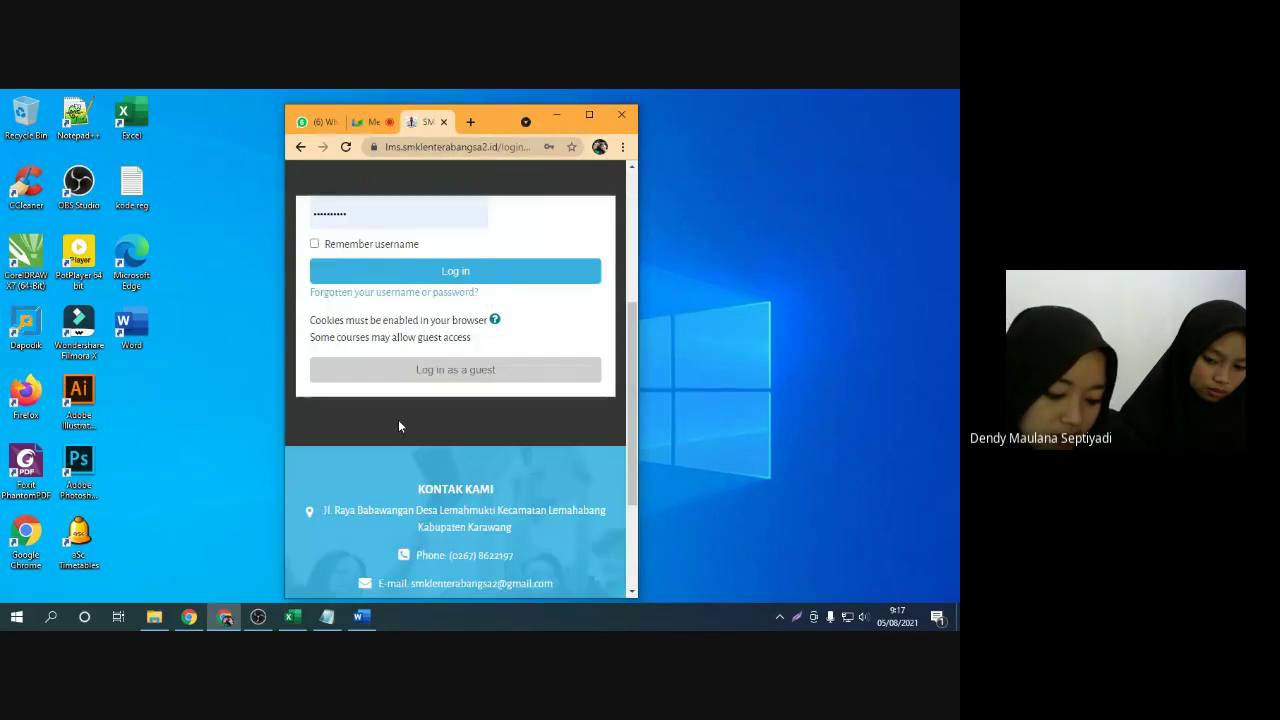
{"action": "scroll", "coordinate": [398, 426], "scroll_direction": "up", "scroll_amount": 2}
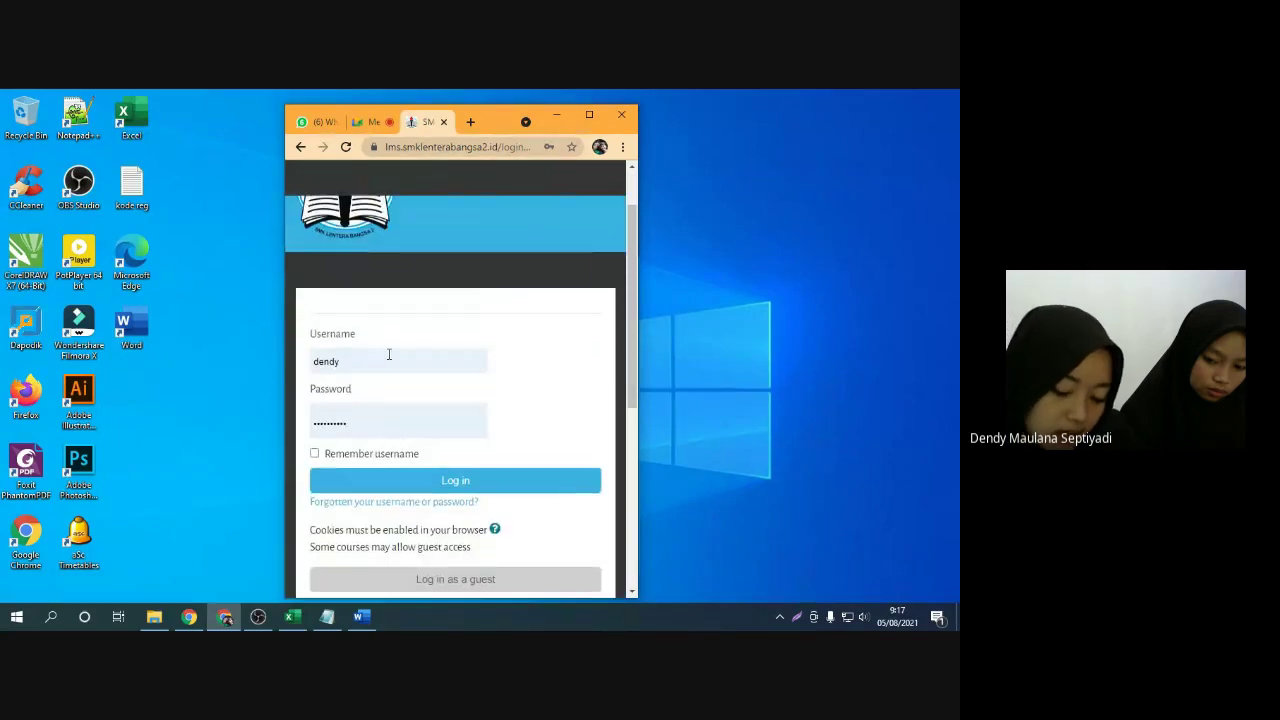
{"action": "left_click", "coordinate": [361, 617]}
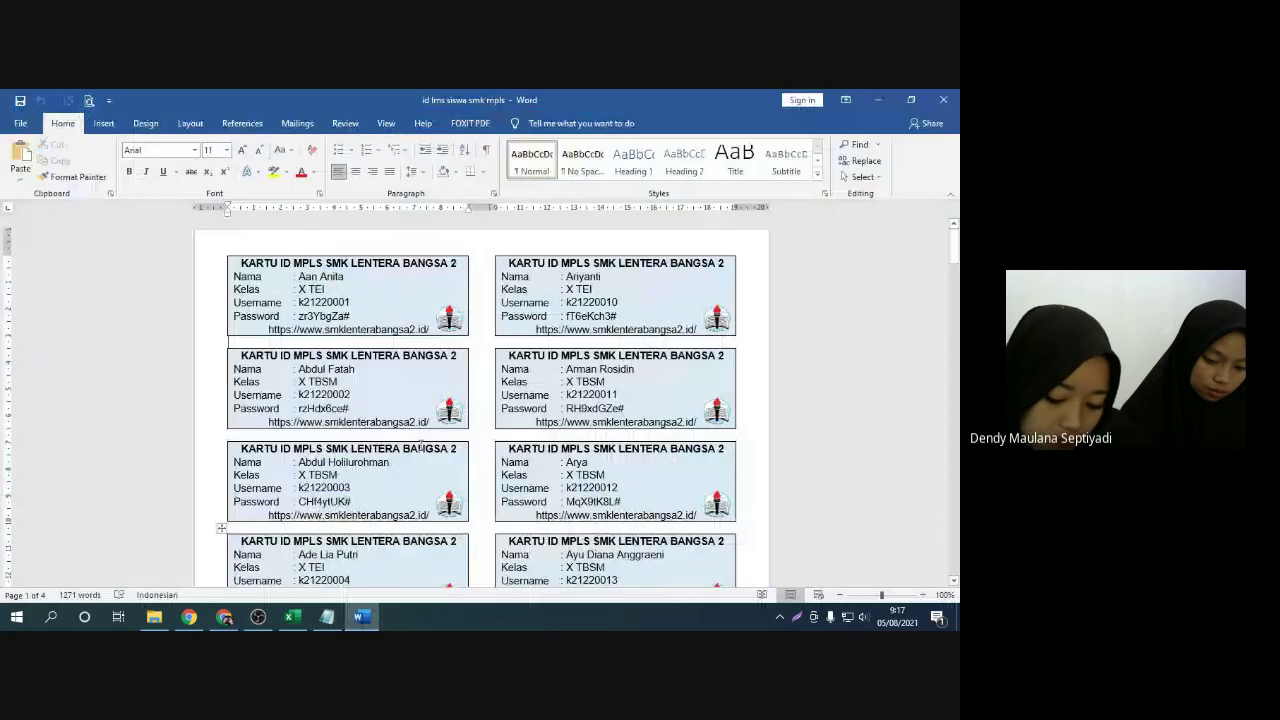
Check the username on the first ID card and the password on the second, then minimize Word
{"action": "left_click", "coordinate": [231, 308]}
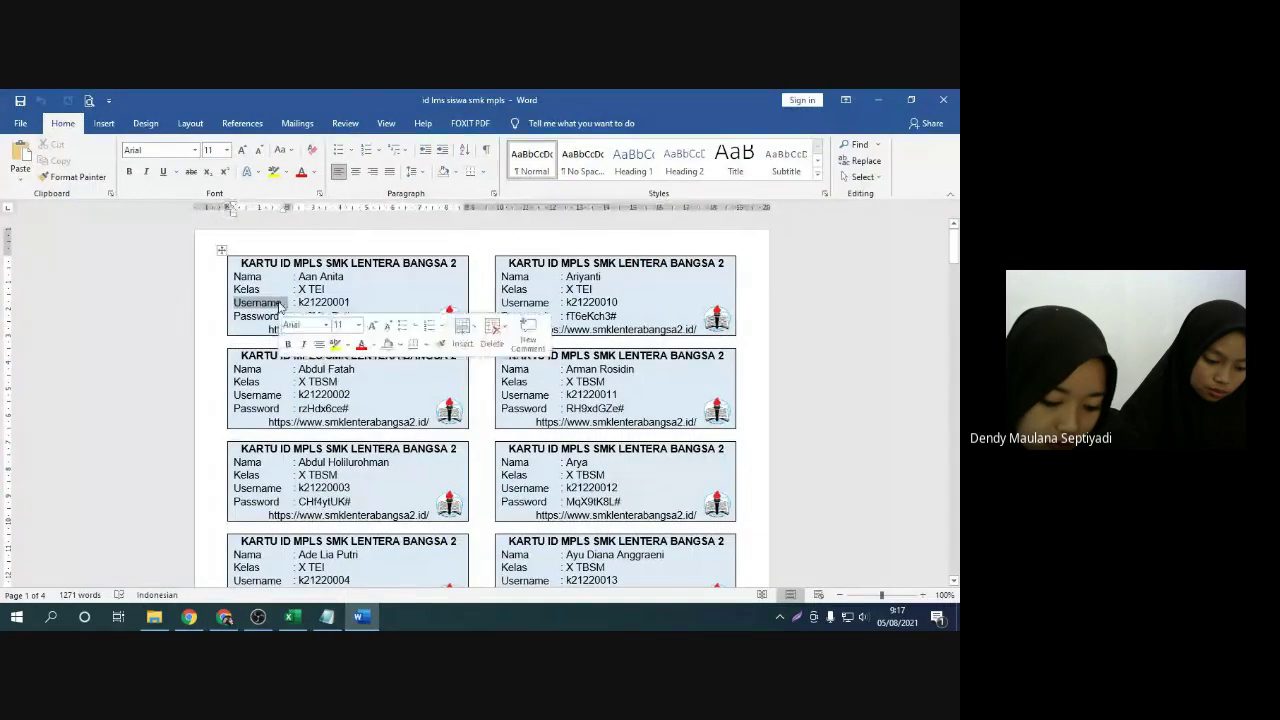
{"action": "left_click", "coordinate": [236, 317]}
{"action": "left_click", "coordinate": [231, 319]}
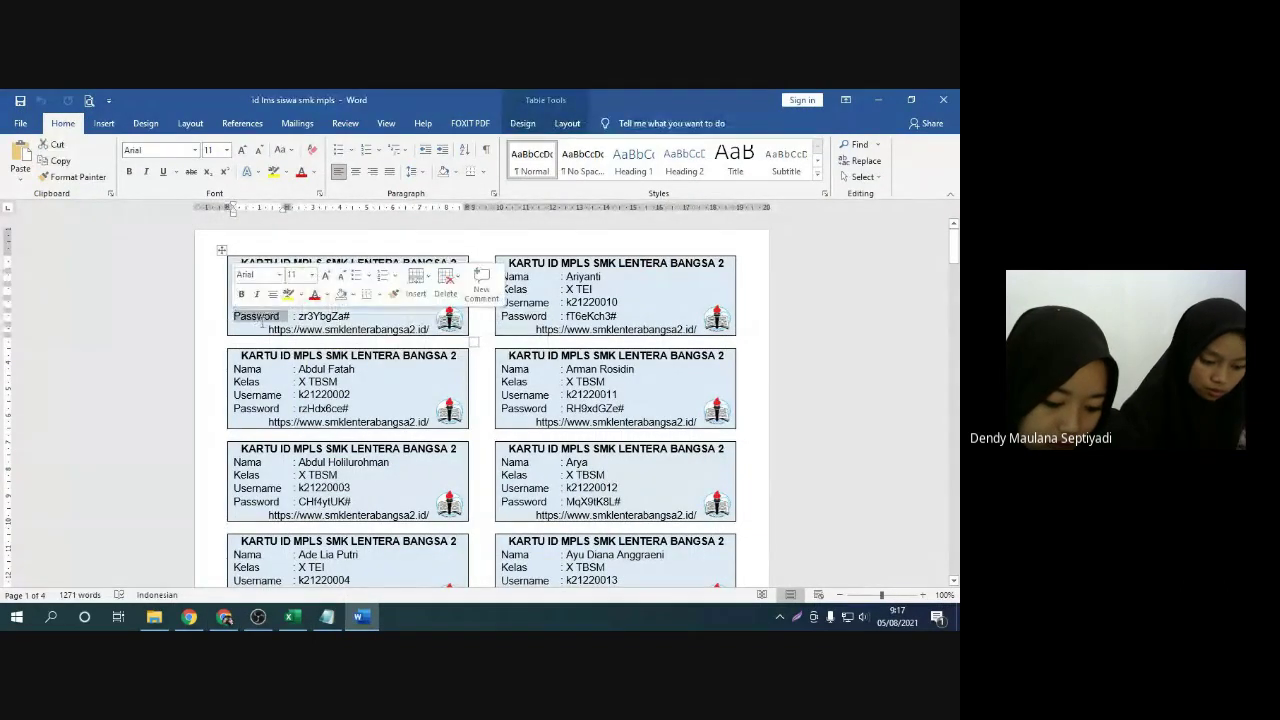
{"action": "double_click", "coordinate": [313, 303]}
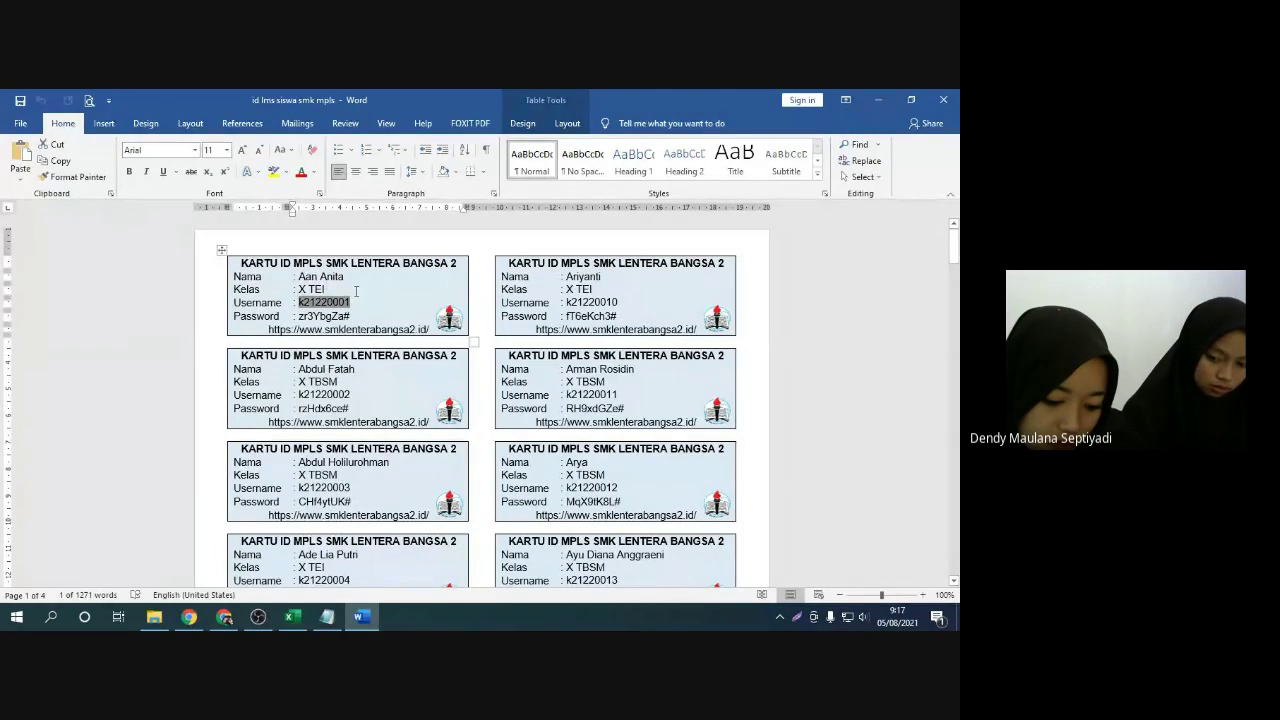
{"action": "left_click", "coordinate": [355, 291]}
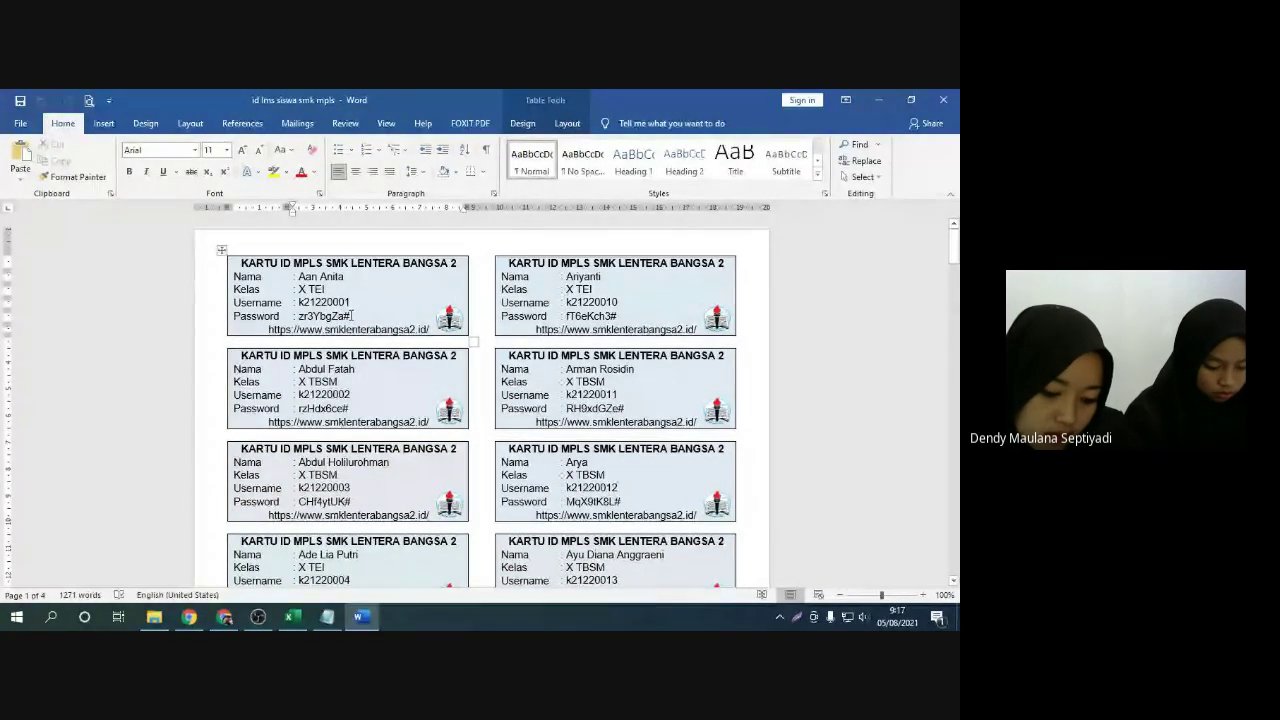
{"action": "double_click", "coordinate": [345, 408]}
{"action": "left_click", "coordinate": [348, 408]}
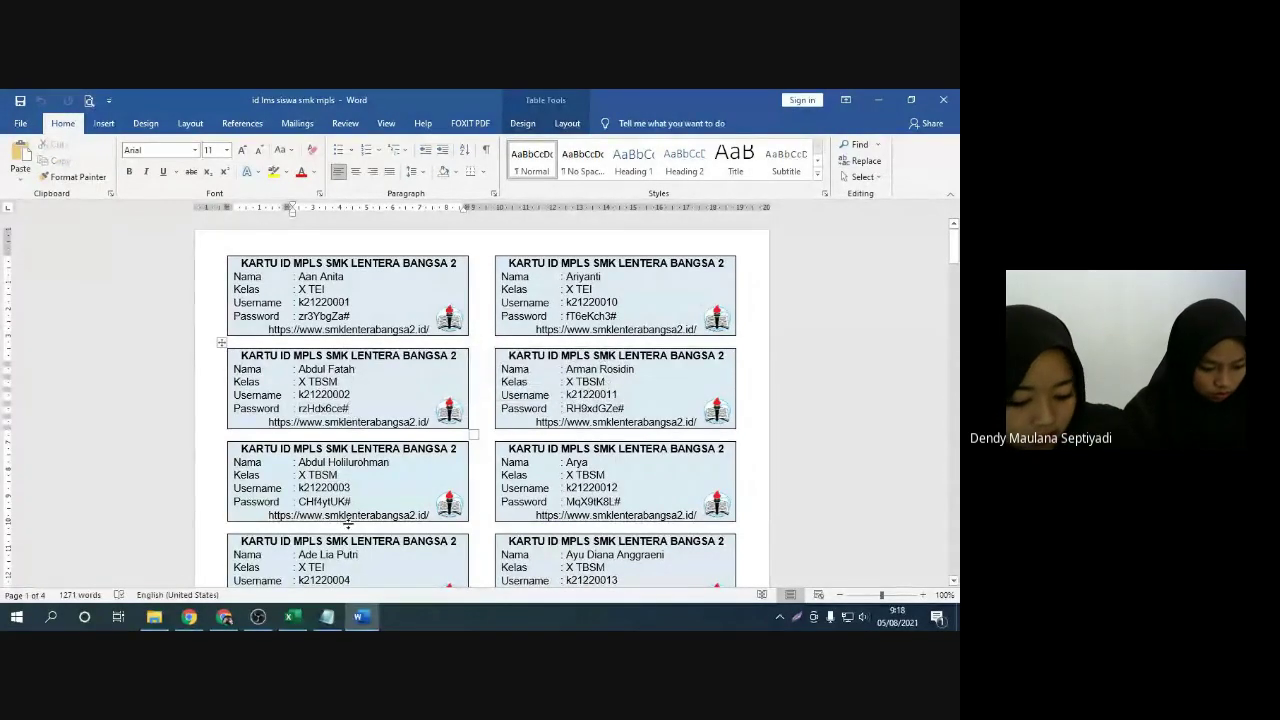
{"action": "left_click", "coordinate": [358, 616]}
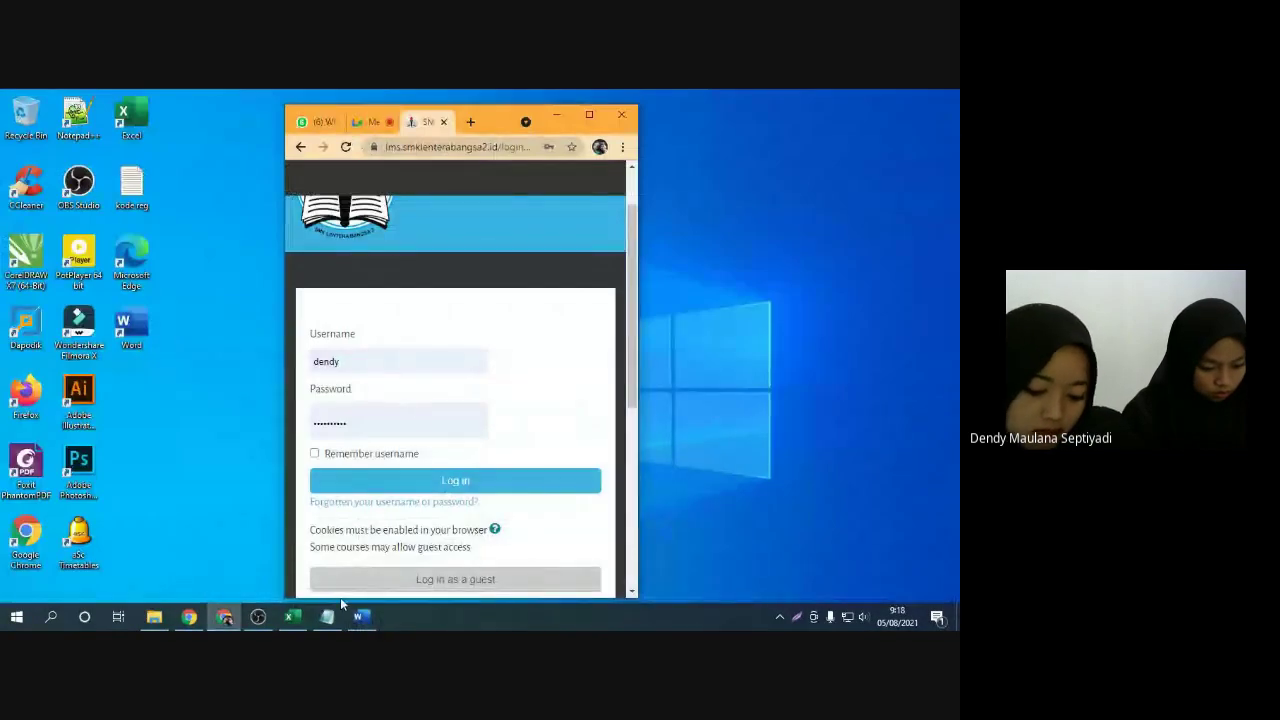
Paste the student's username and password from the notes into the Moodle login fields
{"action": "left_click", "coordinate": [327, 616]}
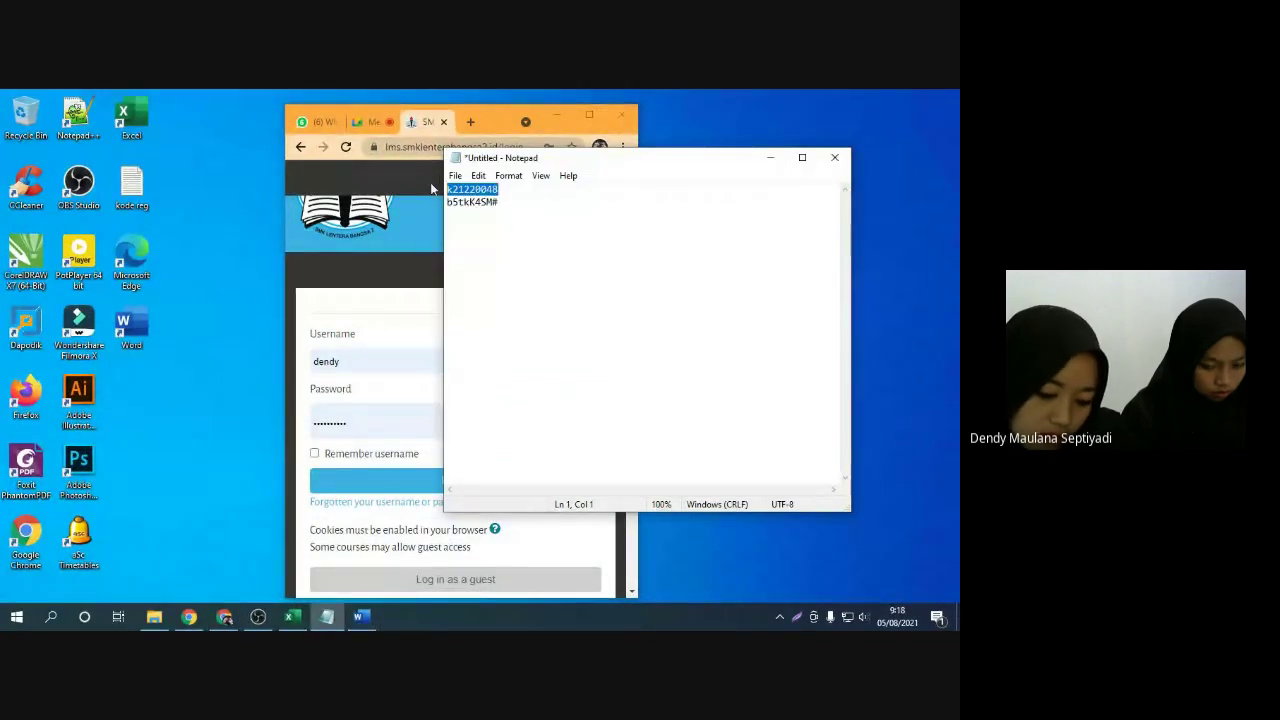
{"action": "double_click", "coordinate": [375, 360]}
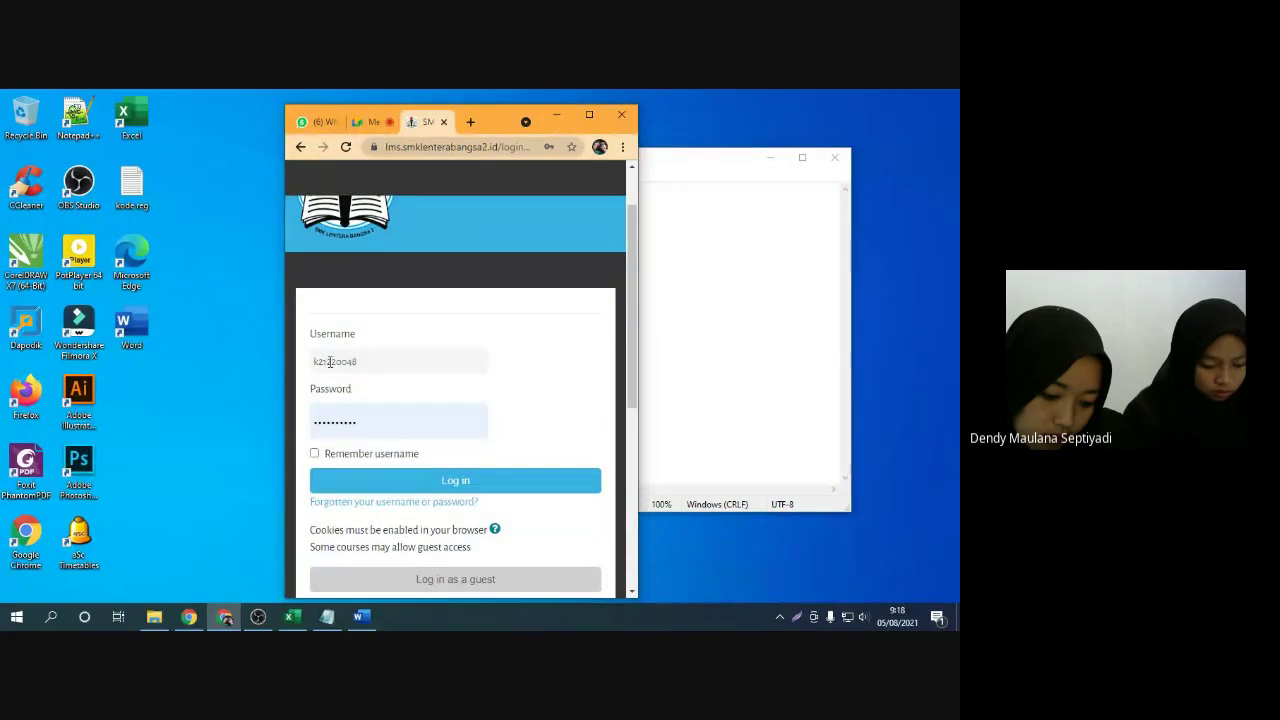
{"action": "left_click", "coordinate": [366, 360]}
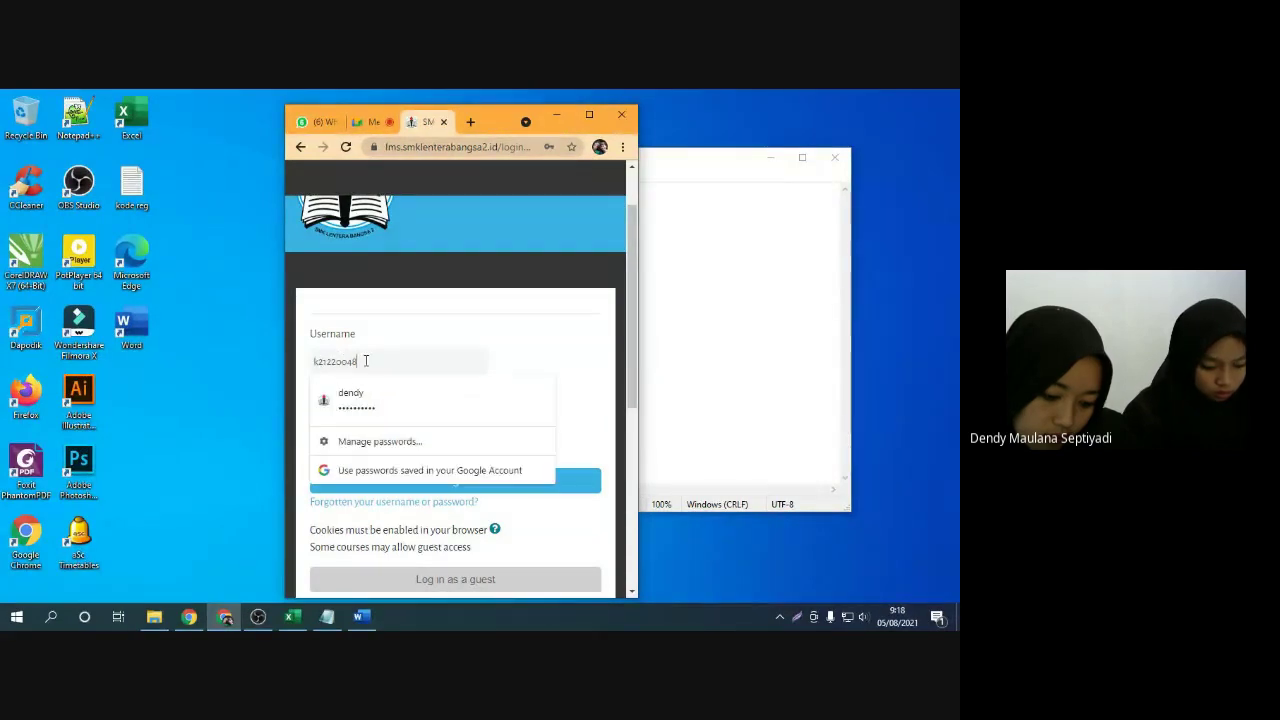
{"action": "left_click", "coordinate": [686, 277]}
{"action": "left_click_drag", "start_coordinate": [509, 201], "coordinate": [445, 201]}
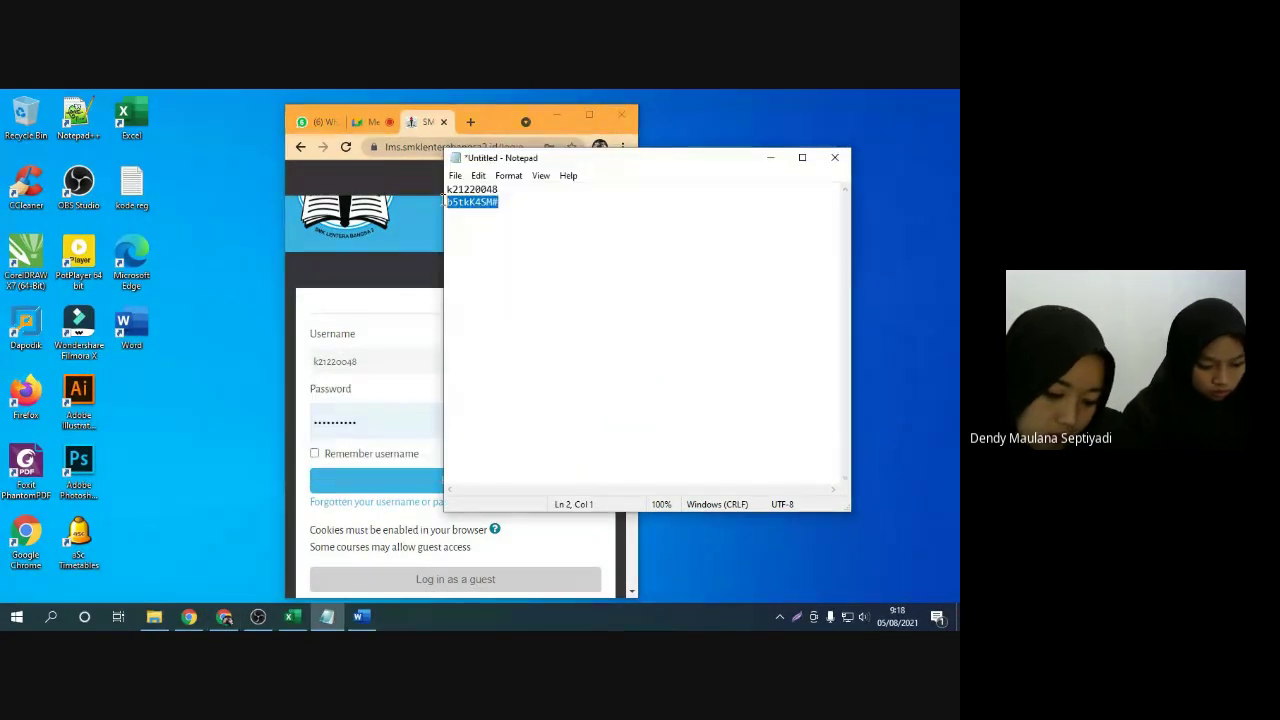
{"action": "double_click", "coordinate": [369, 417]}
{"action": "key", "text": "ctrl+v"}
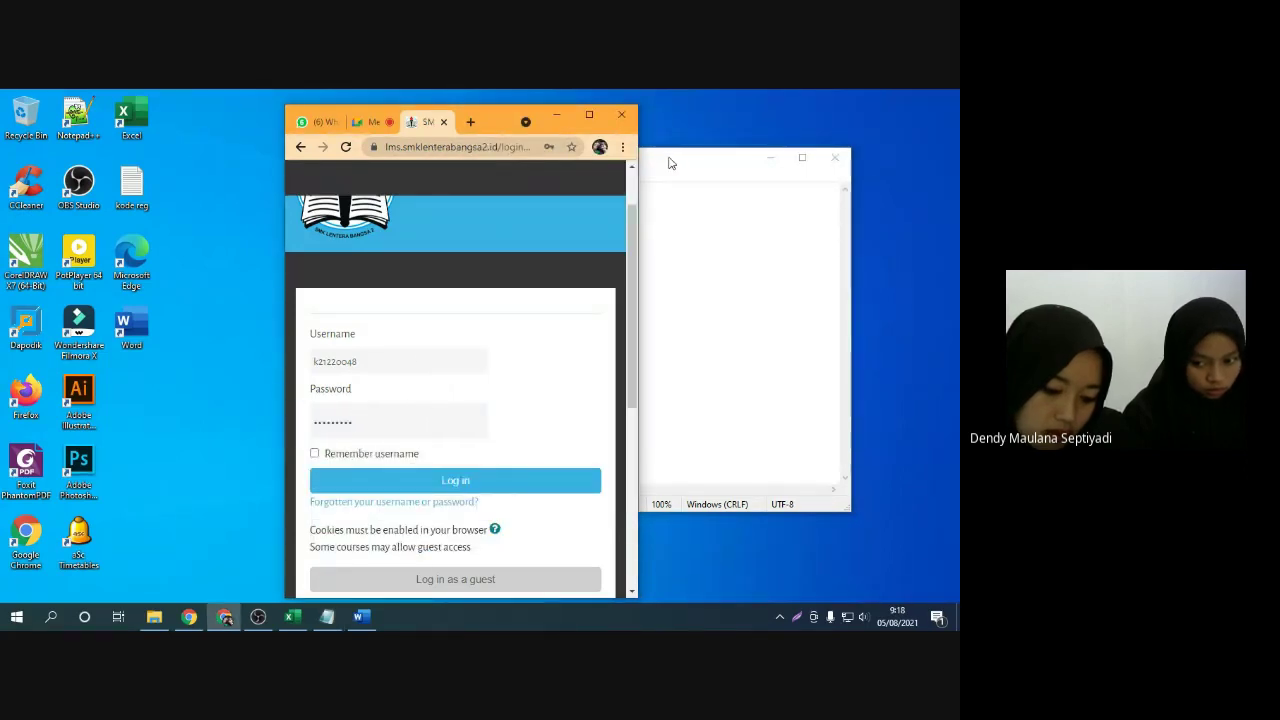
Clear the password field, paste the copied password again, and log in
{"action": "left_click_drag", "start_coordinate": [357, 425], "coordinate": [264, 427]}
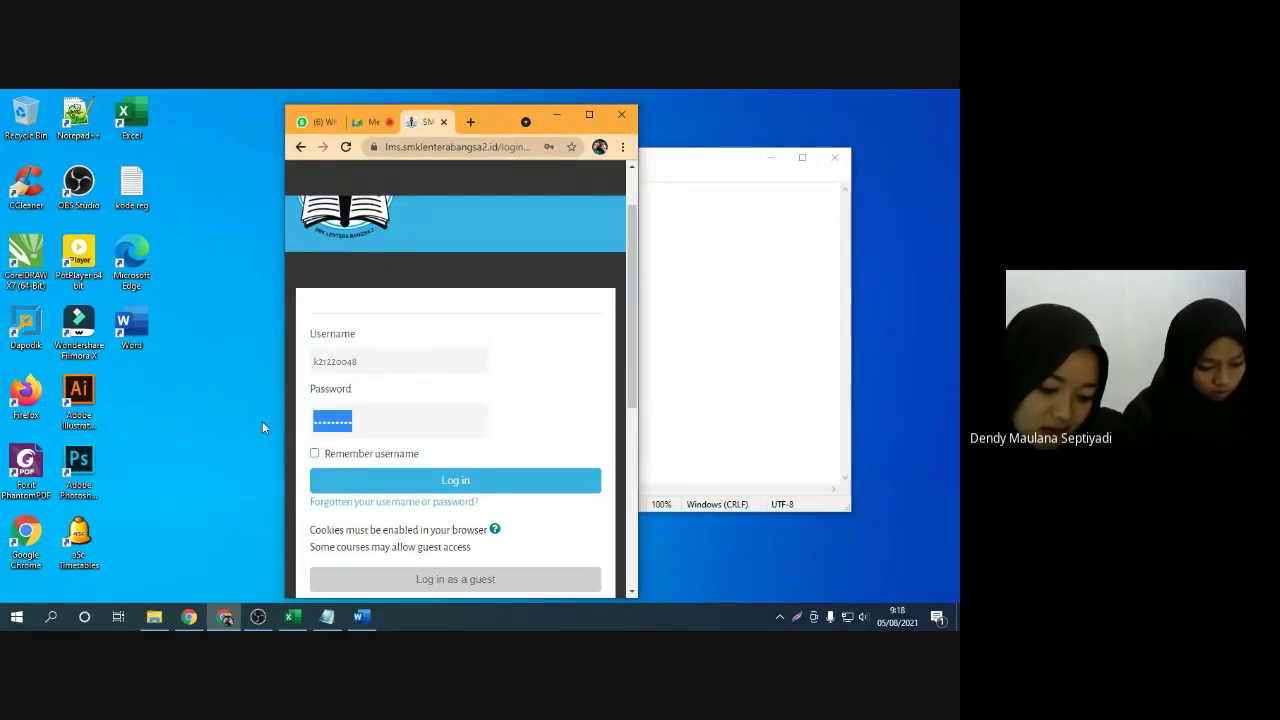
{"action": "key", "text": "BackSpace"}
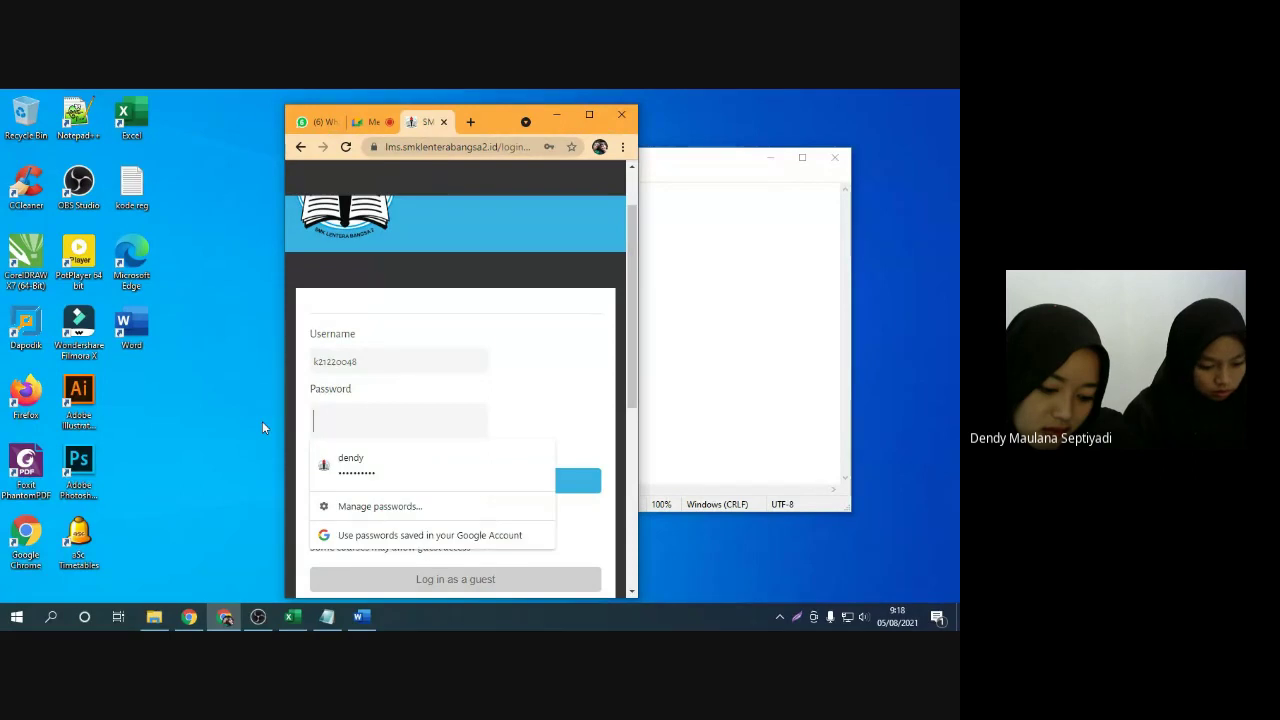
{"action": "left_click", "coordinate": [657, 249]}
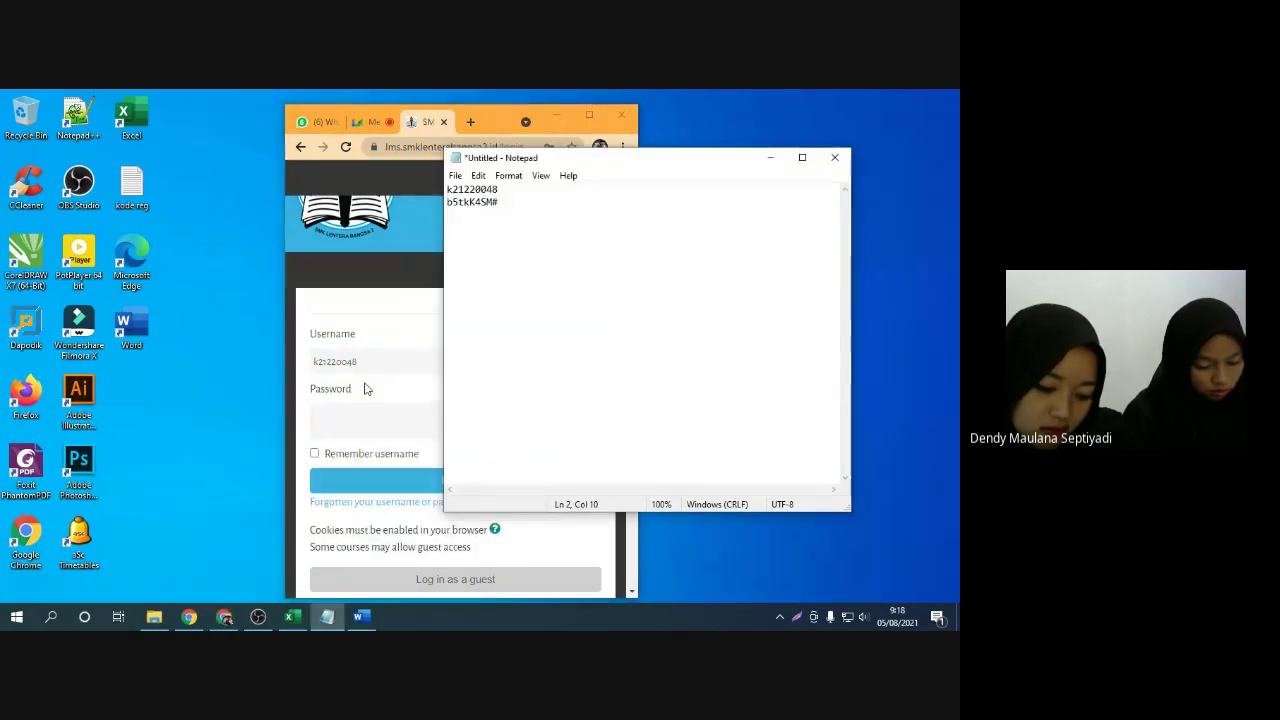
{"action": "left_click", "coordinate": [354, 413]}
{"action": "key", "text": "ctrl+v"}
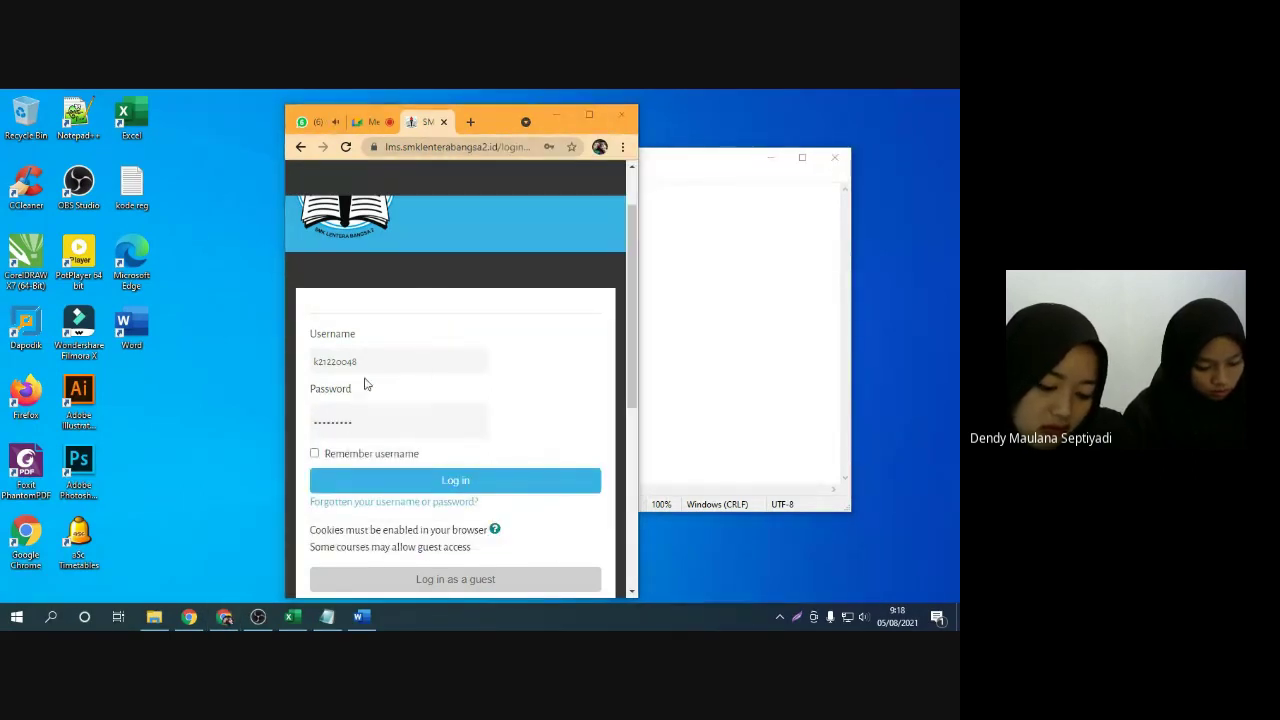
{"action": "left_click", "coordinate": [451, 484]}
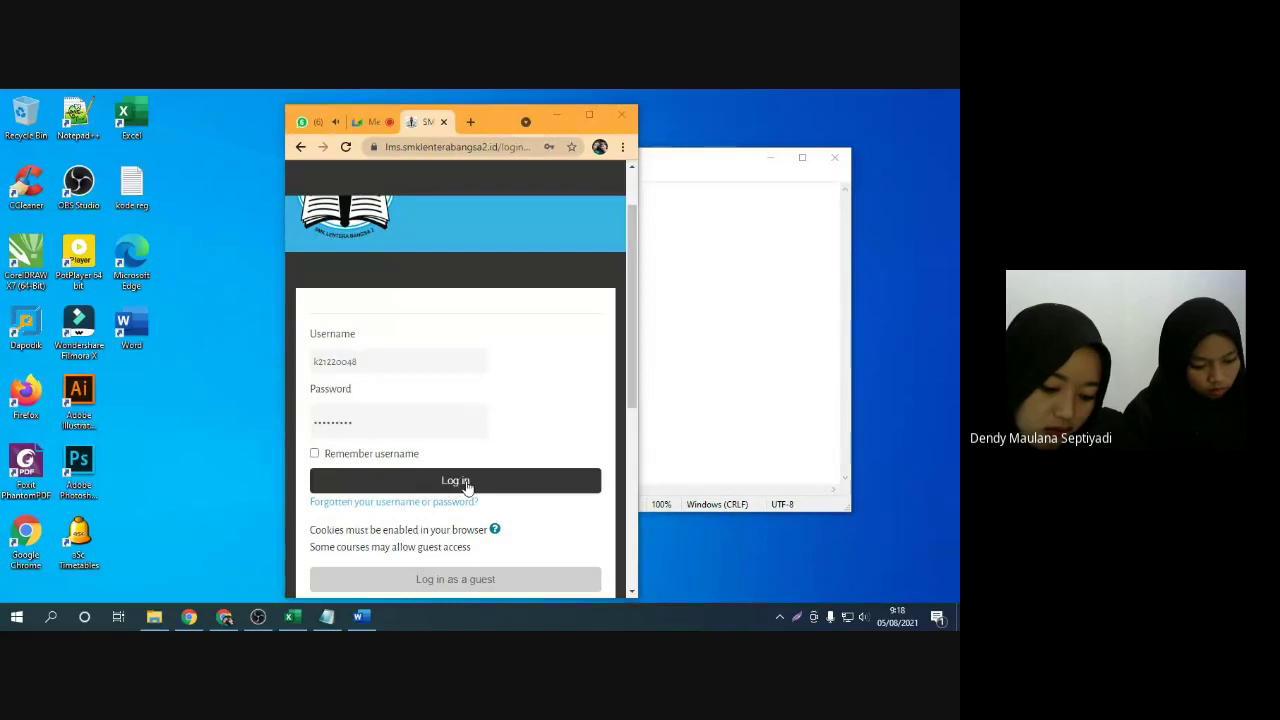
{"action": "left_click", "coordinate": [466, 484]}
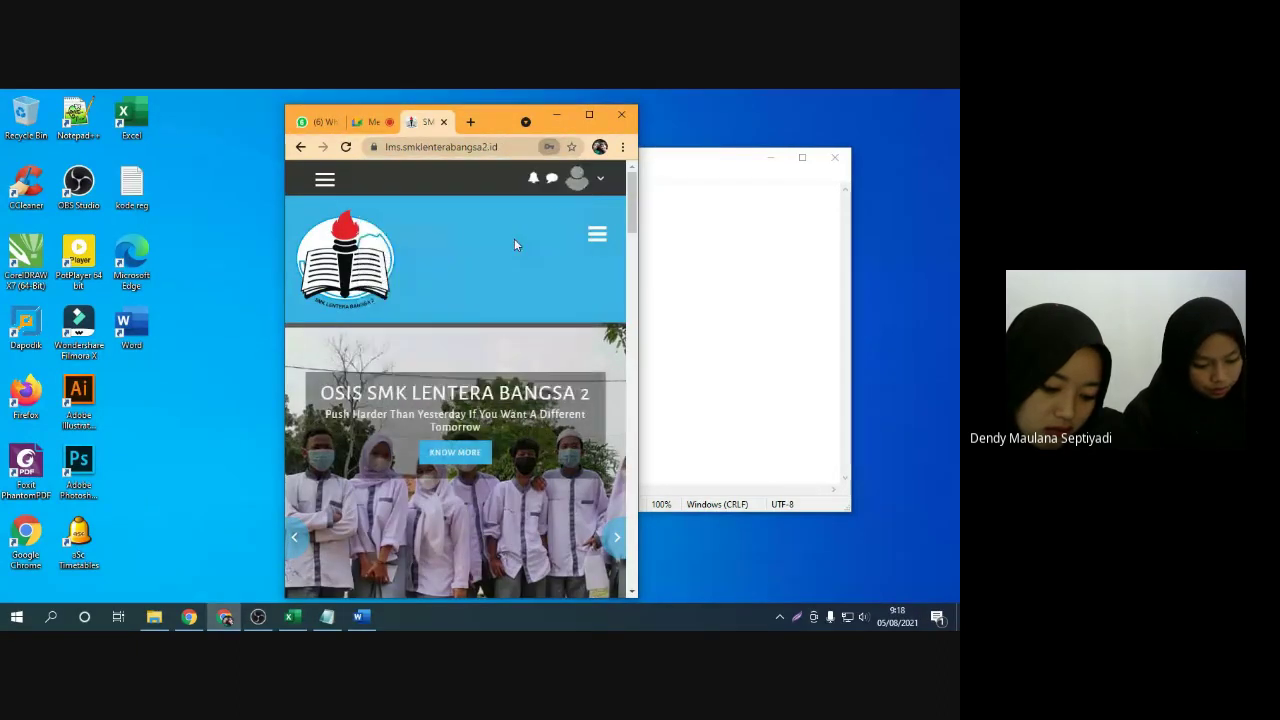
Open the student's Preferences page from the account menu and look it over
{"action": "left_click", "coordinate": [597, 180]}
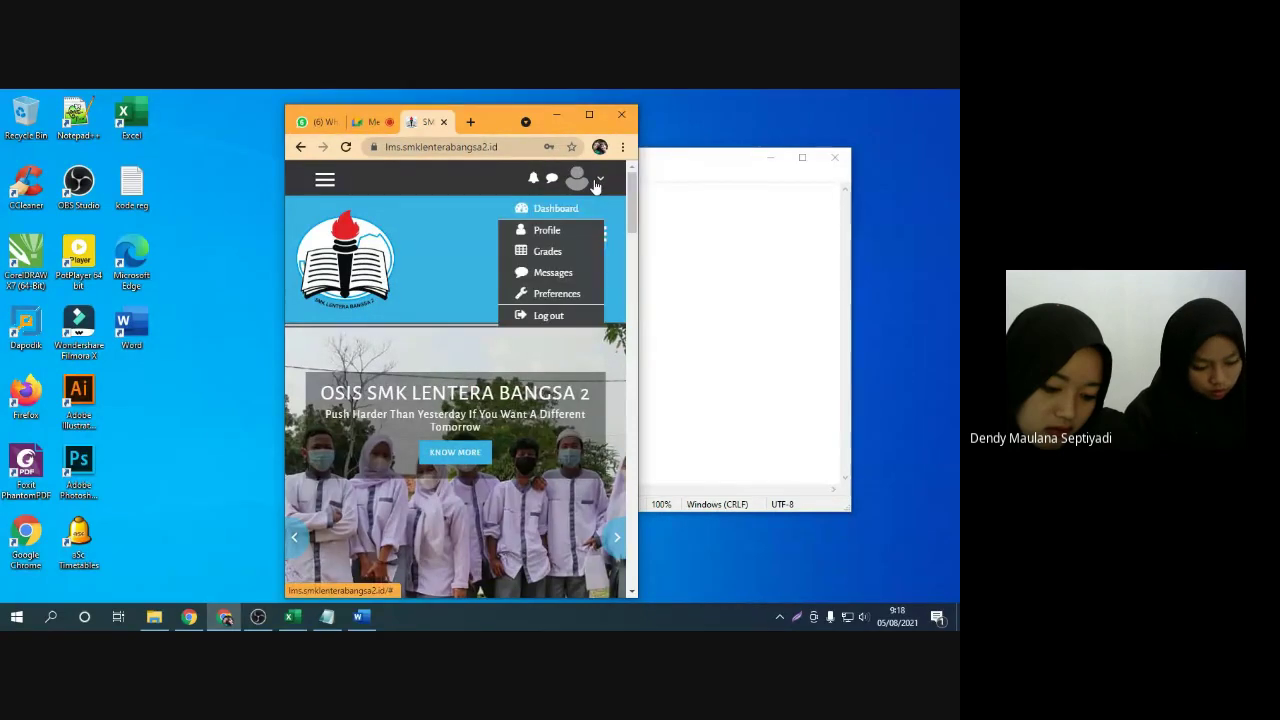
{"action": "left_click", "coordinate": [556, 294]}
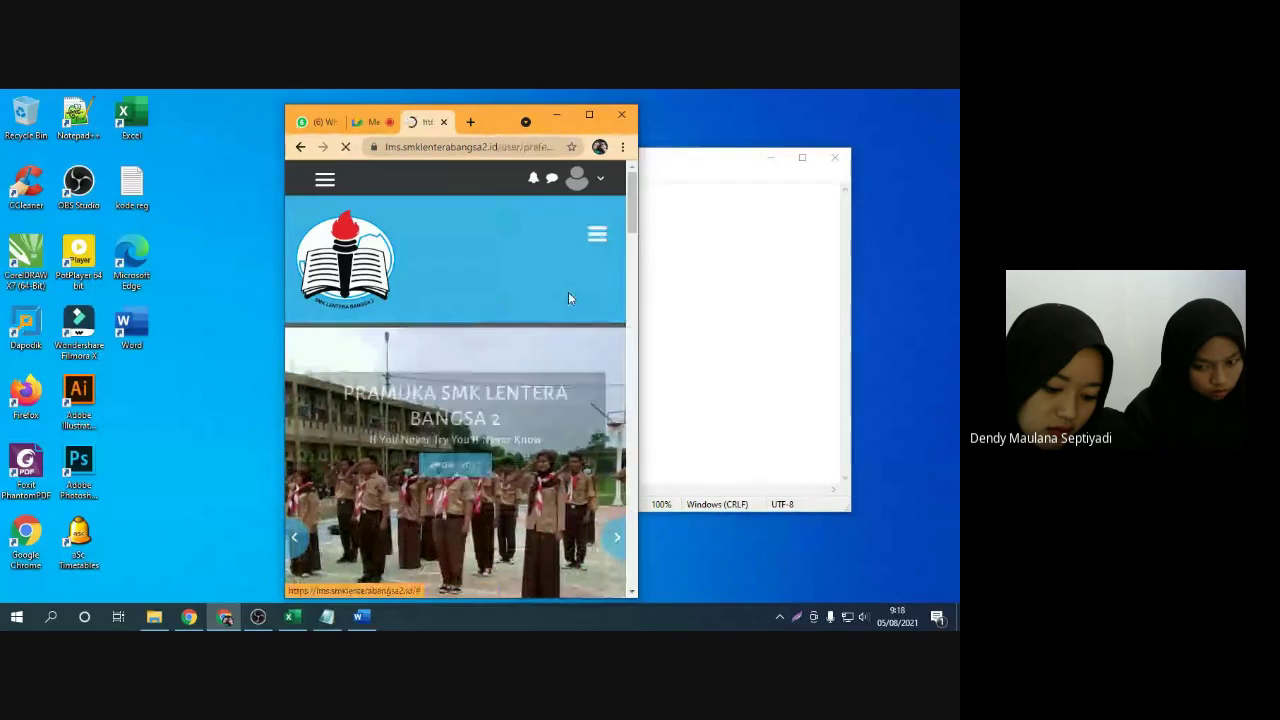
{"action": "scroll", "coordinate": [370, 440], "scroll_direction": "down", "scroll_amount": 1}
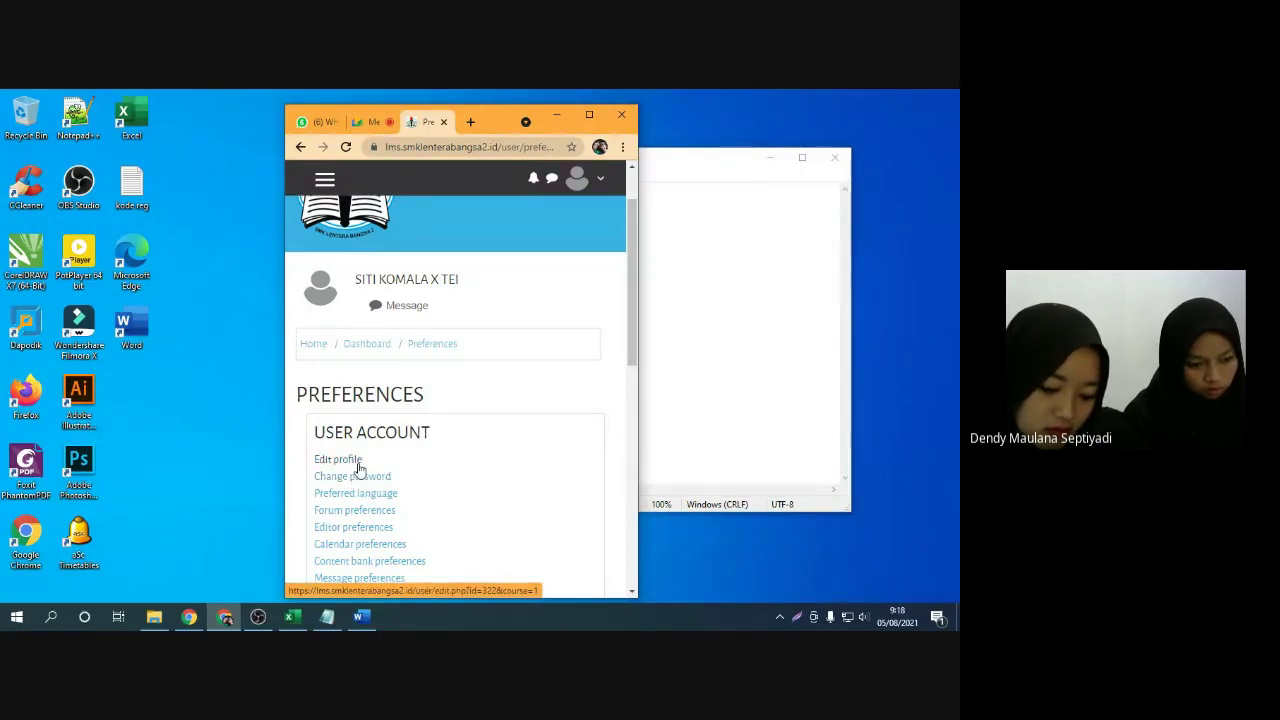
{"action": "scroll", "coordinate": [434, 449], "scroll_direction": "up", "scroll_amount": 1}
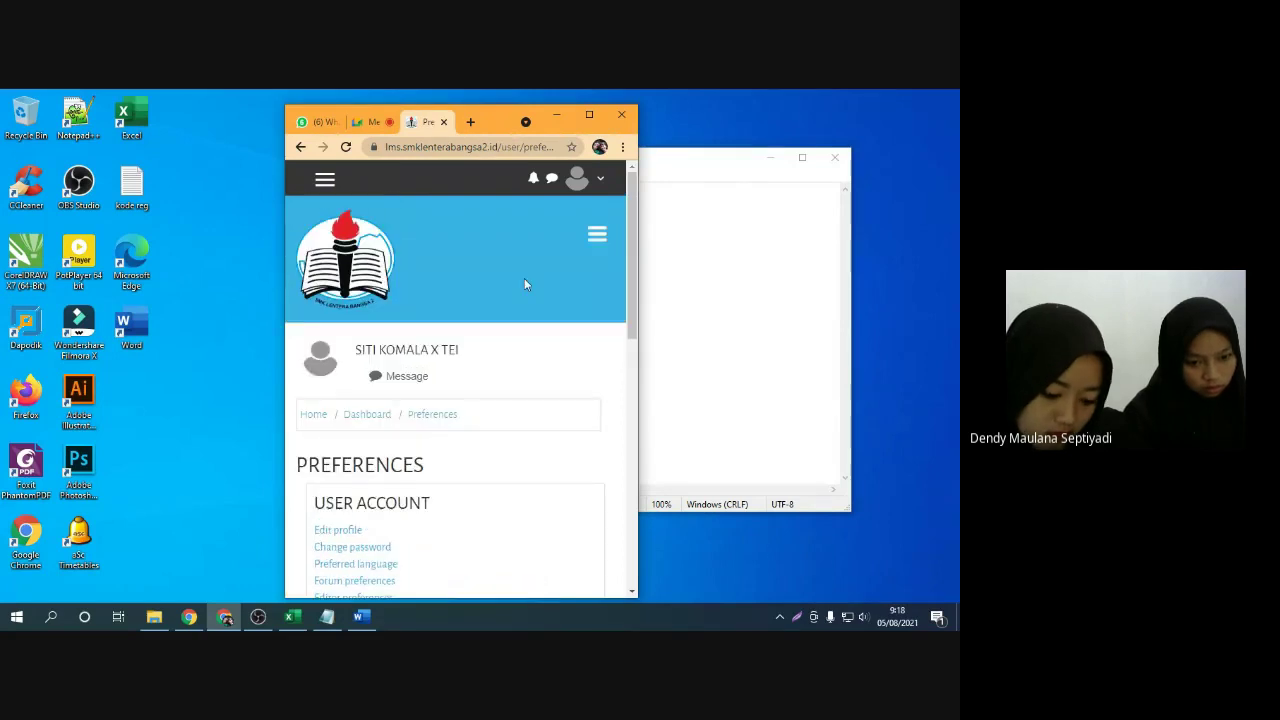
Go to the Dashboard and browse courses such as Matematika and Sejarah Indonesia
{"action": "left_click", "coordinate": [326, 188]}
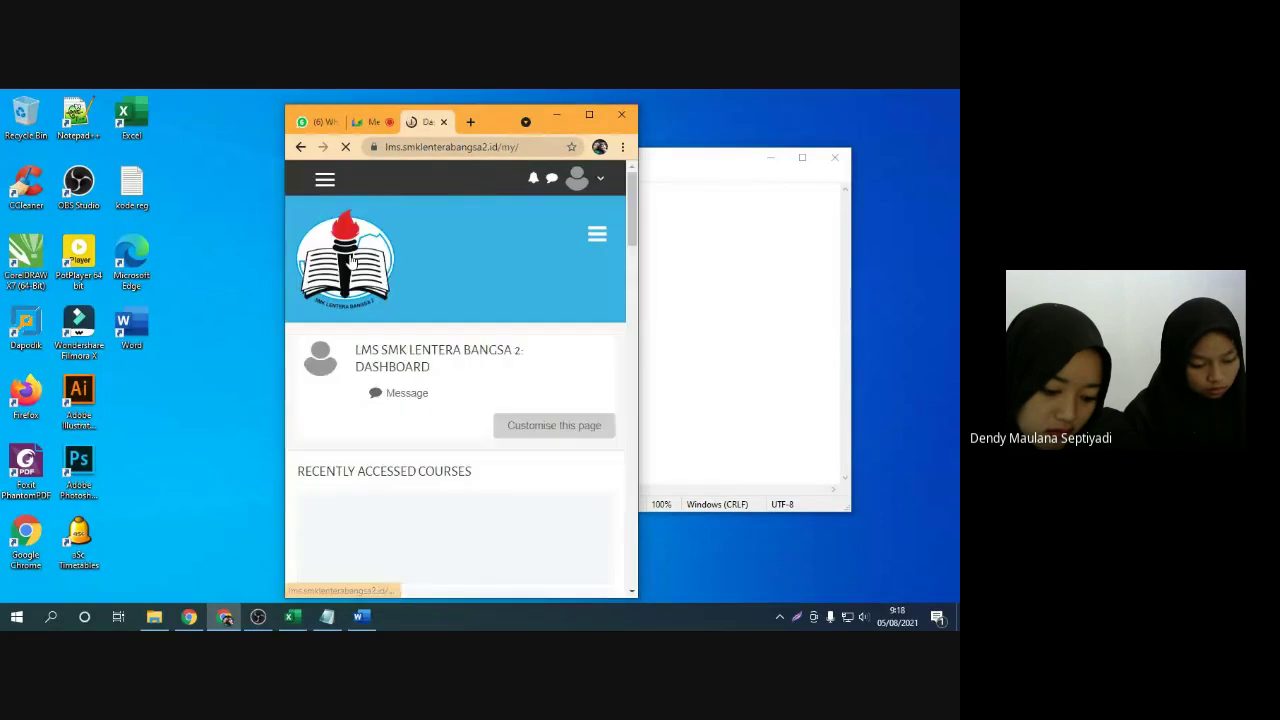
{"action": "scroll", "coordinate": [472, 436], "scroll_direction": "down", "scroll_amount": 4}
{"action": "scroll", "coordinate": [472, 436], "scroll_direction": "down", "scroll_amount": 12}
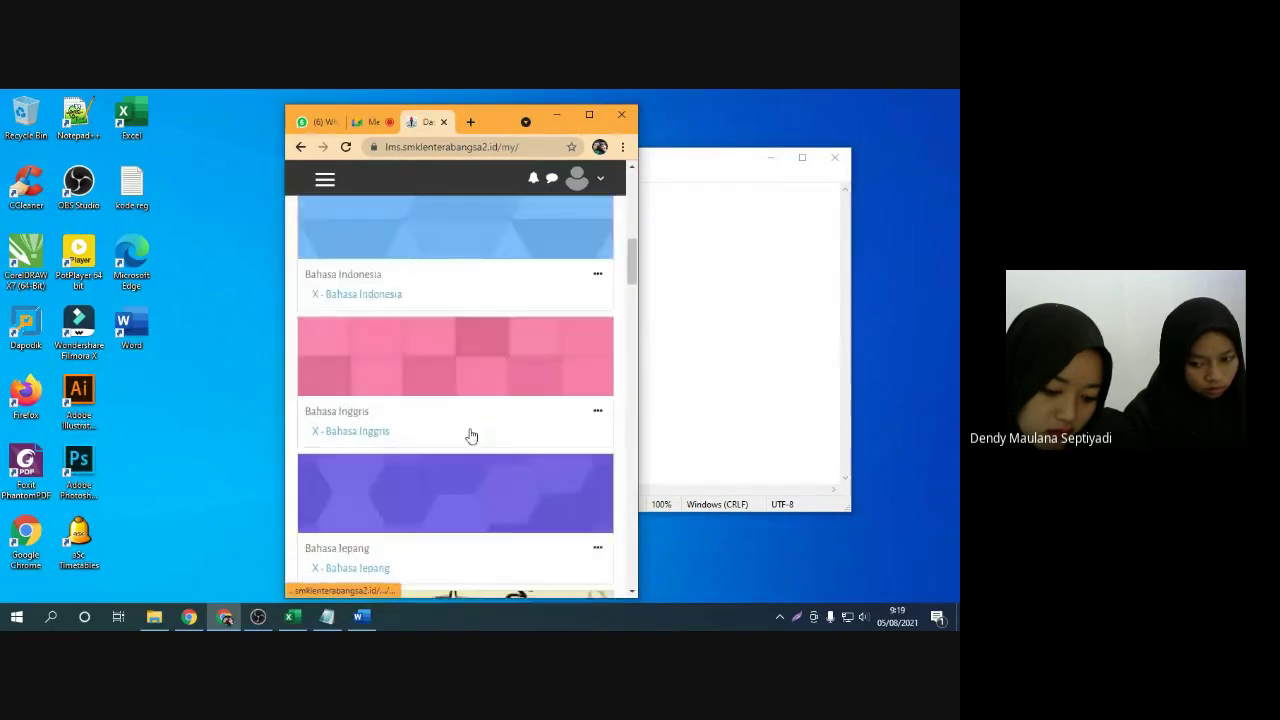
{"action": "scroll", "coordinate": [469, 428], "scroll_direction": "down", "scroll_amount": 9}
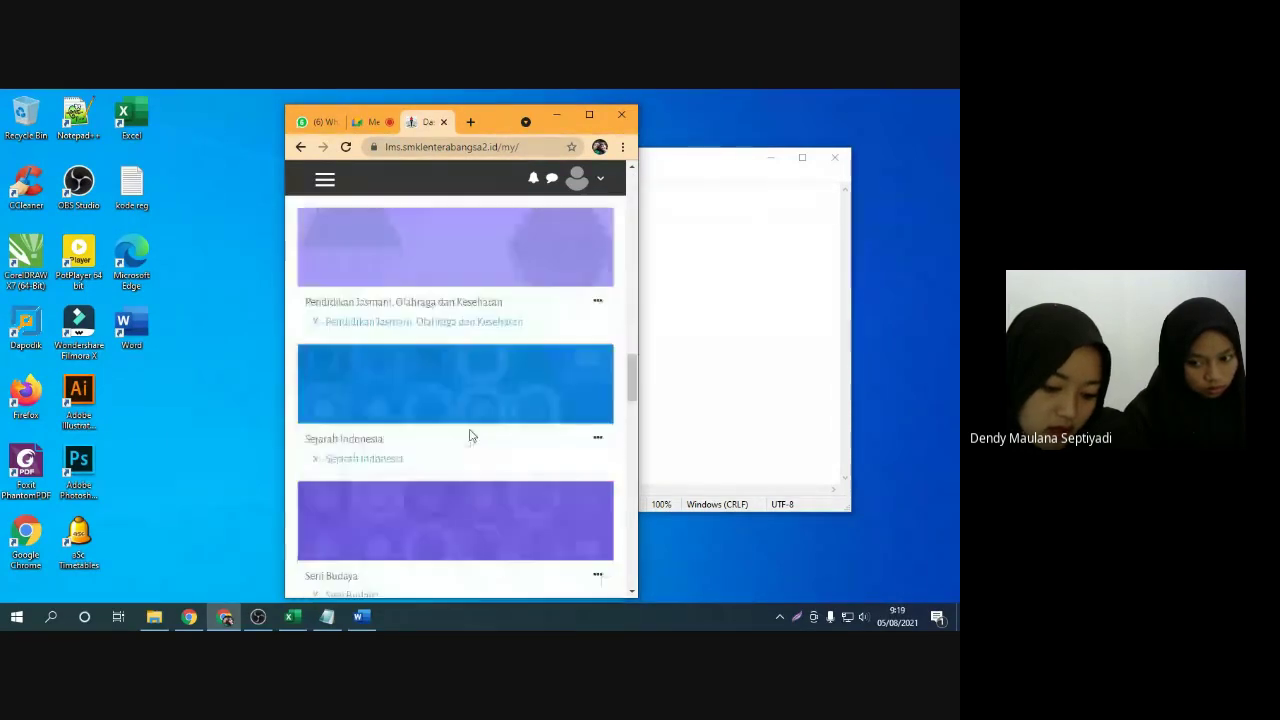
{"action": "scroll", "coordinate": [471, 434], "scroll_direction": "up", "scroll_amount": 1}
{"action": "scroll", "coordinate": [469, 432], "scroll_direction": "up", "scroll_amount": 20}
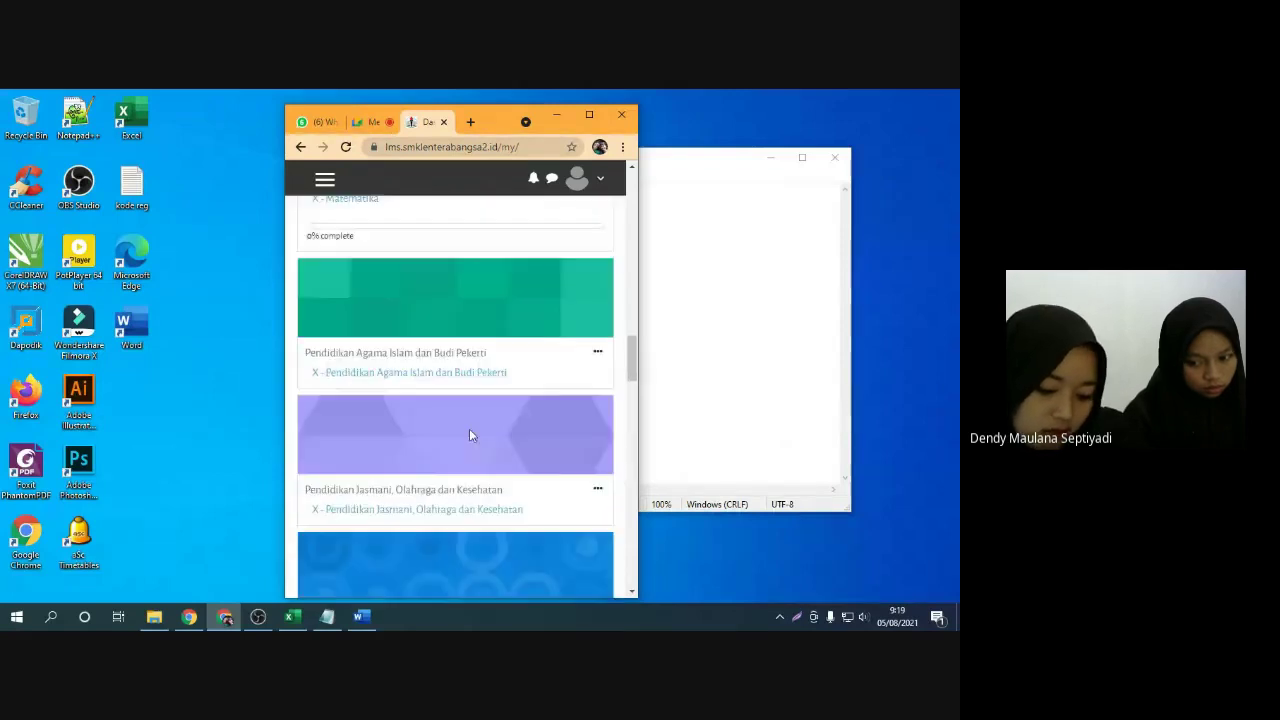
Log the student out of Moodle, maximize Chrome, and bring up Stop presenting in Meet
{"action": "left_click", "coordinate": [590, 178]}
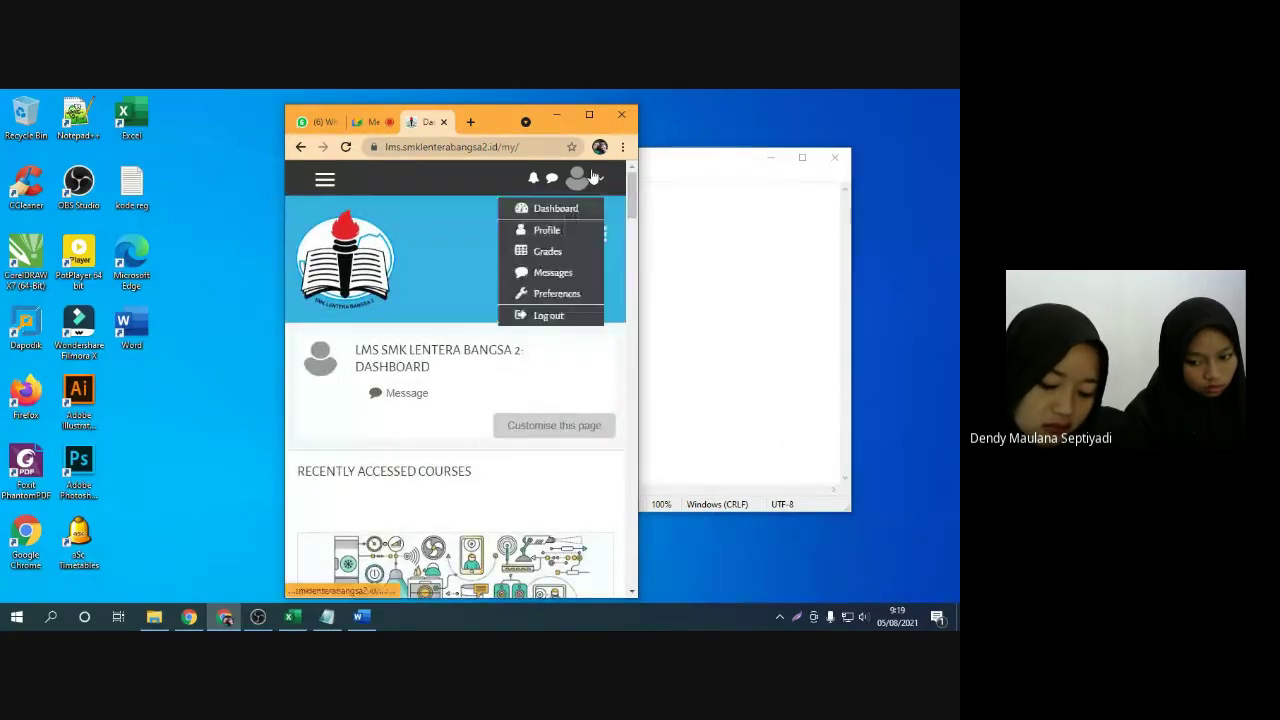
{"action": "left_click", "coordinate": [549, 317]}
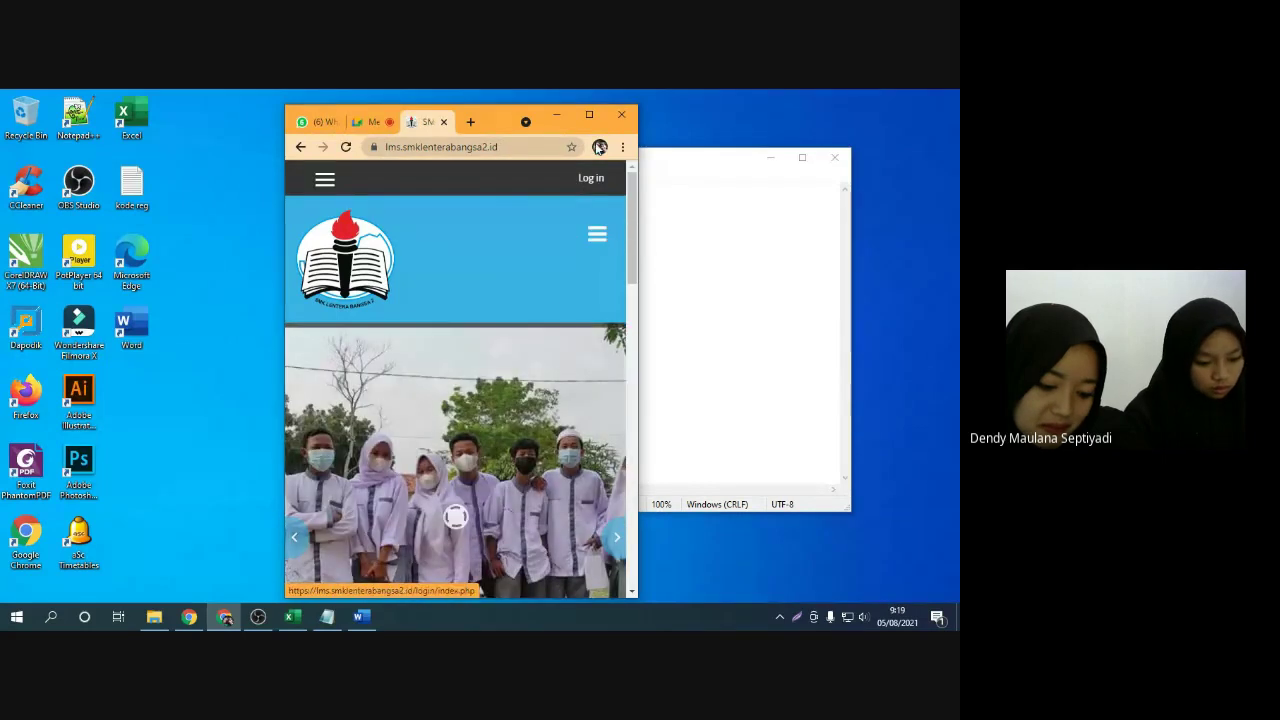
{"action": "left_click", "coordinate": [593, 118]}
{"action": "left_click", "coordinate": [240, 105]}
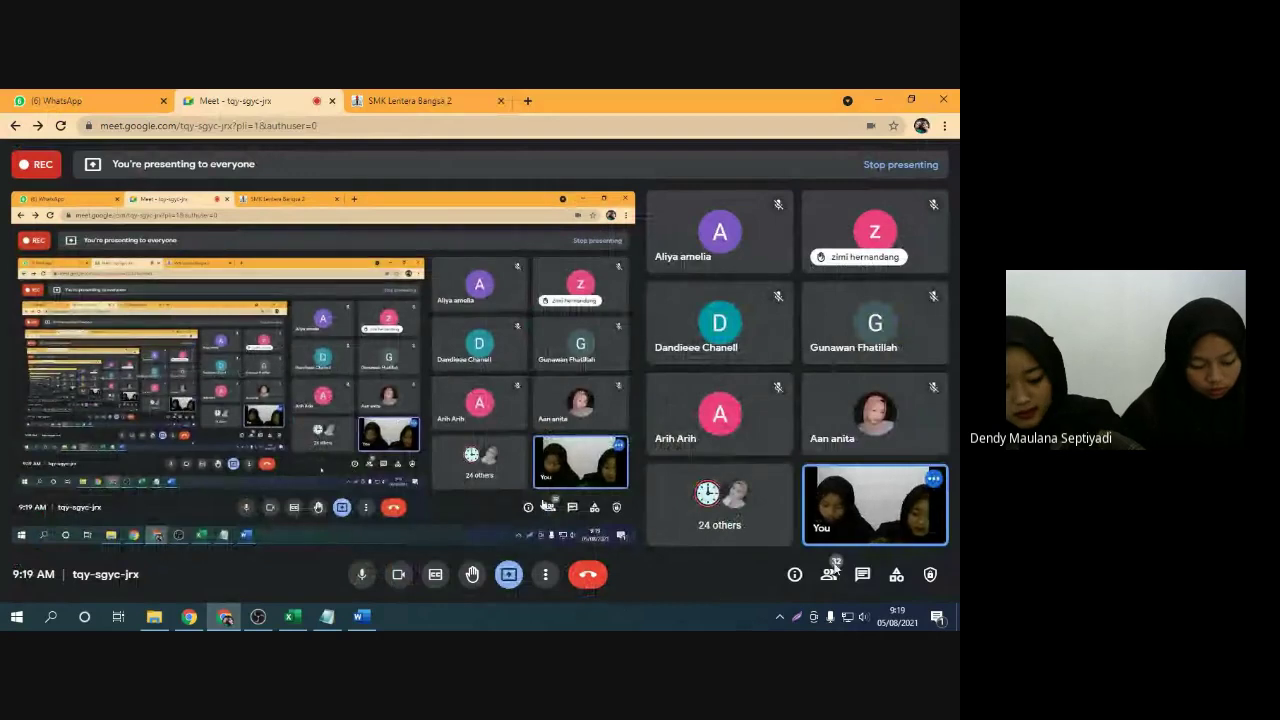
{"action": "left_click", "coordinate": [509, 574]}
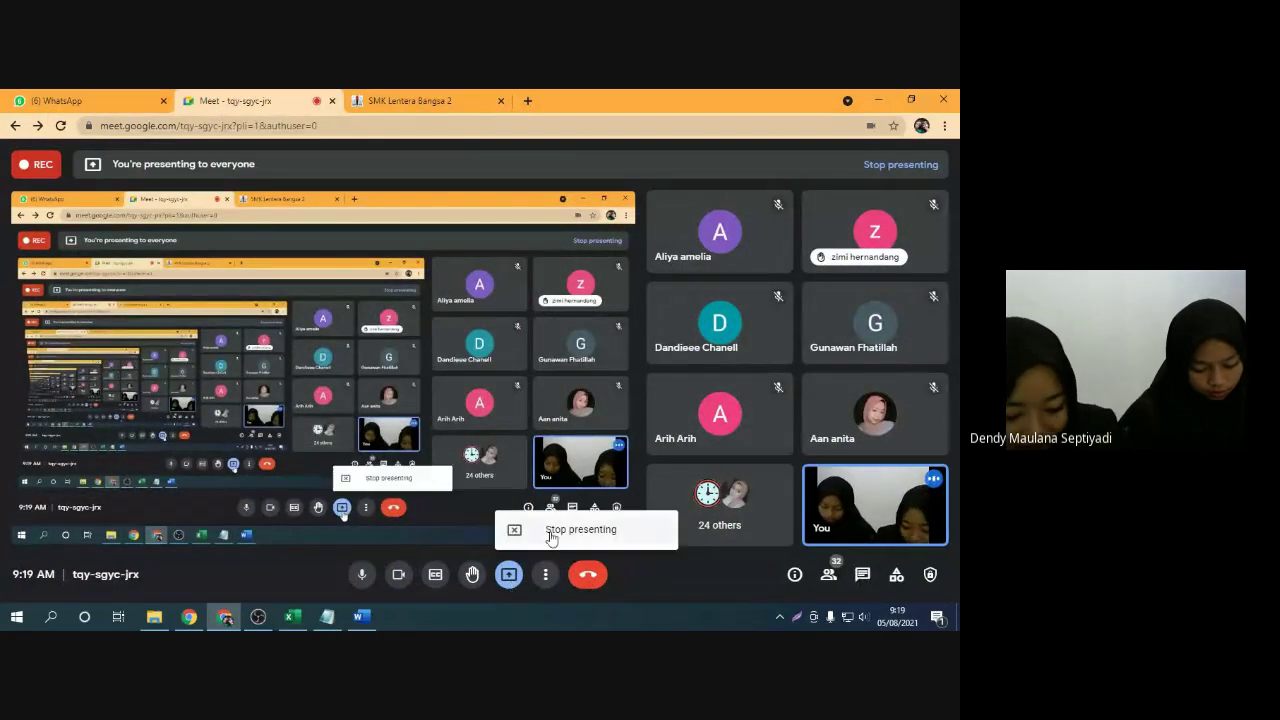